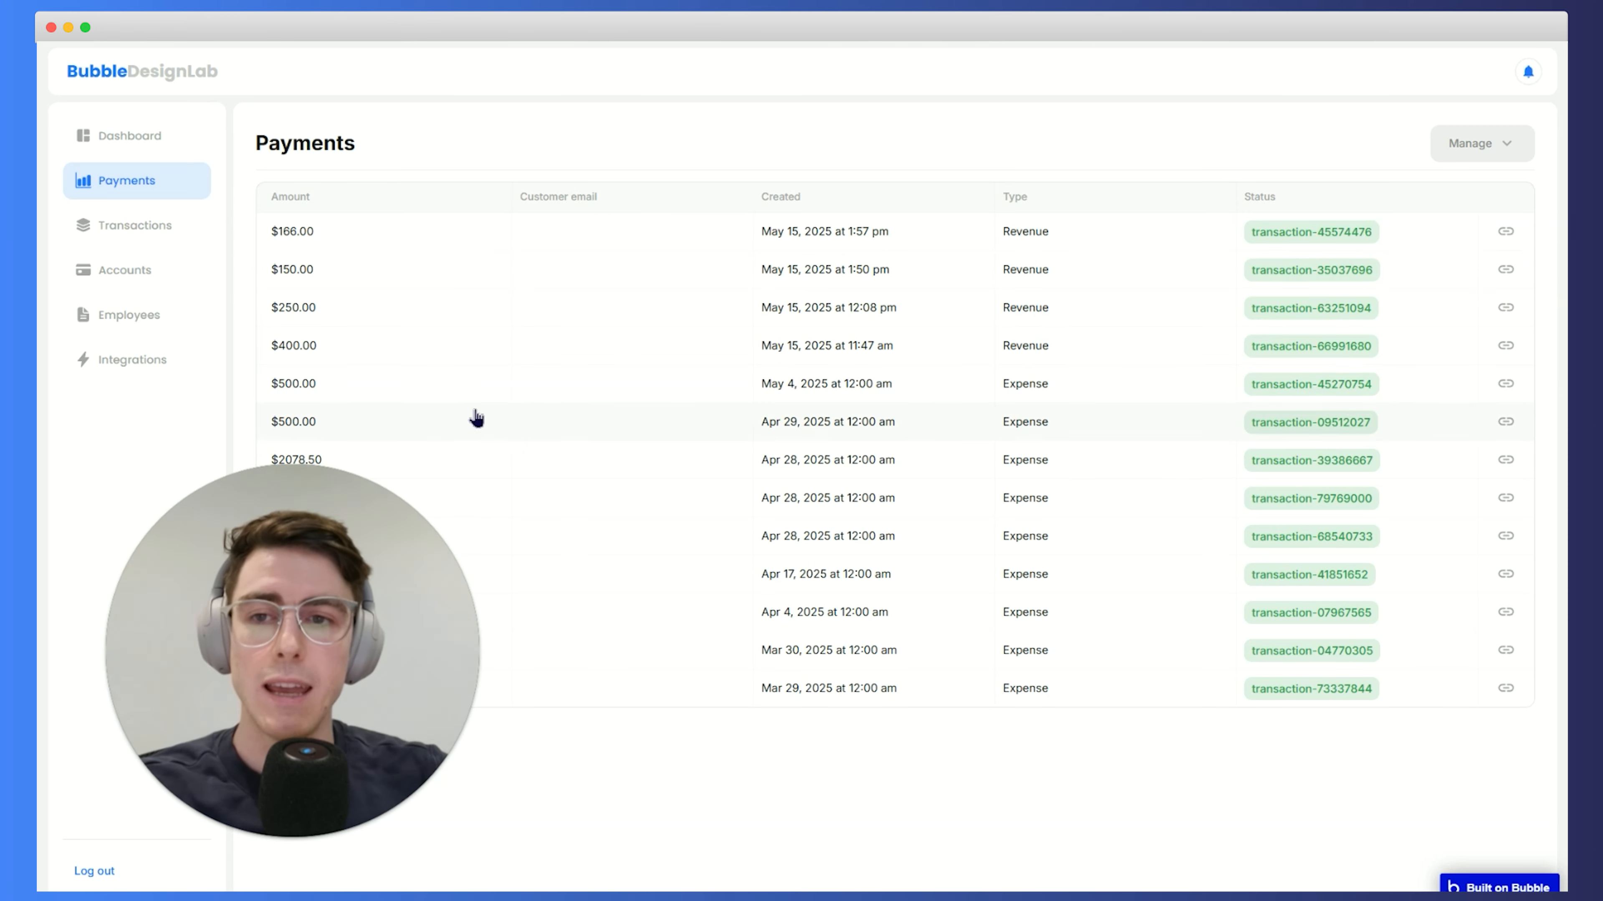
Preview the View Transaction slide-out by opening and closing the $166.00 payment in the Payments table
{"action": "left_click", "coordinate": [455, 240]}
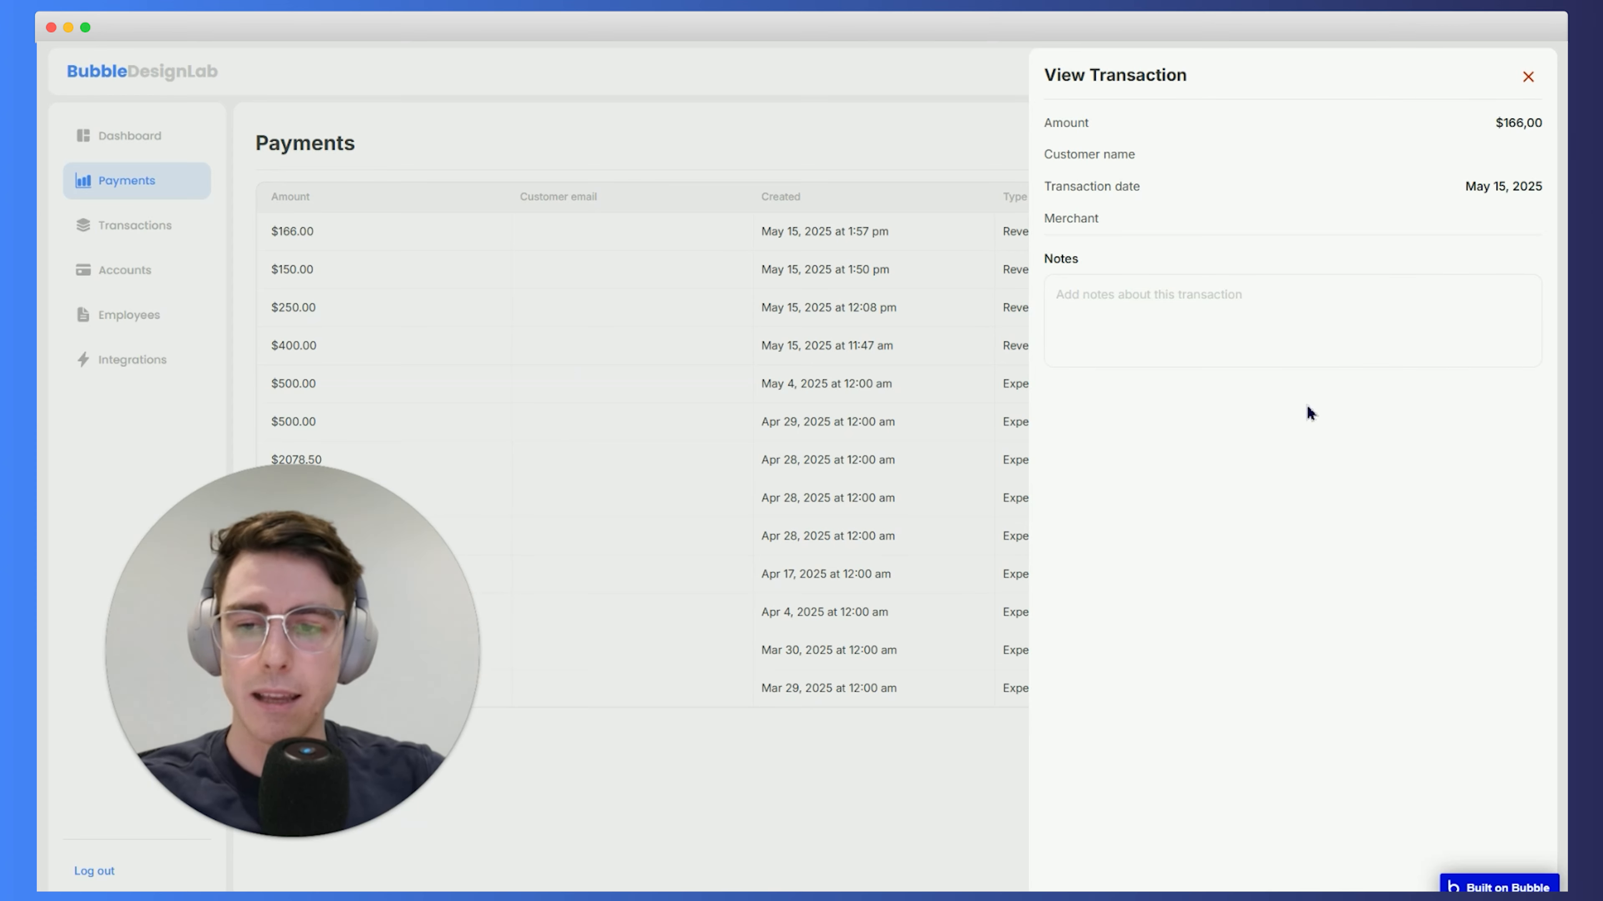
{"action": "left_click", "coordinate": [1527, 76]}
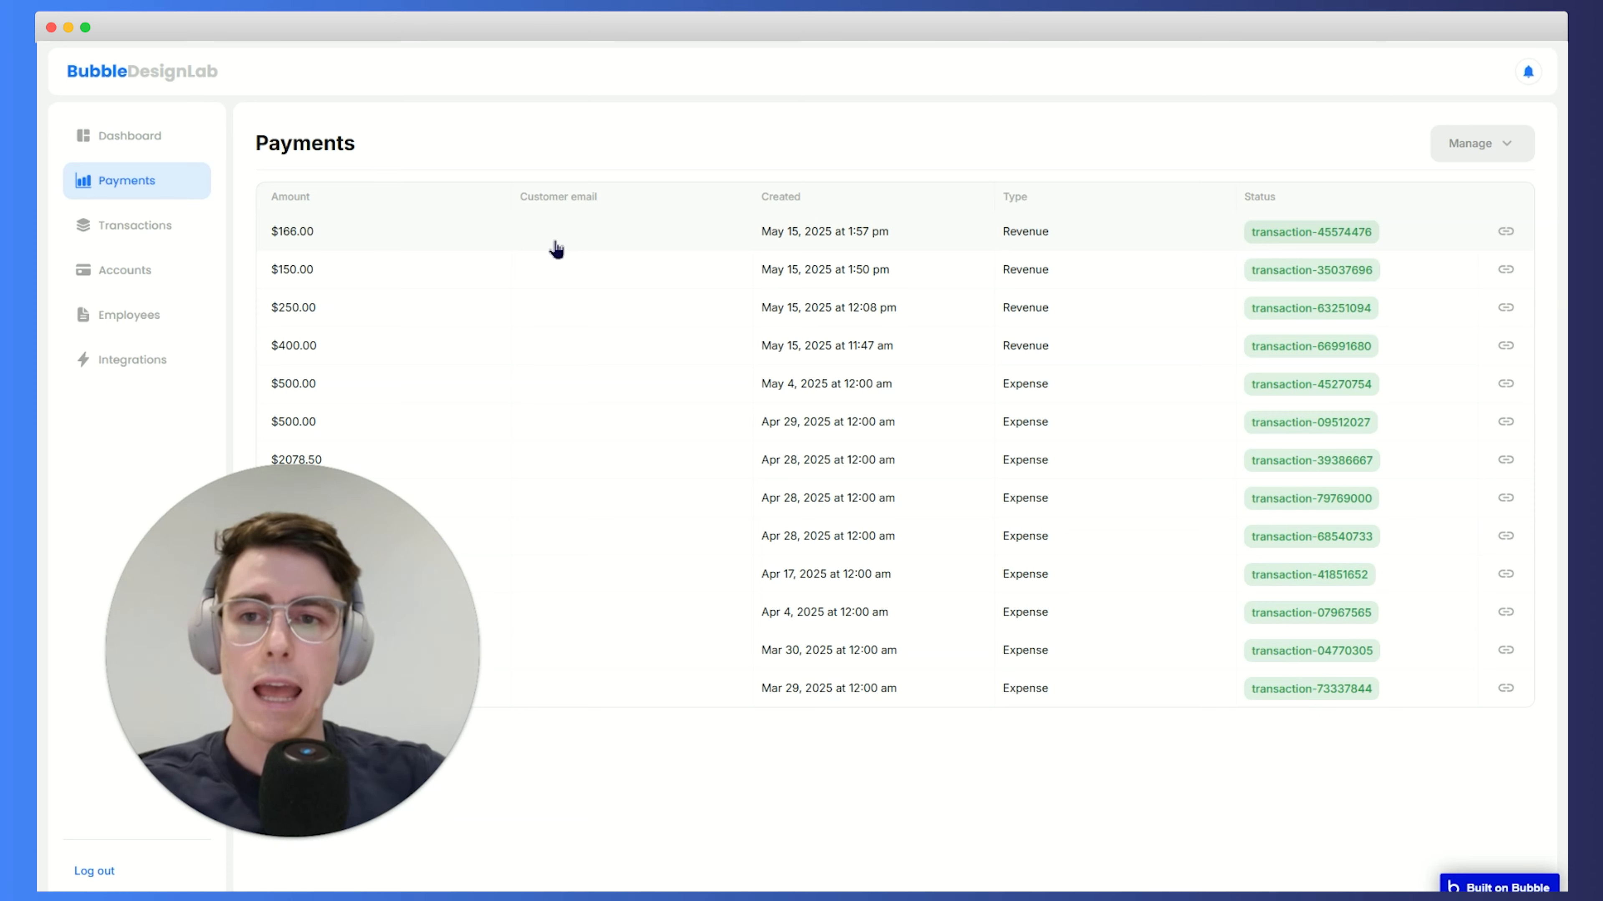
{"action": "left_click", "coordinate": [574, 243]}
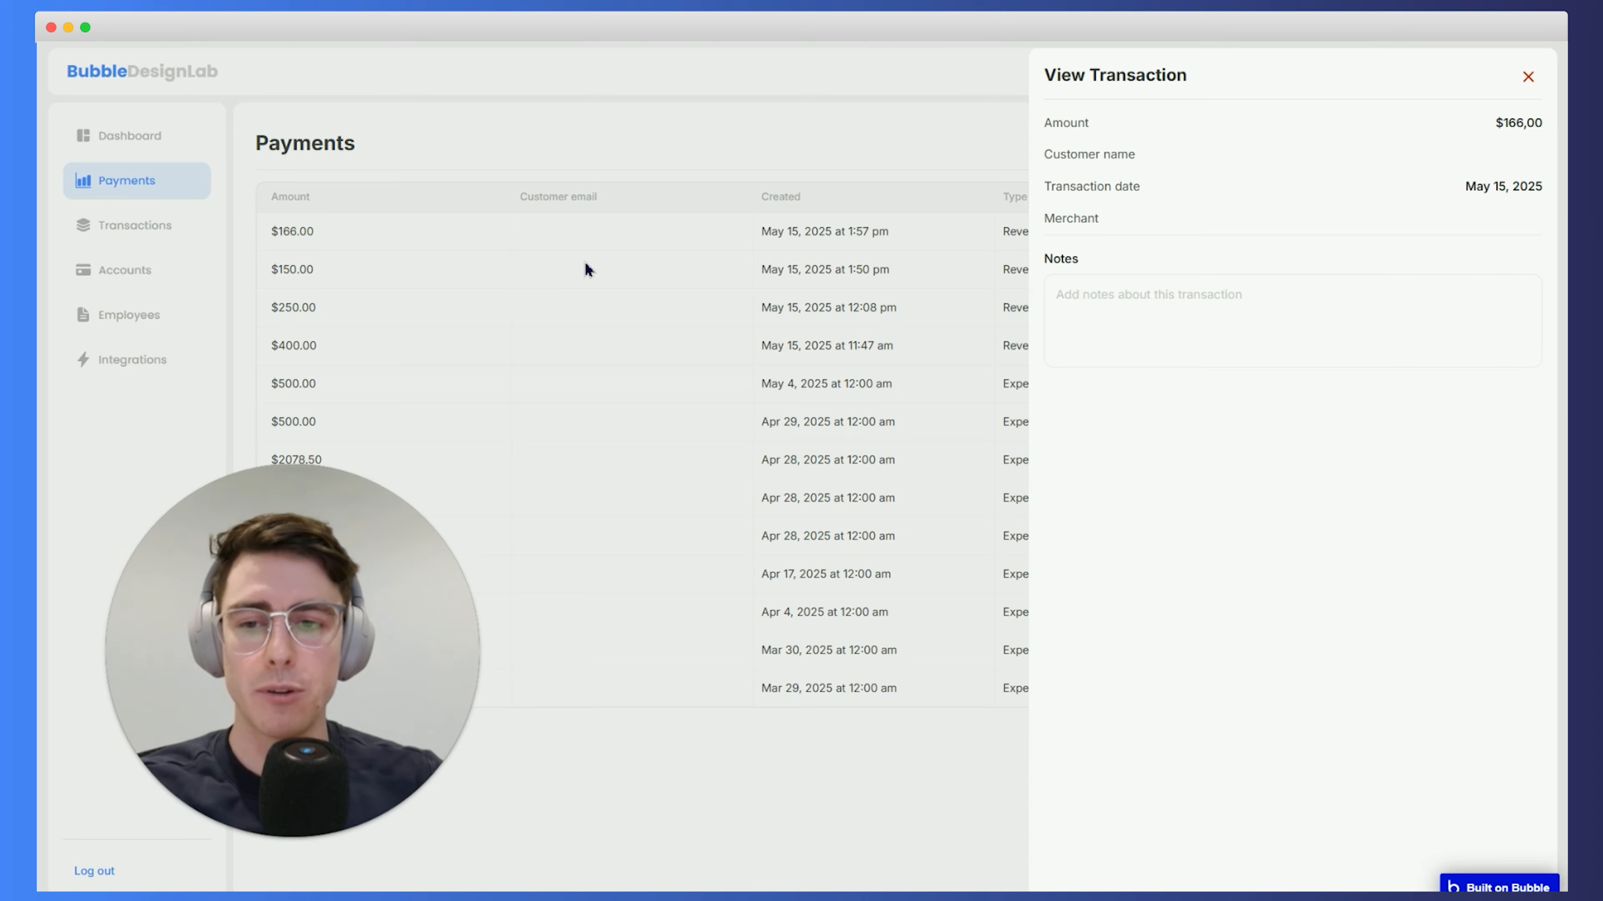
{"action": "left_click", "coordinate": [1527, 76]}
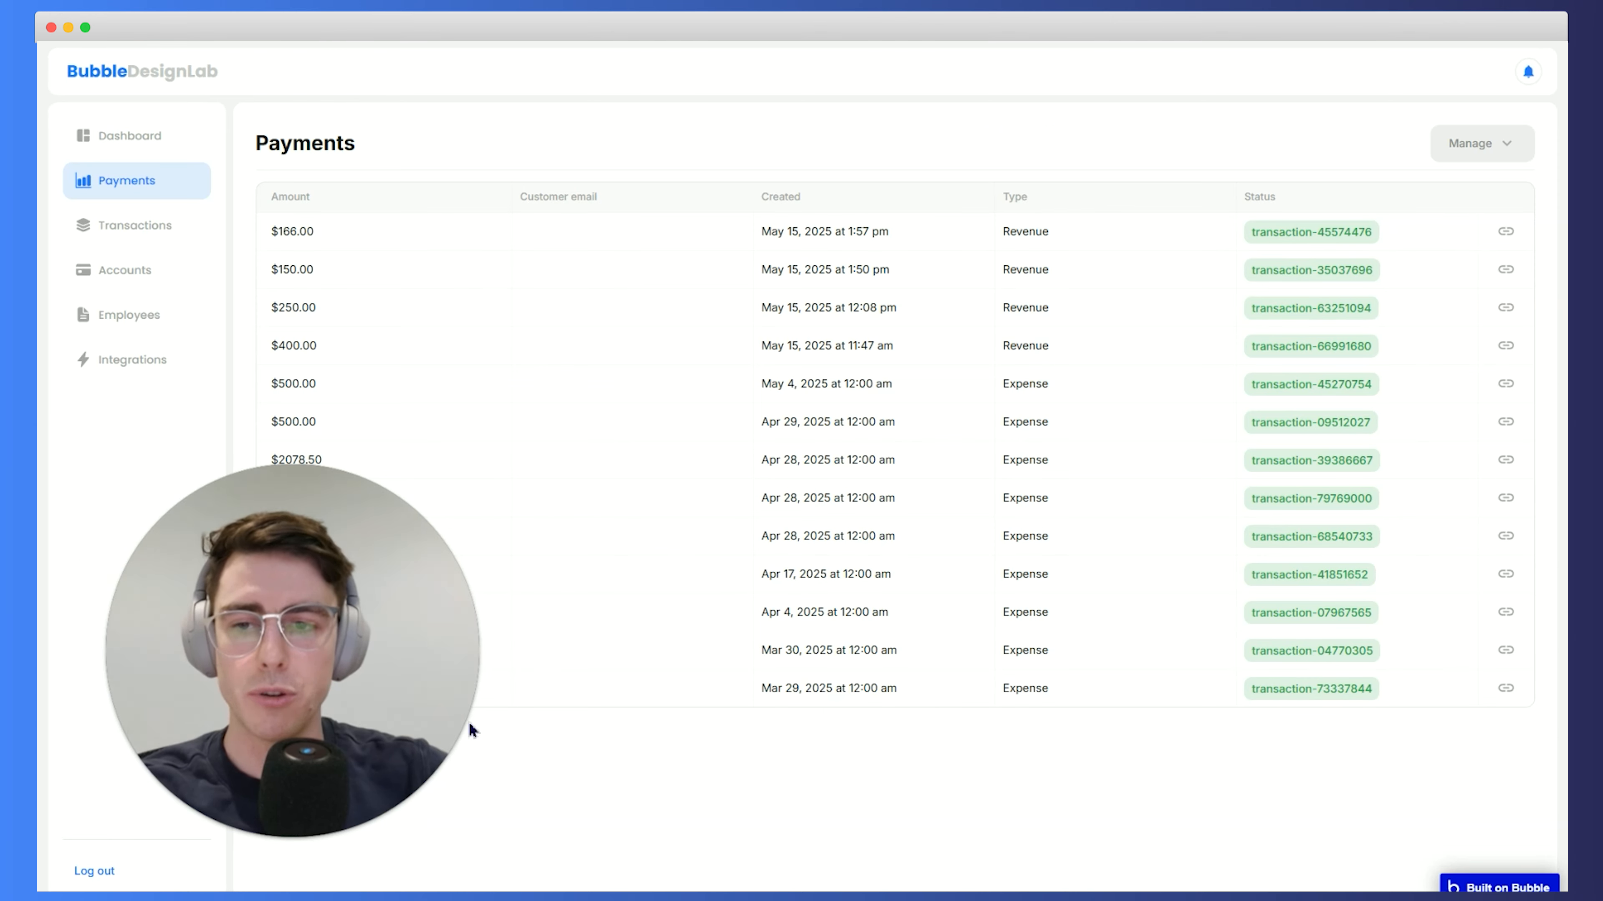
{"action": "left_click", "coordinate": [440, 268]}
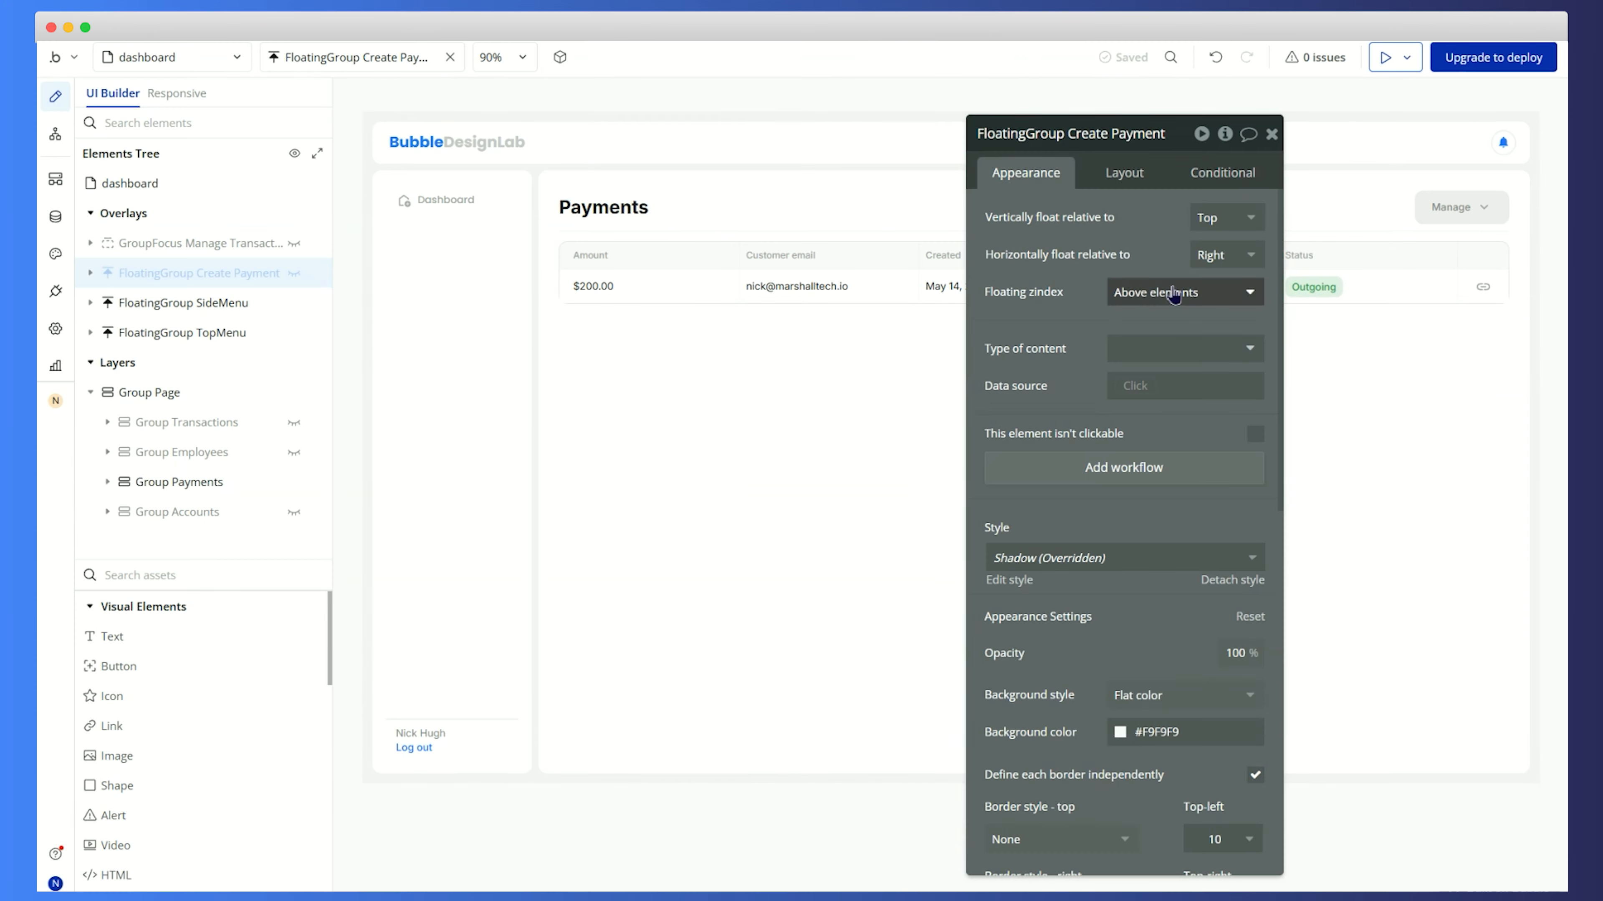
Inspect the properties of repeating Row 1 in Table Transactions and its place in the elements tree
{"action": "left_click", "coordinate": [1272, 133]}
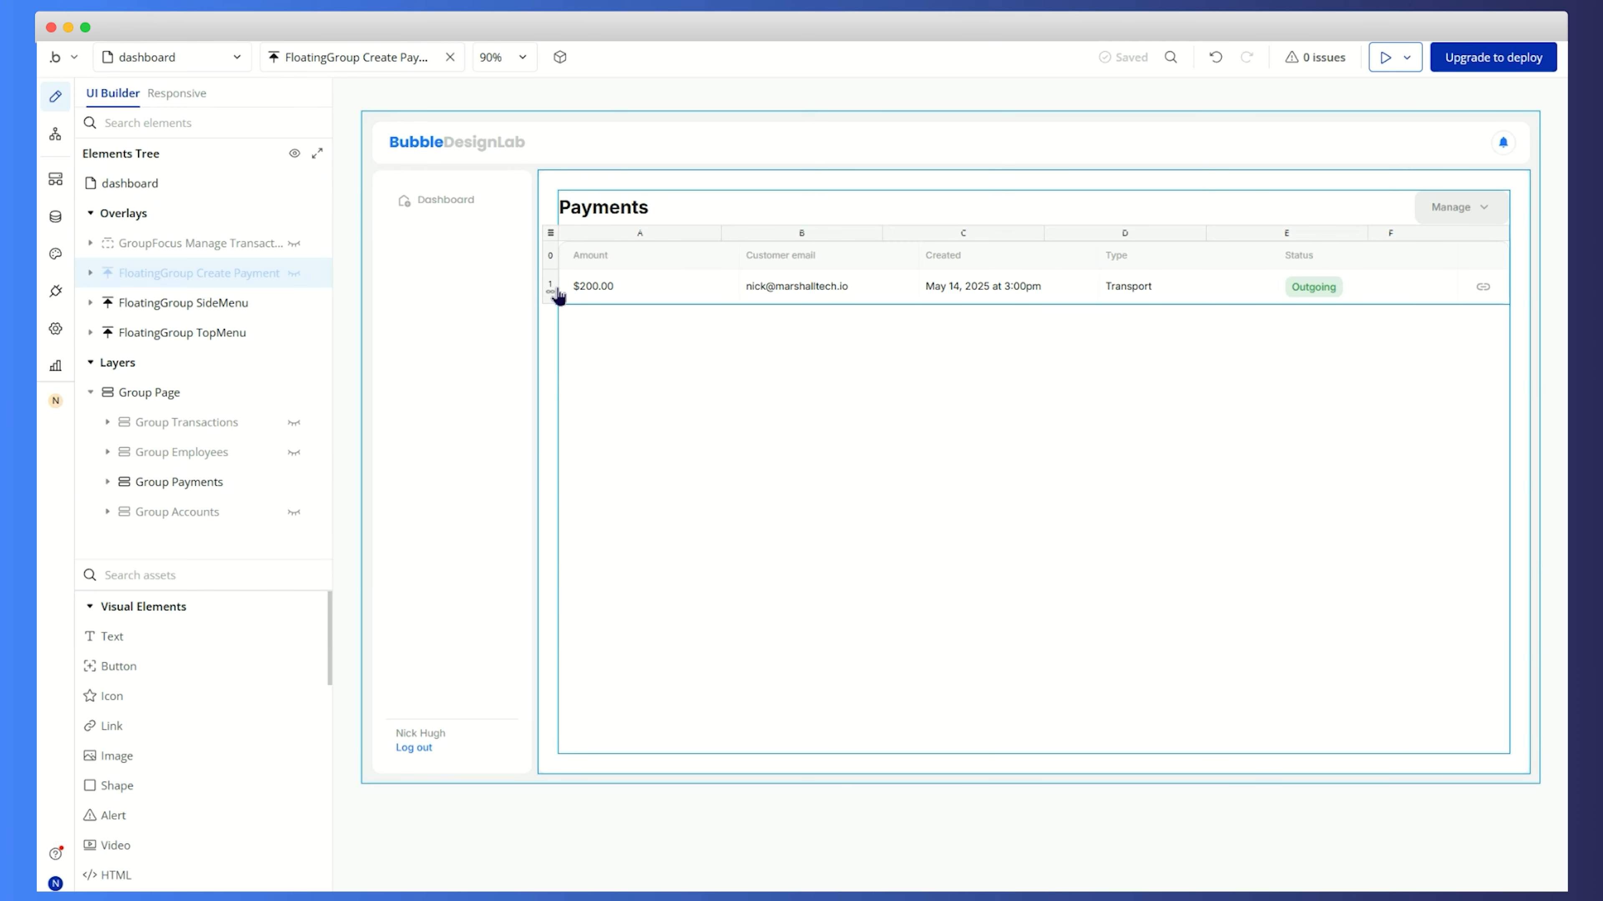
{"action": "double_click", "coordinate": [555, 290]}
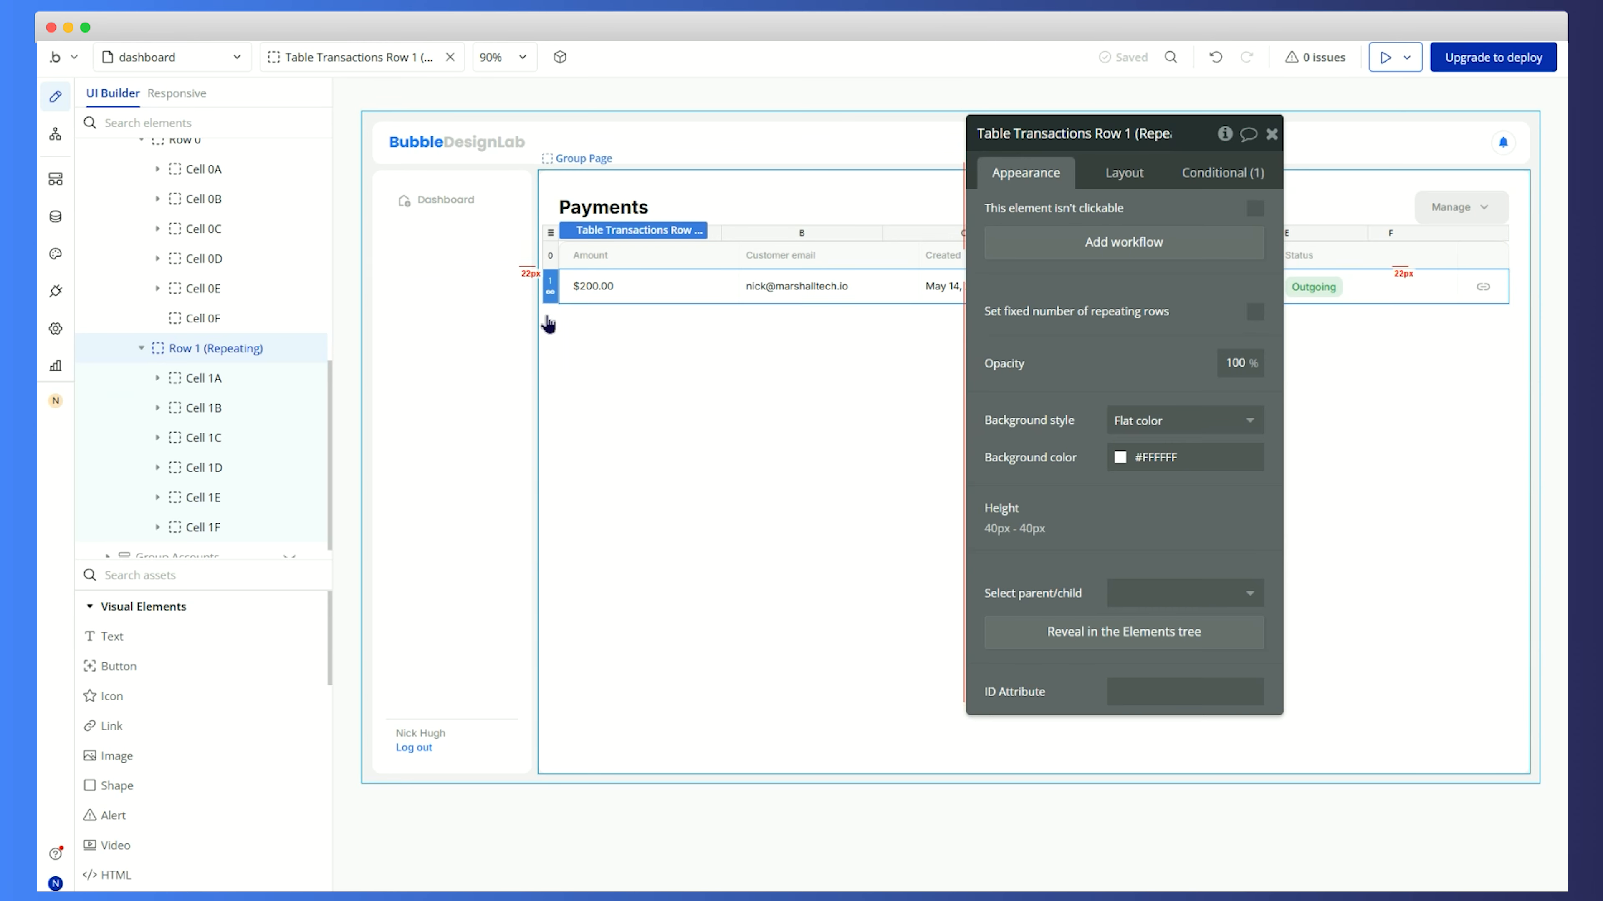
{"action": "left_click_drag", "start_coordinate": [1027, 302], "coordinate": [218, 363]}
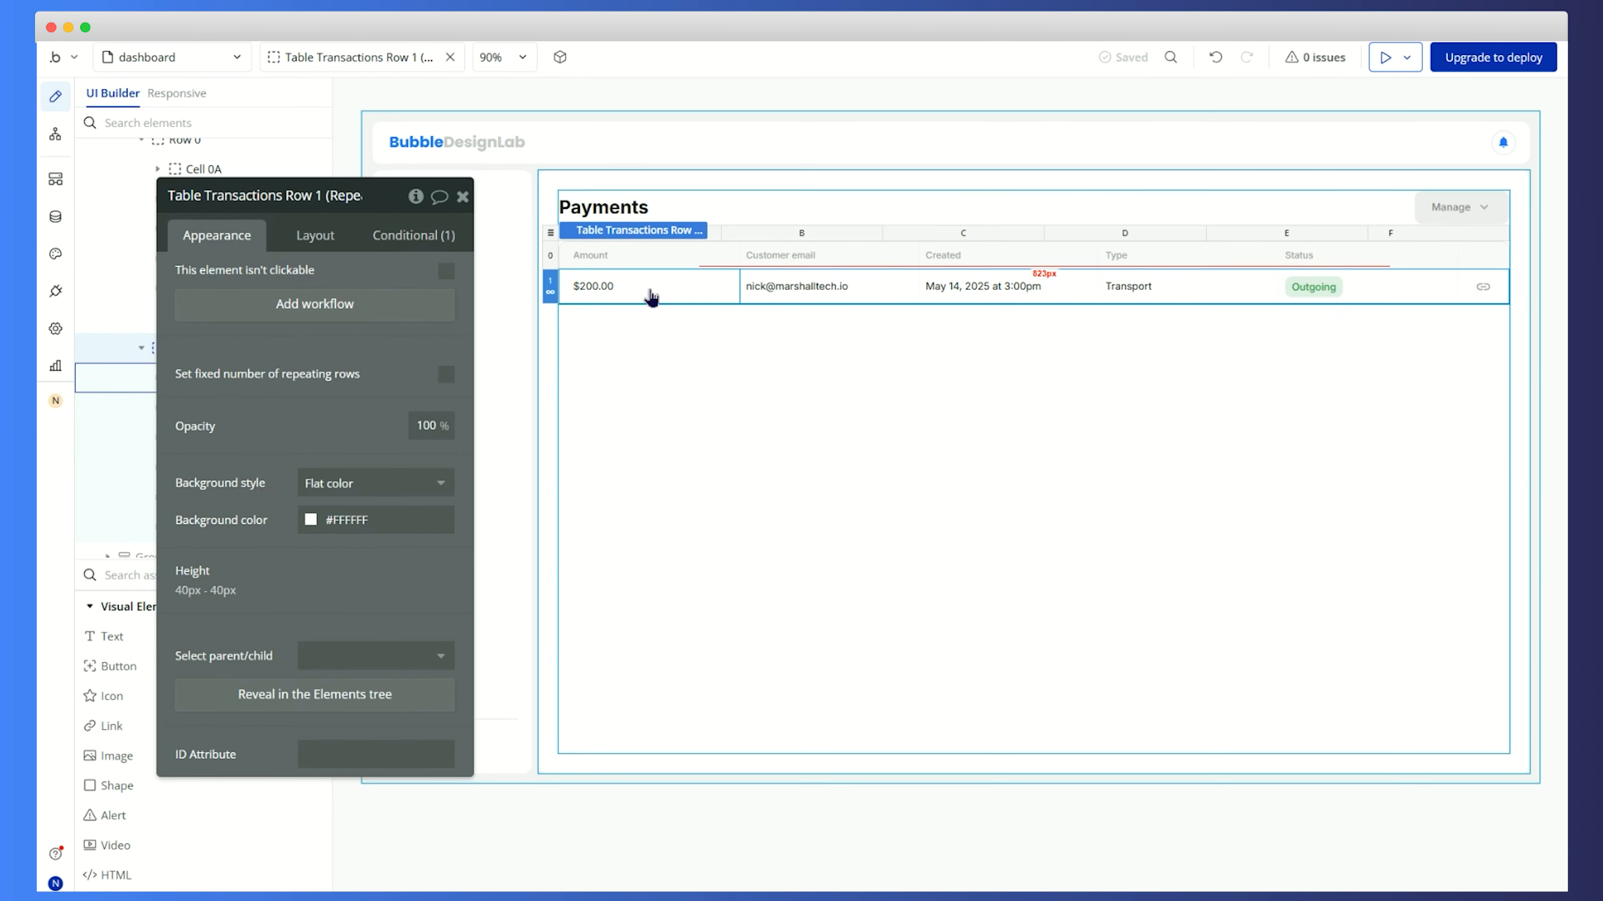
{"action": "left_click_drag", "start_coordinate": [376, 349], "coordinate": [544, 368]}
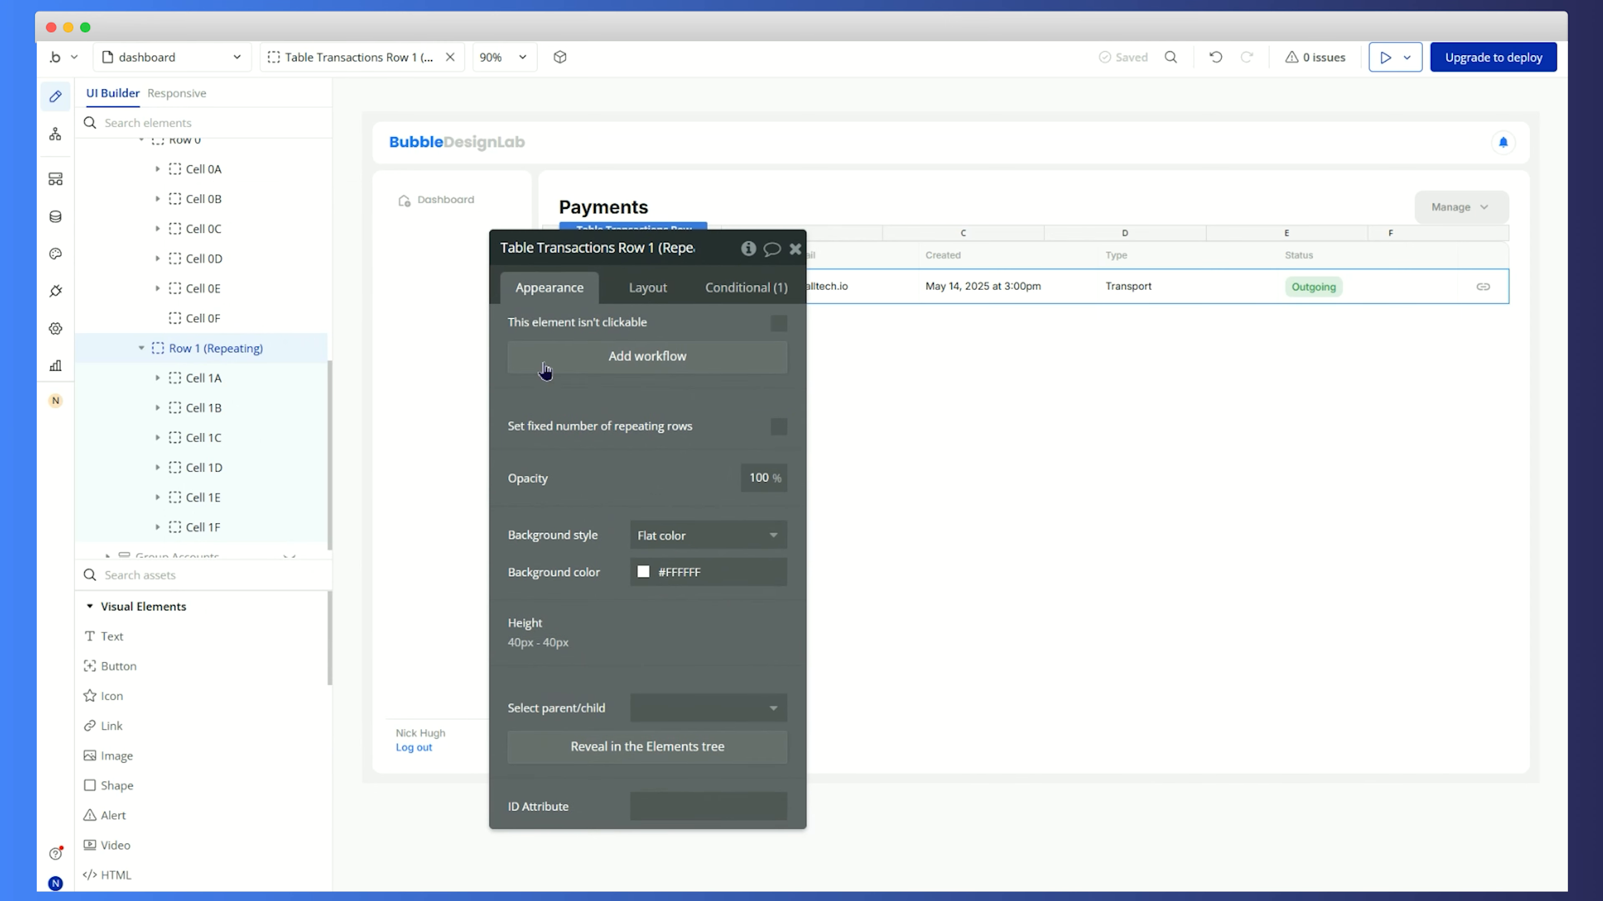
{"action": "scroll", "coordinate": [215, 253], "scroll_direction": "up", "scroll_amount": 5}
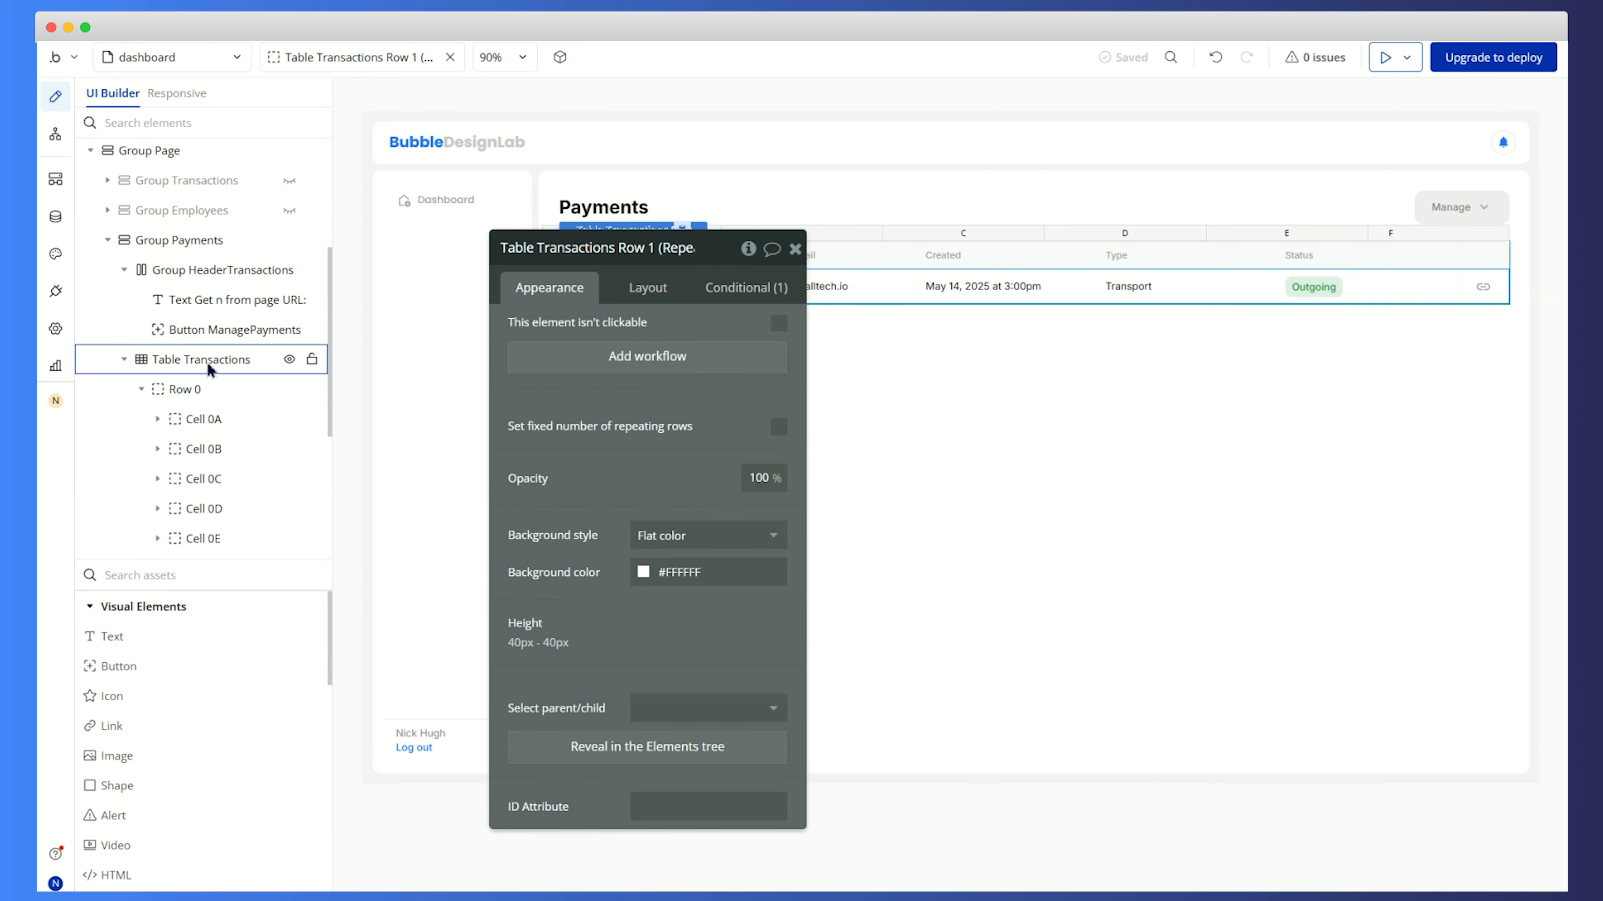
{"action": "left_click_drag", "start_coordinate": [612, 428], "coordinate": [311, 382]}
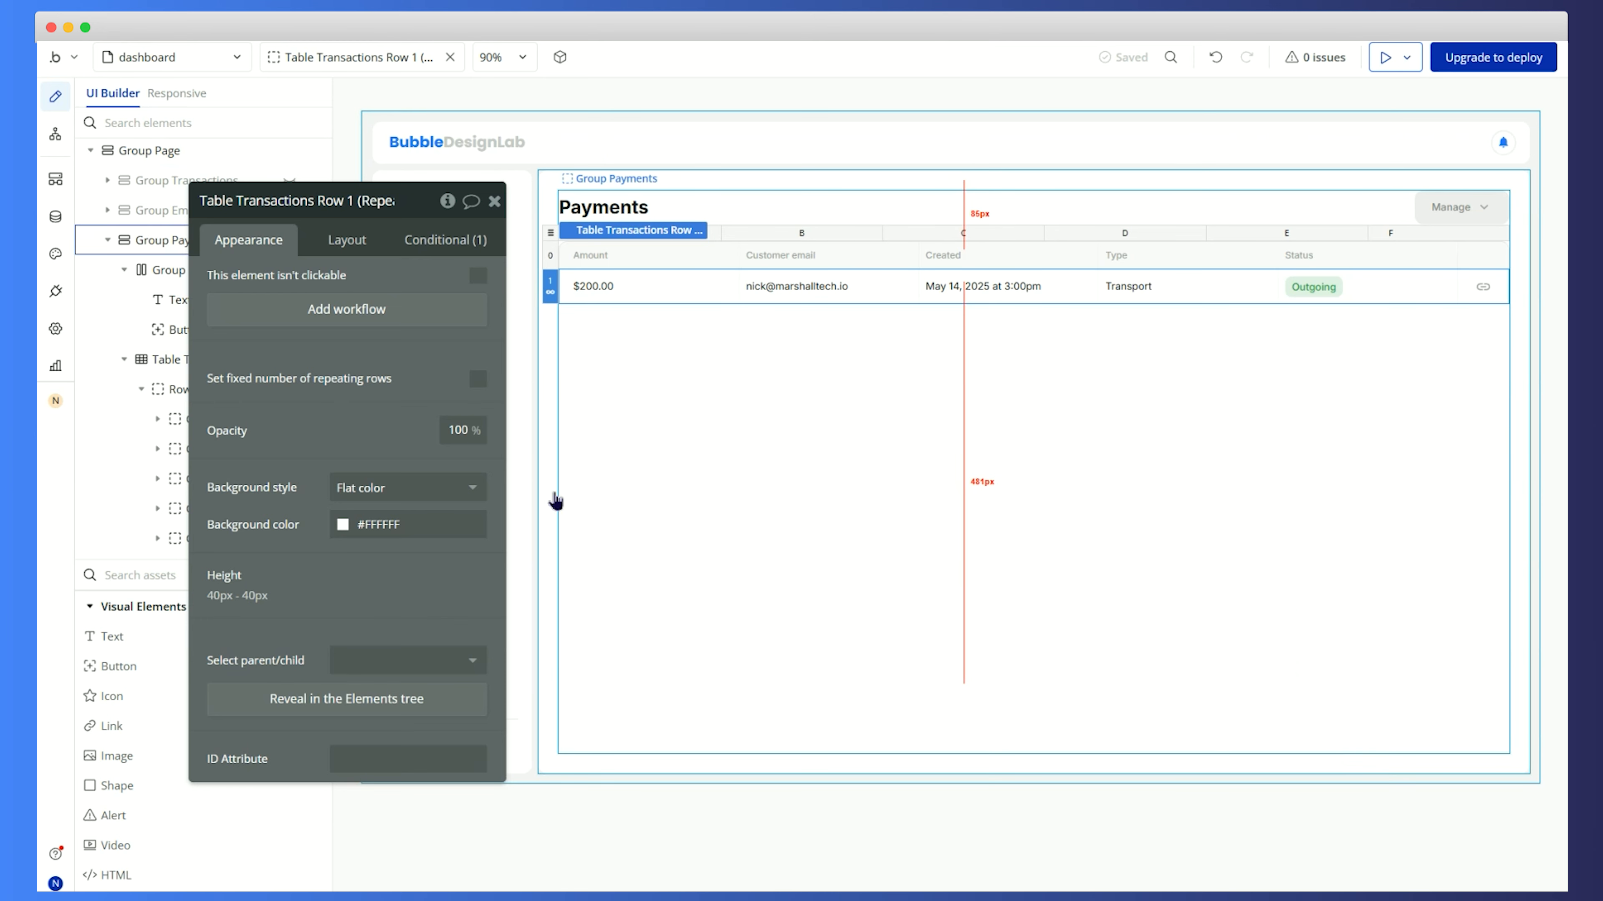
{"action": "left_click_drag", "start_coordinate": [300, 381], "coordinate": [510, 388]}
{"action": "left_click", "coordinate": [704, 205]}
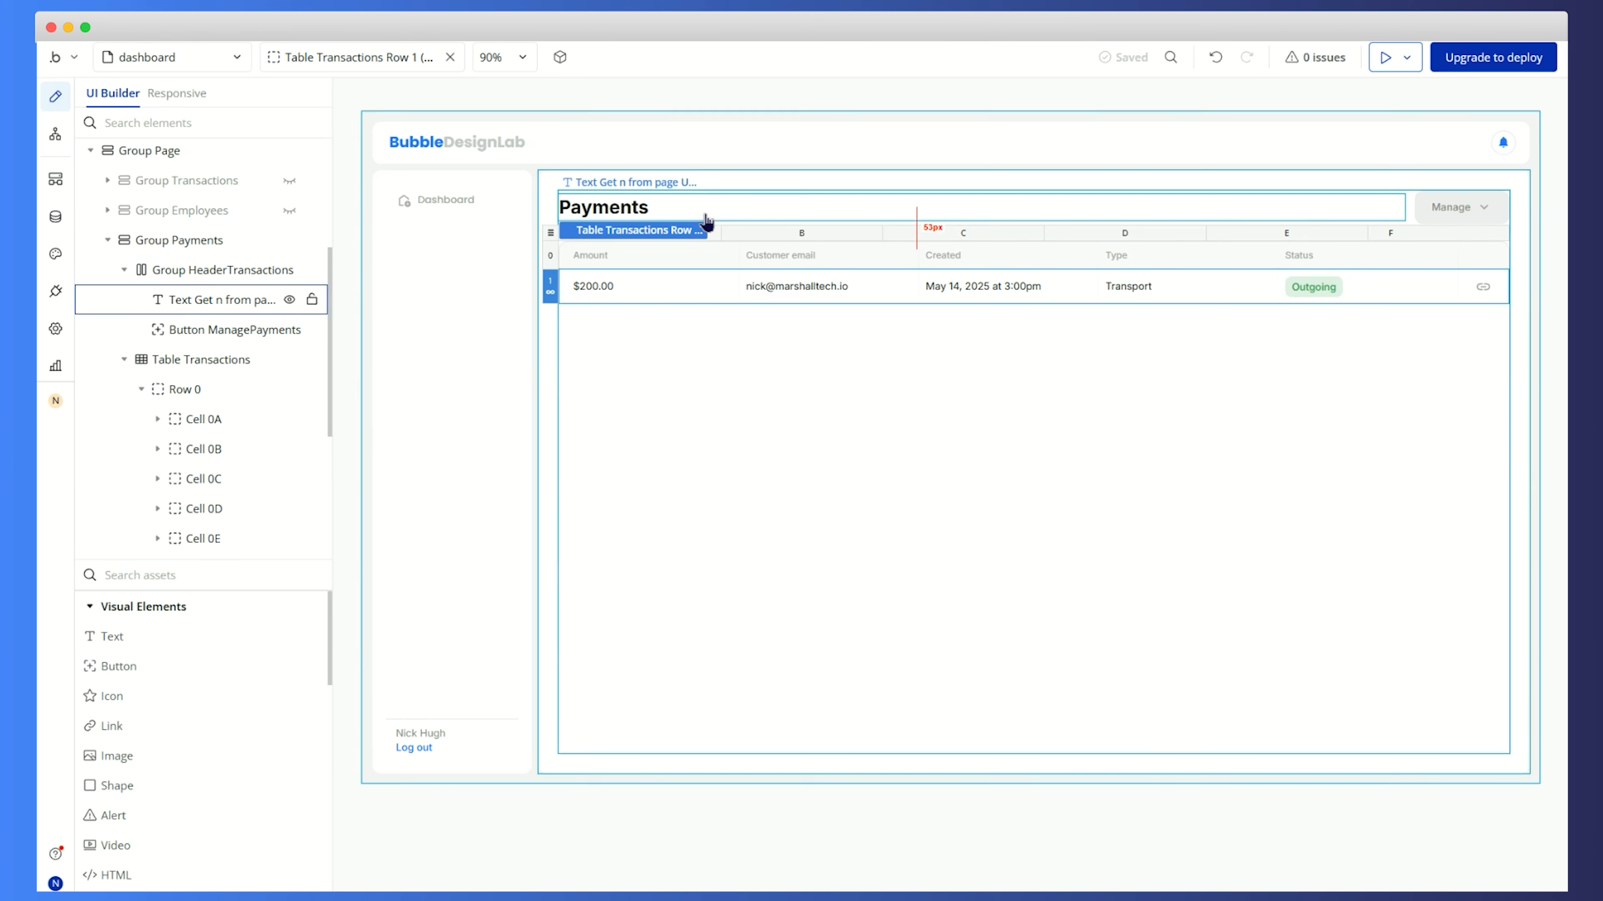
Find the Floating Group element in the assets and place one on the dashboard page
{"action": "left_click", "coordinate": [235, 580]}
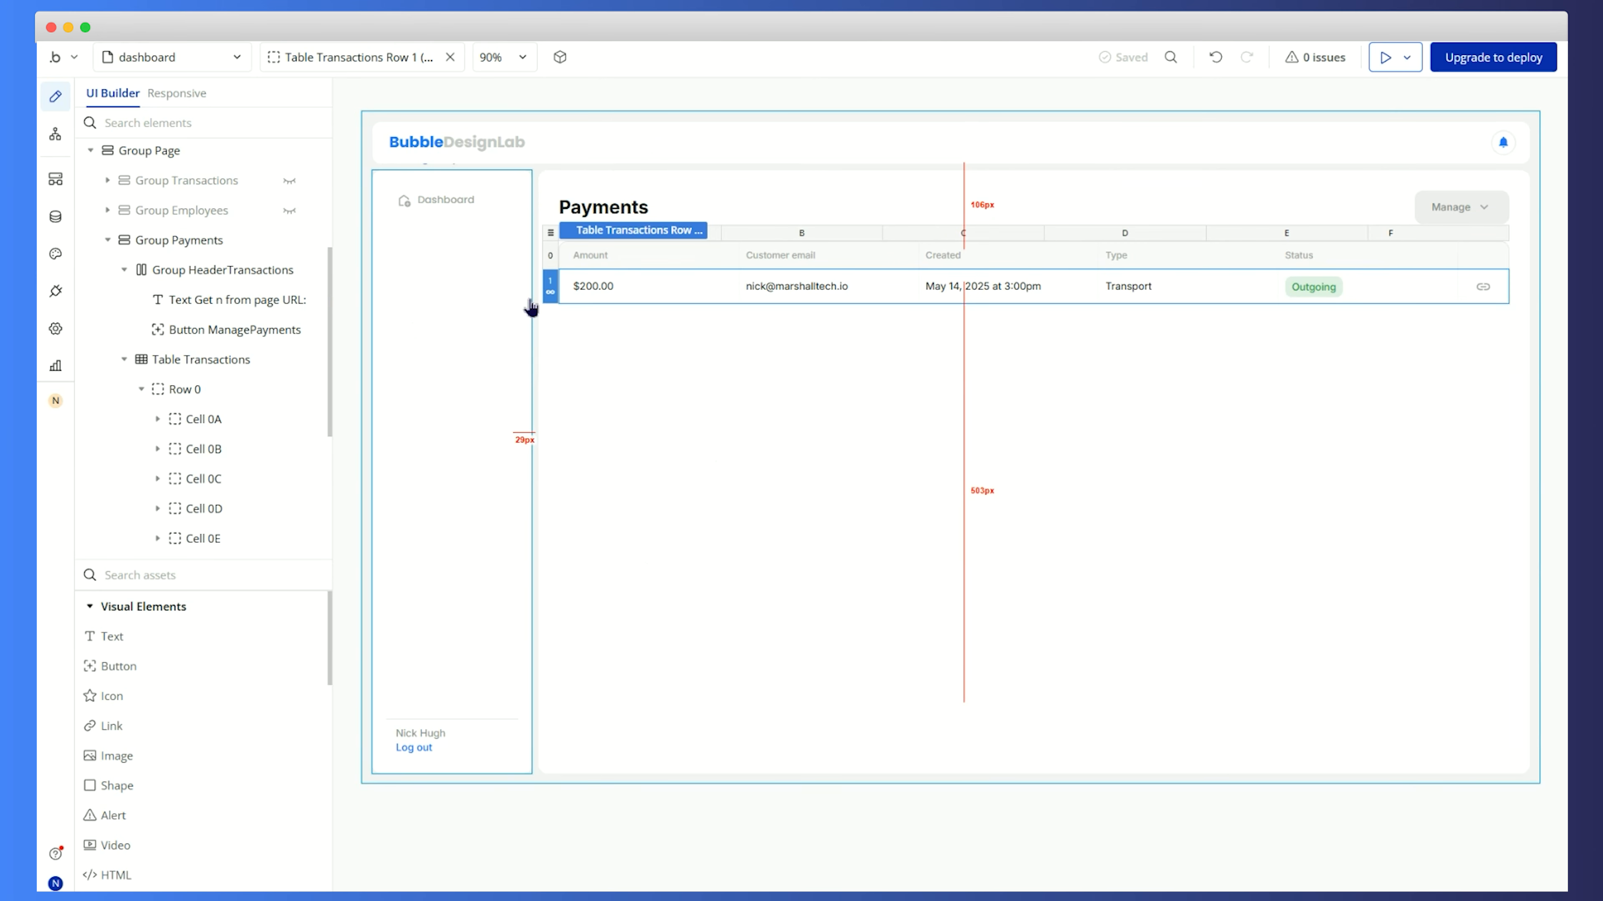
{"action": "left_click", "coordinate": [143, 574]}
{"action": "type", "text": "flo"}
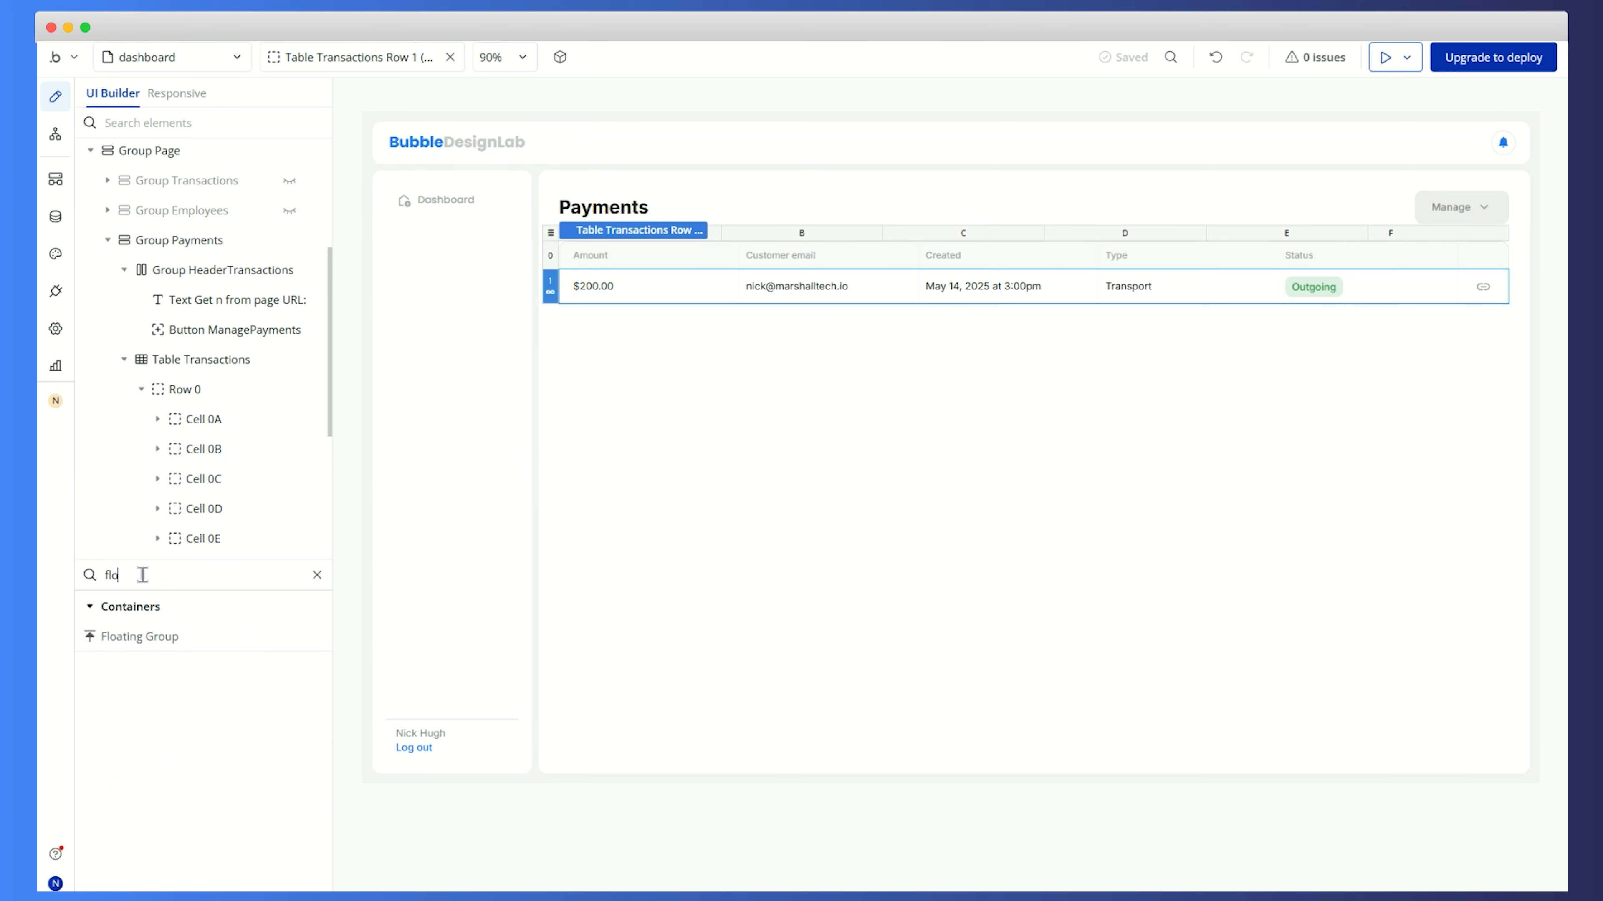
{"action": "type", "text": "atinggroup"}
{"action": "key", "text": "BackSpace"}
{"action": "key", "text": "BackSpace"}
{"action": "key", "text": "BackSpace"}
{"action": "key", "text": "BackSpace"}
{"action": "left_click", "coordinate": [140, 639]}
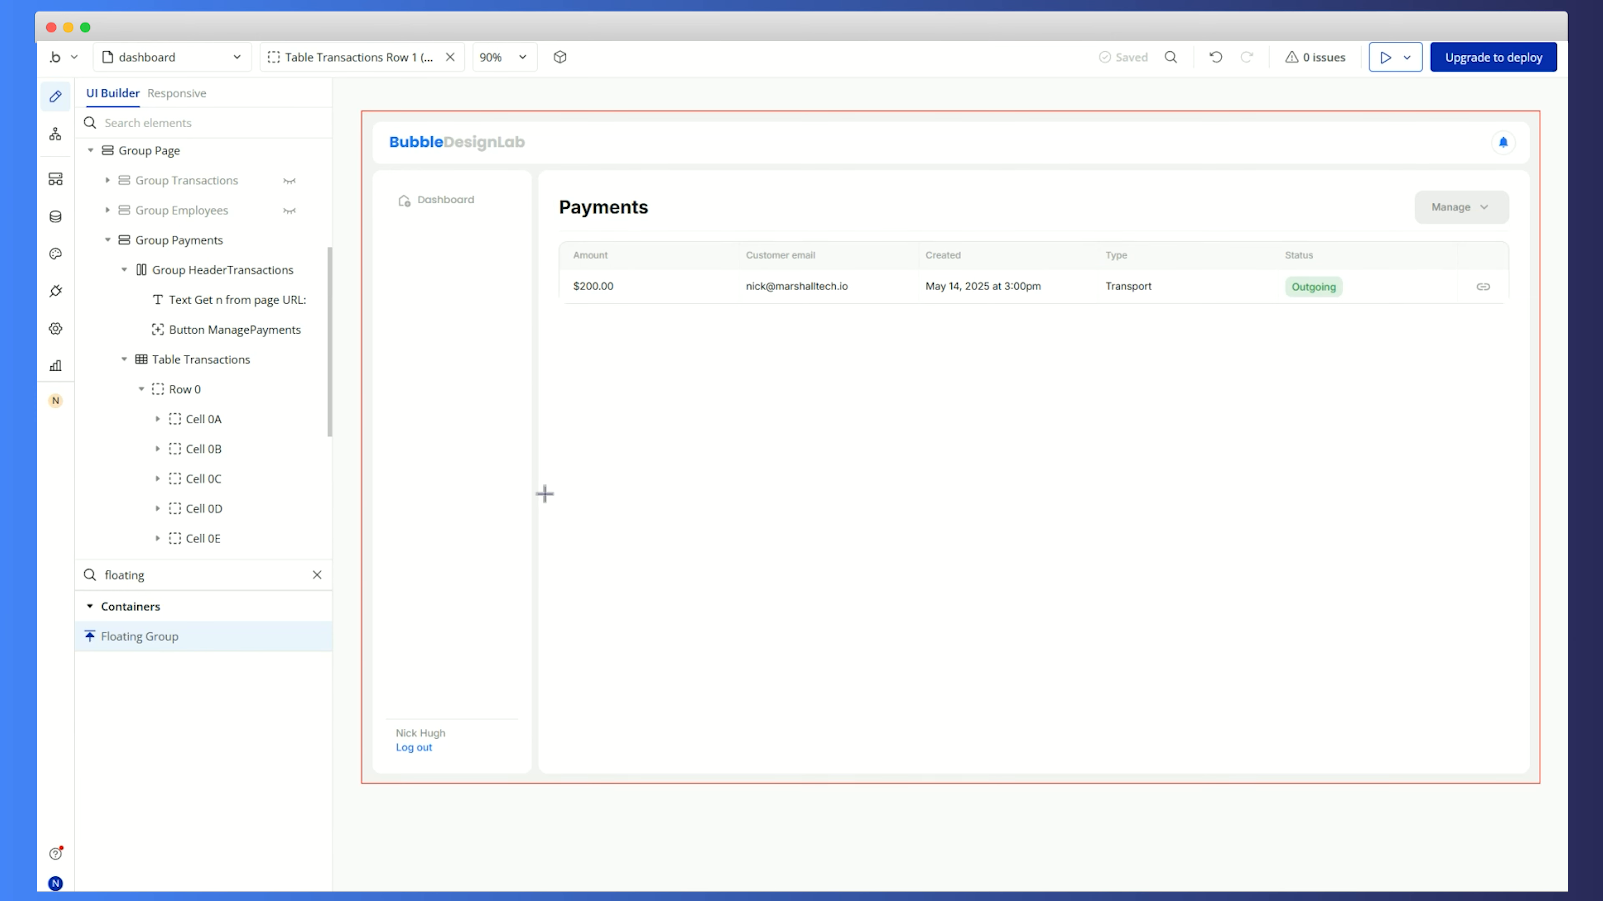
{"action": "left_click", "coordinate": [605, 464]}
Rename the new floating group as FloatingGroup Transaction and set its type of content to the Transaction data type
{"action": "double_click", "coordinate": [525, 221]}
{"action": "type", "text": "Transaction"}
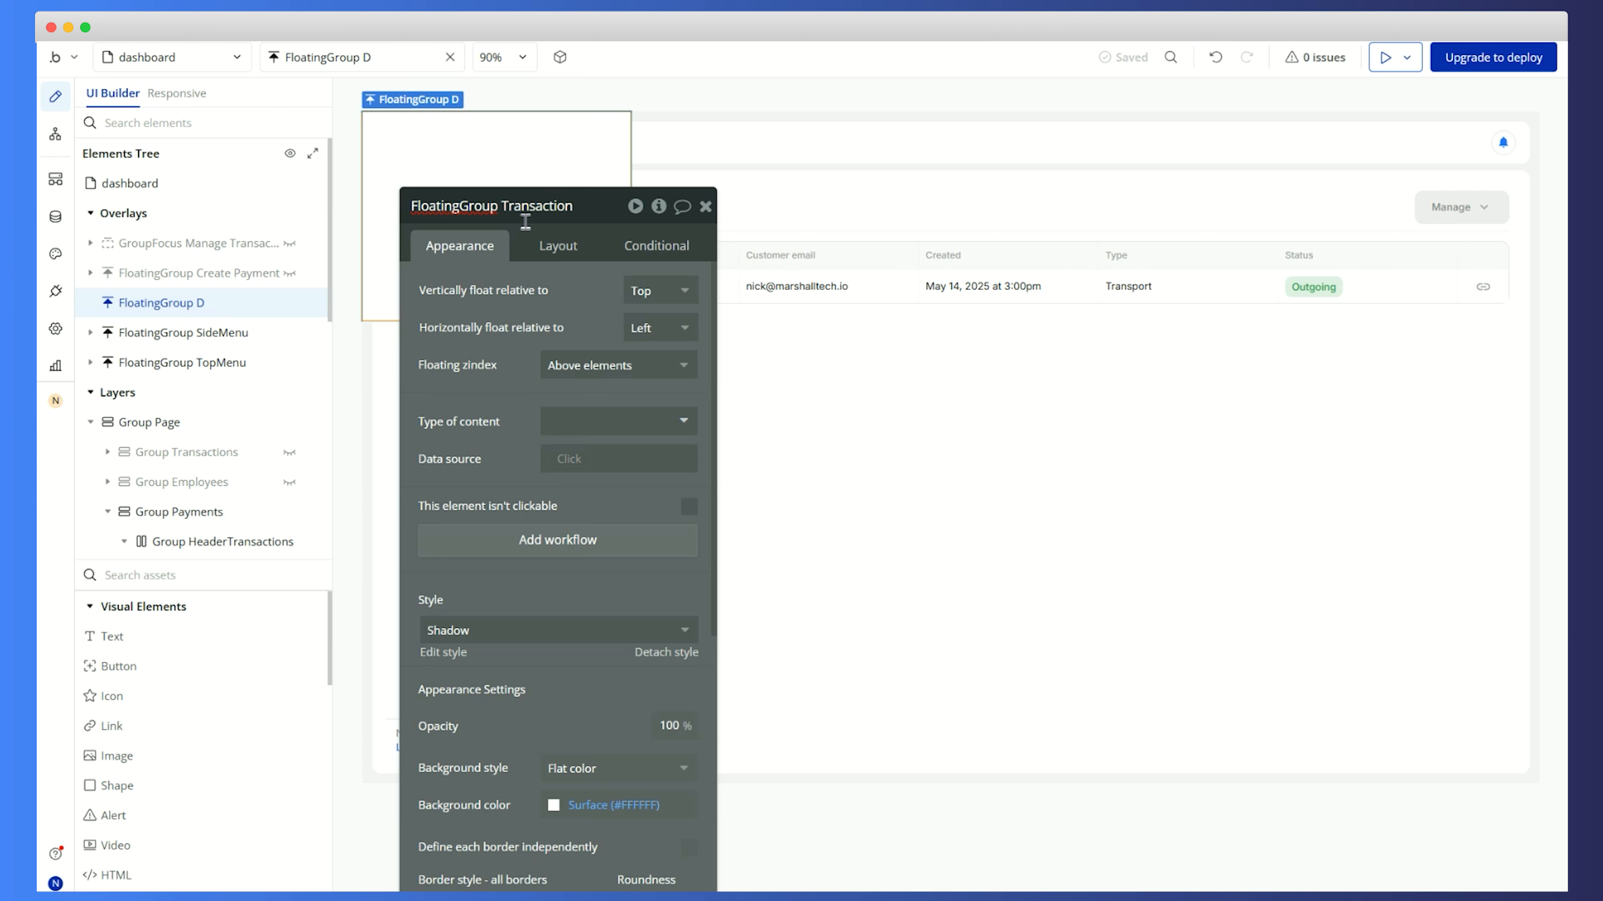
{"action": "left_click", "coordinate": [505, 309]}
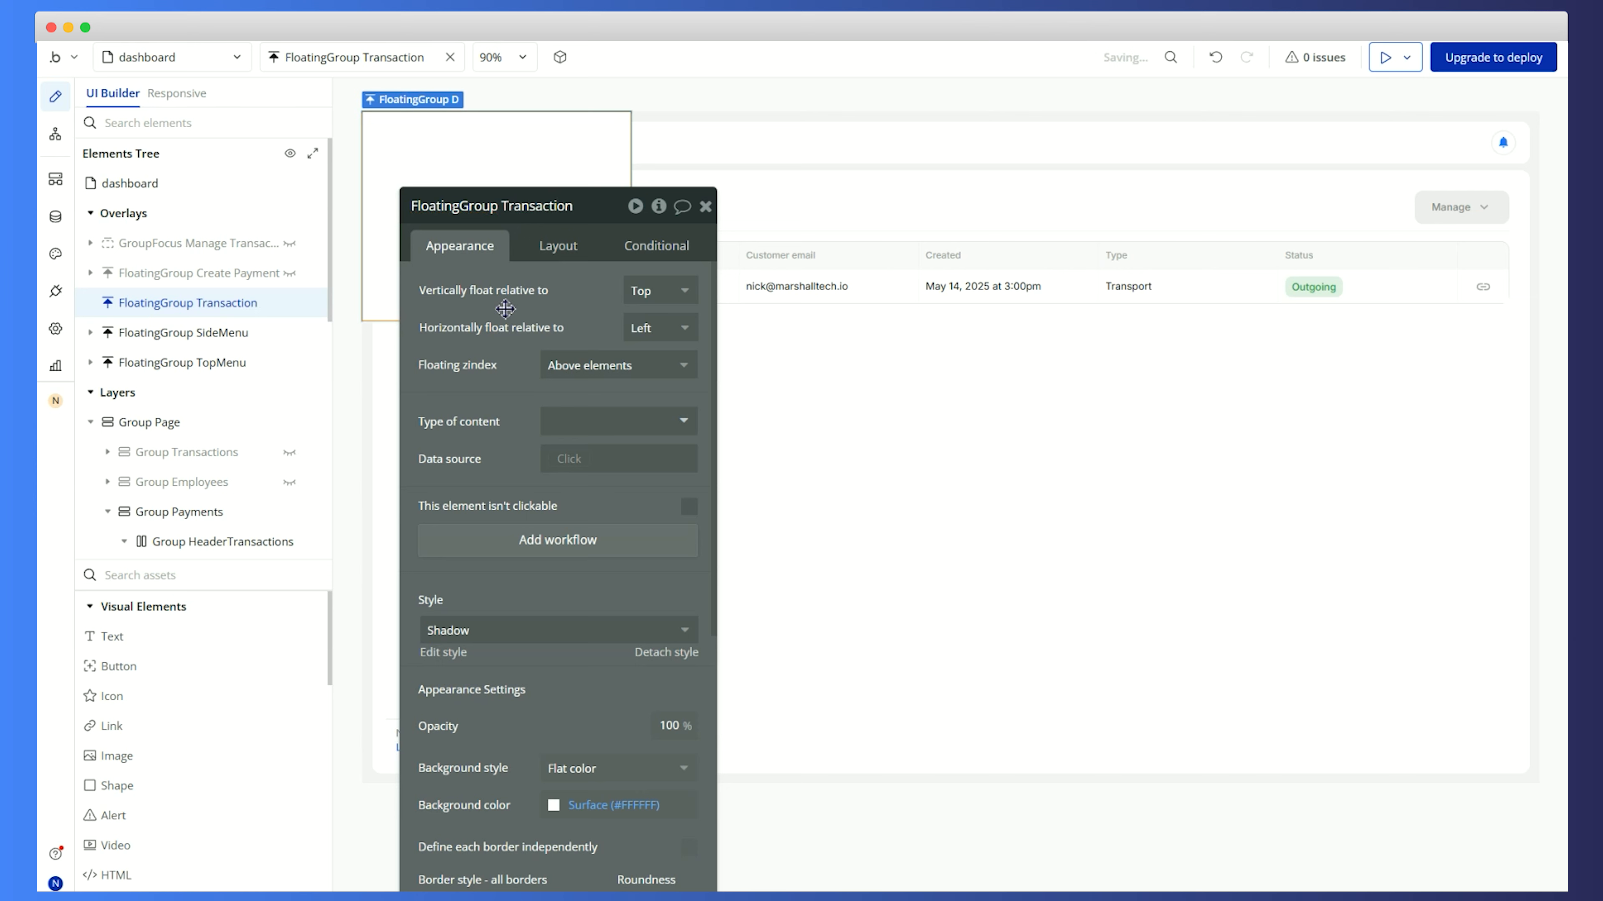
{"action": "left_click", "coordinate": [590, 429]}
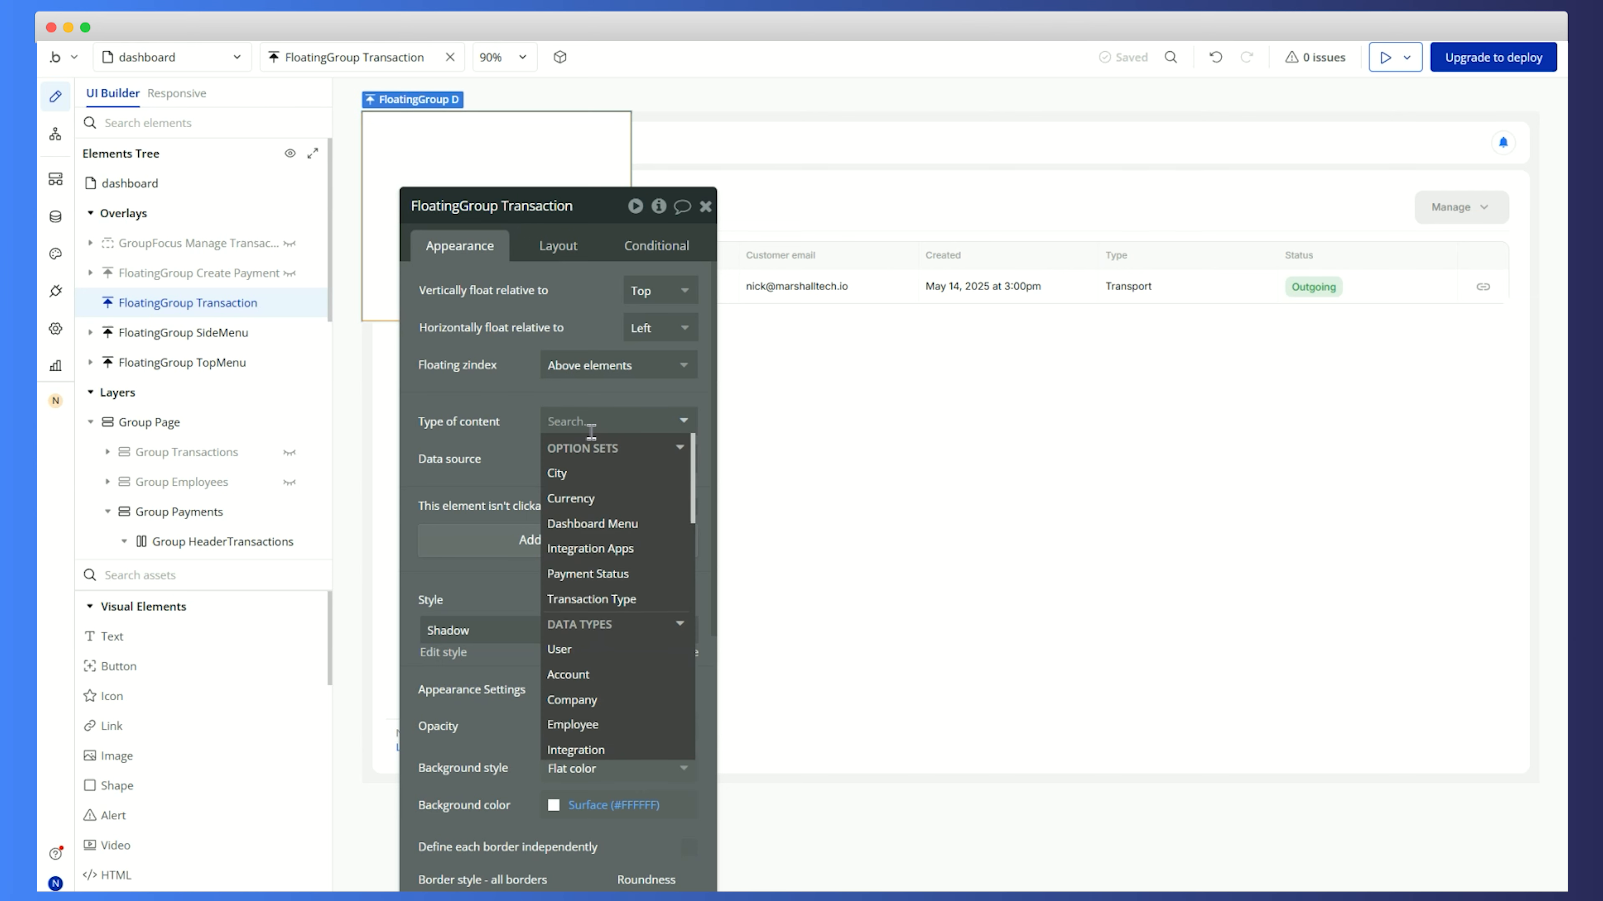
{"action": "type", "text": "transaction"}
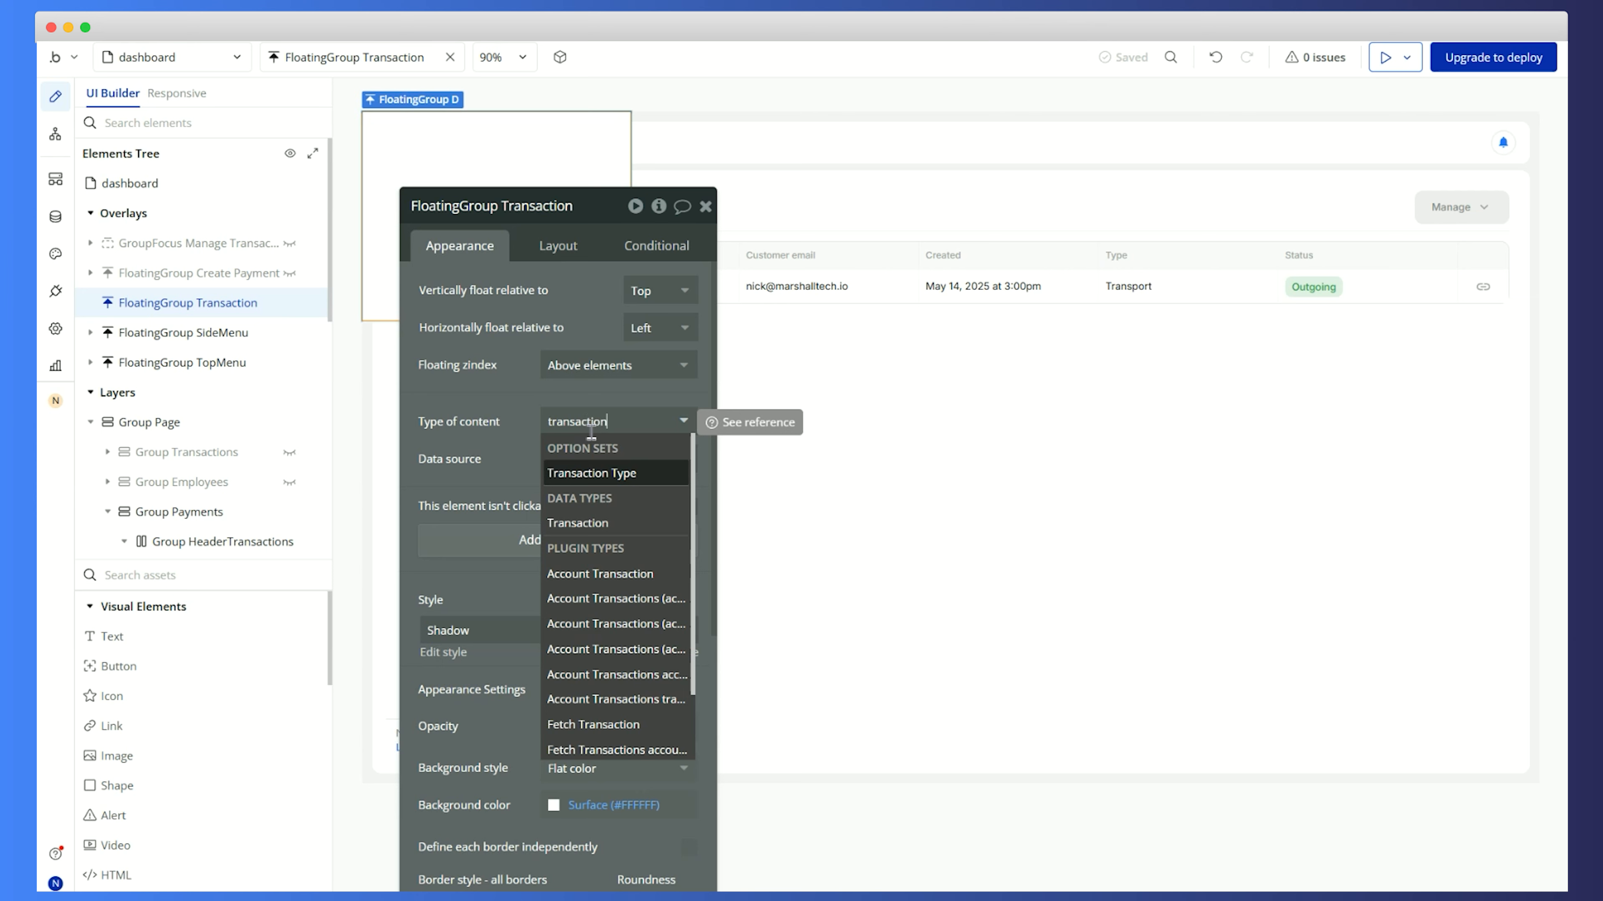
{"action": "left_click", "coordinate": [597, 524]}
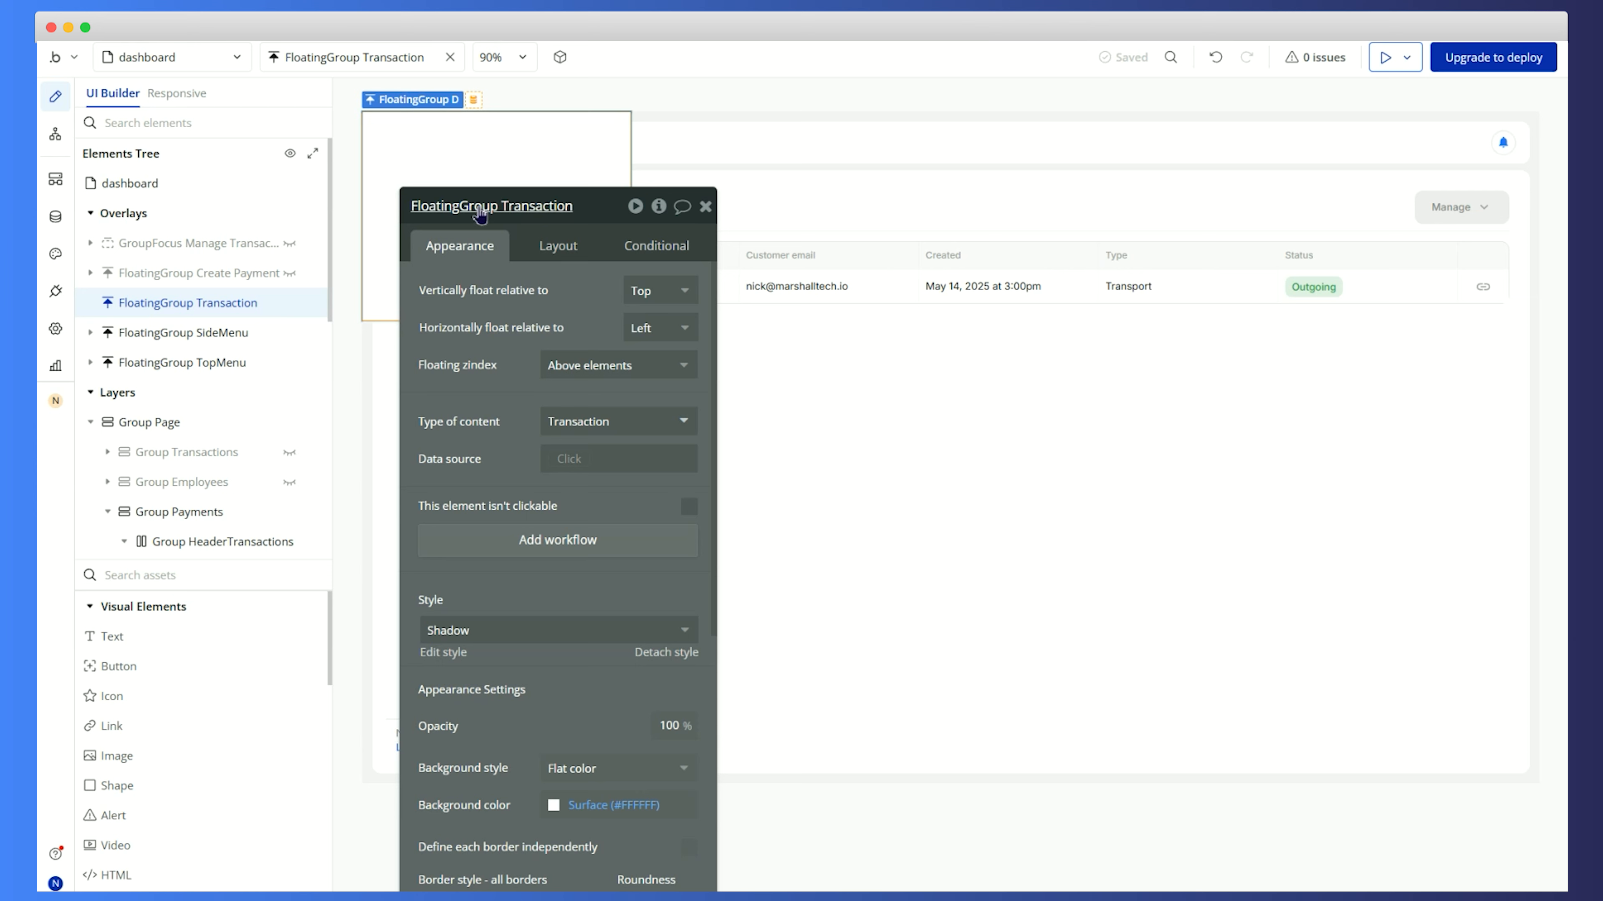
Create a custom state named Transaction, of type Transaction and not a list, on FloatingGroup Transaction
{"action": "left_click", "coordinate": [659, 207]}
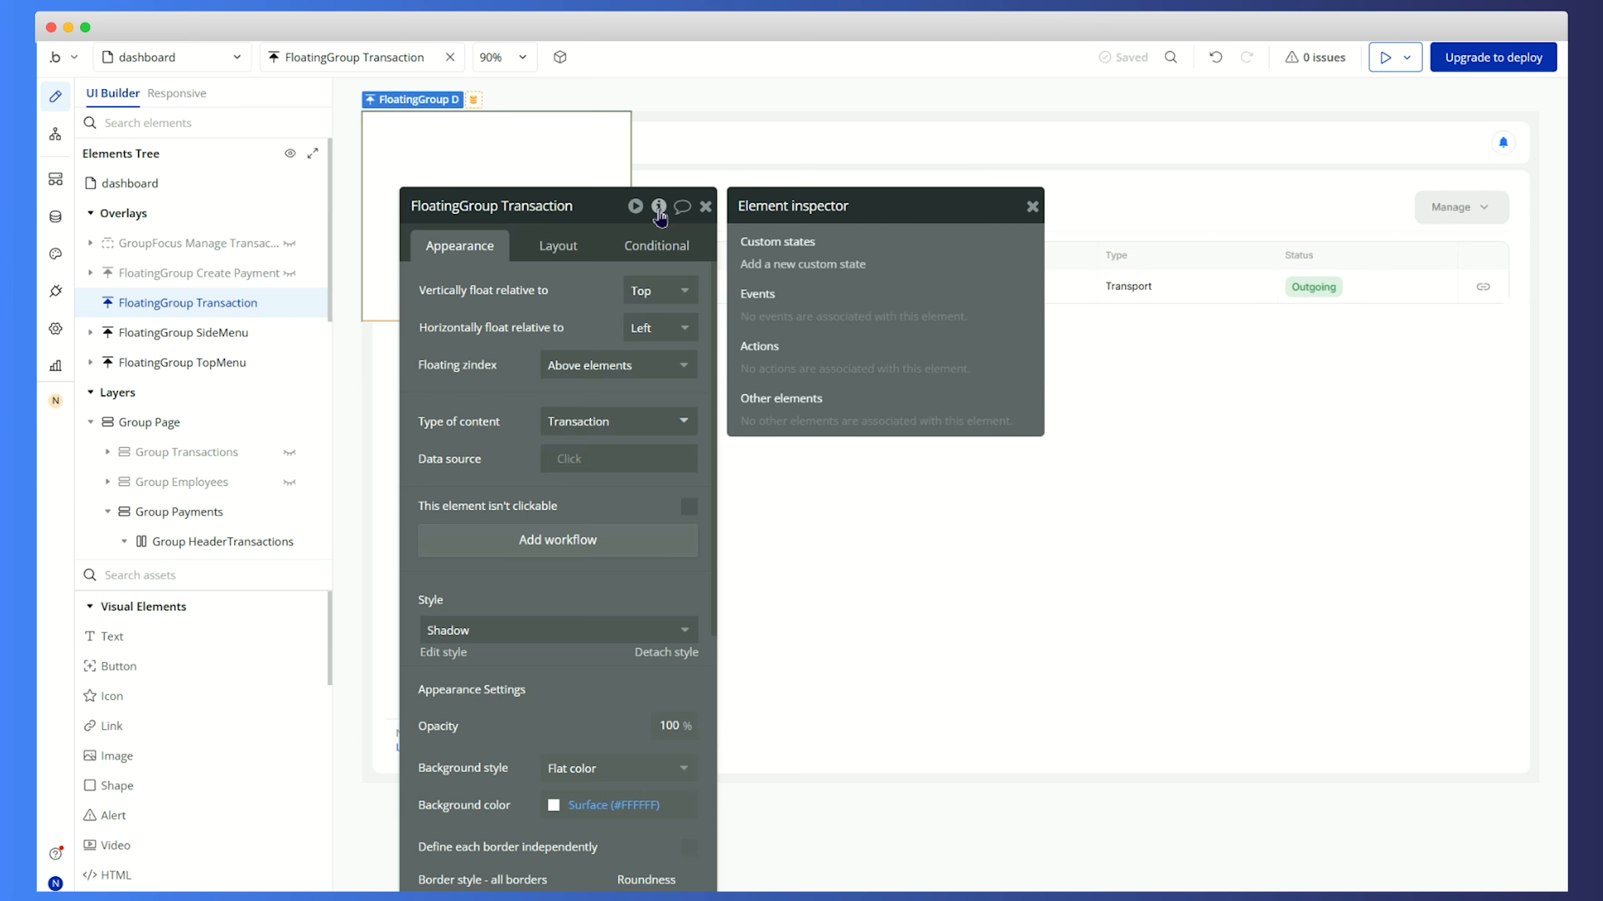
{"action": "left_click", "coordinate": [781, 268]}
{"action": "left_click", "coordinate": [768, 211]}
{"action": "type", "text": "Transaction"}
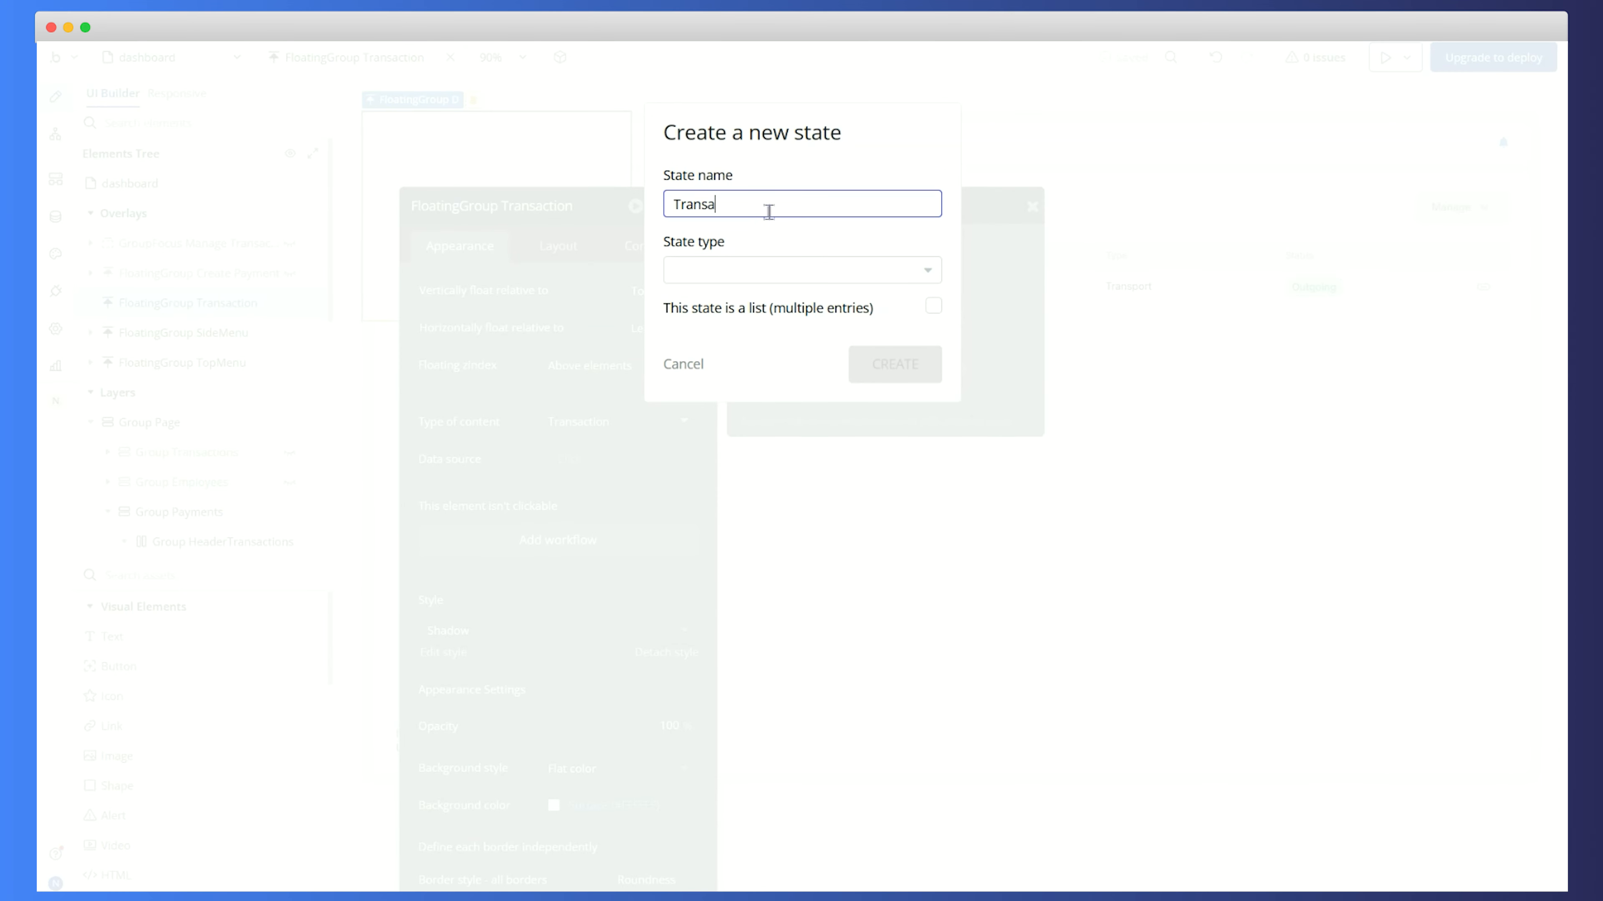
{"action": "left_click", "coordinate": [777, 274]}
{"action": "type", "text": "trans"}
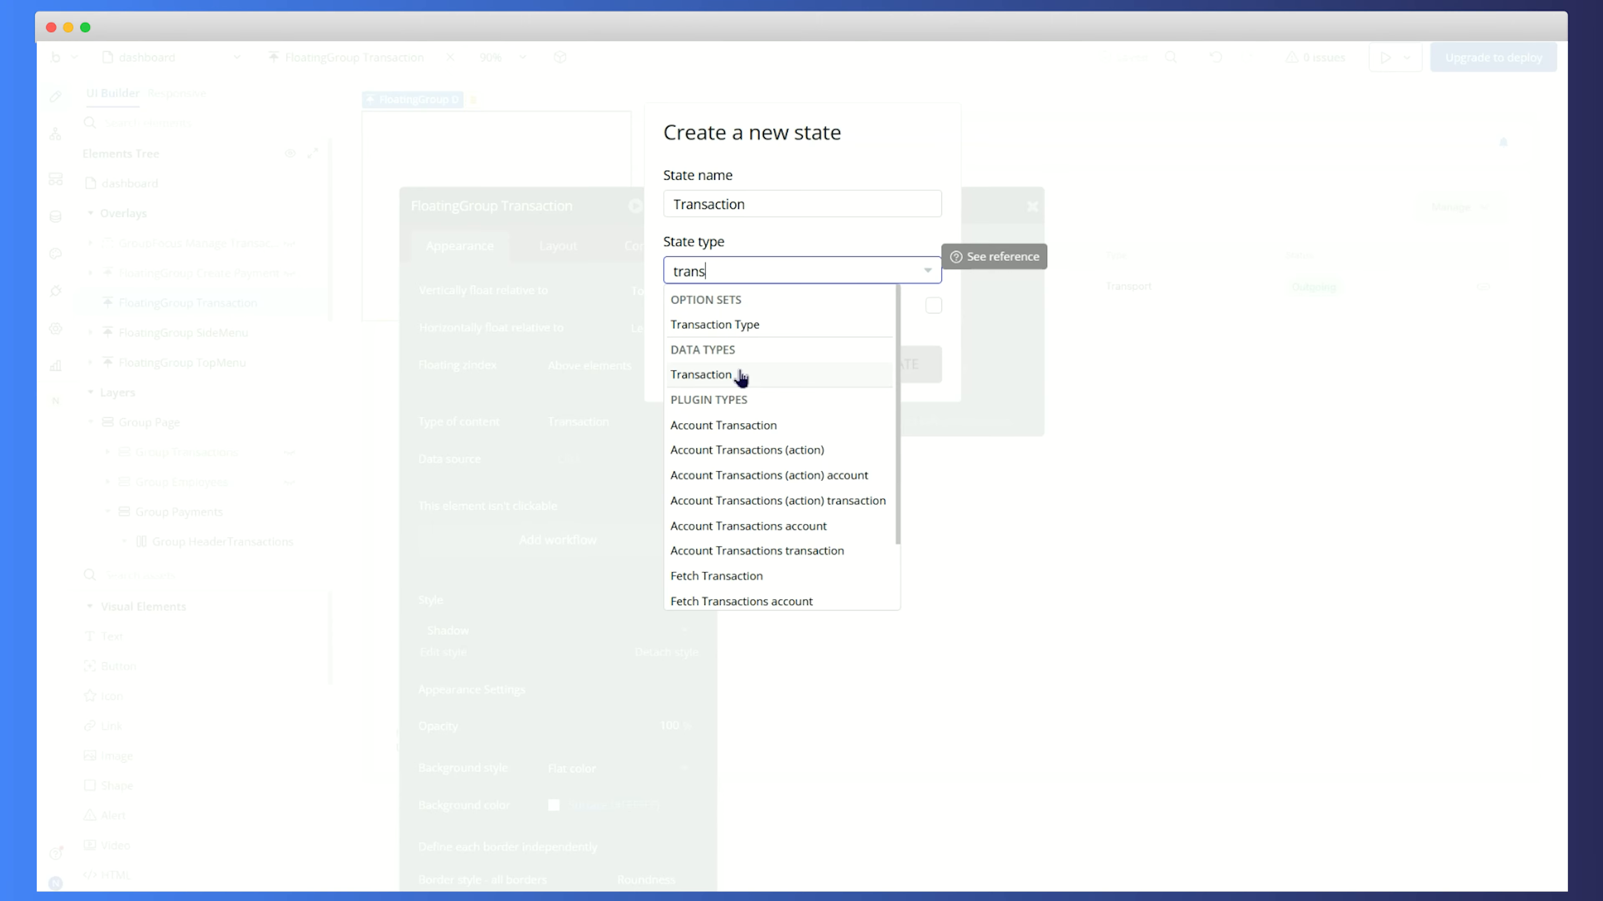
{"action": "left_click", "coordinate": [702, 379]}
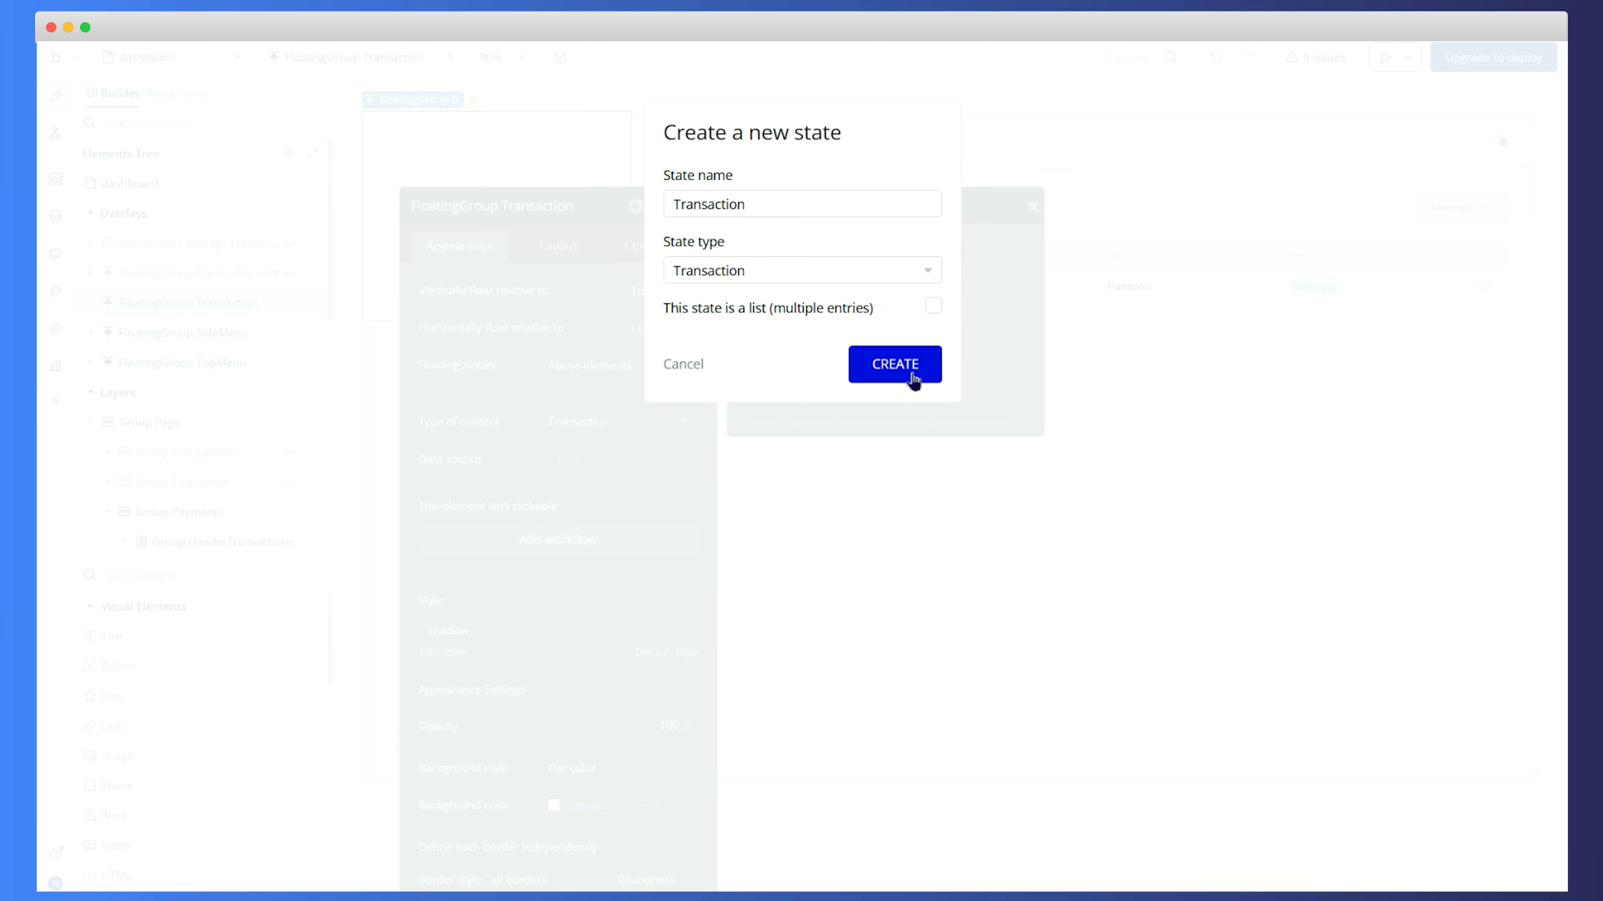
{"action": "left_click", "coordinate": [913, 377]}
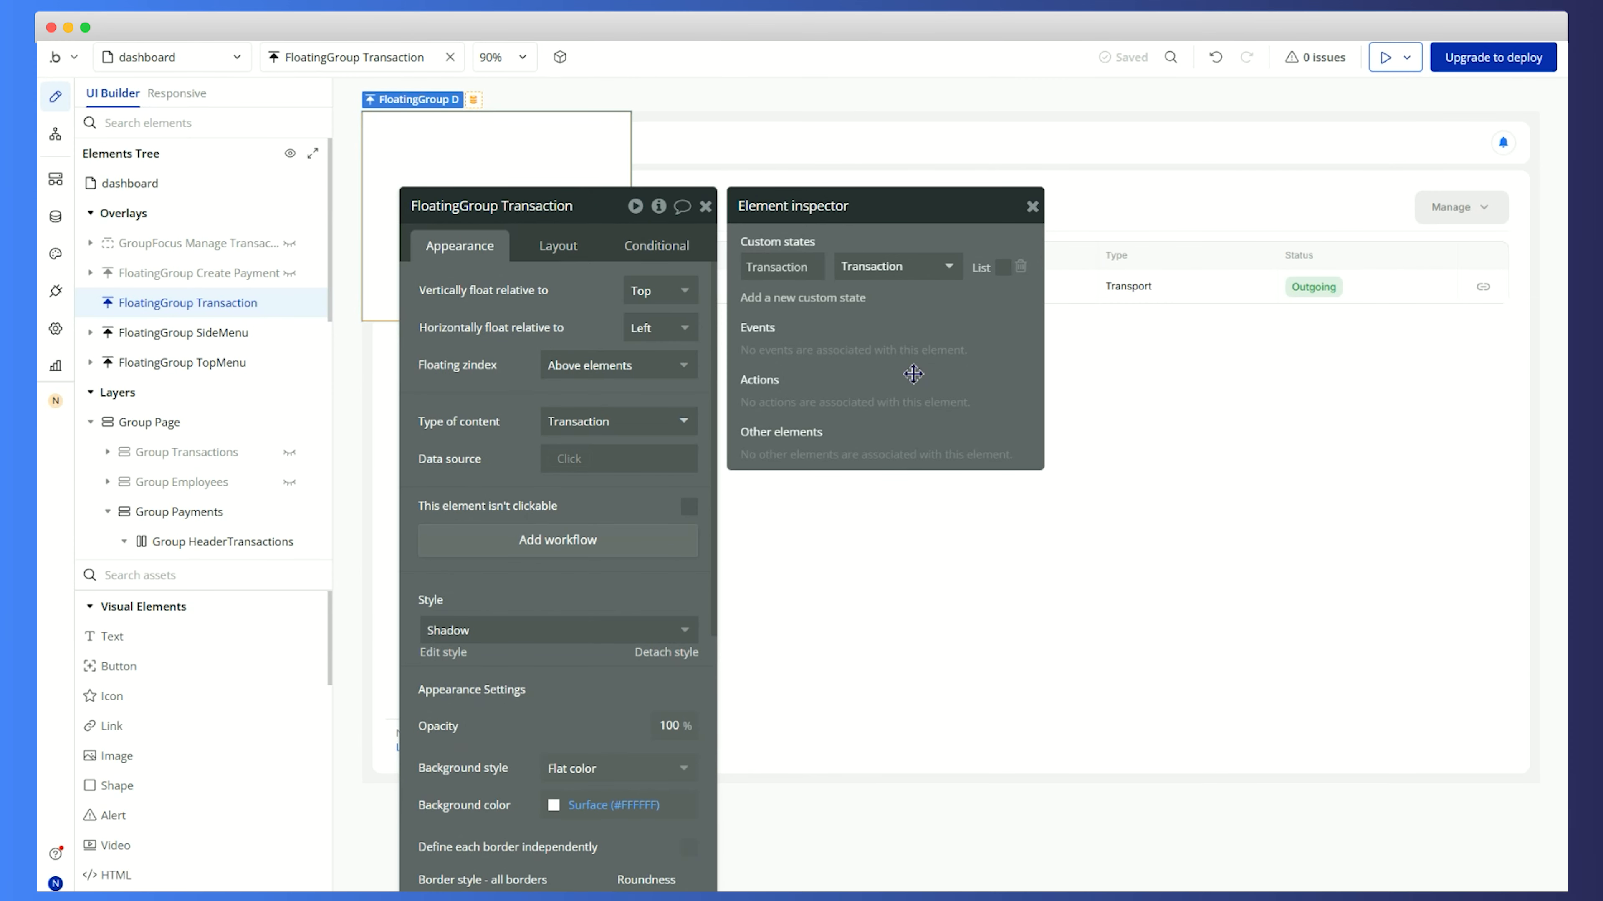
{"action": "left_click", "coordinate": [1032, 205]}
Set the floating group's data source to FloatingGroup Transaction's Transaction custom state
{"action": "left_click", "coordinate": [565, 460]}
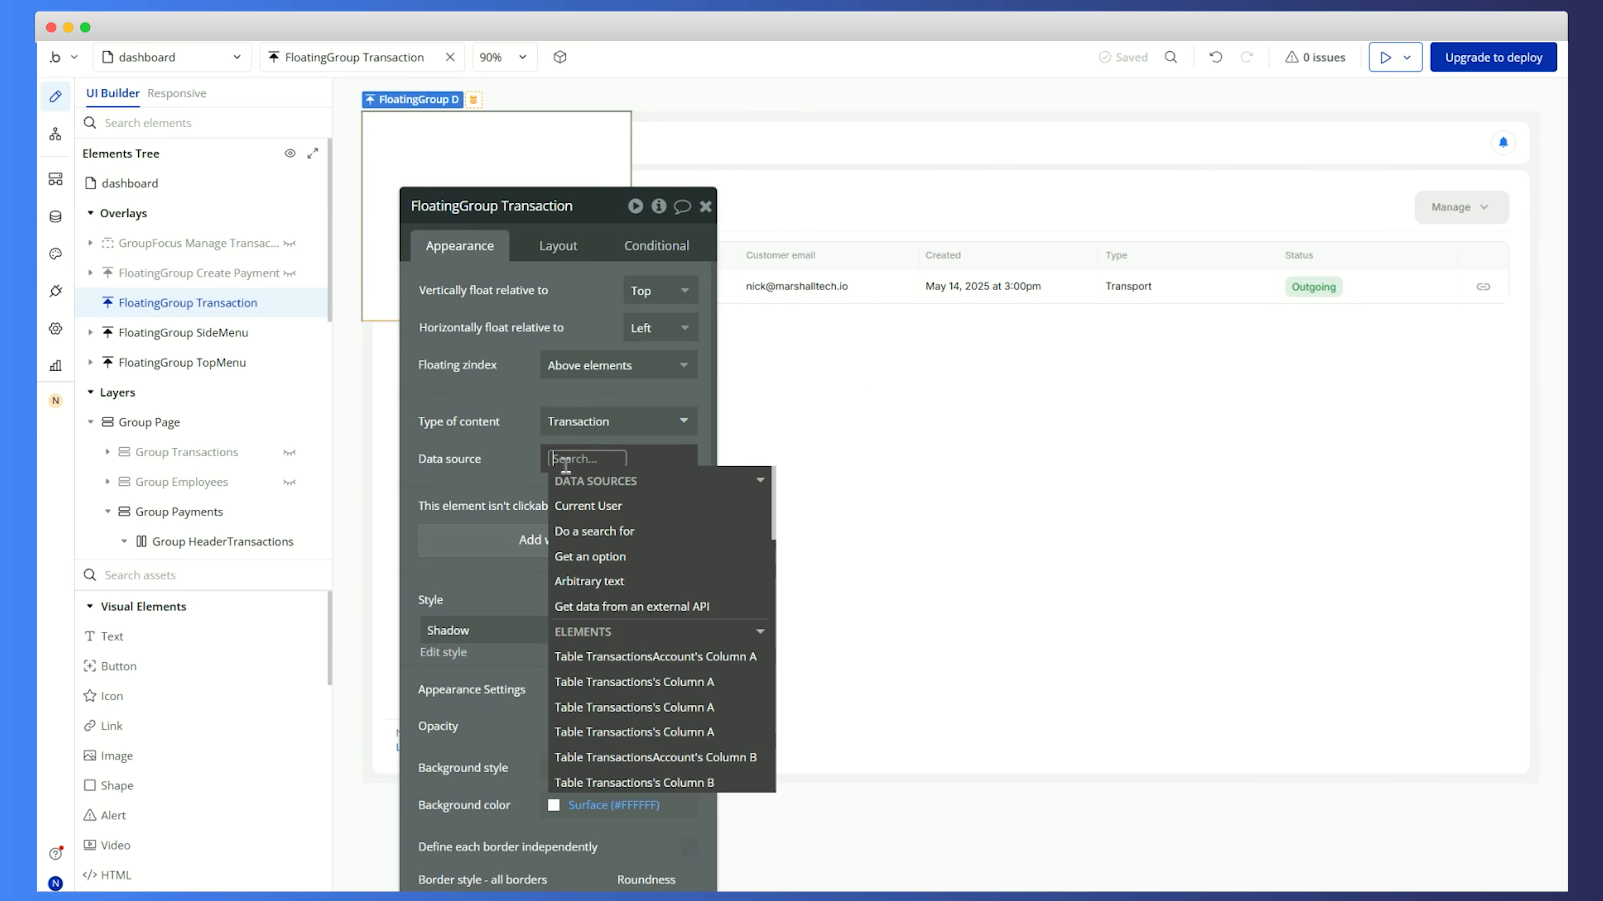
{"action": "type", "text": "floatinggroup tr"}
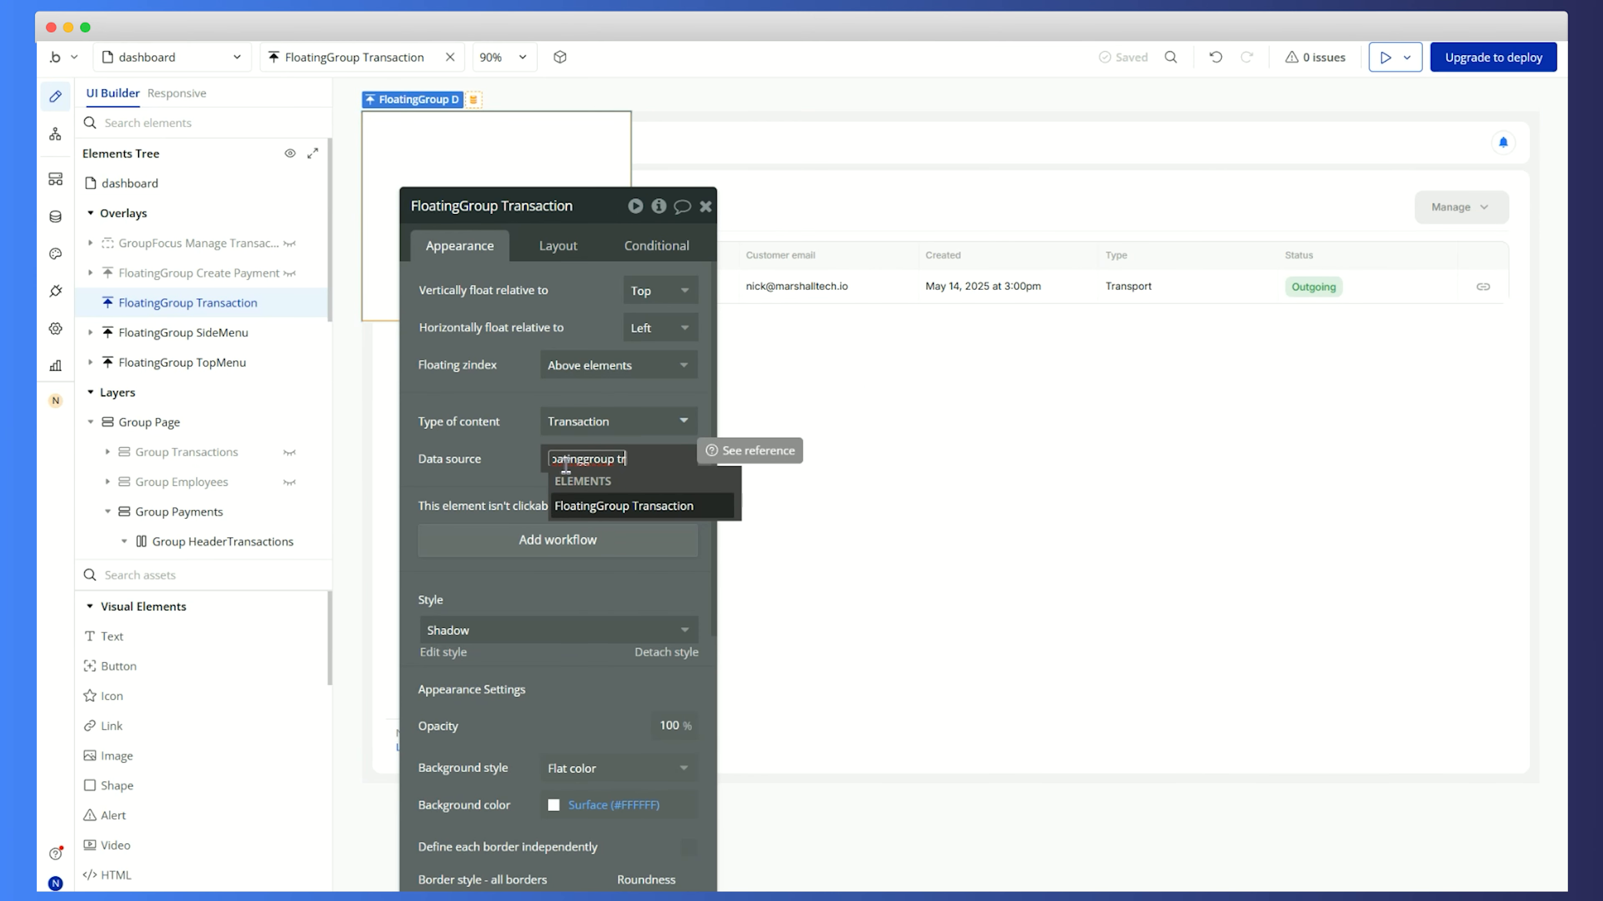
{"action": "key", "text": "Return"}
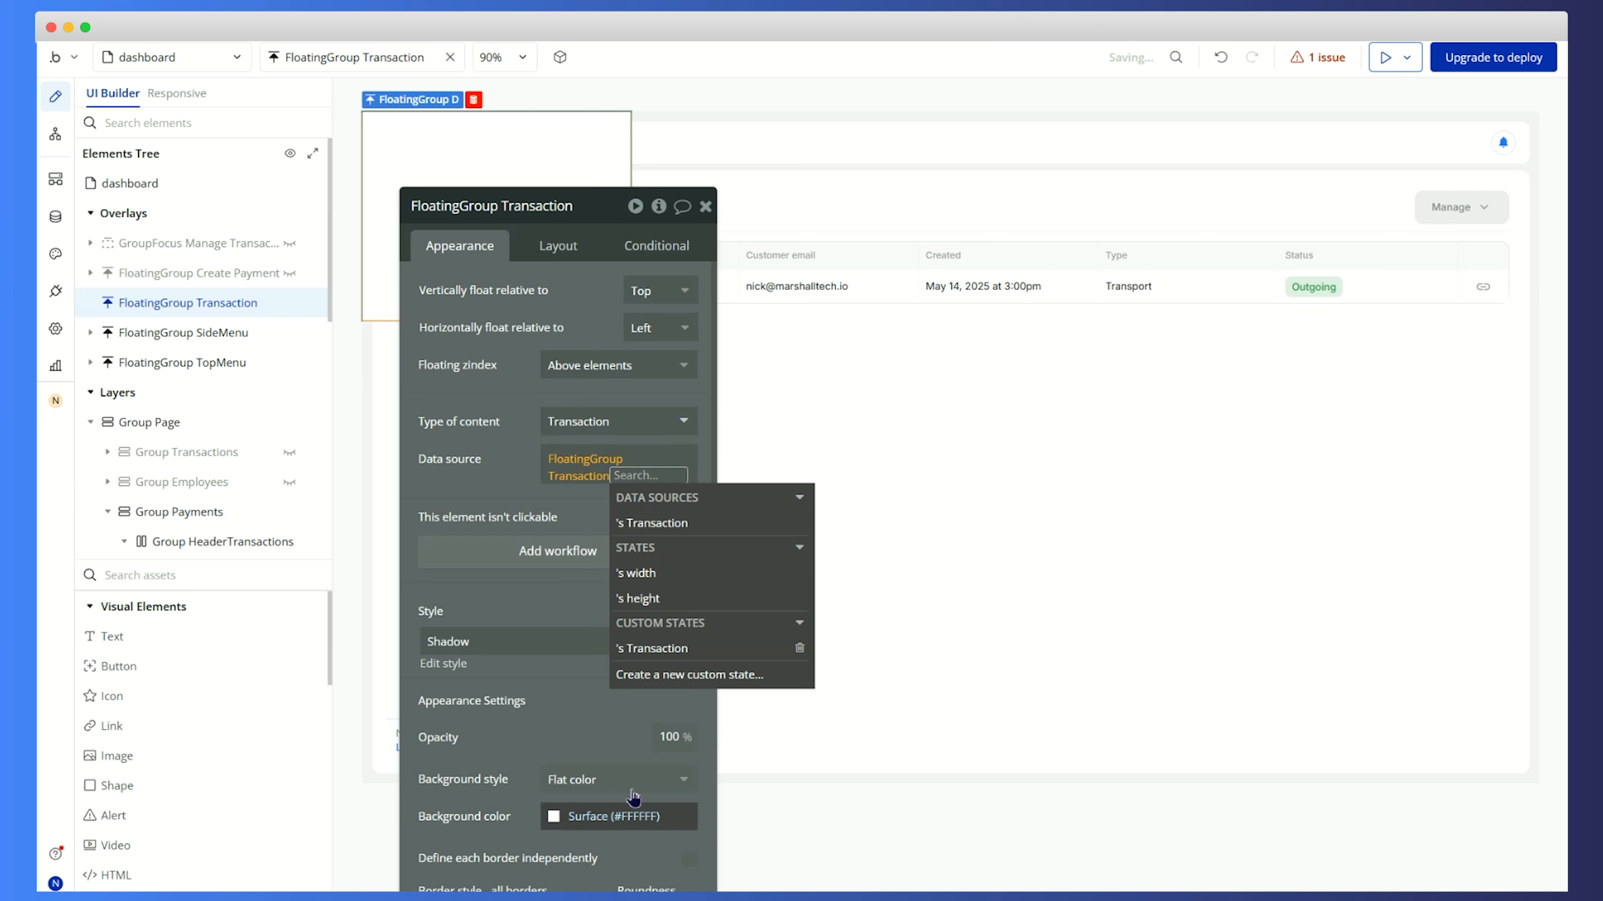
{"action": "left_click", "coordinate": [650, 651]}
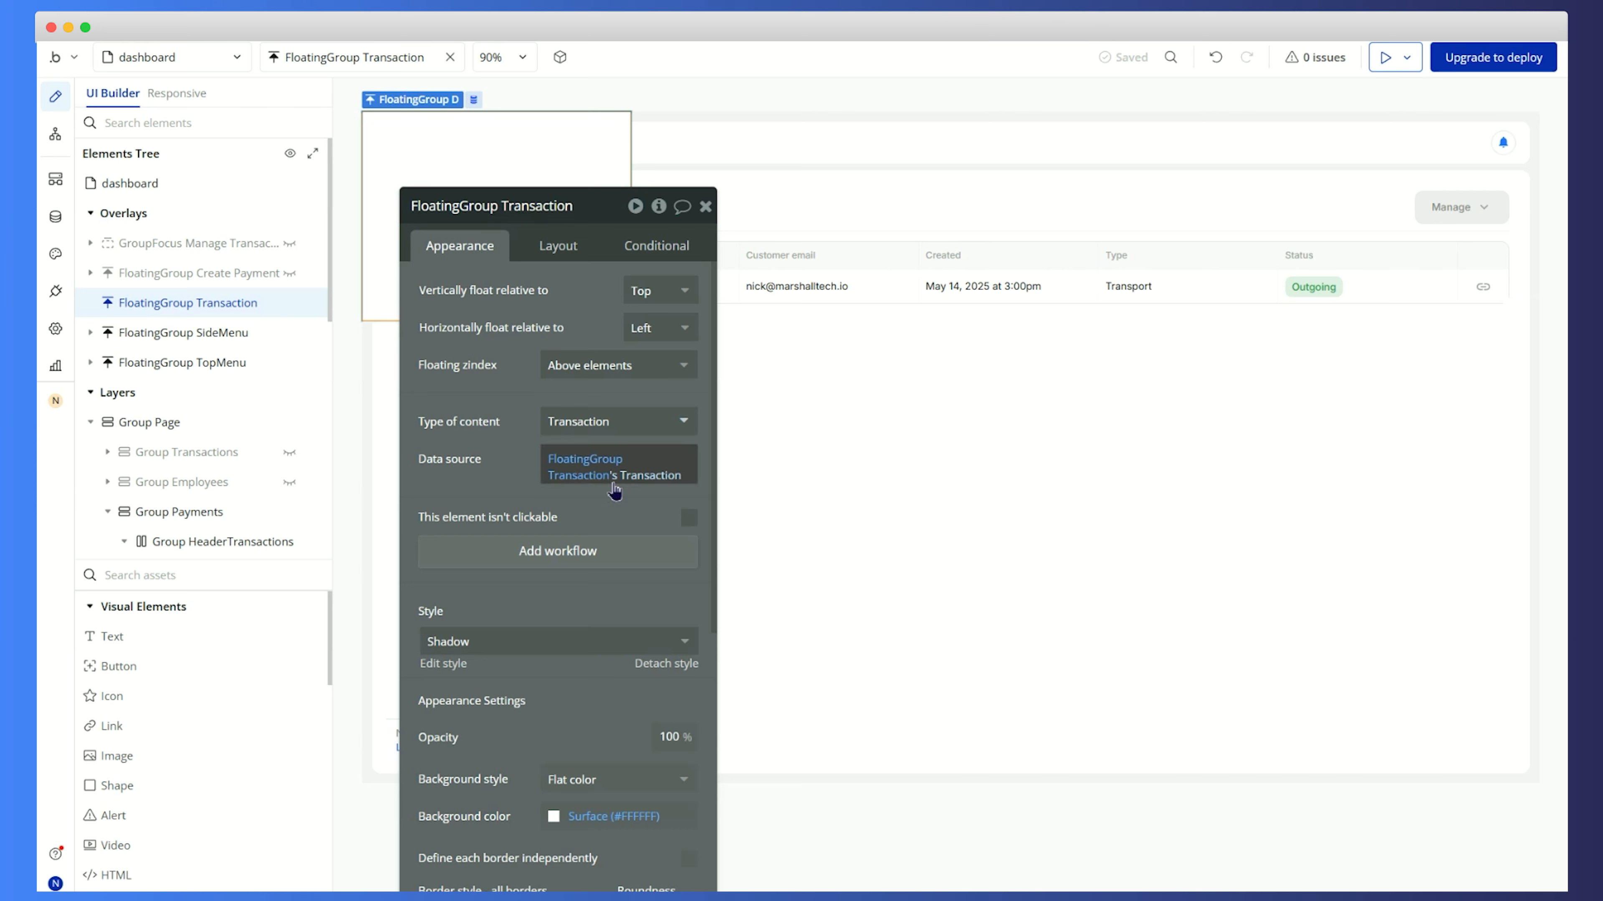
{"action": "left_click", "coordinate": [596, 477]}
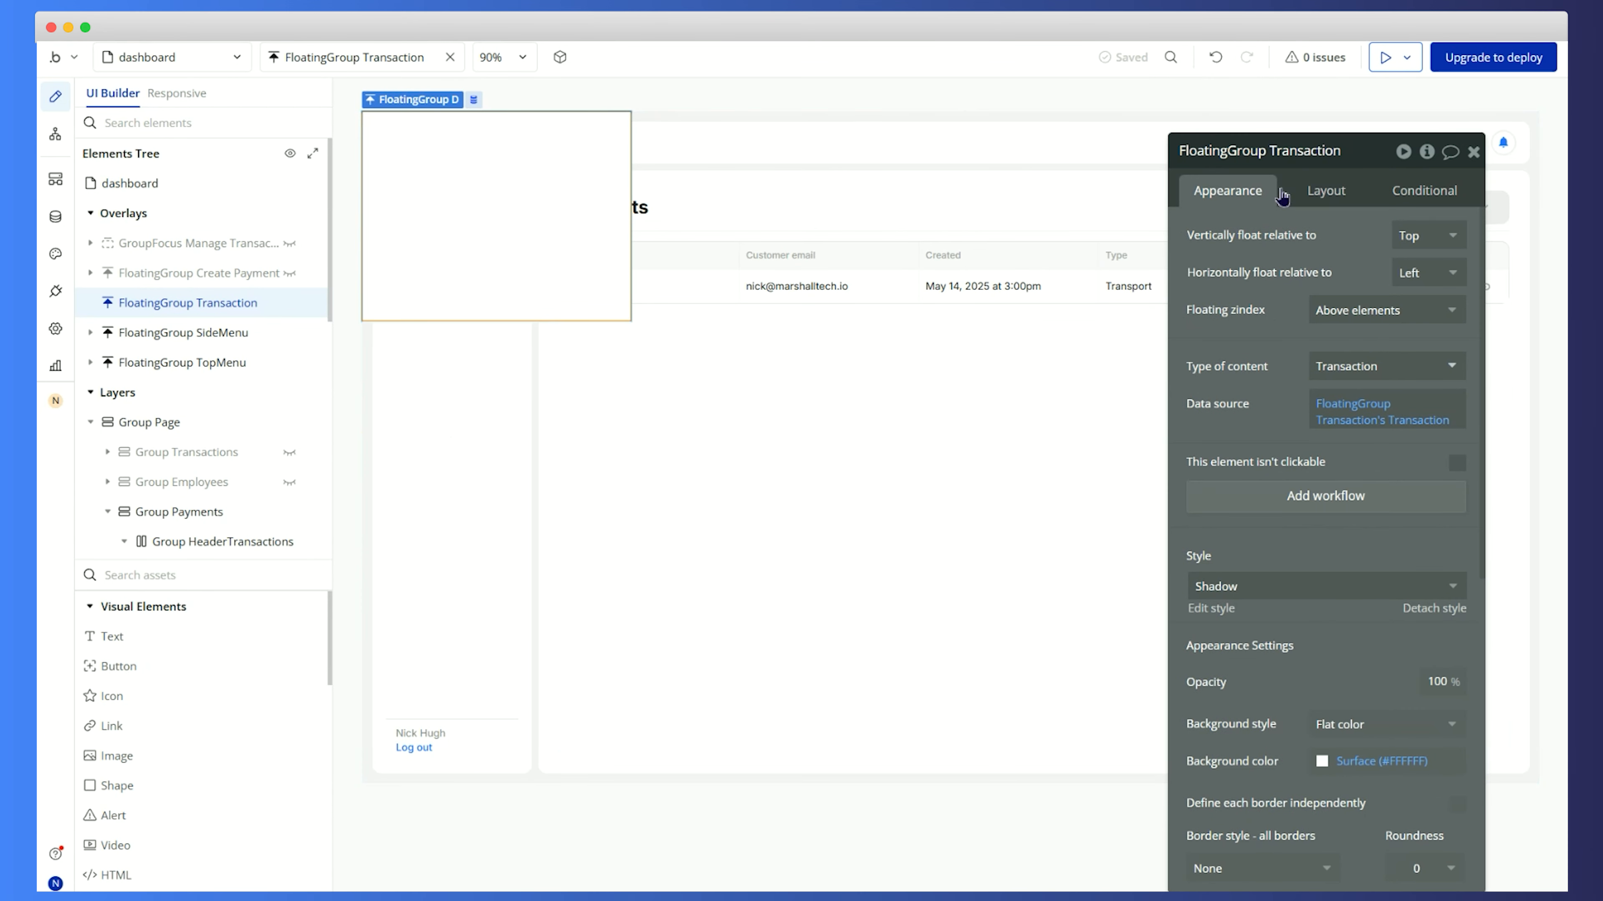
Turn off fixed width and fit height to content in the layout of FloatingGroup Transaction
{"action": "left_click", "coordinate": [1325, 194]}
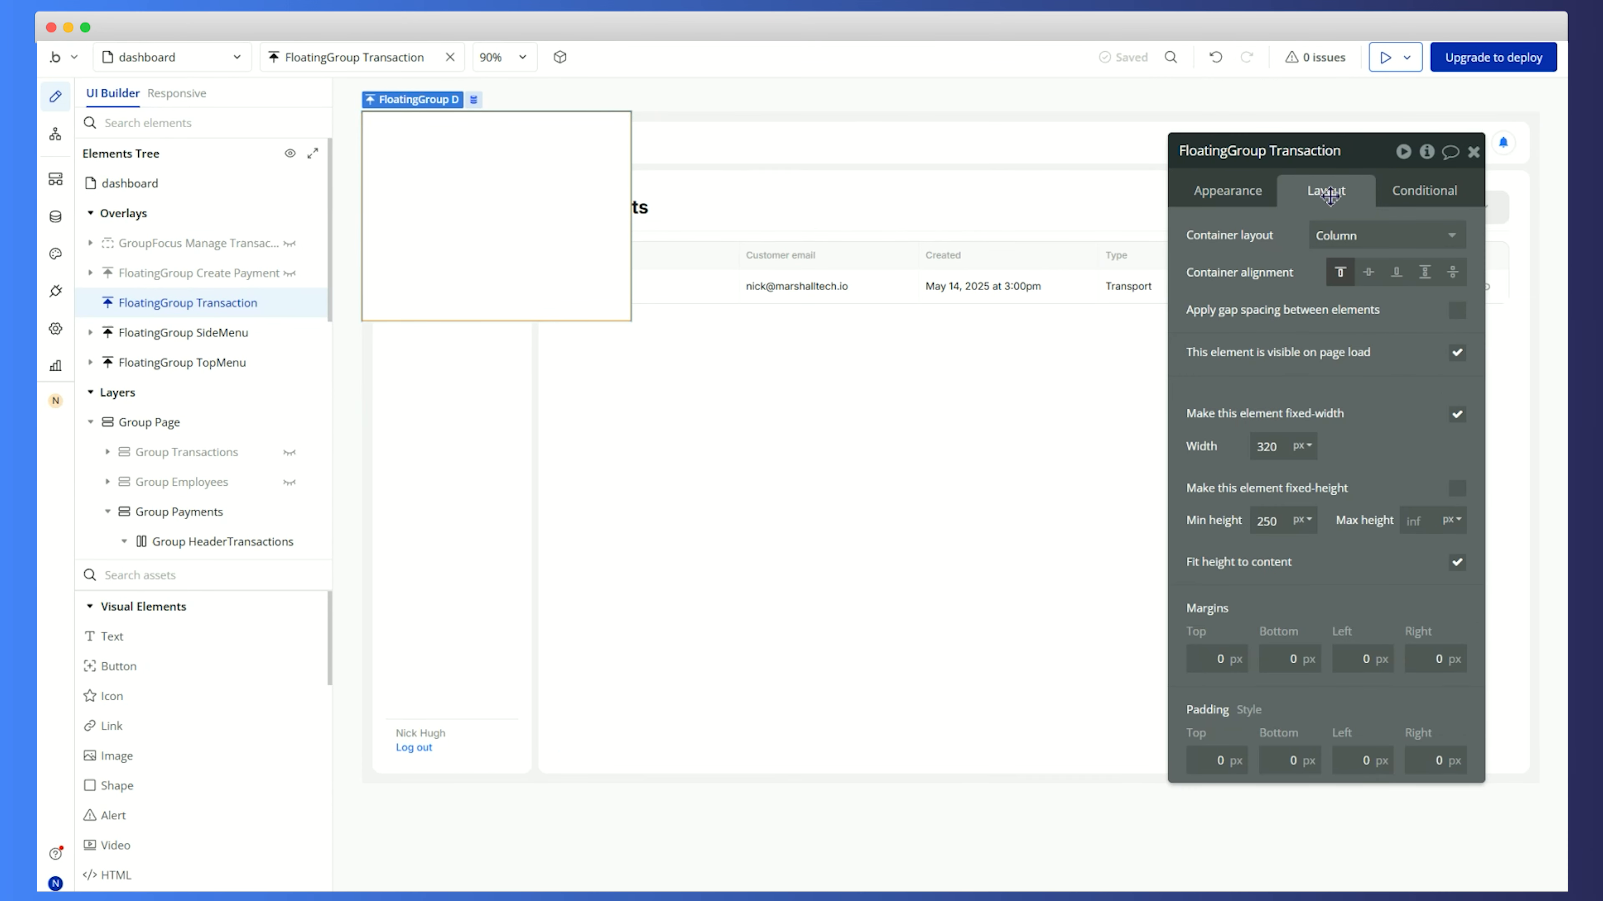
{"action": "left_click", "coordinate": [1457, 417]}
{"action": "left_click", "coordinate": [1457, 595]}
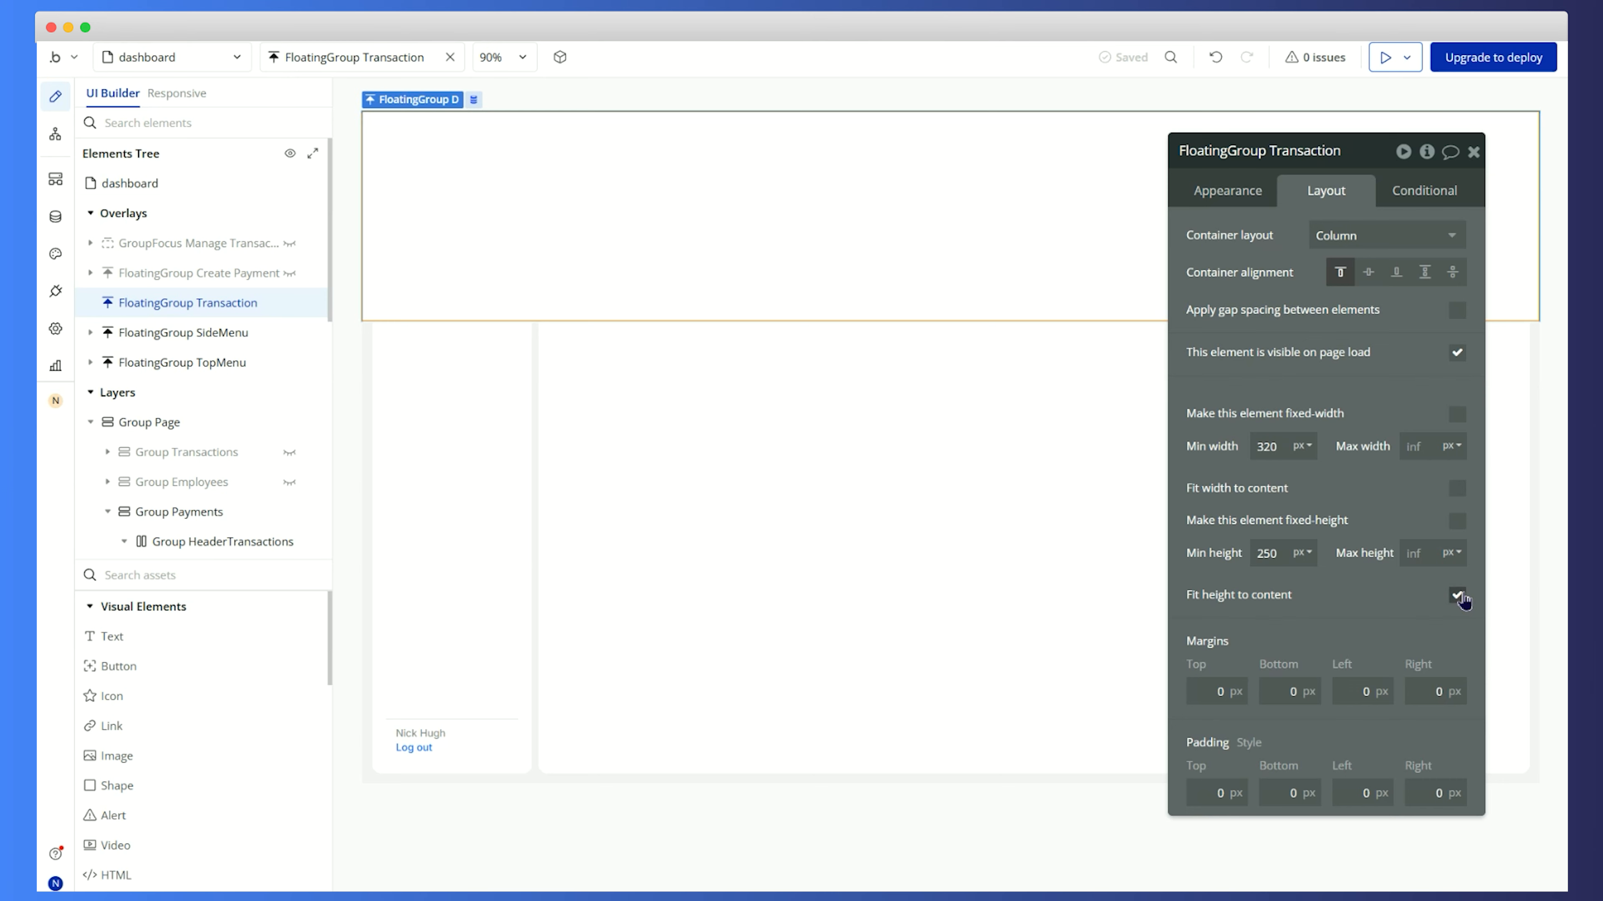
{"action": "left_click_drag", "start_coordinate": [1402, 606], "coordinate": [672, 619]}
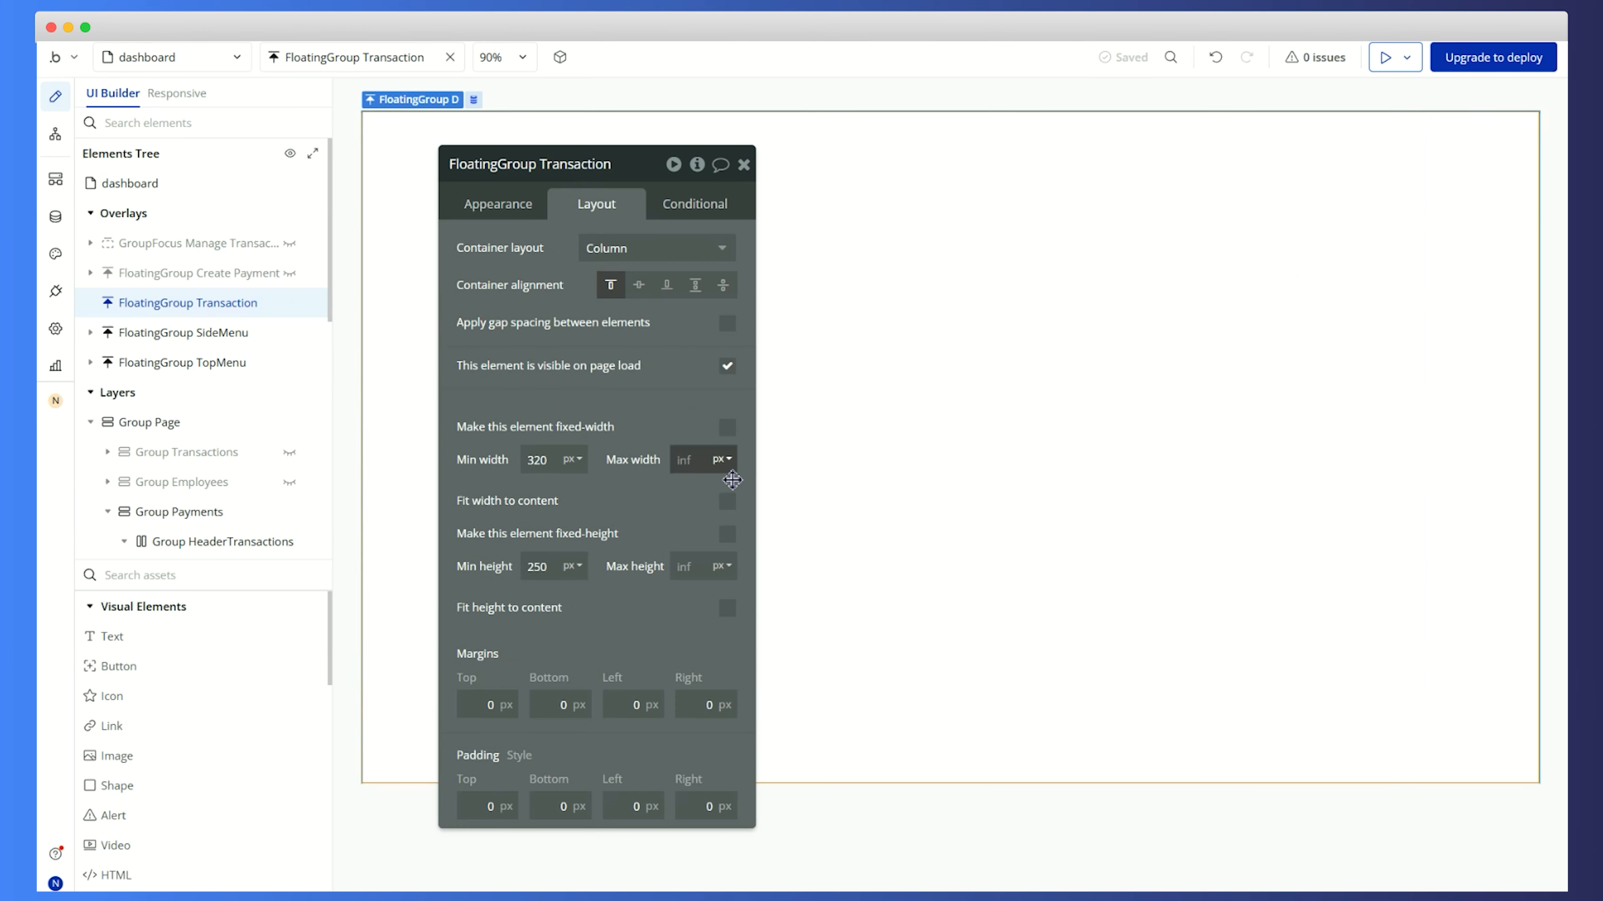
Try a #F4F4F4 background color at 50% opacity on FloatingGroup Transaction
{"action": "left_click", "coordinate": [529, 206]}
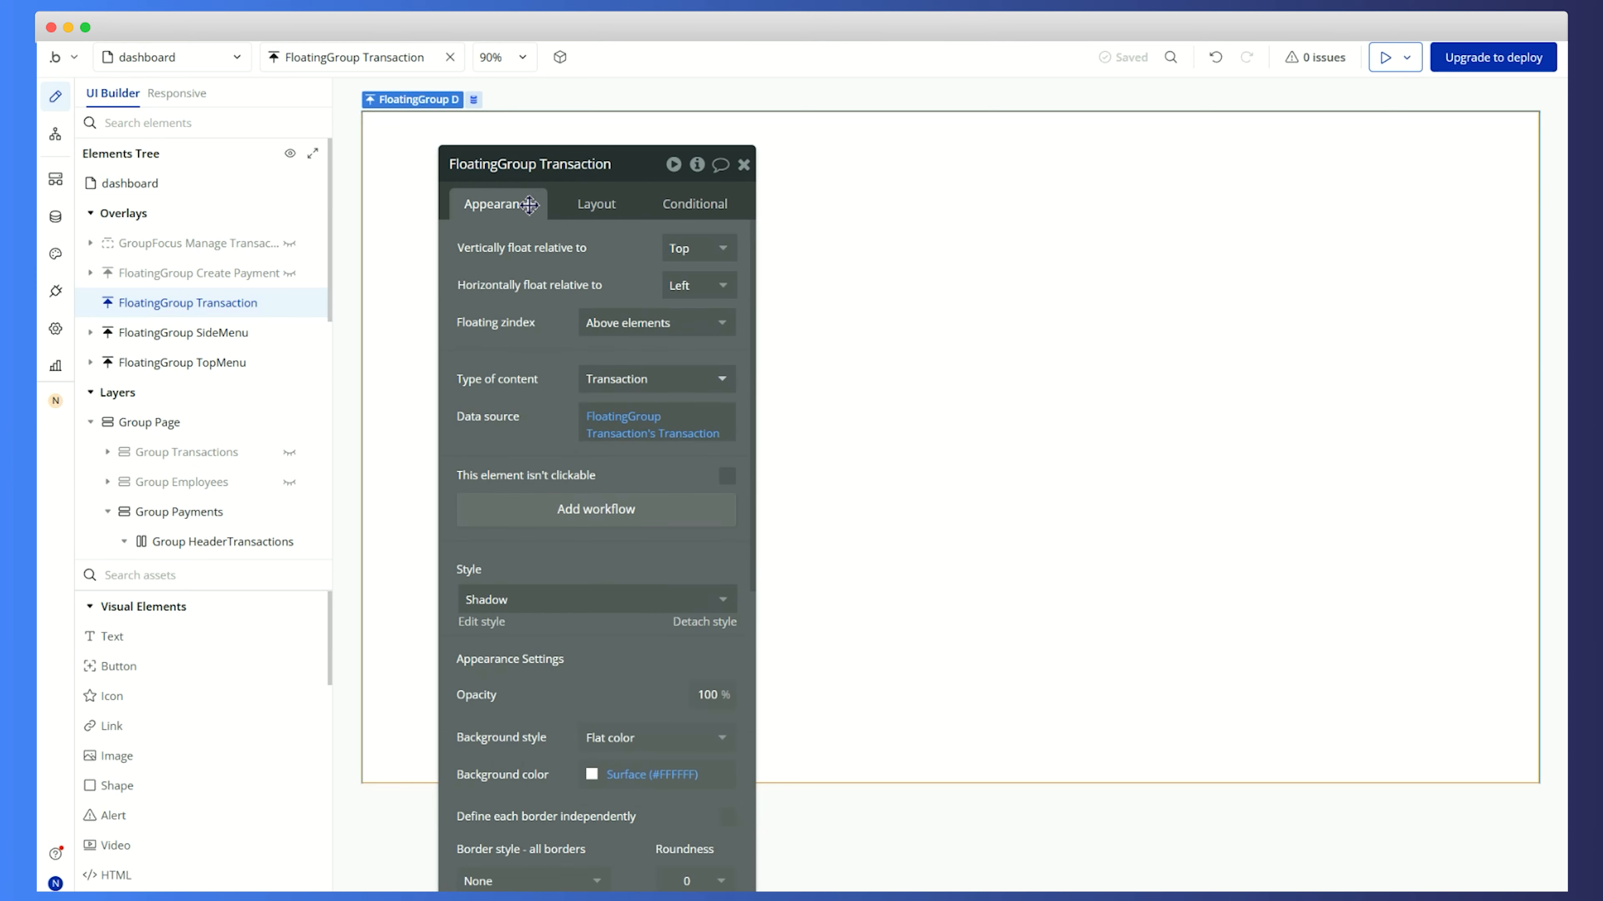
{"action": "scroll", "coordinate": [631, 625], "scroll_direction": "down", "scroll_amount": 3}
{"action": "left_click", "coordinate": [691, 634]}
{"action": "left_click", "coordinate": [609, 612]}
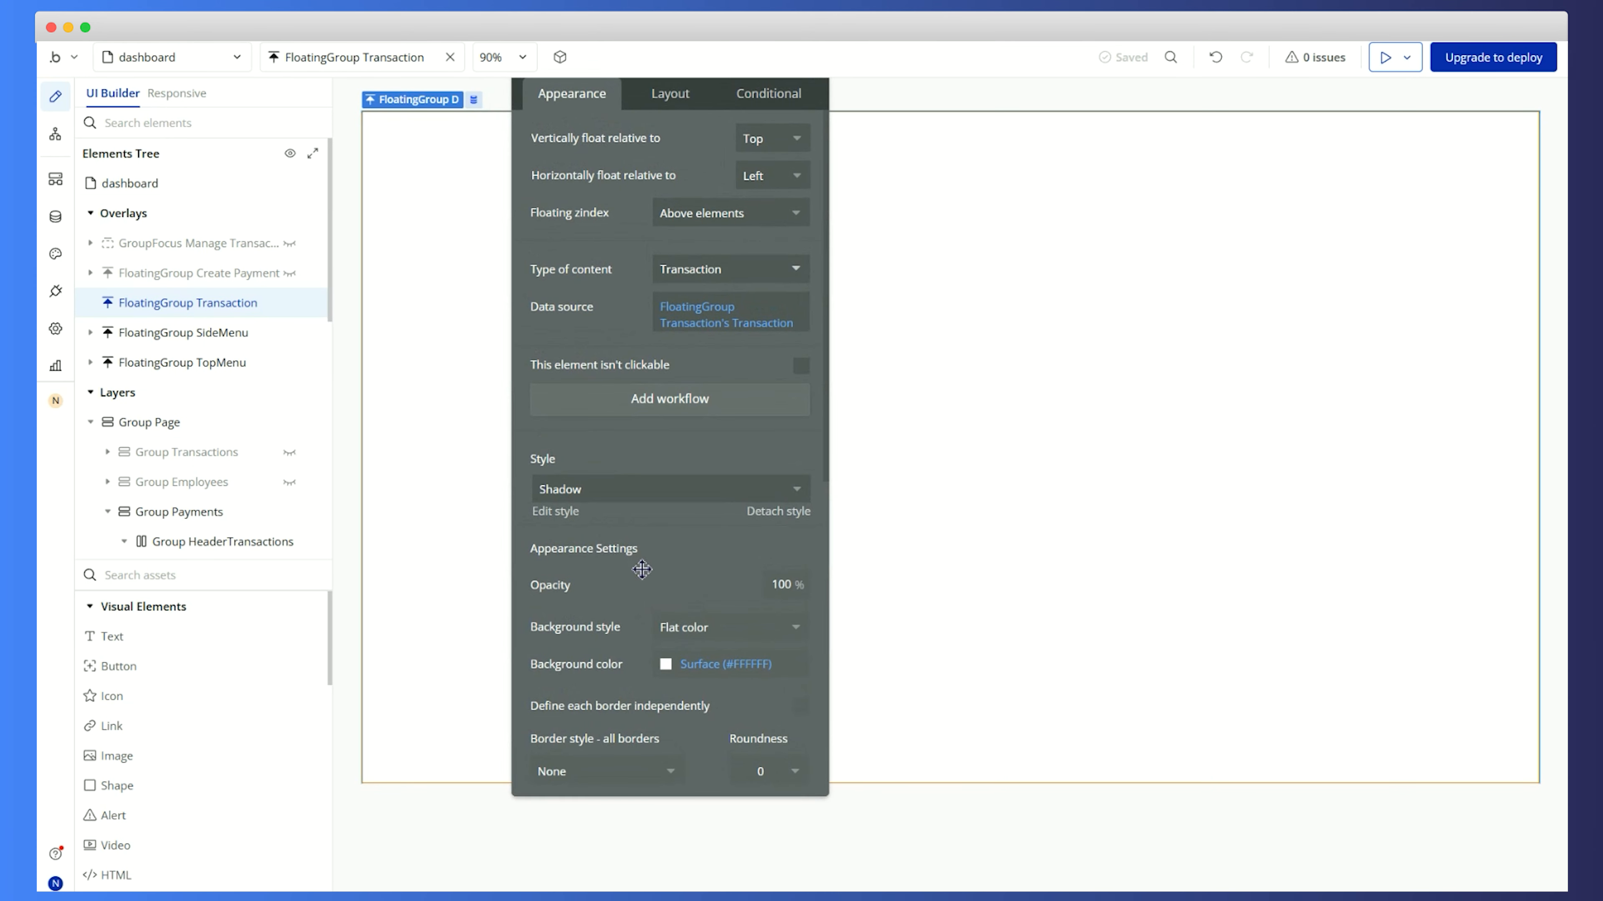
{"action": "left_click", "coordinate": [749, 663]}
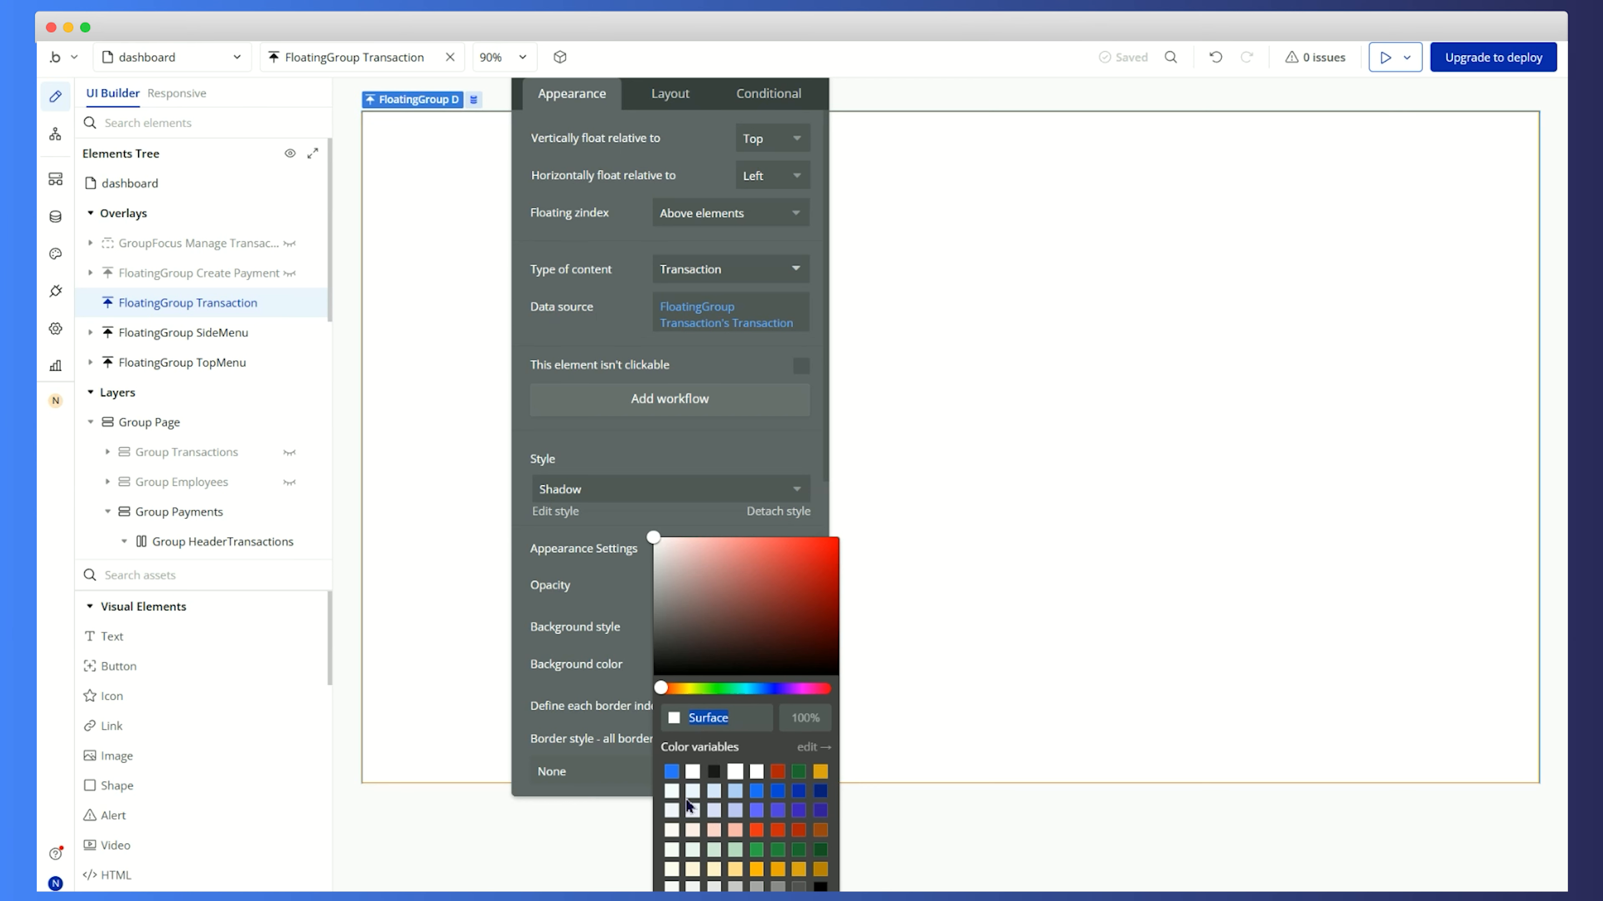
{"action": "type", "text": "F4f4f4"}
{"action": "key", "text": "Tab"}
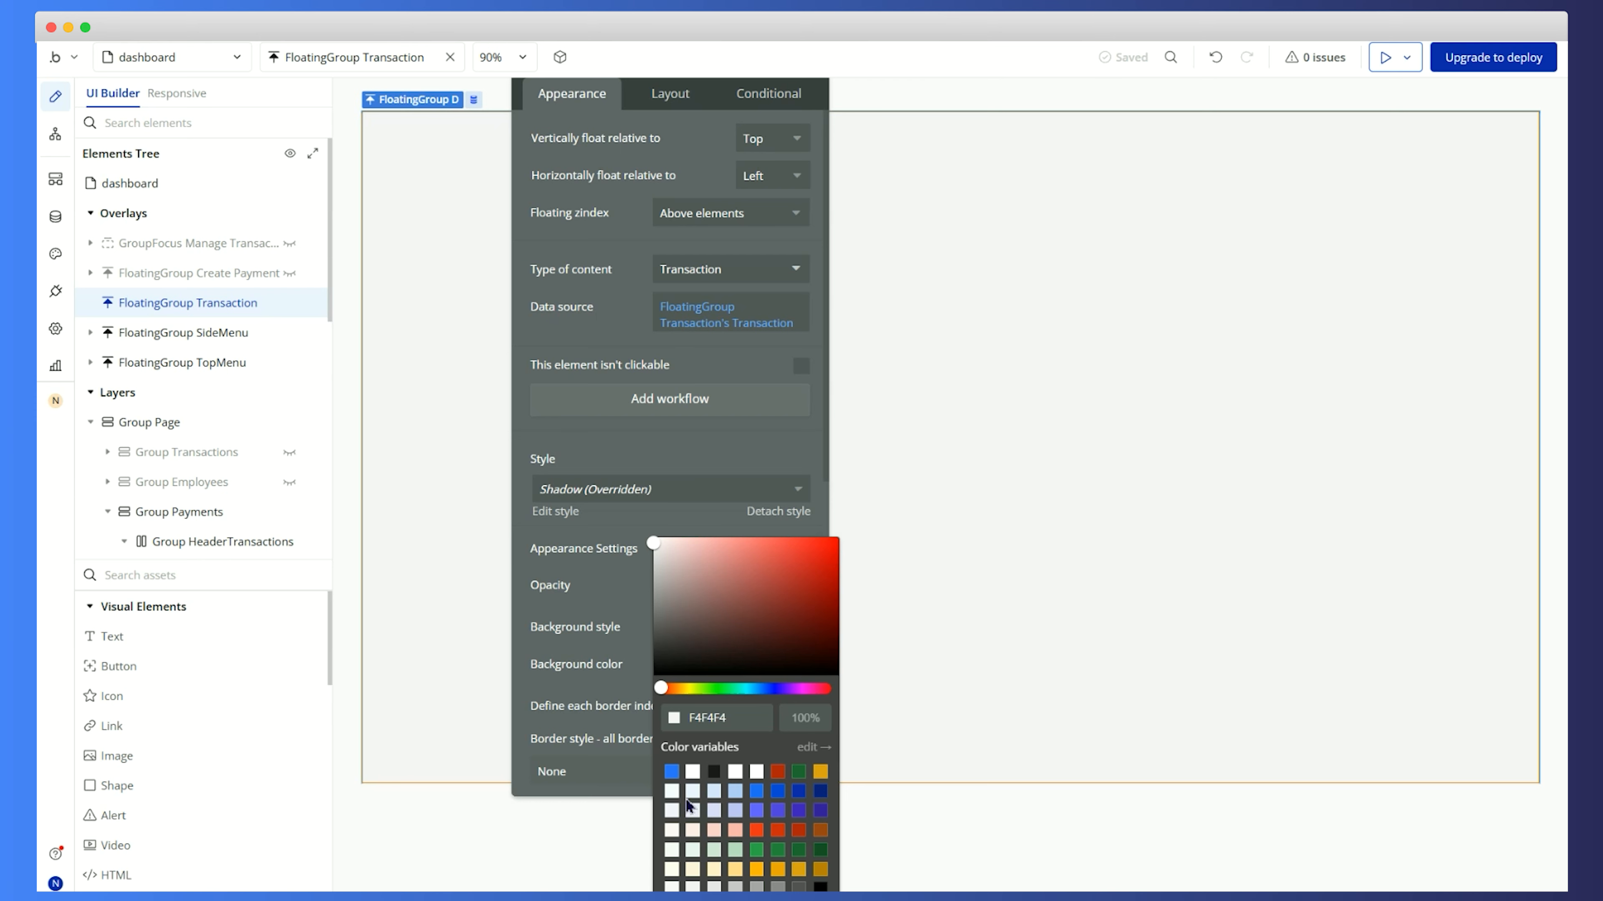
{"action": "type", "text": "15"}
{"action": "key", "text": "Return"}
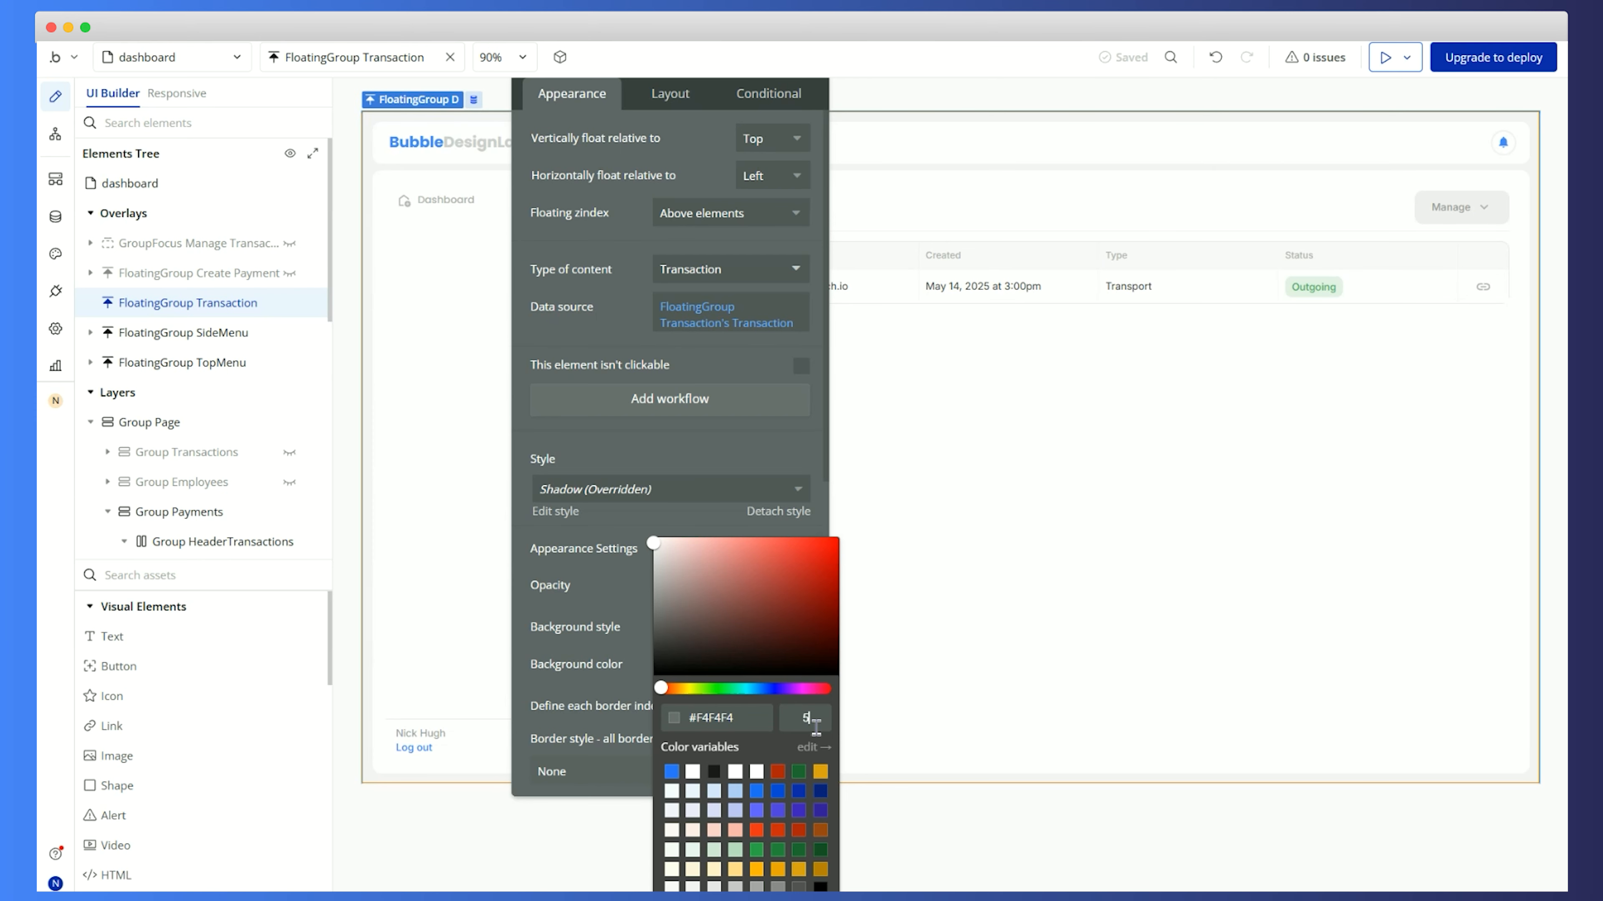
{"action": "key", "text": "Return"}
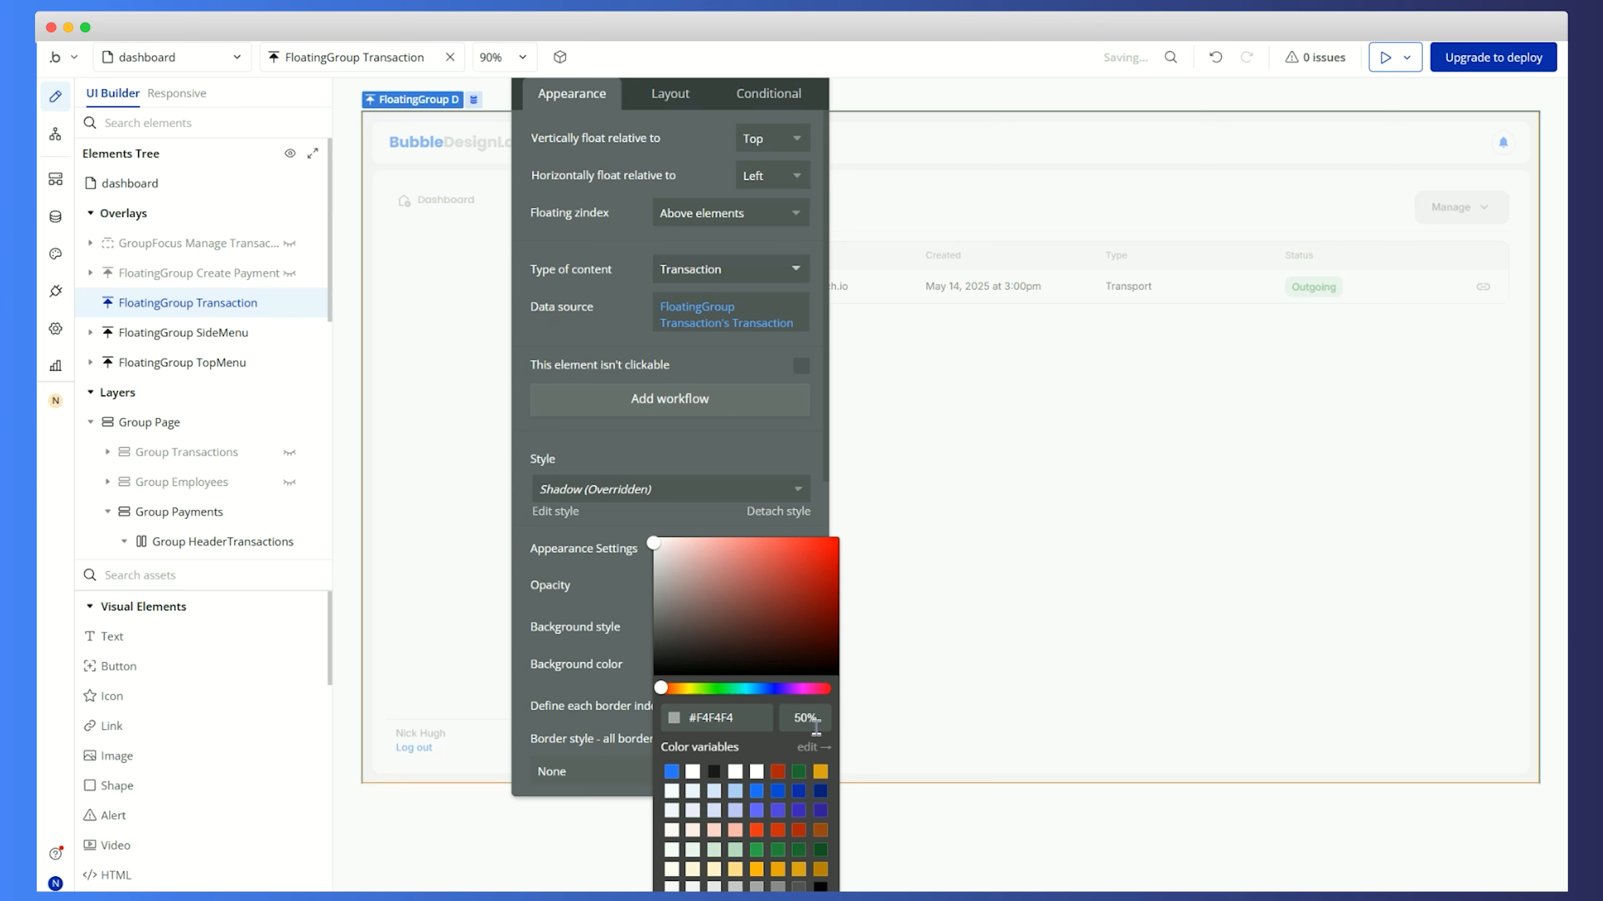
{"action": "left_click", "coordinate": [634, 473]}
Set the background color of FloatingGroup Transaction to the Gray 50 color variable at 25% opacity
{"action": "left_click", "coordinate": [730, 666]}
{"action": "left_click", "coordinate": [757, 887]}
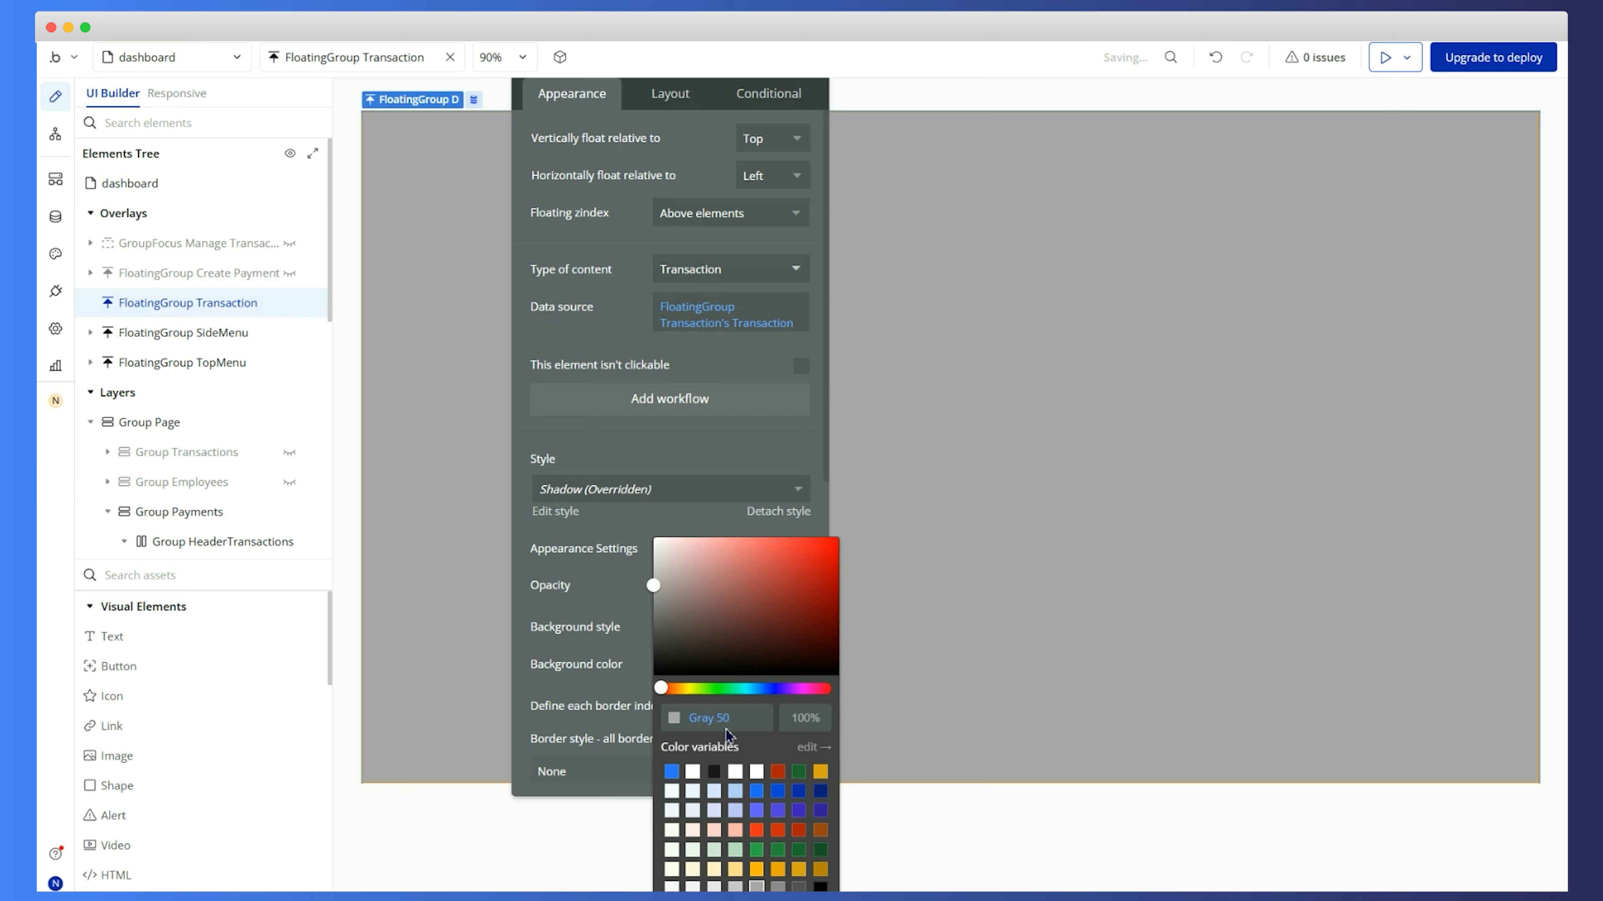
{"action": "left_click", "coordinate": [571, 691]}
{"action": "left_click", "coordinate": [808, 675]}
{"action": "left_click", "coordinate": [795, 709]}
{"action": "type", "text": "25"}
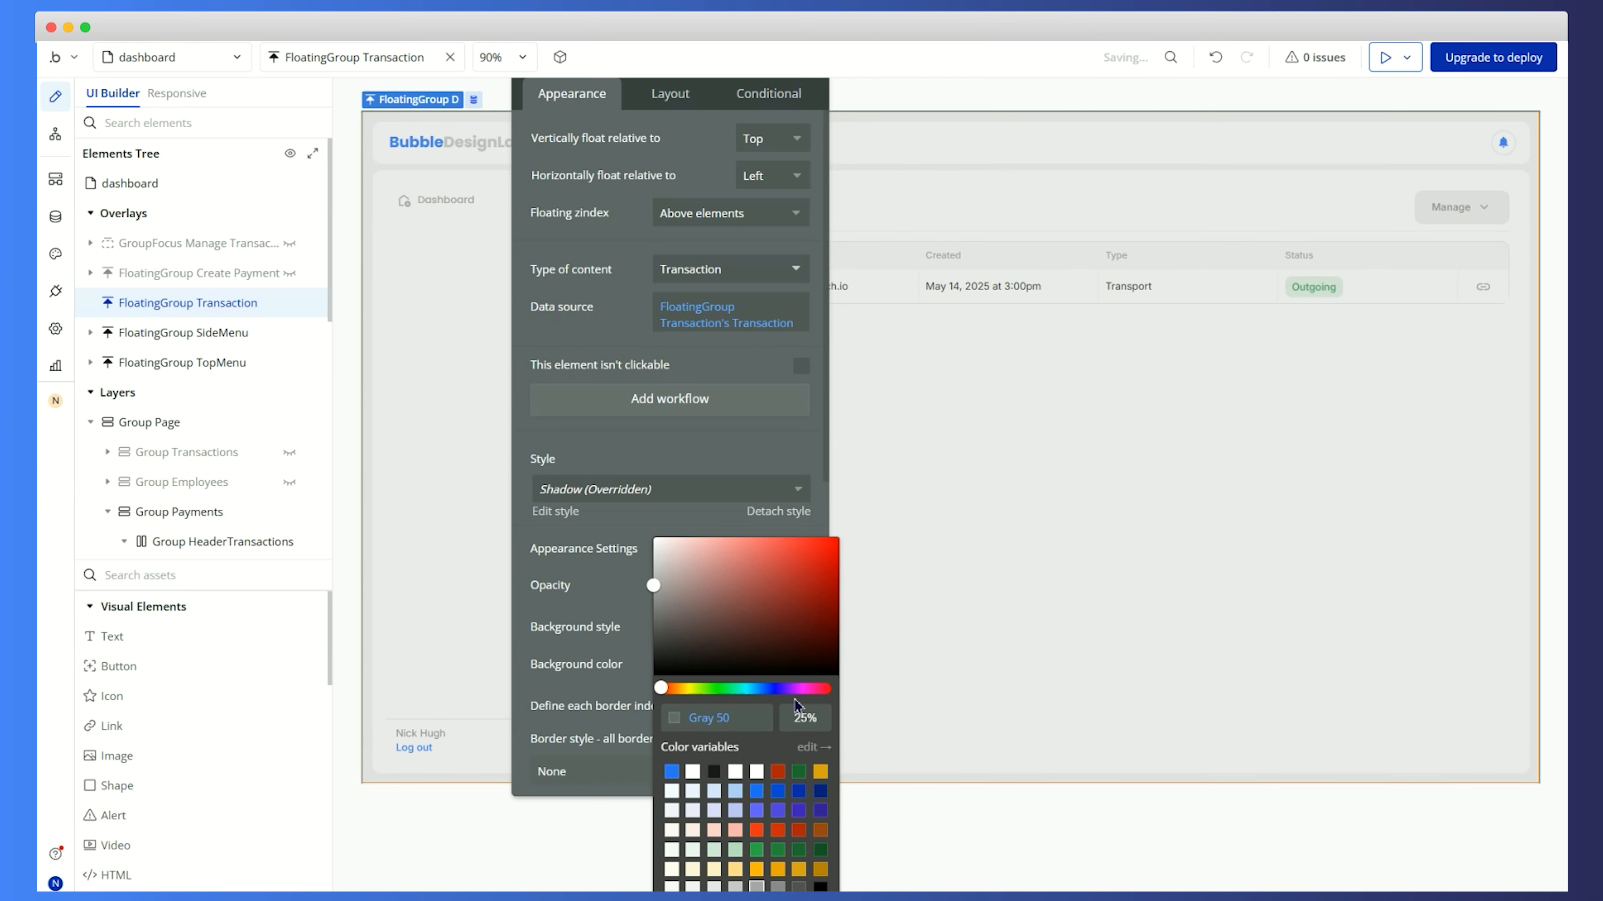
{"action": "left_click", "coordinate": [567, 664]}
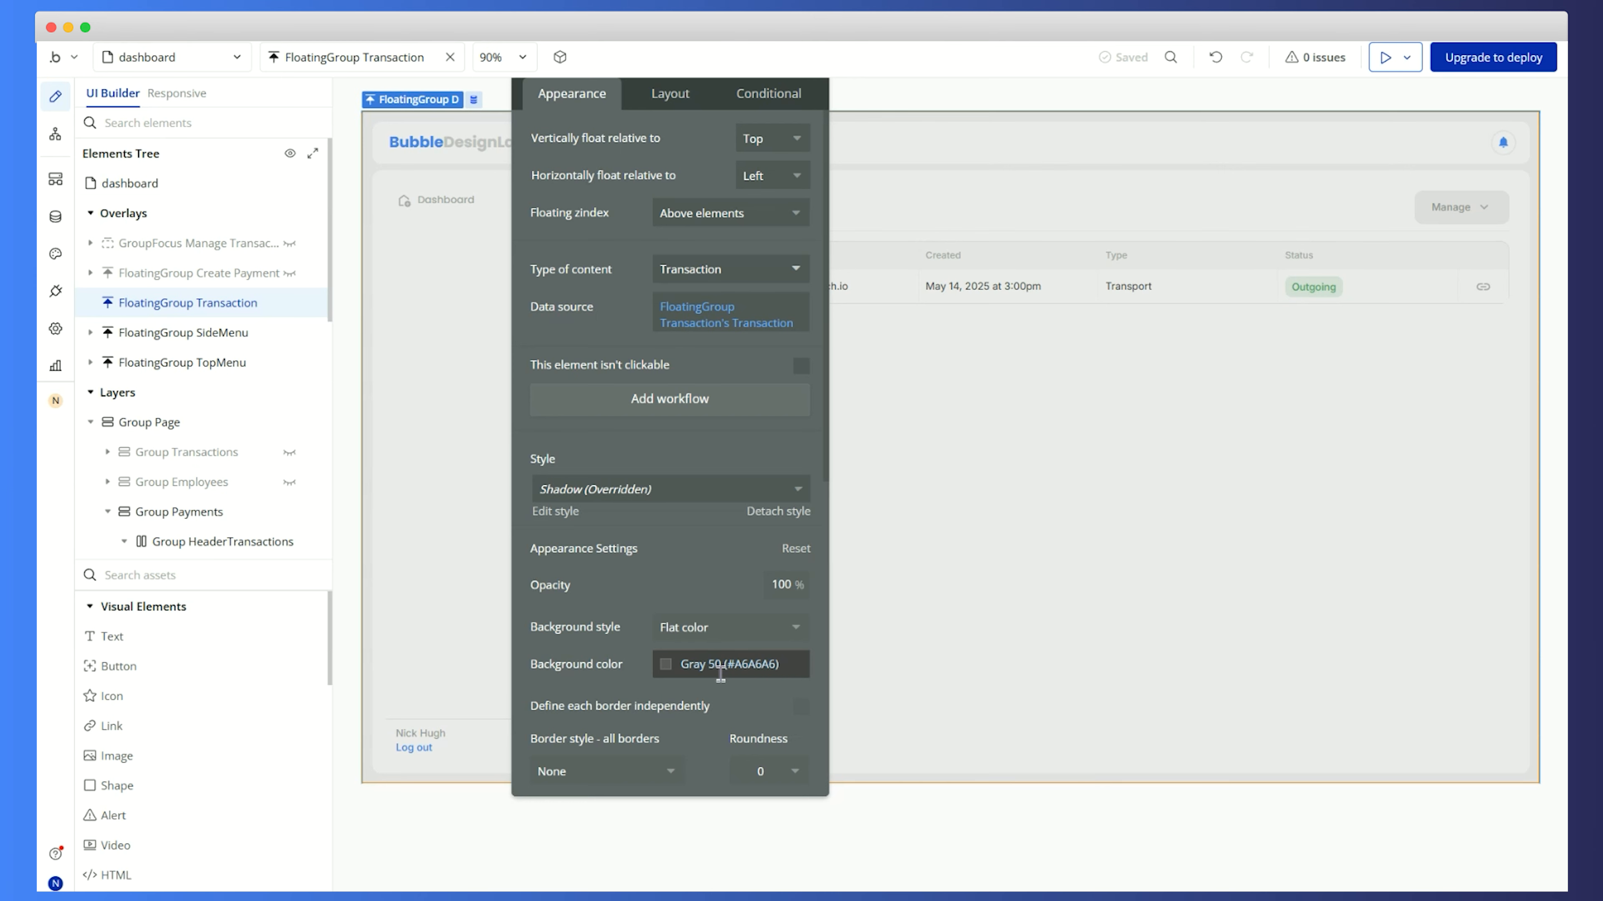
{"action": "left_click", "coordinate": [779, 670]}
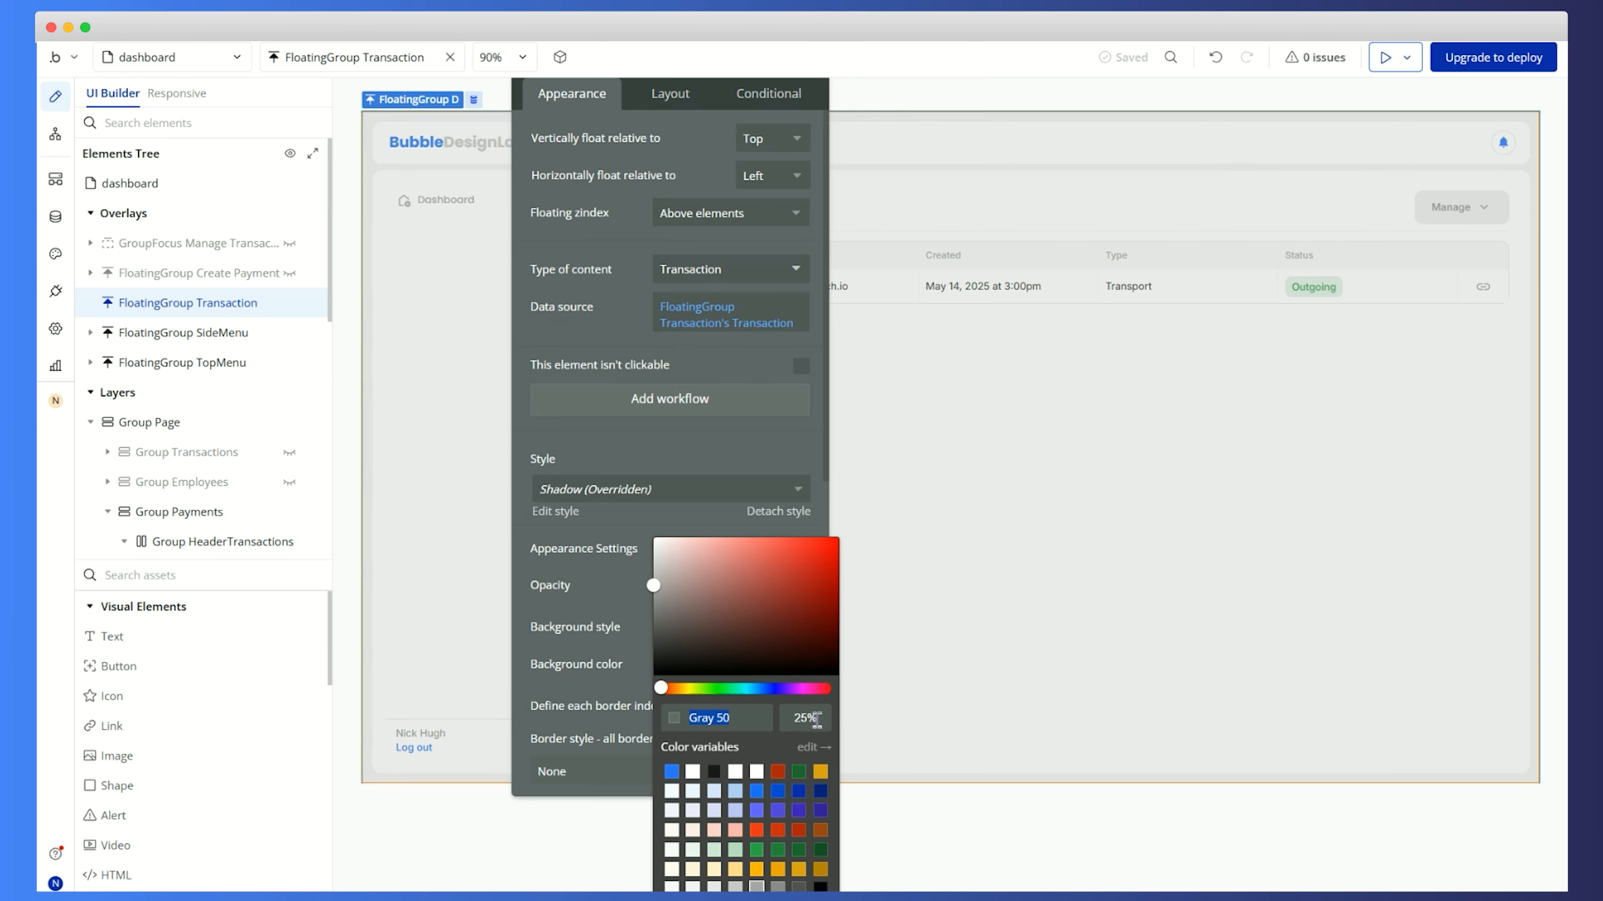
{"action": "left_click", "coordinate": [568, 646]}
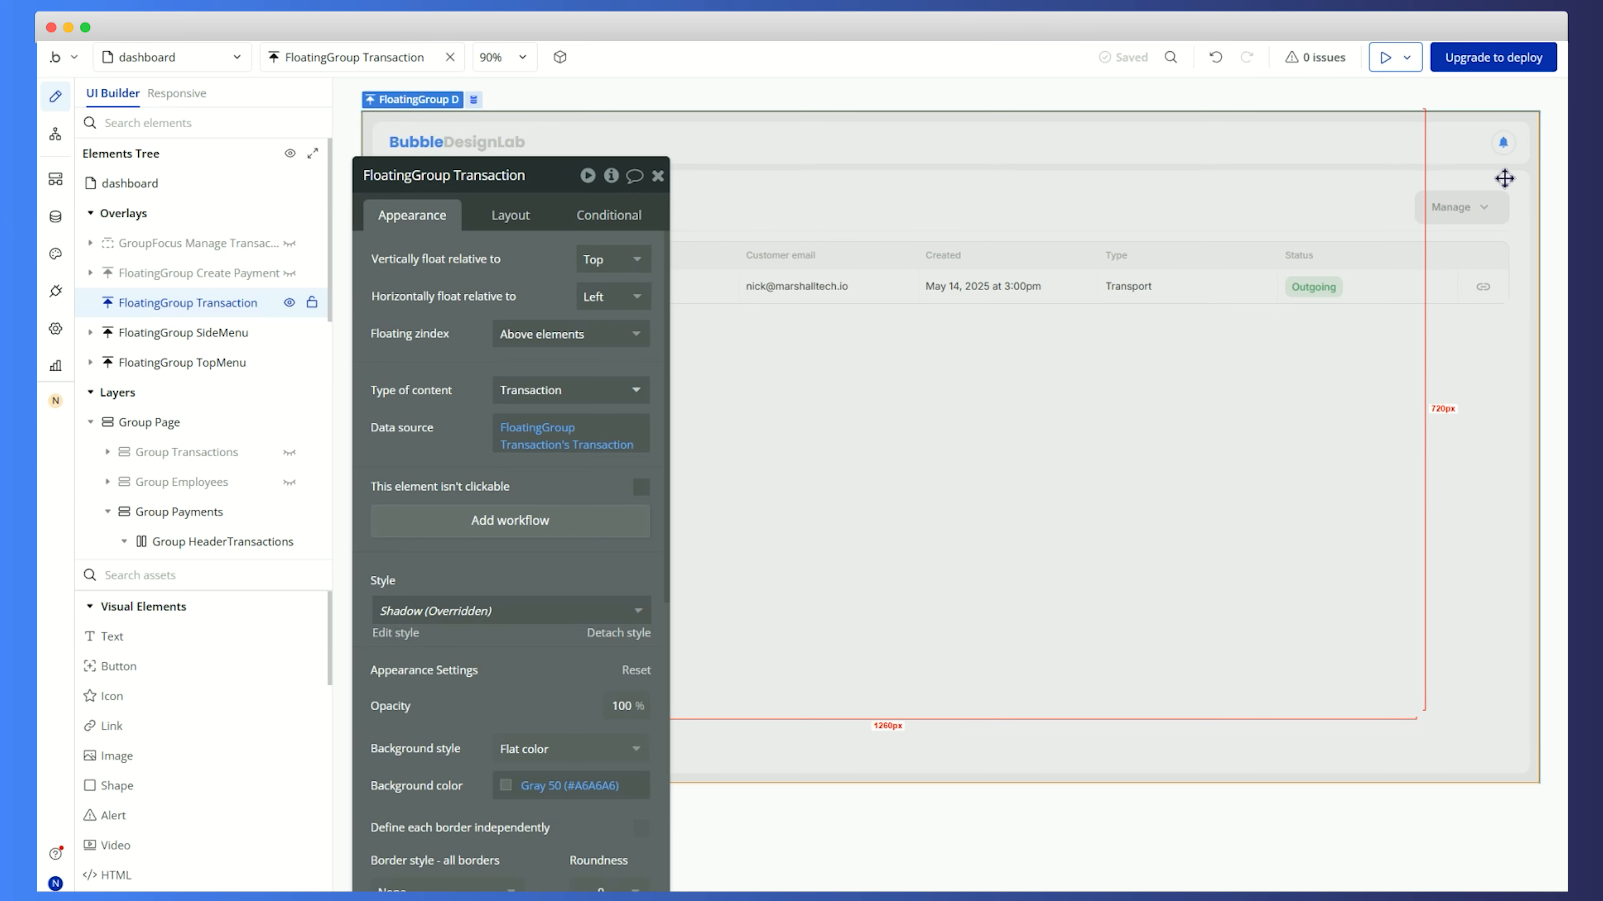
{"action": "left_click_drag", "start_coordinate": [438, 396], "coordinate": [497, 305]}
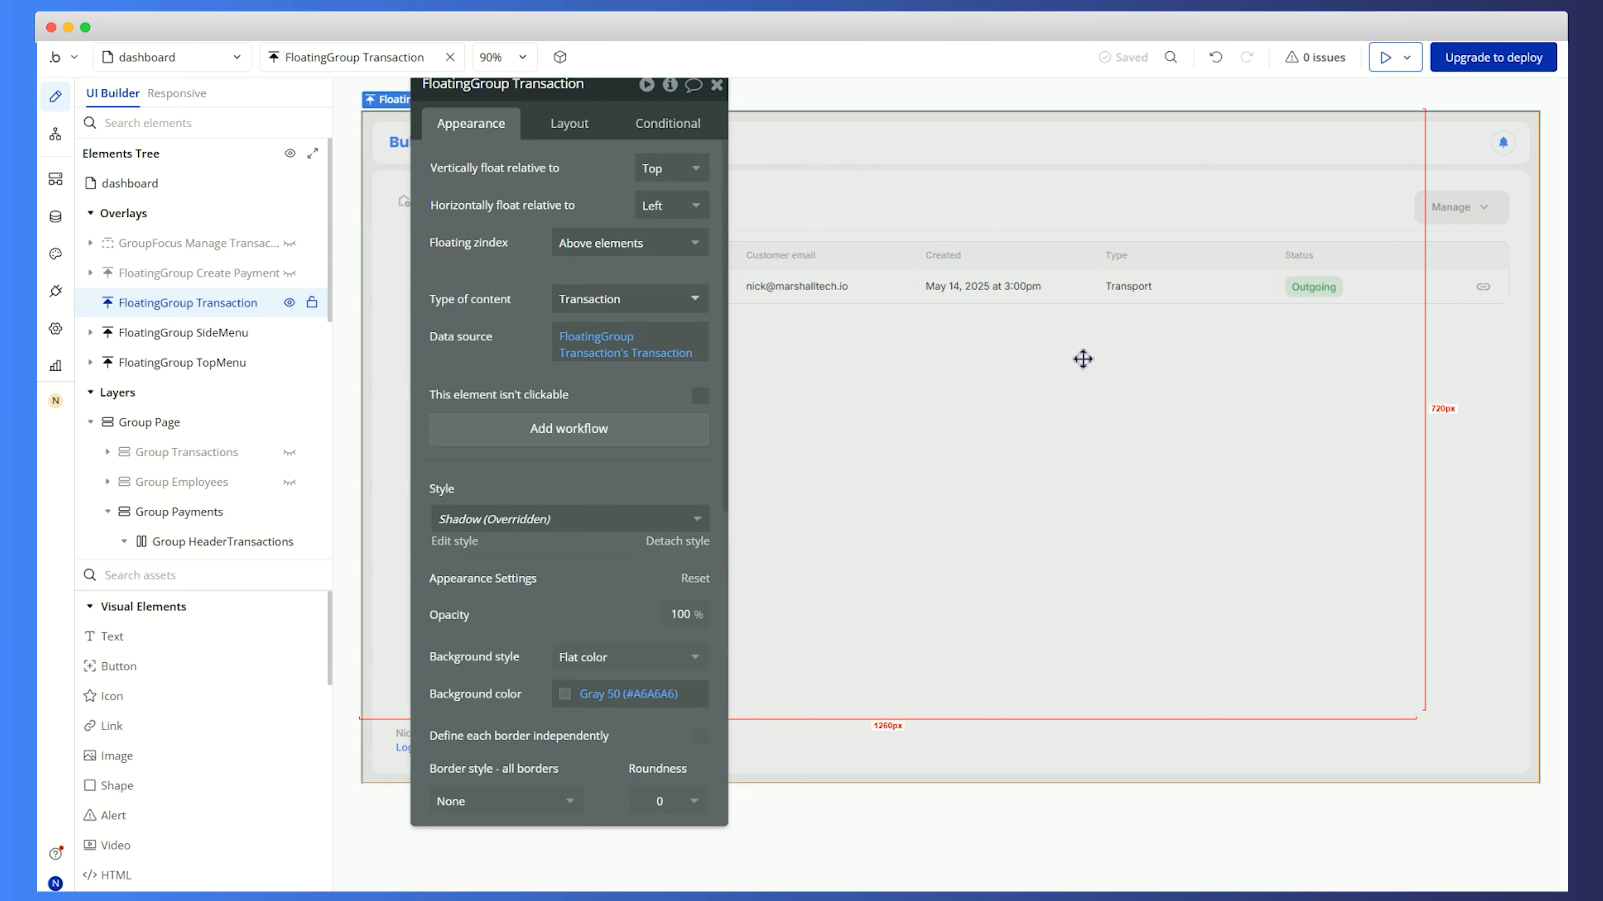
{"action": "left_click_drag", "start_coordinate": [524, 295], "coordinate": [586, 334]}
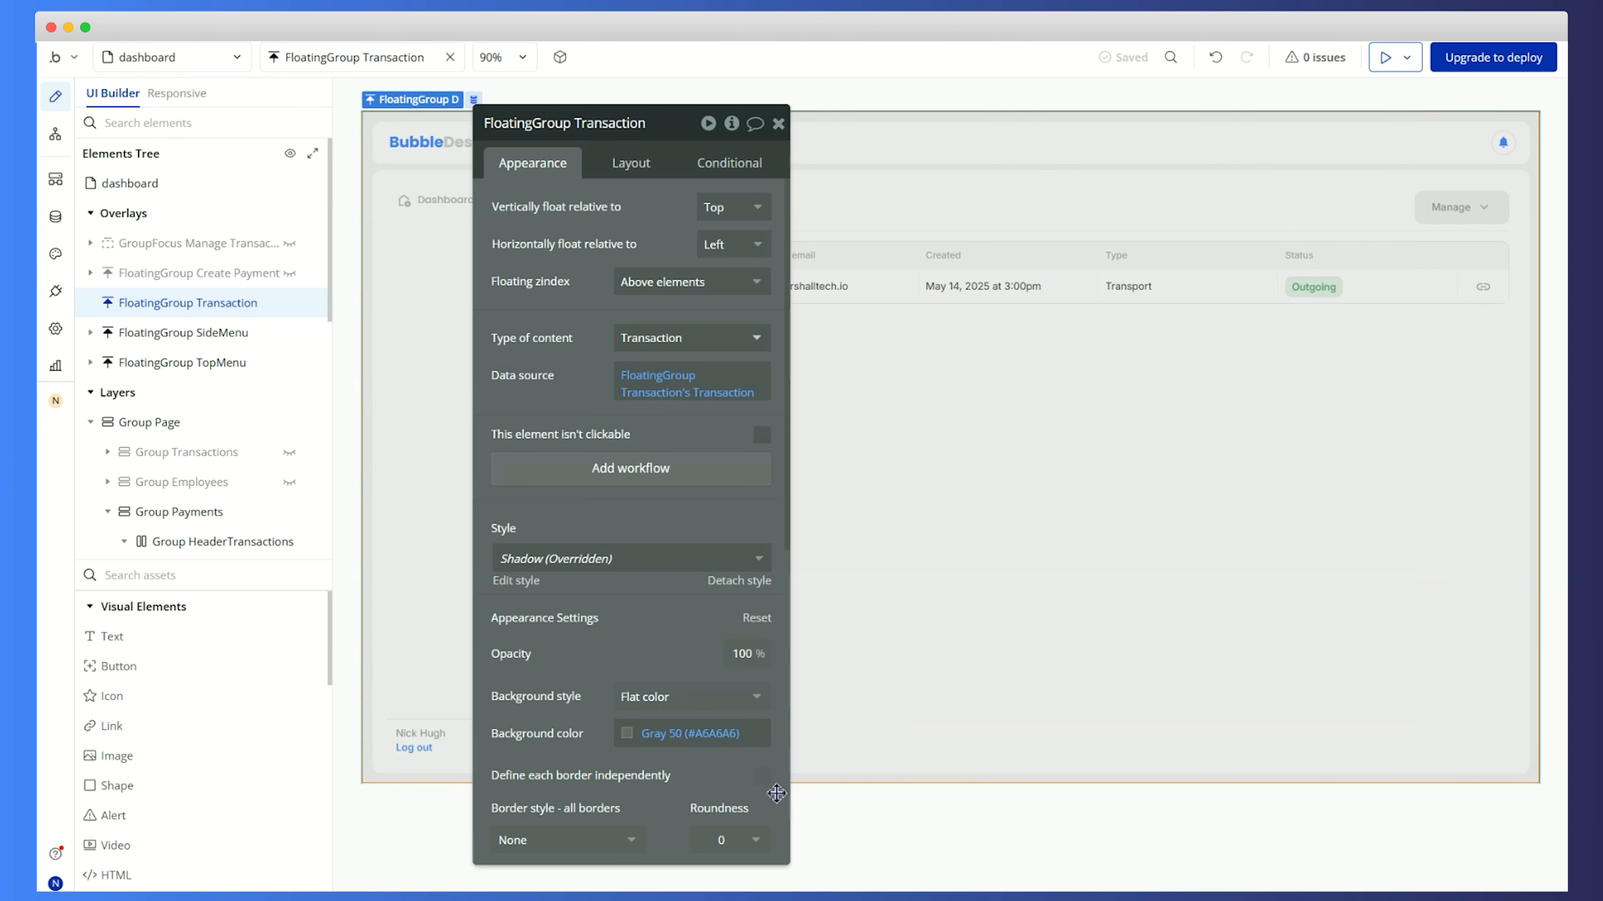
{"action": "mouse_move", "coordinate": [533, 280]}
{"action": "left_mouse_down"}
{"action": "mouse_move", "coordinate": [265, 268]}
{"action": "mouse_move", "coordinate": [530, 266]}
{"action": "mouse_move", "coordinate": [553, 283]}
{"action": "left_mouse_up"}
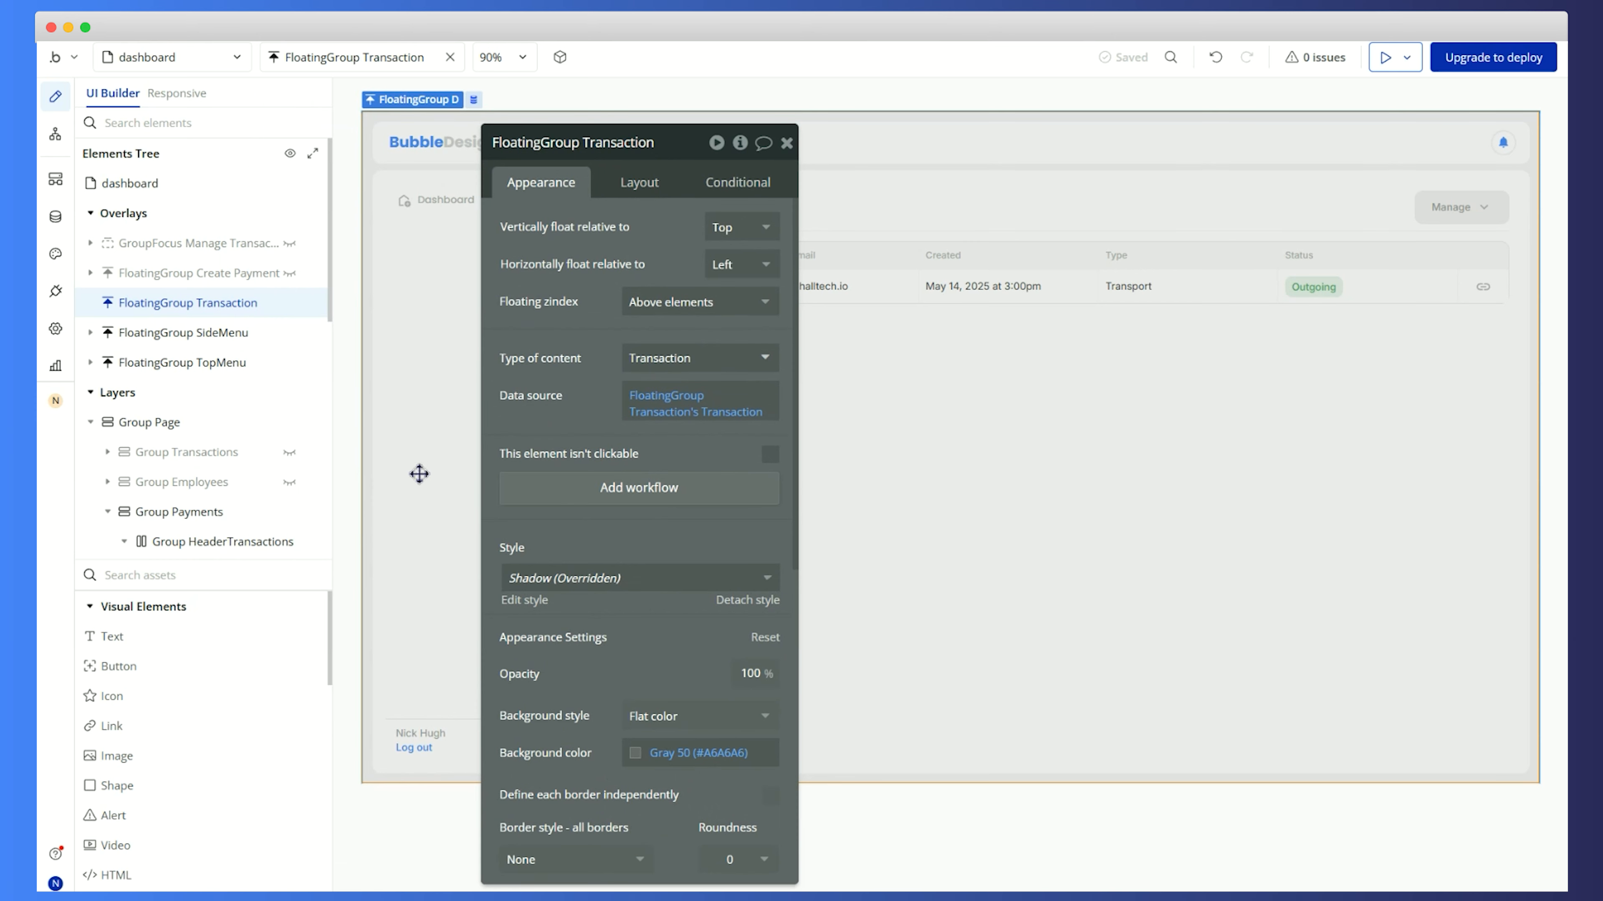
Add Group TransactionView inside FloatingGroup Transaction, with Transaction as type of content and Parent group's Transaction as data source
{"action": "type", "text": "group"}
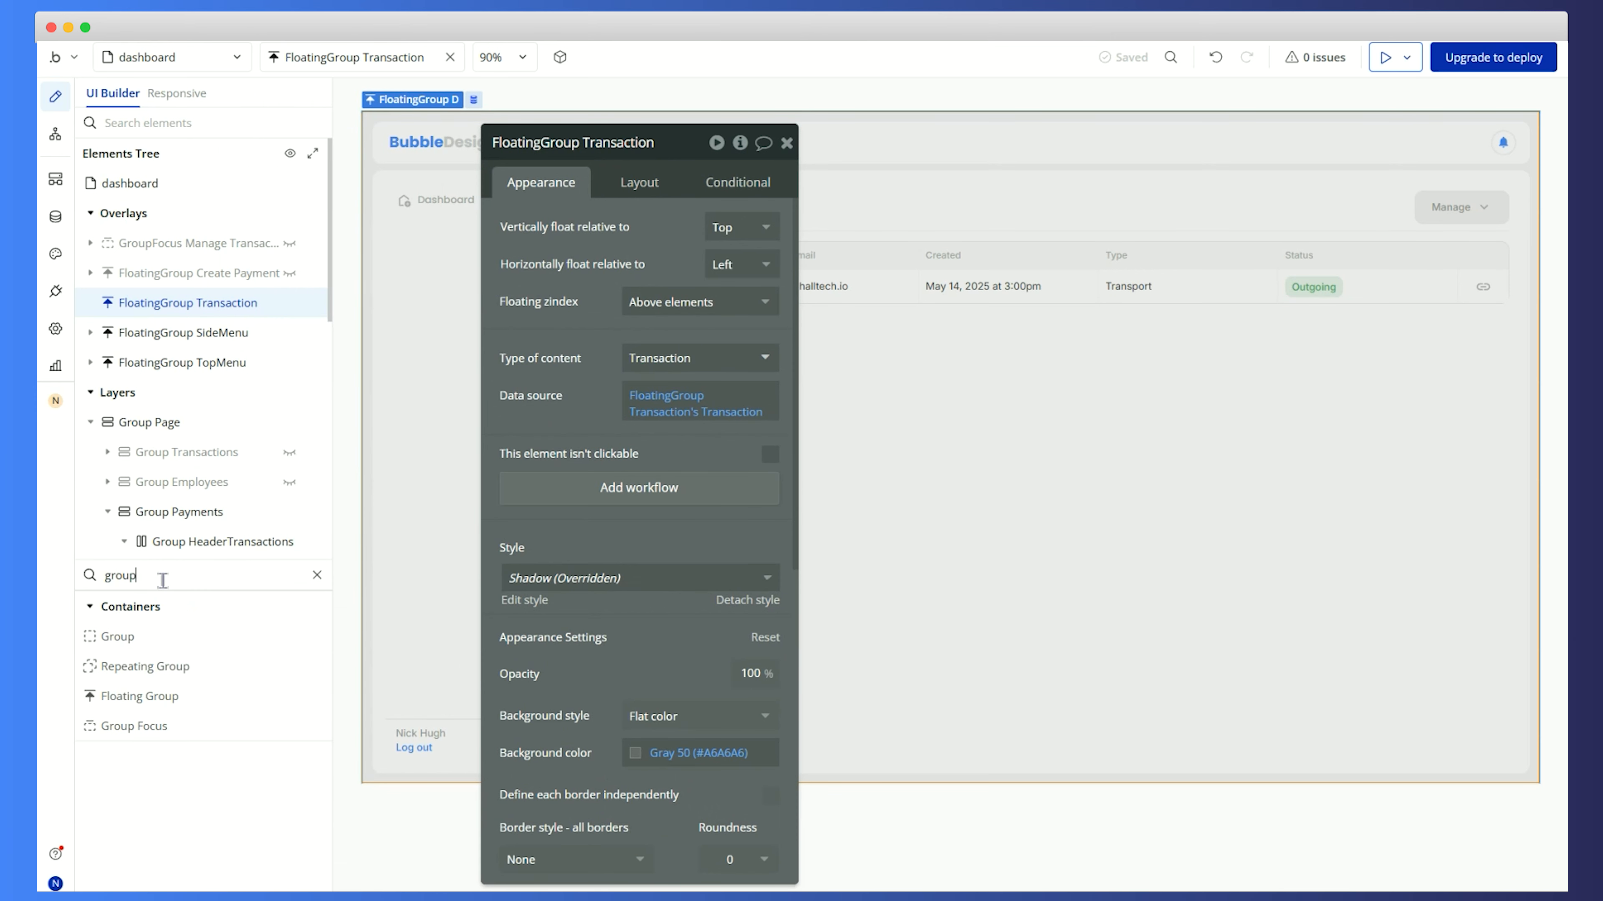
{"action": "left_click_drag", "start_coordinate": [132, 634], "coordinate": [1303, 196]}
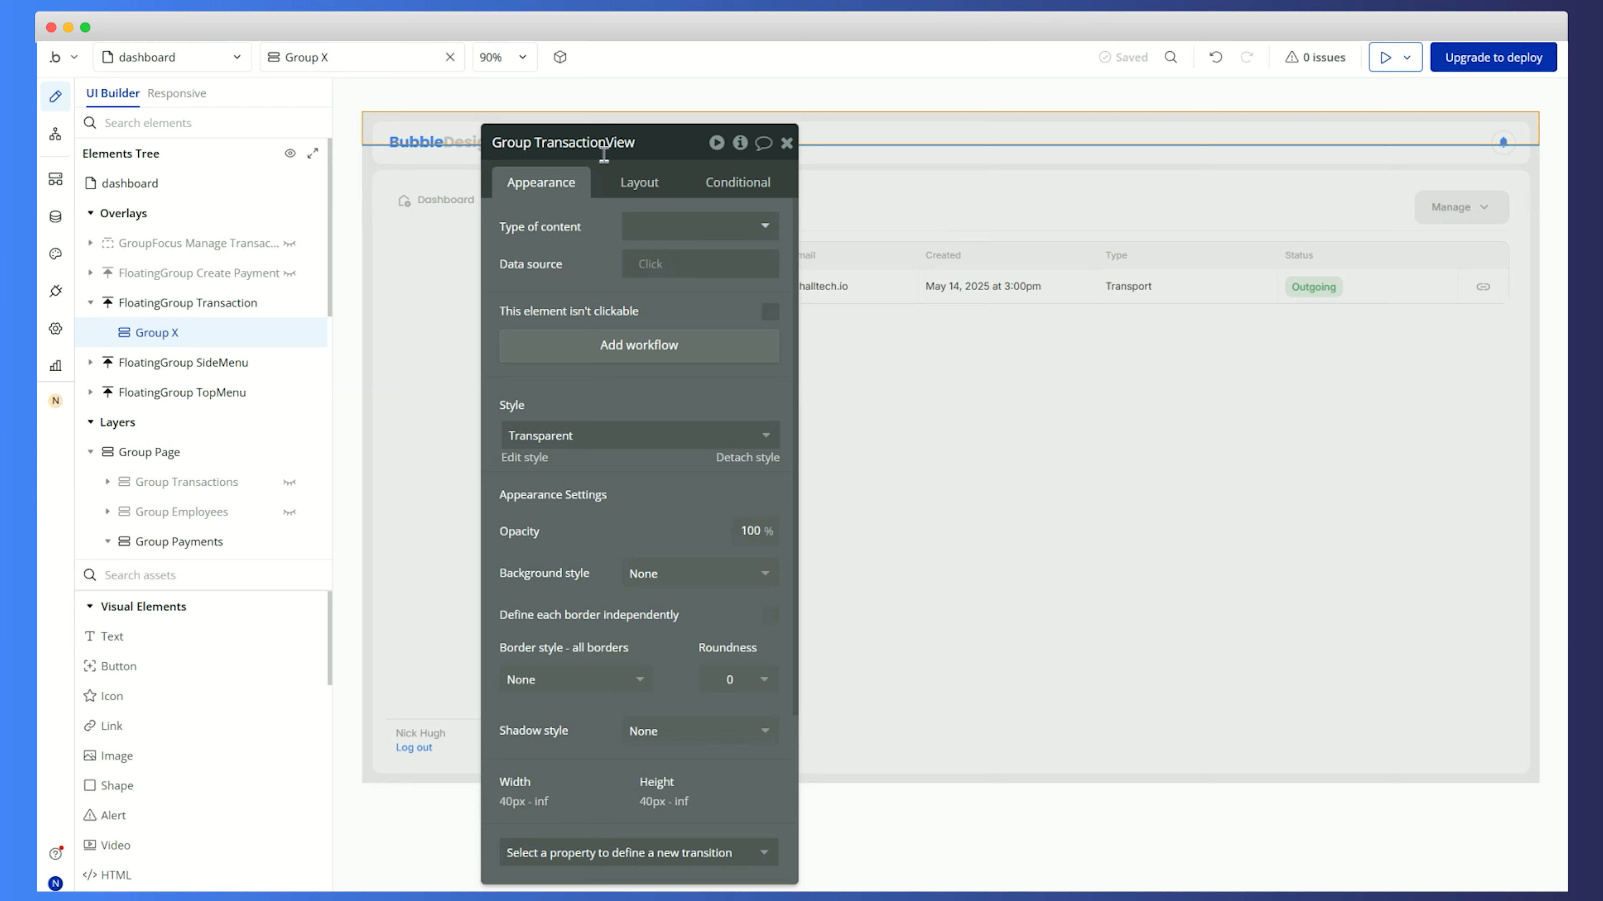
{"action": "left_click", "coordinate": [647, 228]}
{"action": "type", "text": "tran"}
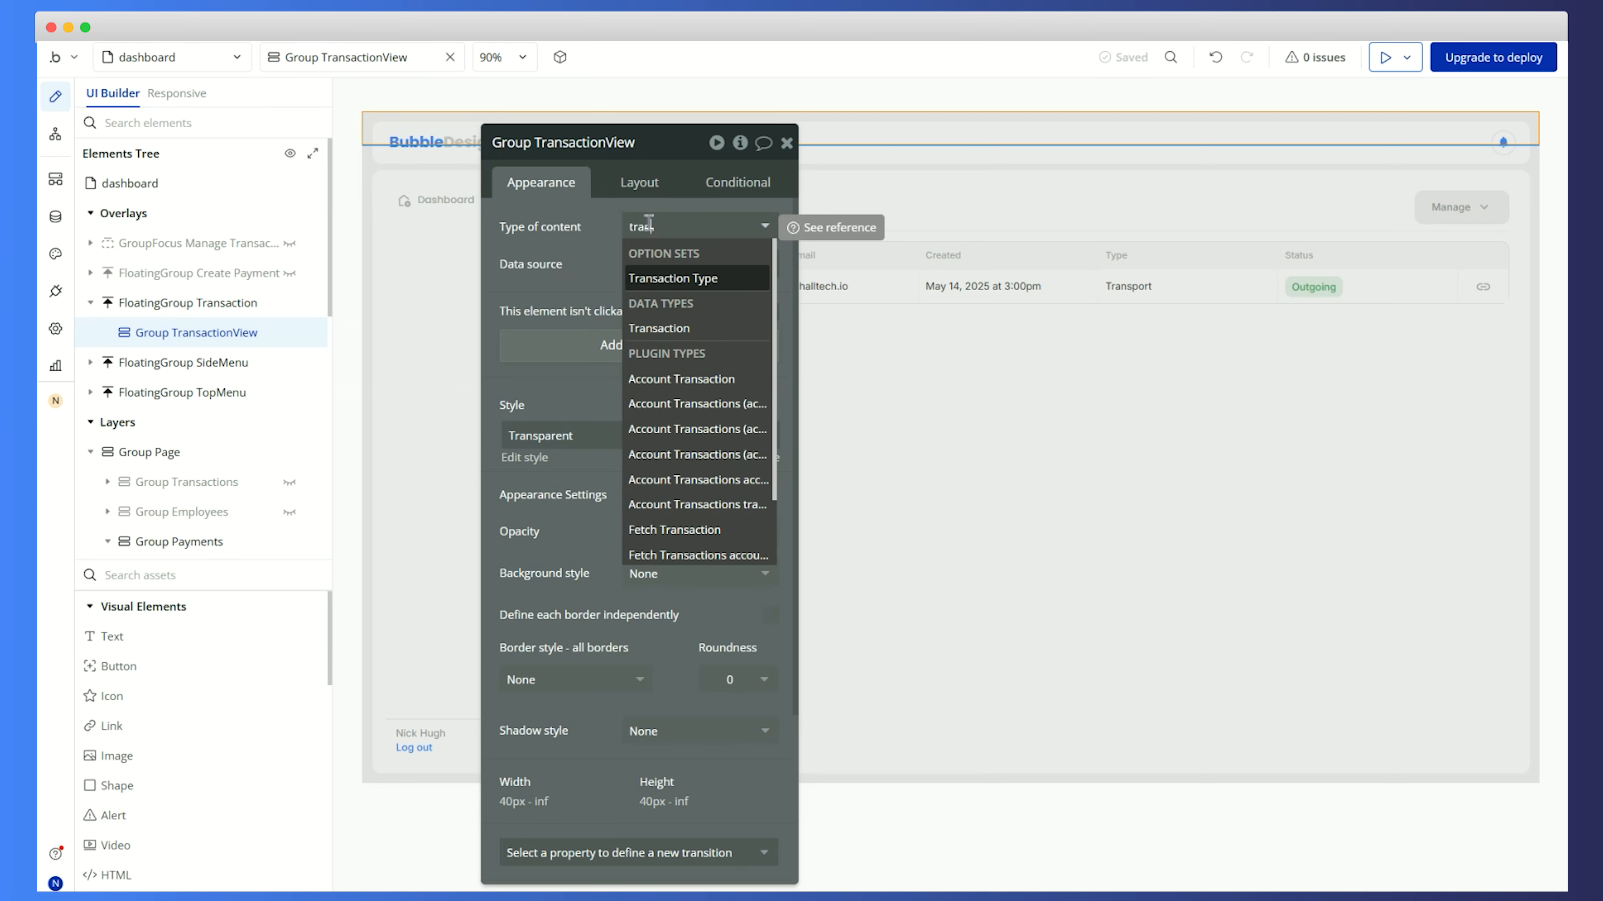
{"action": "left_click", "coordinate": [654, 327]}
{"action": "left_click", "coordinate": [663, 264]}
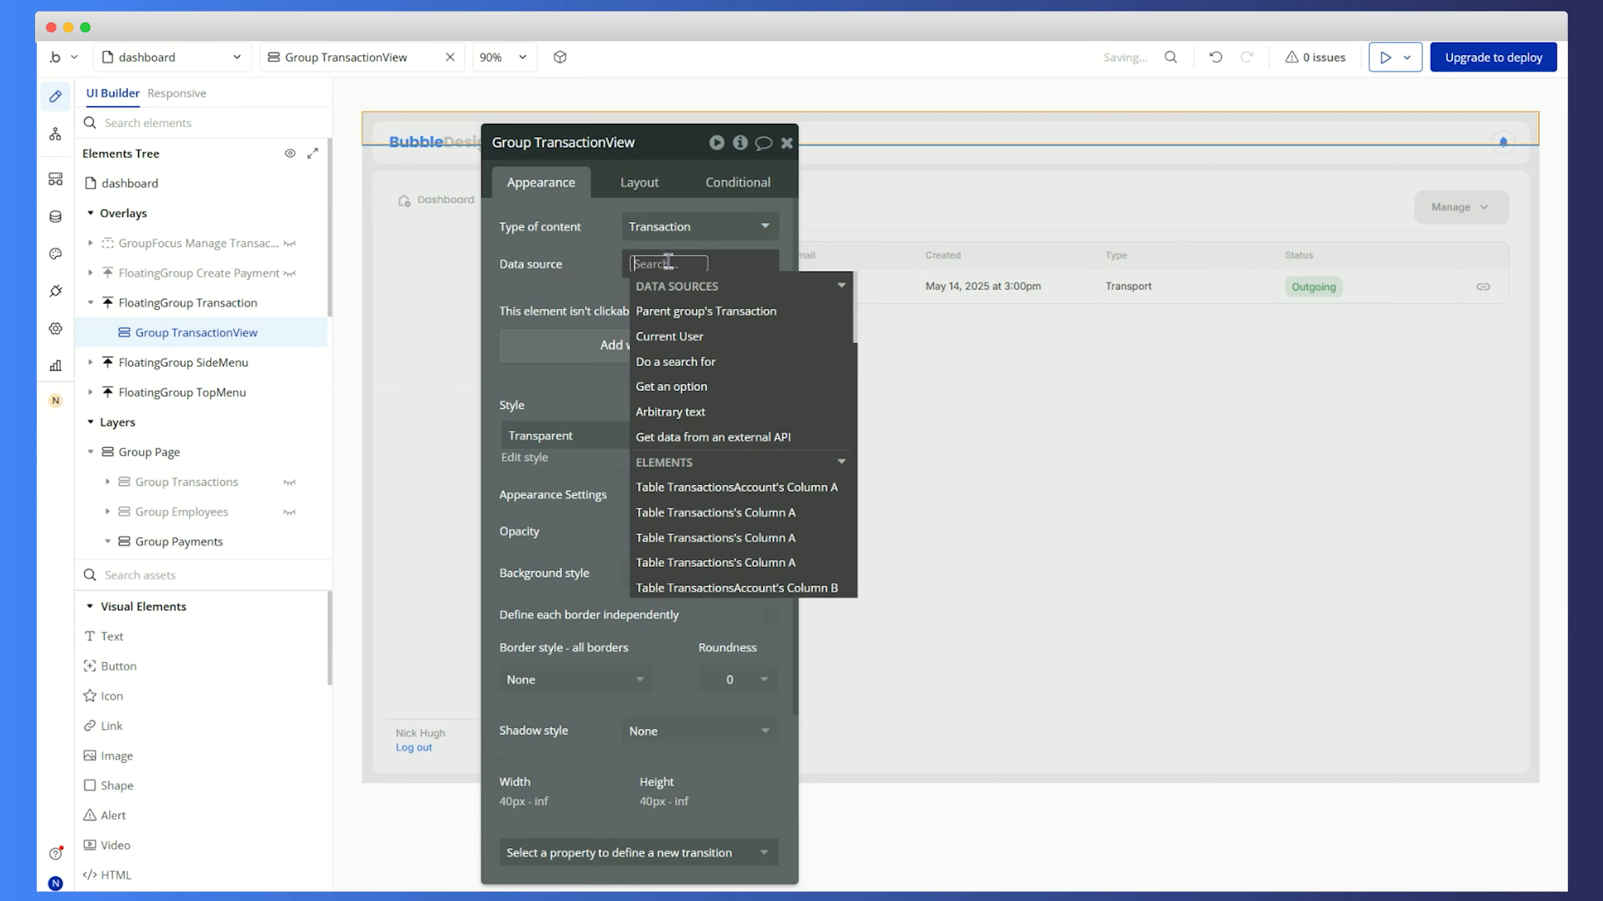
{"action": "left_click", "coordinate": [743, 310]}
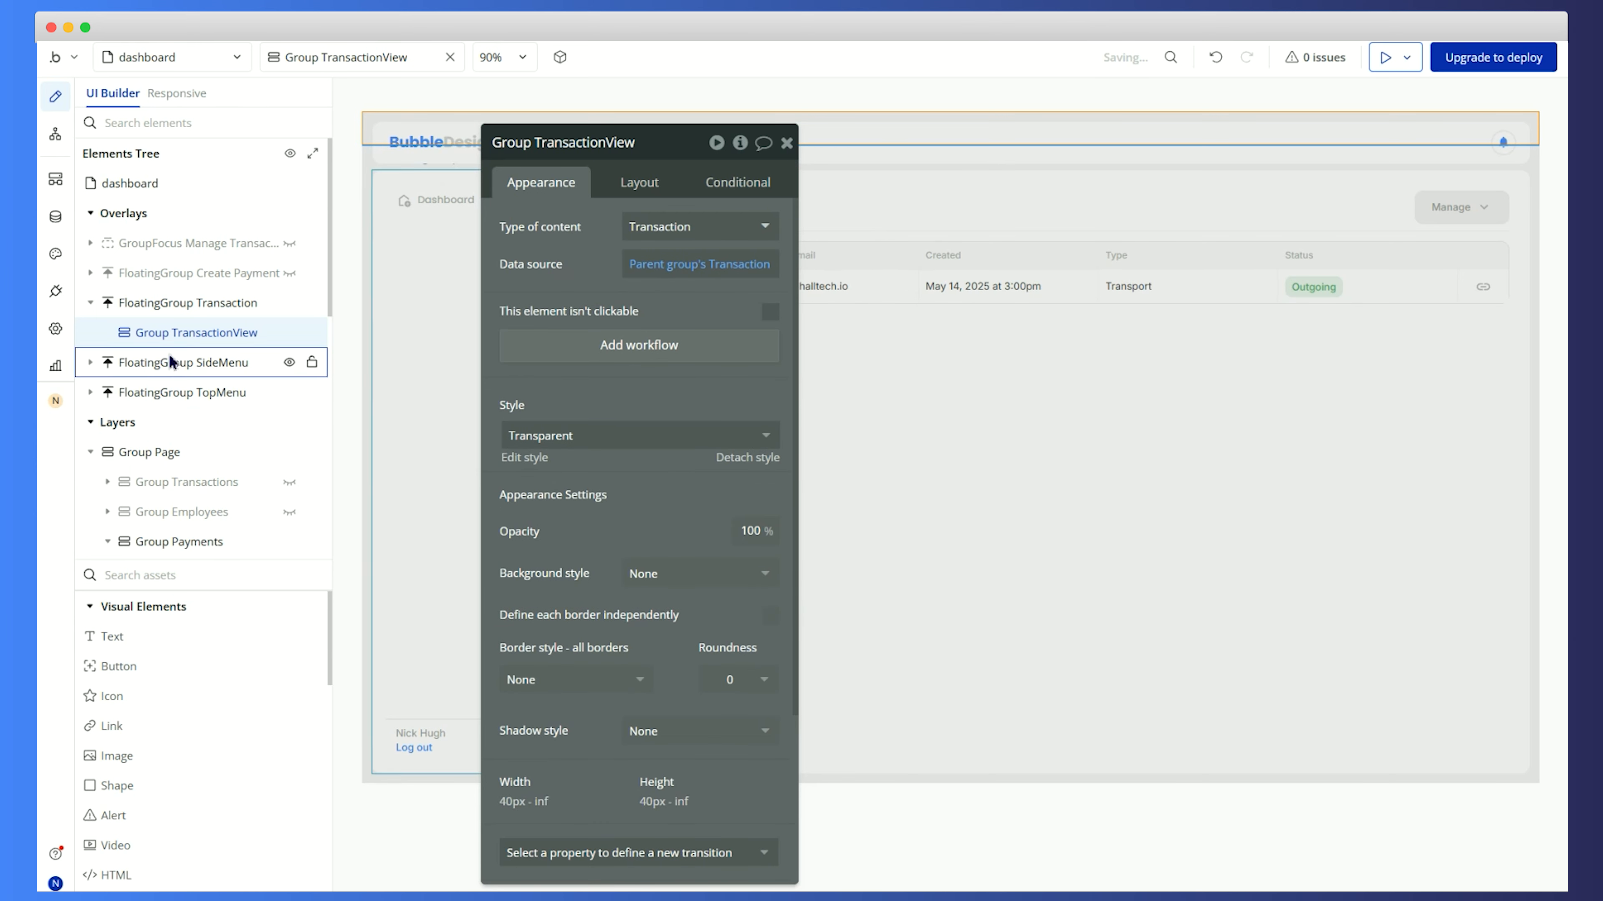
{"action": "mouse_move", "coordinate": [148, 303]}
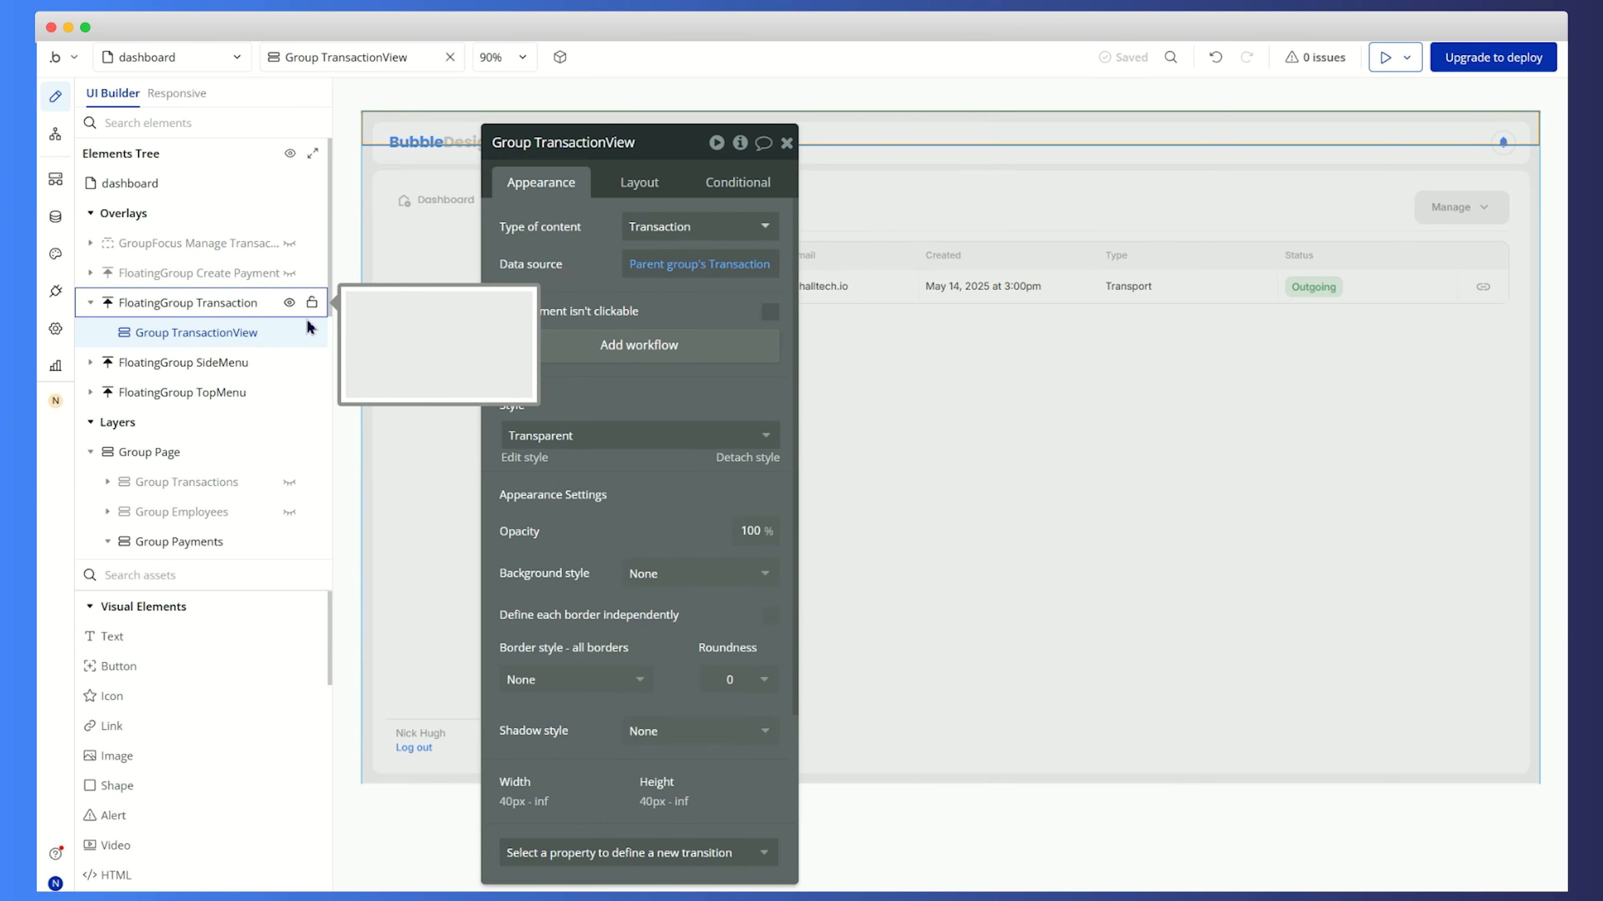
{"action": "left_click", "coordinate": [166, 304]}
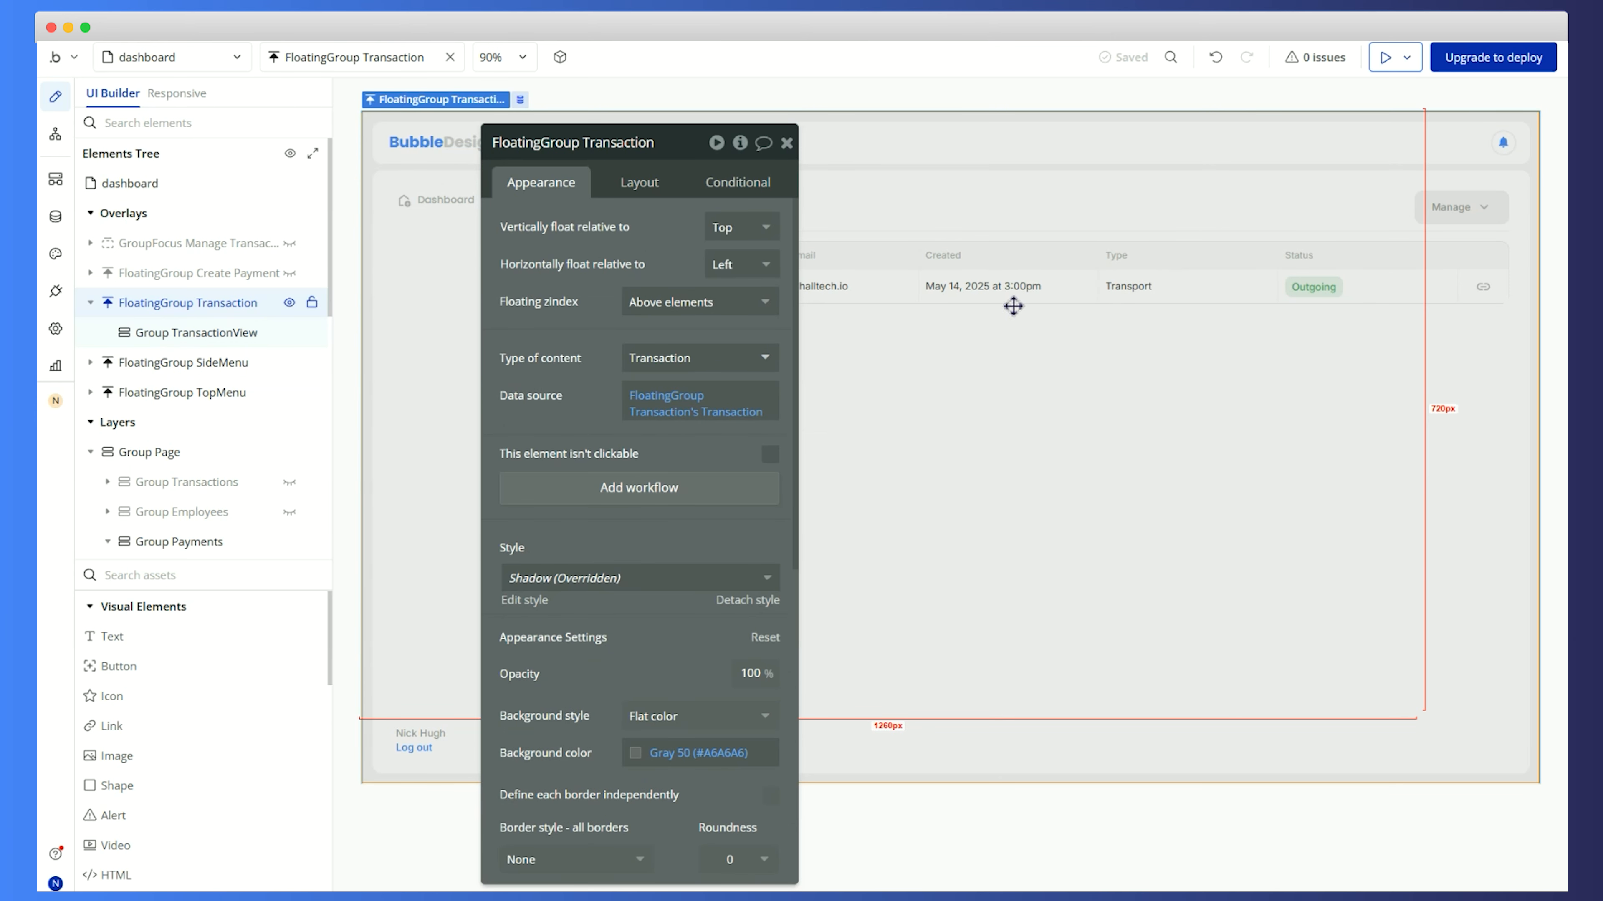
{"action": "left_click", "coordinate": [191, 334]}
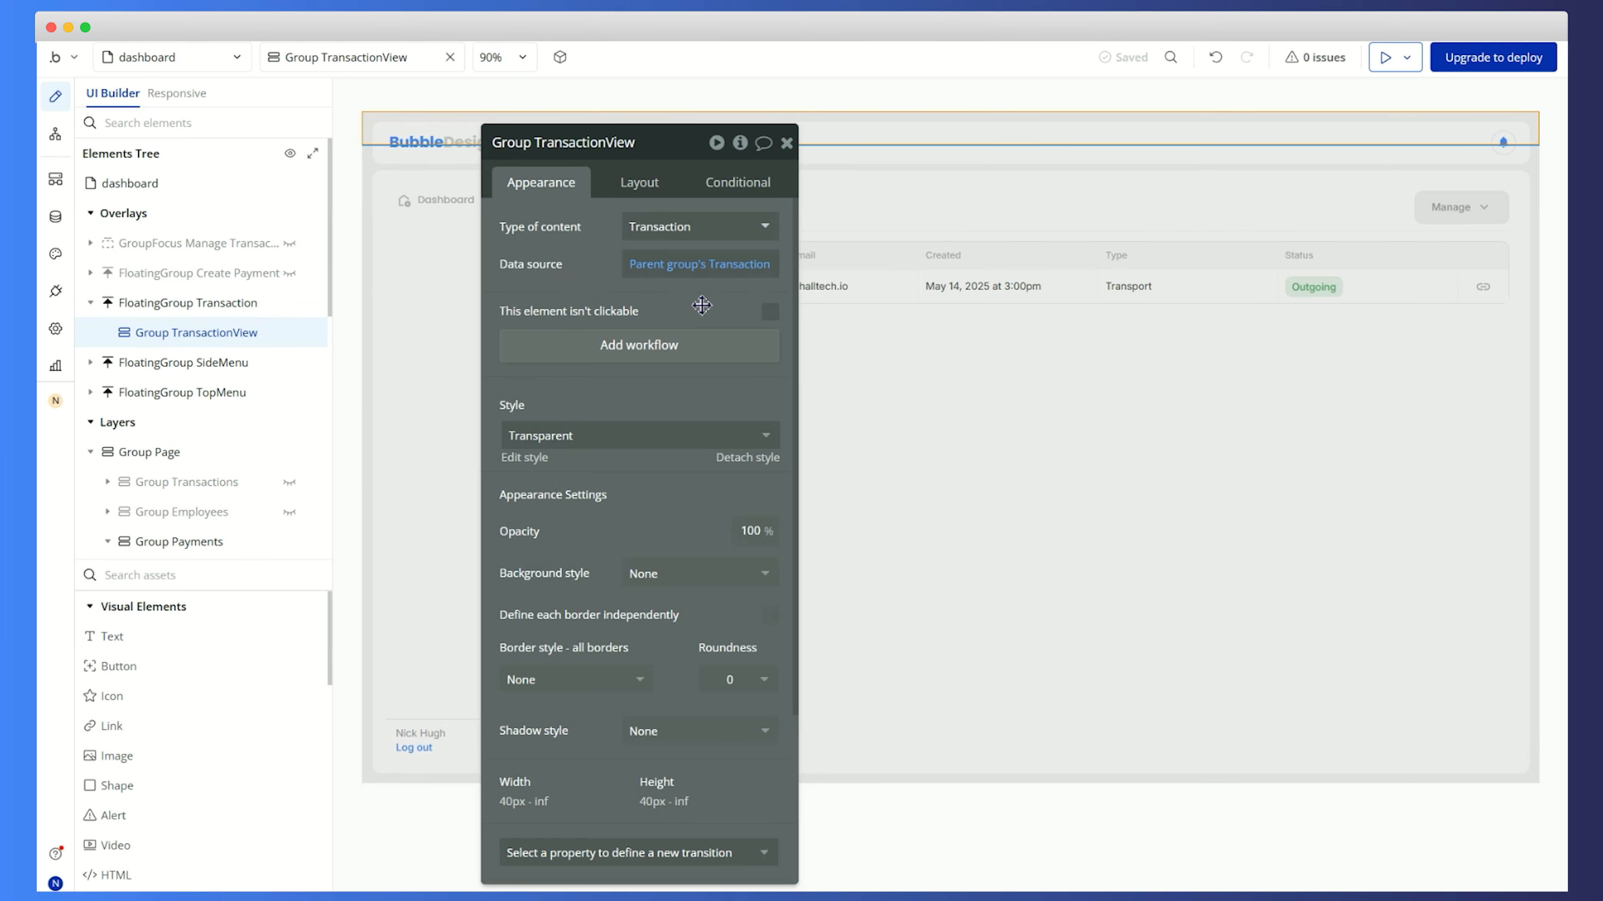
Set the top, bottom, left and right padding of FloatingGroup Transaction to 12 px each
{"action": "left_click", "coordinate": [204, 303]}
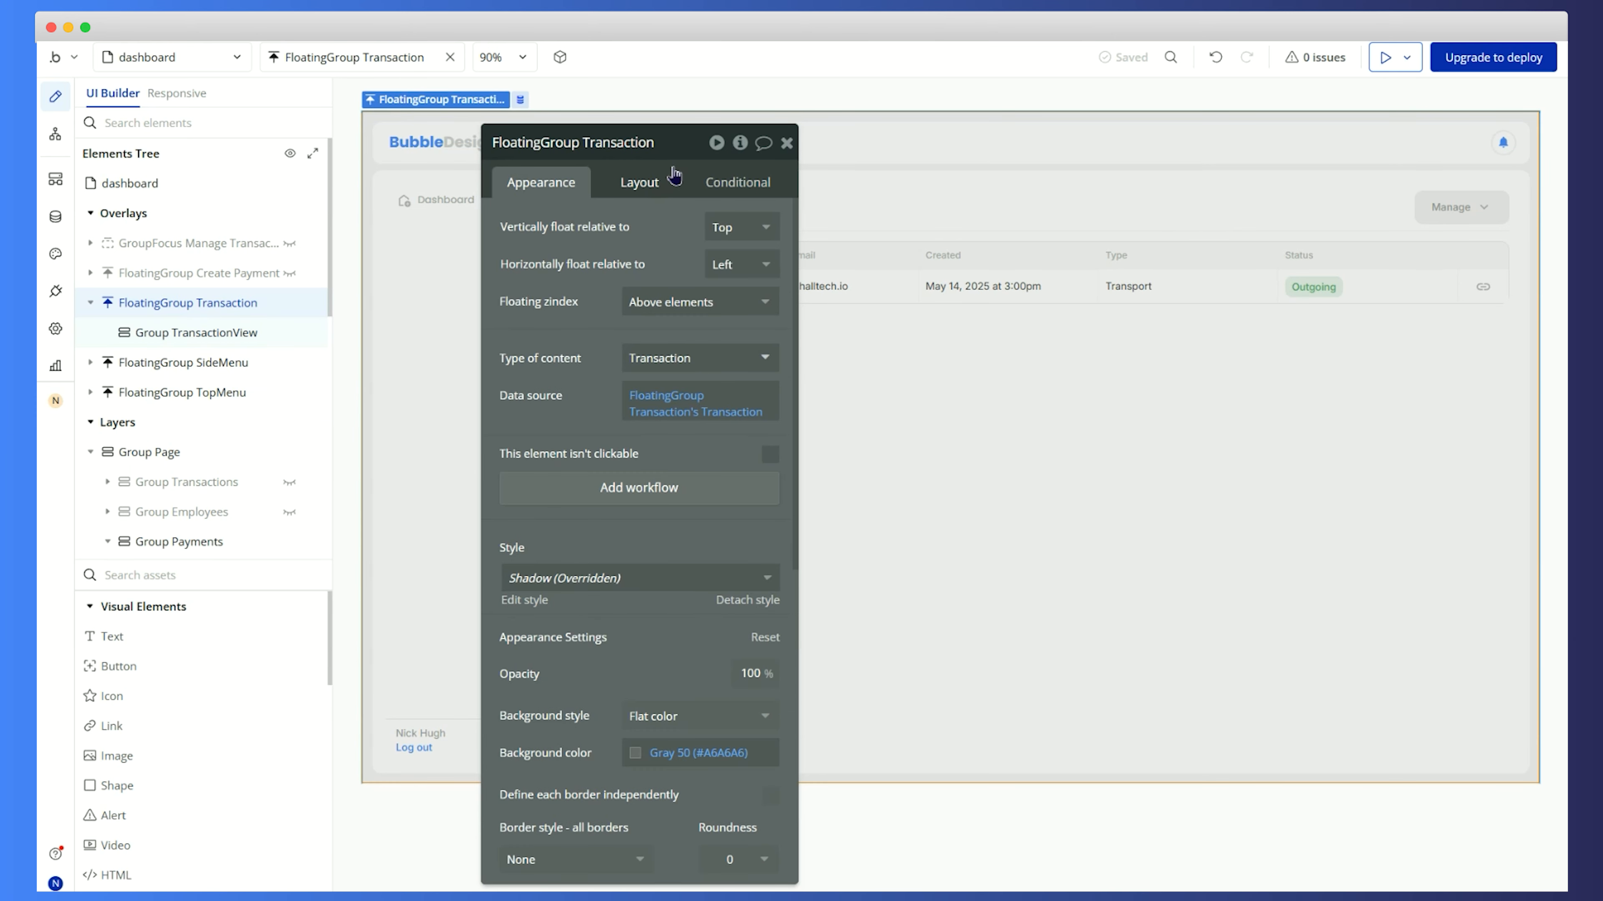
{"action": "left_click", "coordinate": [660, 191]}
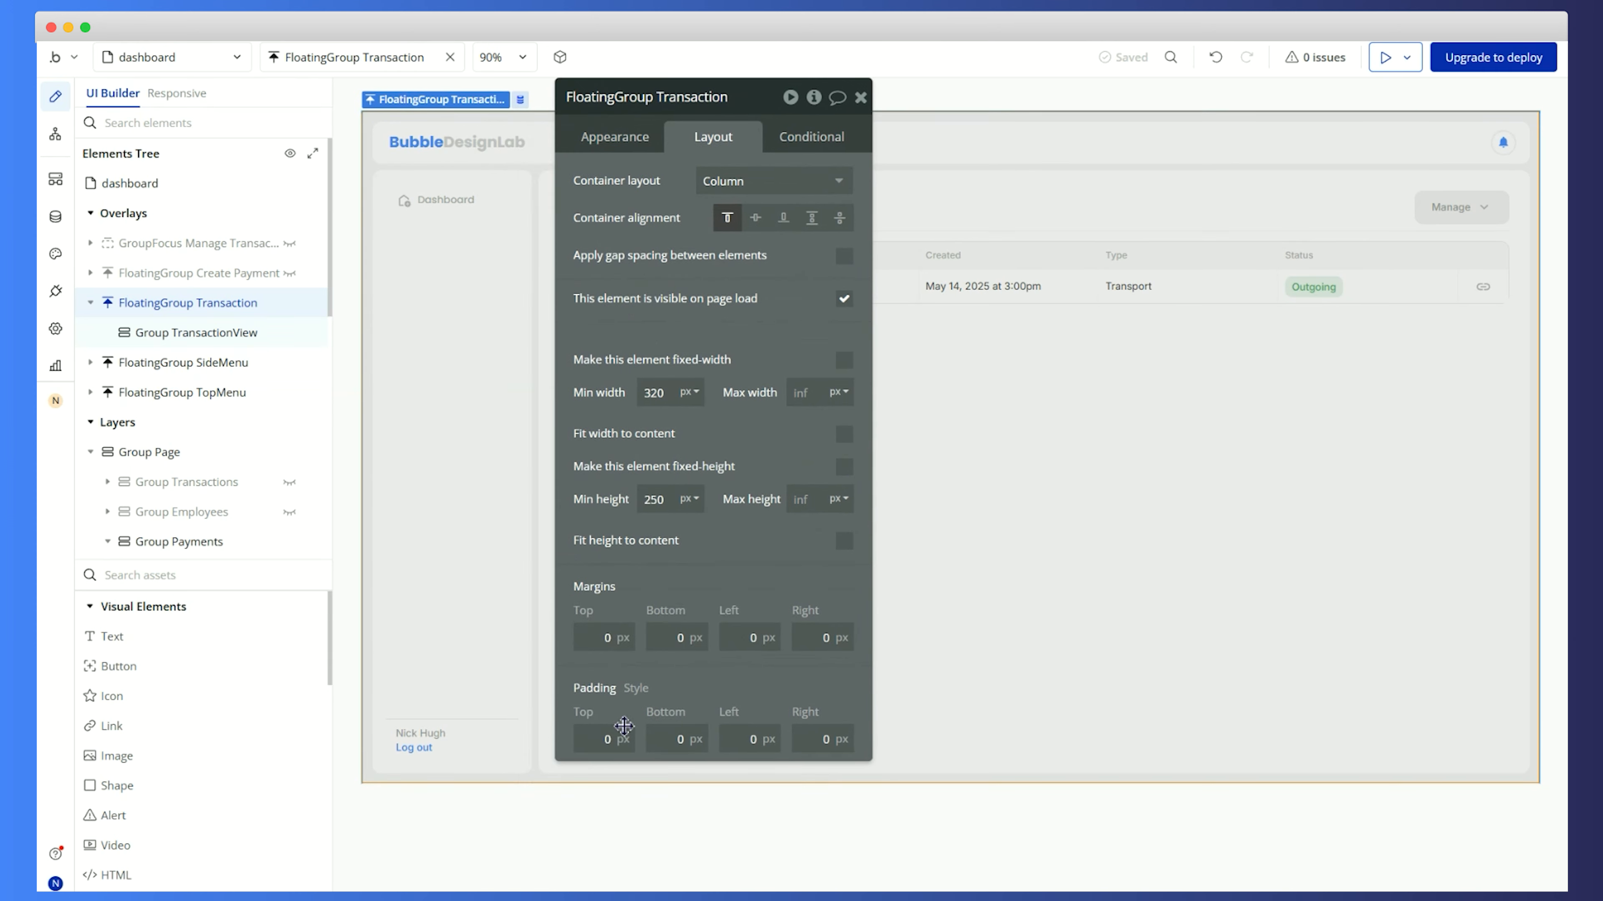
{"action": "left_click", "coordinate": [615, 737]}
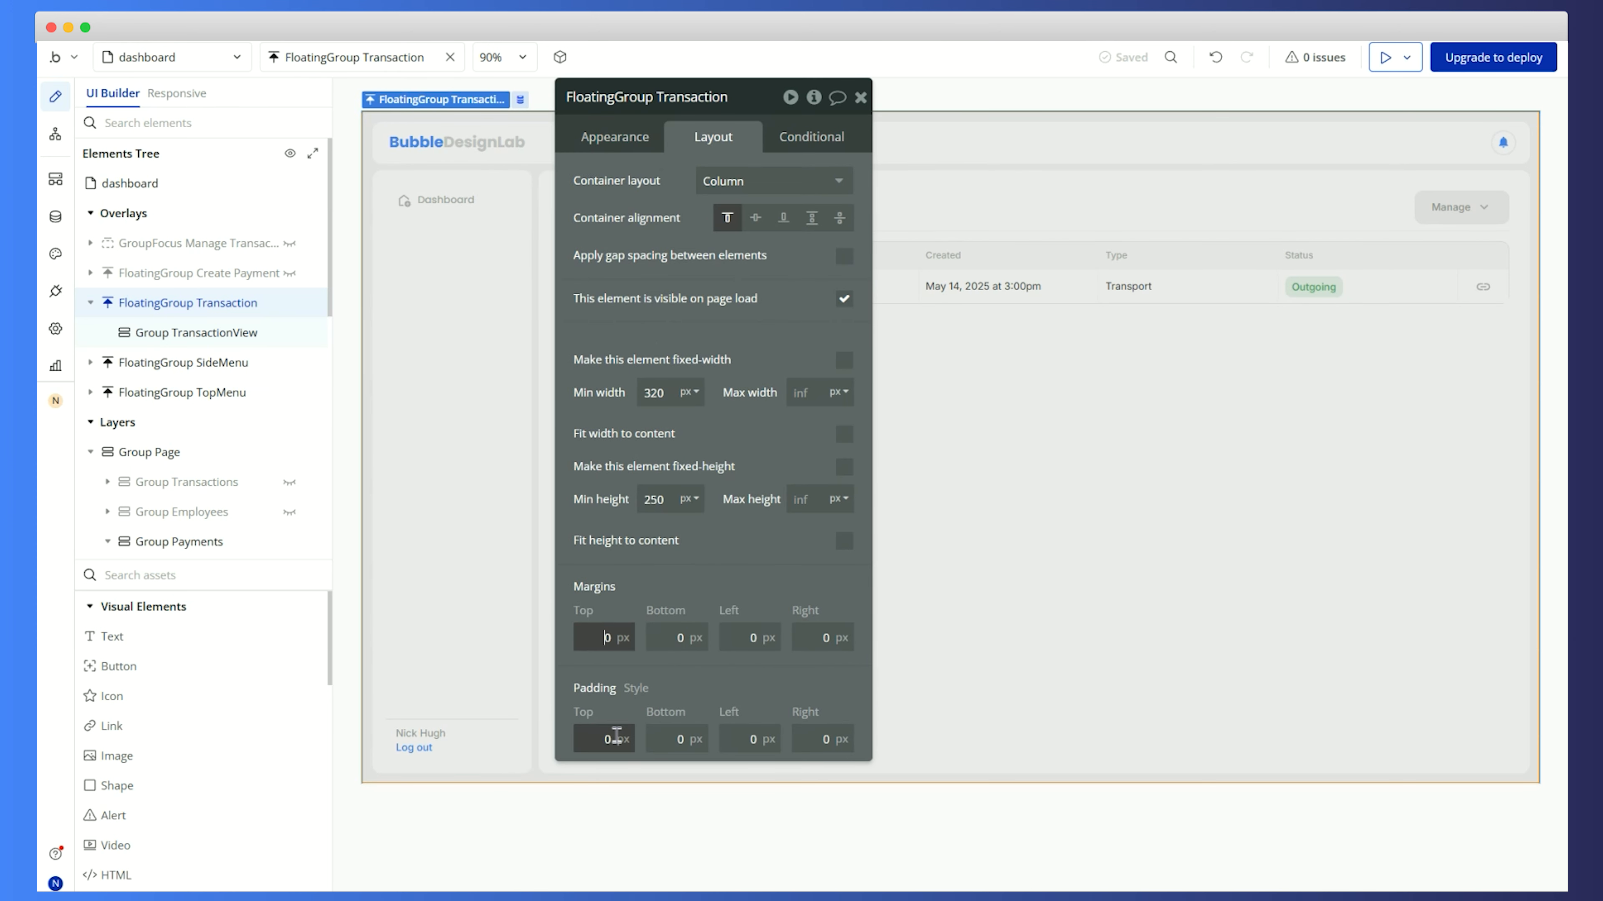
{"action": "type", "text": "12"}
{"action": "key", "text": "Tab"}
{"action": "type", "text": "12"}
{"action": "key", "text": "Tab"}
{"action": "type", "text": "12"}
{"action": "key", "text": "Tab"}
{"action": "type", "text": "12"}
{"action": "key", "text": "Tab"}
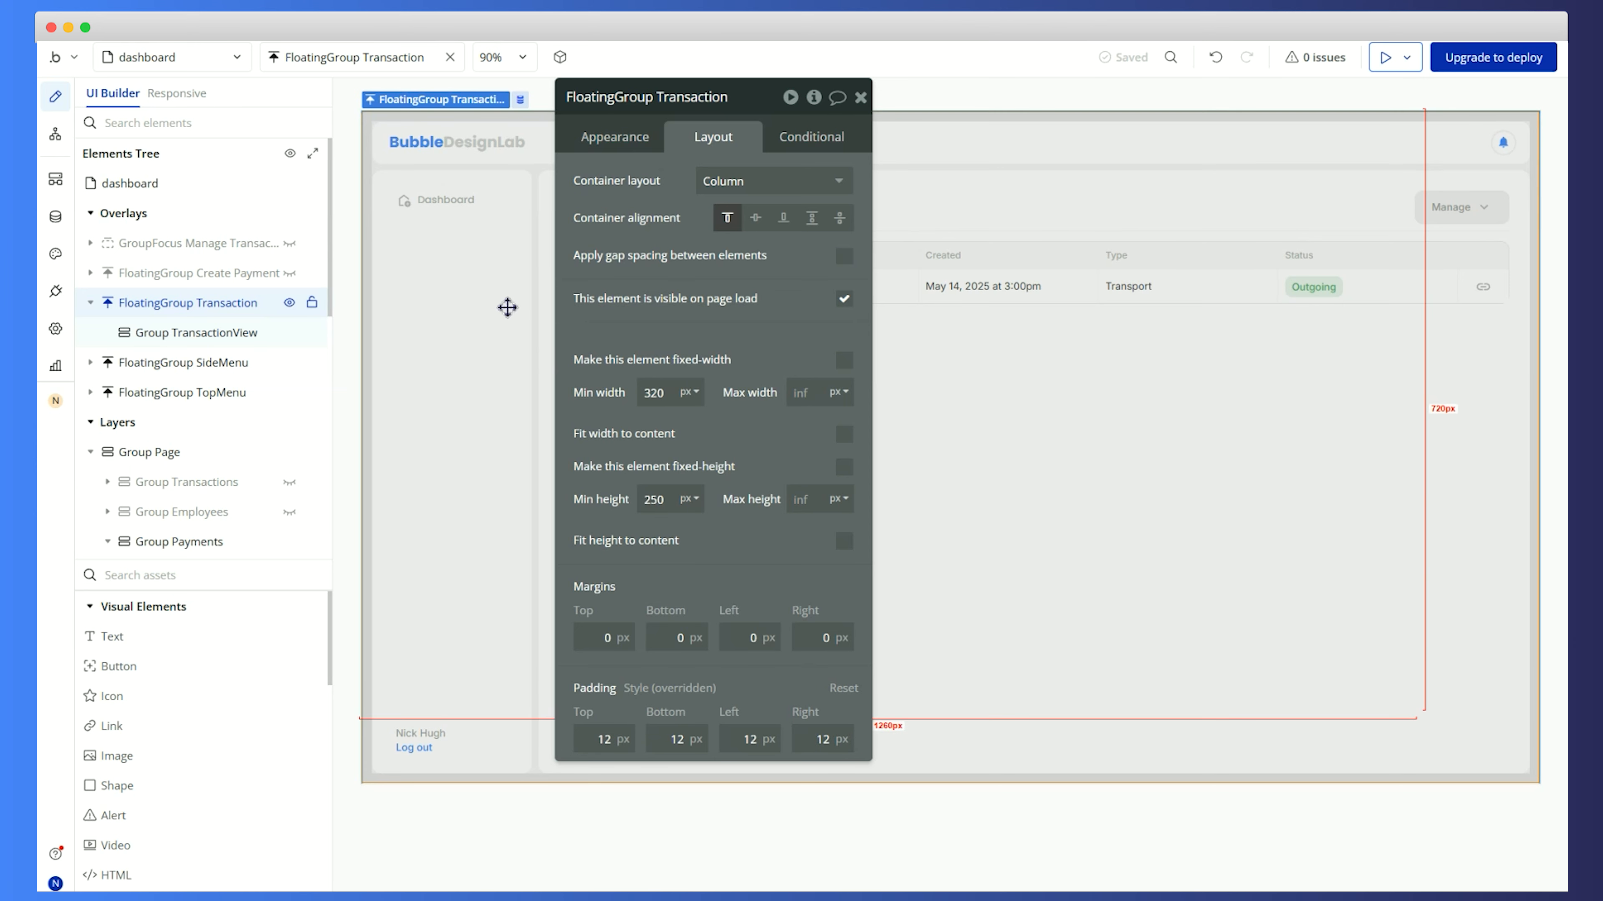
Turn off fit height to content for Group TransactionView and align it horizontally to the right of its parent
{"action": "left_click", "coordinate": [232, 338]}
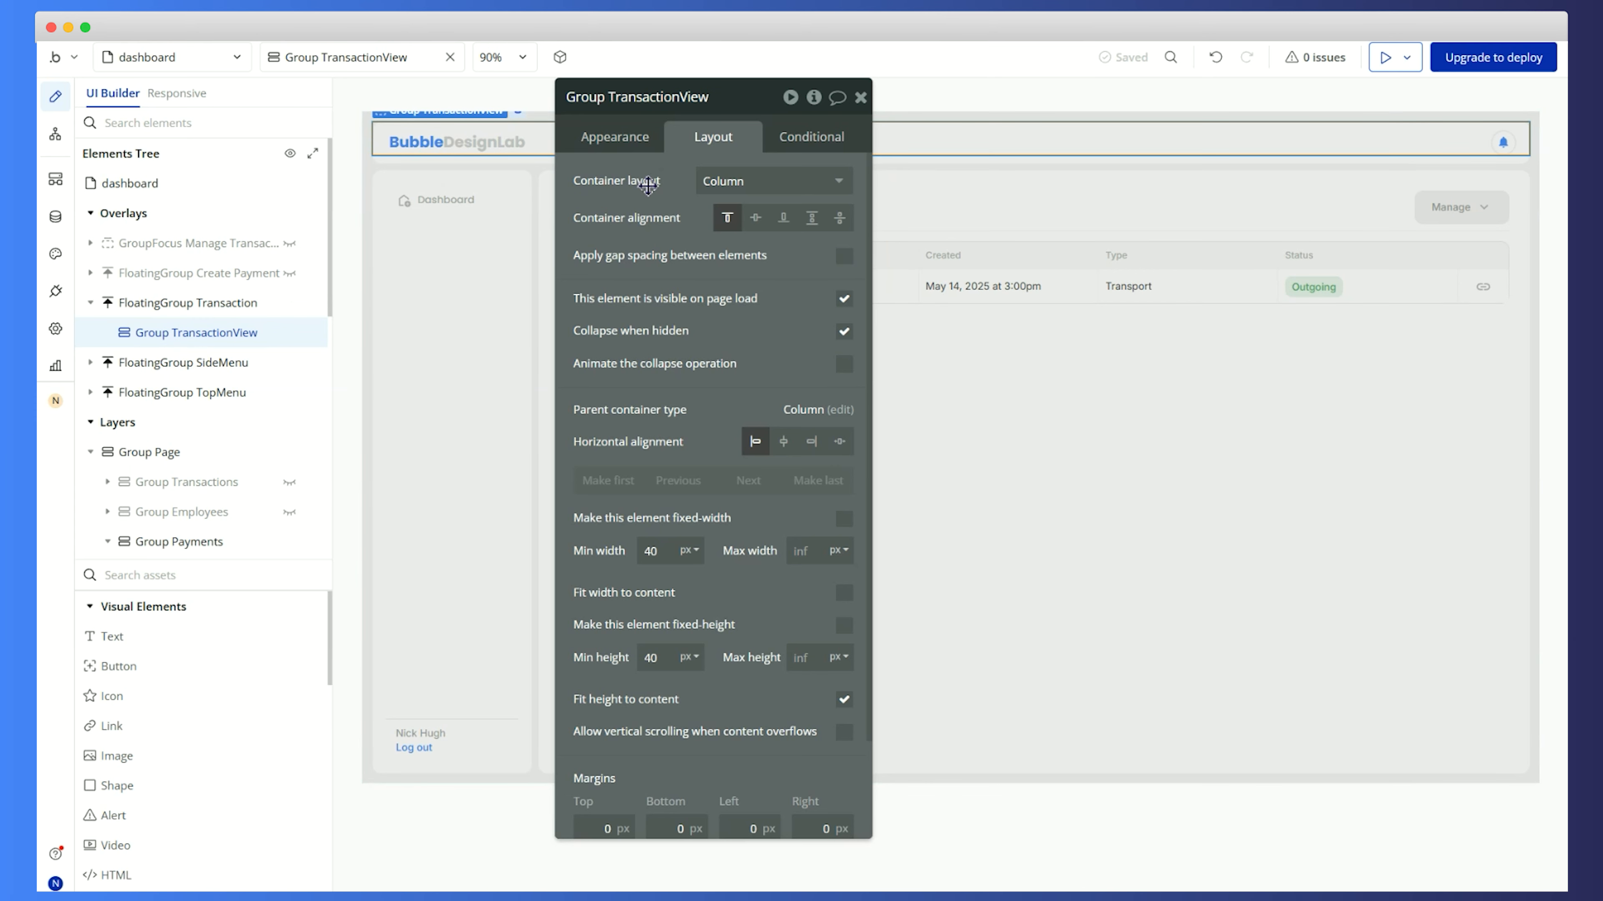
{"action": "left_click", "coordinate": [844, 702]}
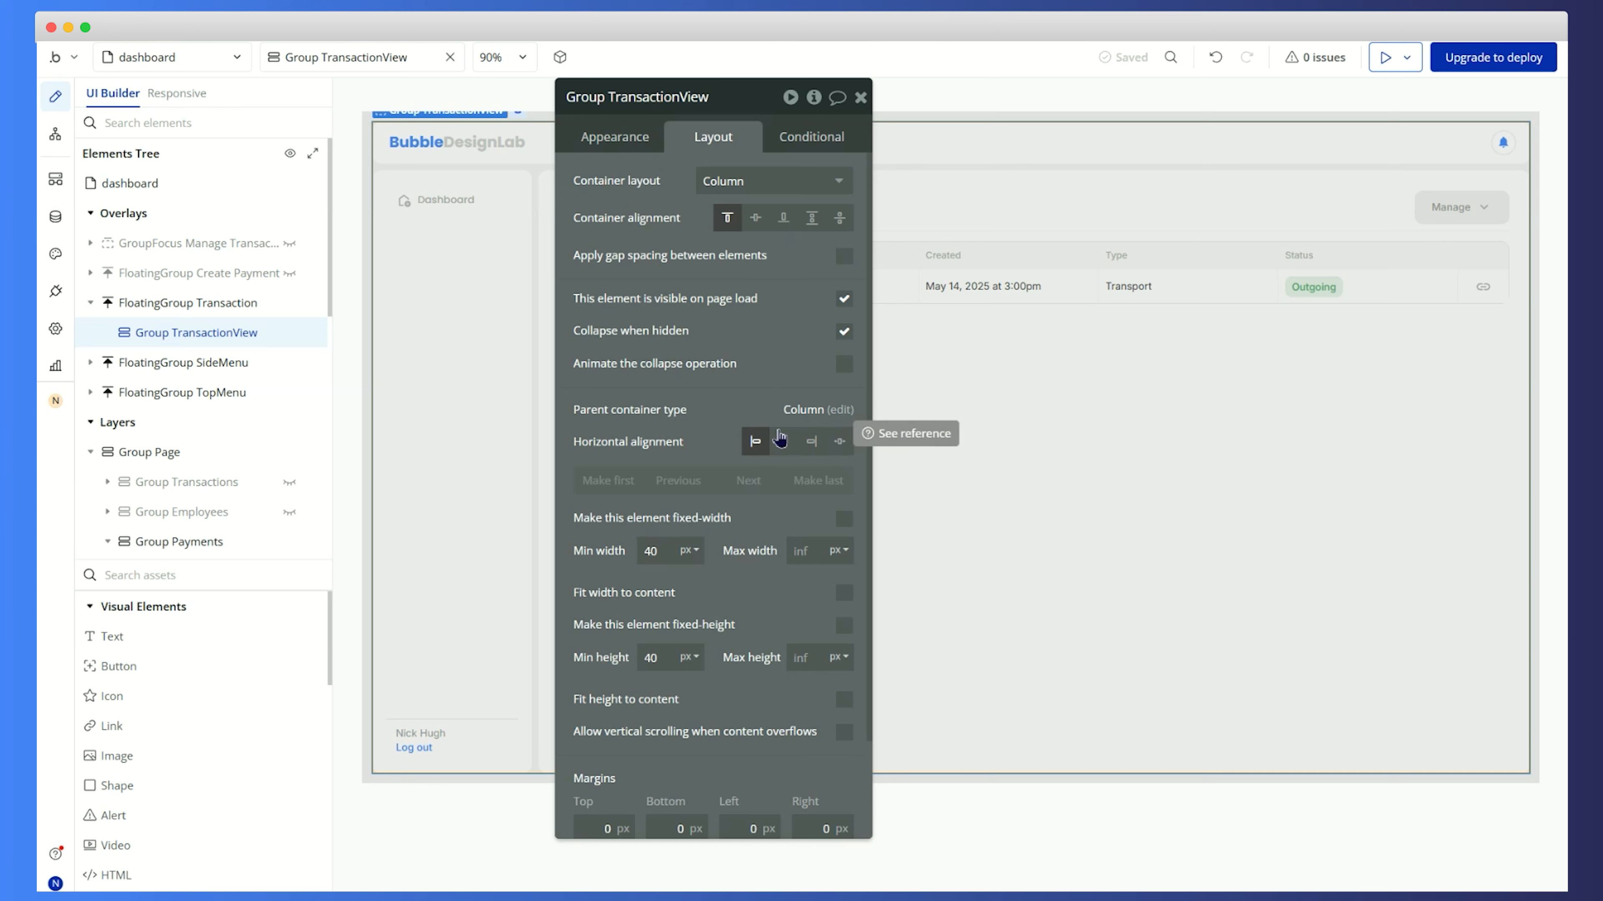
{"action": "left_click", "coordinate": [811, 441]}
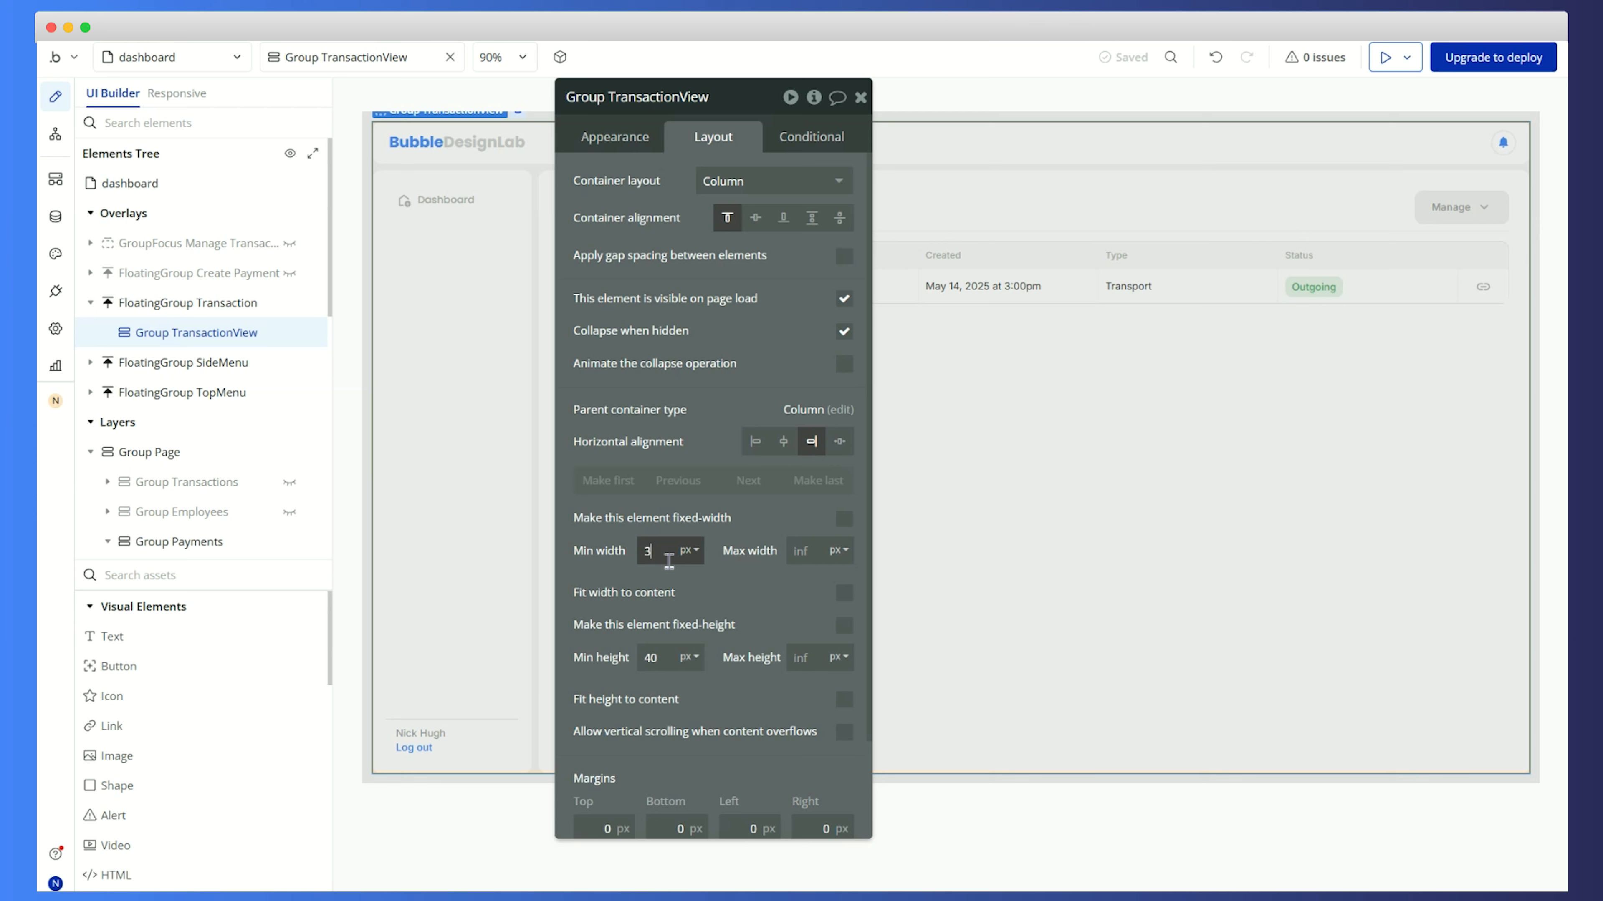
Give Group TransactionView a fixed width of 35%
{"action": "left_click", "coordinate": [689, 550]}
{"action": "left_click", "coordinate": [694, 604]}
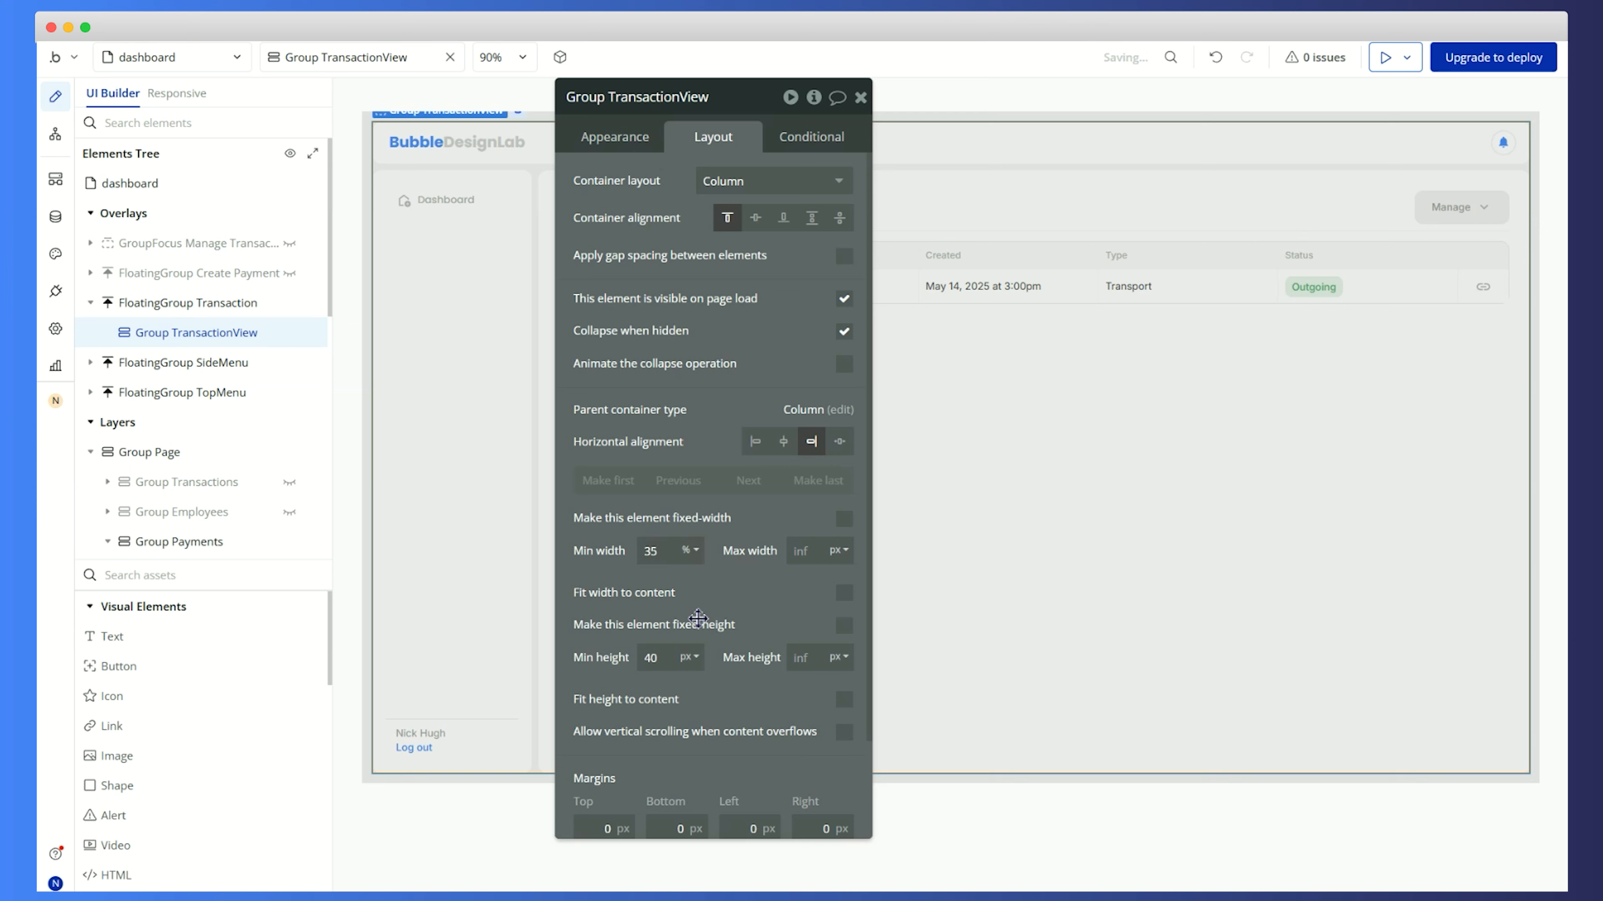
{"action": "left_click", "coordinate": [843, 520]}
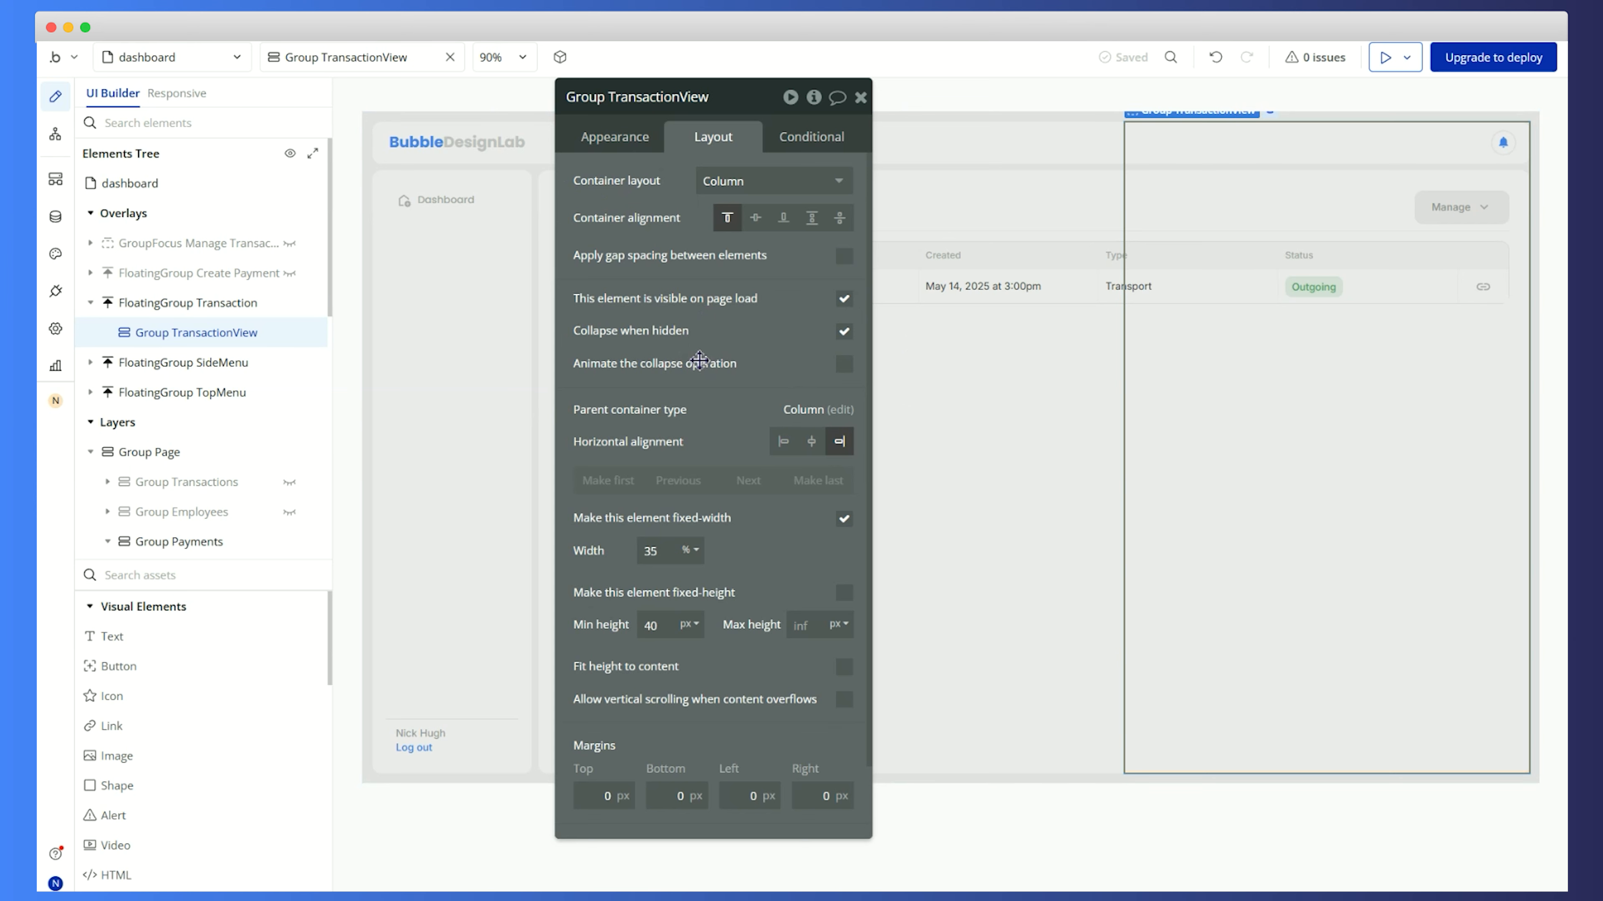
Give Group TransactionView a flat color background of #F6F6F6
{"action": "left_click", "coordinate": [635, 140]}
{"action": "left_click", "coordinate": [755, 528]}
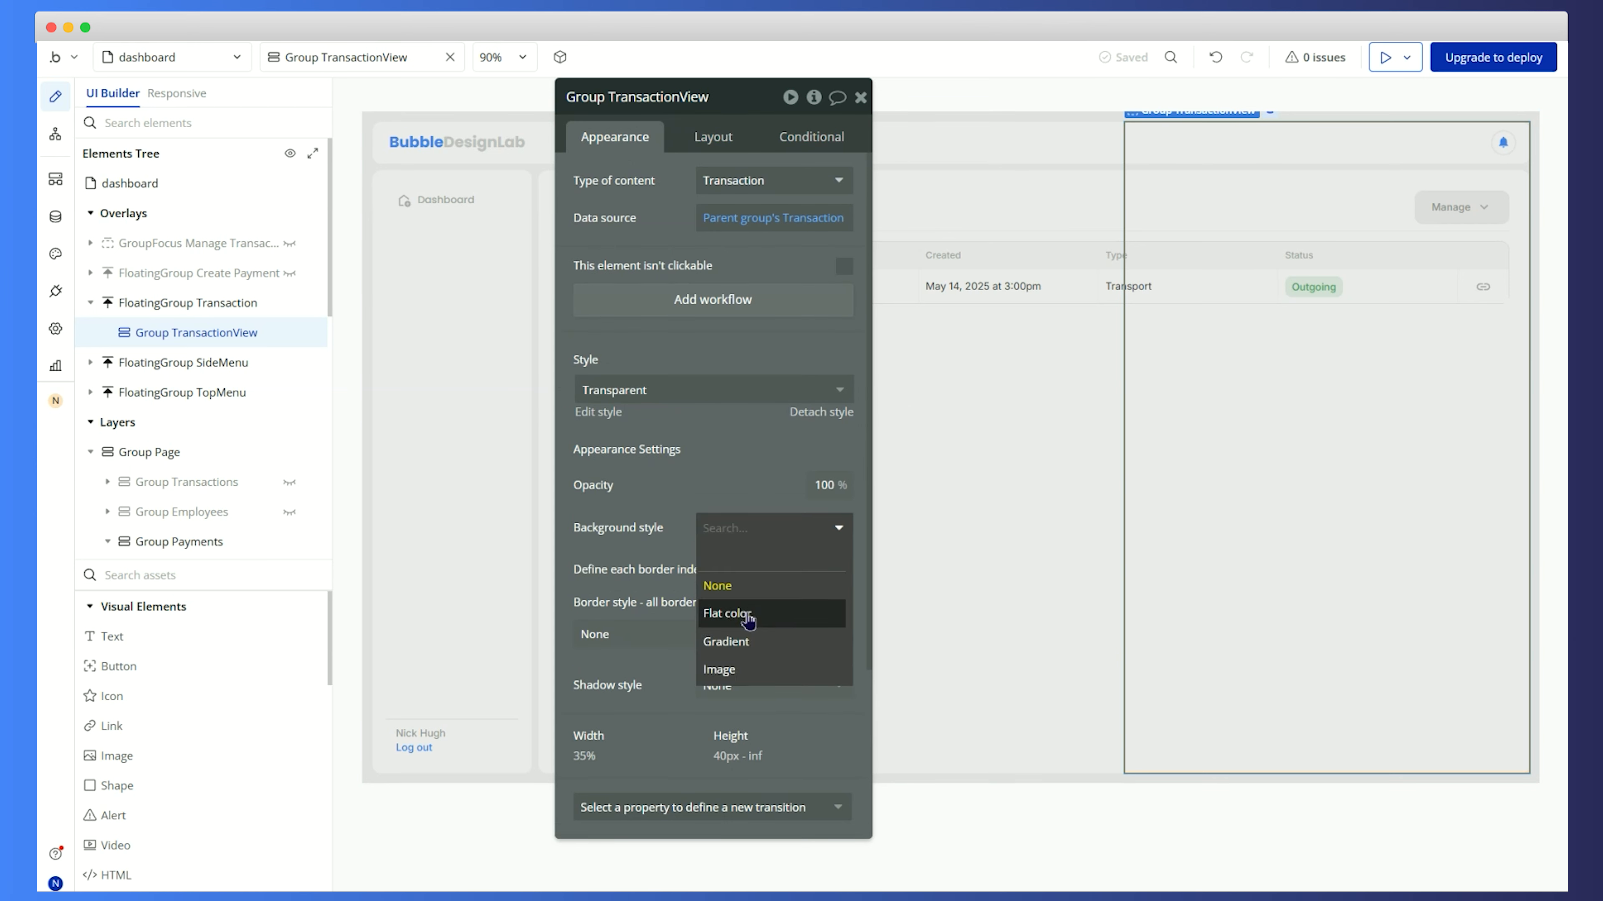
{"action": "left_click", "coordinate": [748, 616]}
{"action": "left_click", "coordinate": [740, 568]}
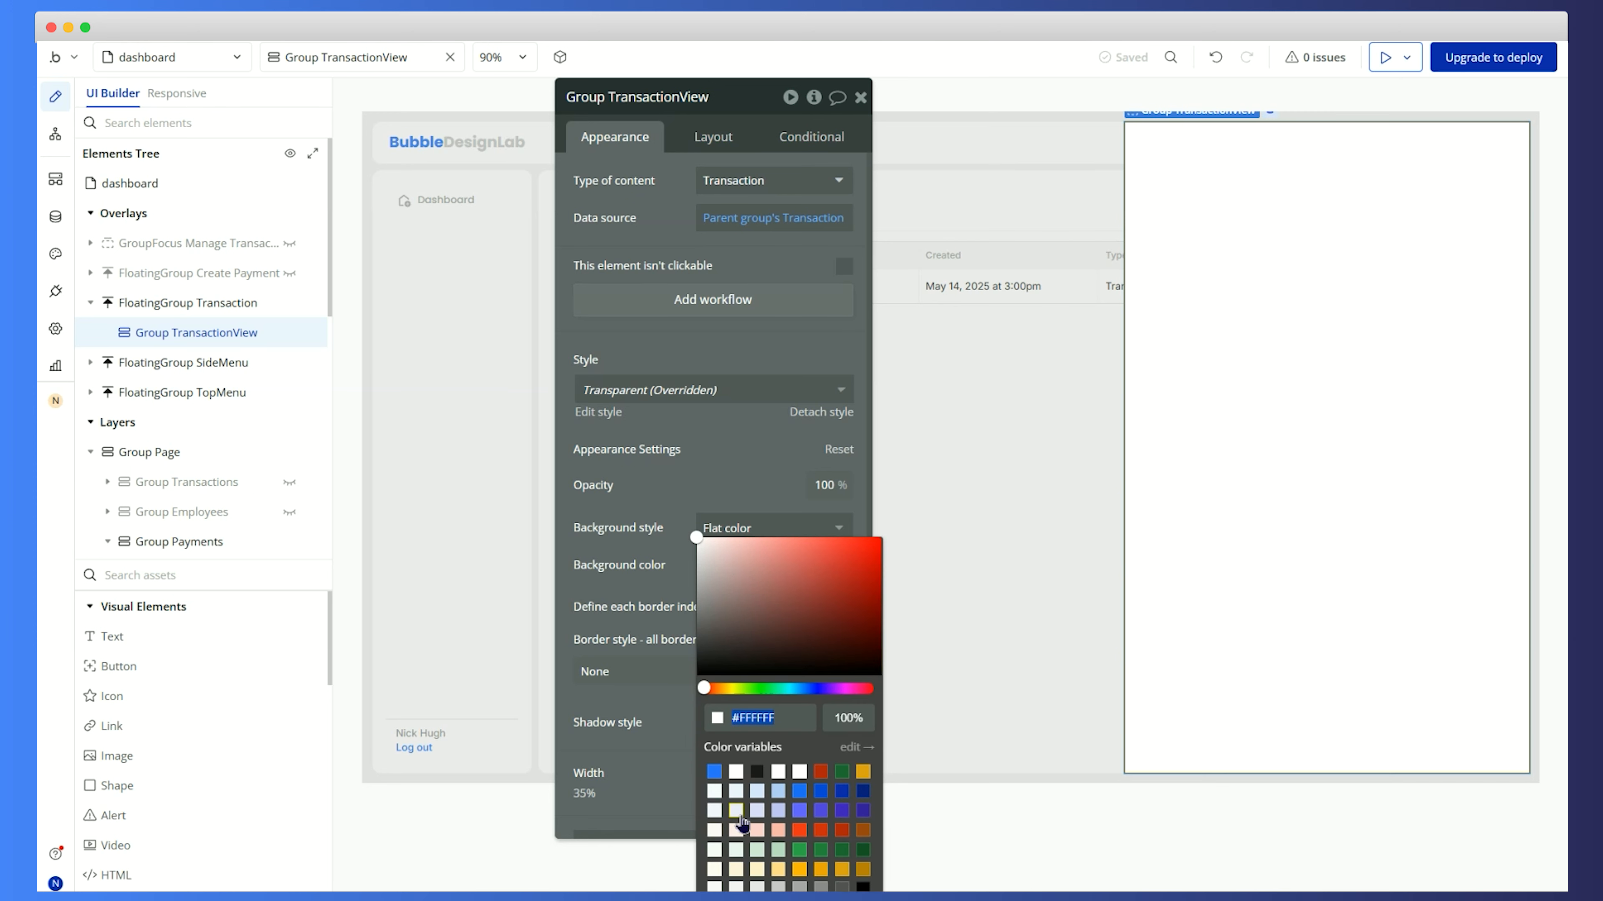
{"action": "type", "text": "F6F6F6"}
{"action": "key", "text": "Tab"}
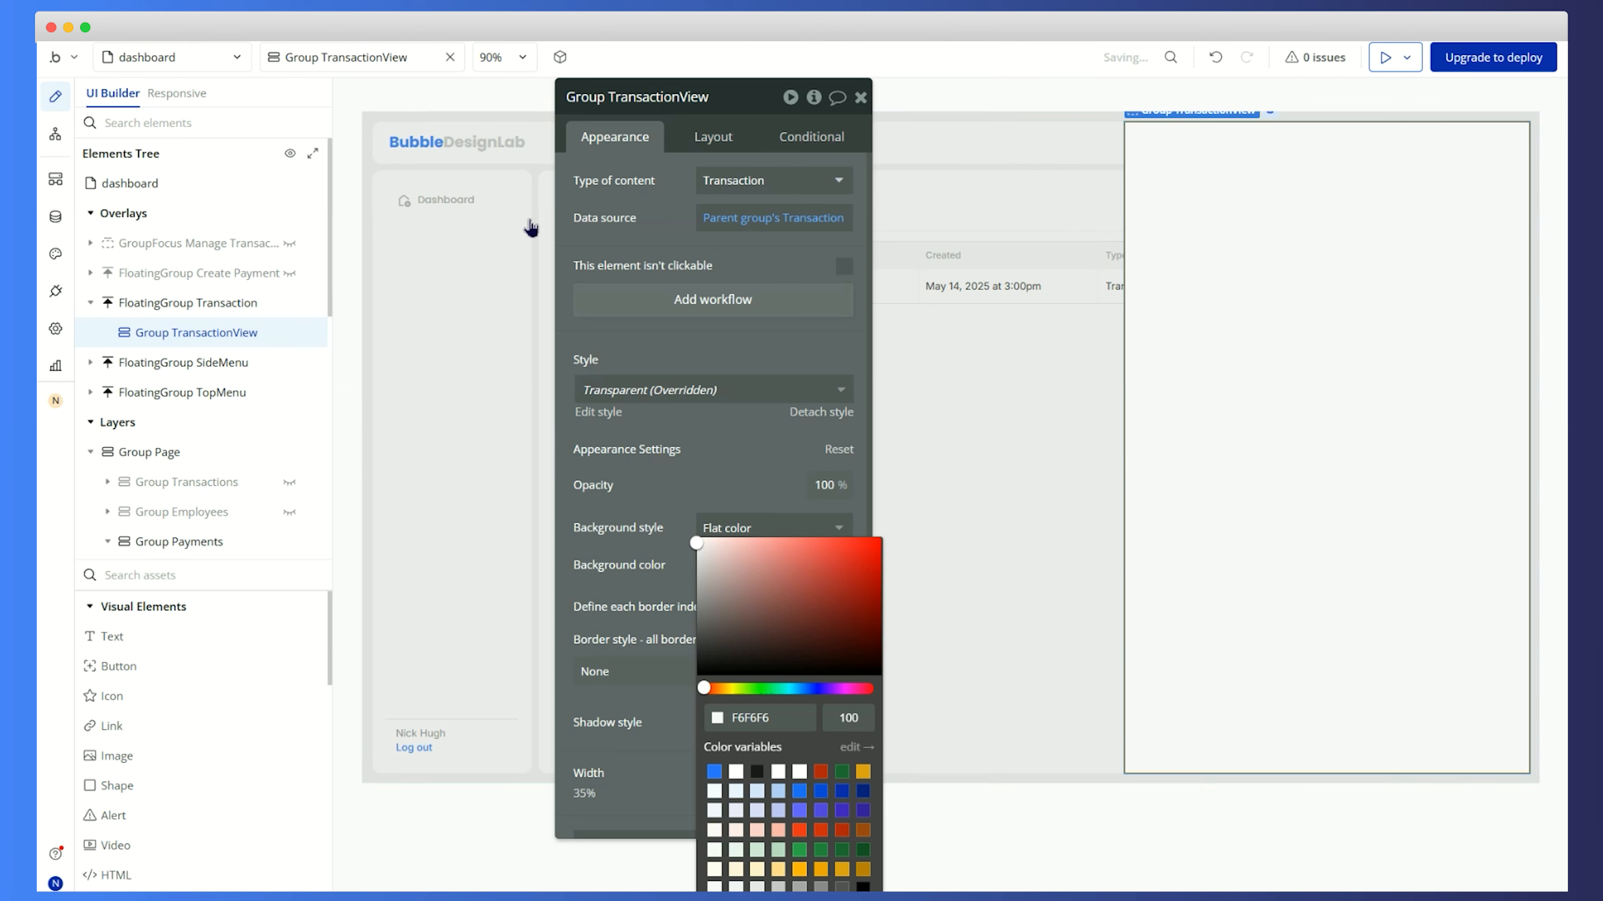
{"action": "left_click", "coordinate": [723, 441]}
{"action": "scroll", "coordinate": [727, 444], "scroll_direction": "down", "scroll_amount": 3}
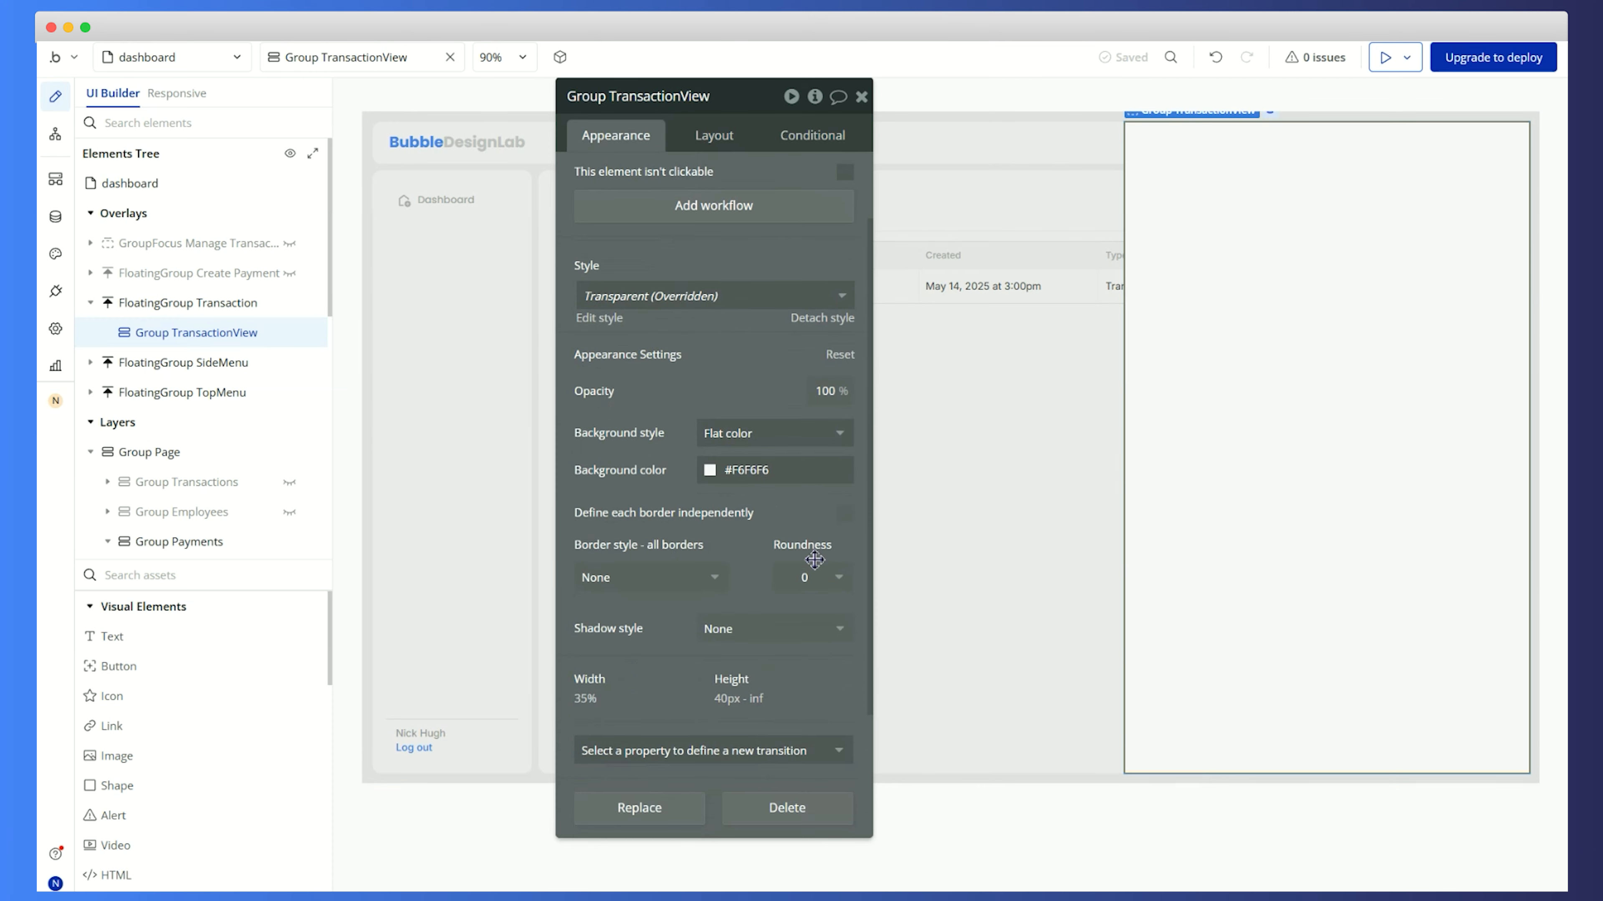
Set the corner roundness of Group TransactionView to 10
{"action": "left_click", "coordinate": [811, 577]}
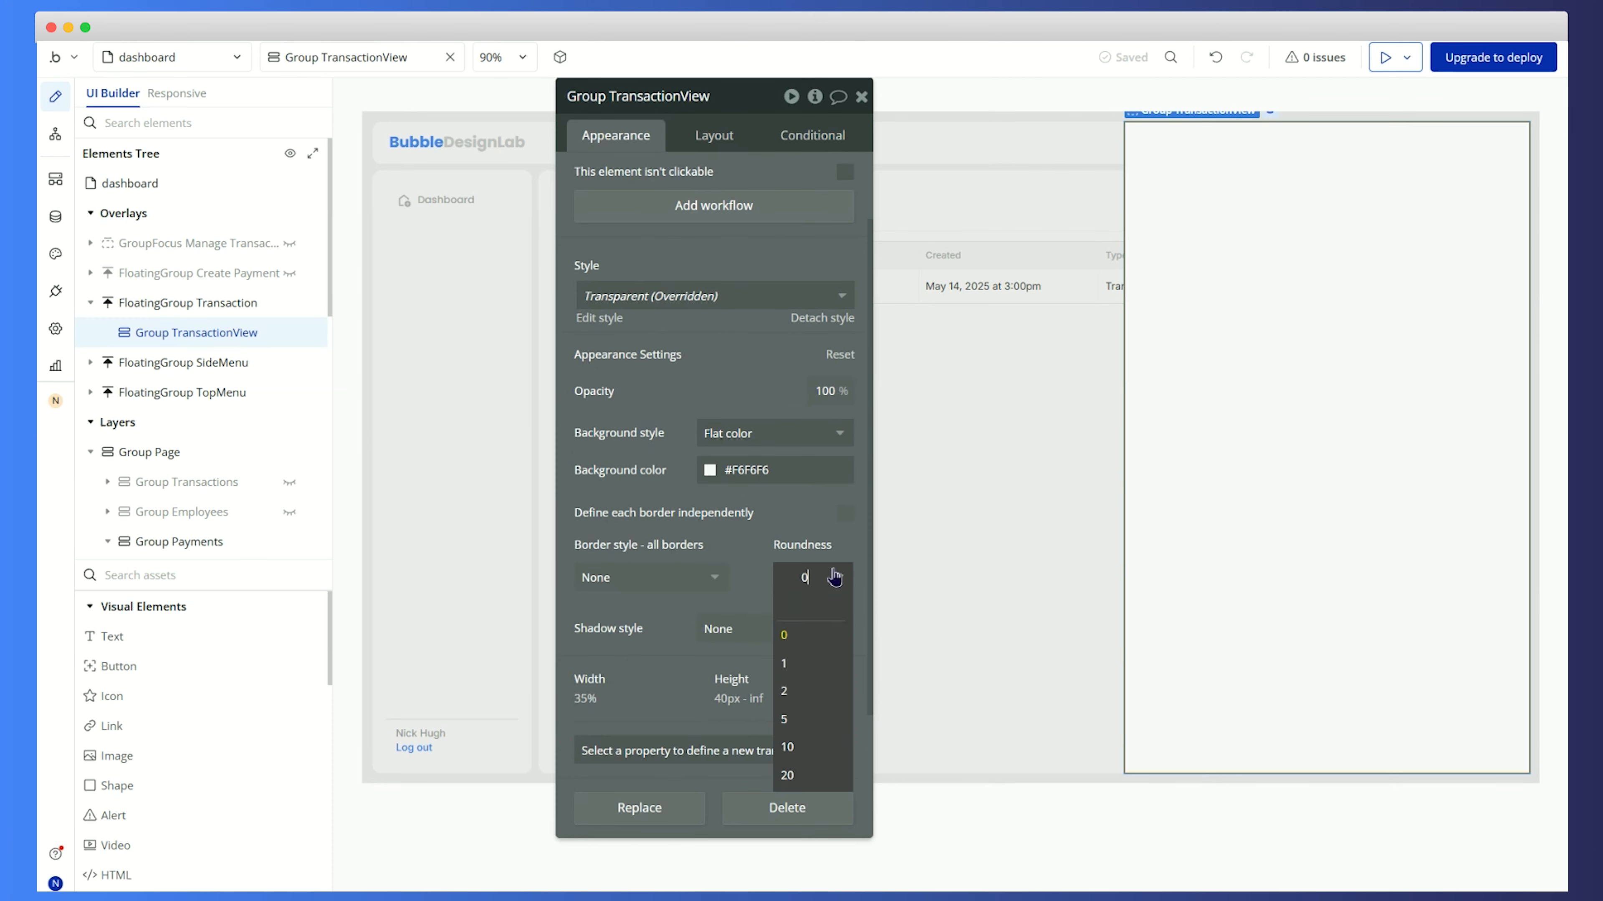
{"action": "left_click", "coordinate": [818, 751]}
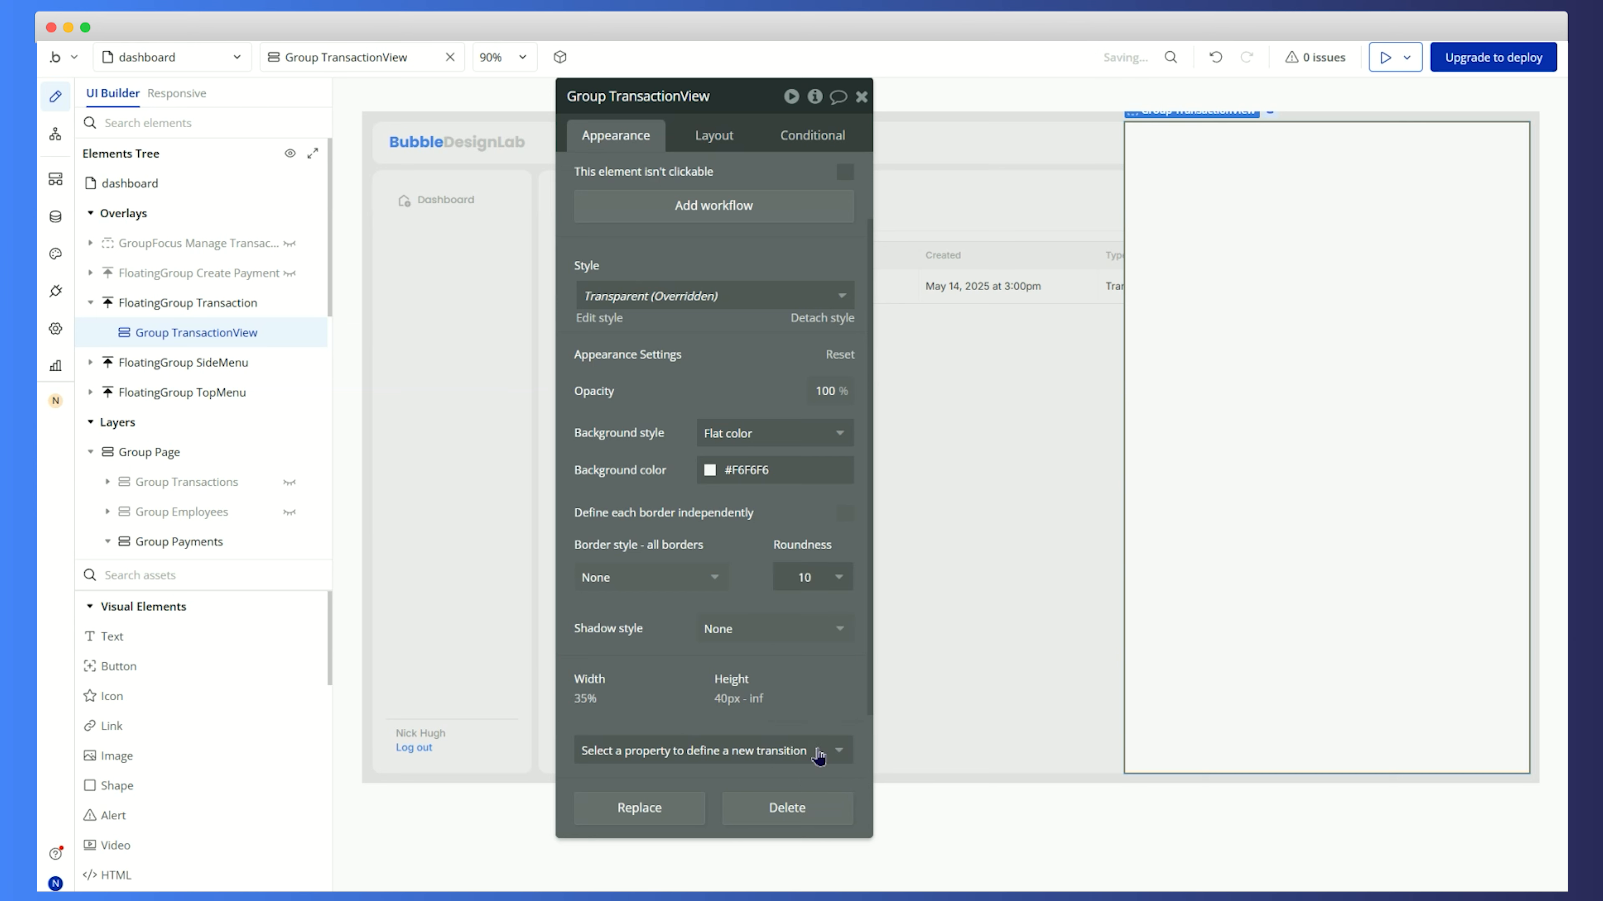
{"action": "left_click", "coordinate": [1035, 508]}
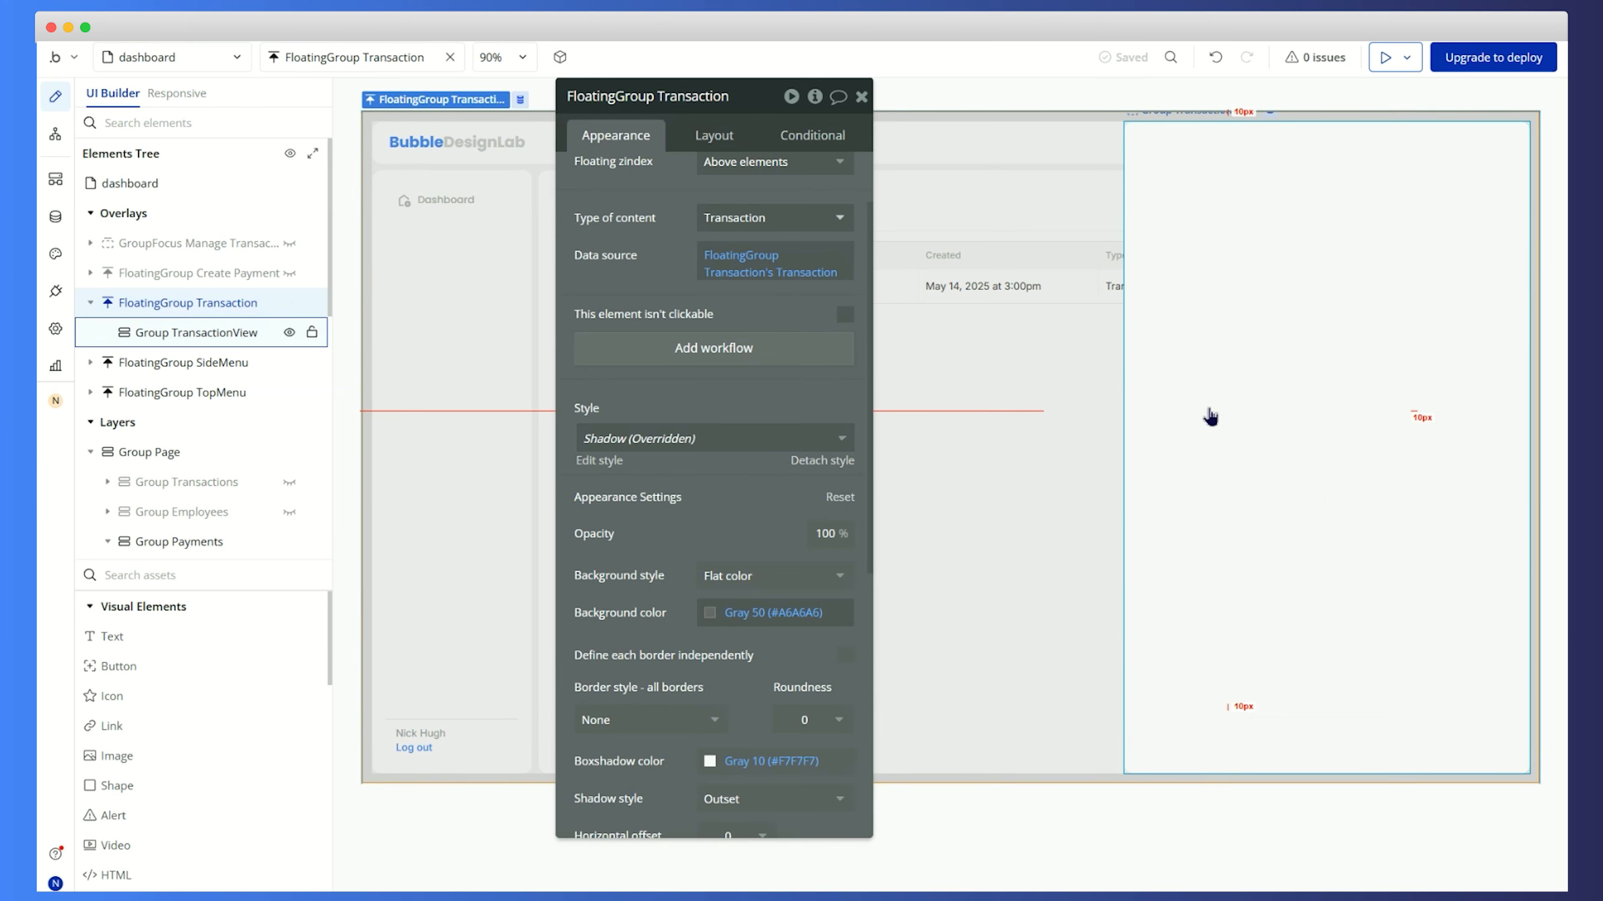
{"action": "left_click", "coordinate": [348, 159]}
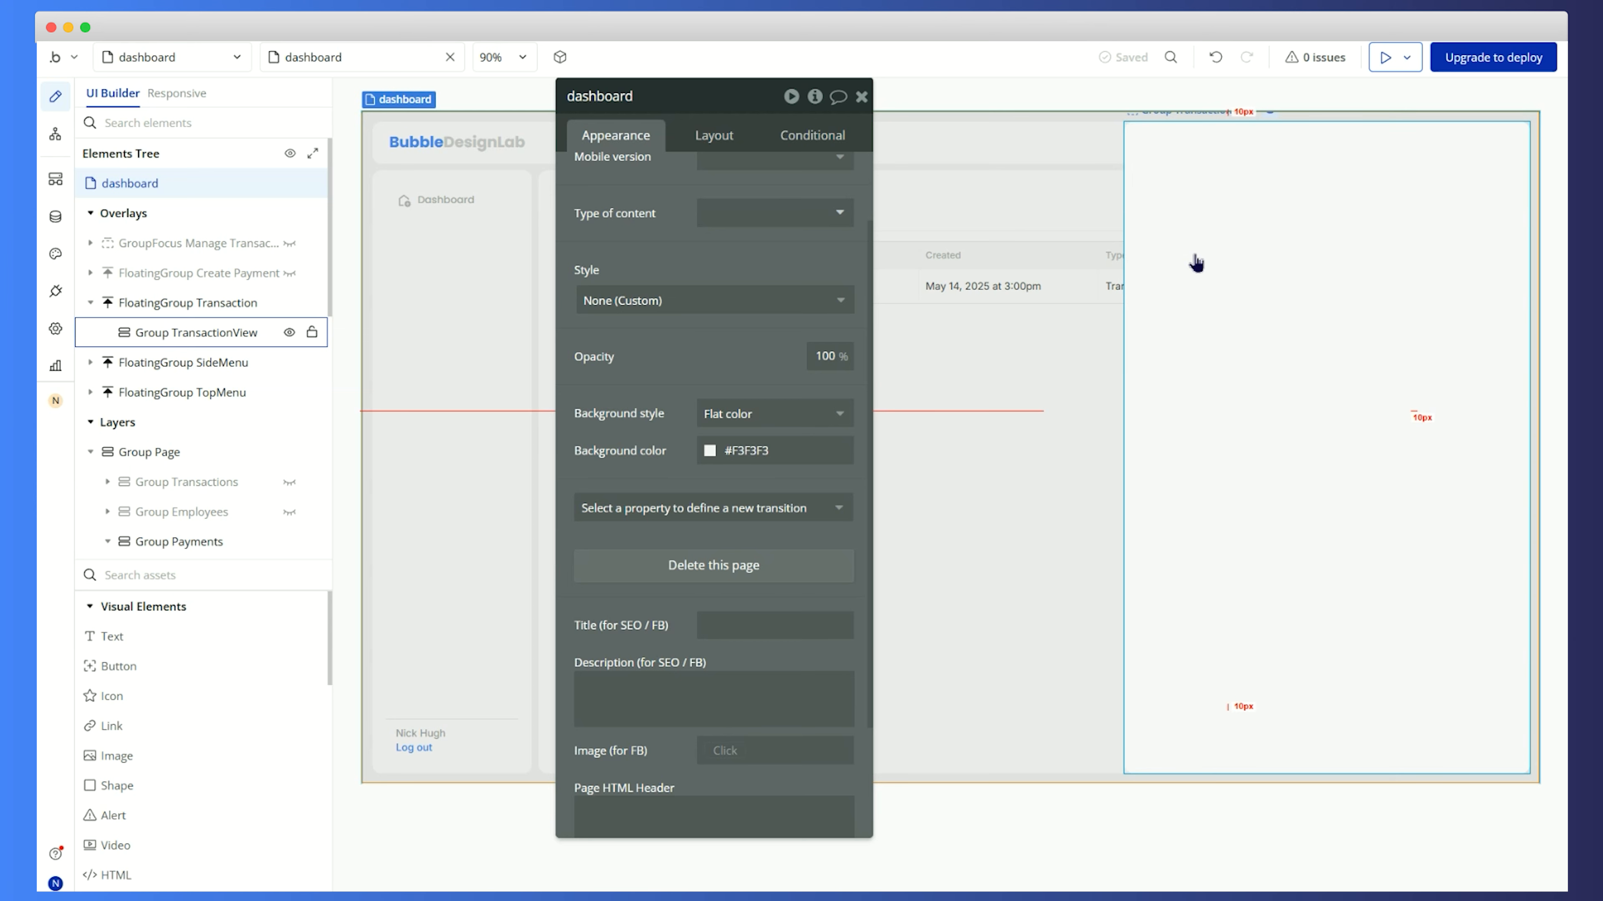
{"action": "left_click", "coordinate": [1216, 251]}
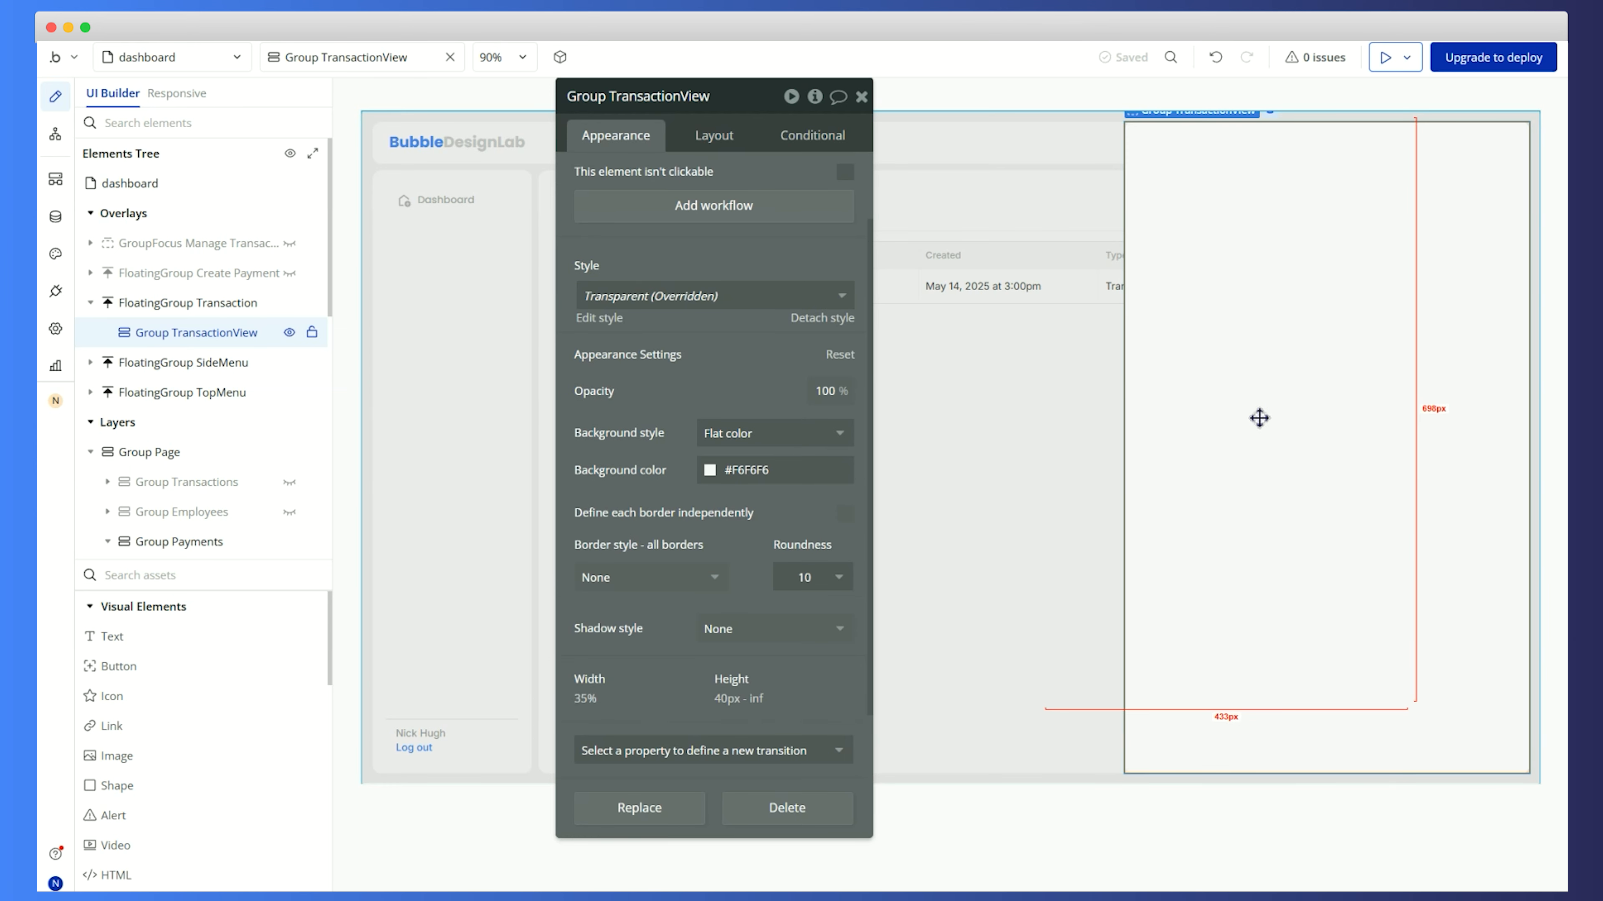
{"action": "left_click", "coordinate": [1189, 806]}
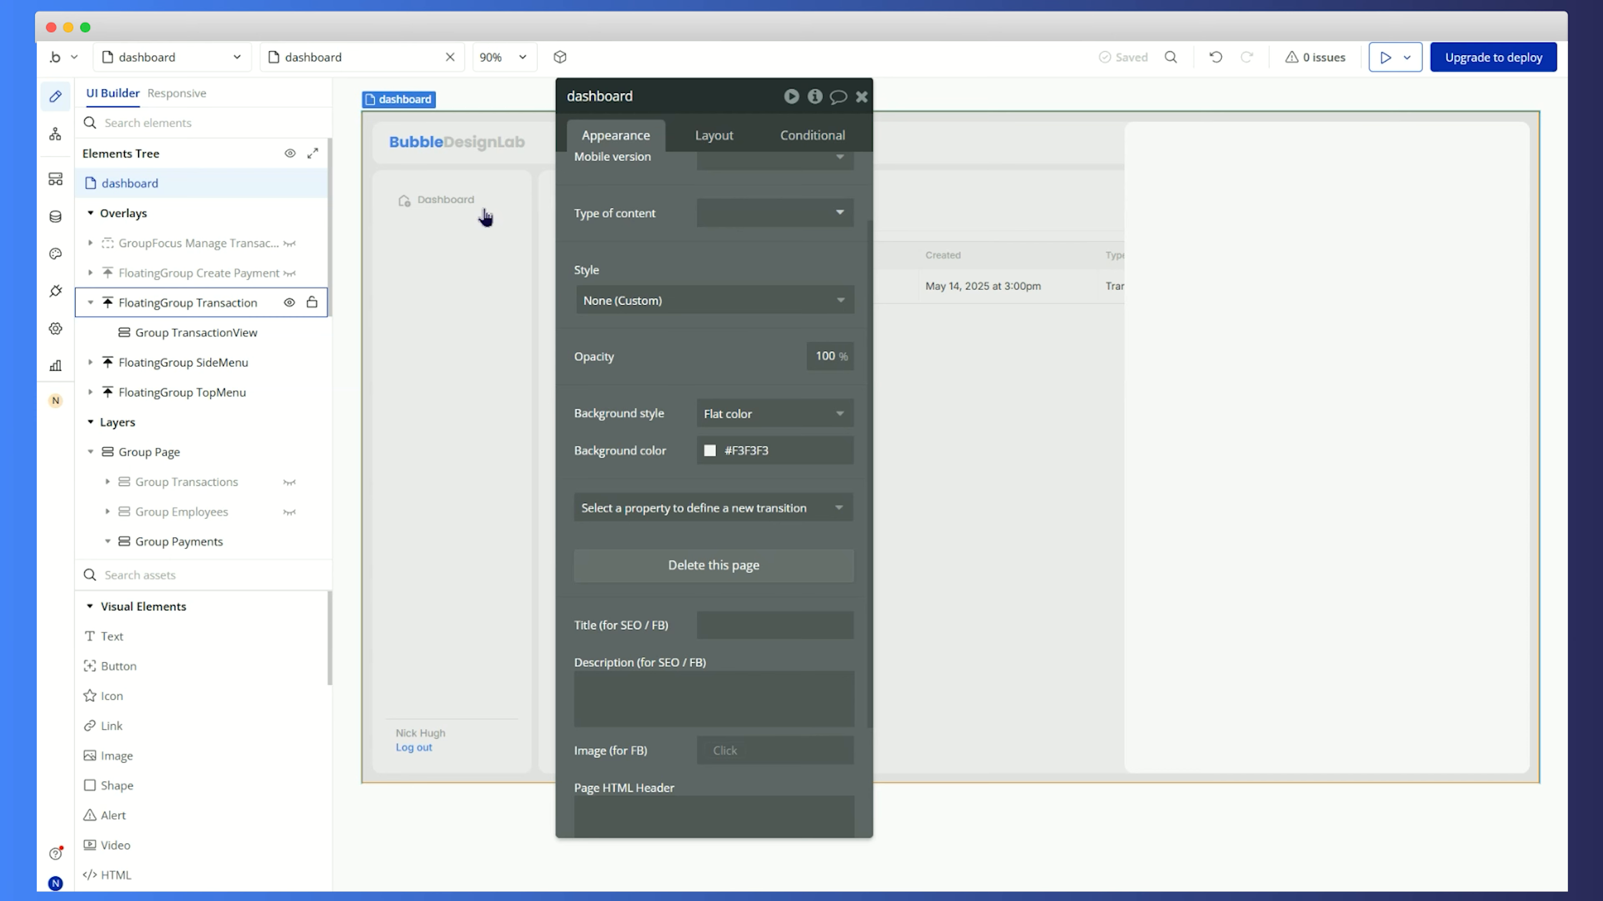
Set the top, bottom, left and right padding of Group TransactionView to 12 px each
{"action": "left_click", "coordinate": [1345, 340]}
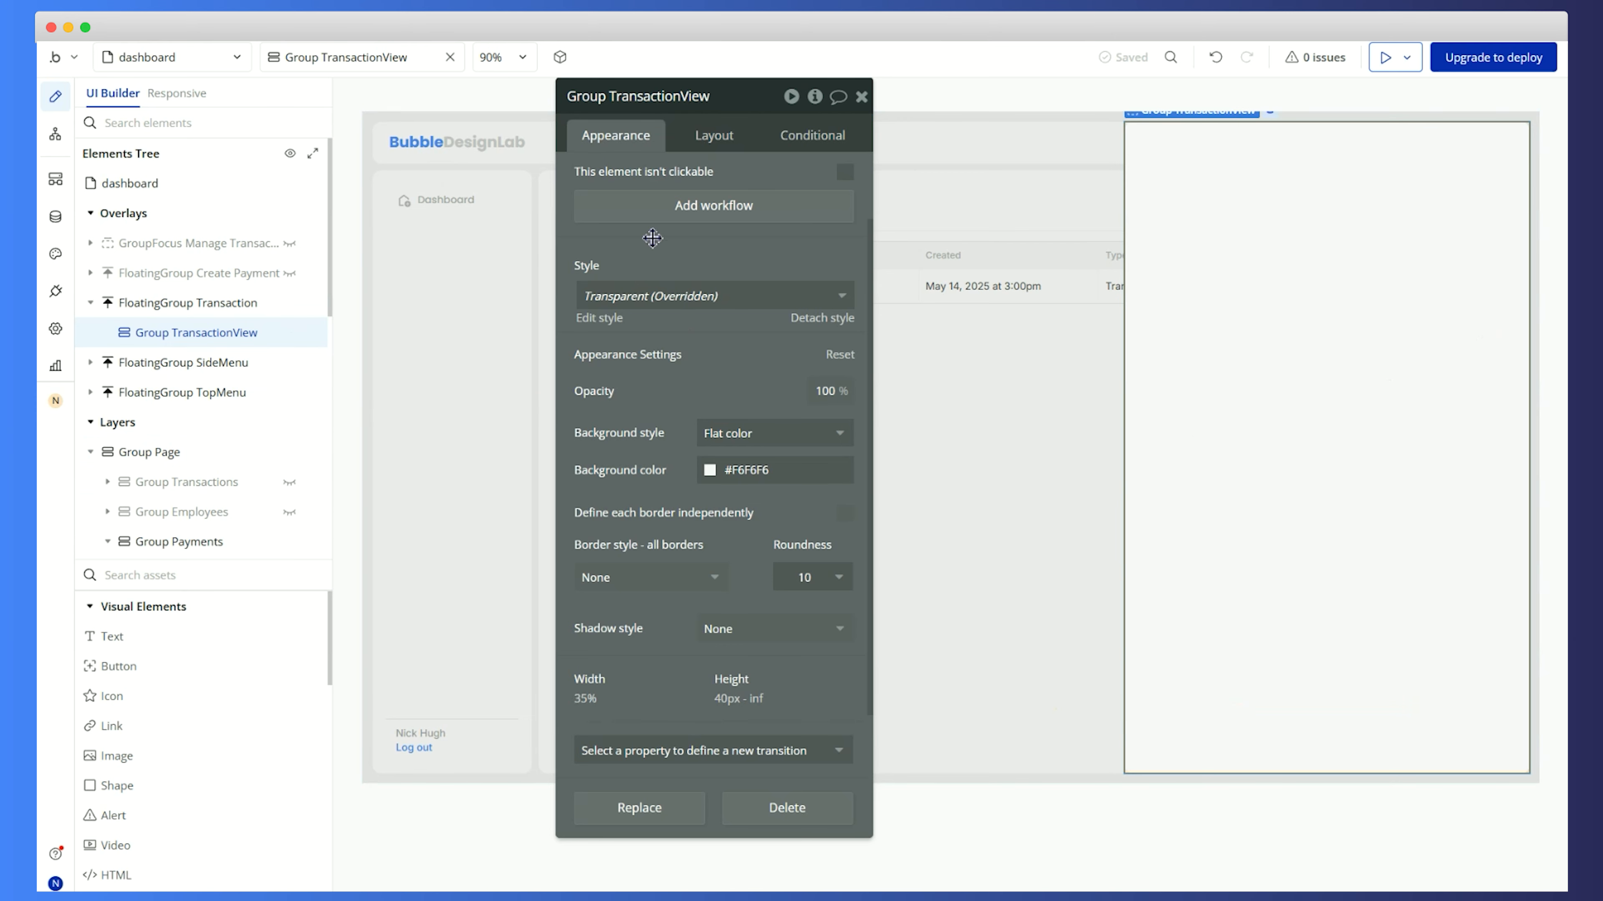
{"action": "left_click", "coordinate": [714, 134]}
{"action": "left_click", "coordinate": [628, 816]}
{"action": "type", "text": "12"}
{"action": "left_click", "coordinate": [659, 813]}
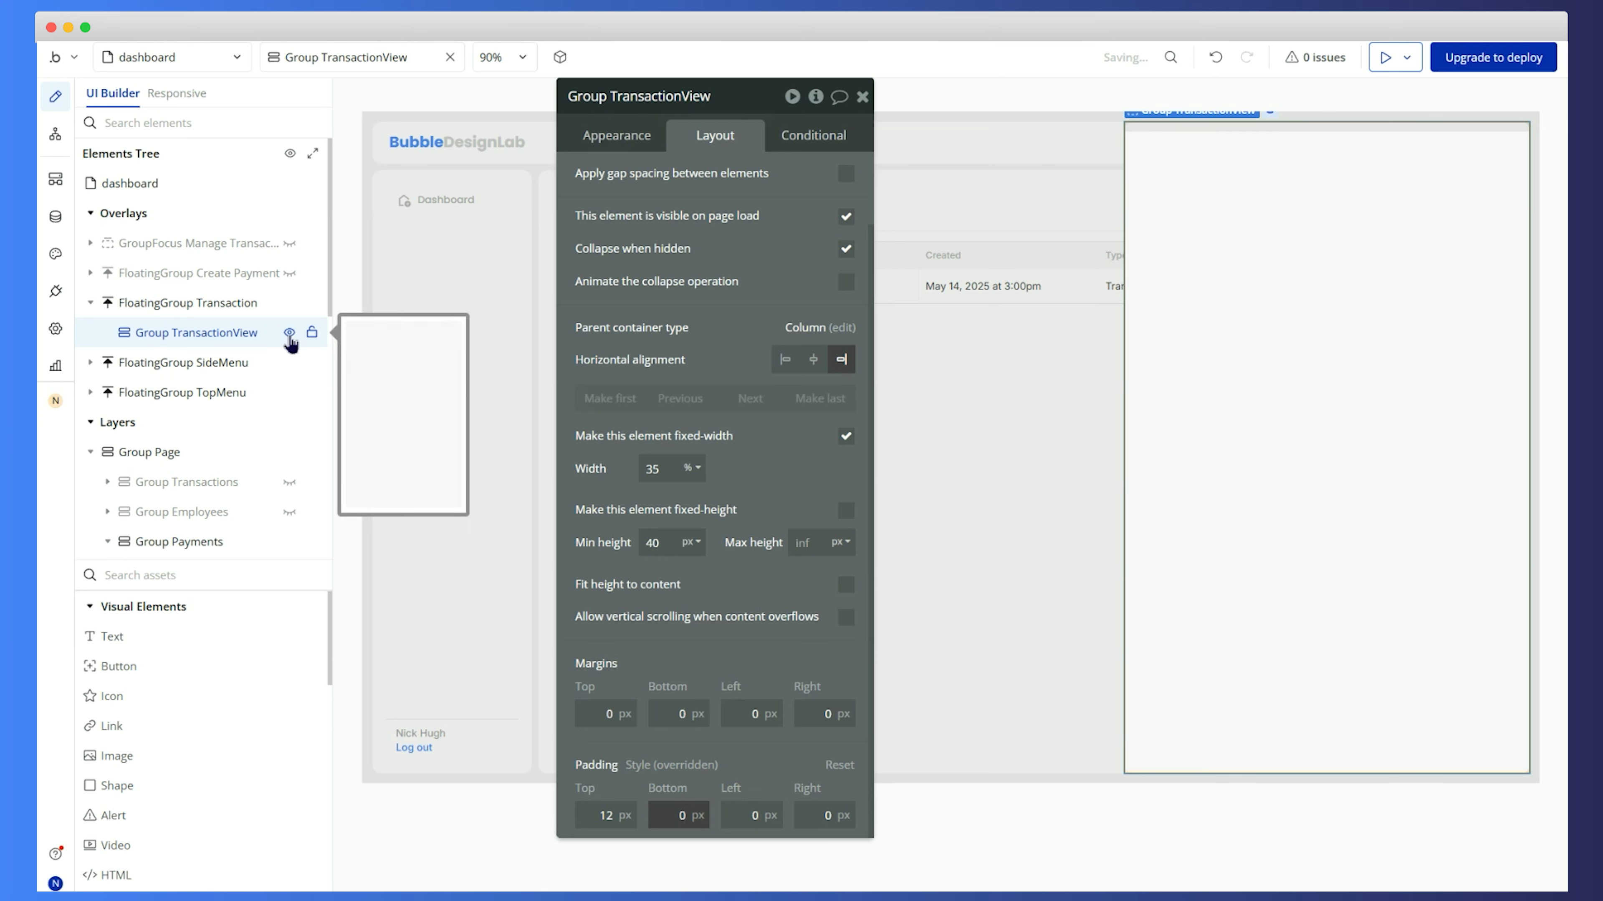
{"action": "type", "text": "12"}
{"action": "left_click", "coordinate": [751, 815]}
{"action": "type", "text": "12"}
{"action": "left_click", "coordinate": [832, 815]}
{"action": "type", "text": "12"}
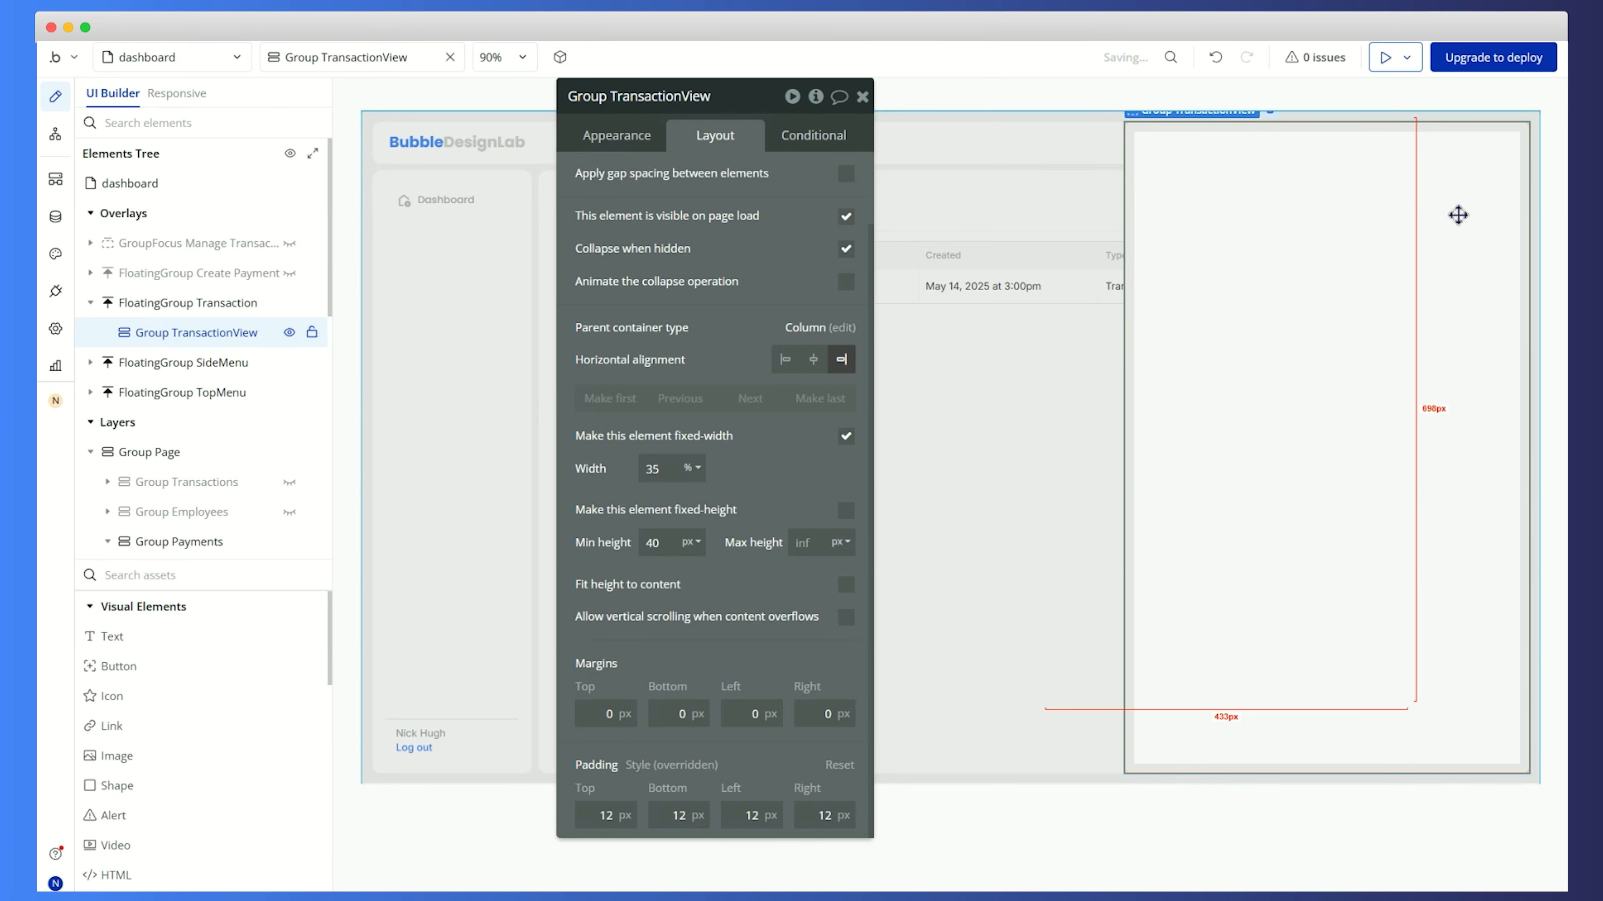
Set the padding of Group TransactionView to 16 px on all four sides
{"action": "left_click", "coordinate": [600, 819]}
{"action": "type", "text": "16"}
{"action": "left_click", "coordinate": [680, 820]}
{"action": "type", "text": "16"}
{"action": "left_click", "coordinate": [750, 820]}
{"action": "type", "text": "16"}
{"action": "left_click", "coordinate": [812, 828]}
{"action": "type", "text": "16"}
{"action": "key", "text": "Escape"}
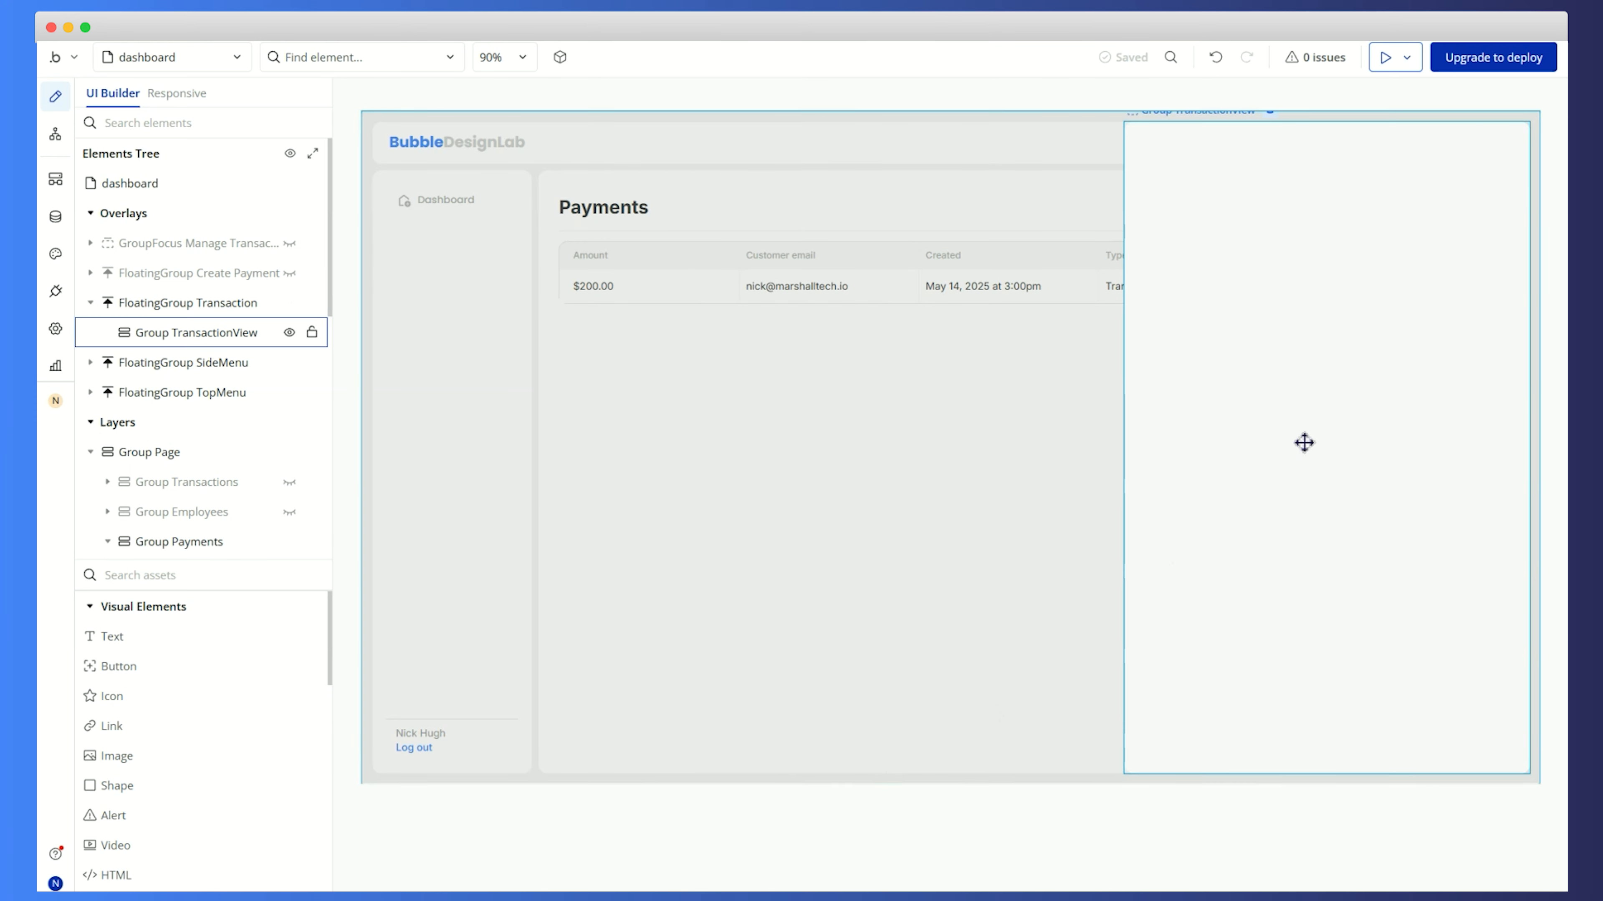
{"action": "double_click", "coordinate": [1304, 442]}
{"action": "scroll", "coordinate": [776, 783], "scroll_direction": "down", "scroll_amount": 2}
{"action": "left_click", "coordinate": [828, 815]}
{"action": "type", "text": "16"}
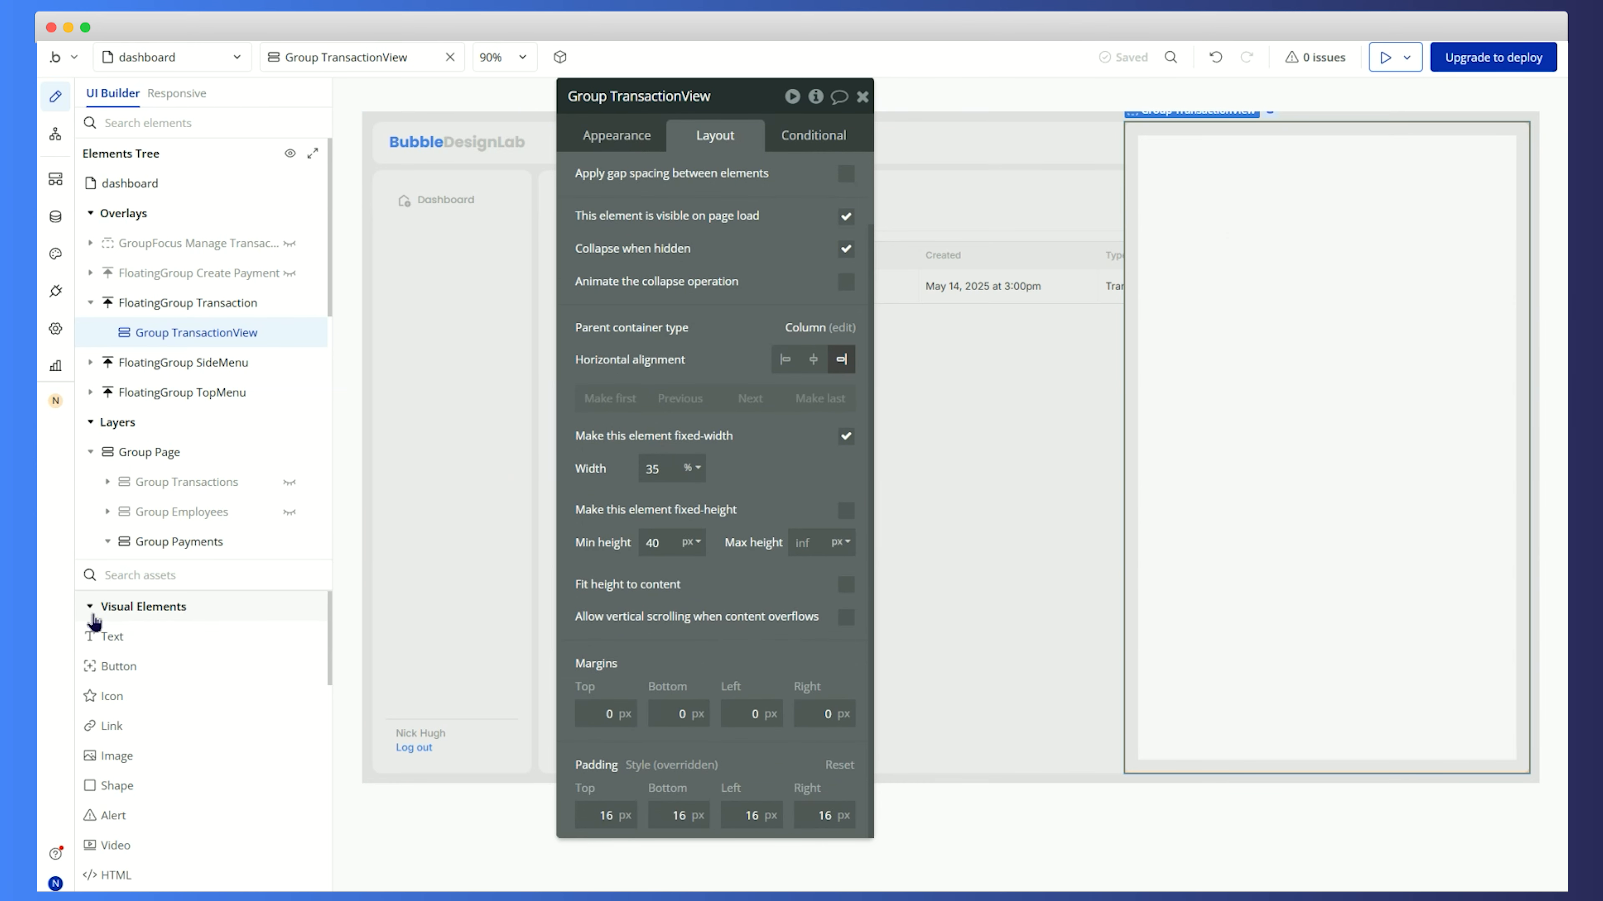
Add a text element reading "View Transaction" to Group TransactionView, with an 18px font size and 700 (Bold) weight
{"action": "left_click", "coordinate": [114, 638]}
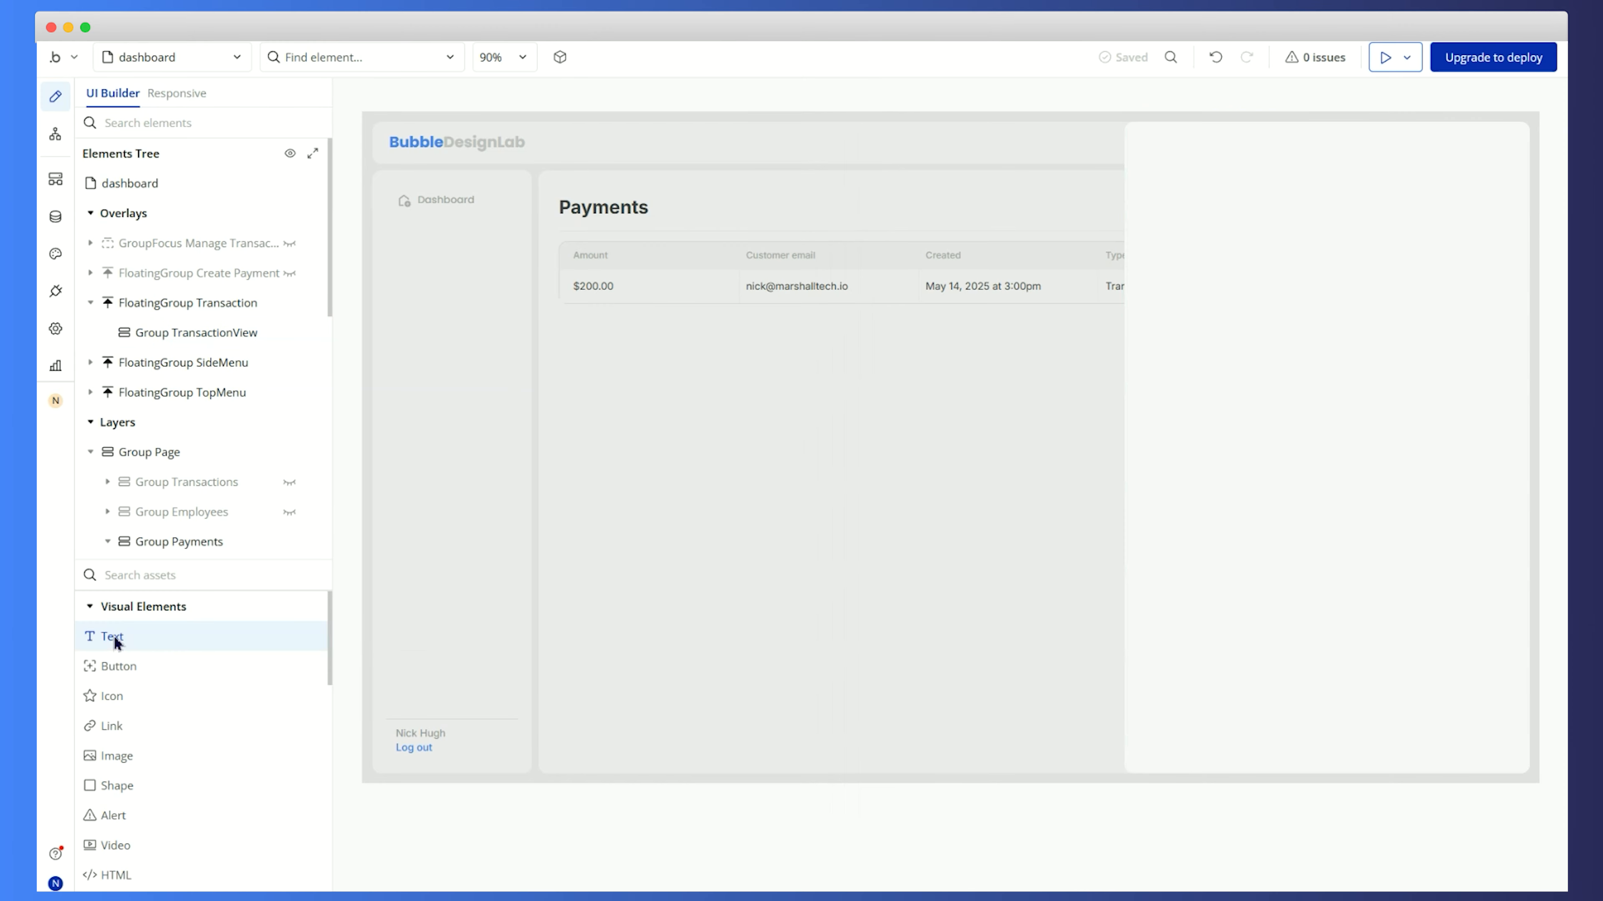
{"action": "left_click", "coordinate": [1281, 257]}
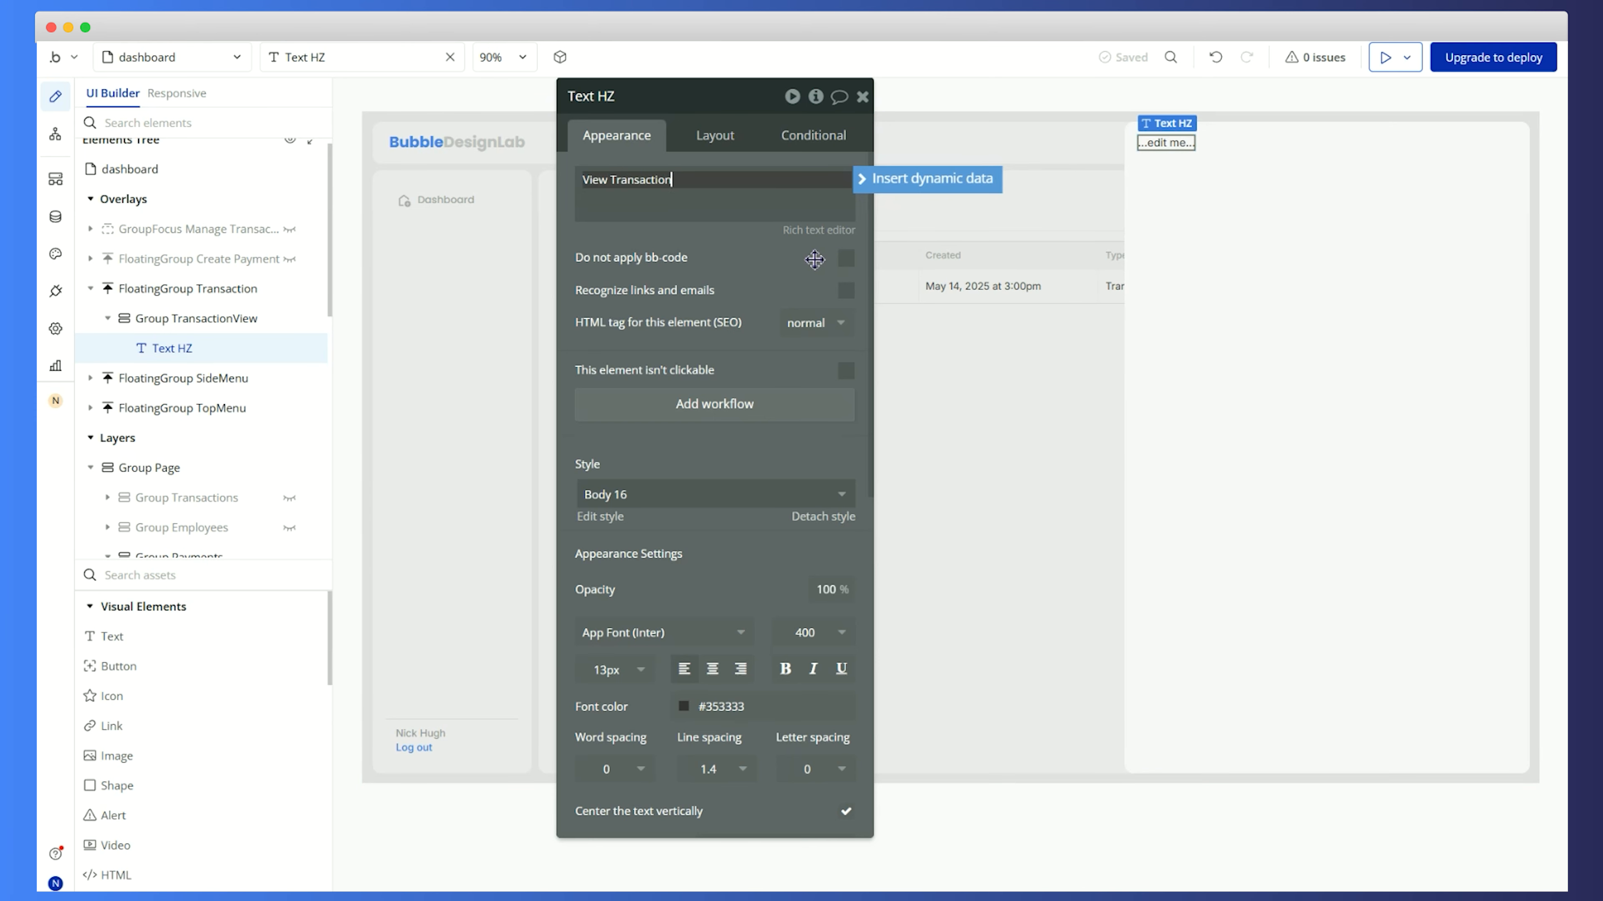
{"action": "left_click", "coordinate": [607, 671]}
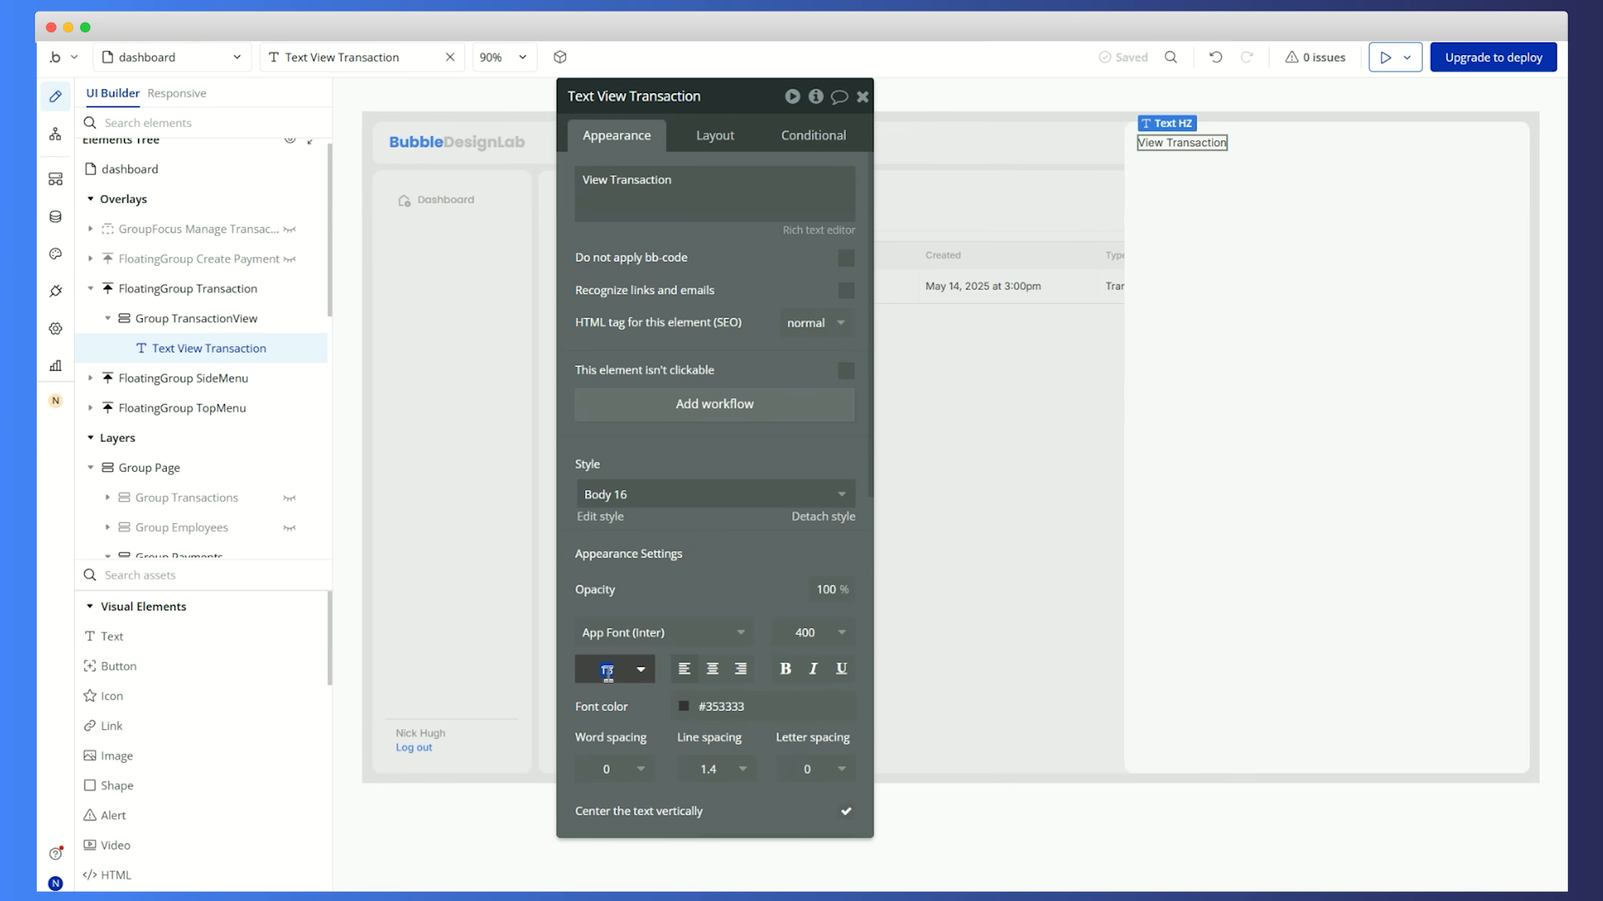
{"action": "type", "text": "16"}
{"action": "key", "text": "Return"}
{"action": "left_click", "coordinate": [607, 673]}
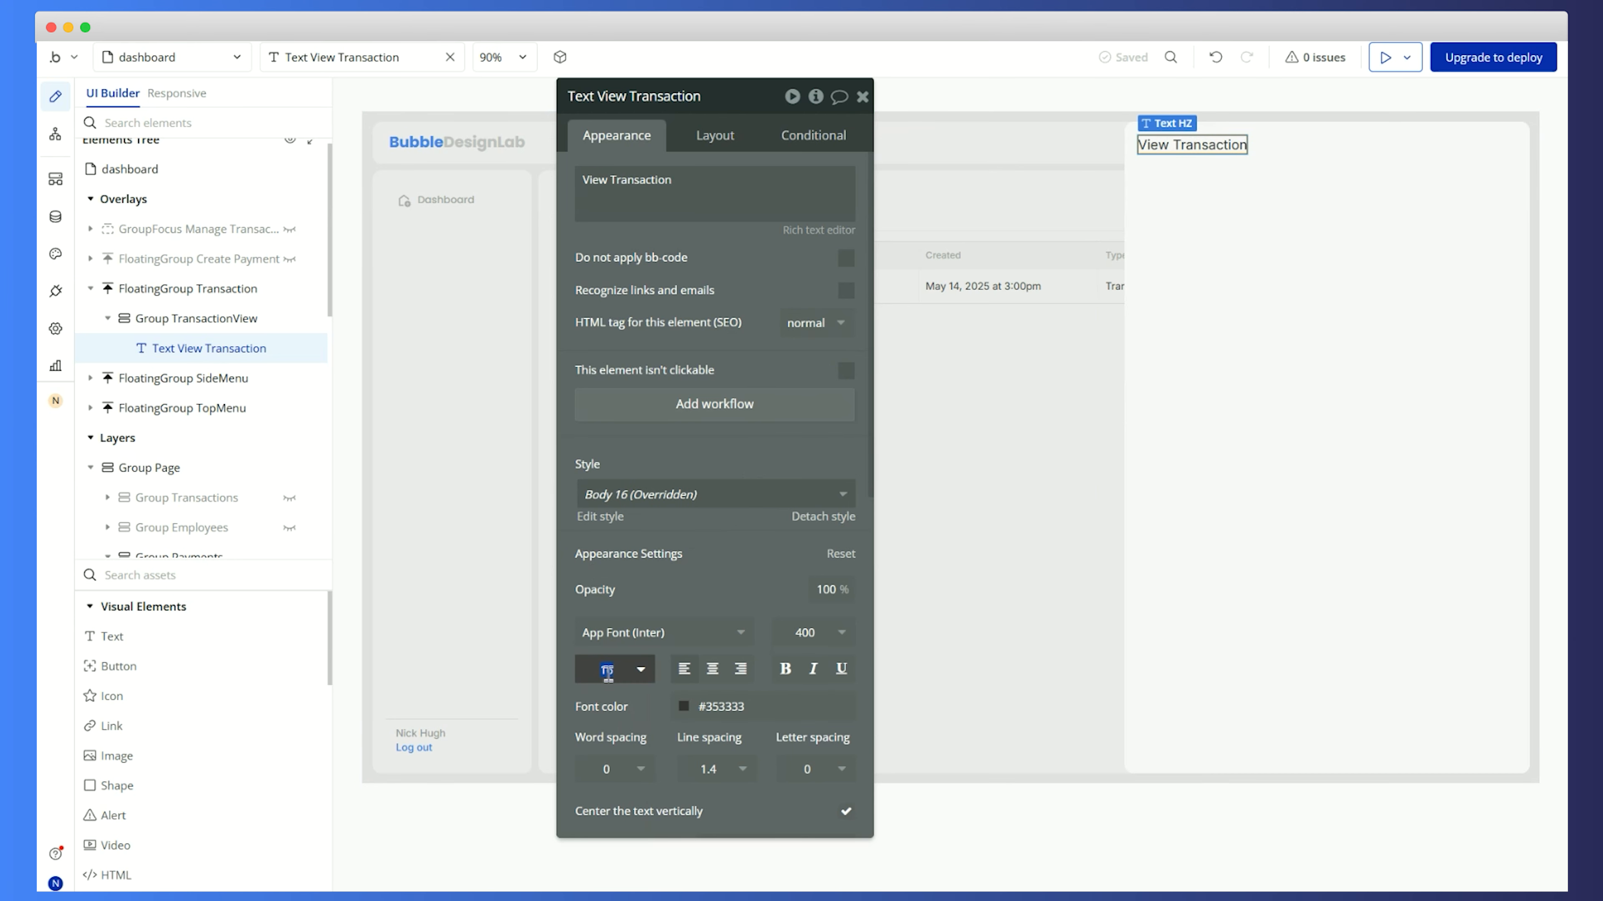
{"action": "type", "text": "18"}
{"action": "key", "text": "Return"}
{"action": "left_click", "coordinate": [816, 633]}
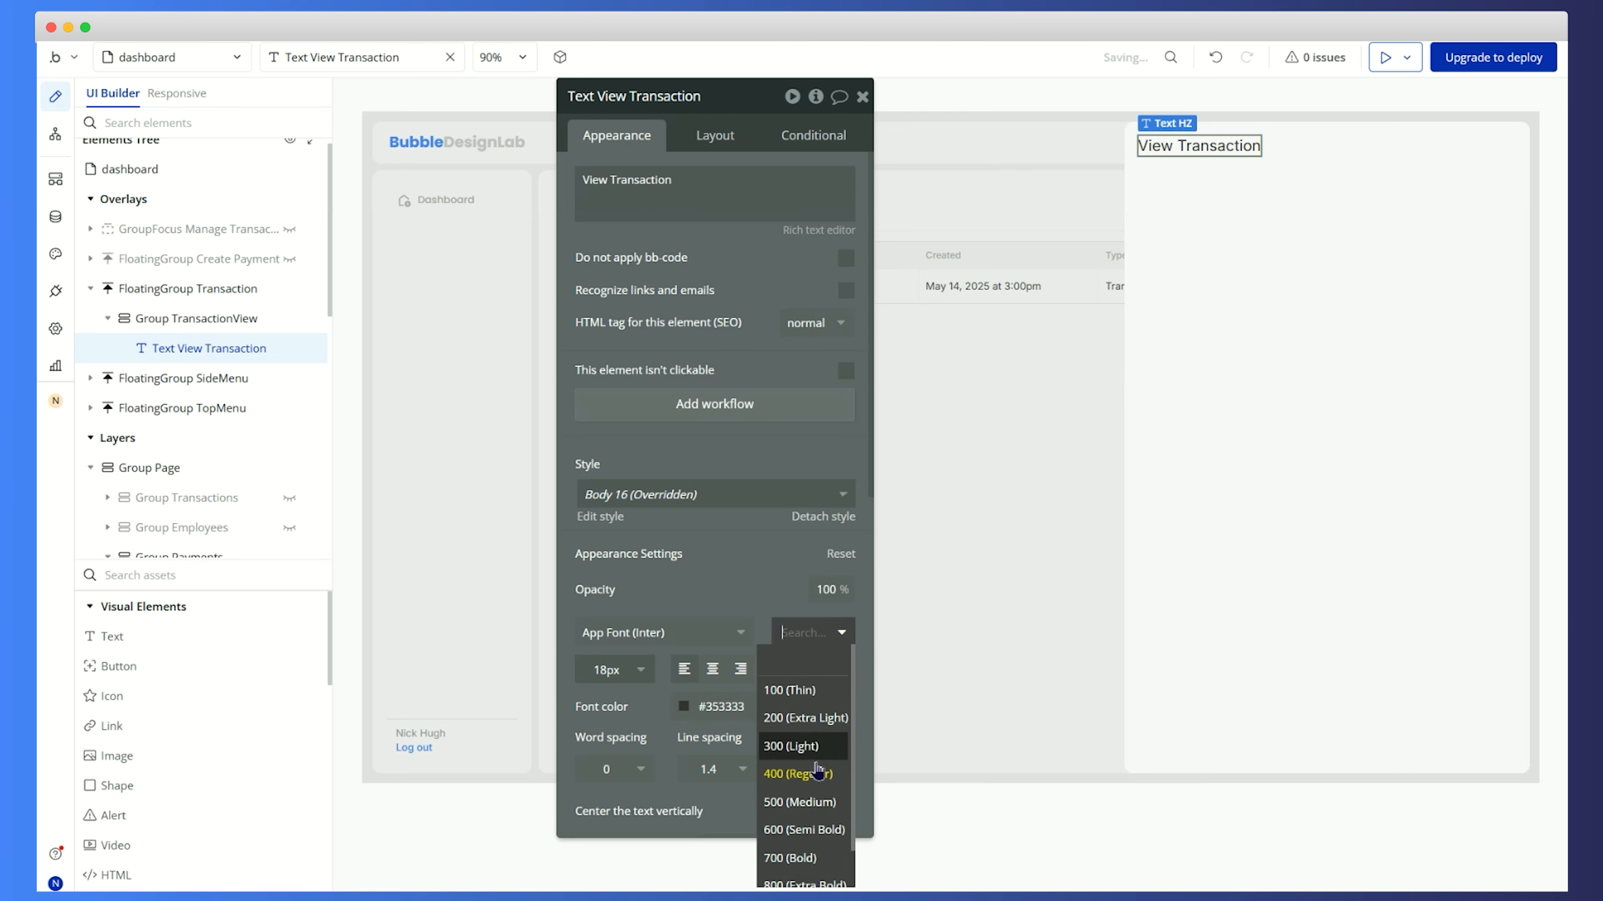
{"action": "left_click", "coordinate": [813, 856]}
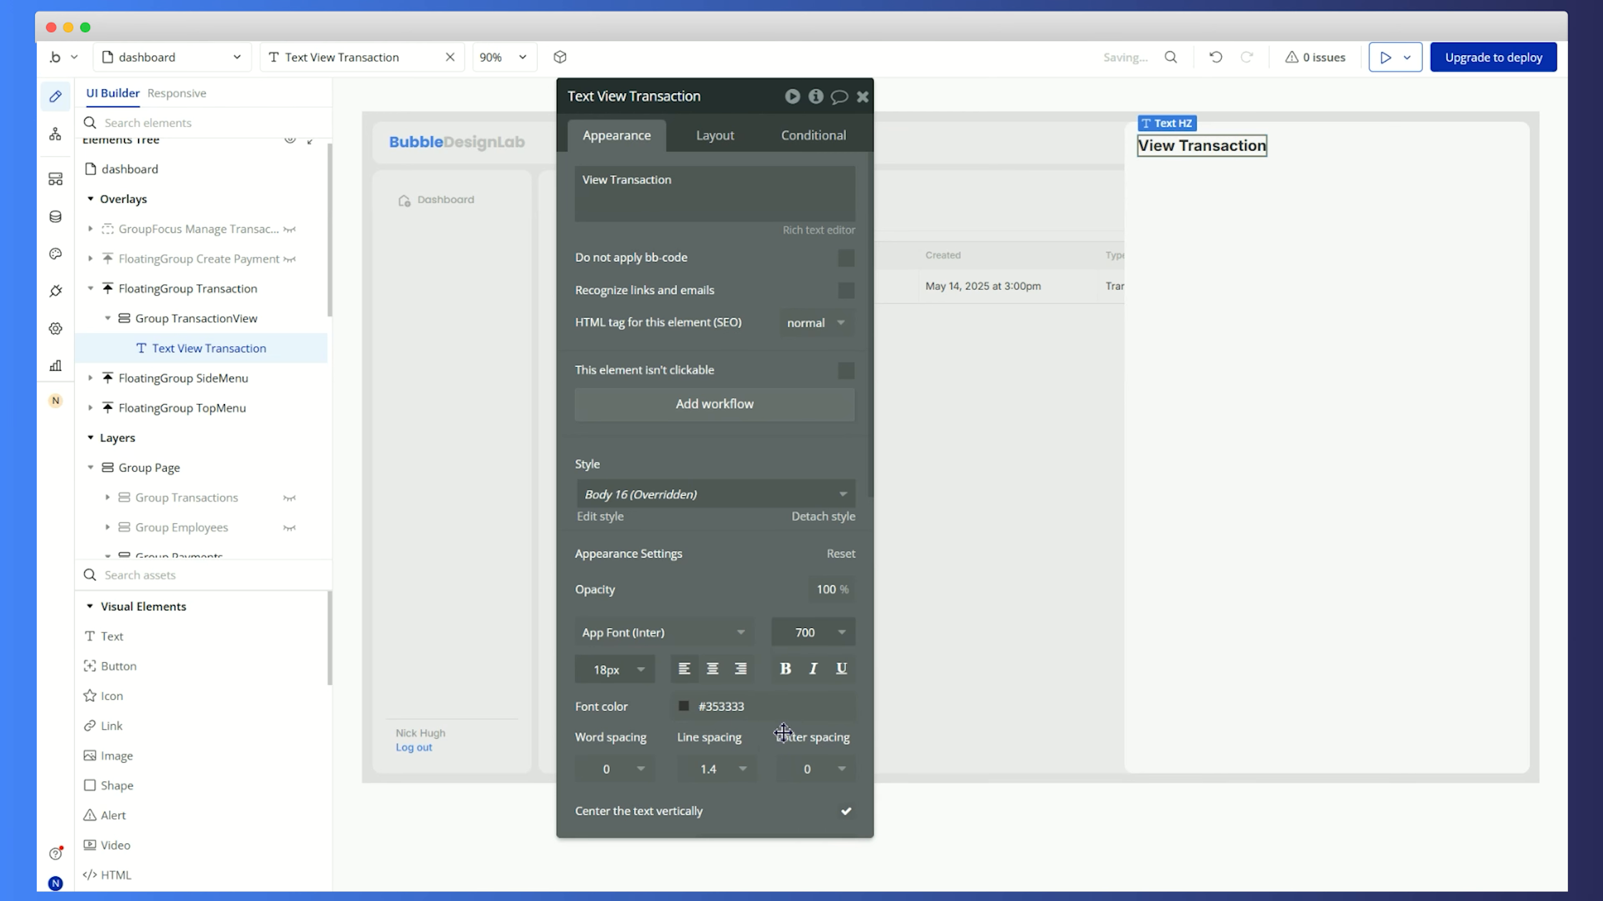
{"action": "left_click", "coordinate": [729, 708]}
Turn off fit width to content for the View Transaction text
{"action": "left_click", "coordinate": [713, 134]}
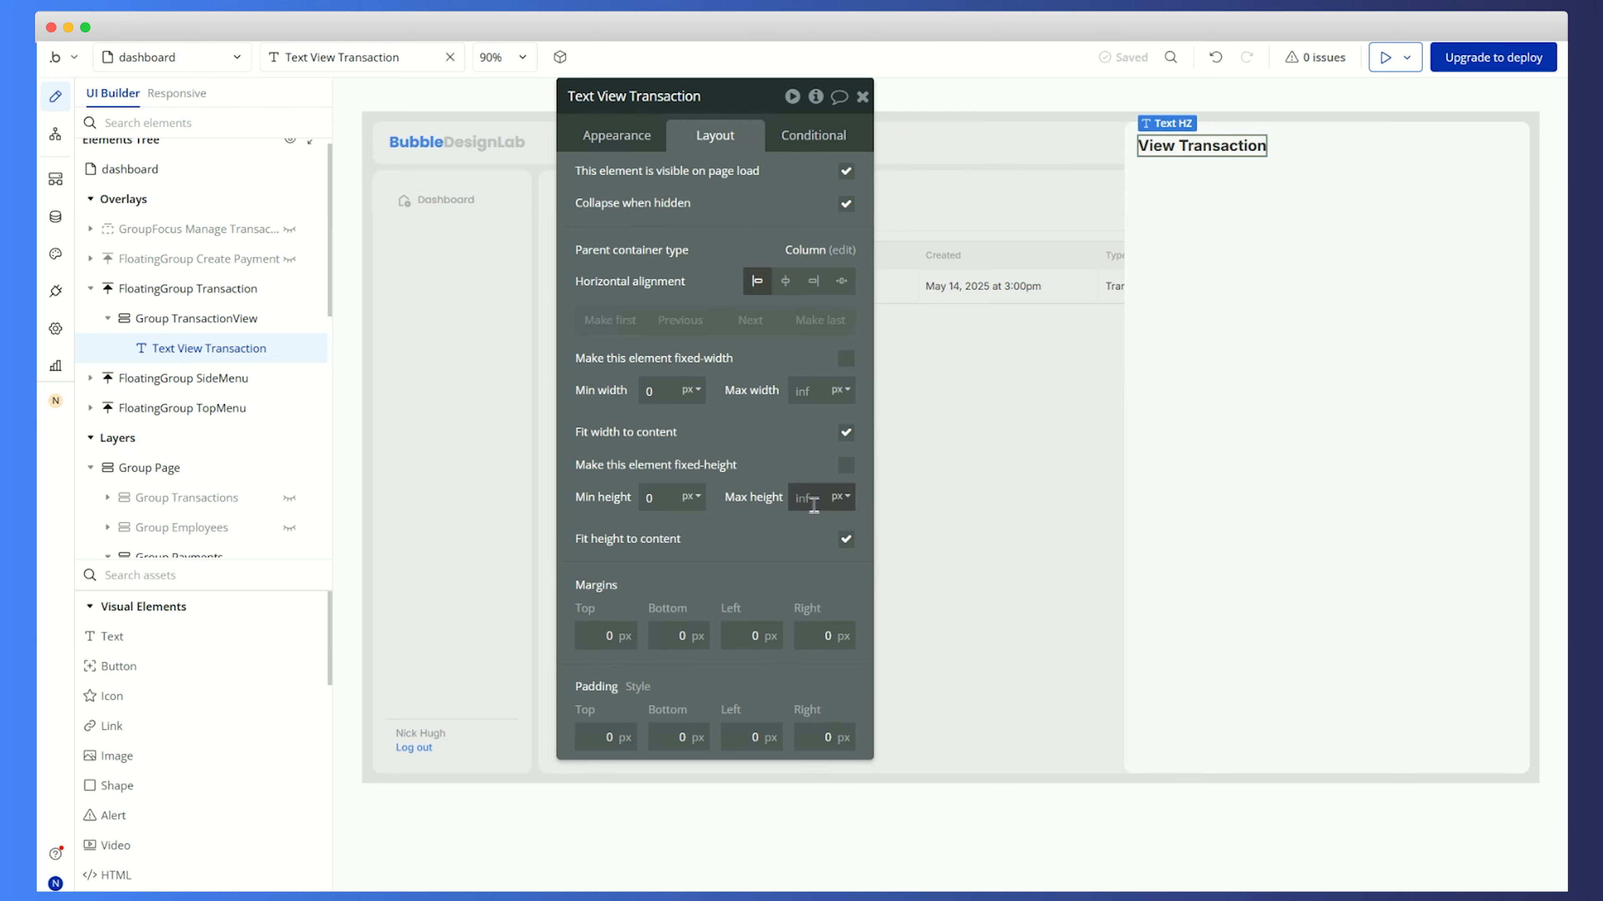
{"action": "left_click", "coordinate": [849, 436]}
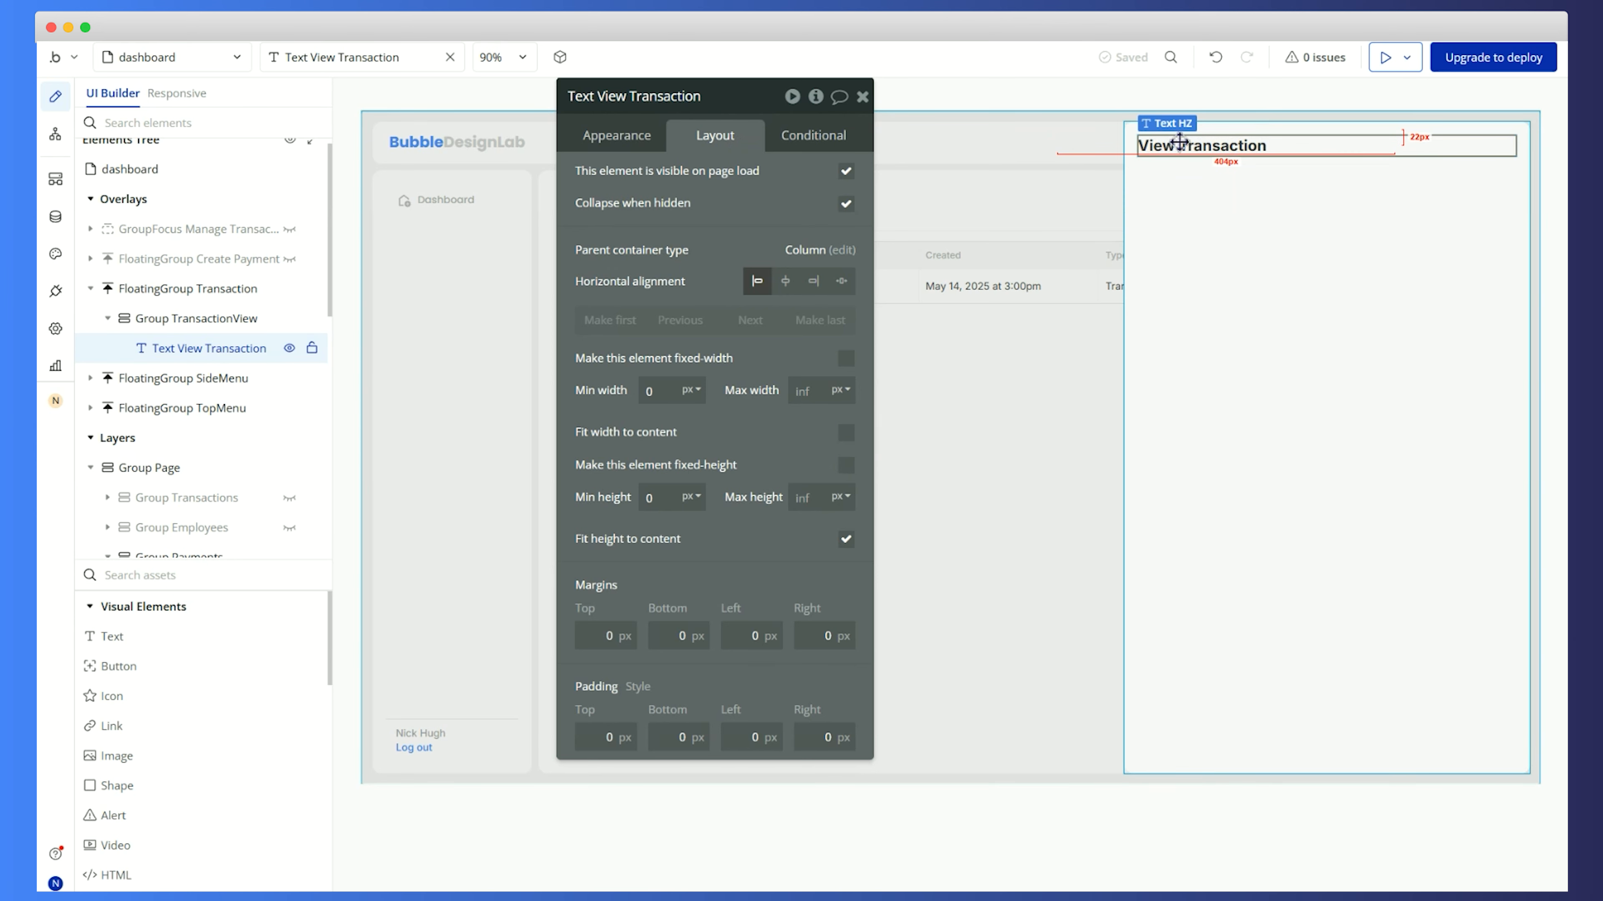
Add an icon element below the View Transaction text inside Group TransactionView
{"action": "left_click", "coordinate": [1220, 206]}
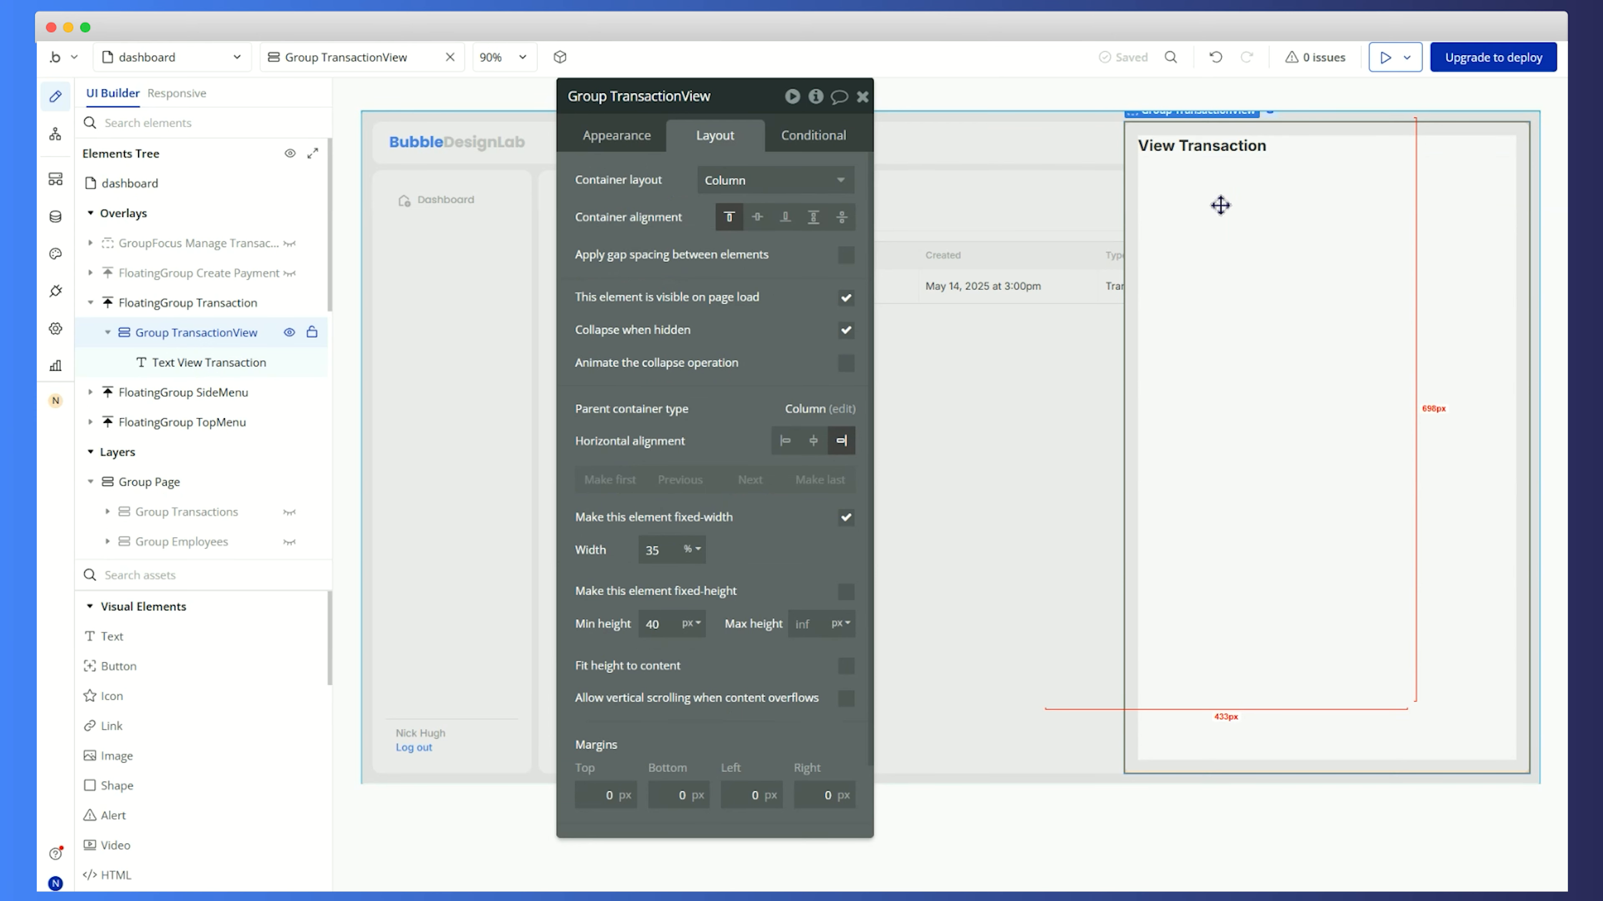
{"action": "left_click", "coordinate": [119, 697]}
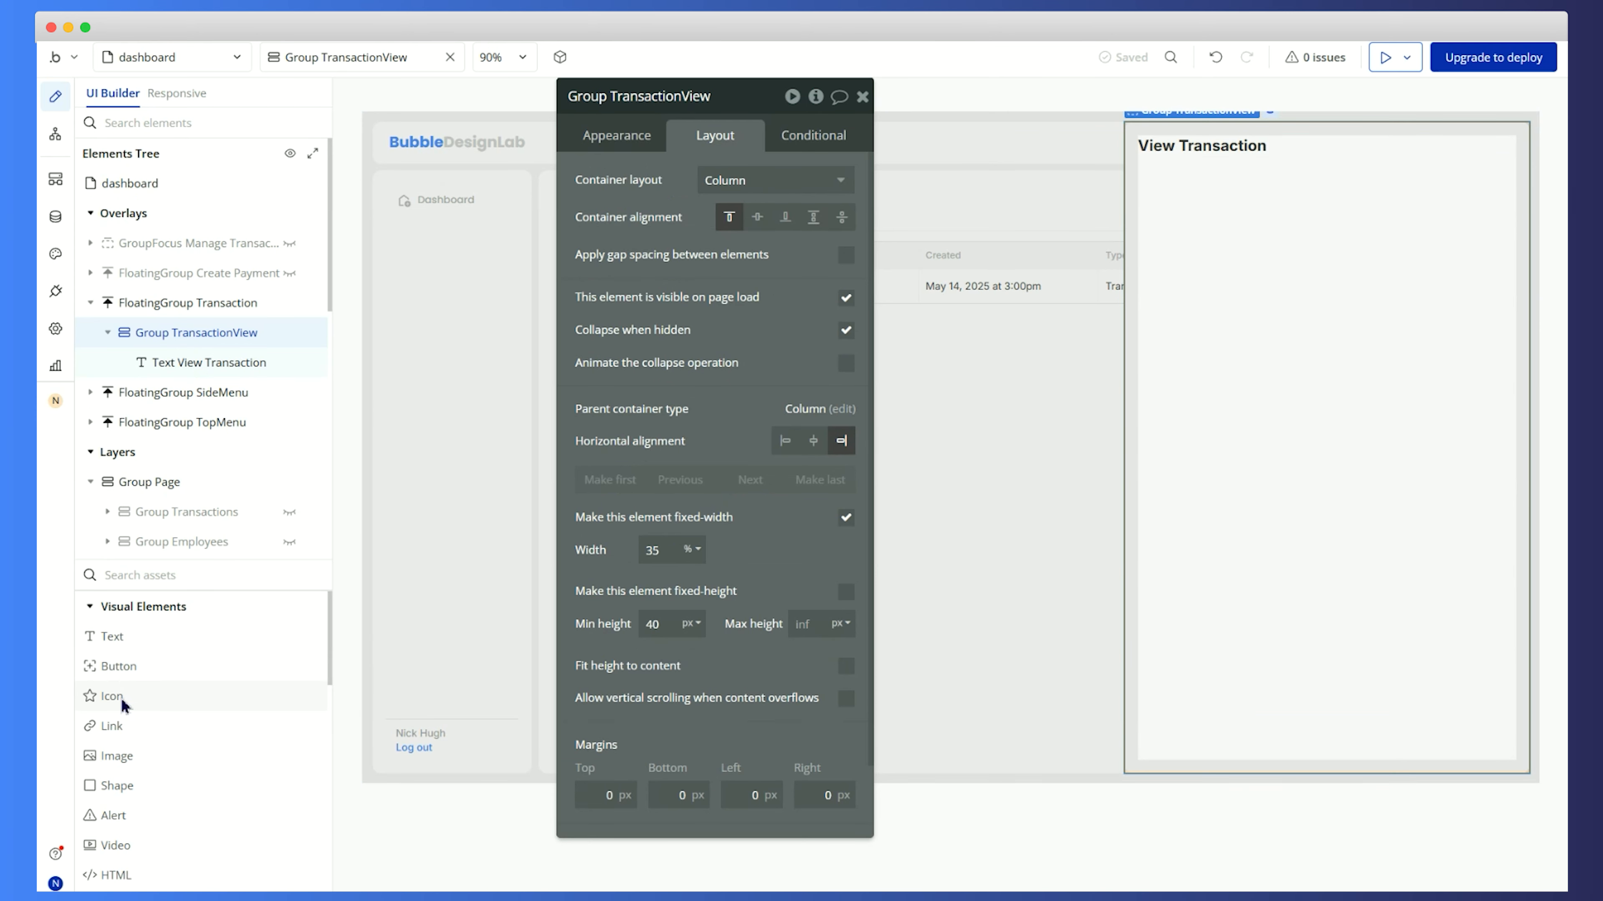
{"action": "left_click", "coordinate": [161, 367]}
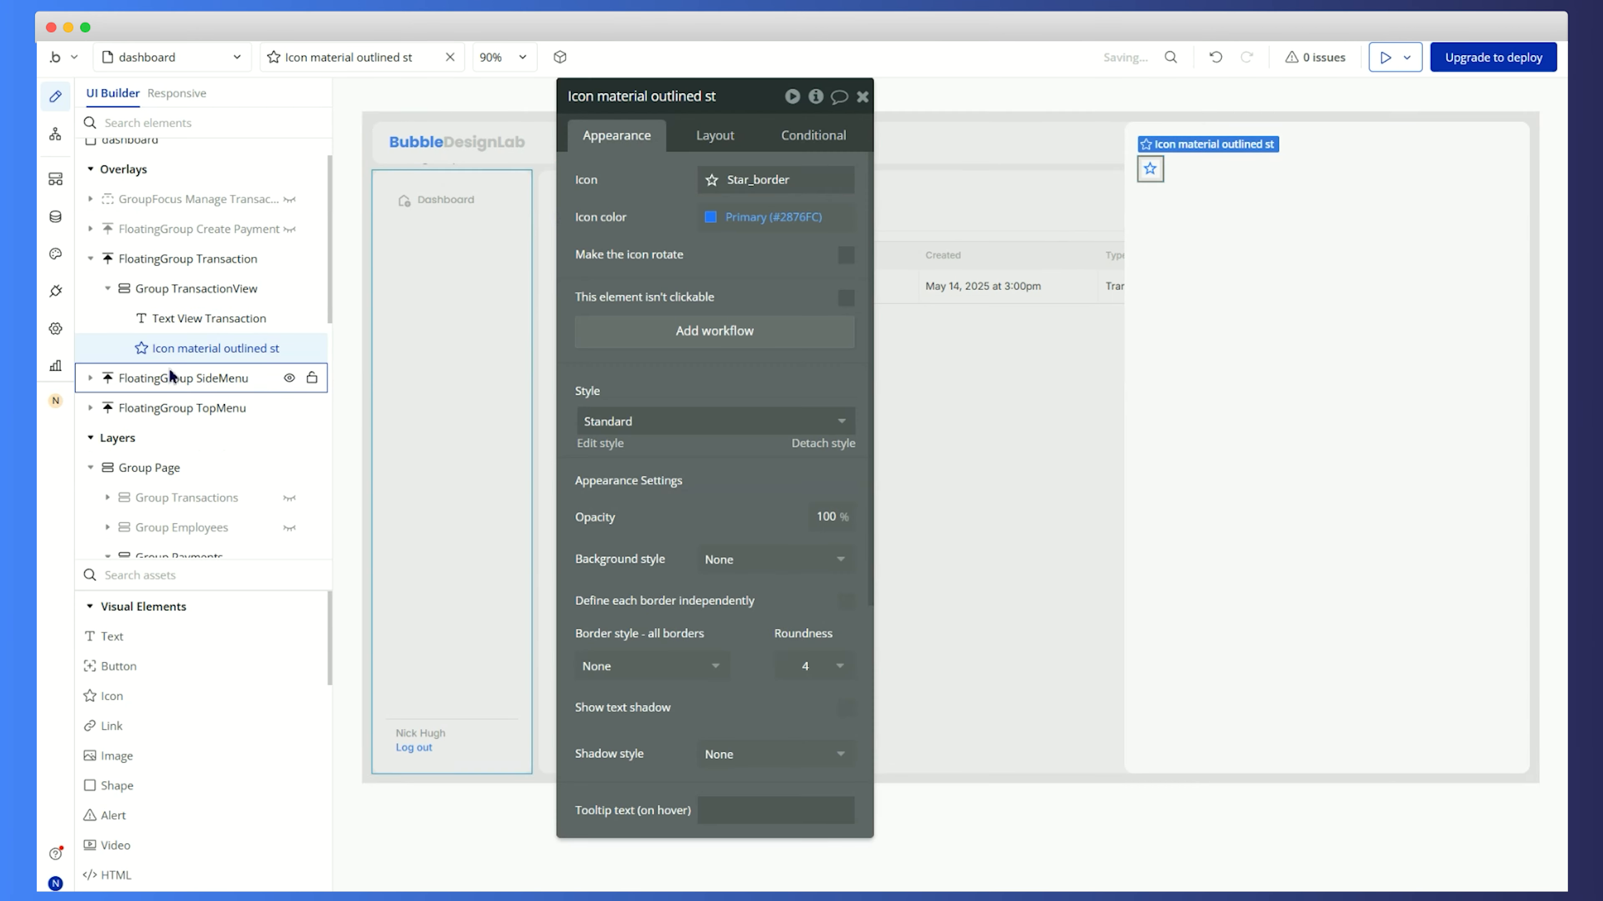
{"action": "left_click", "coordinate": [1325, 181]}
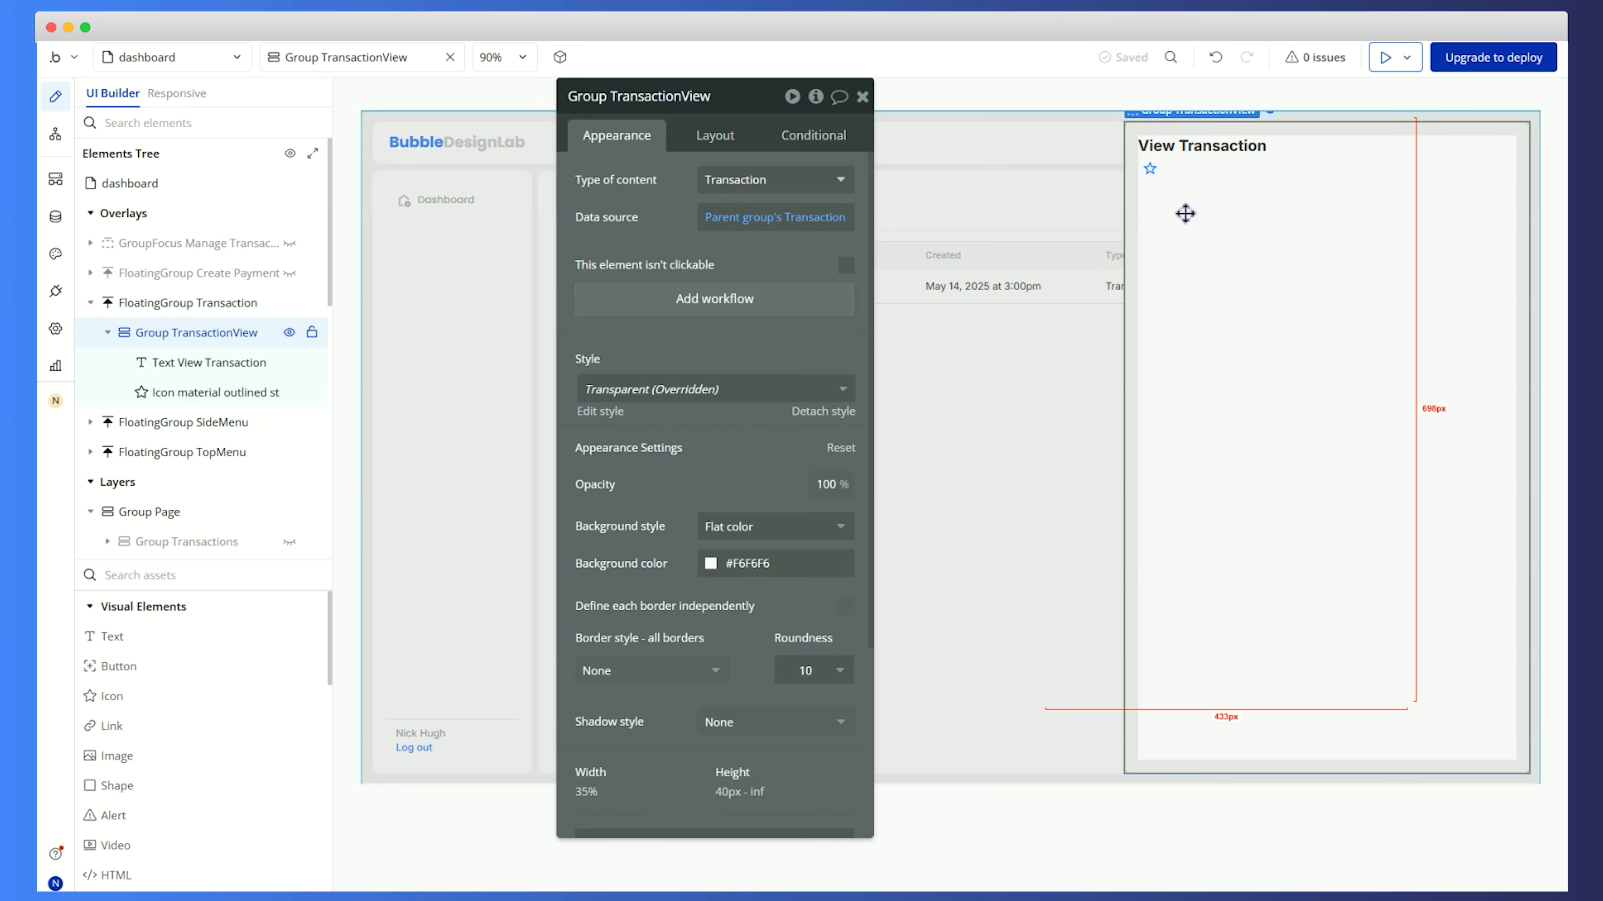
Group the View Transaction text and the star icon together in a row container
{"action": "left_click", "coordinate": [252, 366]}
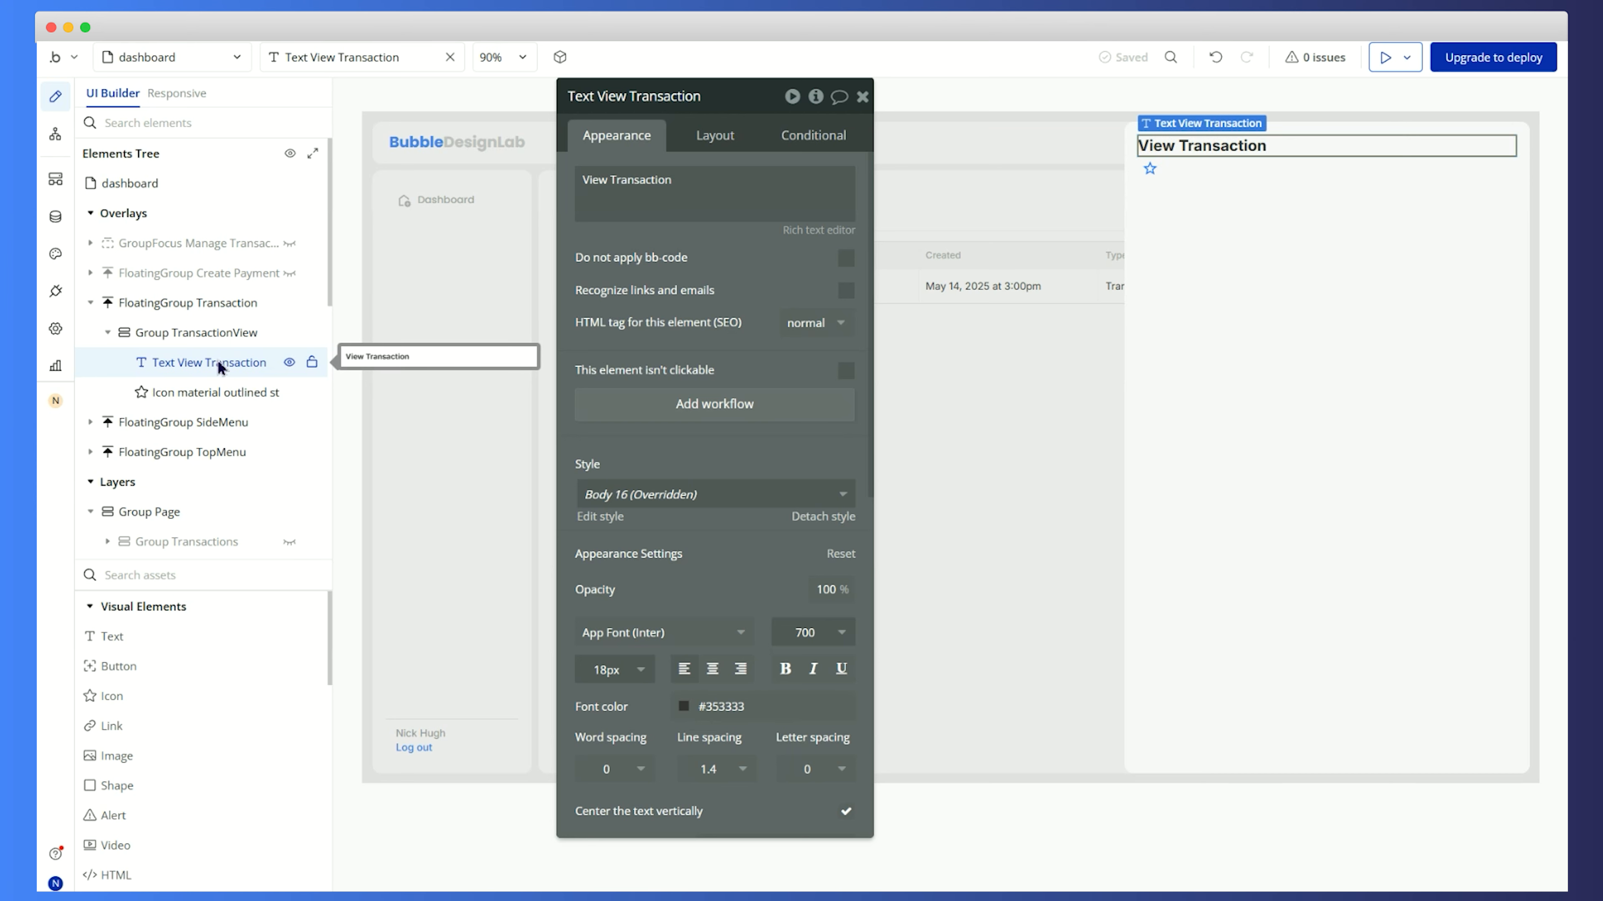
{"action": "left_click", "coordinate": [215, 391], "text": "shift"}
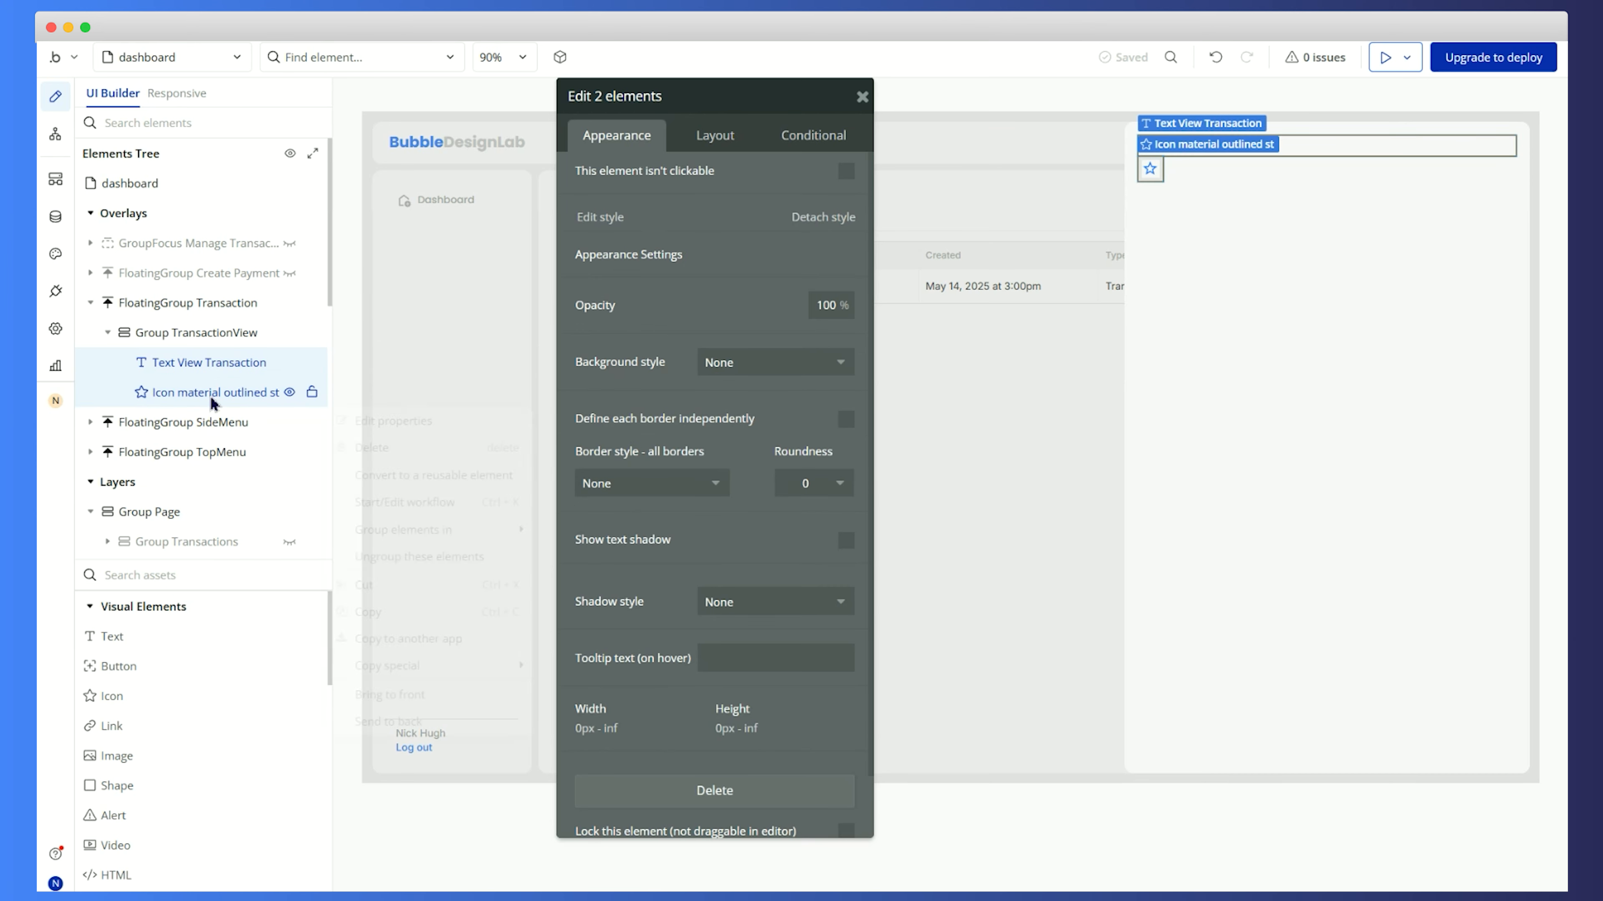
{"action": "right_click", "coordinate": [212, 399]}
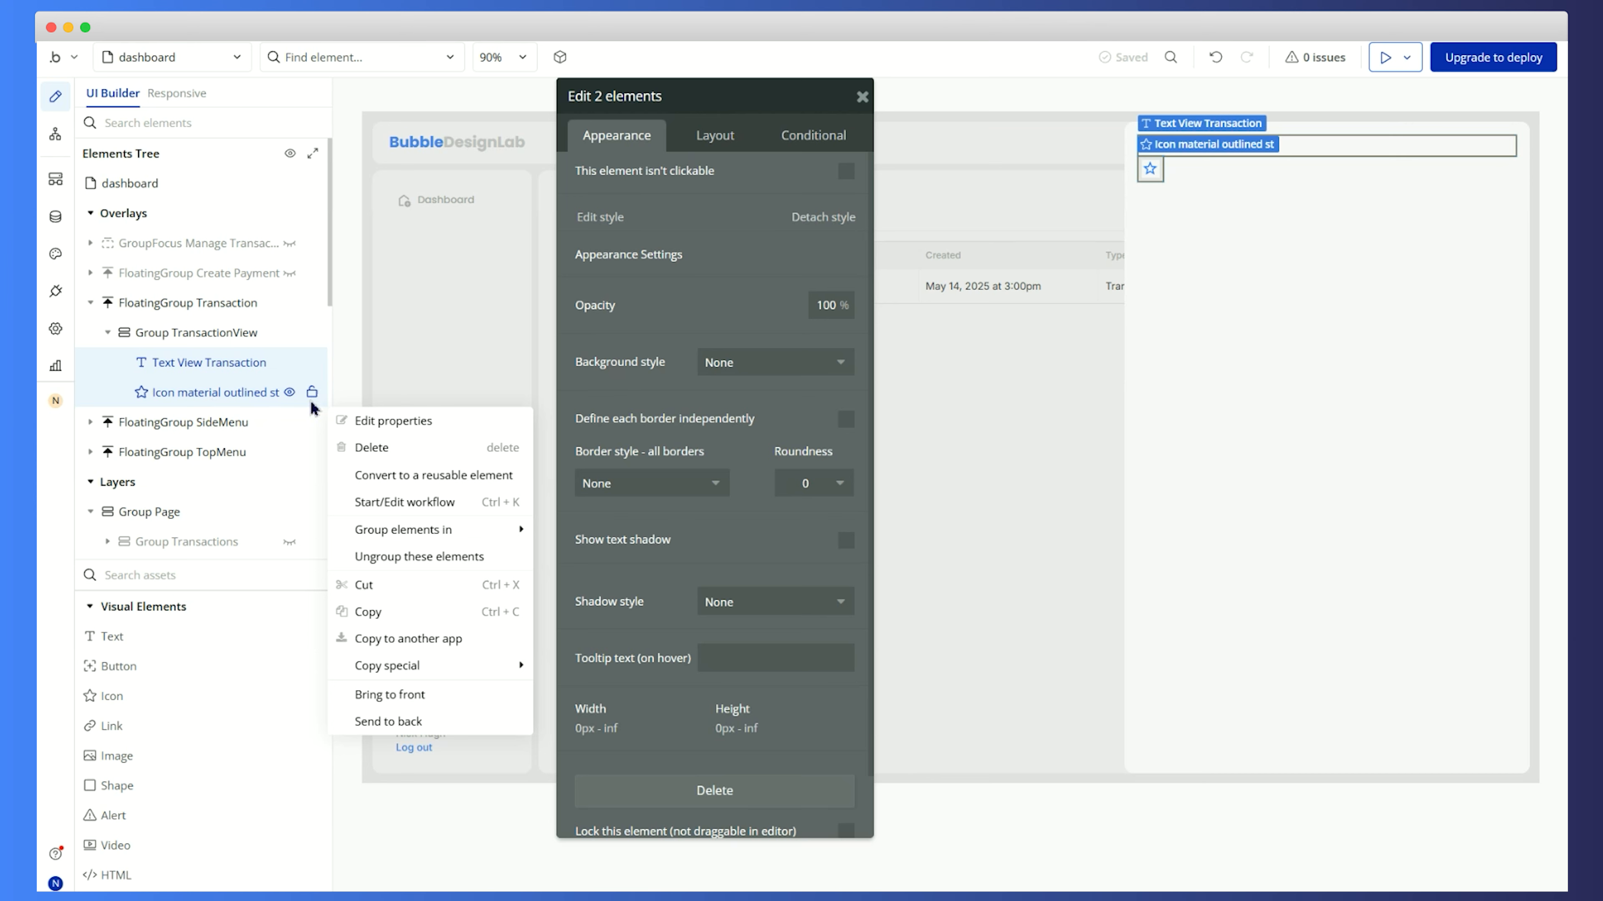
{"action": "mouse_move", "coordinate": [451, 533]}
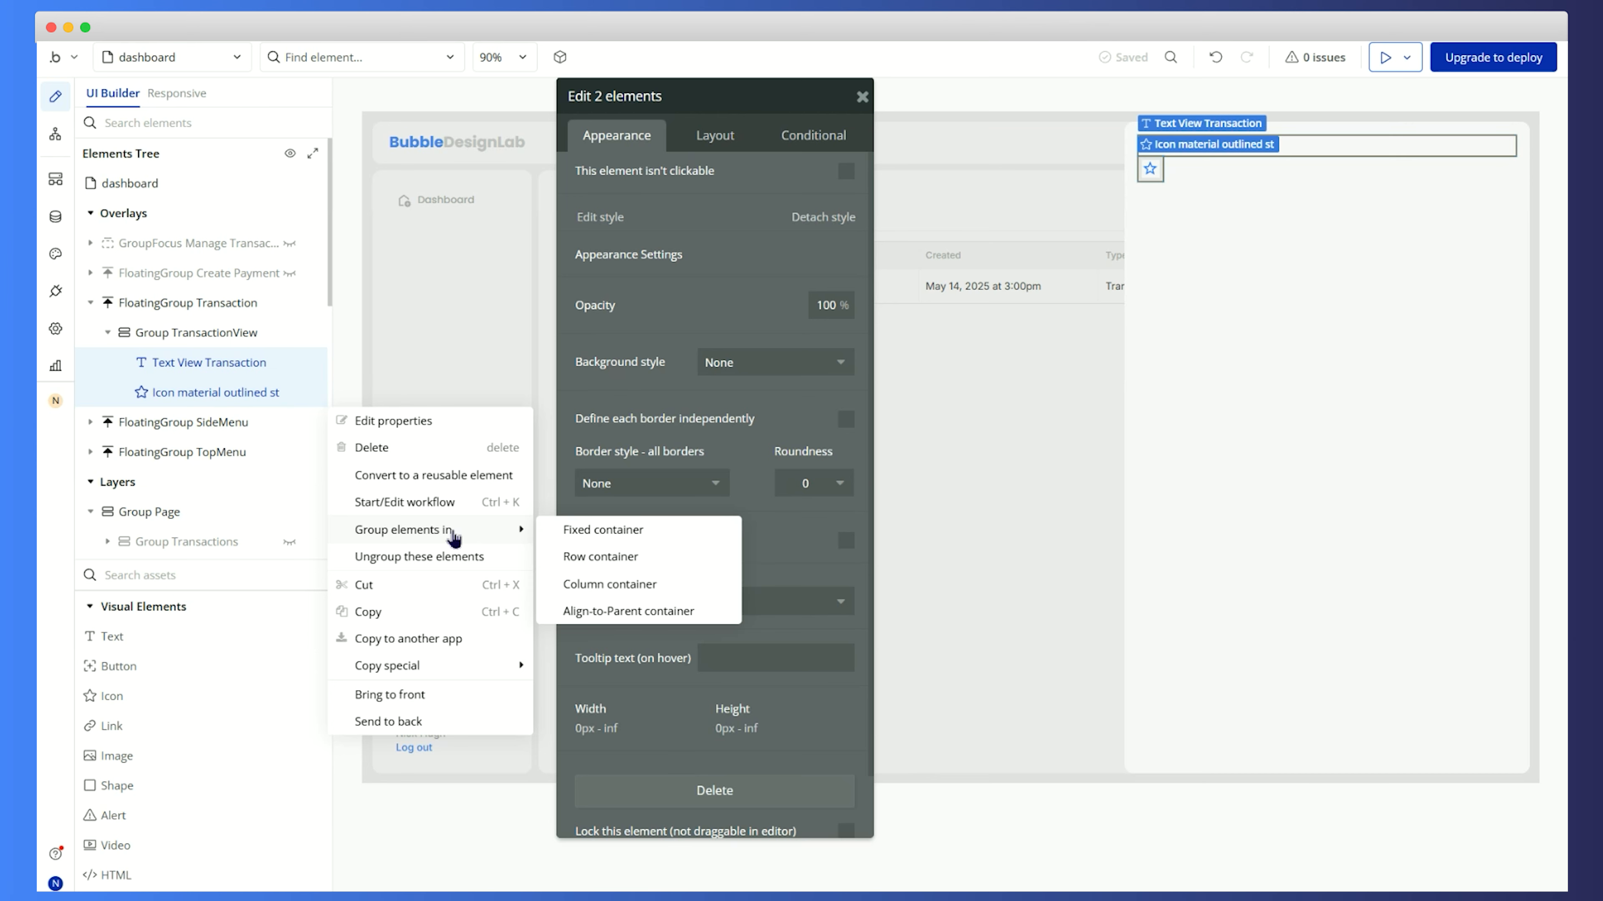
{"action": "left_click", "coordinate": [588, 561]}
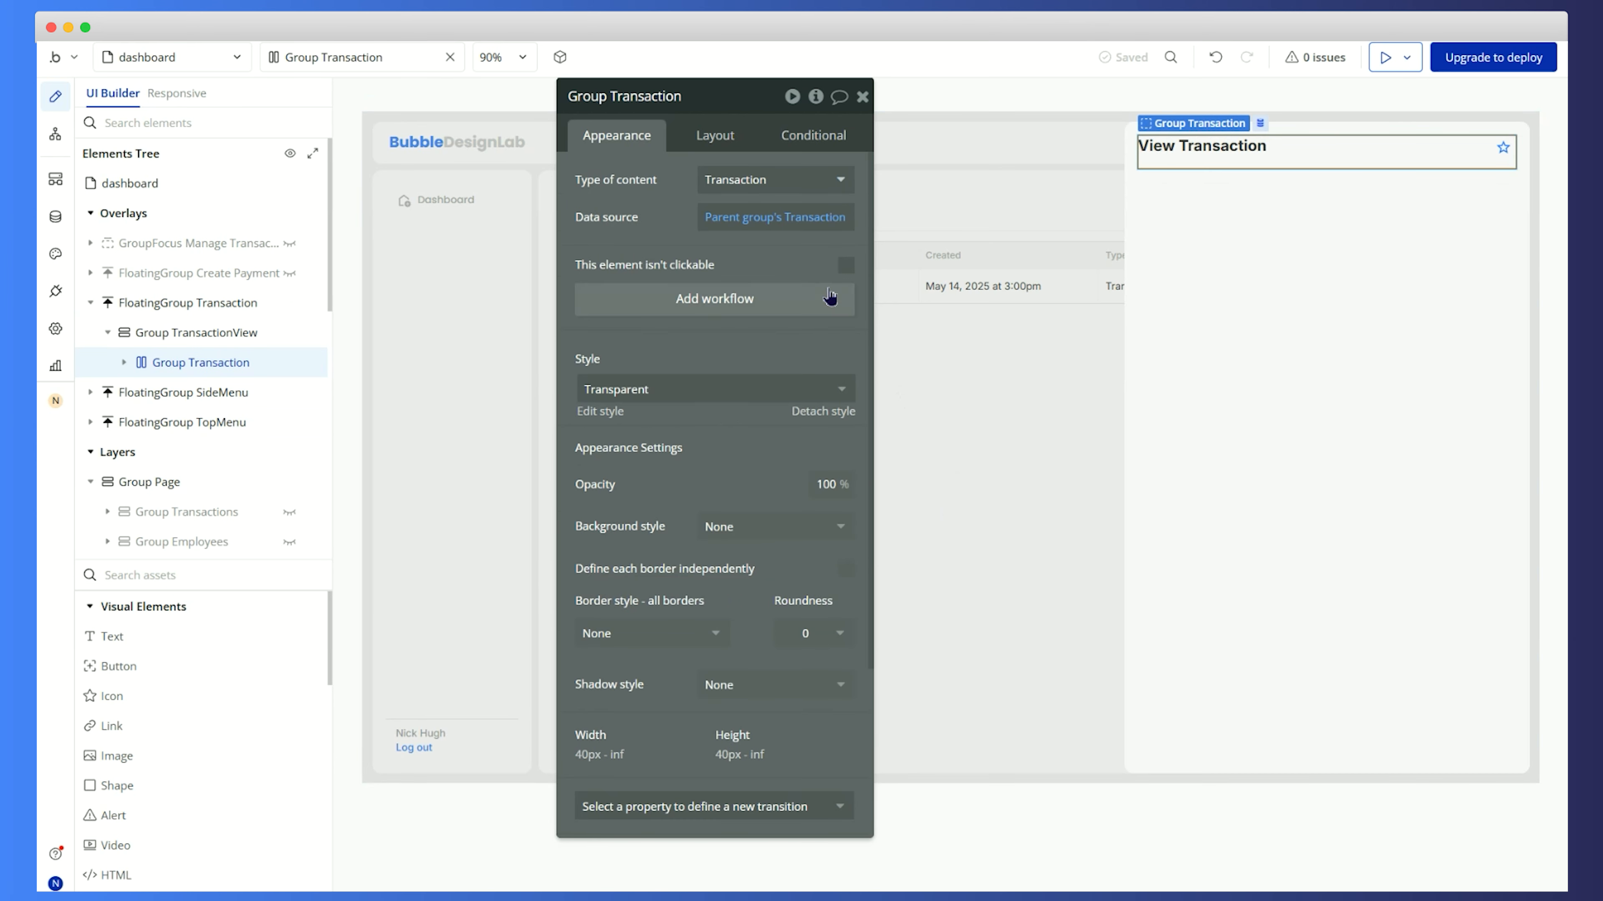
Rename the new row group as Group TransactionView Header
{"action": "left_click", "coordinate": [691, 97]}
{"action": "type", "text": "View Header"}
{"action": "key", "text": "Return"}
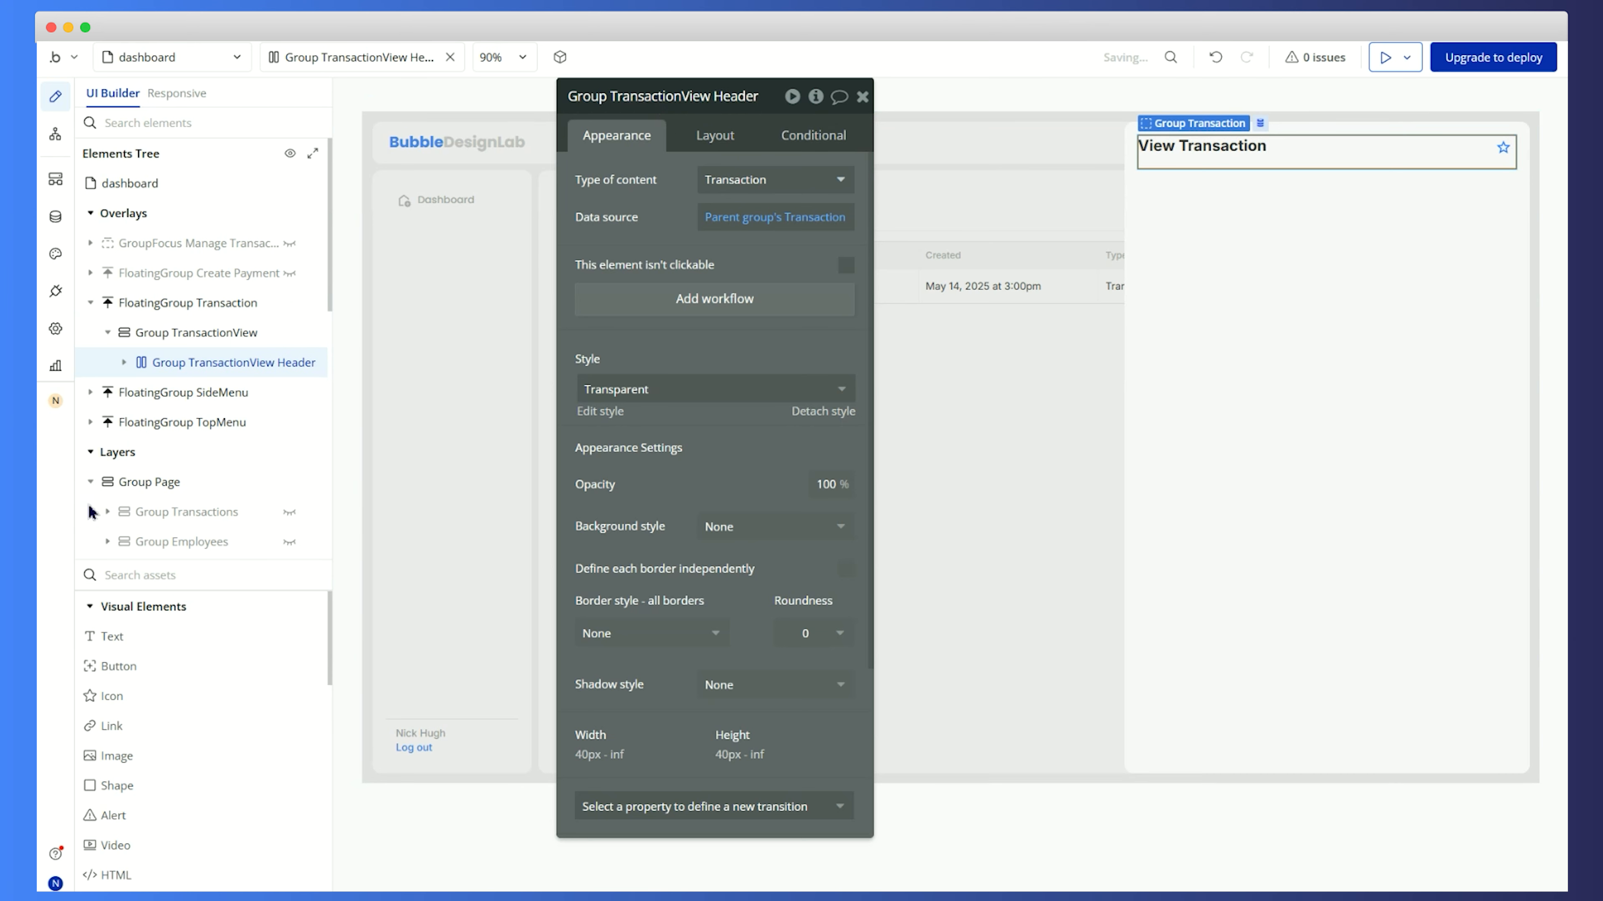
Set the minimum height of Group TransactionView Header to 0 px and its bottom padding to 8 px
{"action": "left_click", "coordinate": [211, 333]}
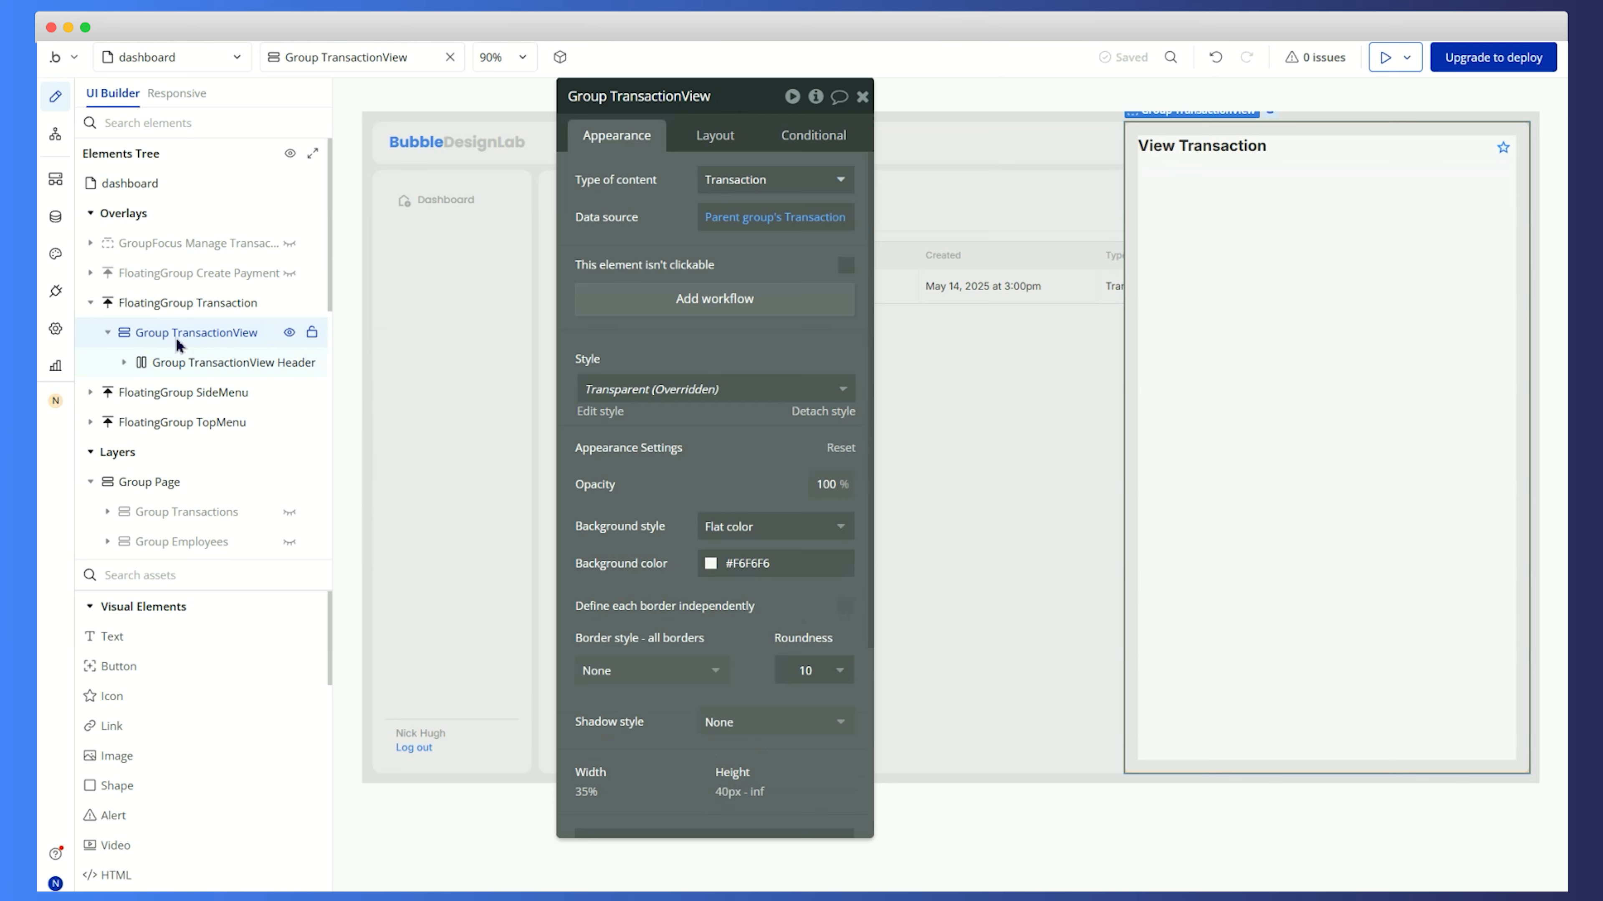
{"action": "left_click", "coordinate": [203, 362]}
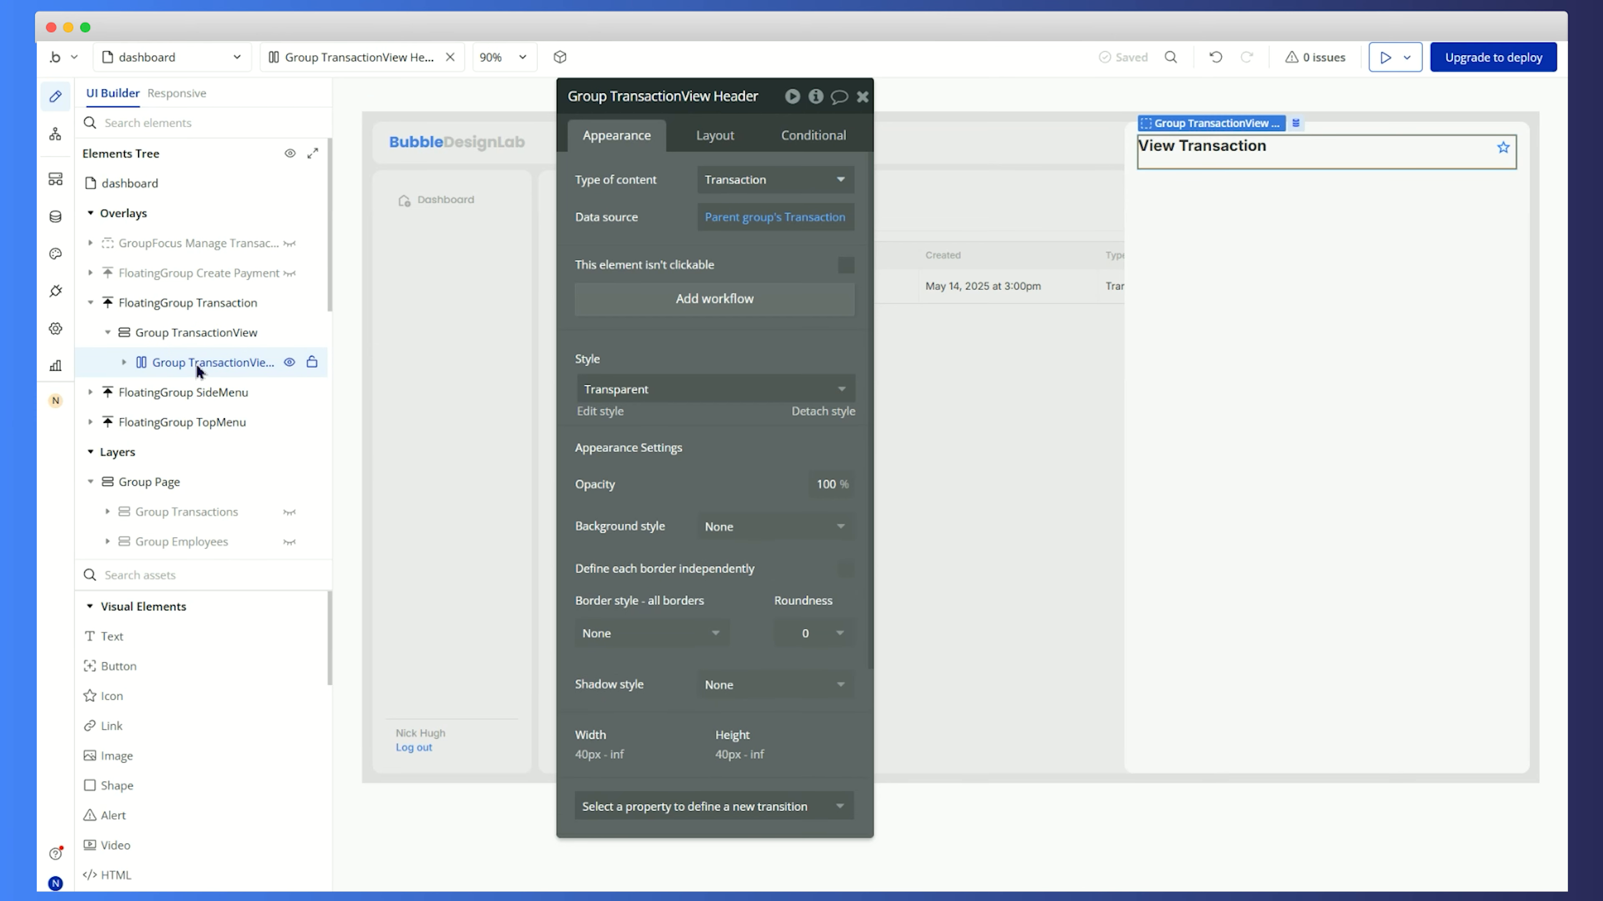
{"action": "left_click", "coordinate": [695, 136]}
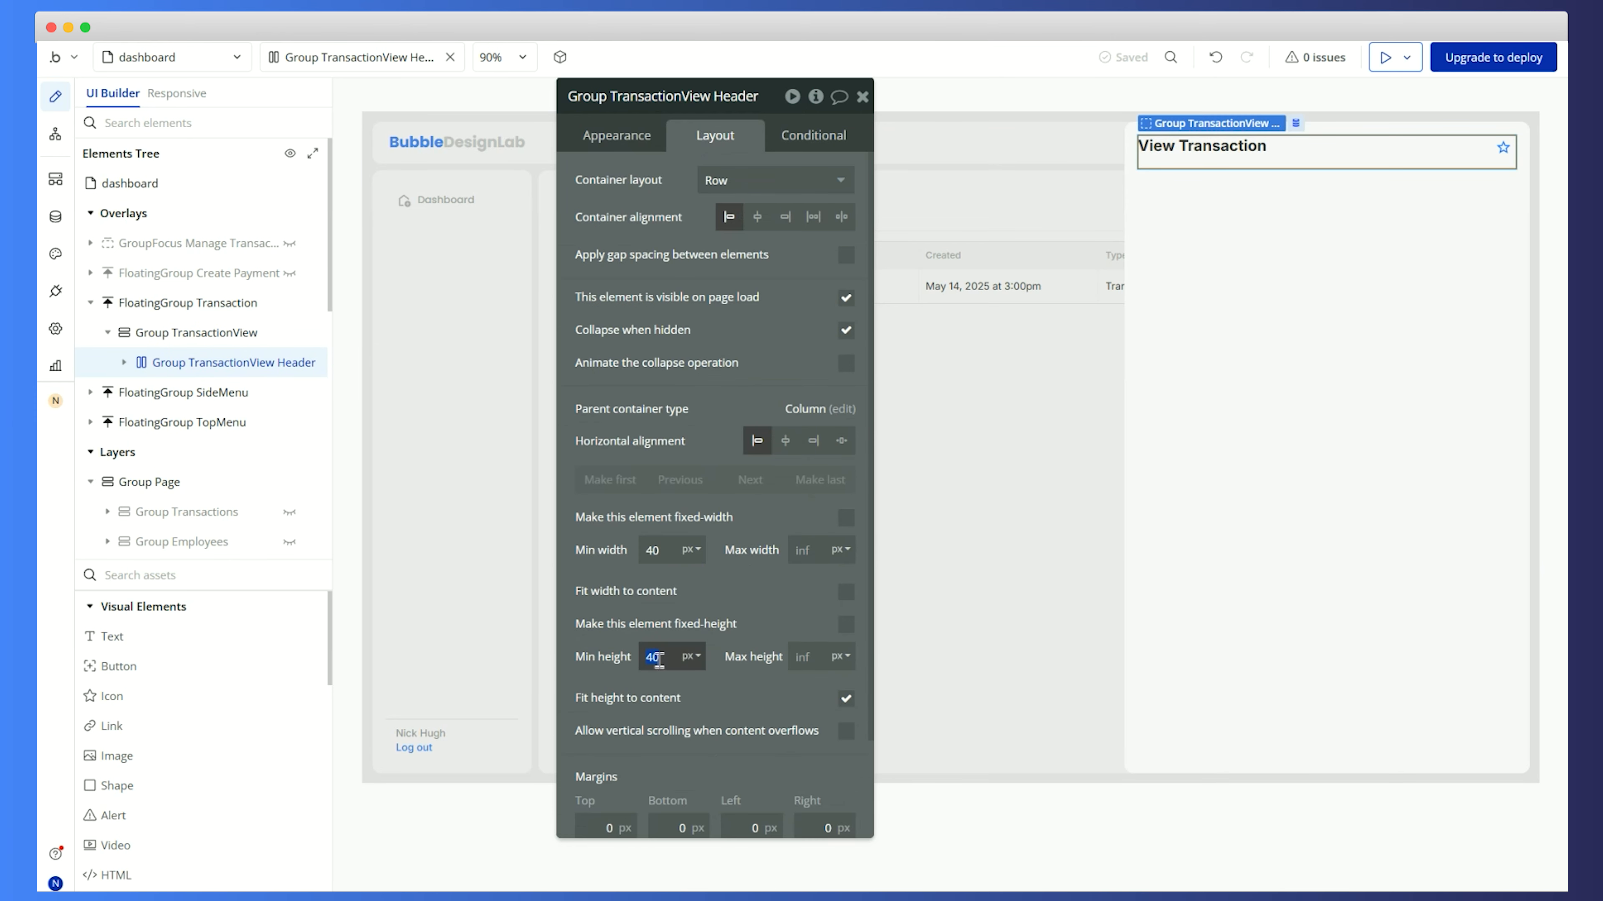
{"action": "key", "text": "BackSpace"}
{"action": "type", "text": "0"}
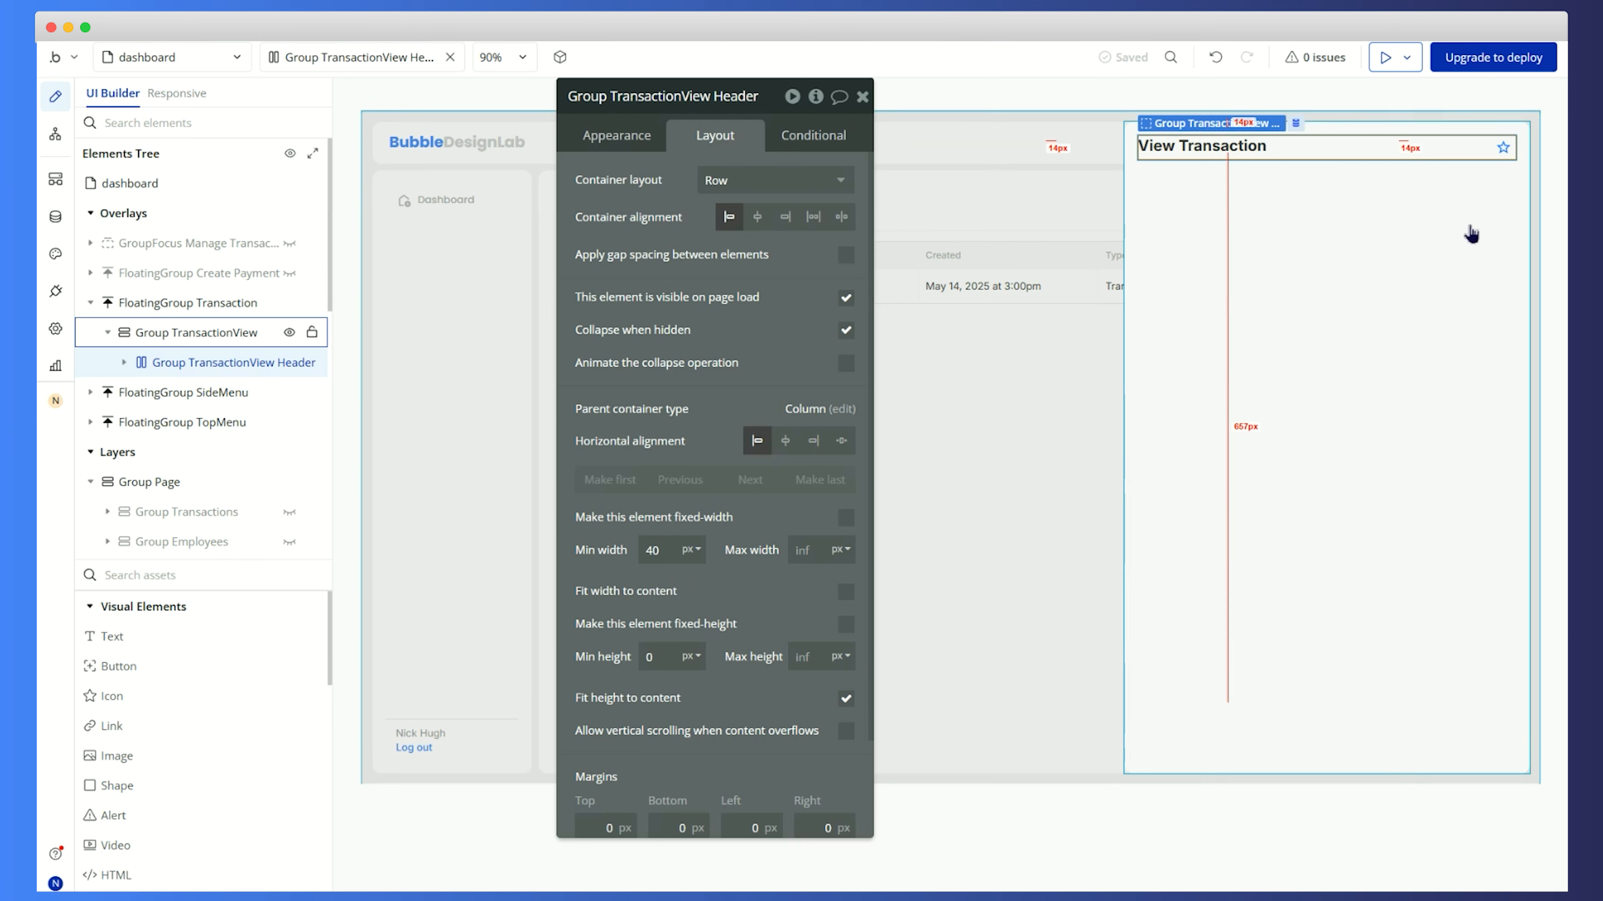
{"action": "scroll", "coordinate": [689, 718], "scroll_direction": "down", "scroll_amount": 3}
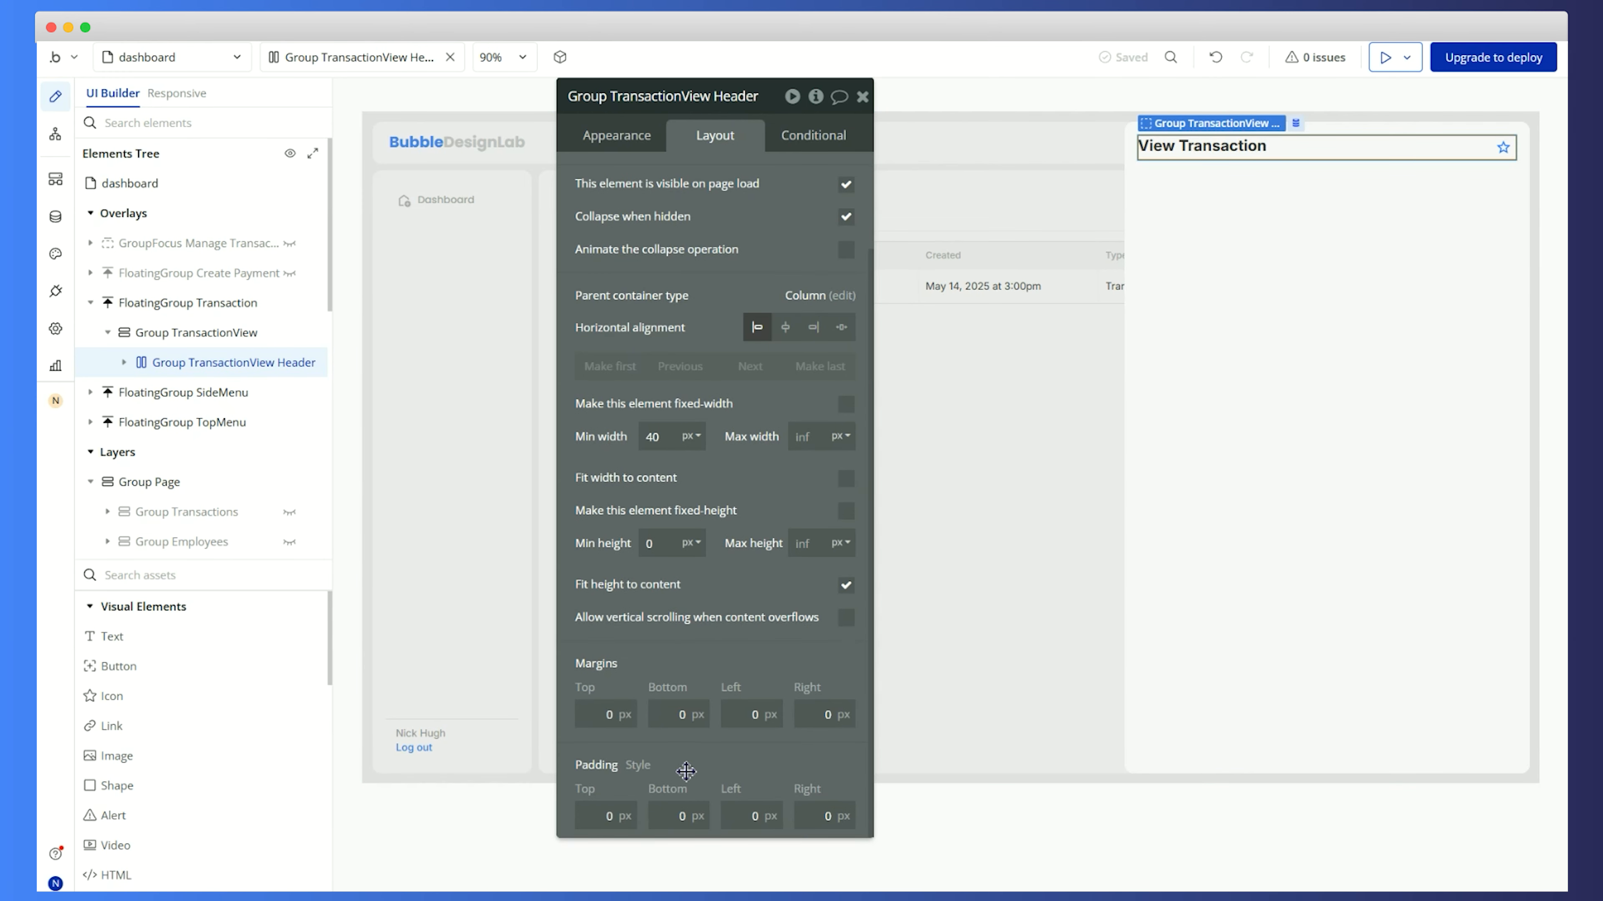
{"action": "left_click", "coordinate": [1540, 879]}
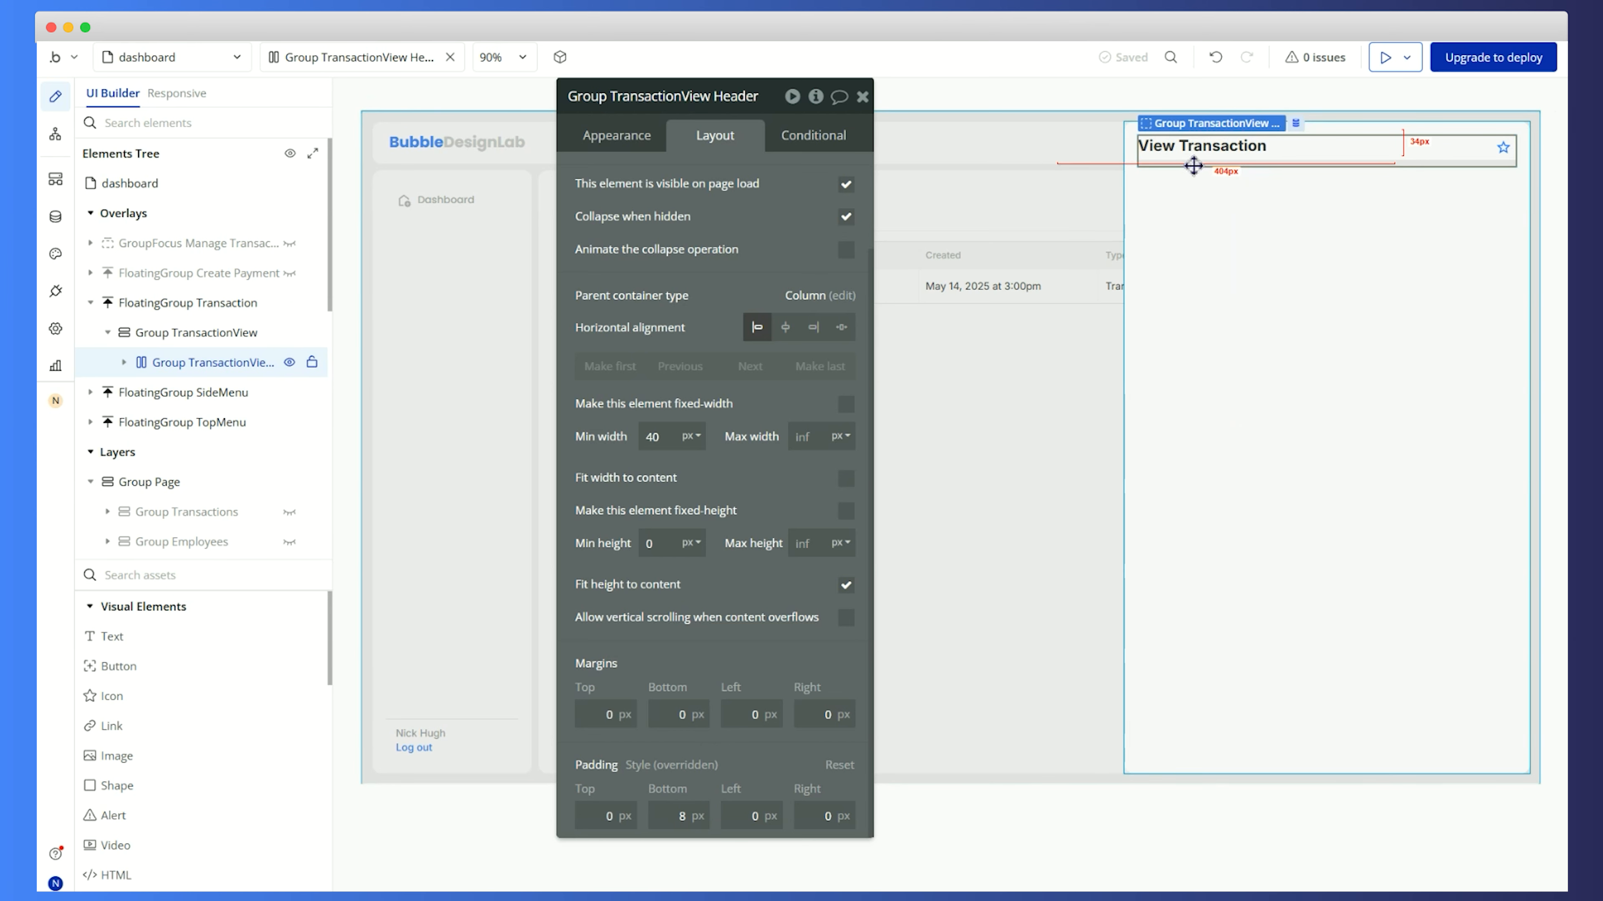
Define each border of Group TransactionView Header independently and give it a solid bottom border
{"action": "left_click", "coordinate": [643, 143]}
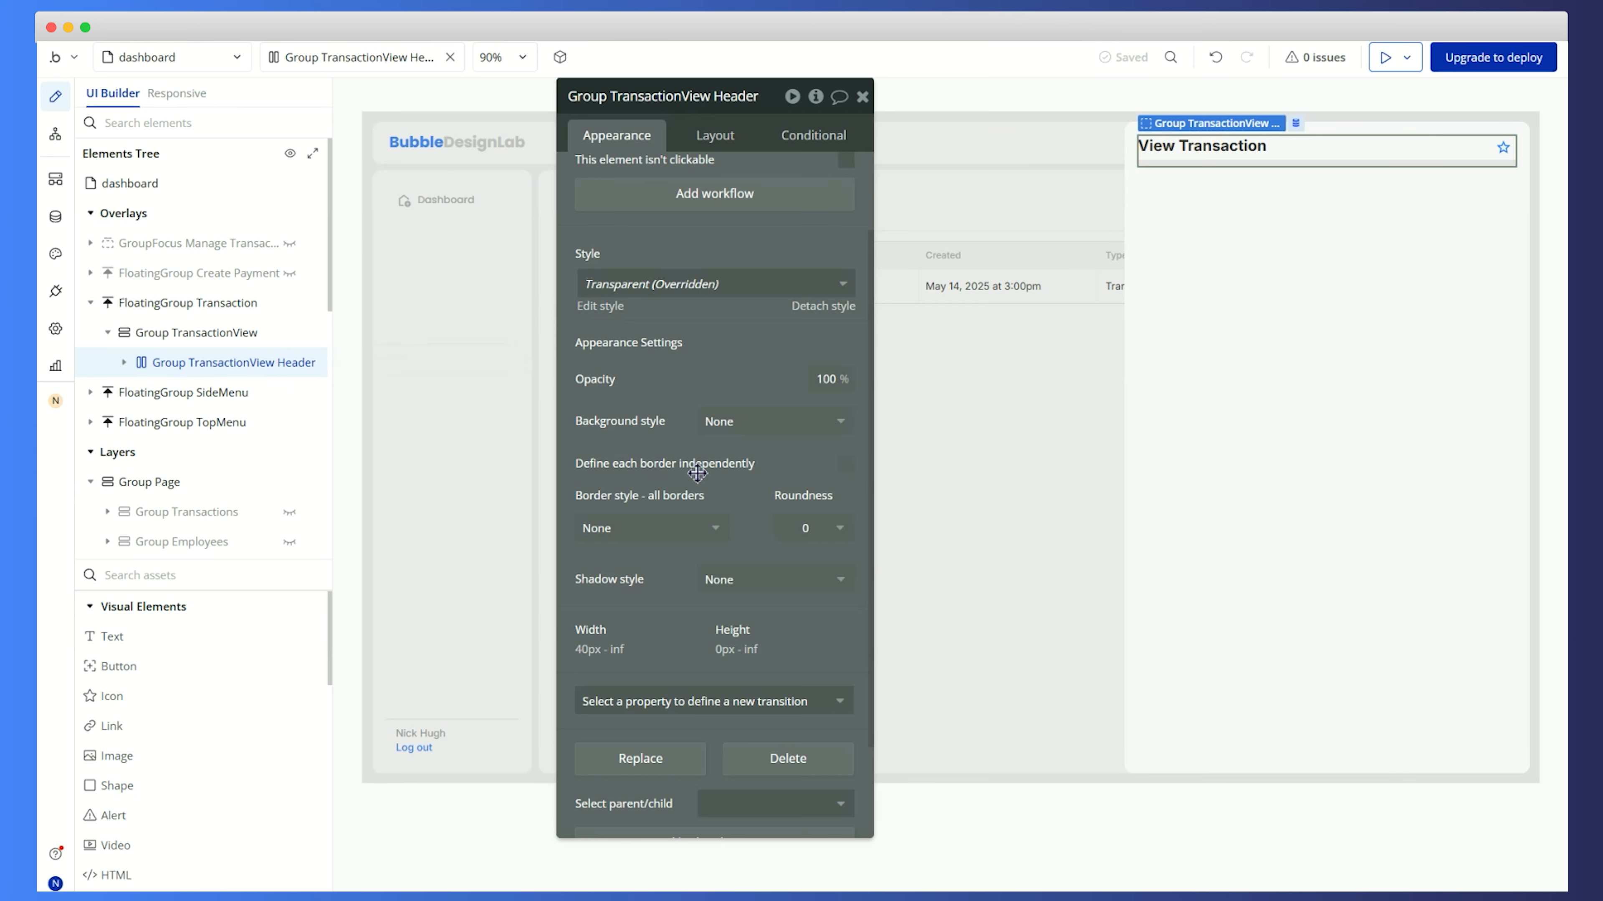
{"action": "left_click", "coordinate": [847, 470]}
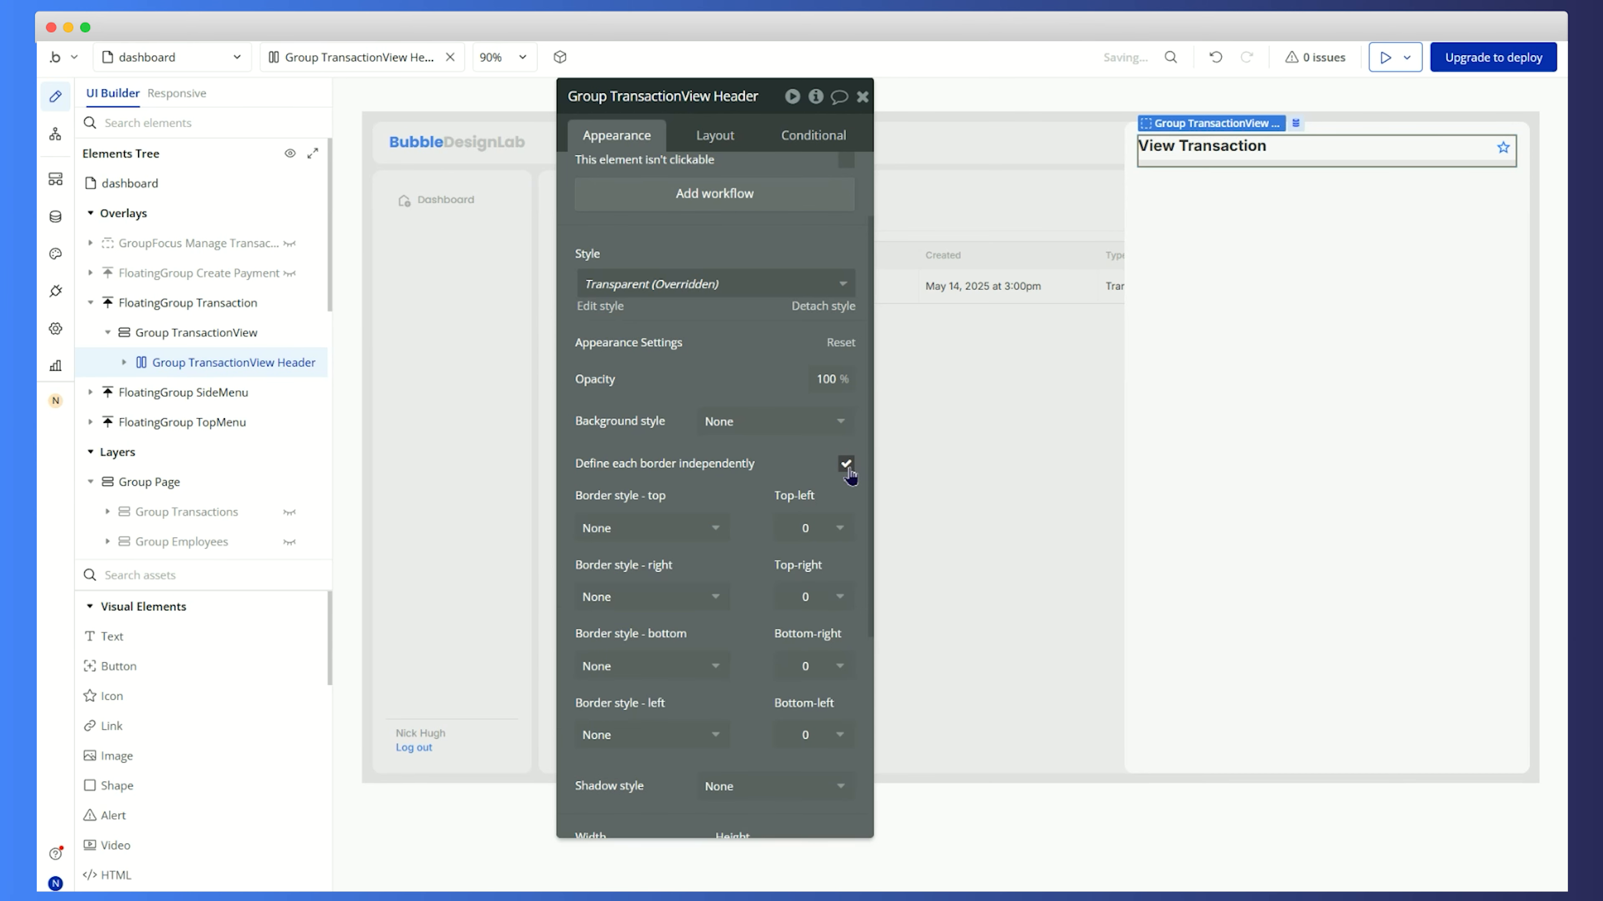
{"action": "left_click", "coordinate": [643, 672]}
{"action": "left_click", "coordinate": [659, 751]}
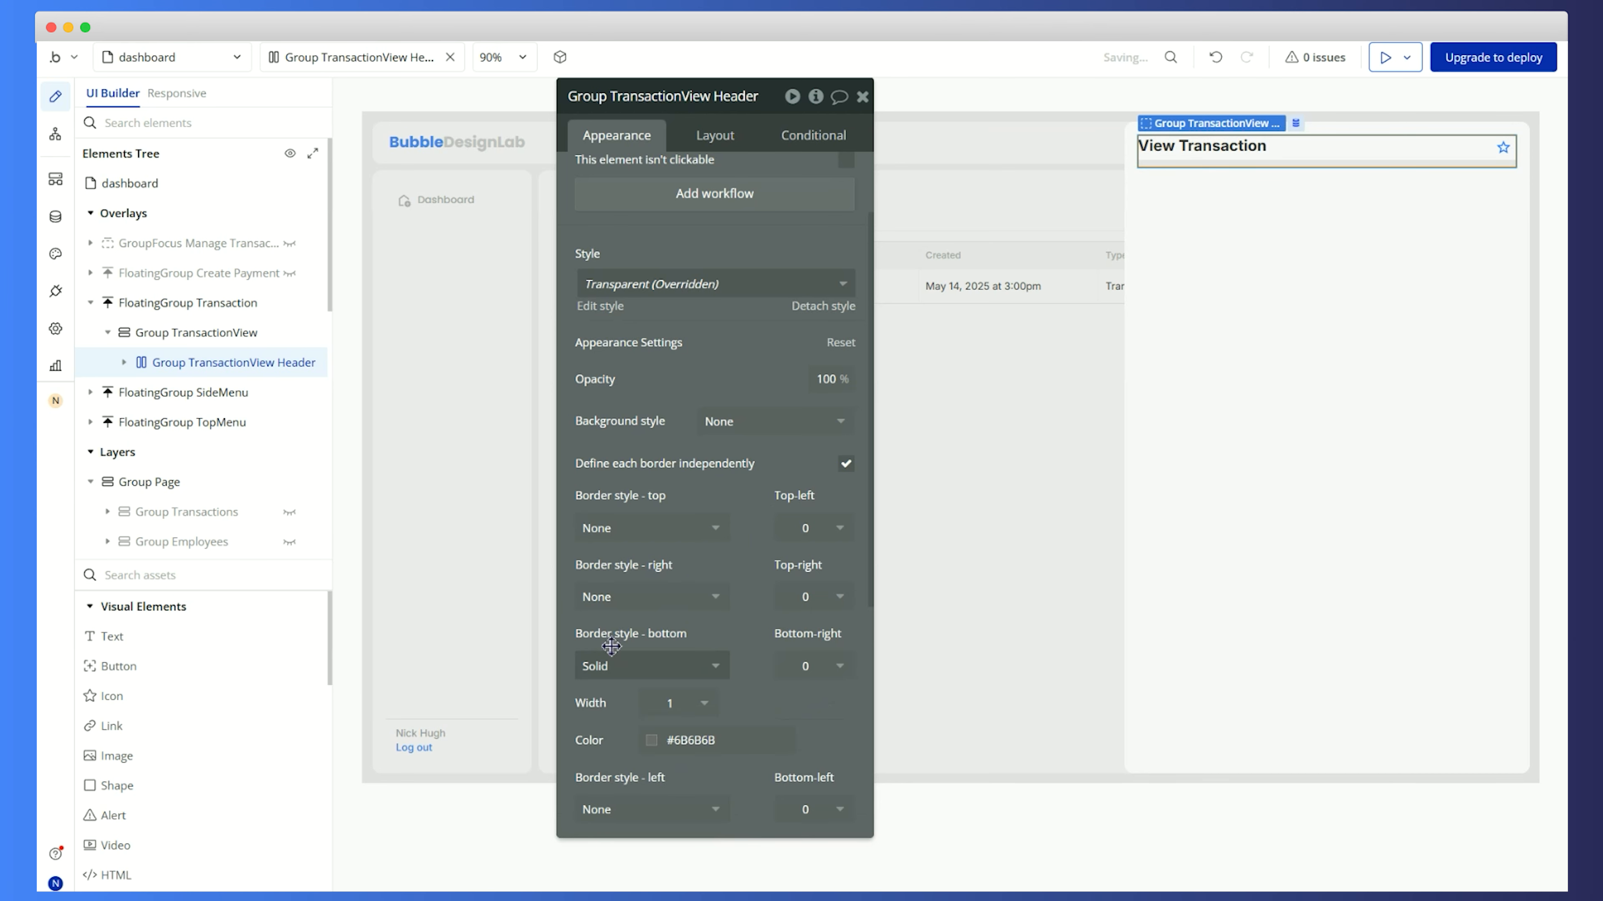
Set the bottom border color of Group TransactionView Header to Gray 30 (#E6E6E6)
{"action": "left_click_drag", "start_coordinate": [710, 641], "coordinate": [732, 528]}
{"action": "scroll", "coordinate": [731, 525], "scroll_direction": "down", "scroll_amount": 3}
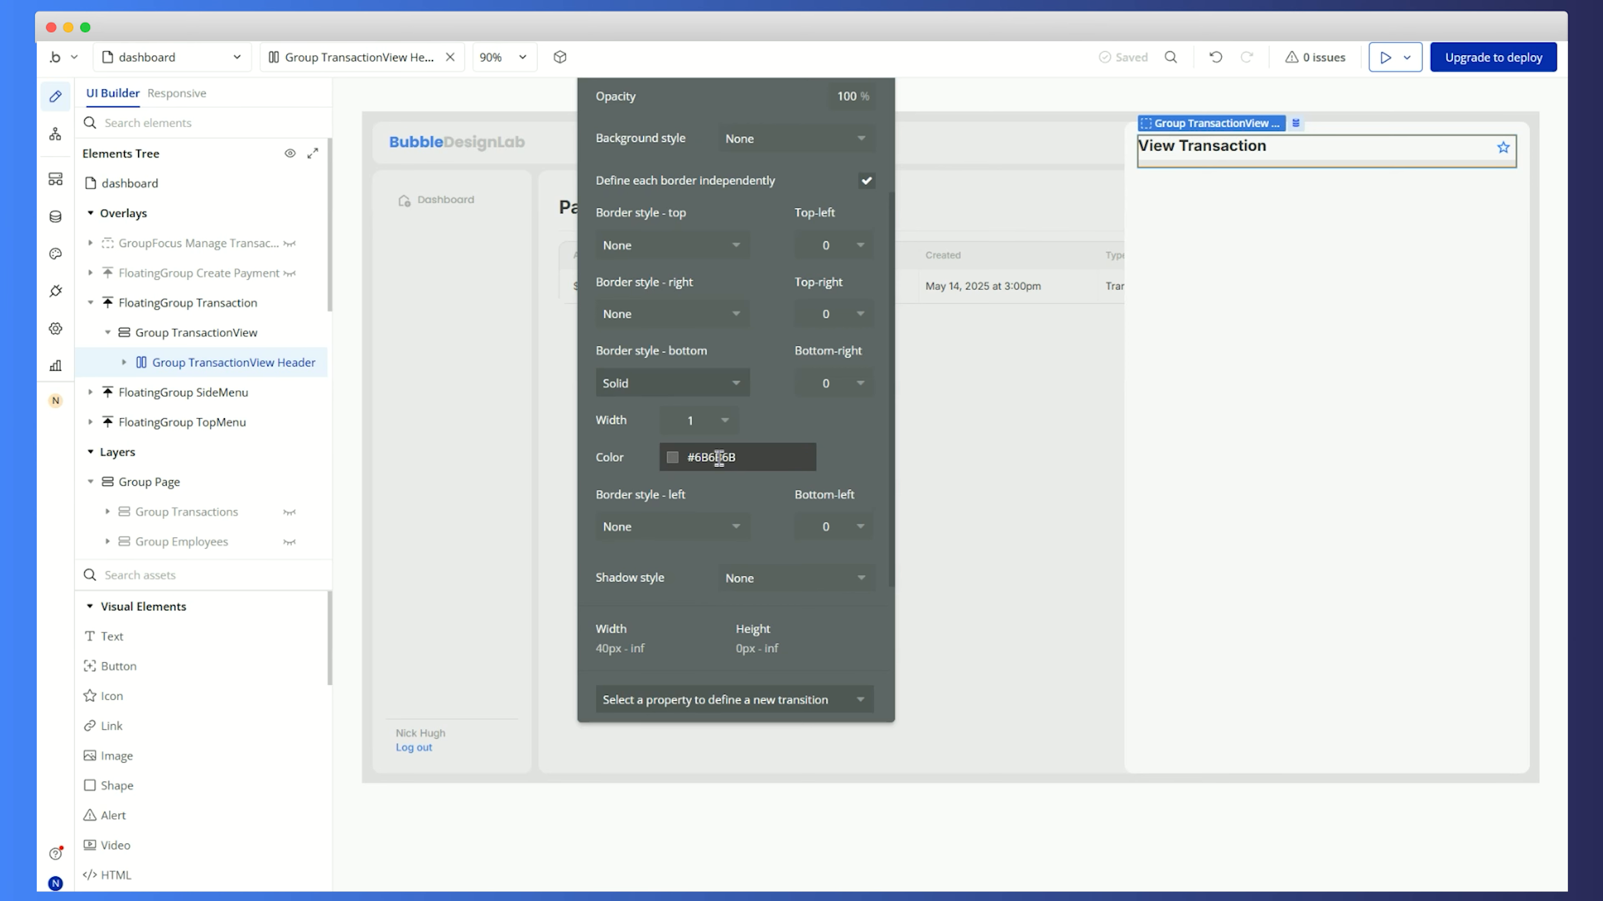
{"action": "left_click", "coordinate": [770, 454]}
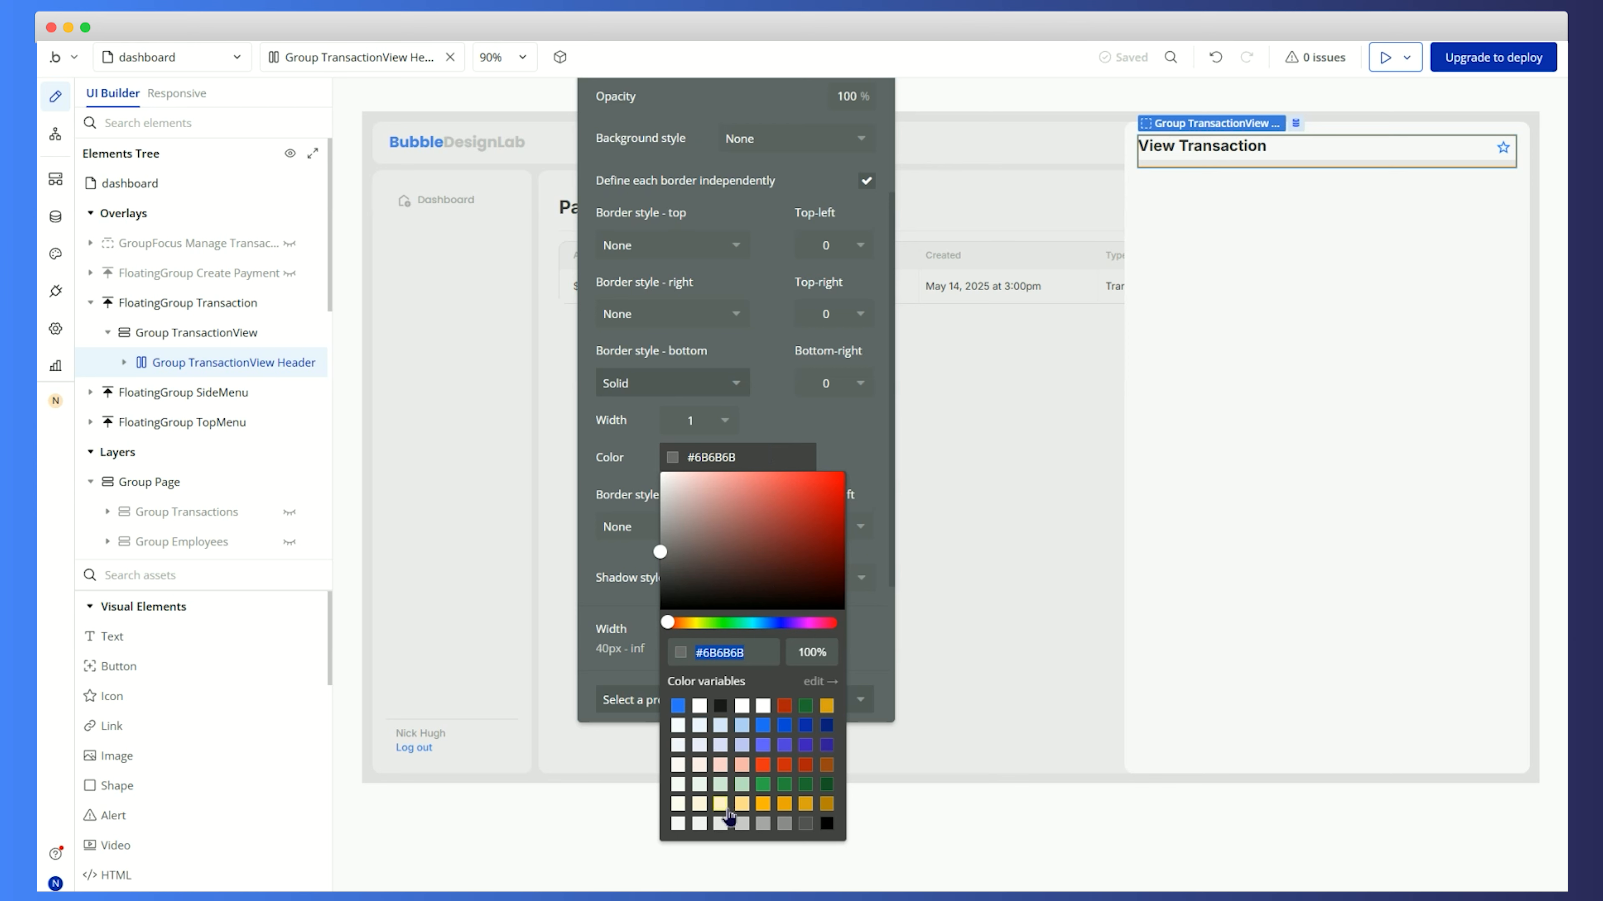
{"action": "left_click", "coordinate": [725, 826]}
{"action": "left_click", "coordinate": [793, 430]}
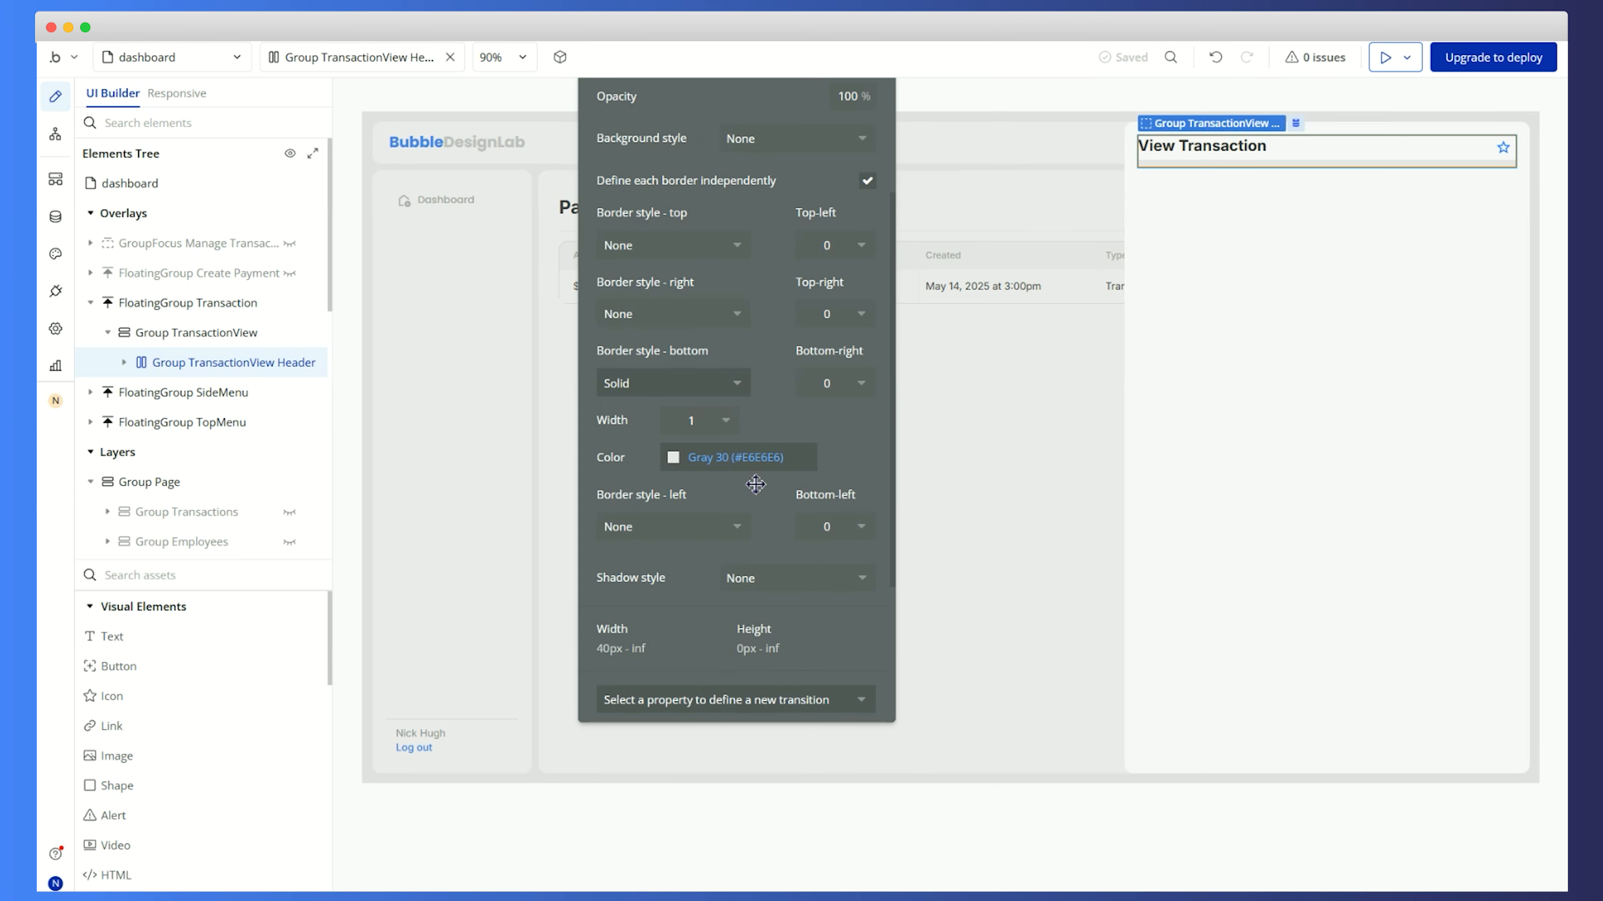
{"action": "left_click", "coordinate": [1388, 399]}
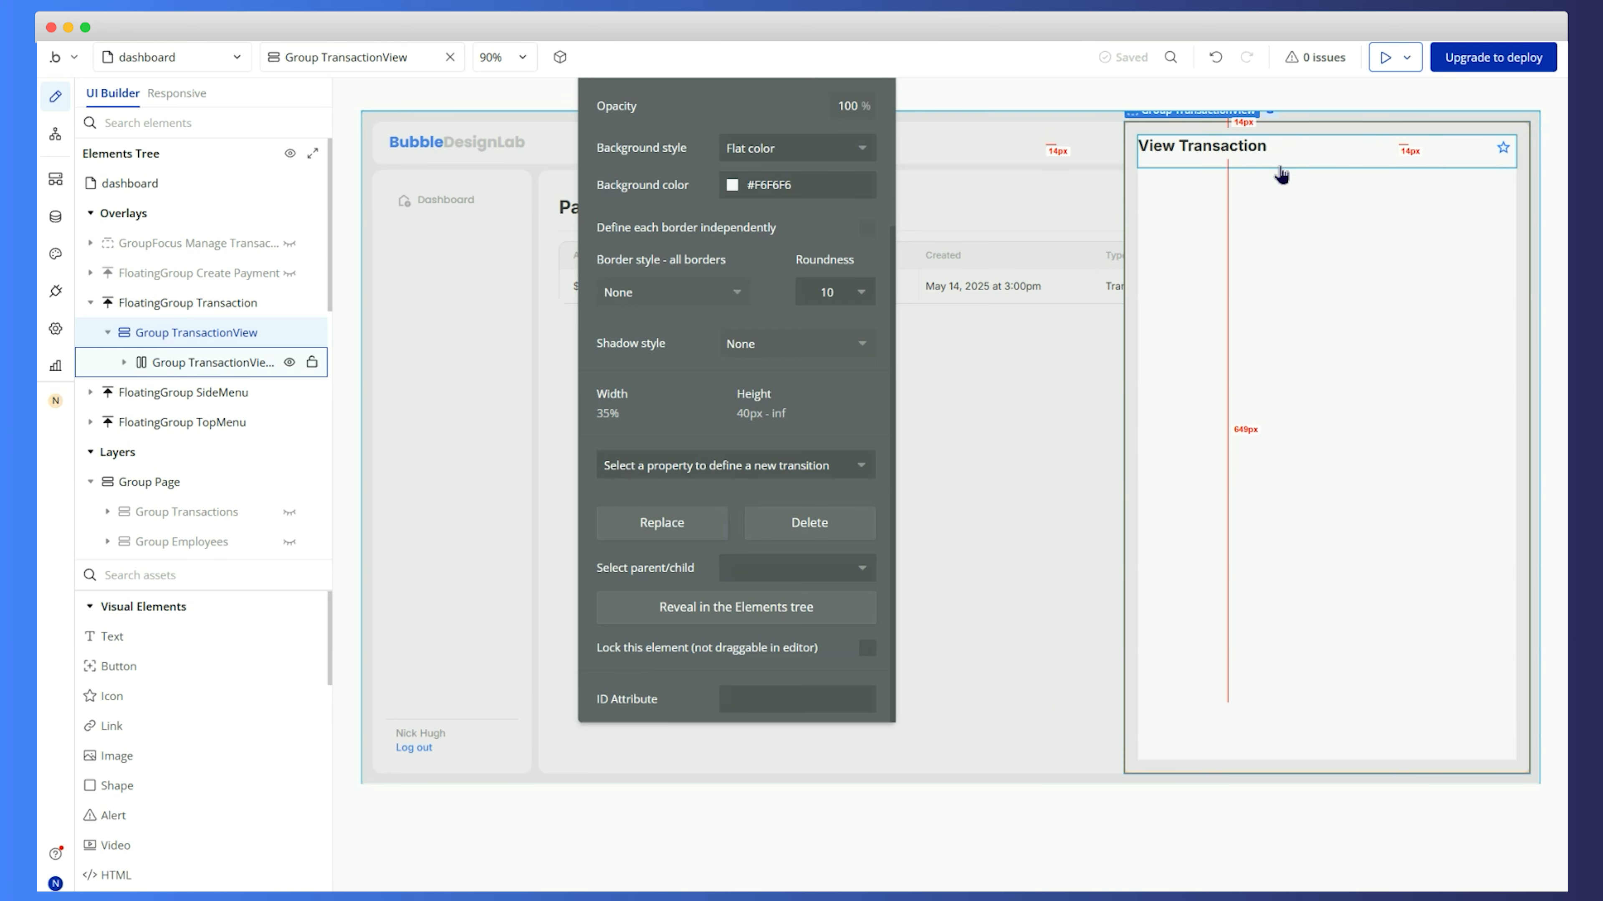
Replace the star icon in the View Transaction header with the outlined Material Close icon
{"action": "left_click", "coordinate": [1514, 152]}
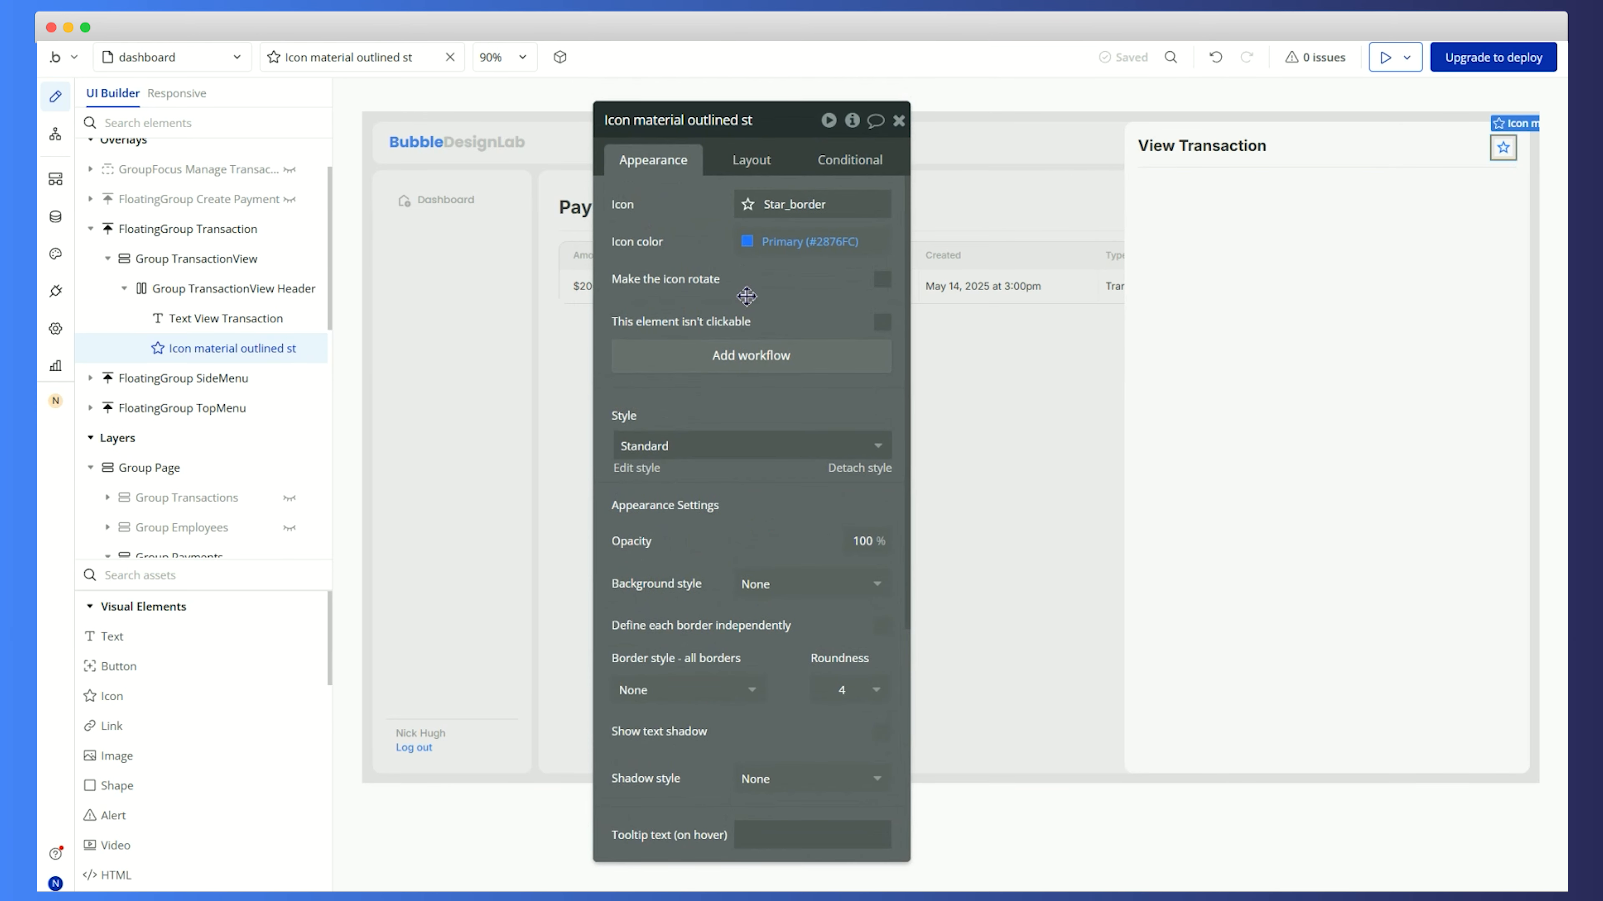
{"action": "left_click", "coordinate": [799, 203]}
{"action": "type", "text": "close"}
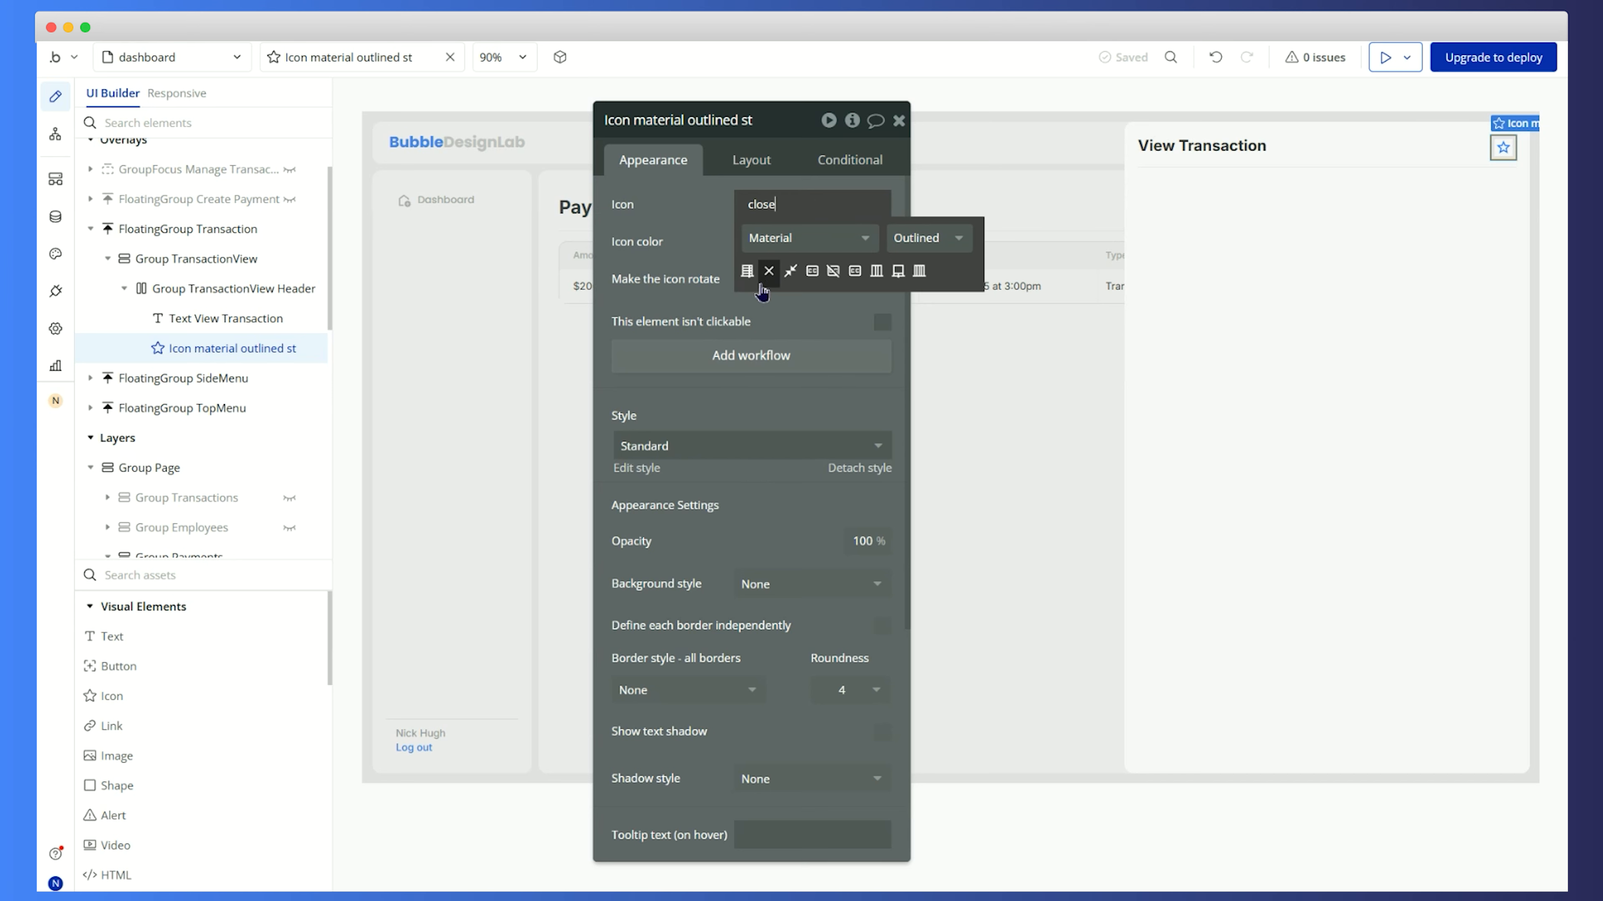
{"action": "left_click", "coordinate": [768, 272]}
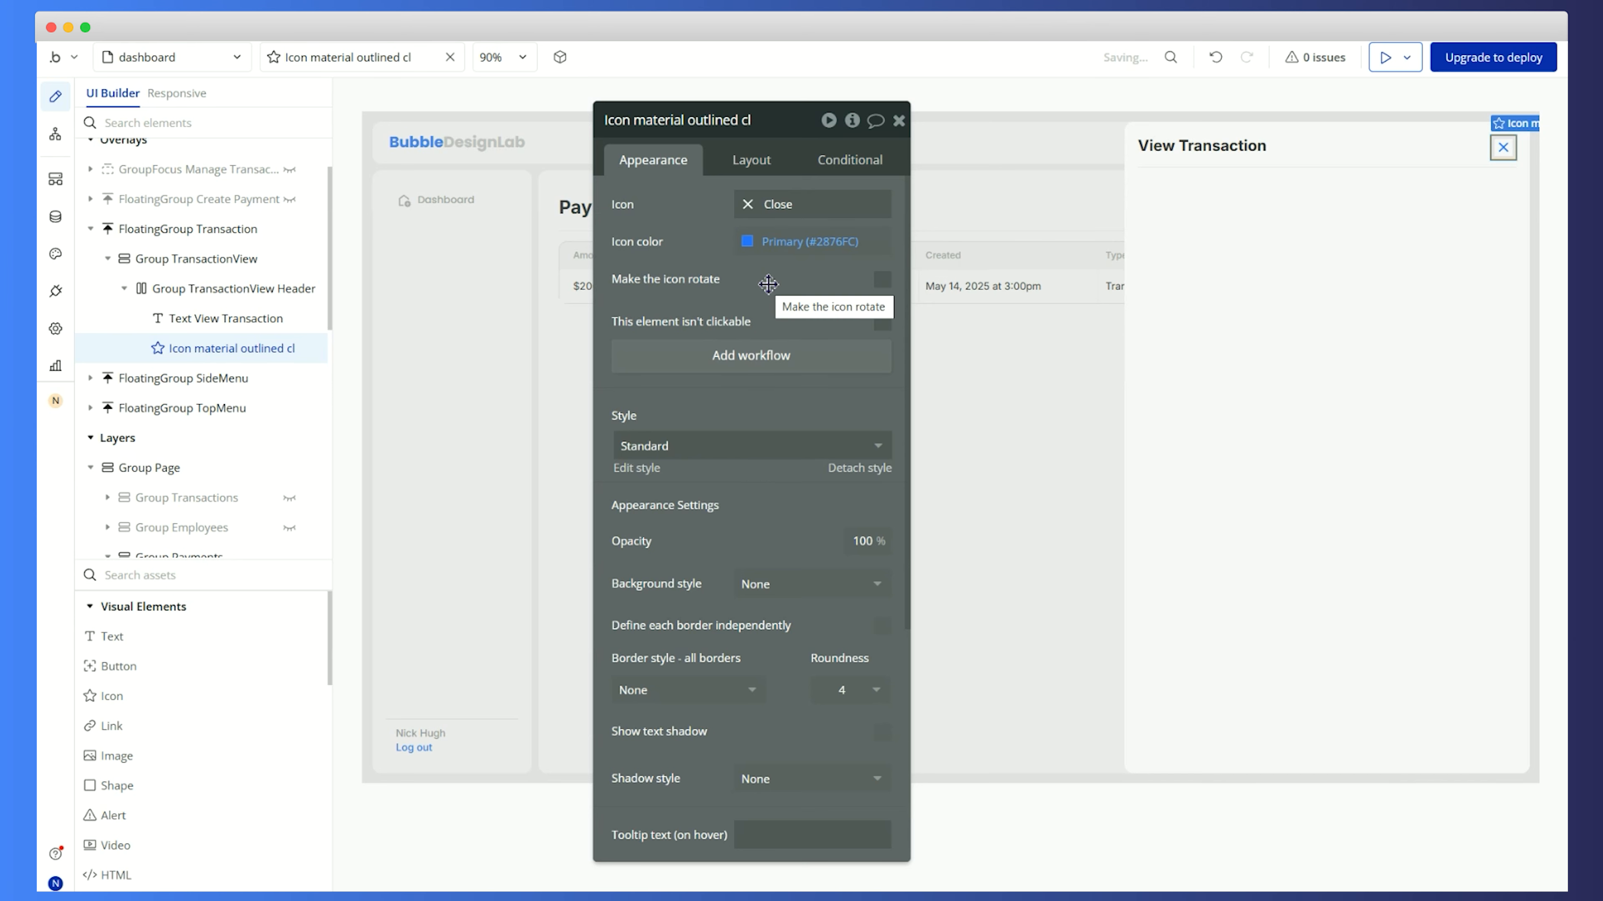
Set the close icon's color to the Destructive (#B0200C) color variable
{"action": "left_click", "coordinate": [768, 246]}
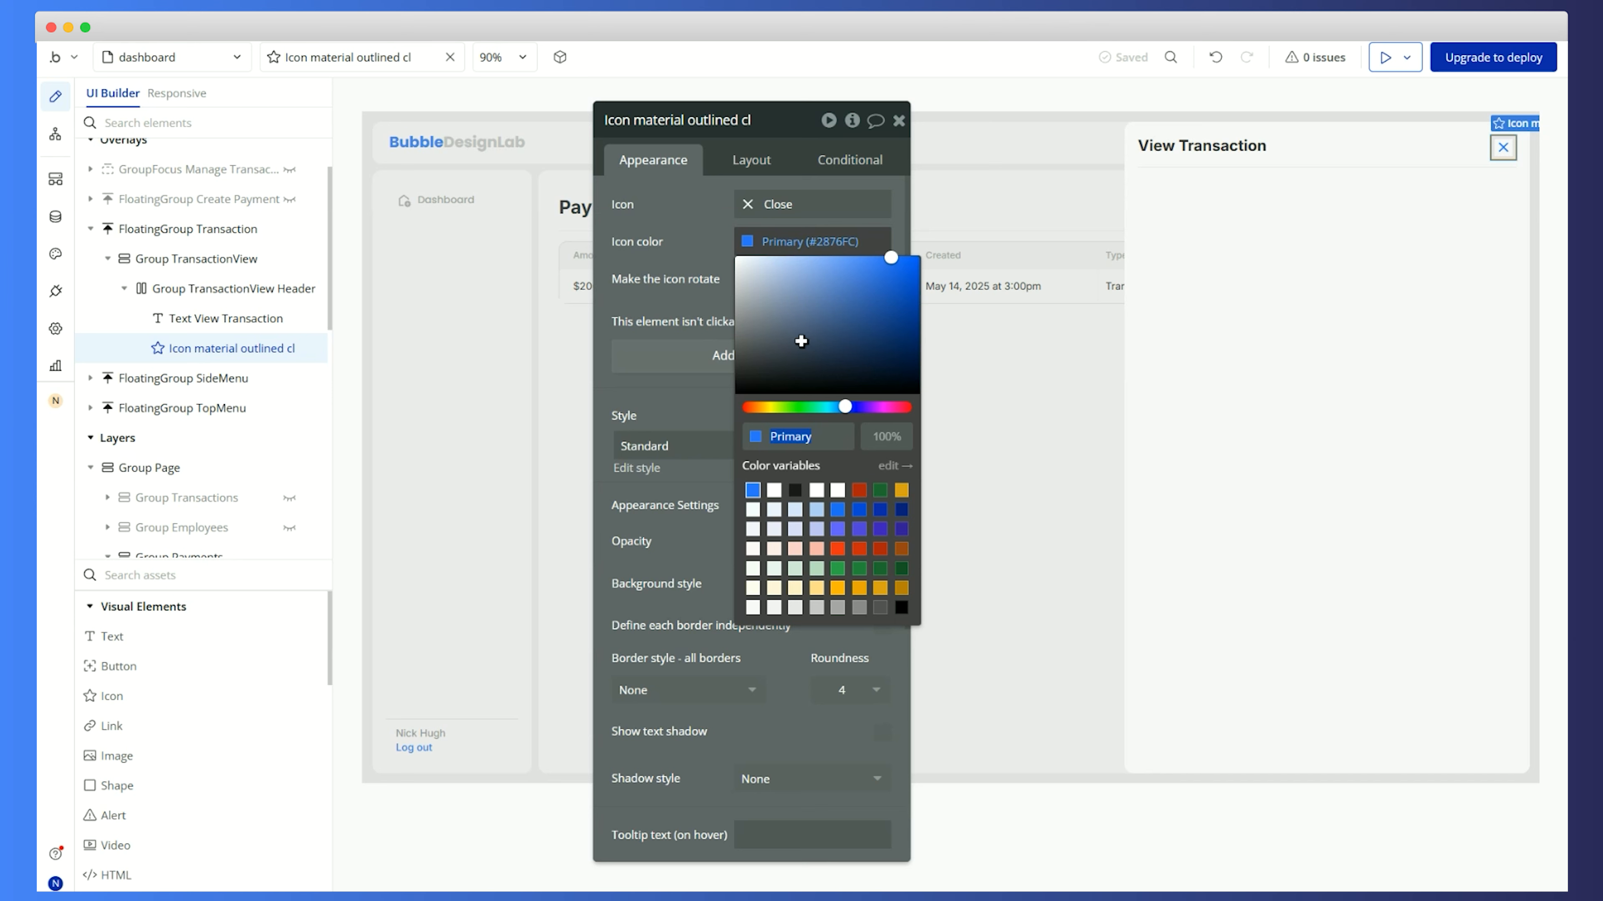
{"action": "left_click", "coordinate": [859, 490]}
{"action": "left_click", "coordinate": [661, 261]}
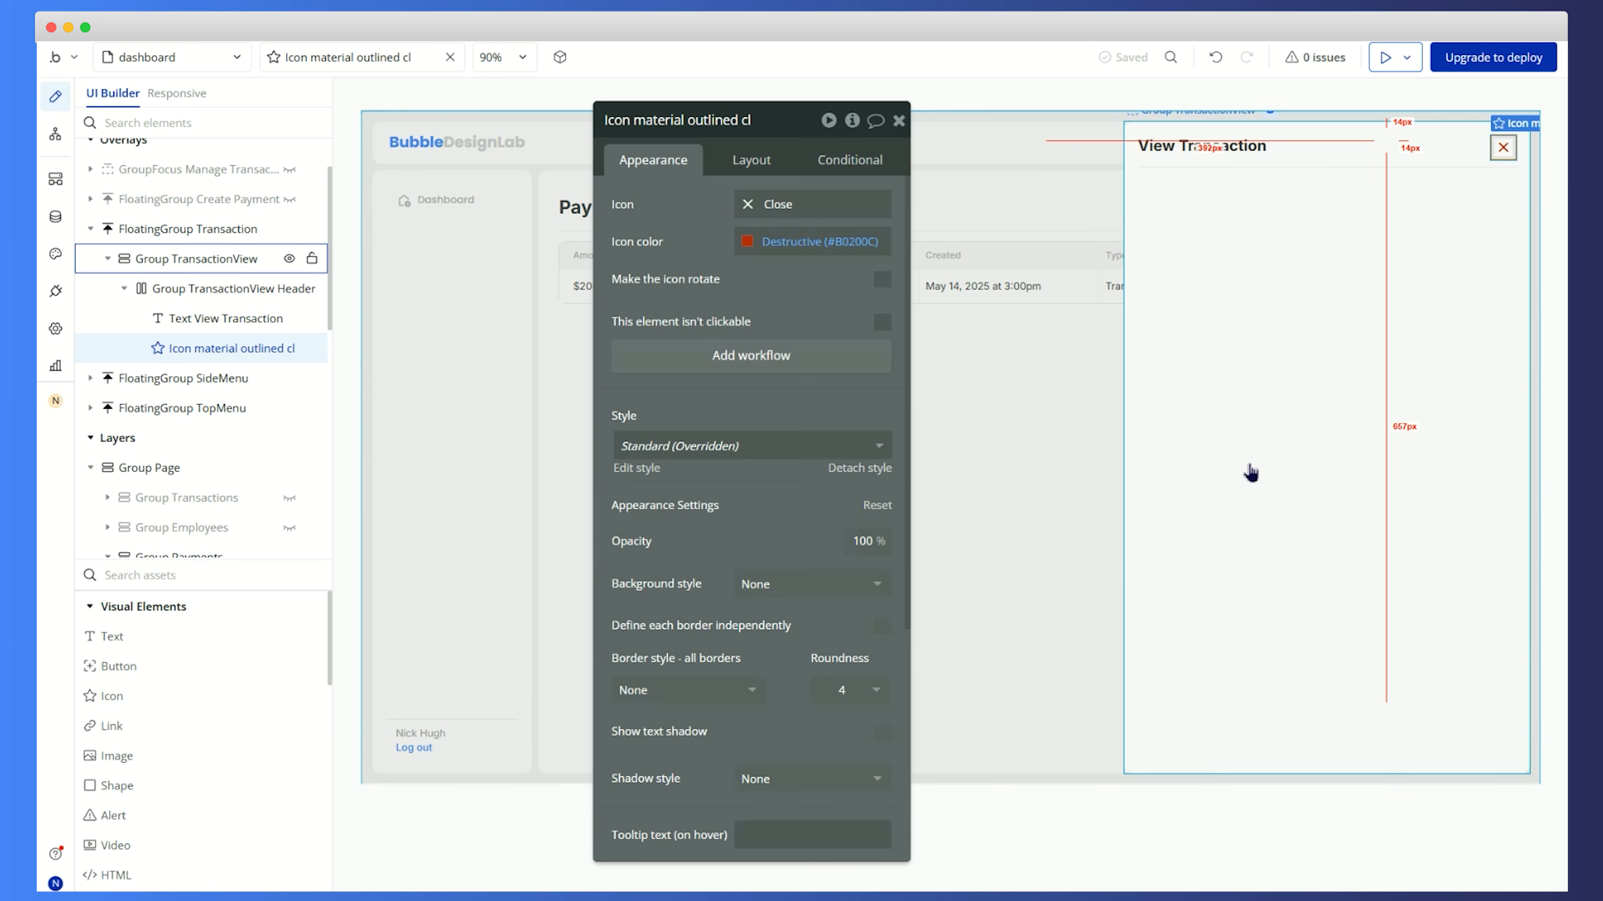
{"action": "left_click", "coordinate": [1452, 195]}
Try another color variable for the close icon and reapply Destructive (#B0200C)
{"action": "left_click", "coordinate": [1500, 148]}
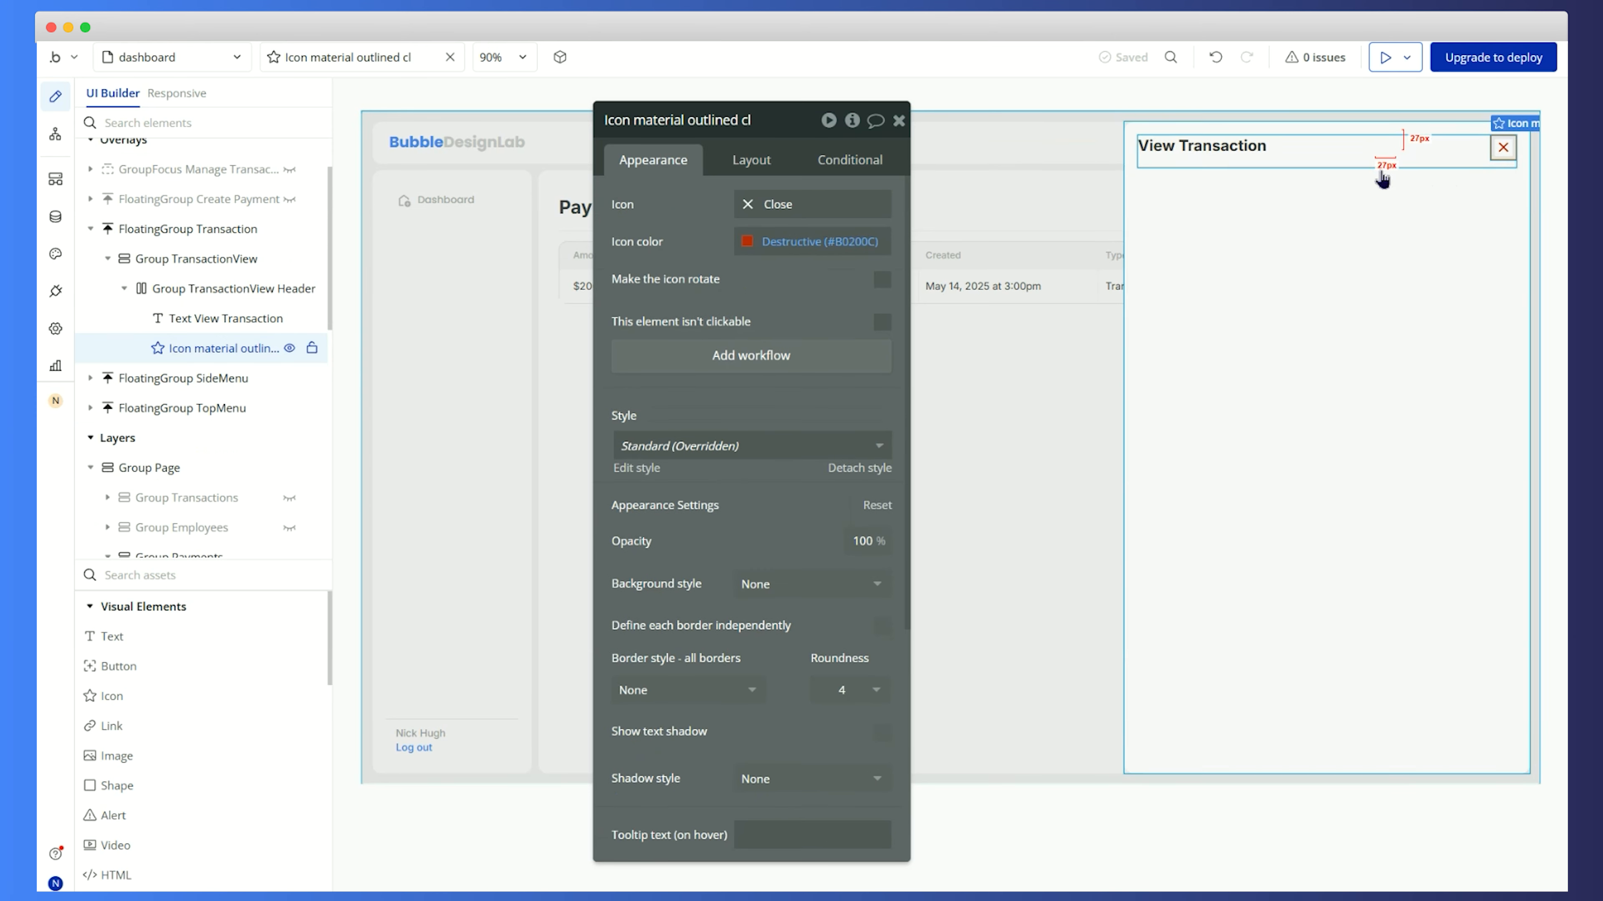
{"action": "left_click", "coordinate": [814, 242]}
{"action": "left_click", "coordinate": [820, 551]}
{"action": "left_click", "coordinate": [859, 493]}
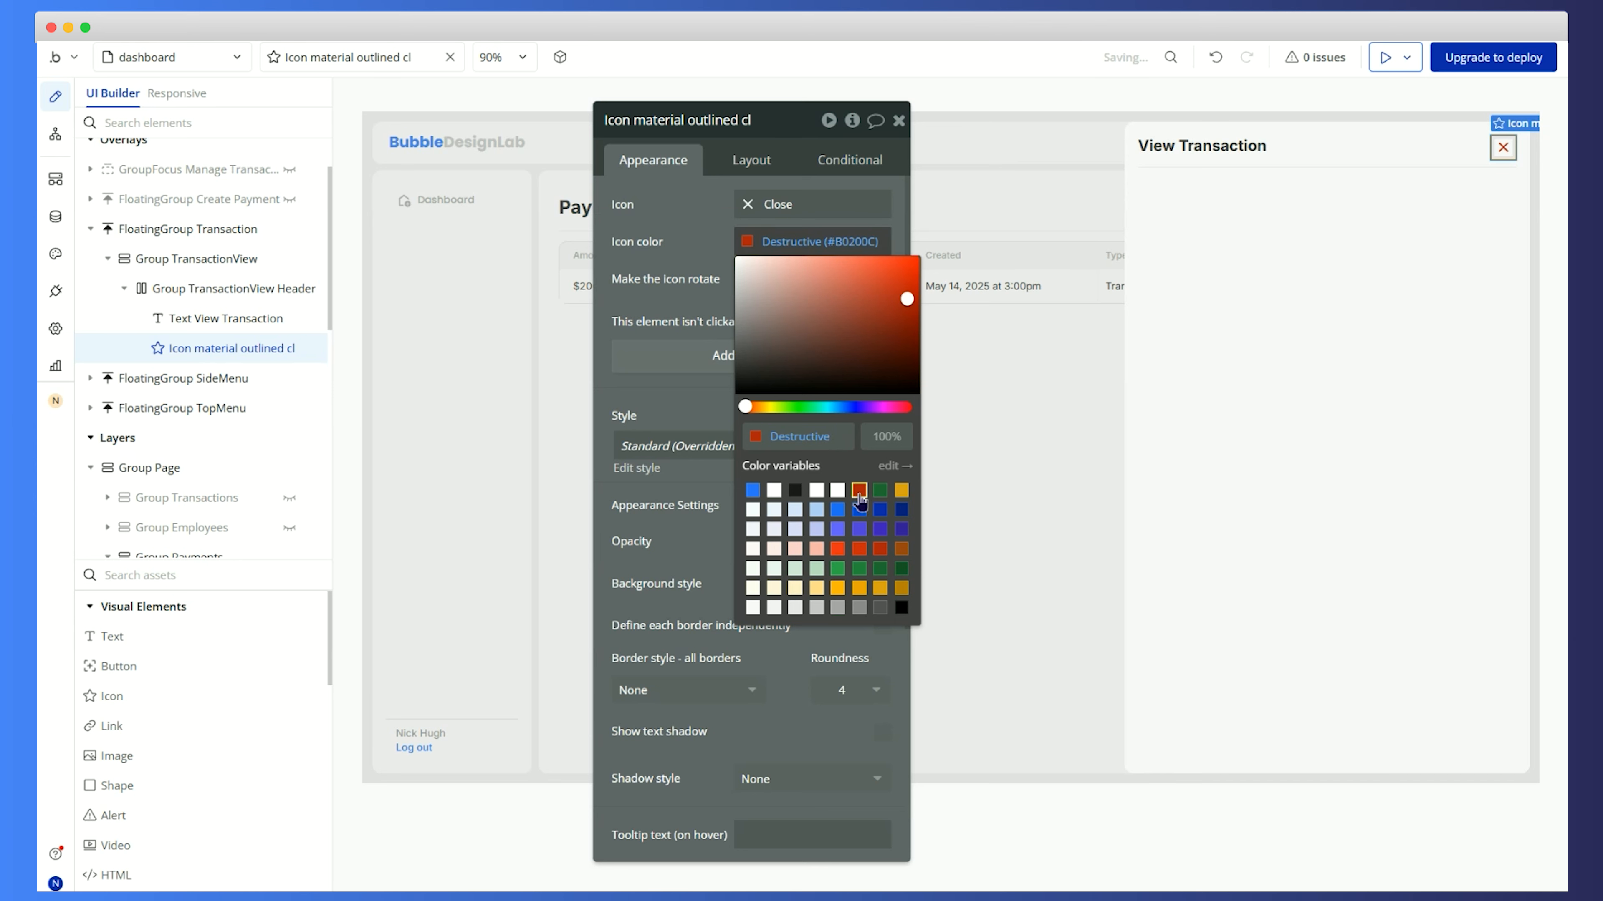
{"action": "left_click", "coordinate": [715, 275]}
{"action": "left_click", "coordinate": [1458, 310]}
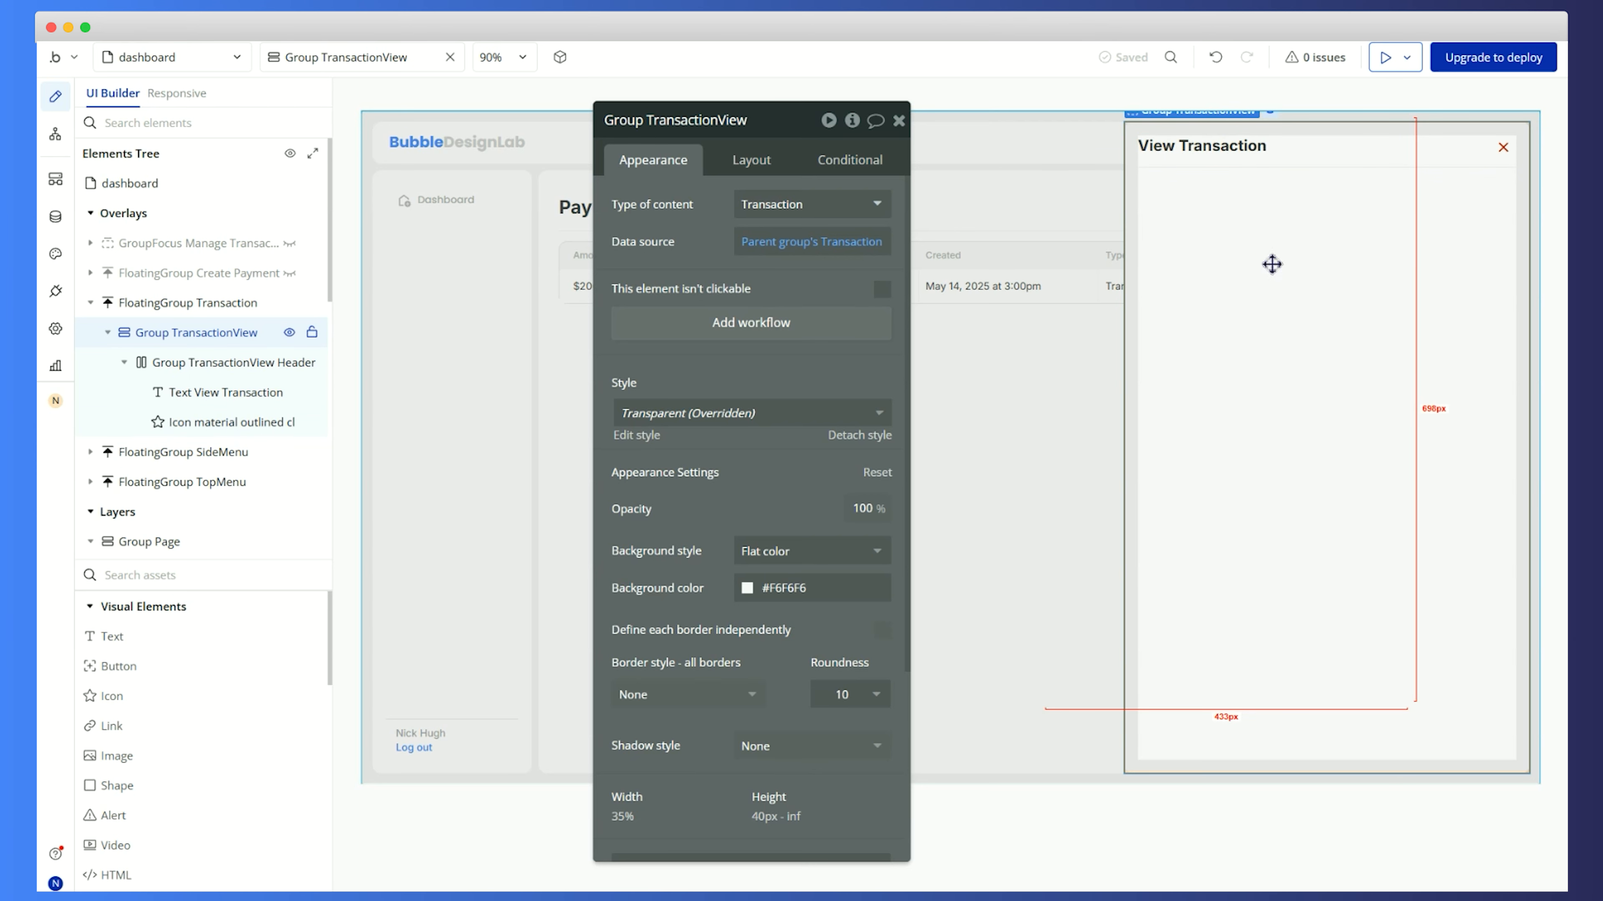
Create a click workflow for the close icon and rename it as TransactionView Close Popout
{"action": "left_click", "coordinate": [1505, 151]}
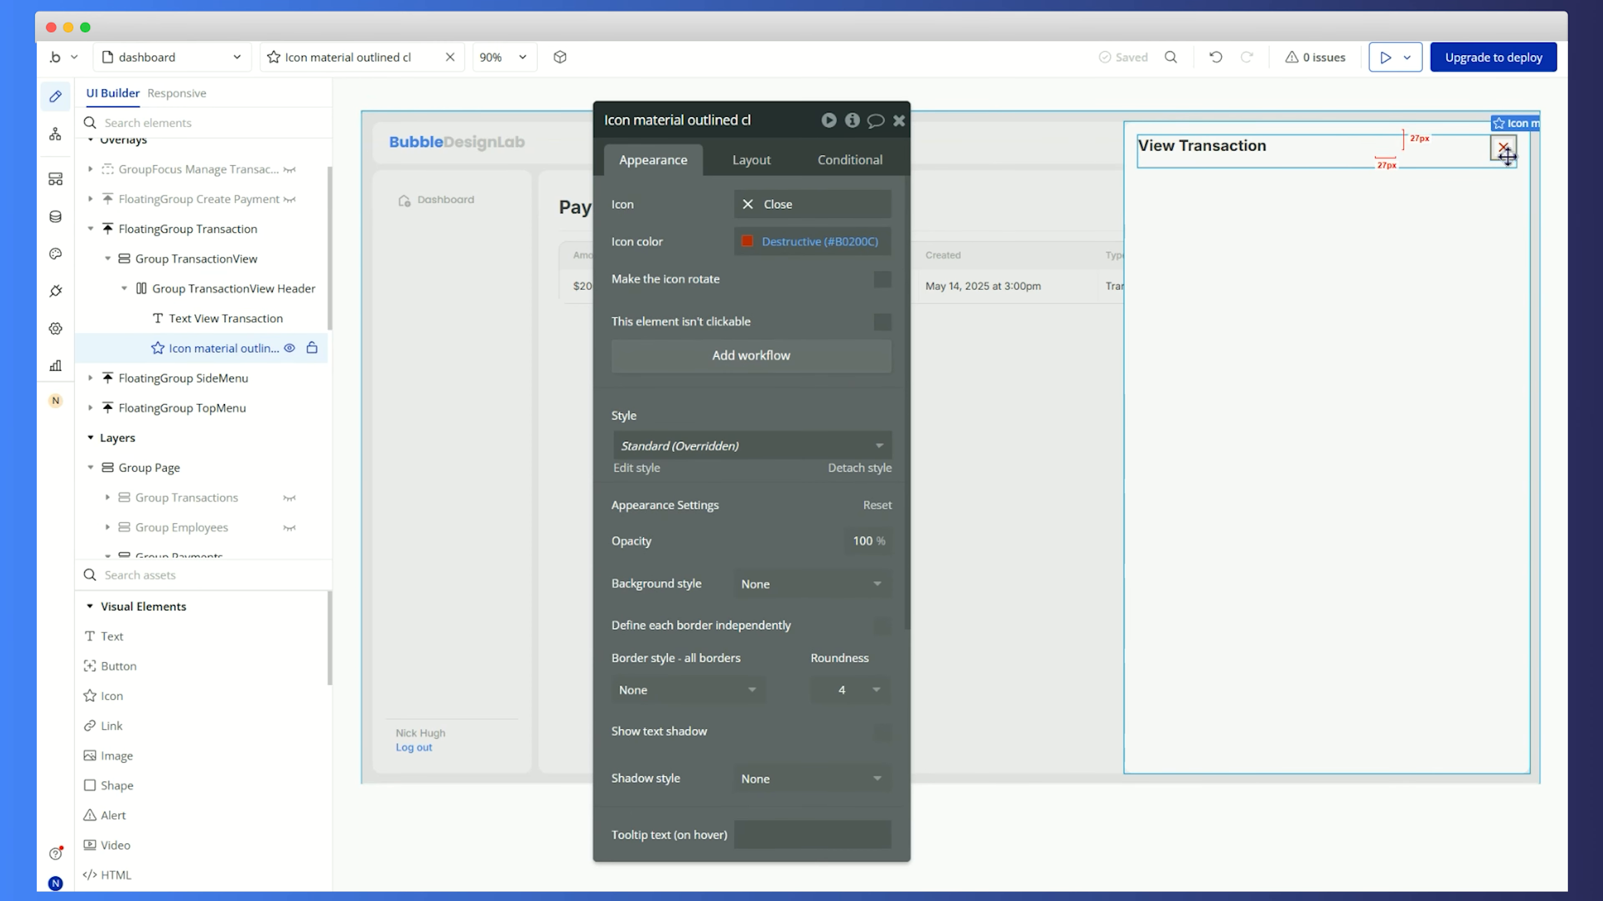
{"action": "left_click", "coordinate": [797, 363]}
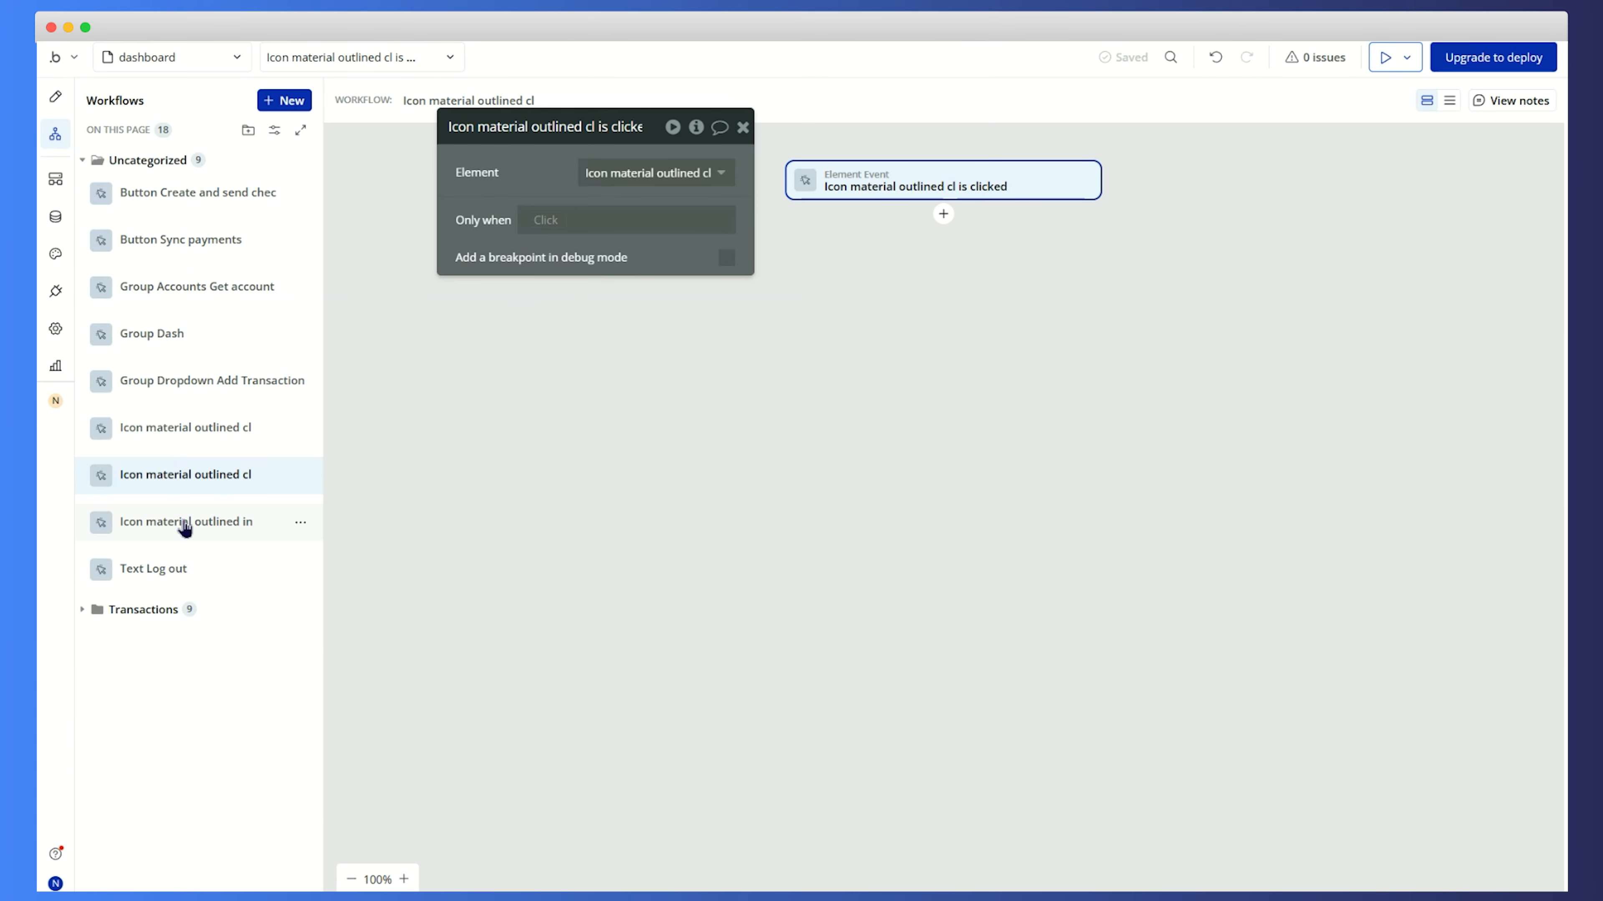
{"action": "double_click", "coordinate": [171, 483]}
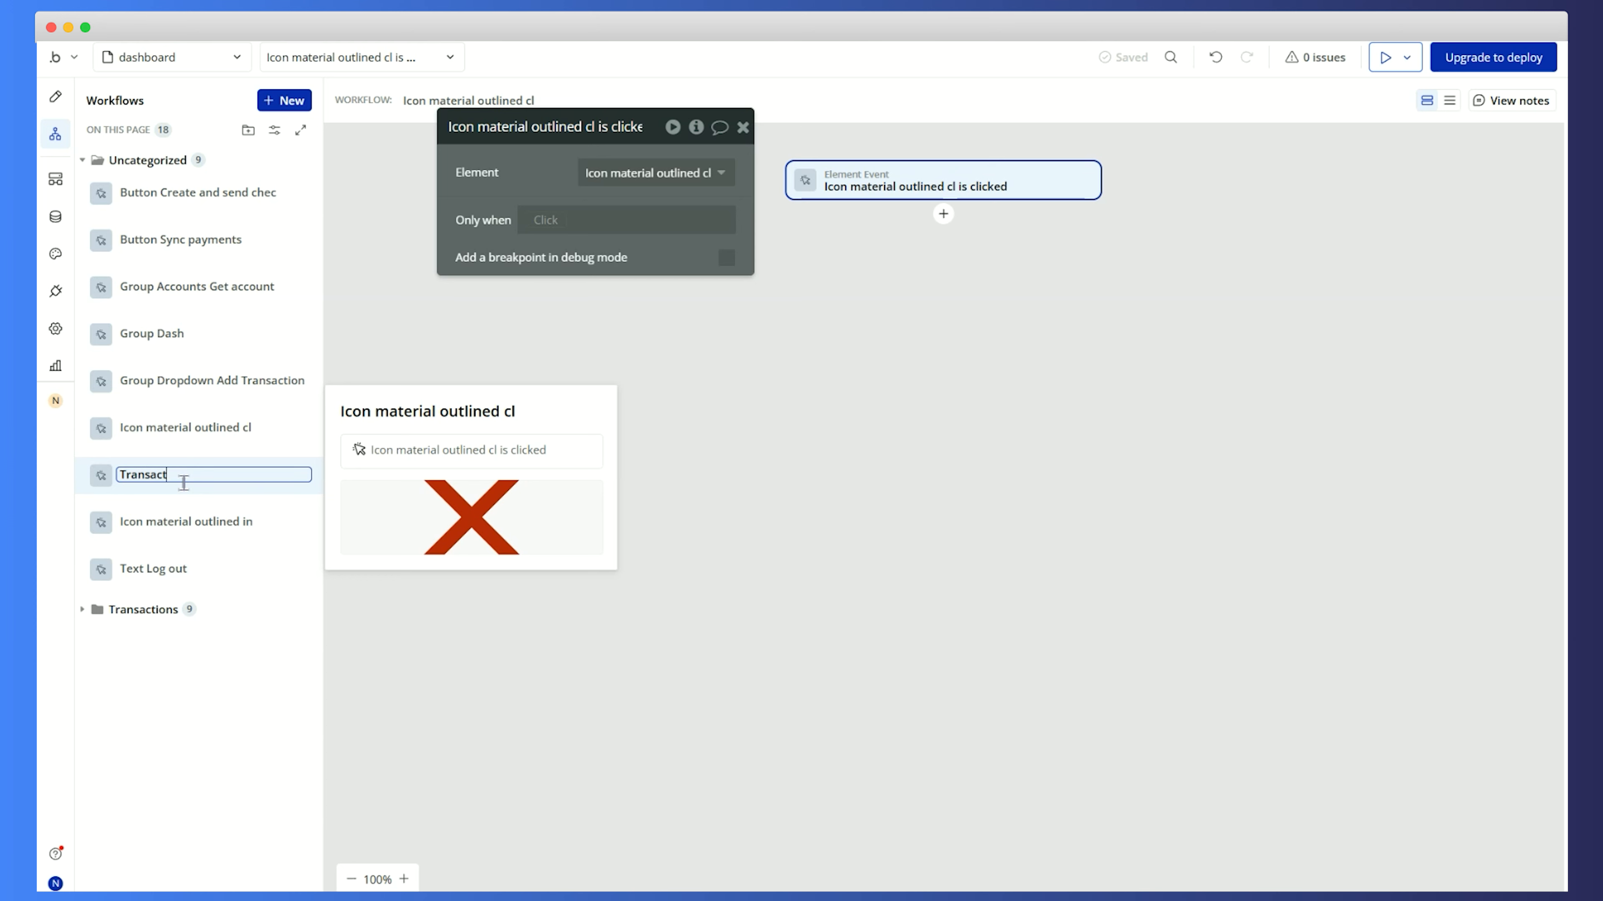
{"action": "type", "text": "ew Close Popo..."}
{"action": "left_click", "coordinate": [217, 490]}
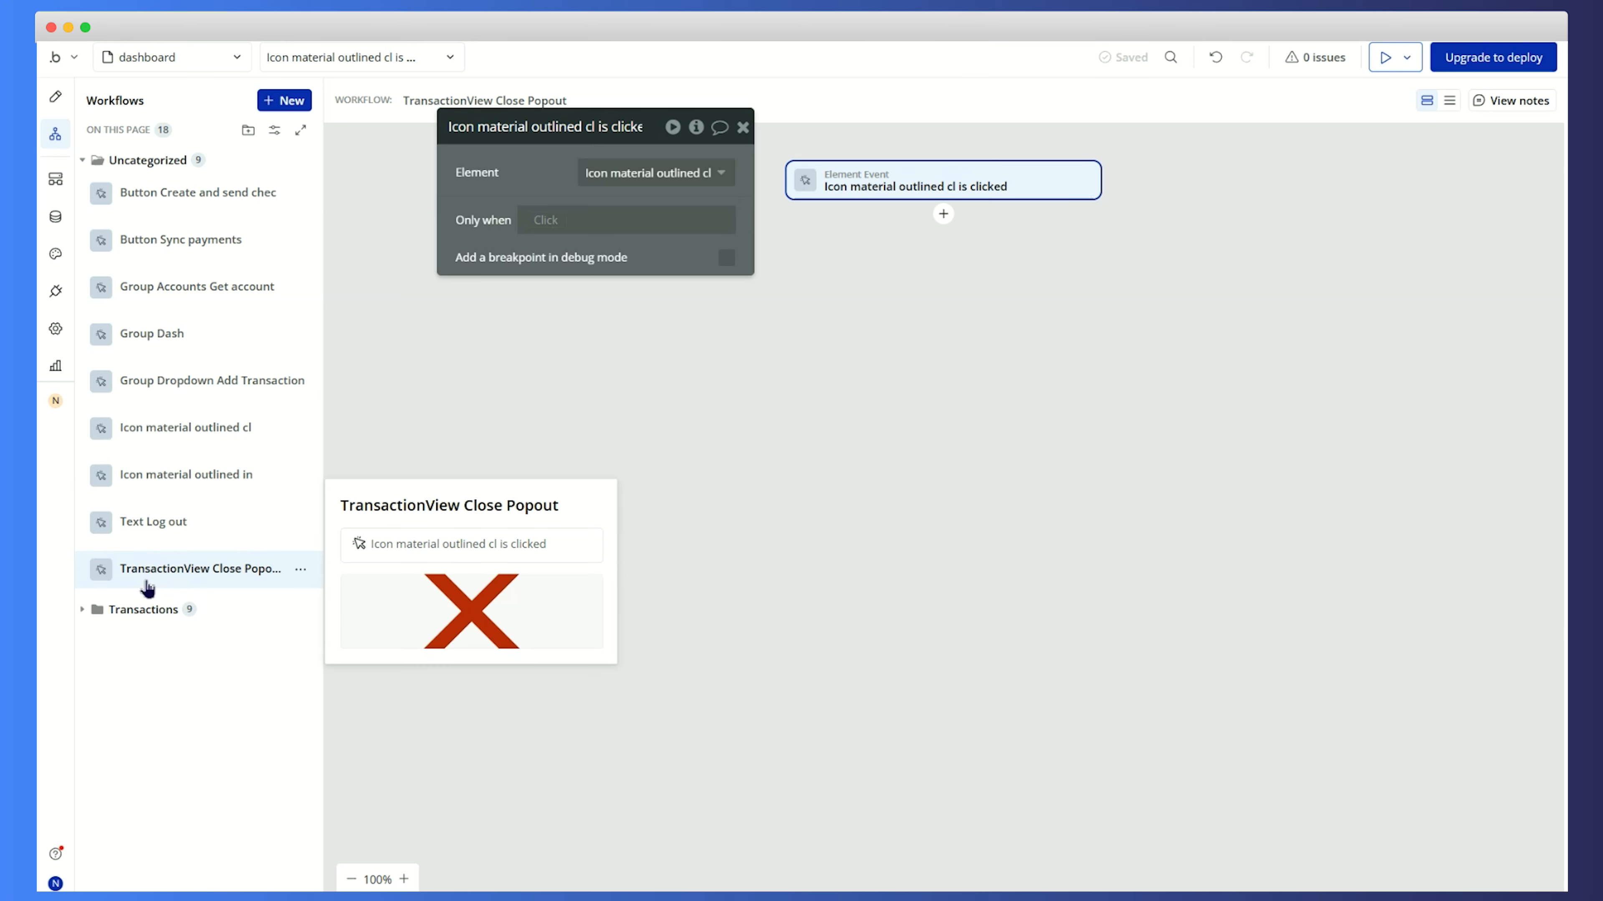
Add an Animate an element action to the TransactionView Close Popout workflow, targeting Group TransactionView
{"action": "left_click", "coordinate": [942, 215]}
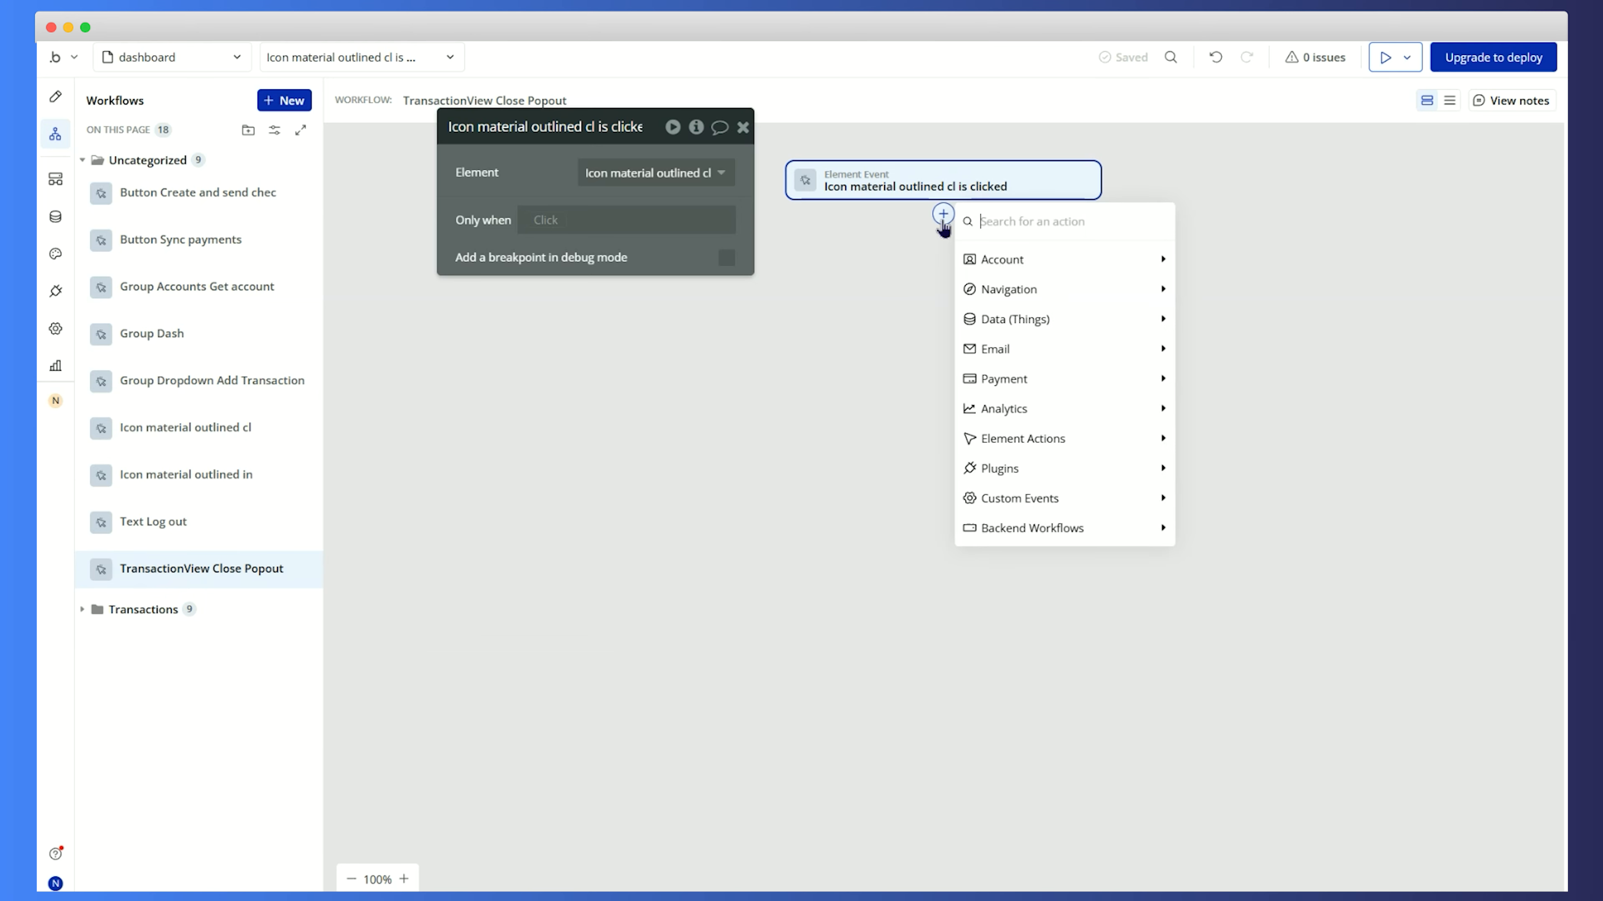
{"action": "type", "text": "anima"}
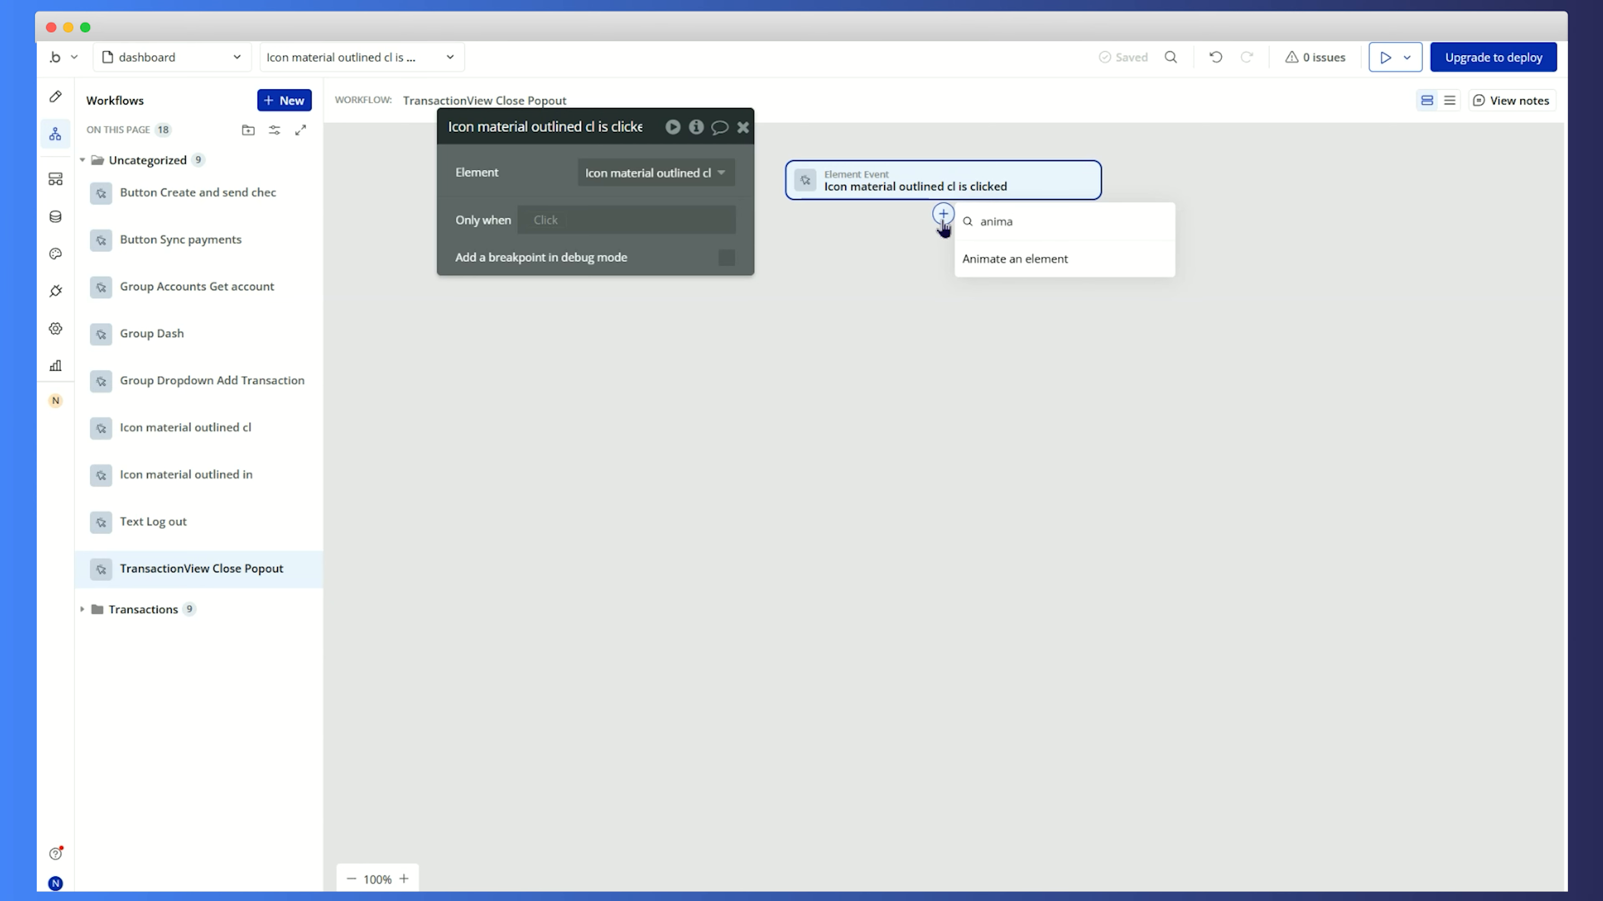
{"action": "left_click", "coordinate": [991, 259]}
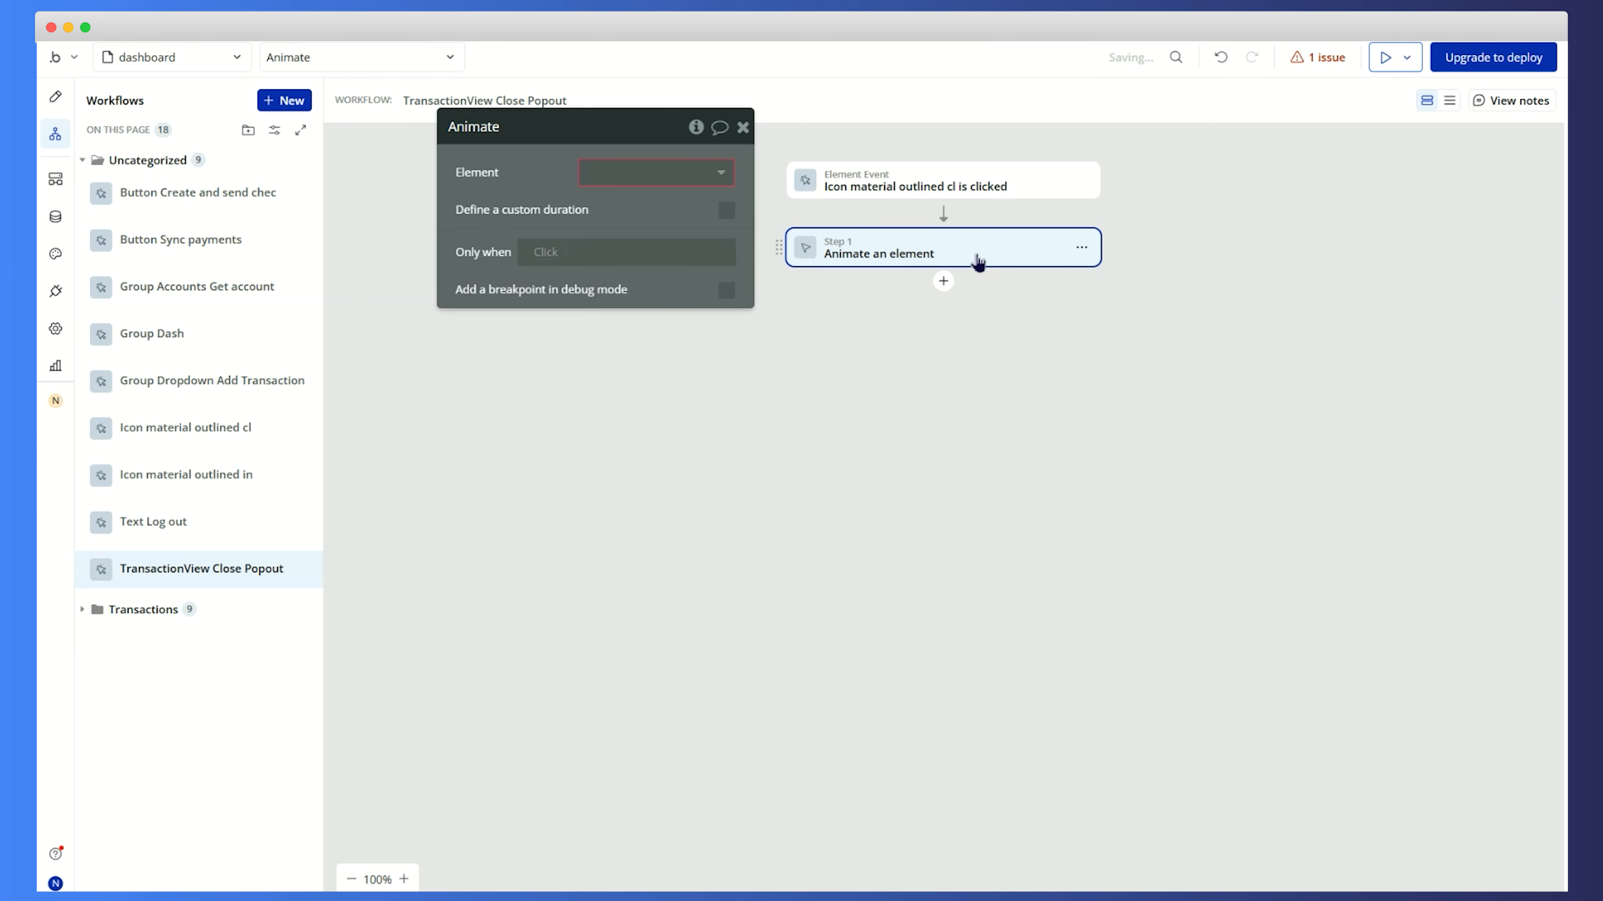
{"action": "left_click", "coordinate": [588, 175]}
{"action": "type", "text": "Groupv"}
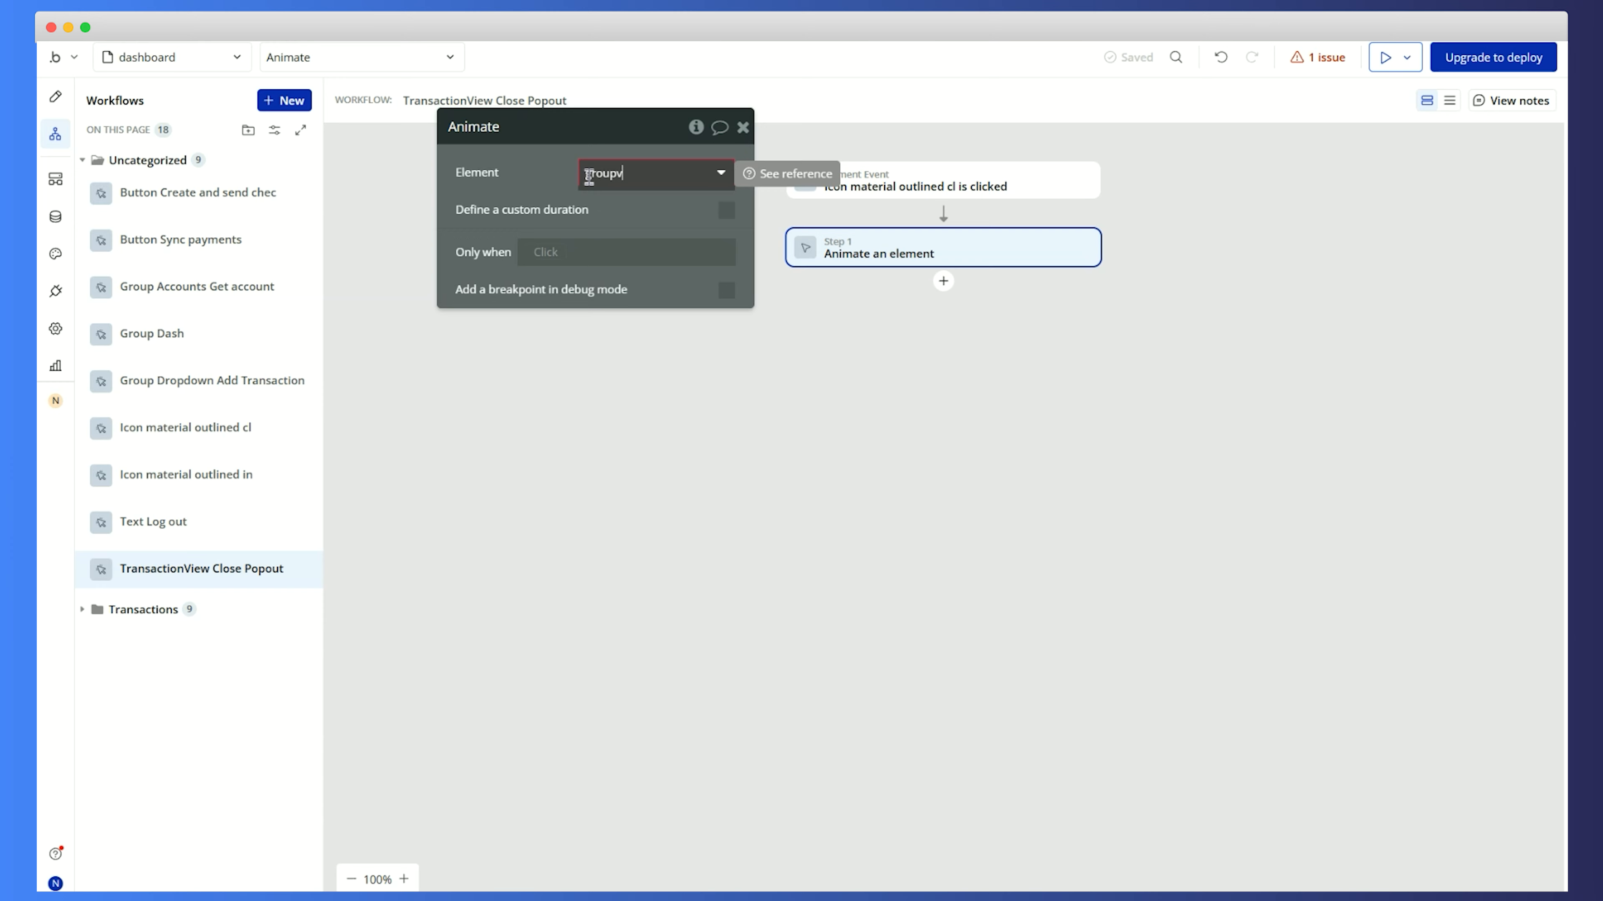
{"action": "key", "text": "BackSpace"}
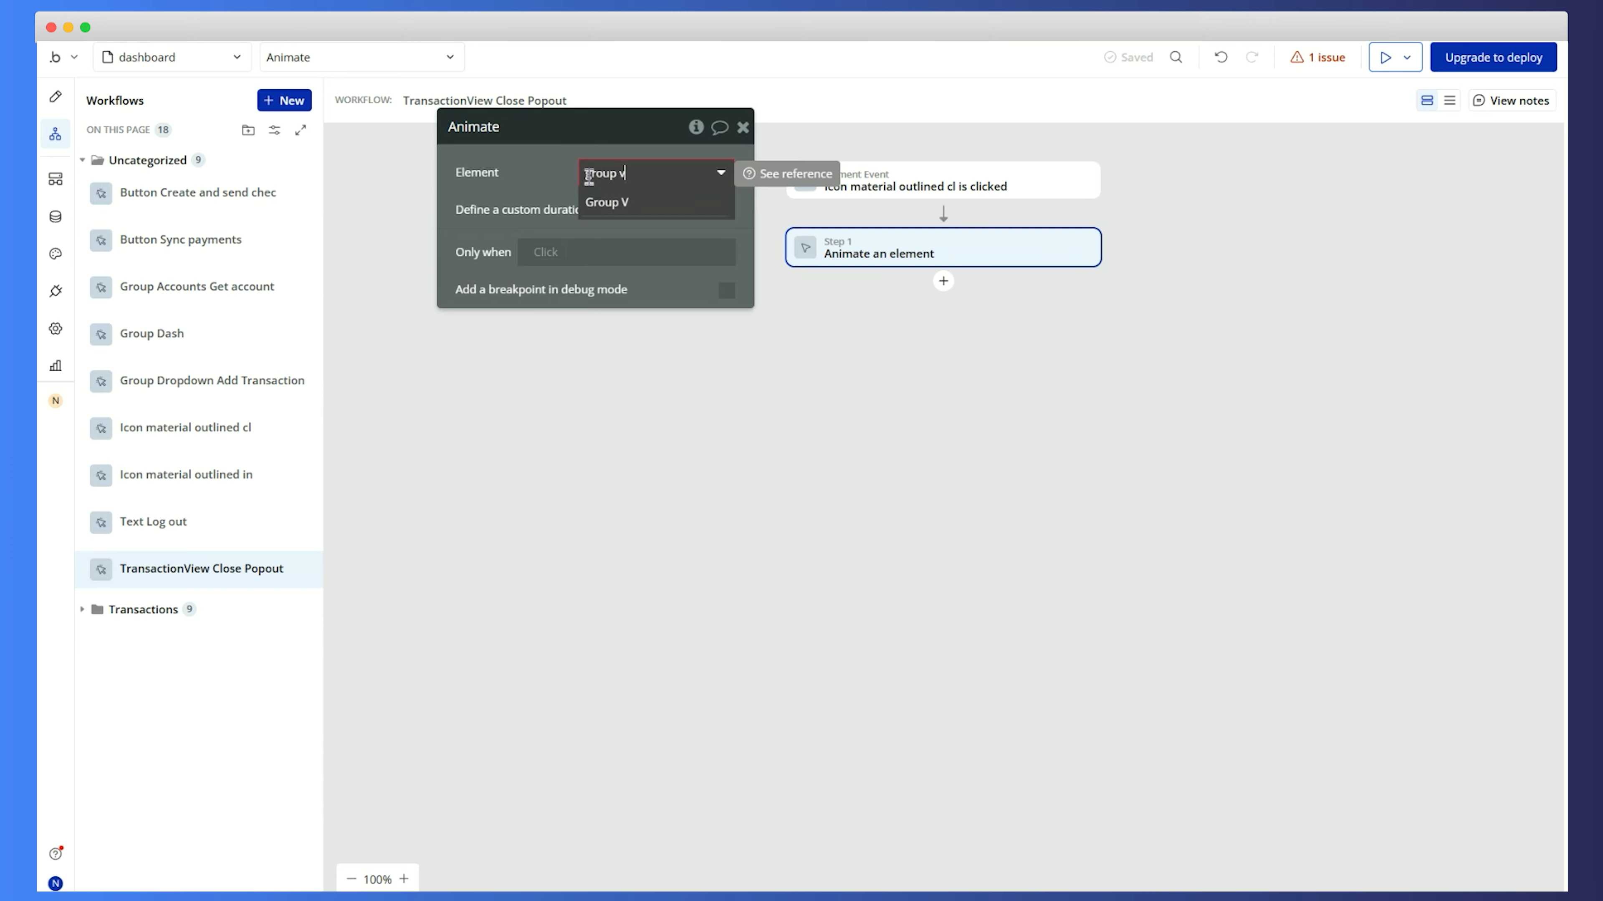
{"action": "type", "text": "tran"}
{"action": "left_click", "coordinate": [650, 229]}
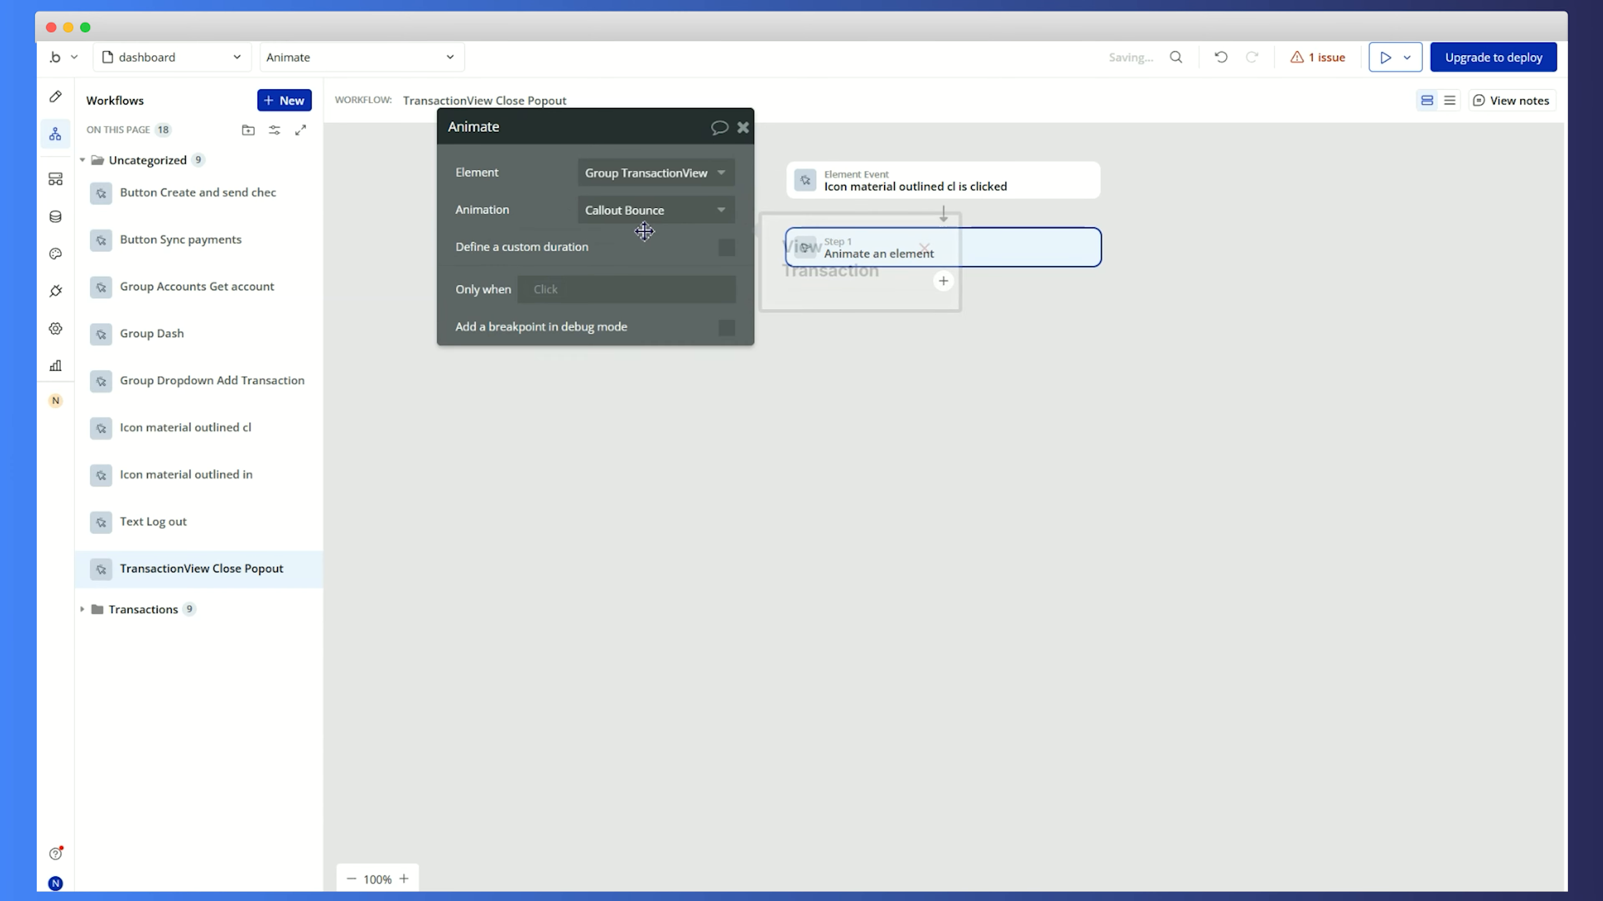
Set the animation of Group TransactionView in the close workflow to Transition SlideRightOut
{"action": "left_click", "coordinate": [56, 96]}
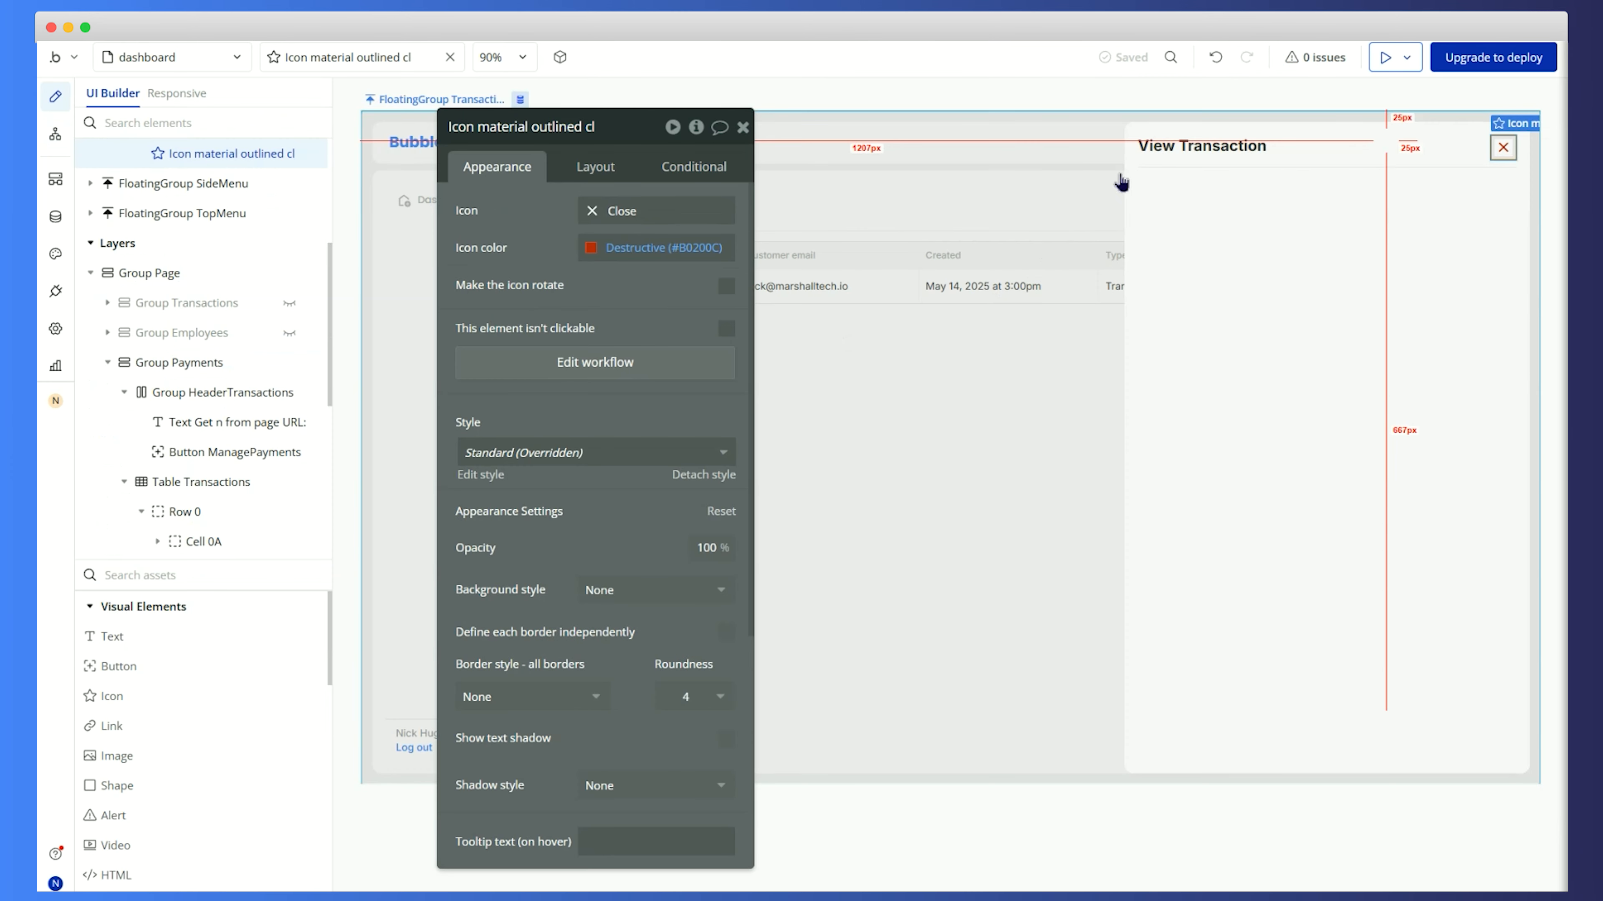
{"action": "left_click", "coordinate": [1515, 369]}
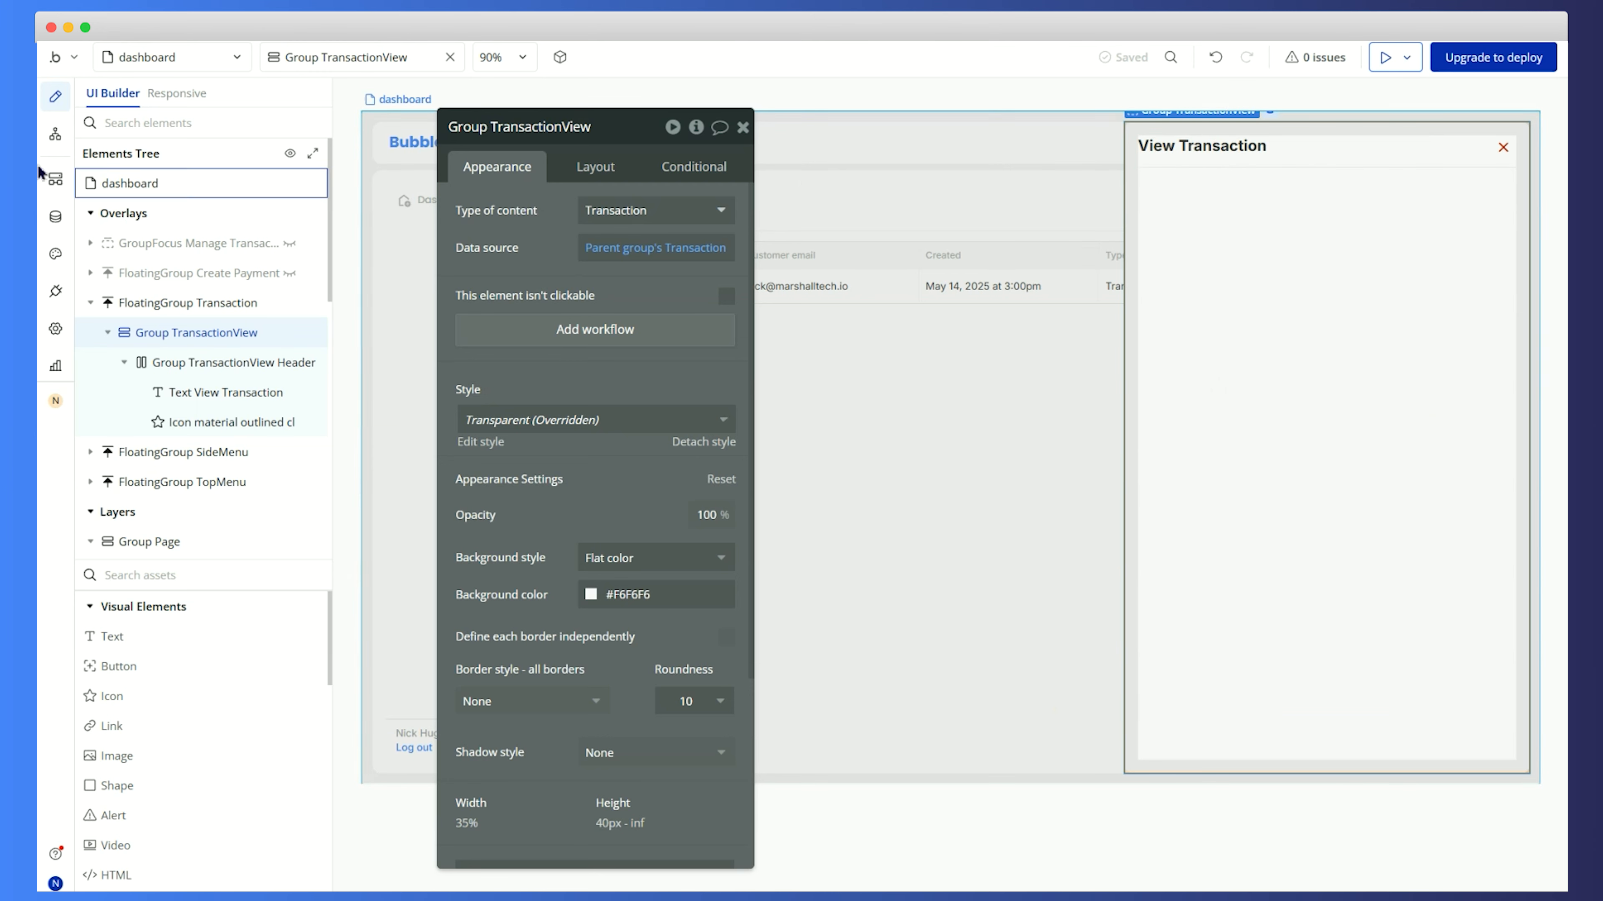
{"action": "left_click", "coordinate": [55, 135]}
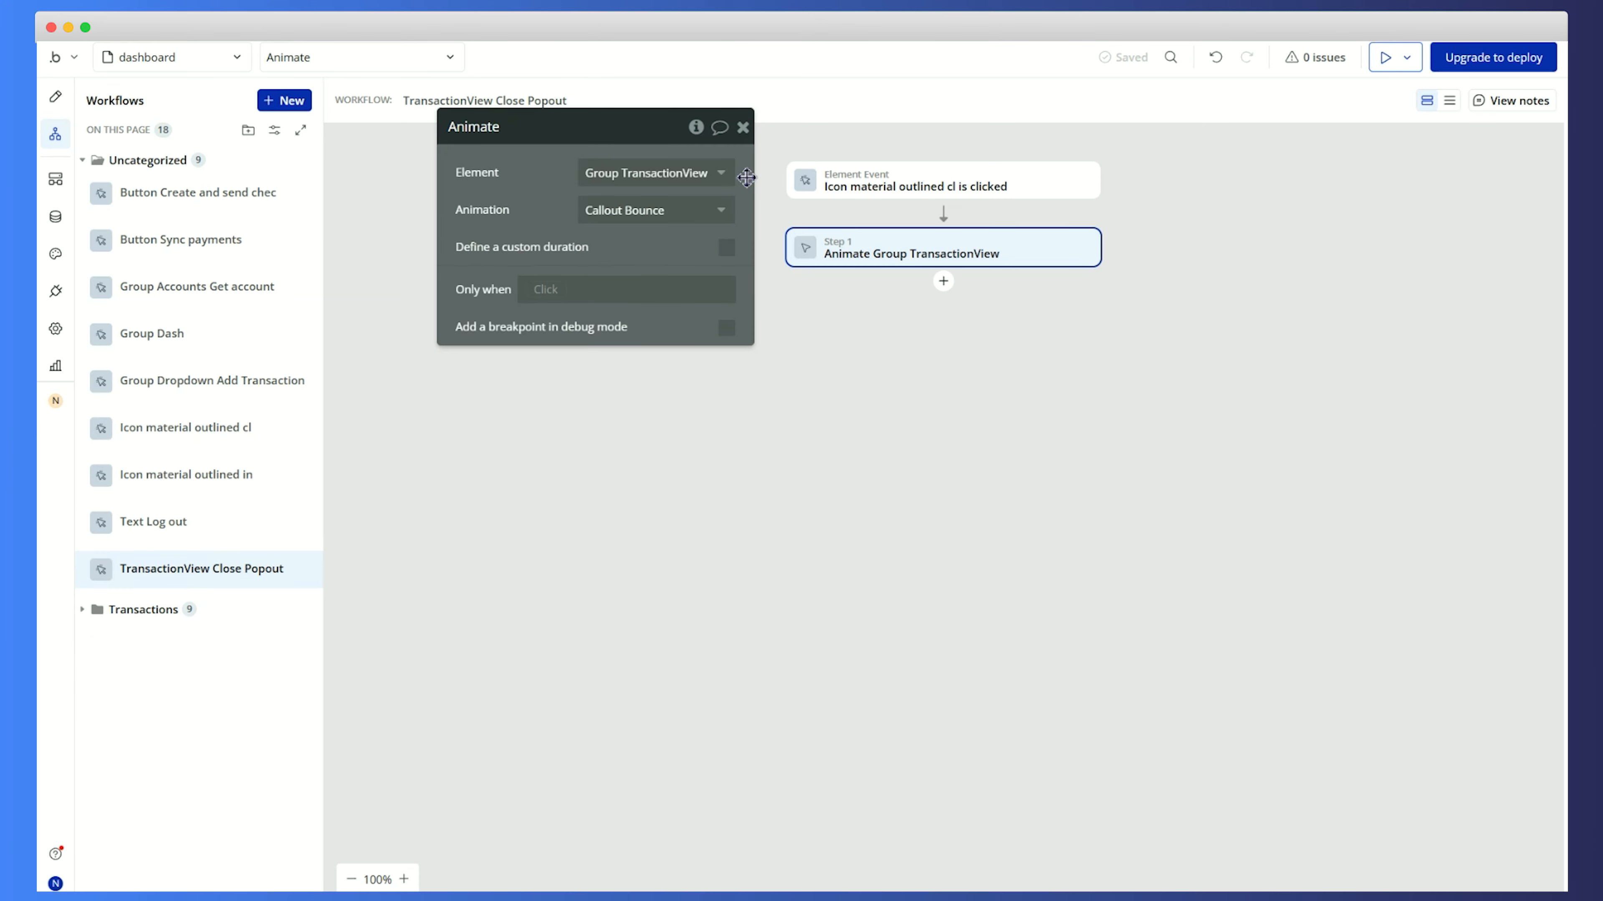
{"action": "left_click", "coordinate": [642, 210]}
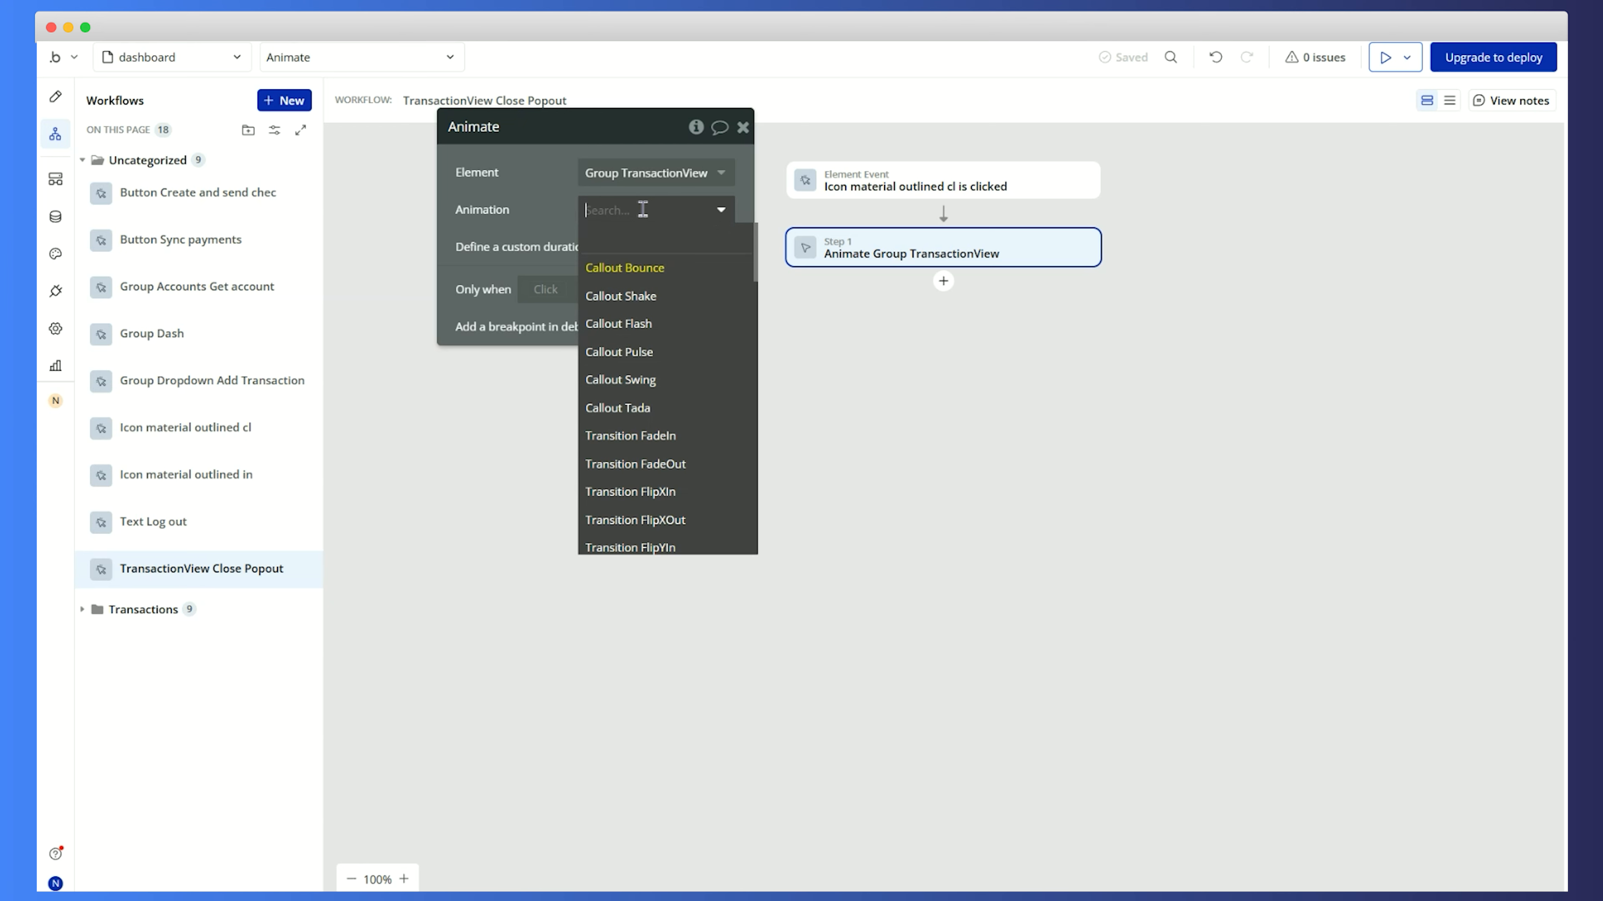
{"action": "type", "text": "right"}
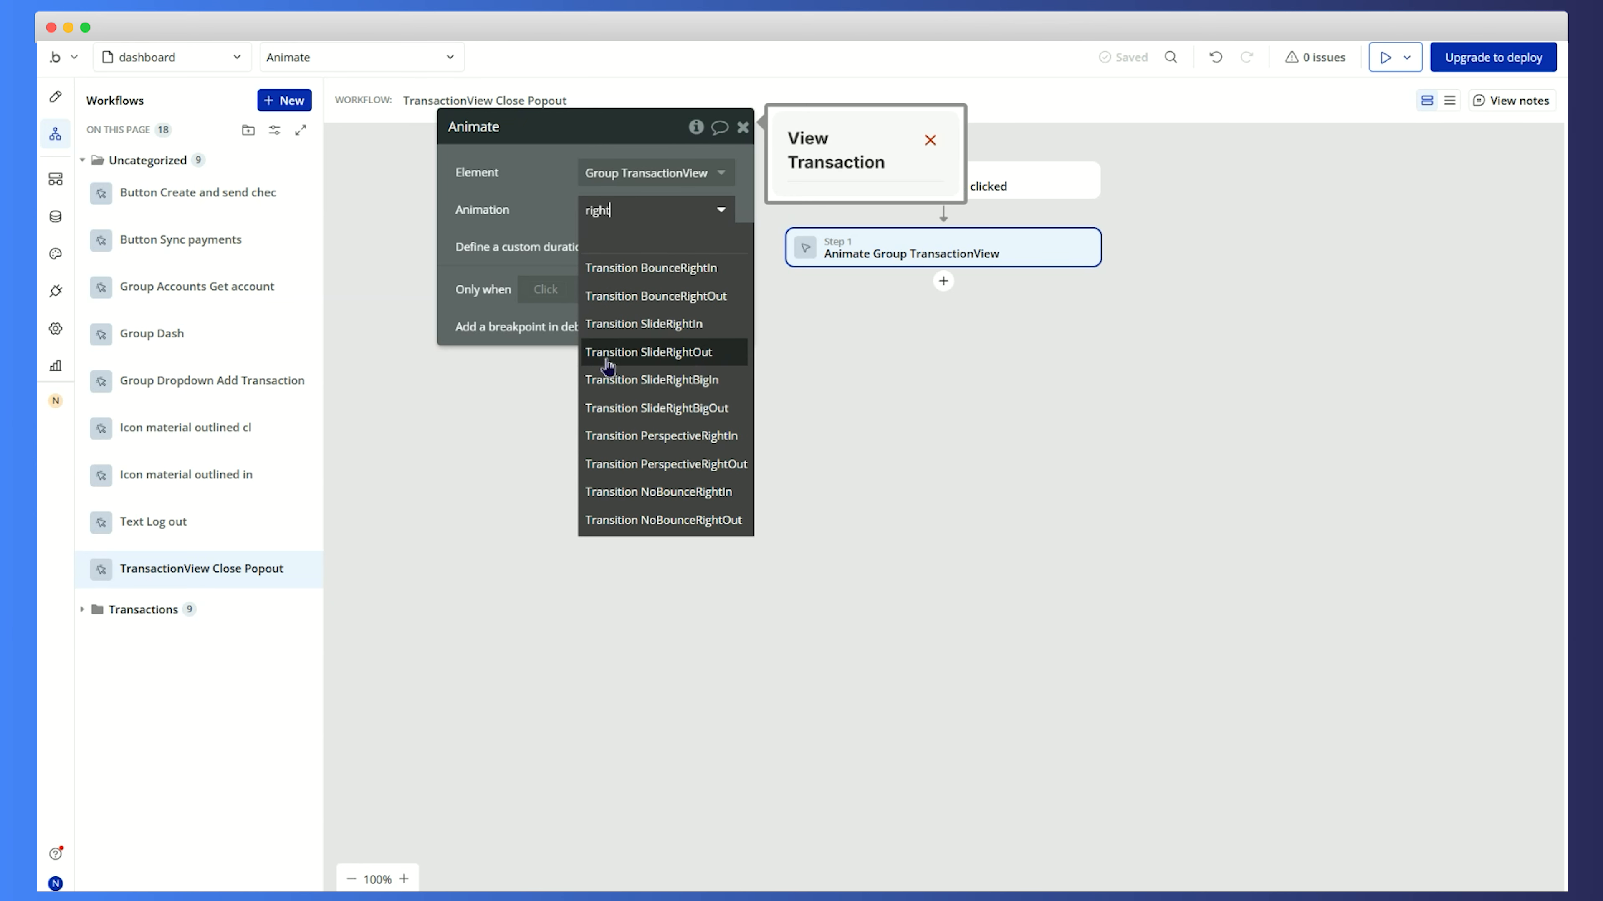
{"action": "left_click", "coordinate": [685, 364]}
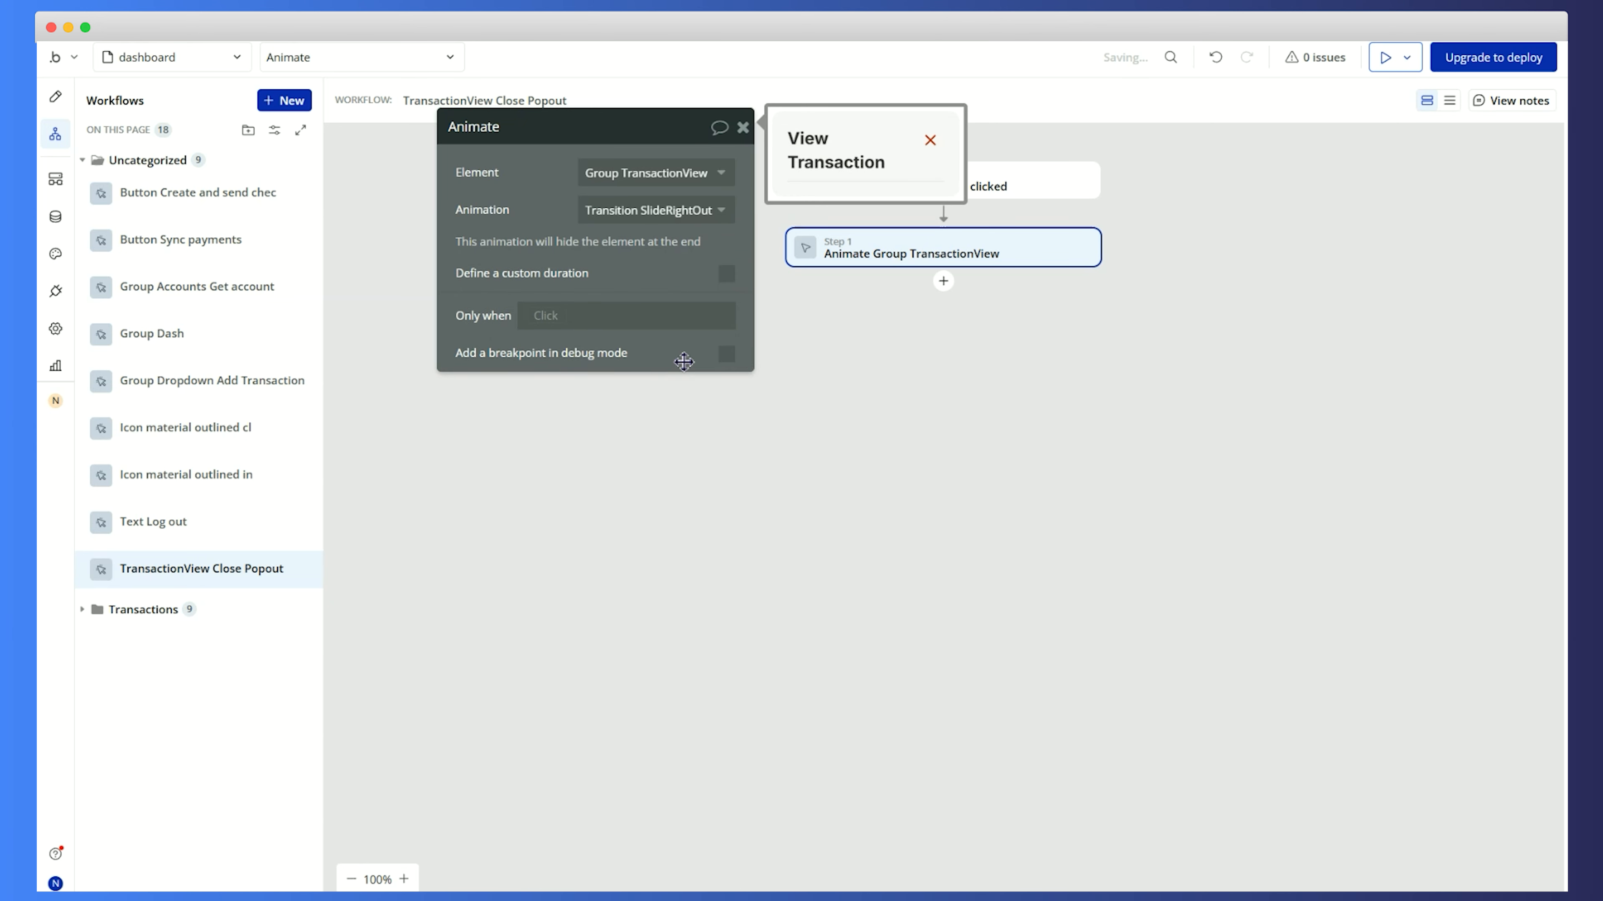
Define a custom duration of 400 ms for the Group TransactionView animation
{"action": "left_click", "coordinate": [726, 273]}
{"action": "double_click", "coordinate": [715, 315]}
{"action": "type", "text": "400"}
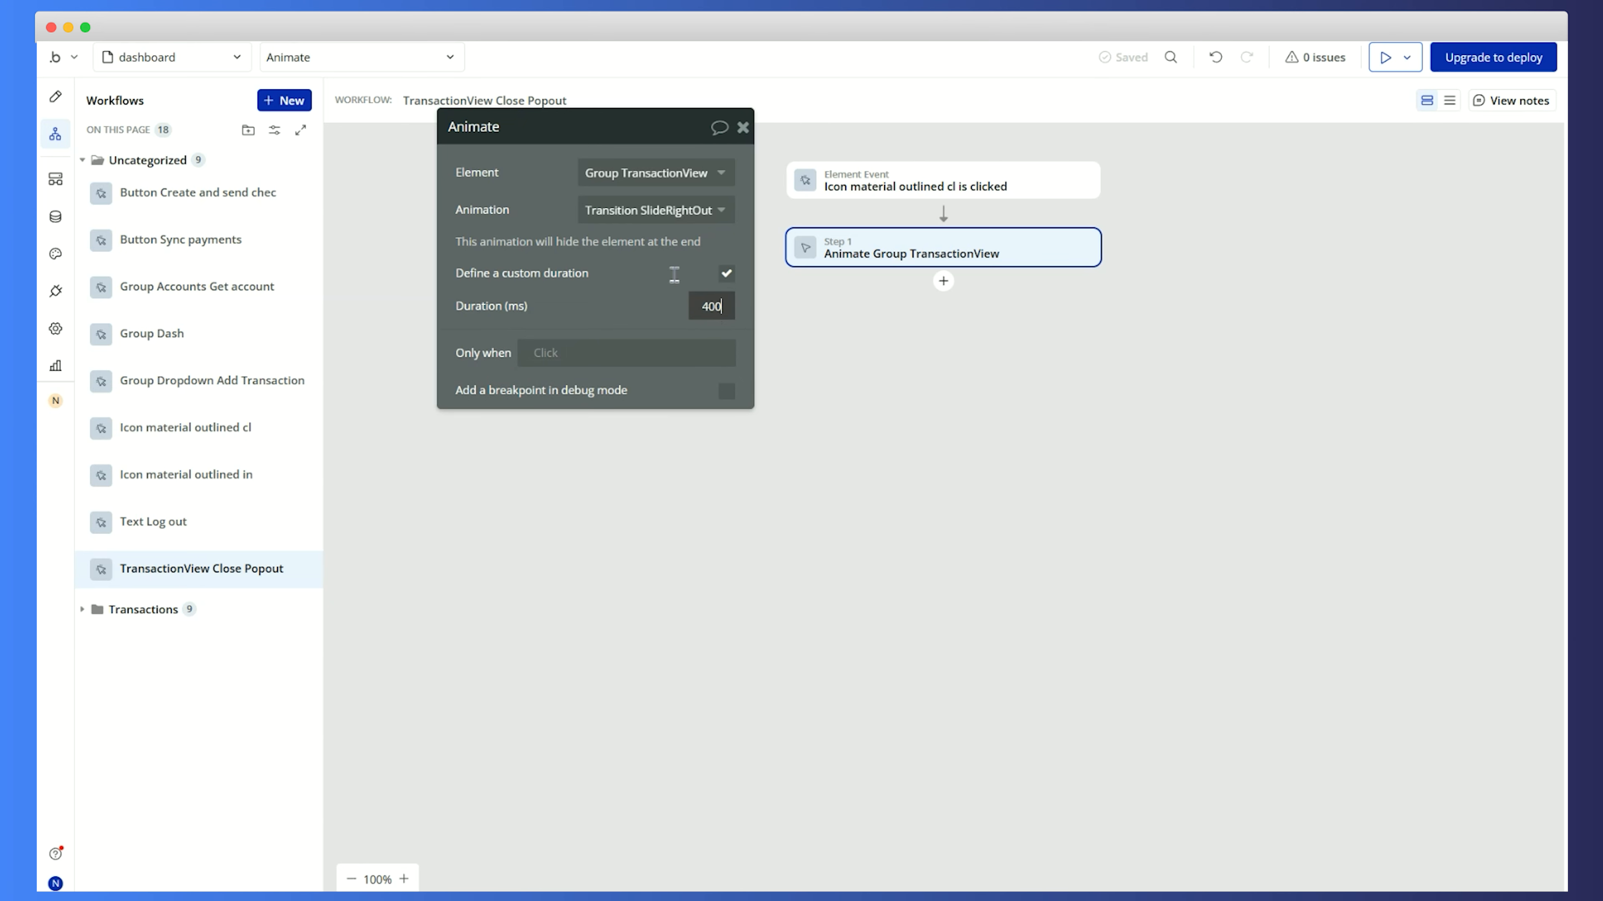
{"action": "left_click", "coordinate": [674, 274]}
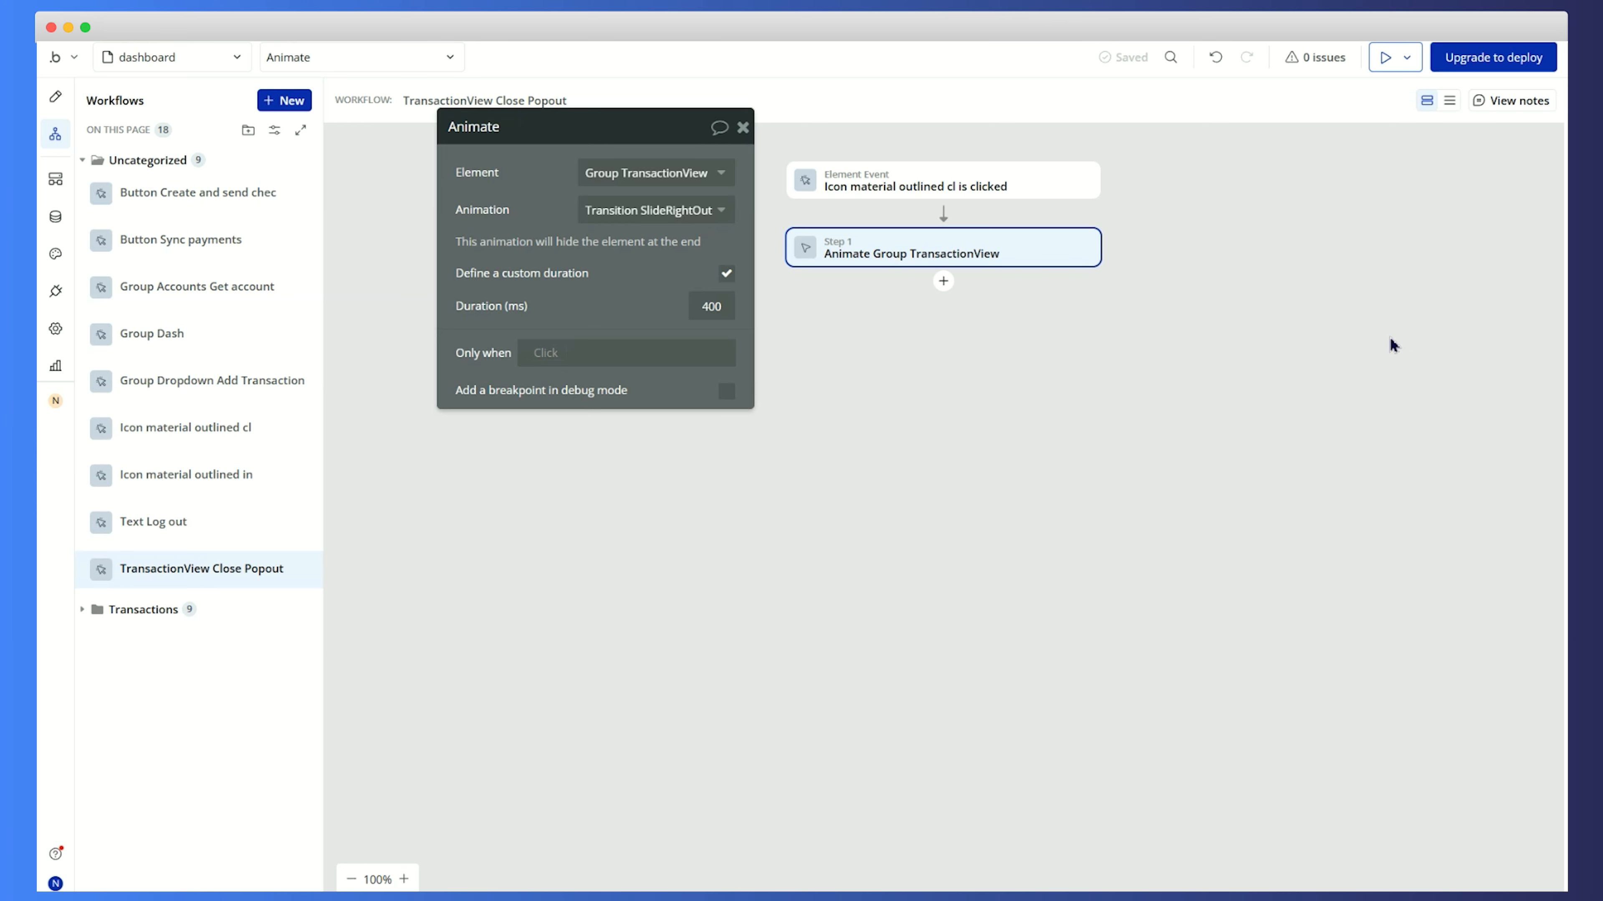
Add a pause before next action as the workflow's second step, with a pause length of 400 ms
{"action": "left_click", "coordinate": [943, 282]}
{"action": "type", "text": "pause"}
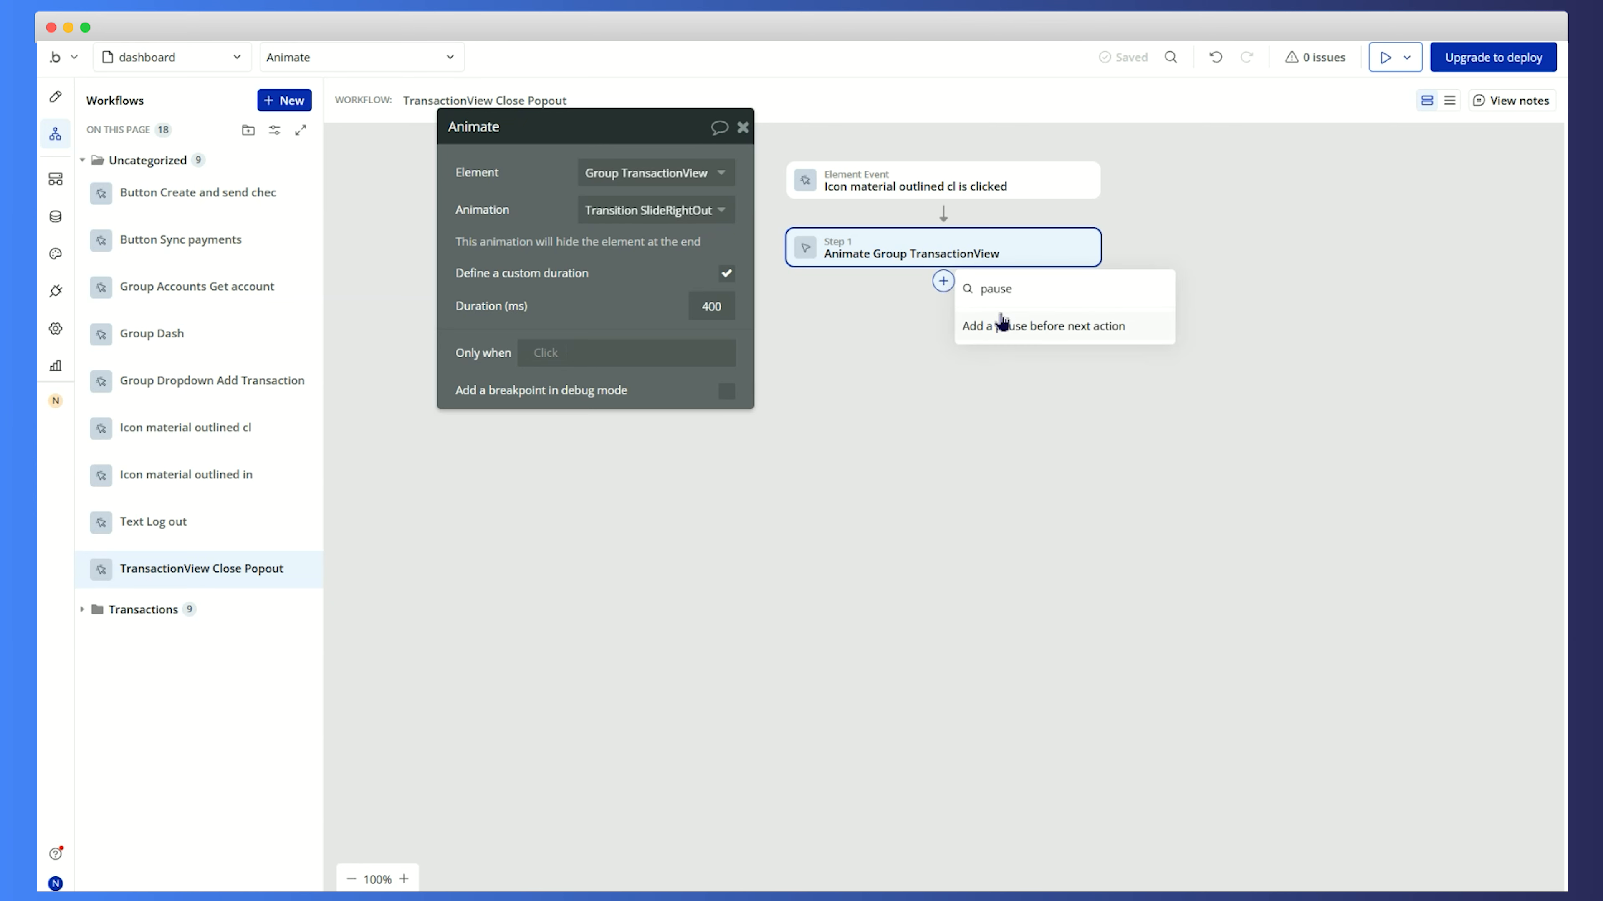
{"action": "left_click", "coordinate": [1002, 324]}
{"action": "double_click", "coordinate": [715, 177]}
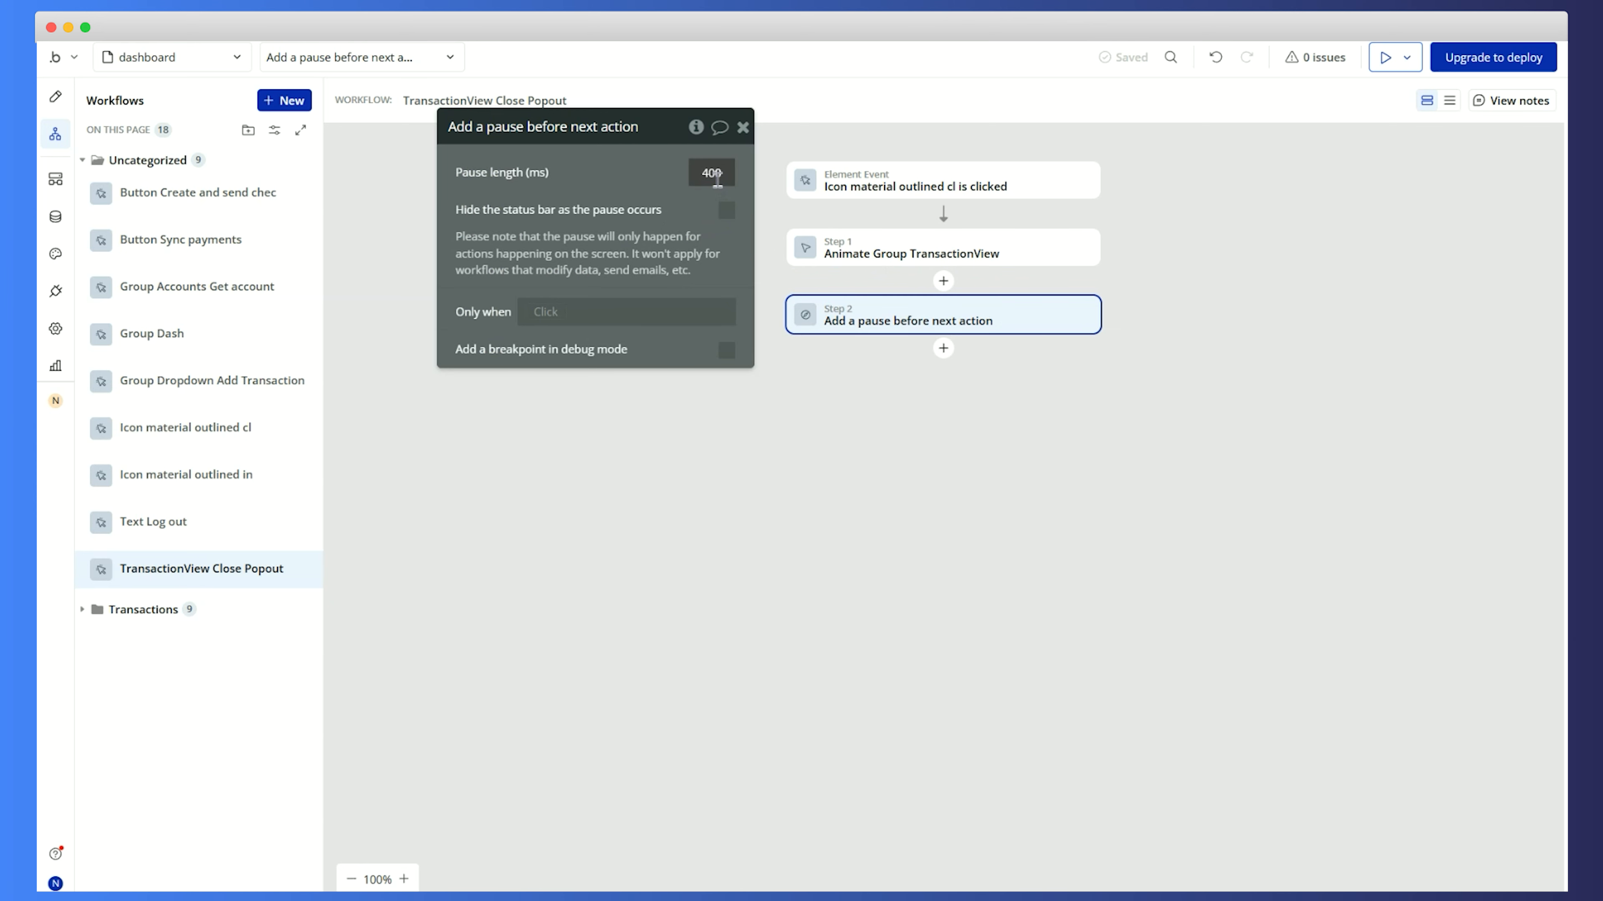
Hide the status bar during the workflow's pause and add a Set state of an element action as the third step
{"action": "left_click", "coordinate": [943, 347]}
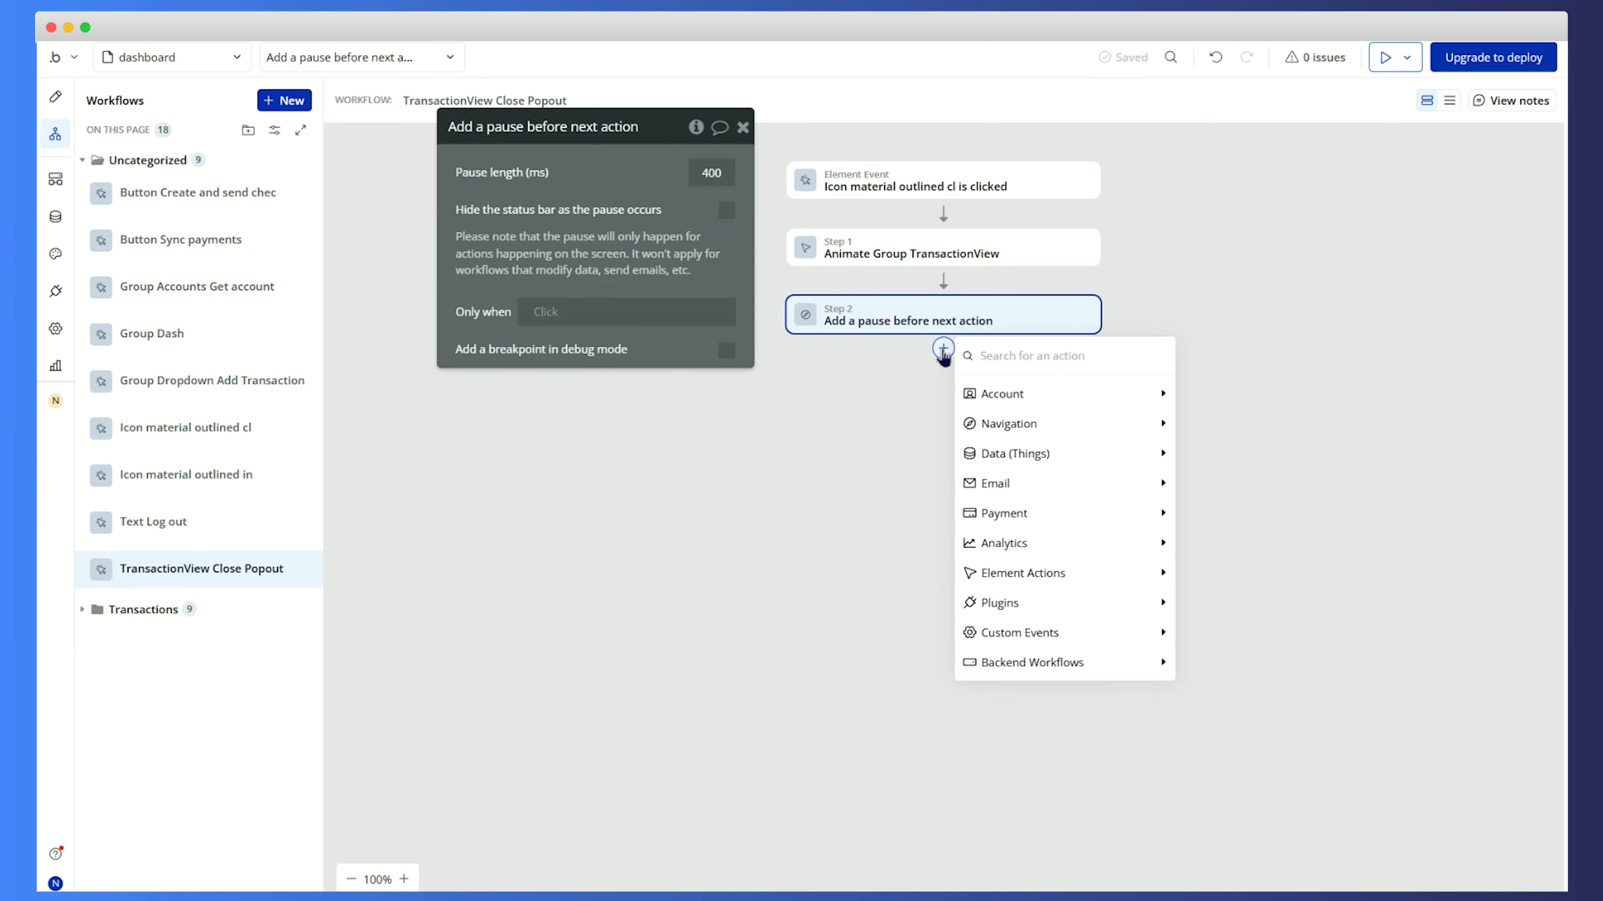
{"action": "left_click", "coordinate": [726, 209]}
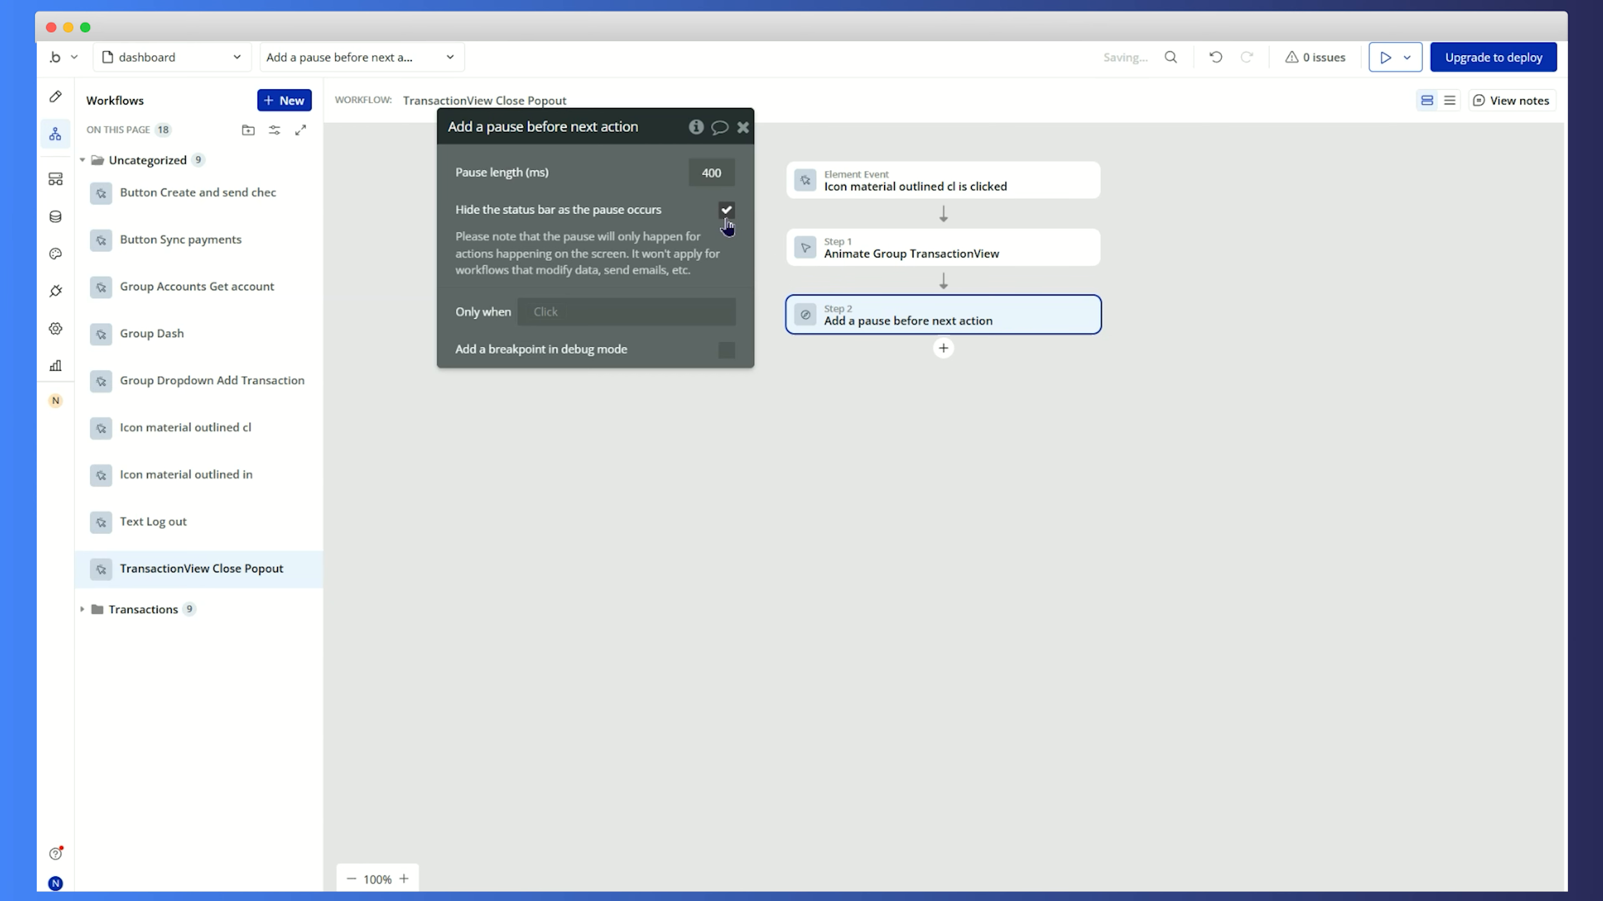
{"action": "left_click", "coordinate": [943, 348]}
{"action": "type", "text": "set st"}
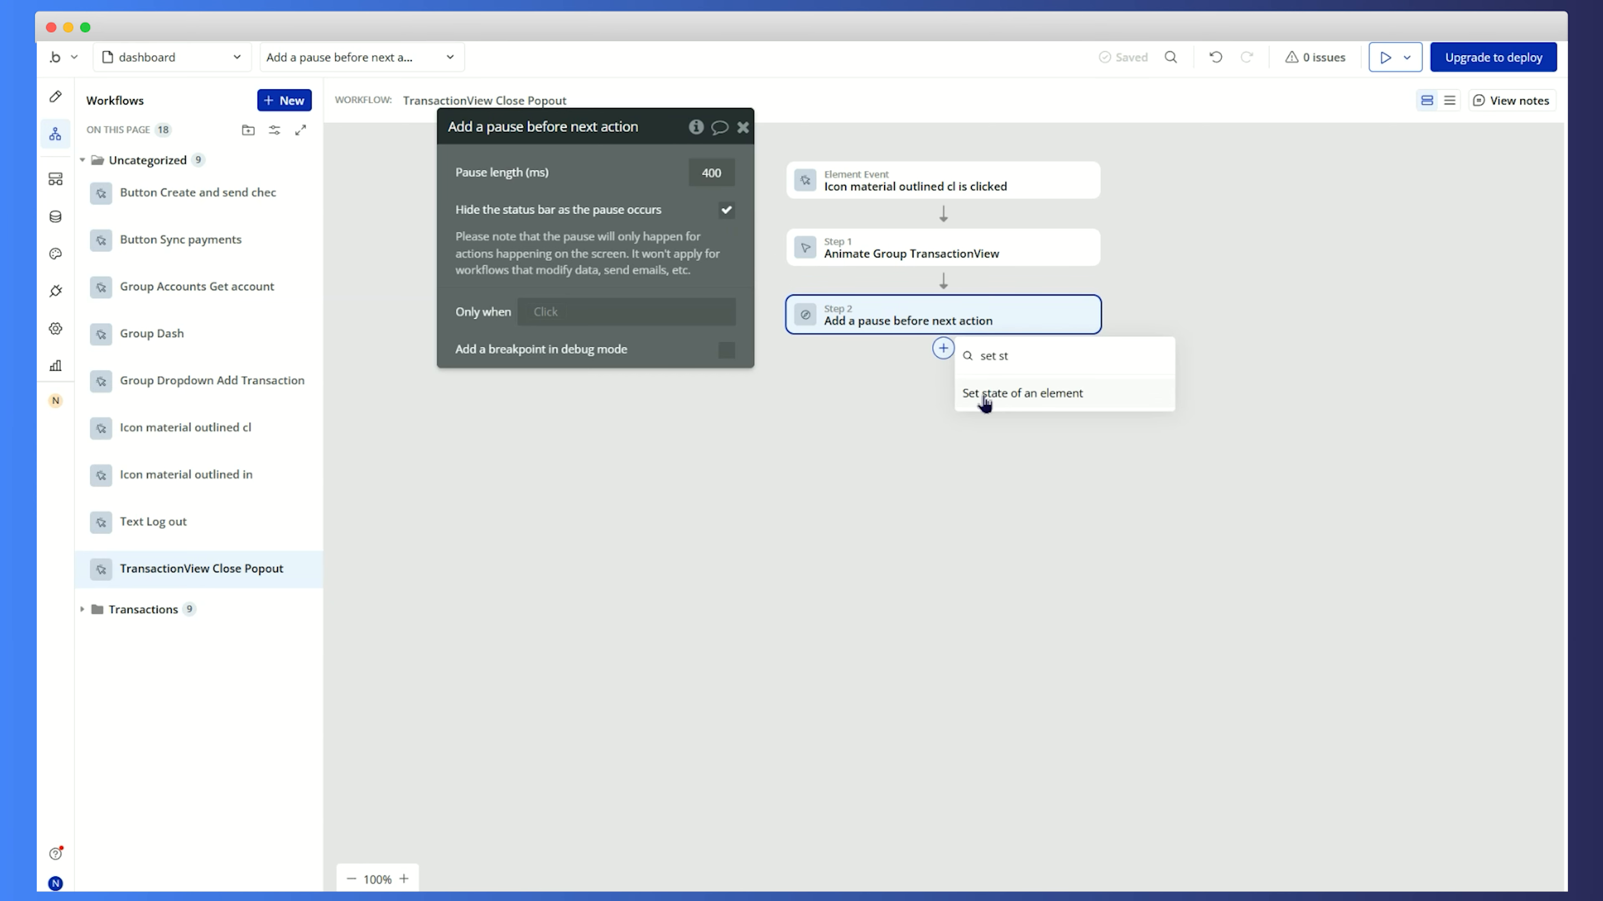
{"action": "left_click", "coordinate": [993, 396]}
{"action": "left_click", "coordinate": [620, 174]}
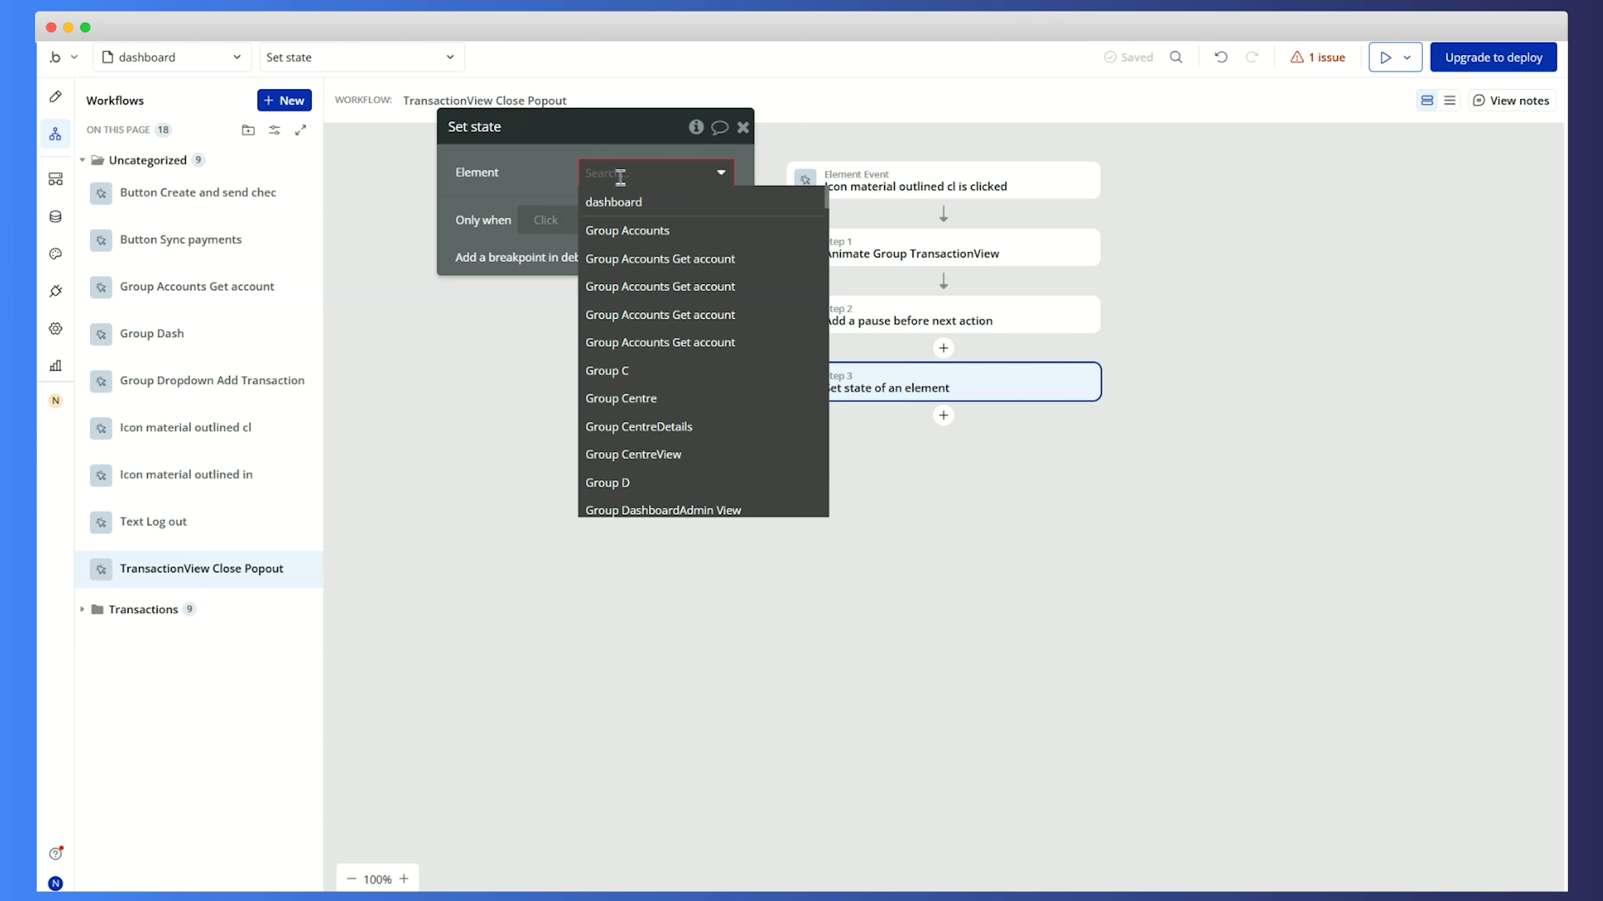
{"action": "type", "text": "group tran"}
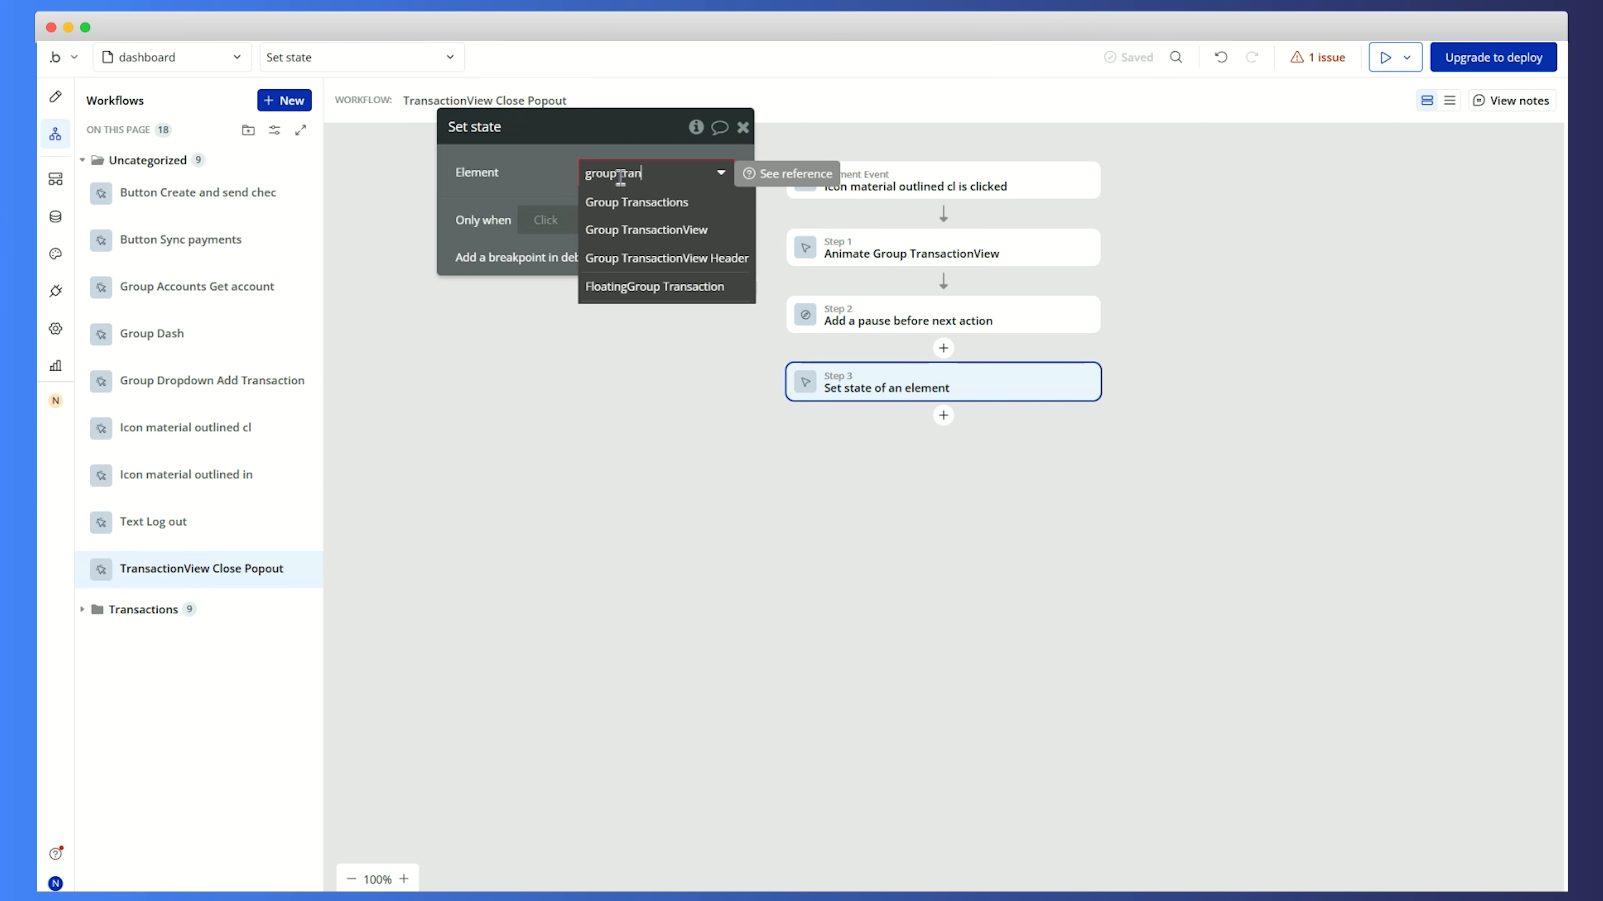
{"action": "left_click", "coordinate": [651, 222]}
{"action": "left_click", "coordinate": [649, 212]}
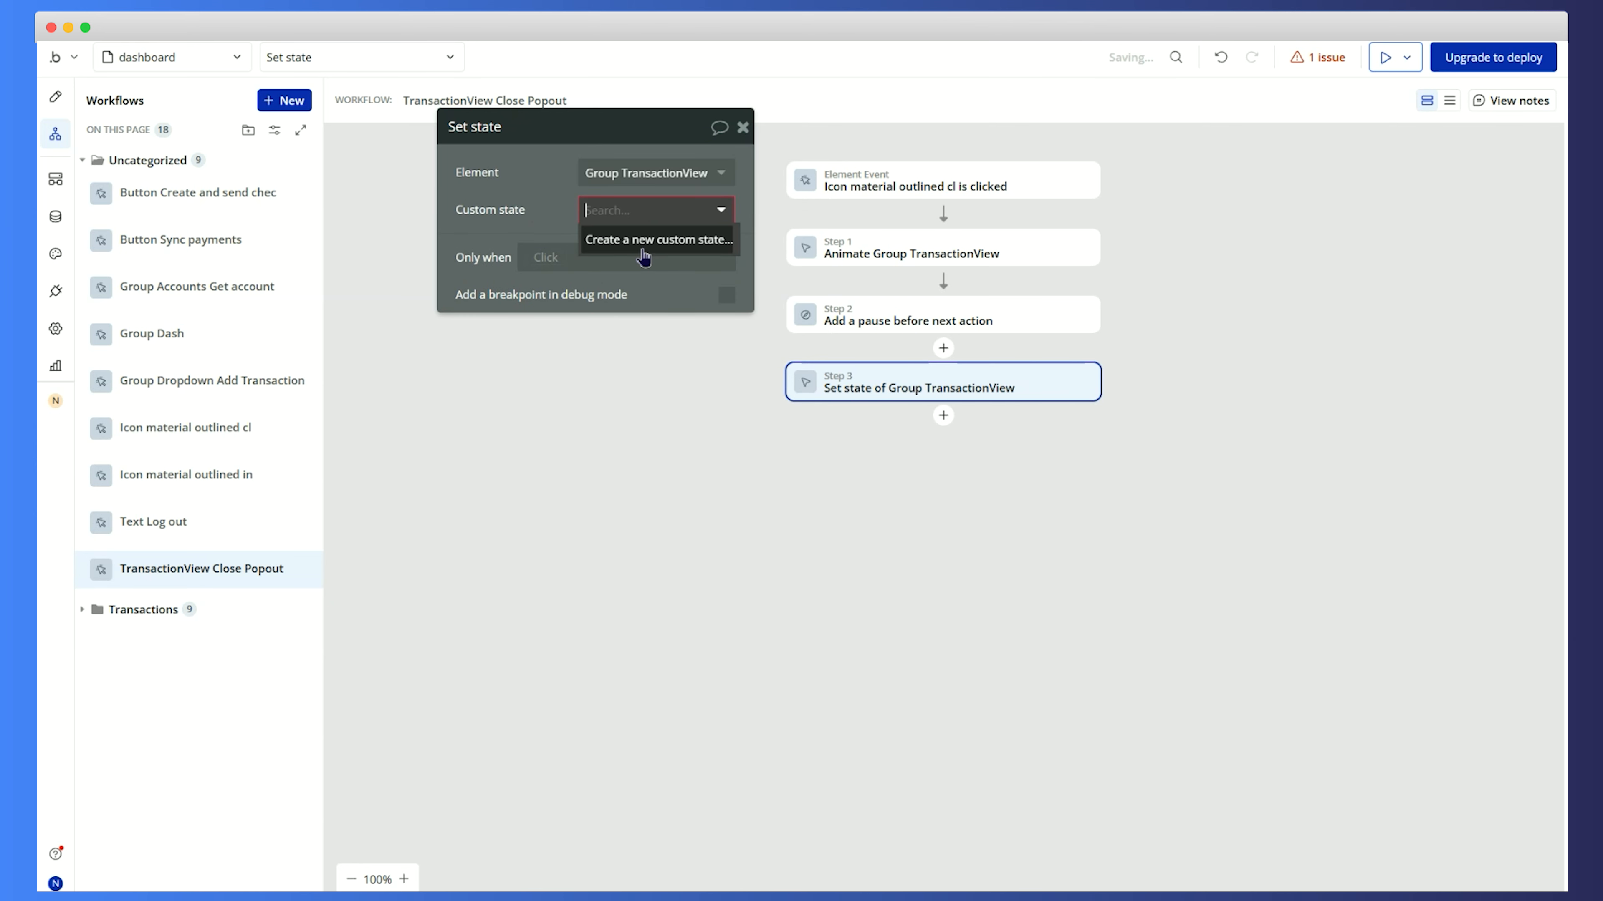
Target FloatingGroup Transaction in the Set state action and choose its Transaction custom state, leaving the value empty
{"action": "left_click", "coordinate": [649, 173]}
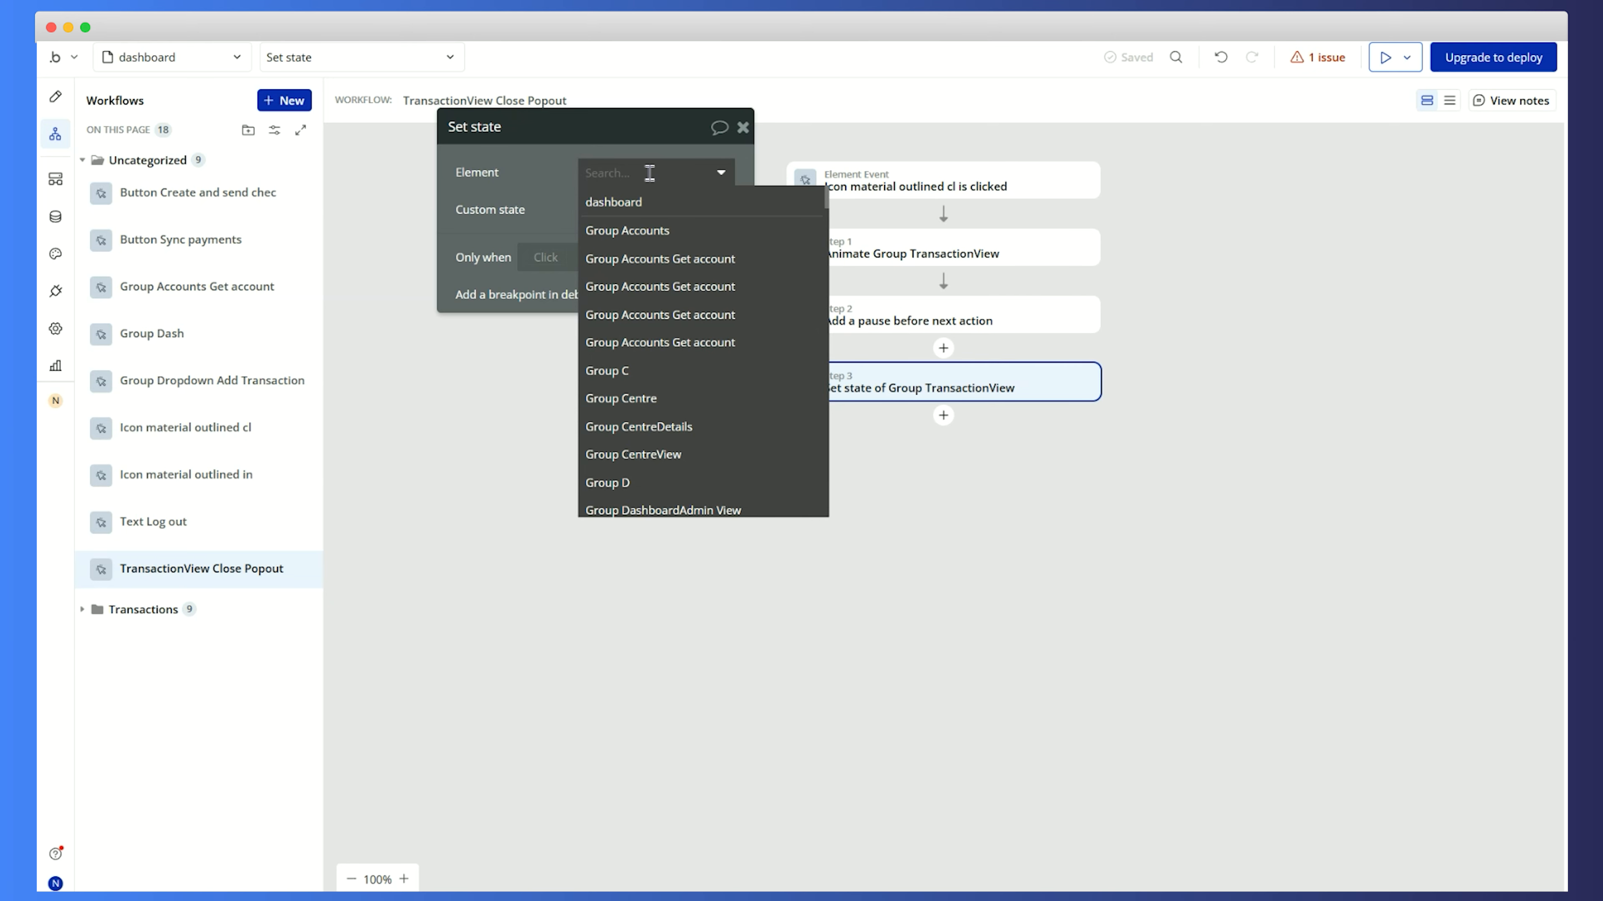
{"action": "type", "text": "floating"}
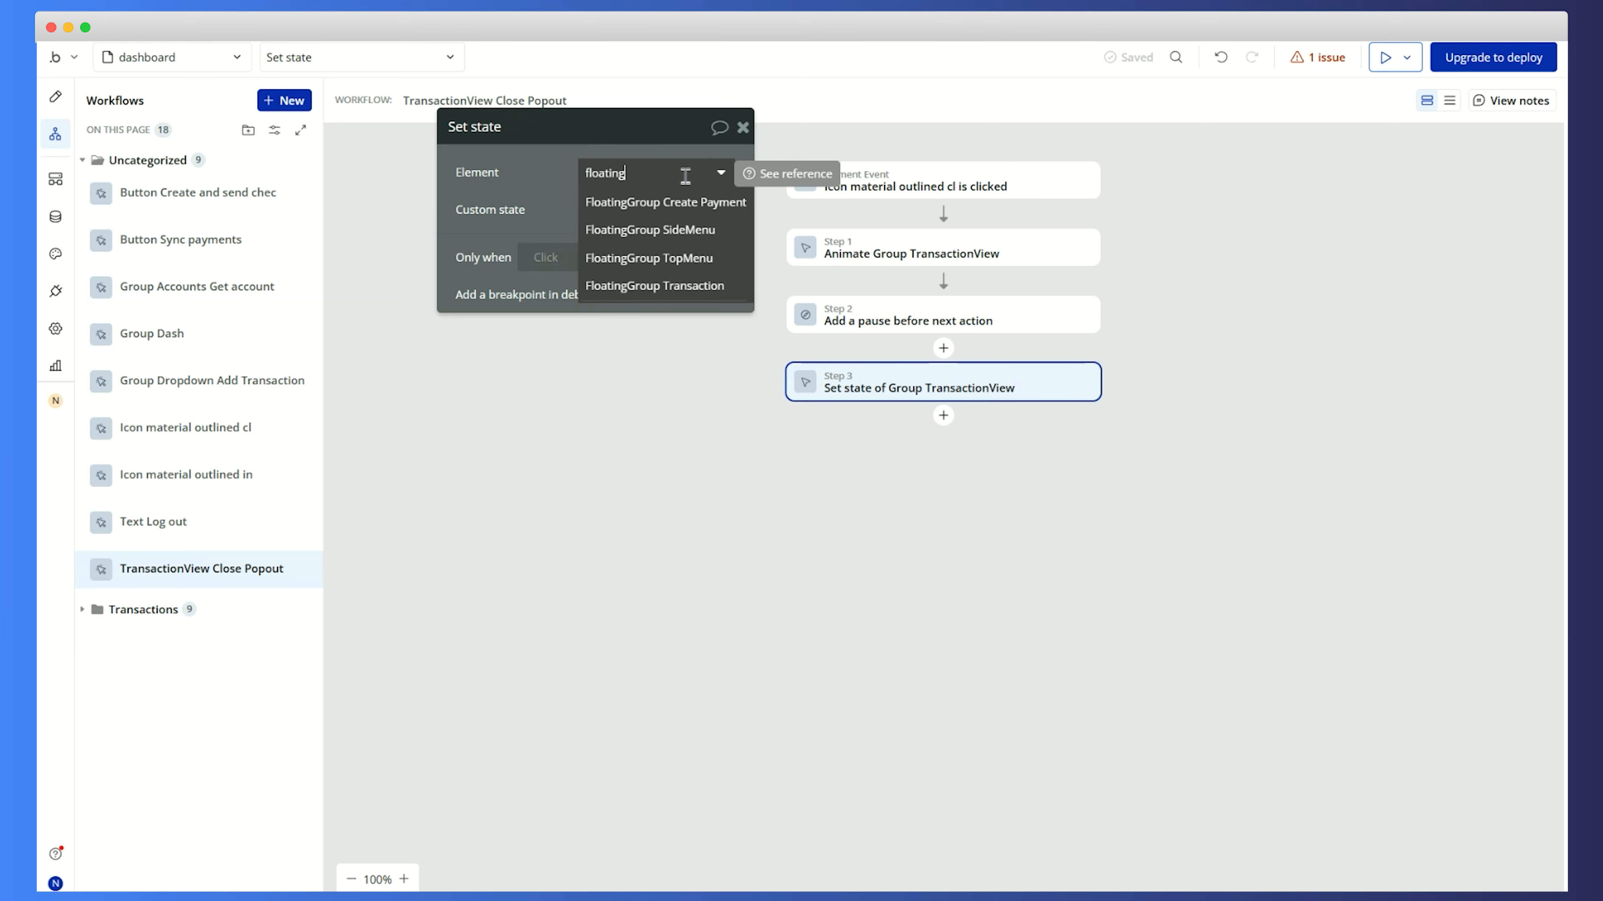
{"action": "left_click", "coordinate": [654, 286]}
{"action": "left_click", "coordinate": [659, 210]}
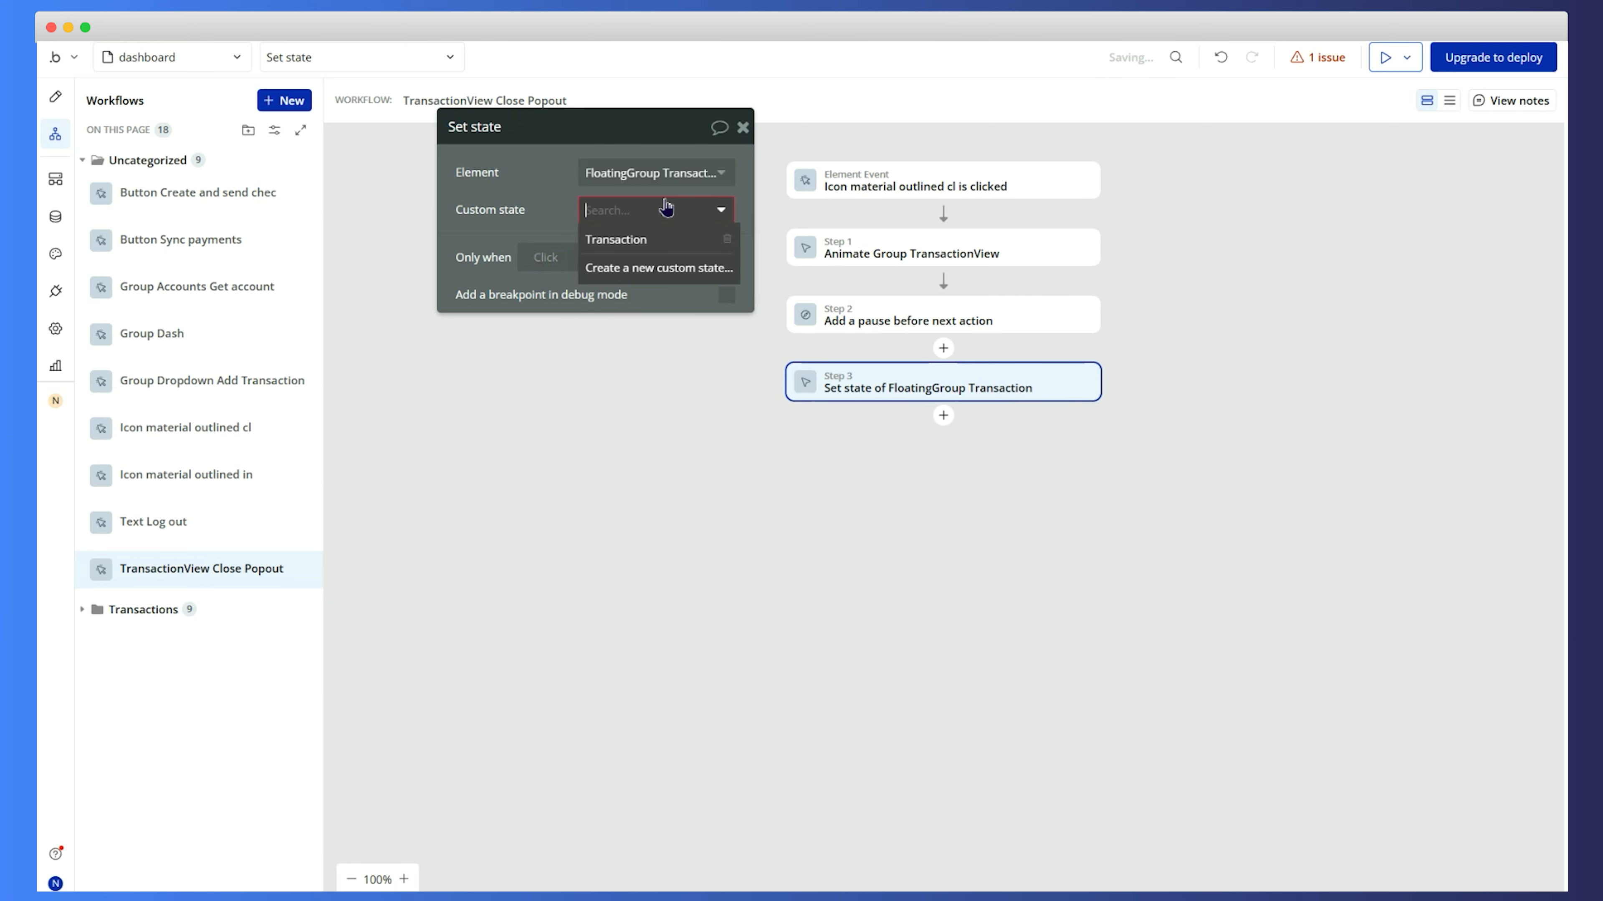
{"action": "left_click", "coordinate": [645, 240]}
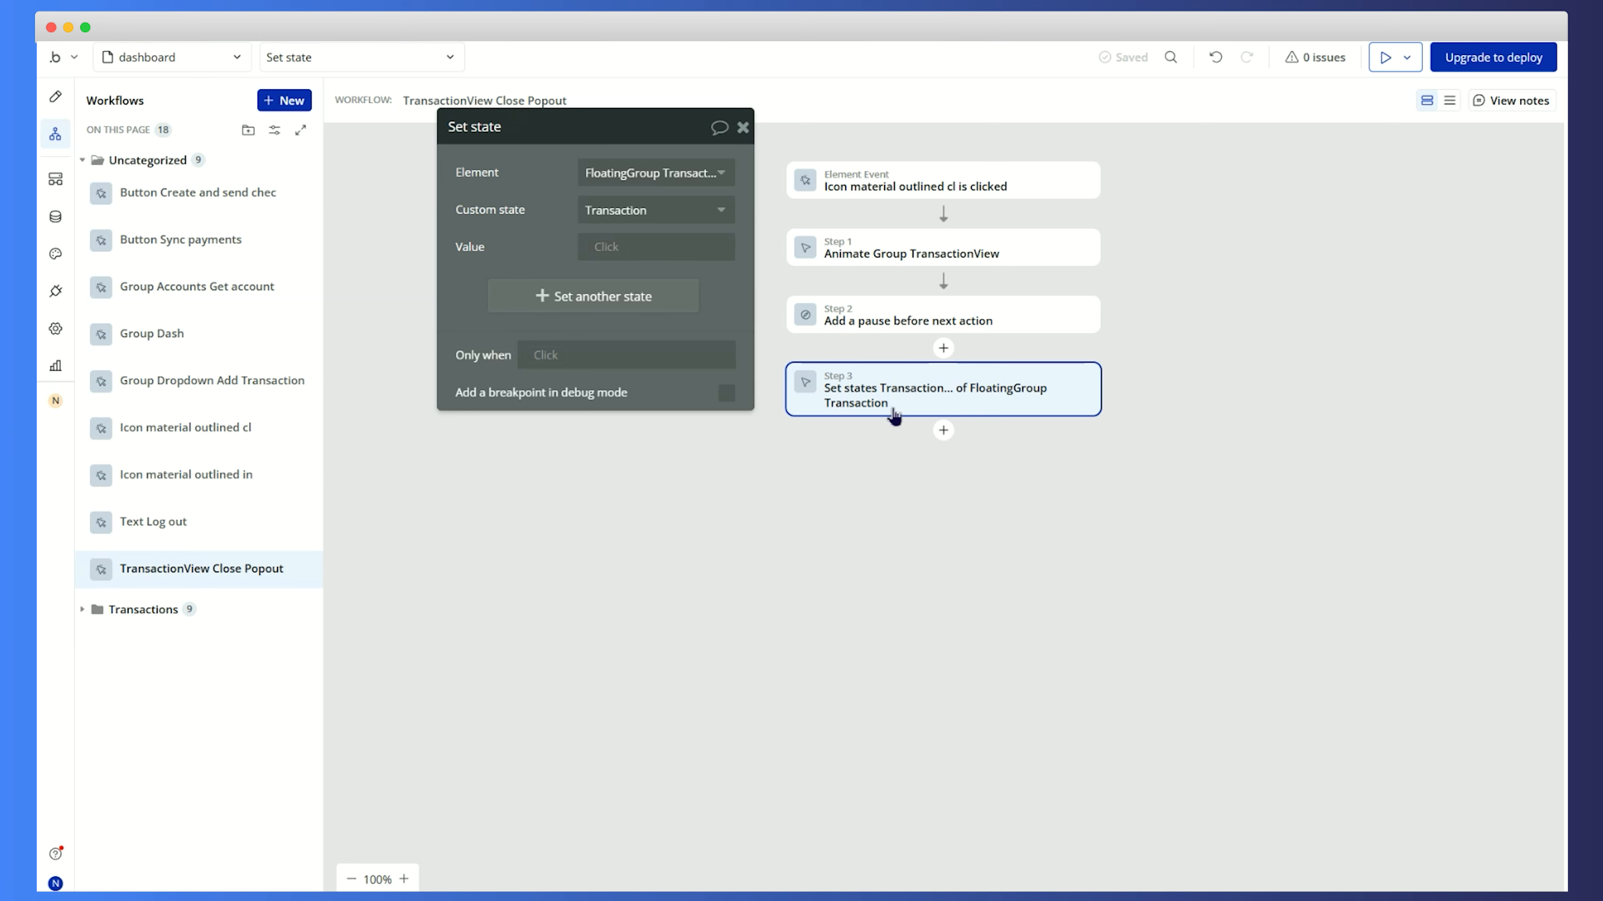
Add a Hide an element action as the workflow's fourth step, targeting FloatingGroup Transaction
{"action": "left_click", "coordinate": [941, 432]}
{"action": "type", "text": "hide"}
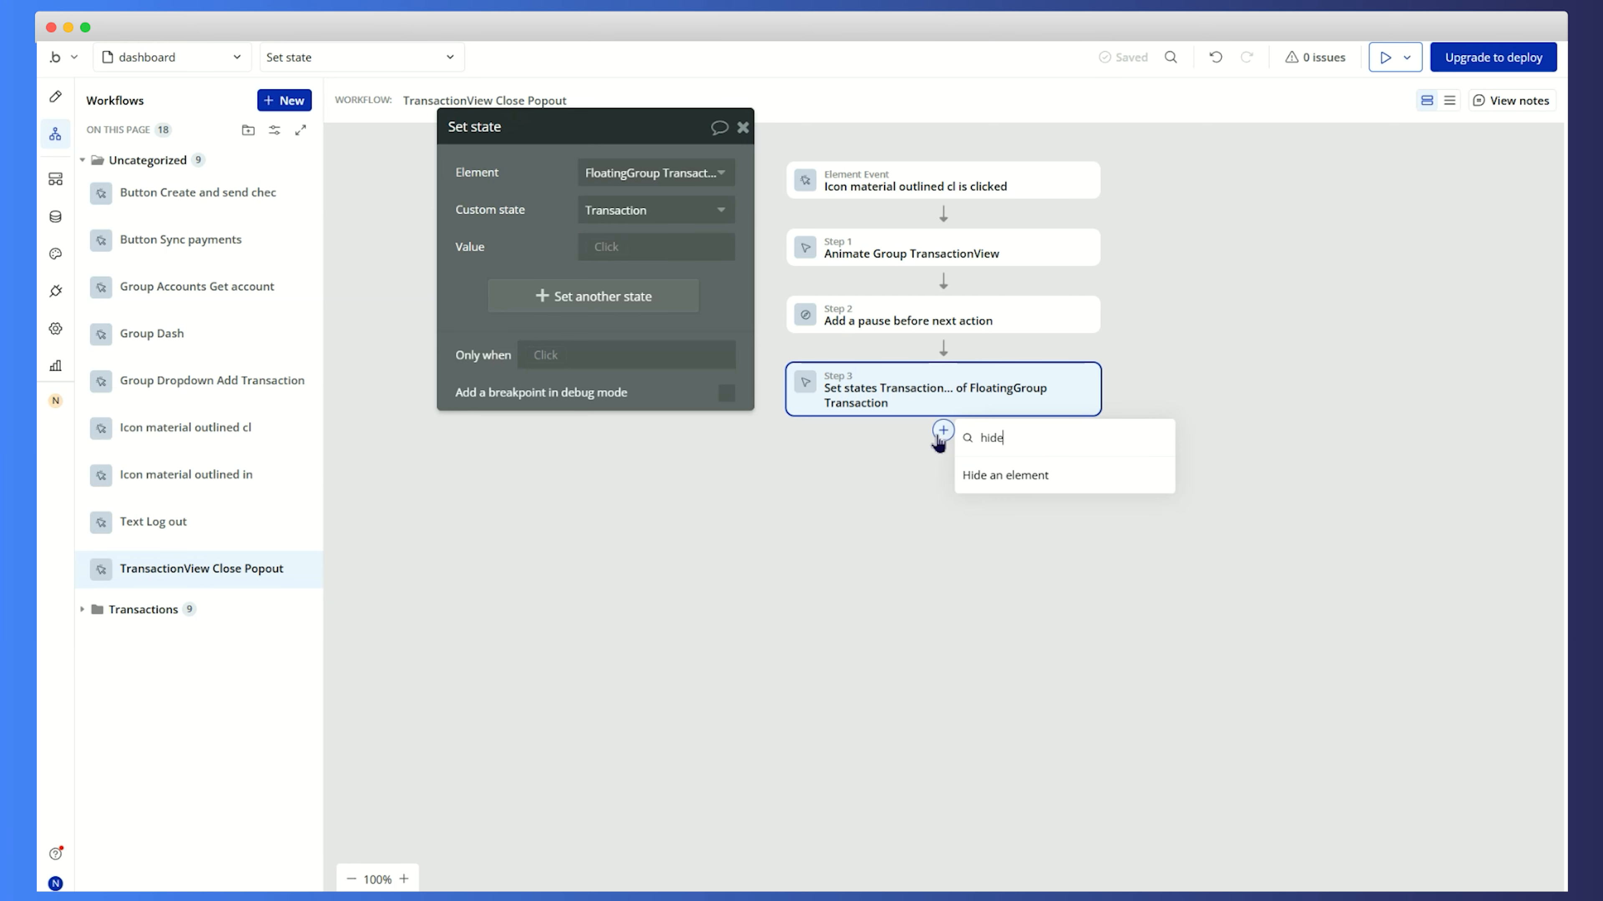
{"action": "left_click", "coordinate": [984, 472]}
{"action": "left_click", "coordinate": [702, 183]}
{"action": "type", "text": "floating"}
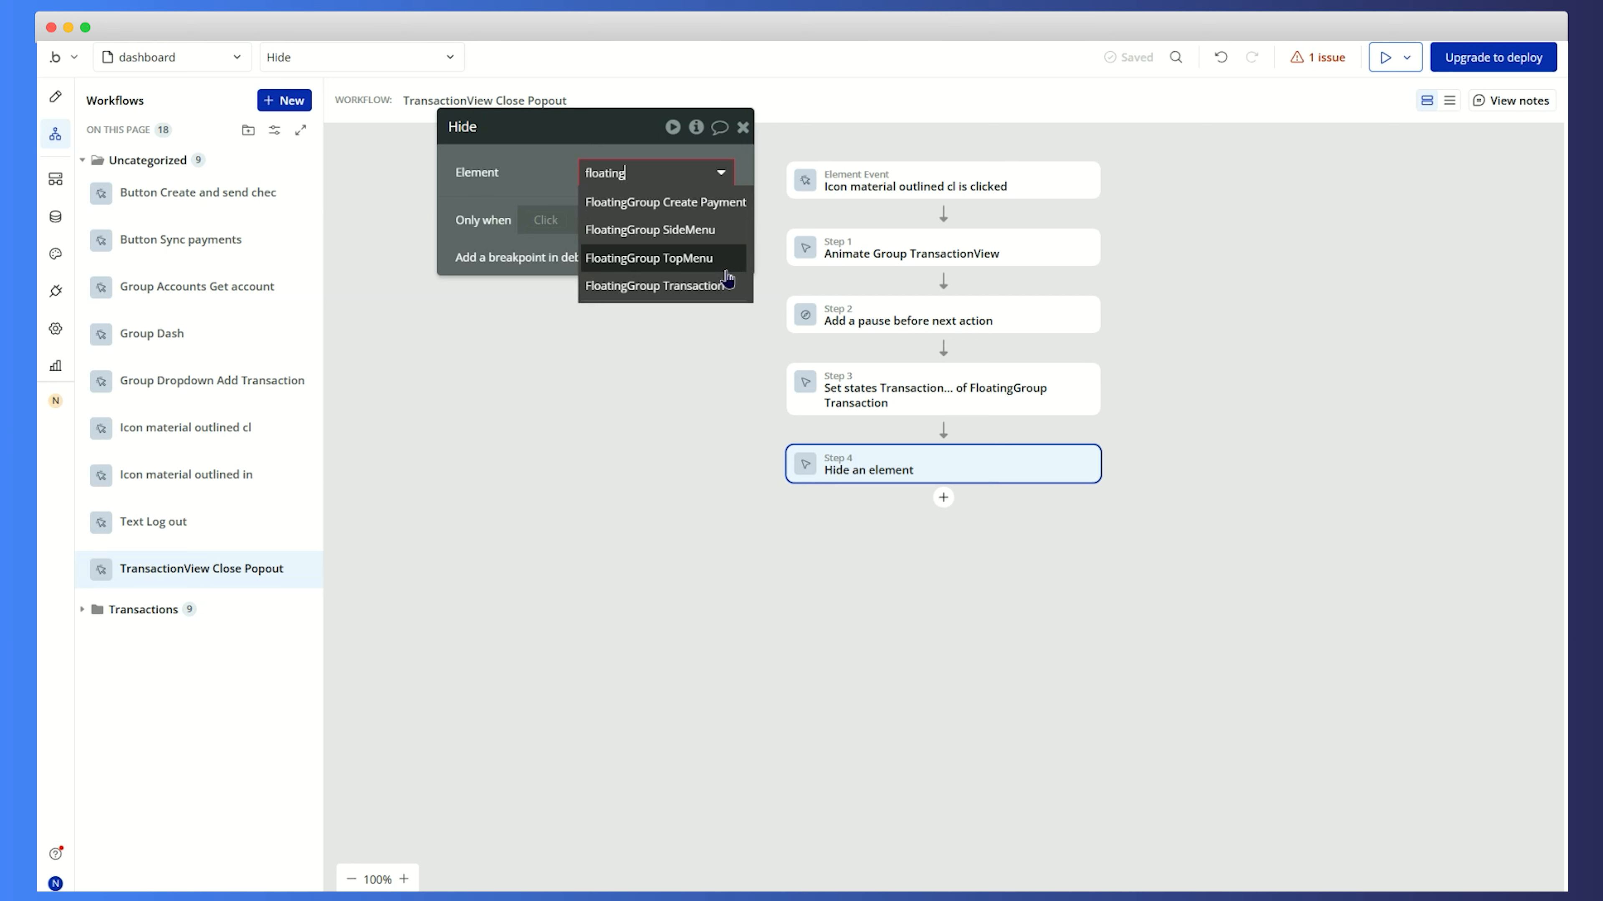
{"action": "left_click", "coordinate": [657, 285]}
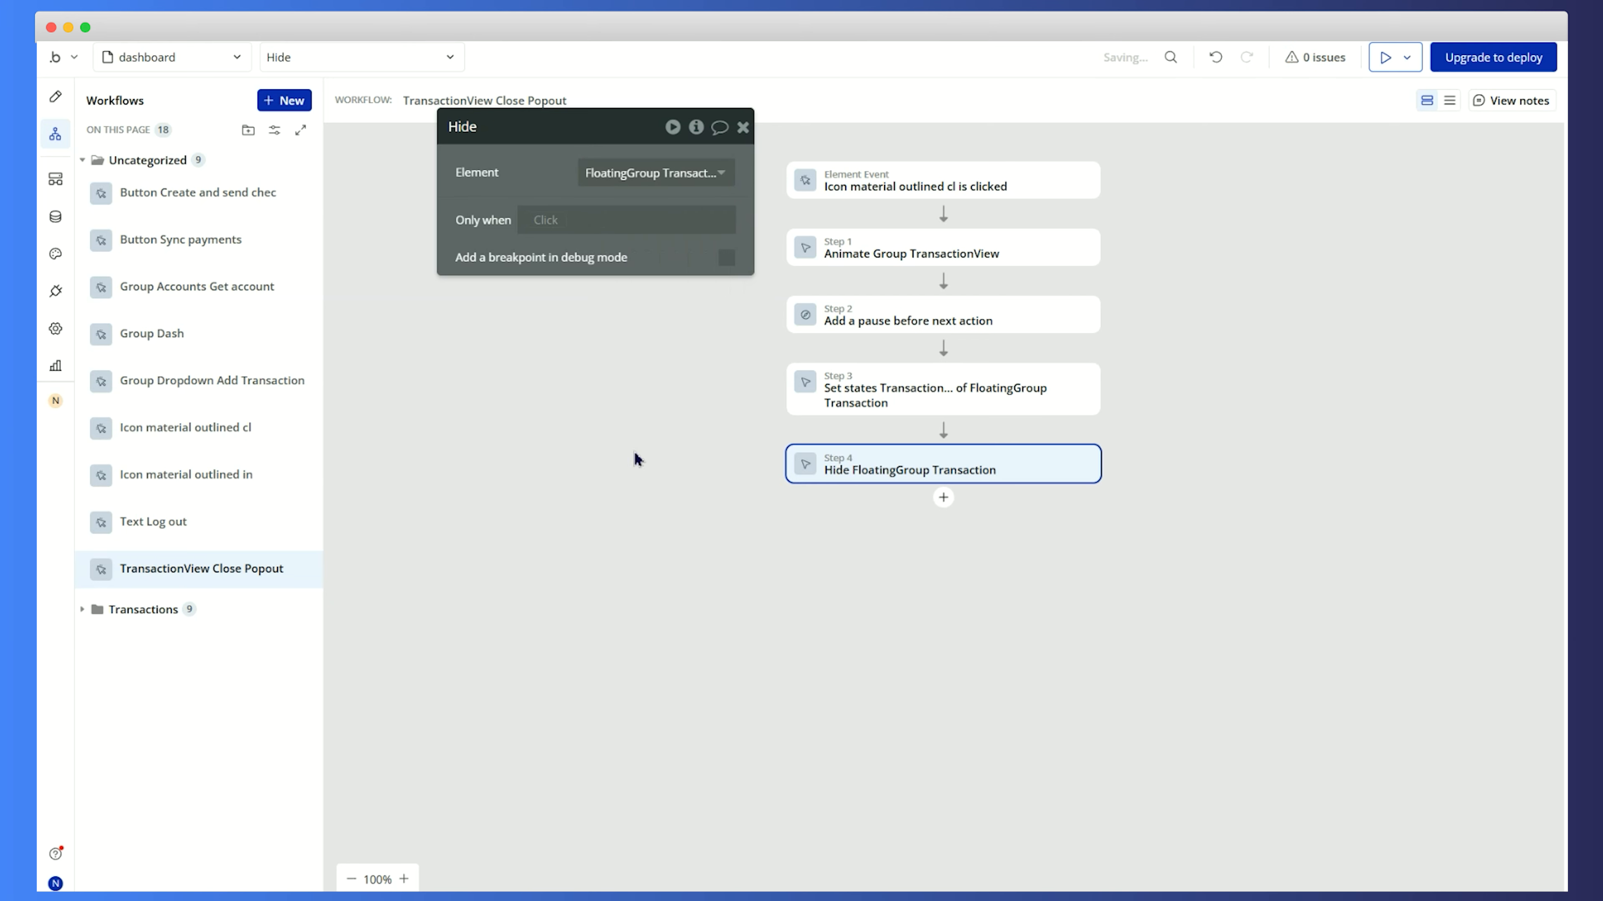
Review the settings of the animate, pause, set state and hide actions in the TransactionView Close Popout workflow
{"action": "left_click_drag", "start_coordinate": [541, 174], "coordinate": [515, 192]}
{"action": "left_click", "coordinate": [966, 250]}
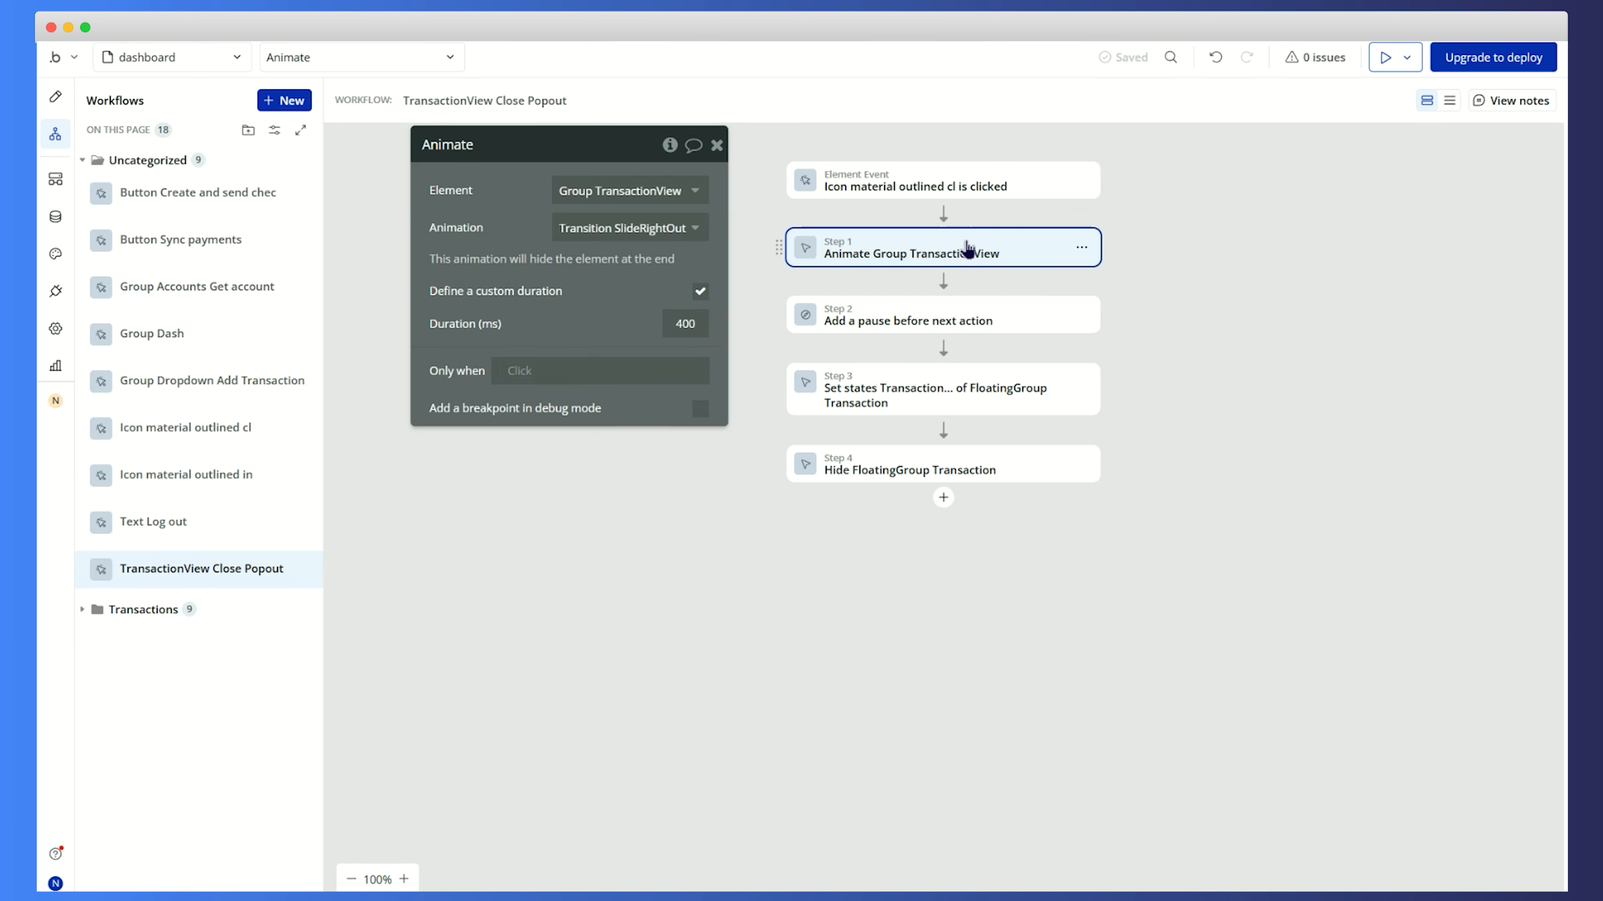
{"action": "left_click", "coordinate": [1013, 325]}
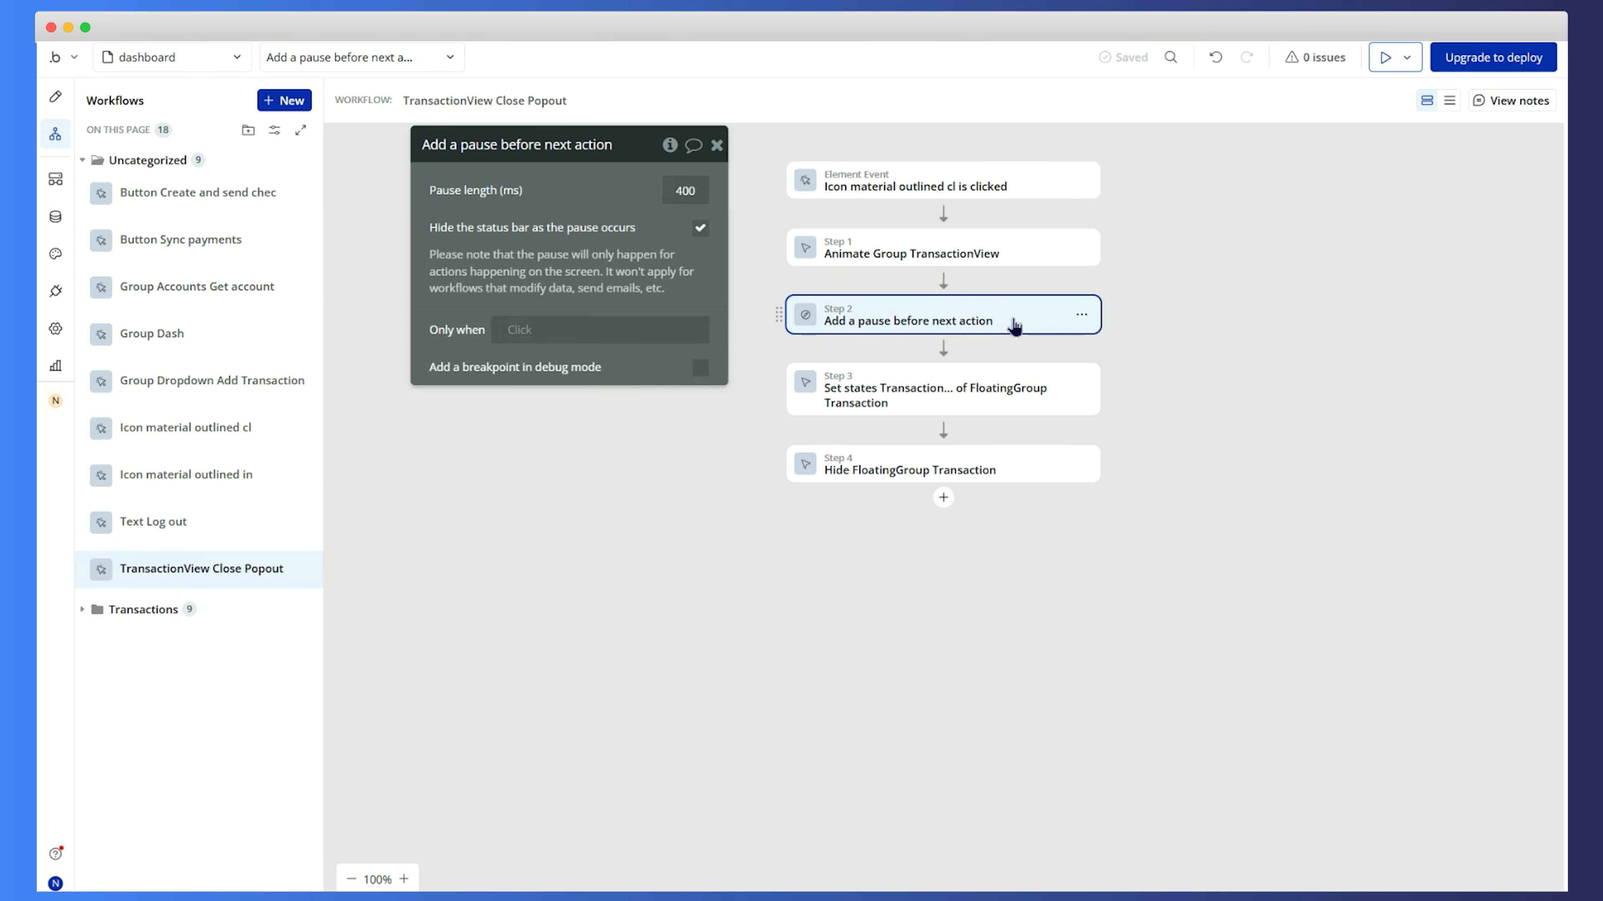
{"action": "left_click", "coordinate": [1010, 402]}
{"action": "left_click", "coordinate": [997, 478]}
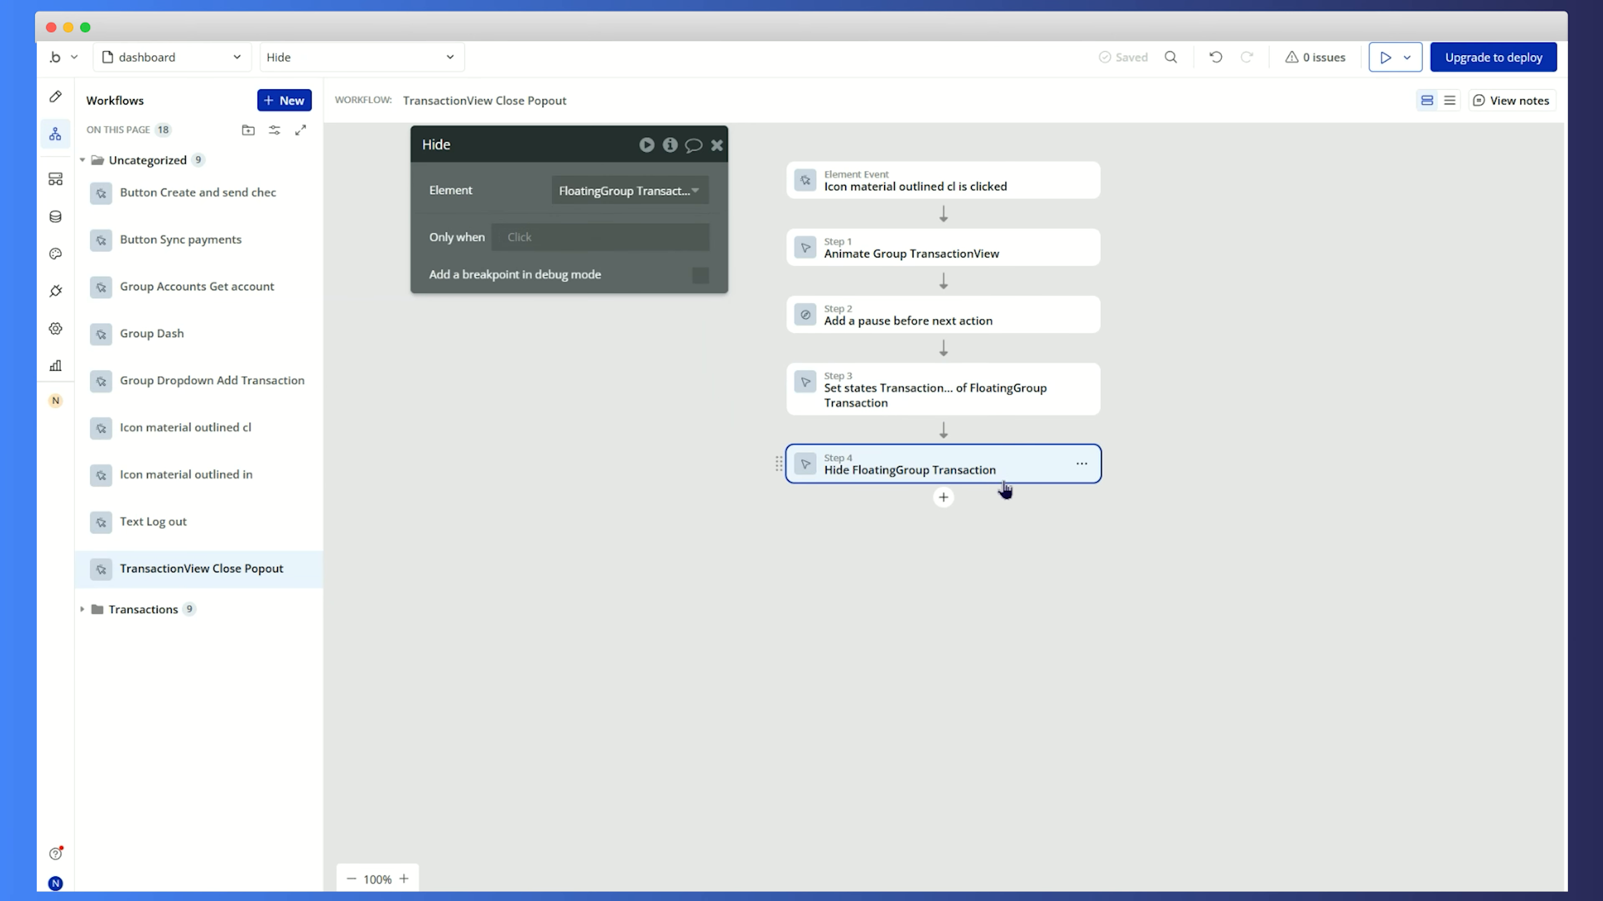
{"action": "left_click", "coordinate": [984, 254]}
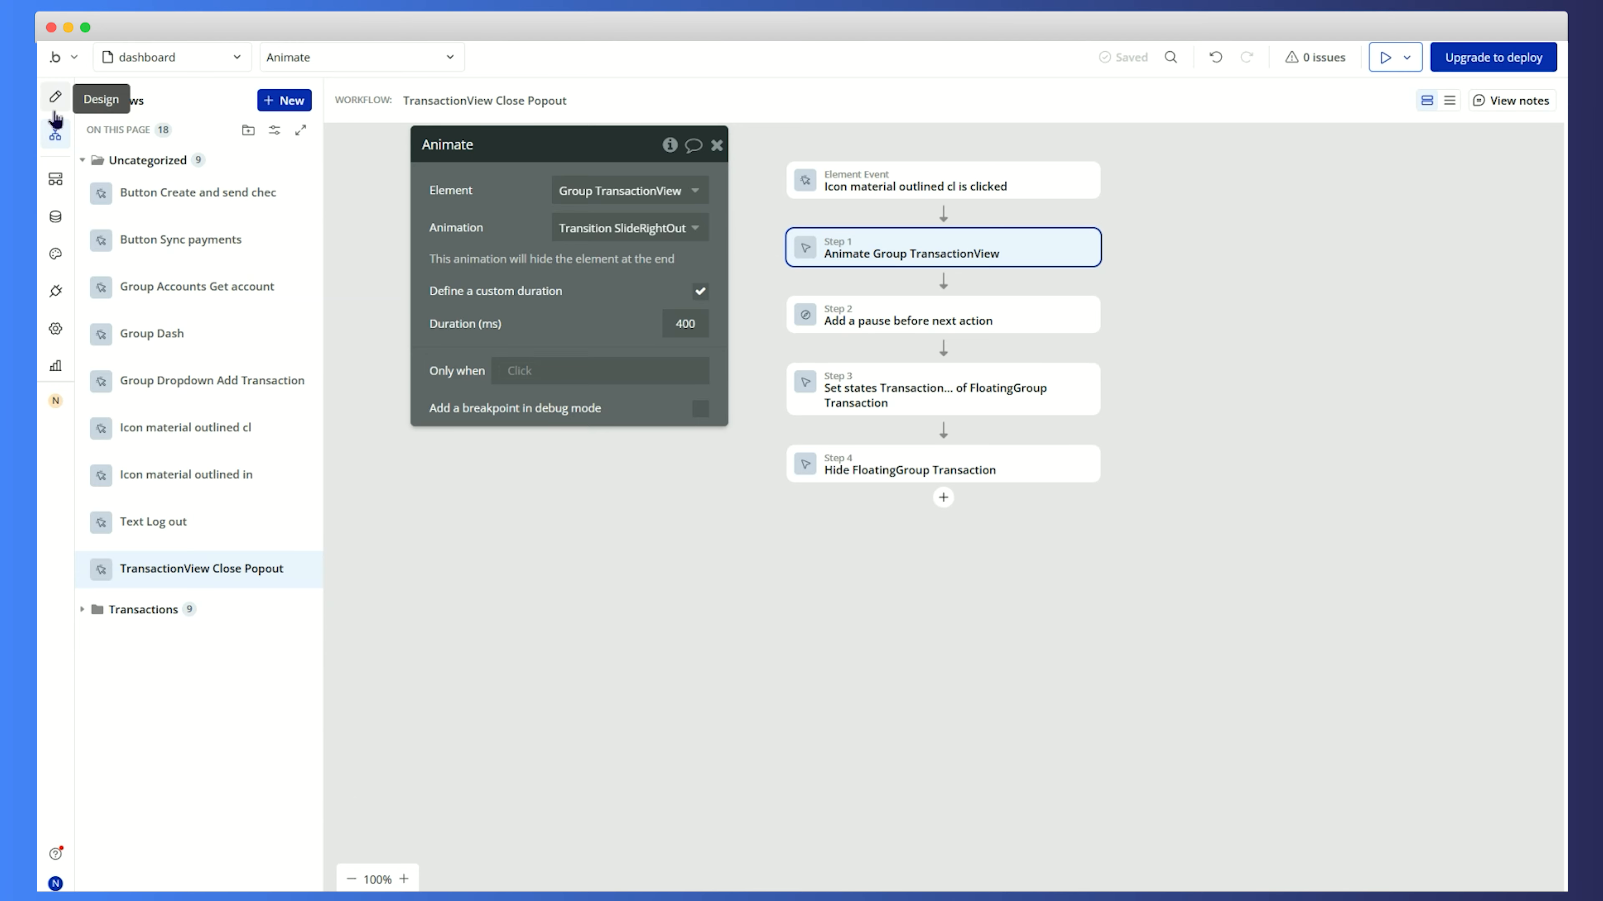
Examine Group TransactionView in the page design alongside the close workflow's animation duration, pause length, hide and set state settings
{"action": "left_click", "coordinate": [55, 96]}
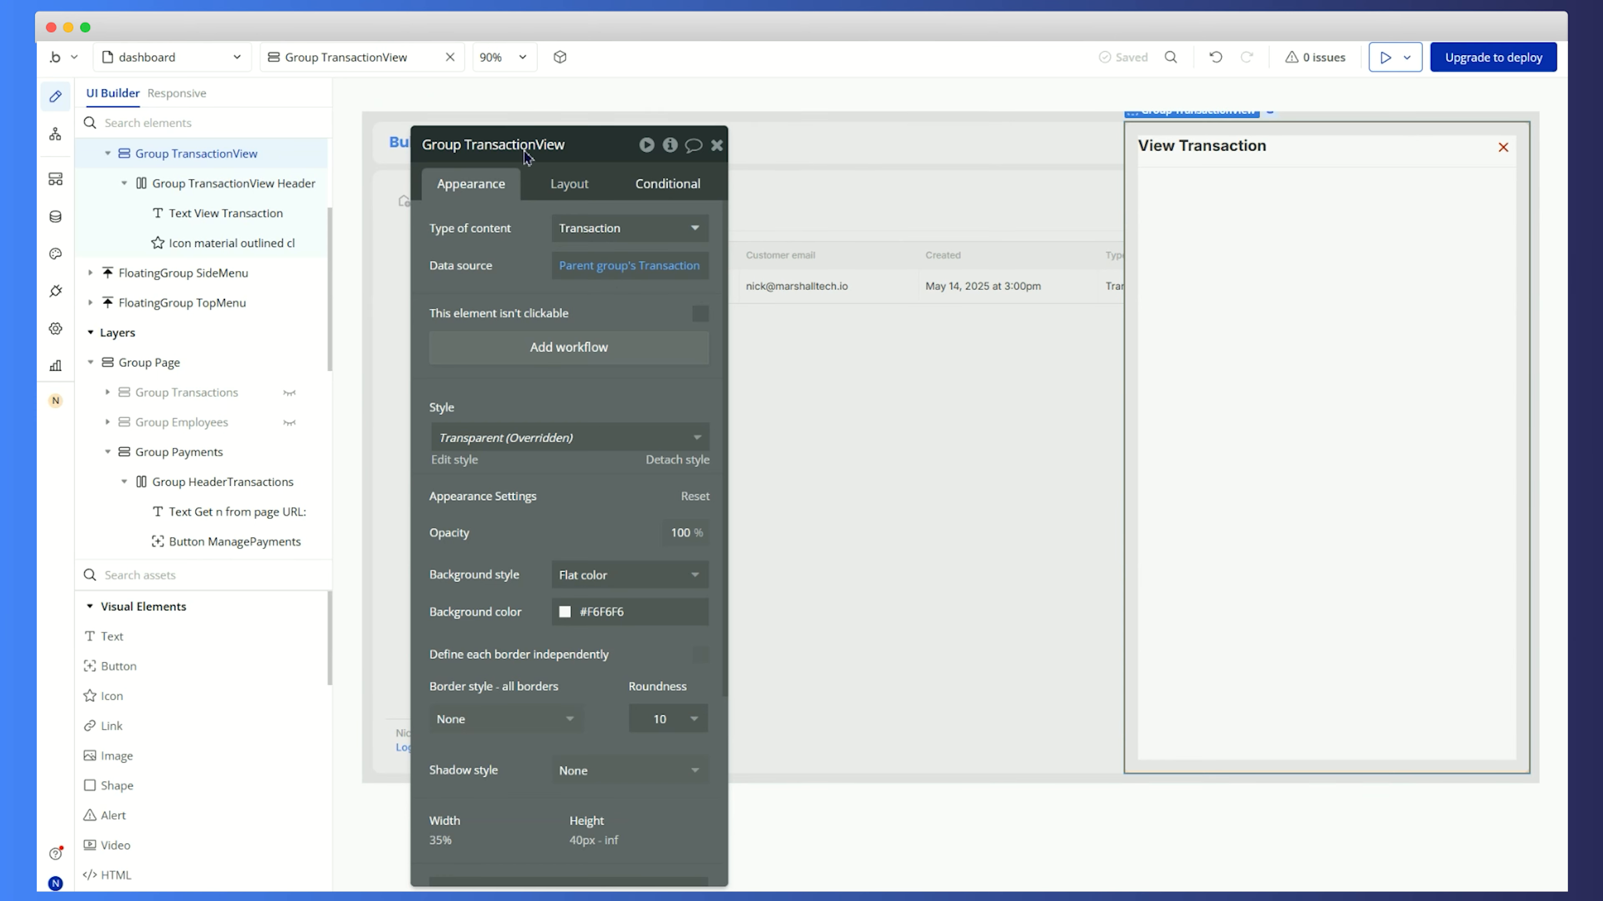
{"action": "left_click", "coordinate": [55, 134]}
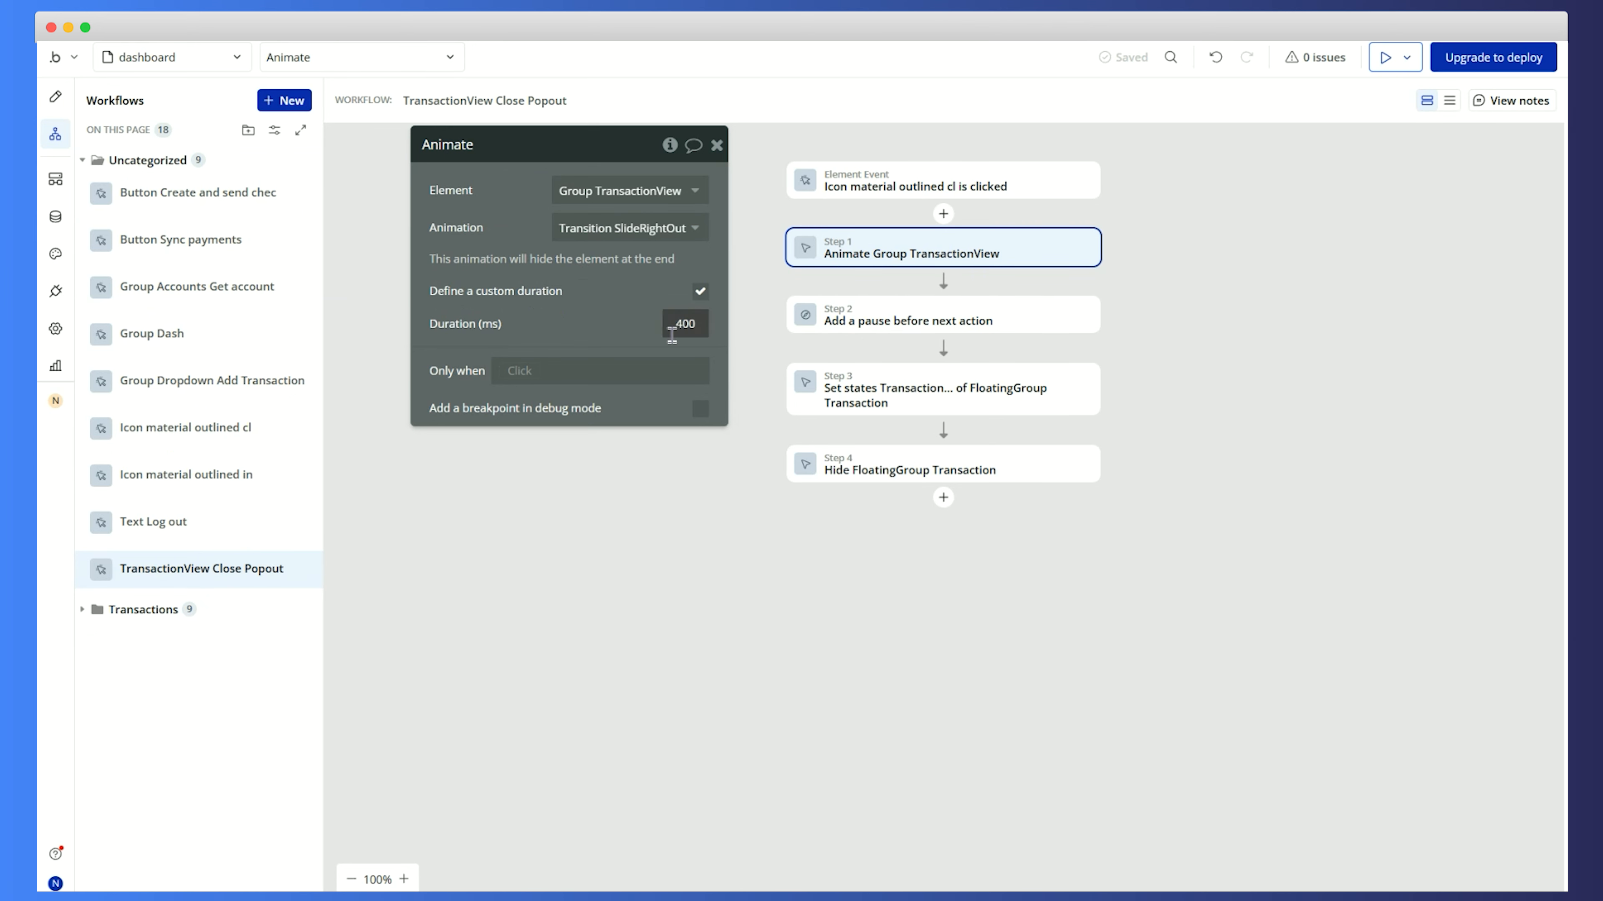
{"action": "left_click", "coordinate": [905, 315]}
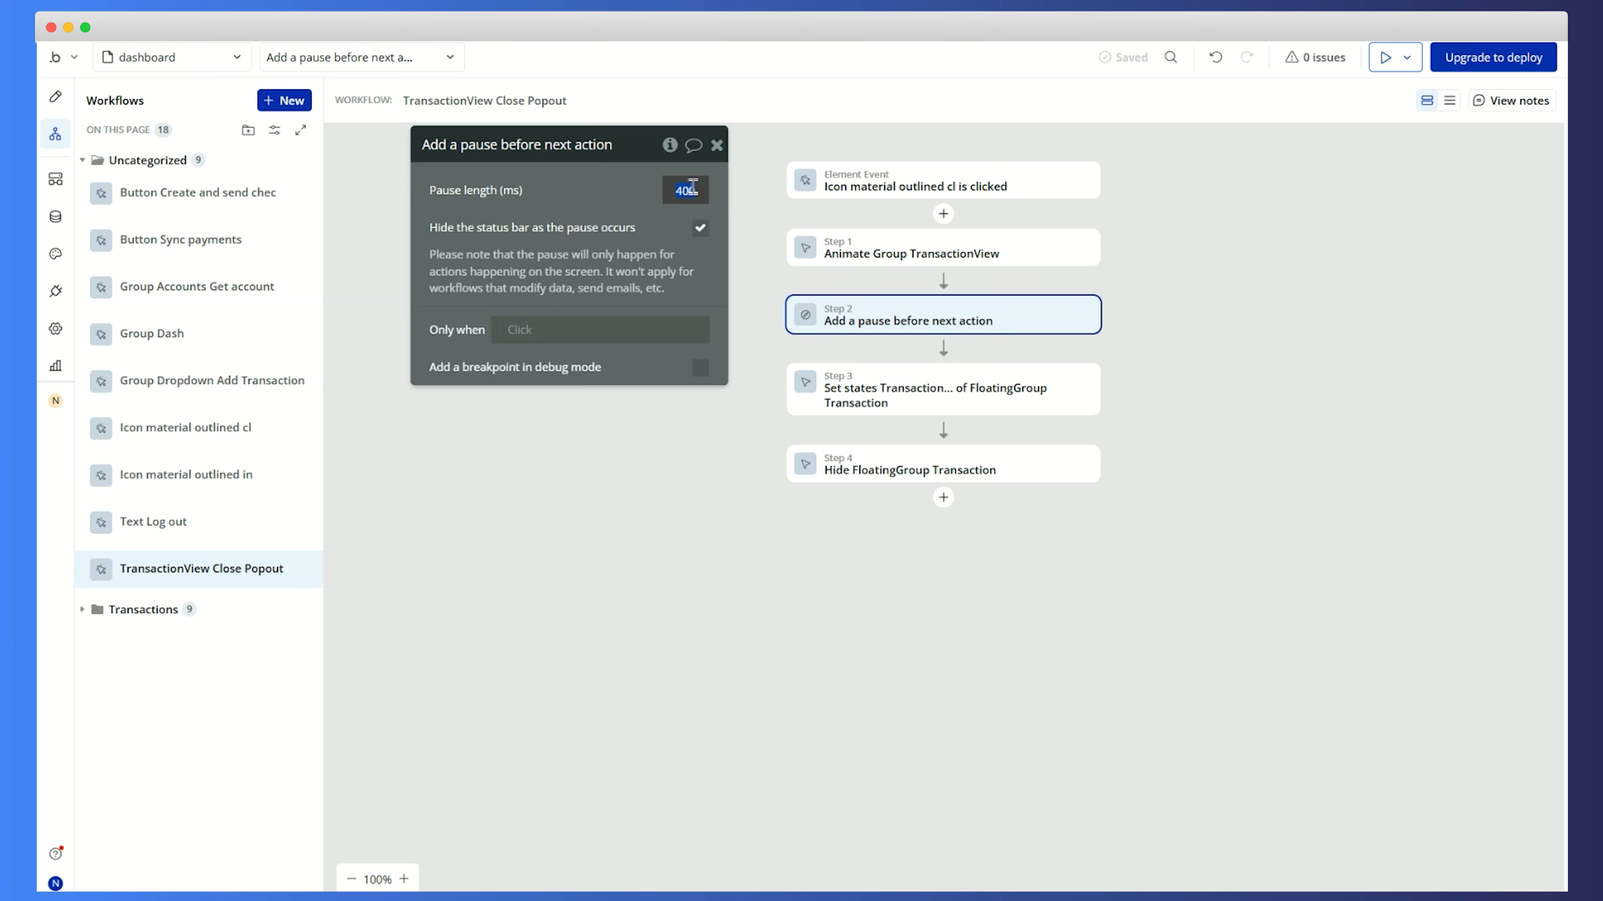
{"action": "left_click", "coordinate": [750, 275]}
{"action": "left_click", "coordinate": [56, 96]}
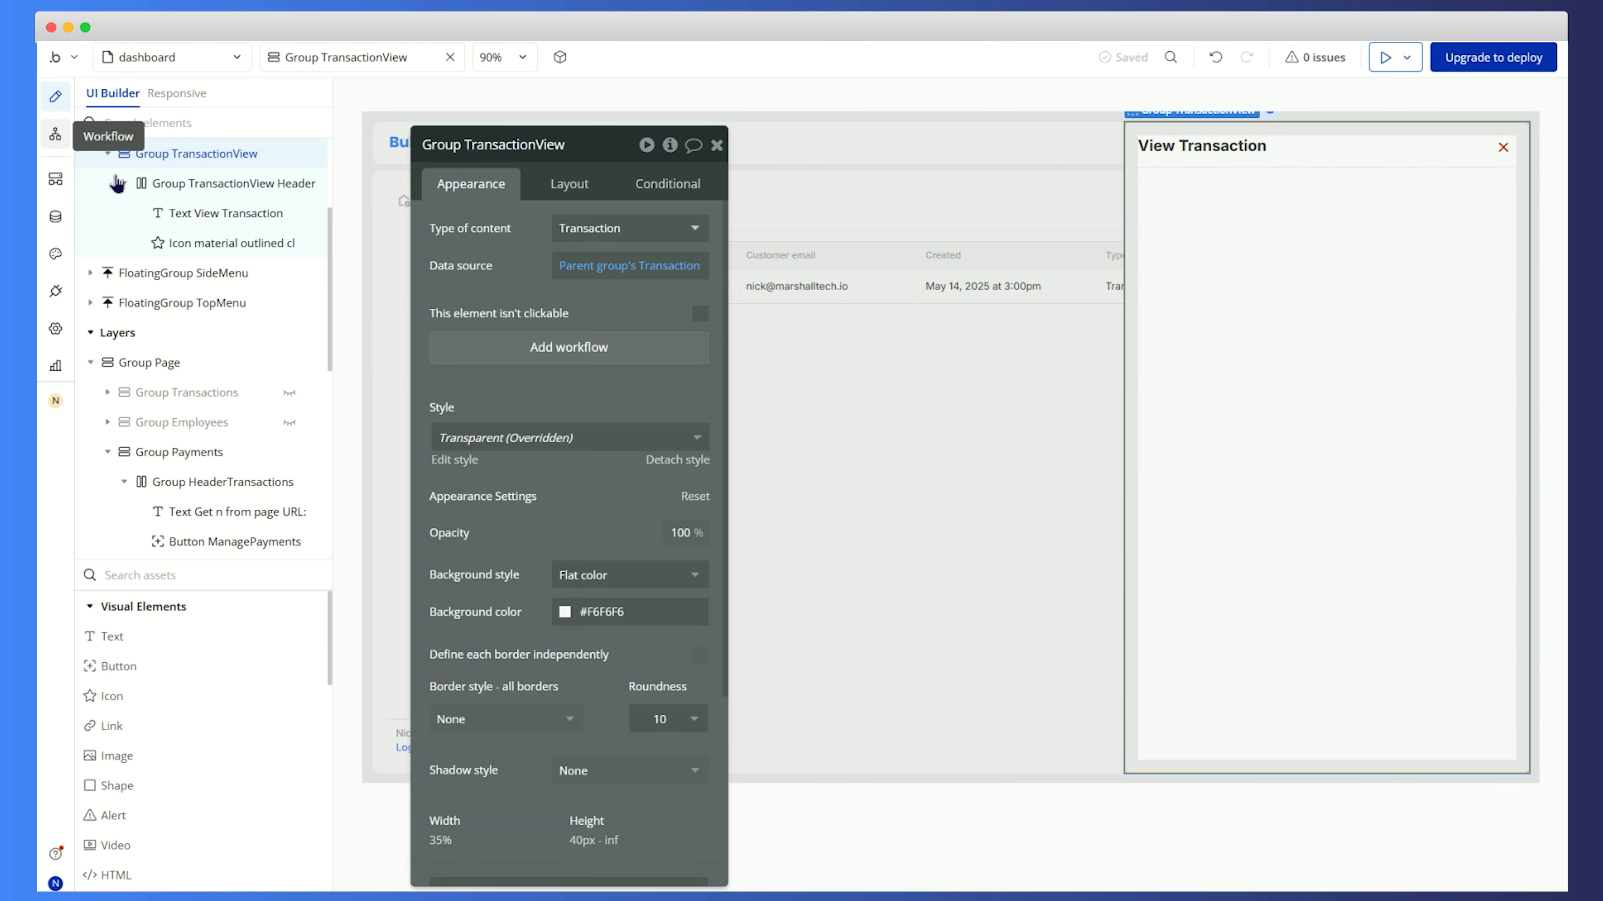
{"action": "left_click", "coordinate": [56, 134]}
{"action": "left_click", "coordinate": [918, 483]}
{"action": "left_click", "coordinate": [855, 399]}
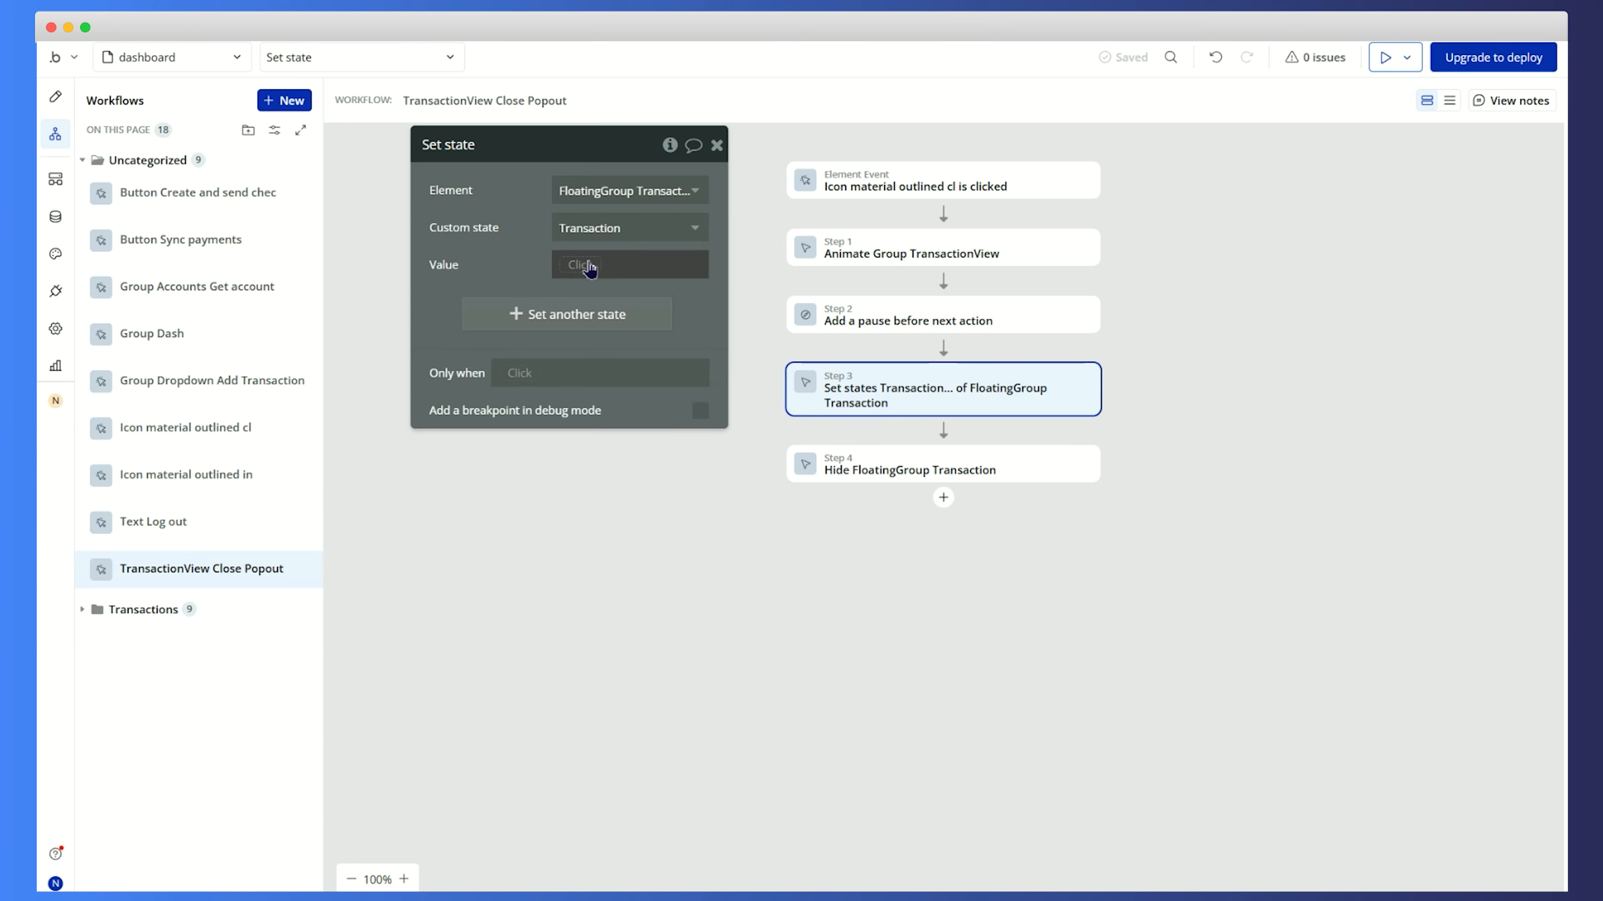
{"action": "left_click", "coordinate": [589, 198]}
{"action": "left_click", "coordinate": [528, 226]}
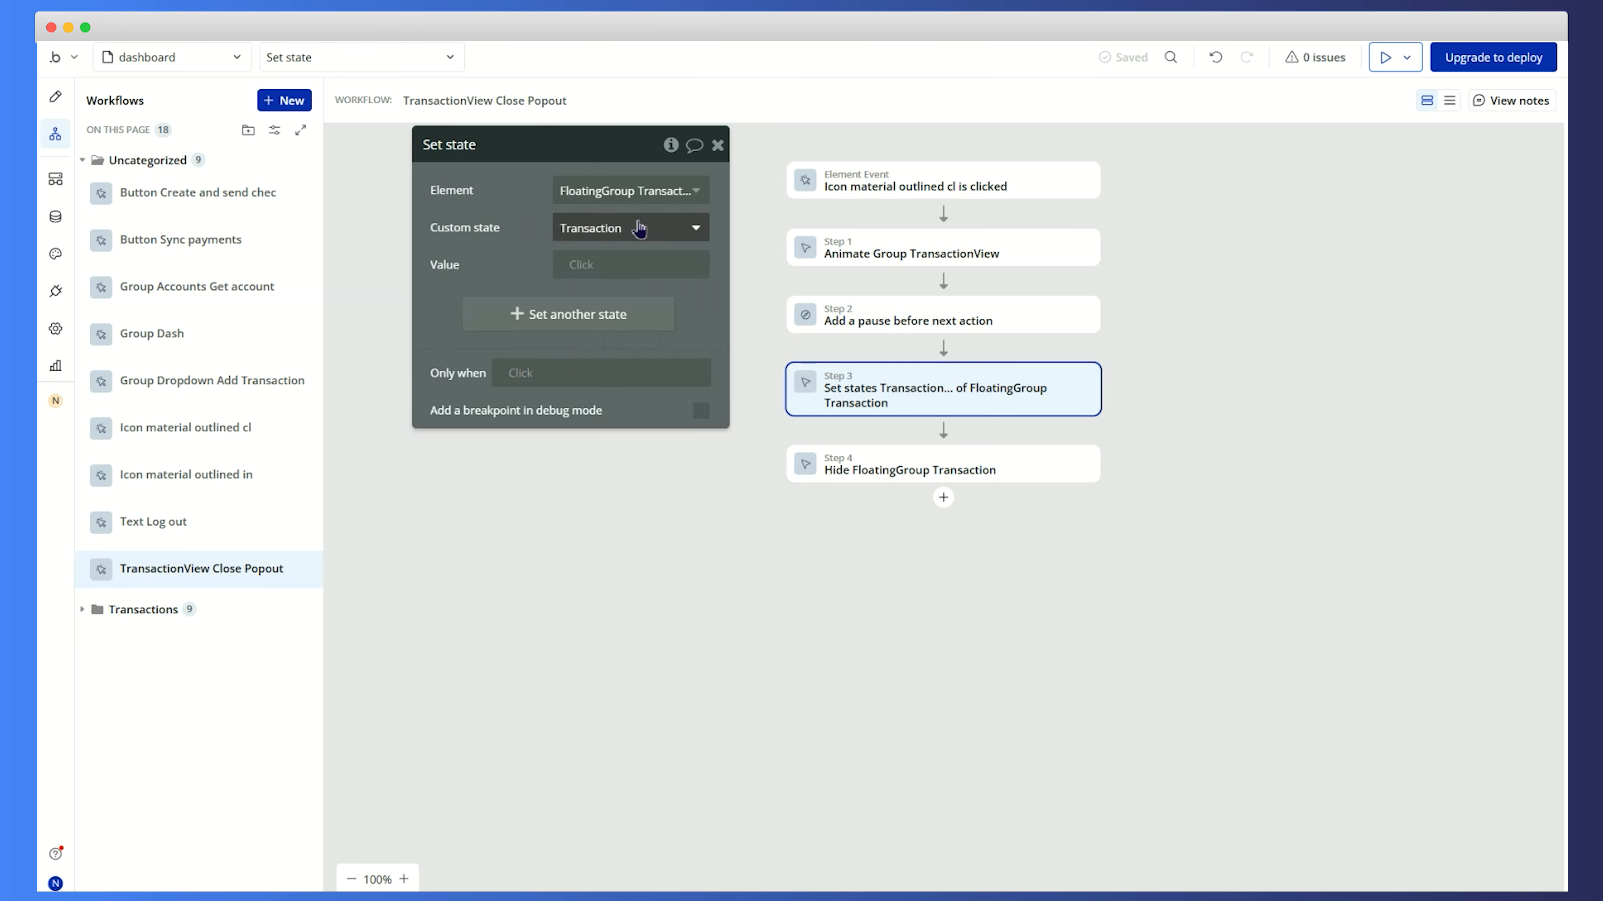
Apply gap spacing between the elements of Group TransactionView with a row gap of 16 px
{"action": "left_click", "coordinate": [51, 99]}
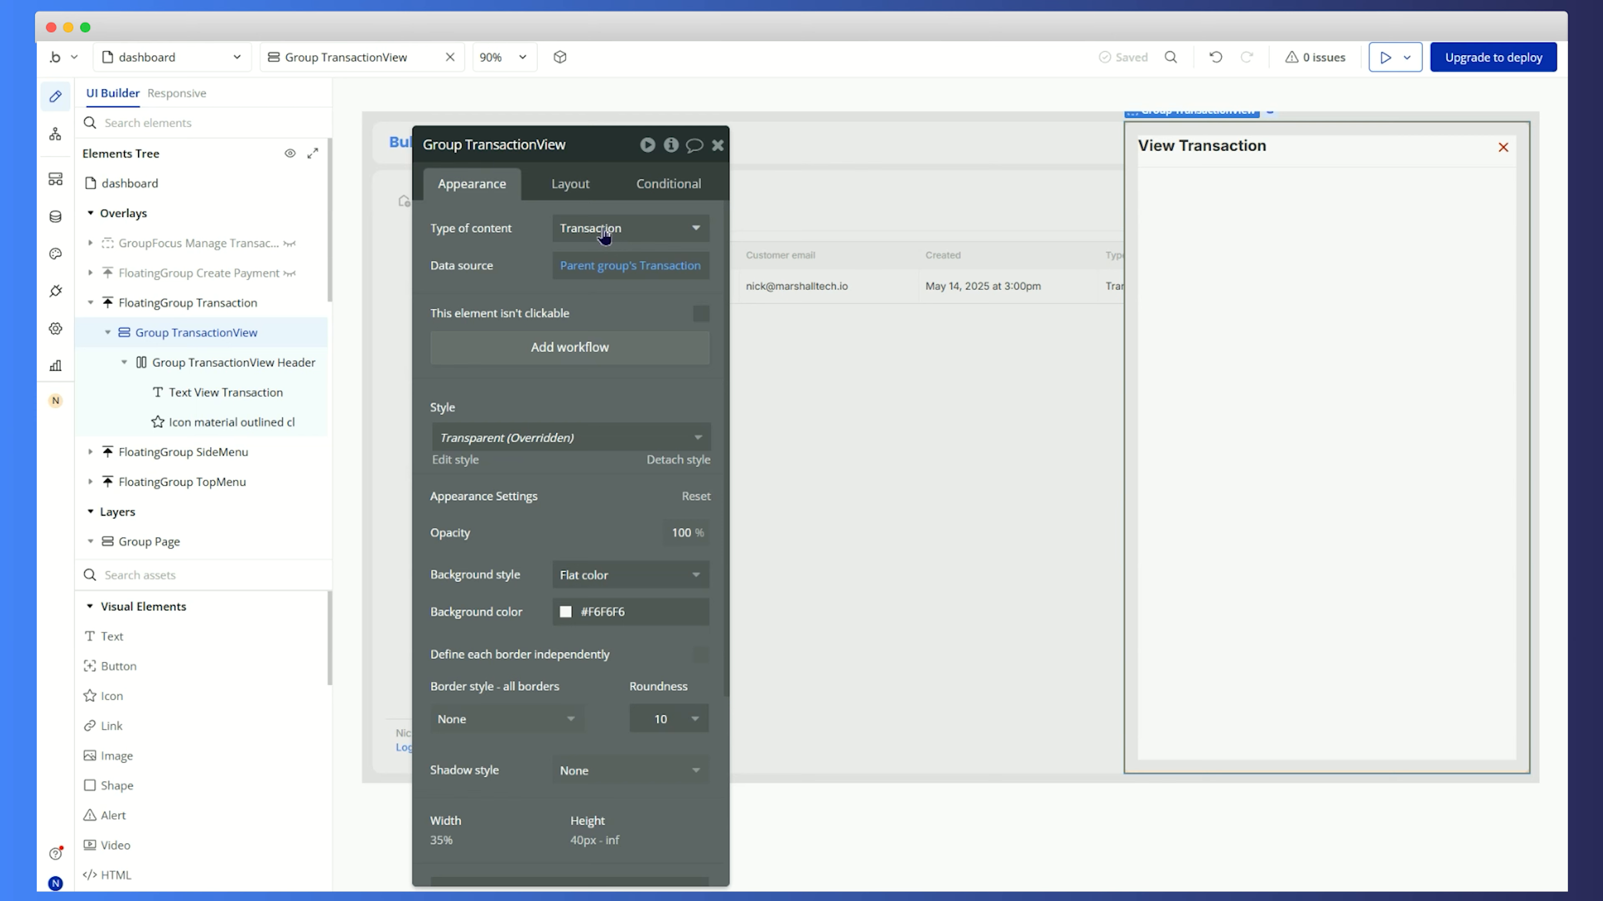
{"action": "left_click", "coordinate": [126, 363]}
{"action": "left_click", "coordinate": [206, 339]}
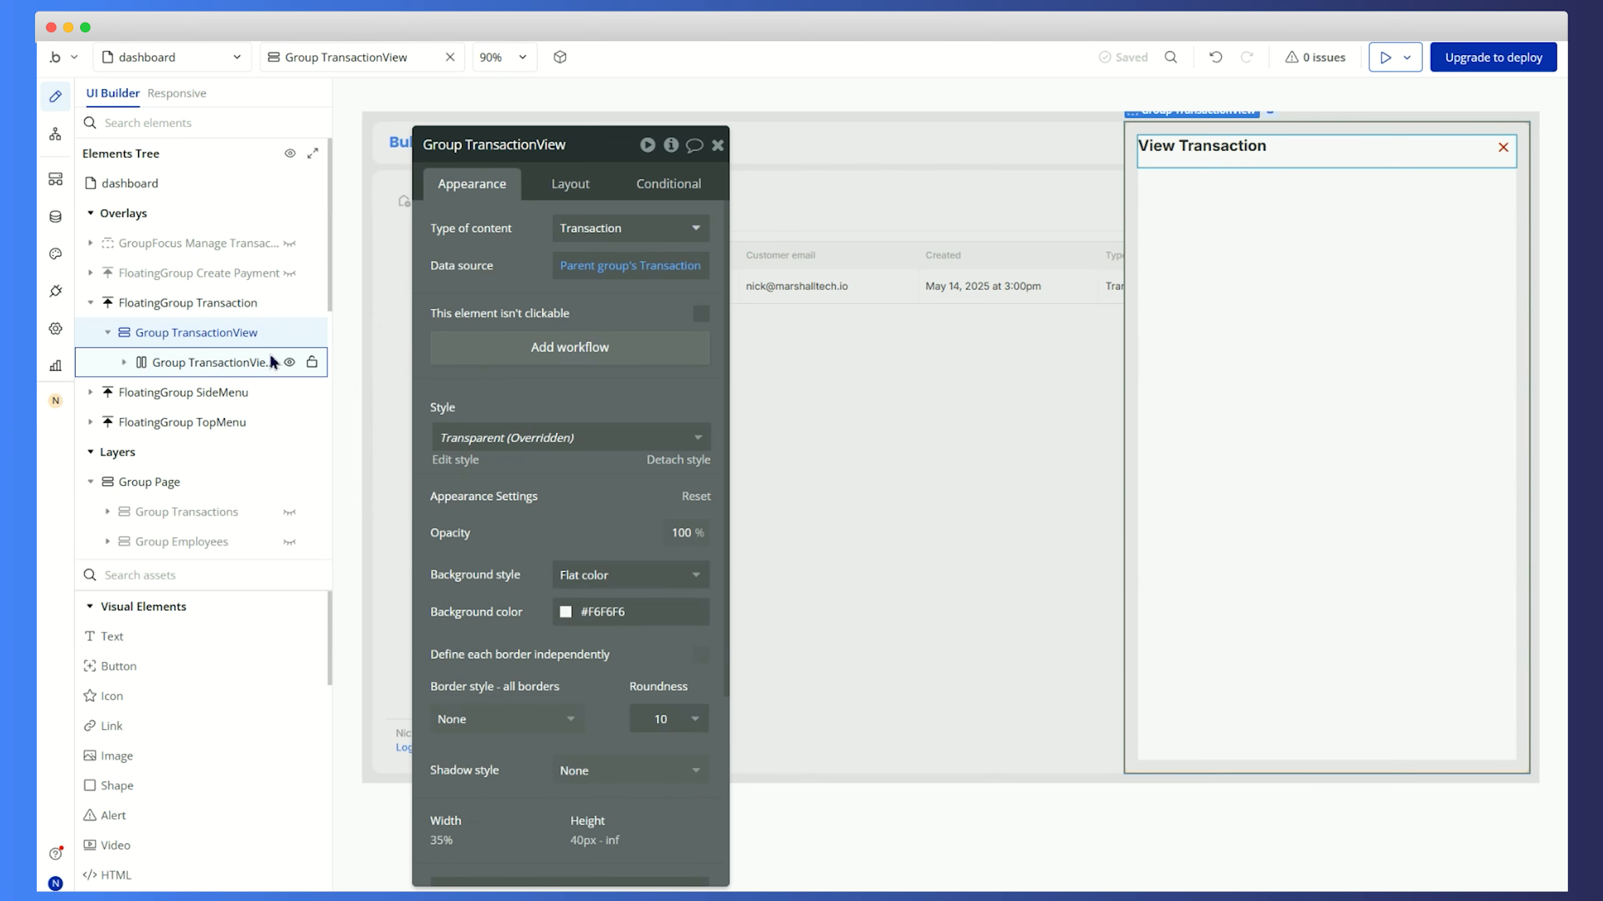
{"action": "left_click", "coordinate": [568, 184]}
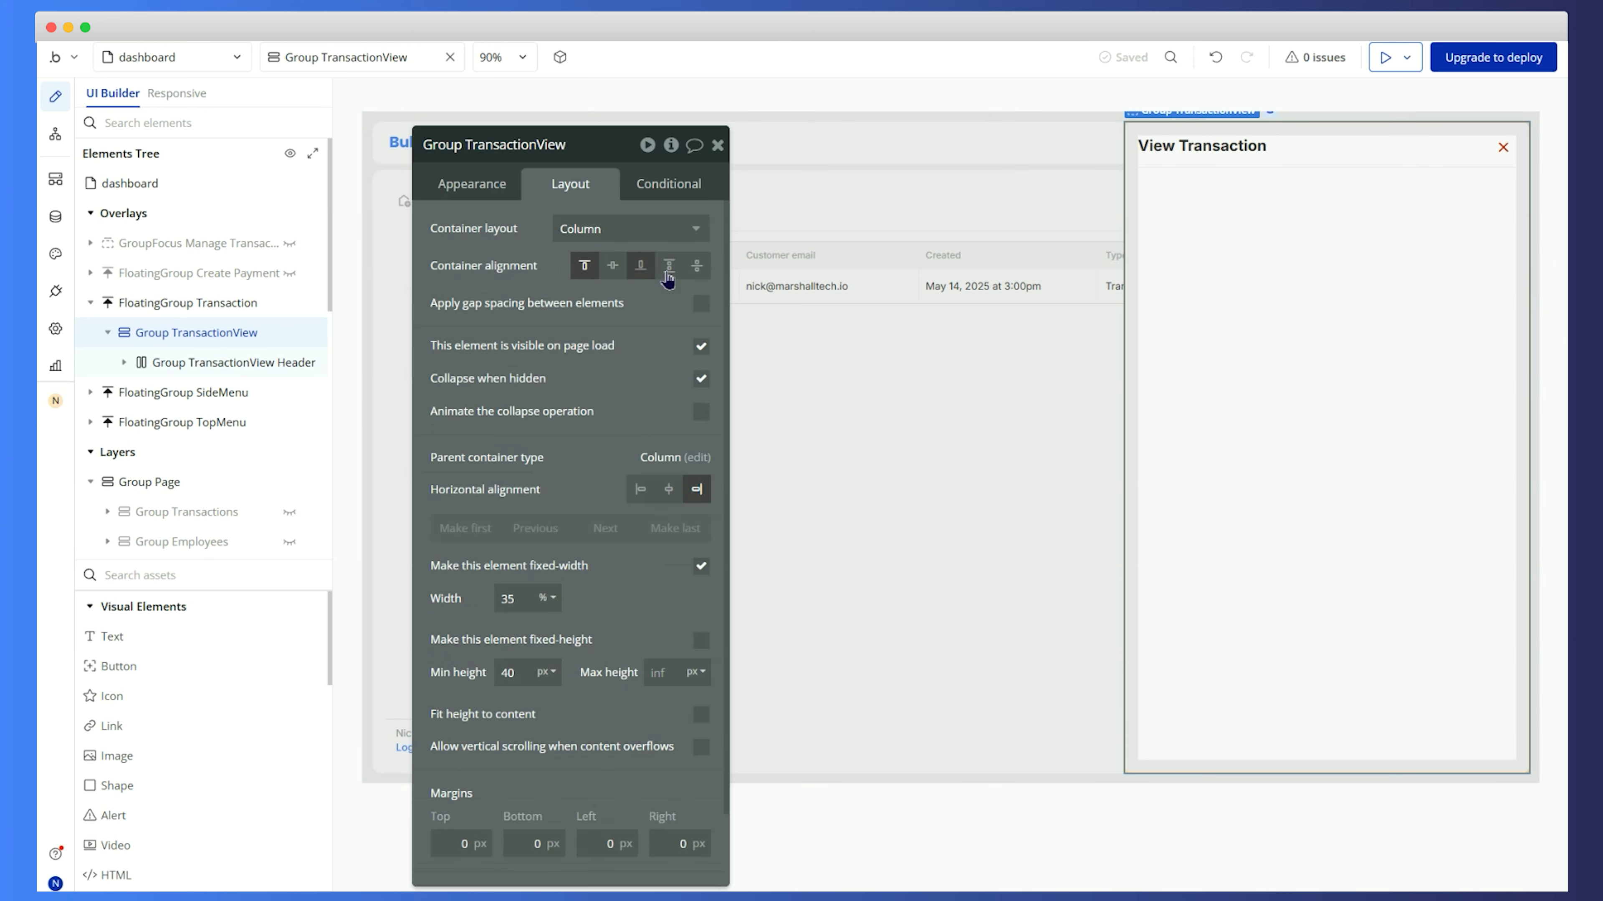
{"action": "left_click", "coordinate": [701, 306]}
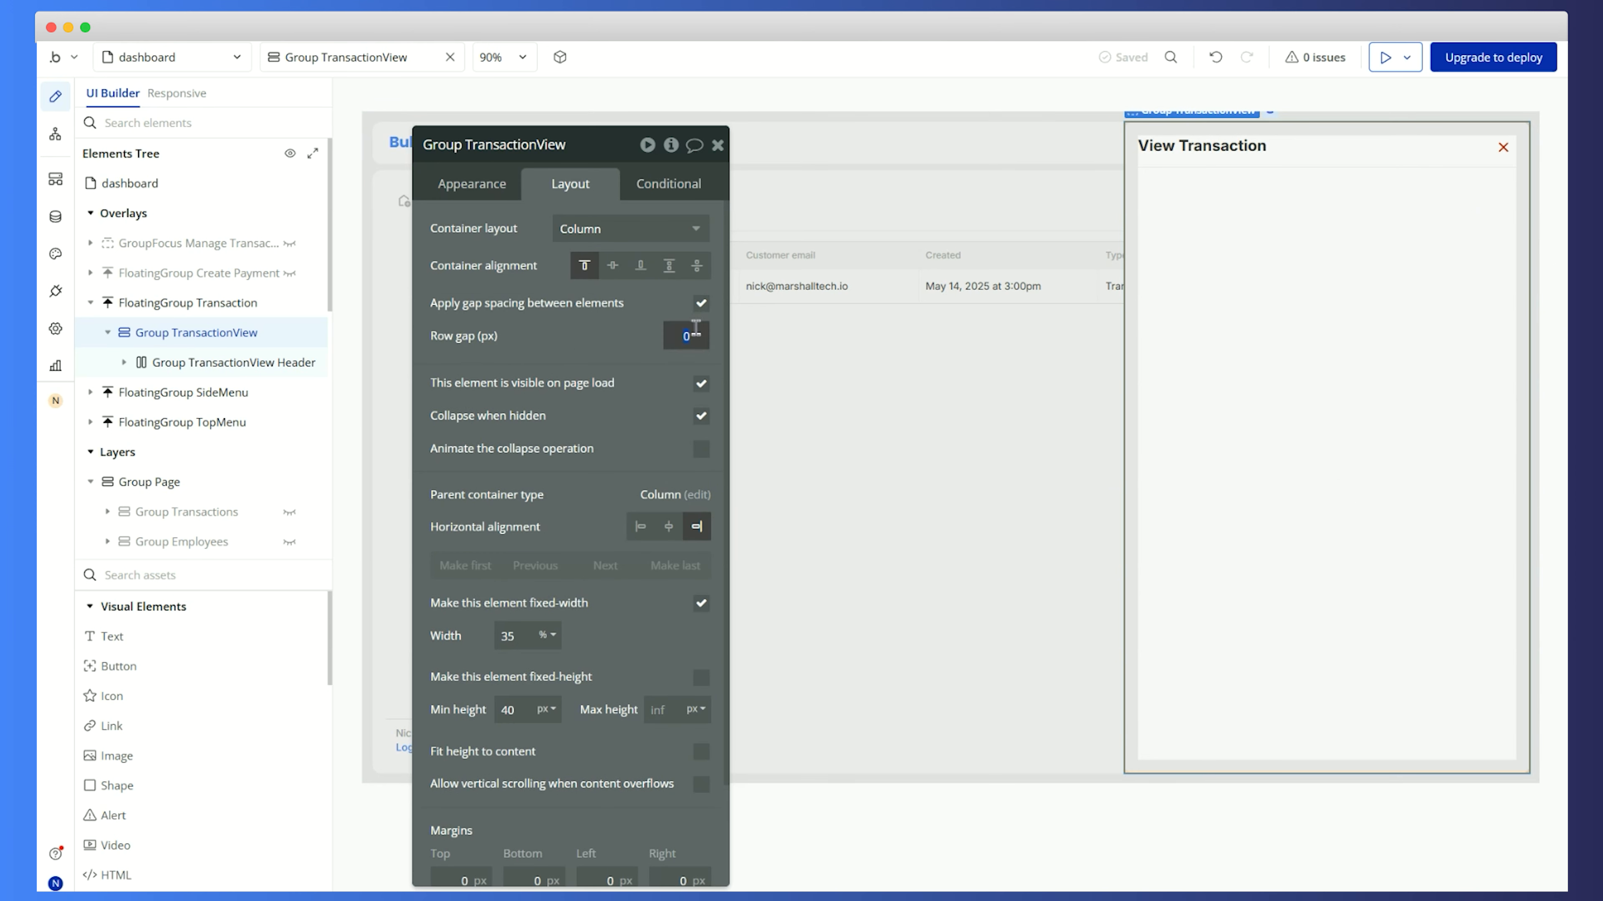
{"action": "left_click", "coordinate": [695, 327]}
{"action": "type", "text": "16"}
{"action": "key", "text": "Tab"}
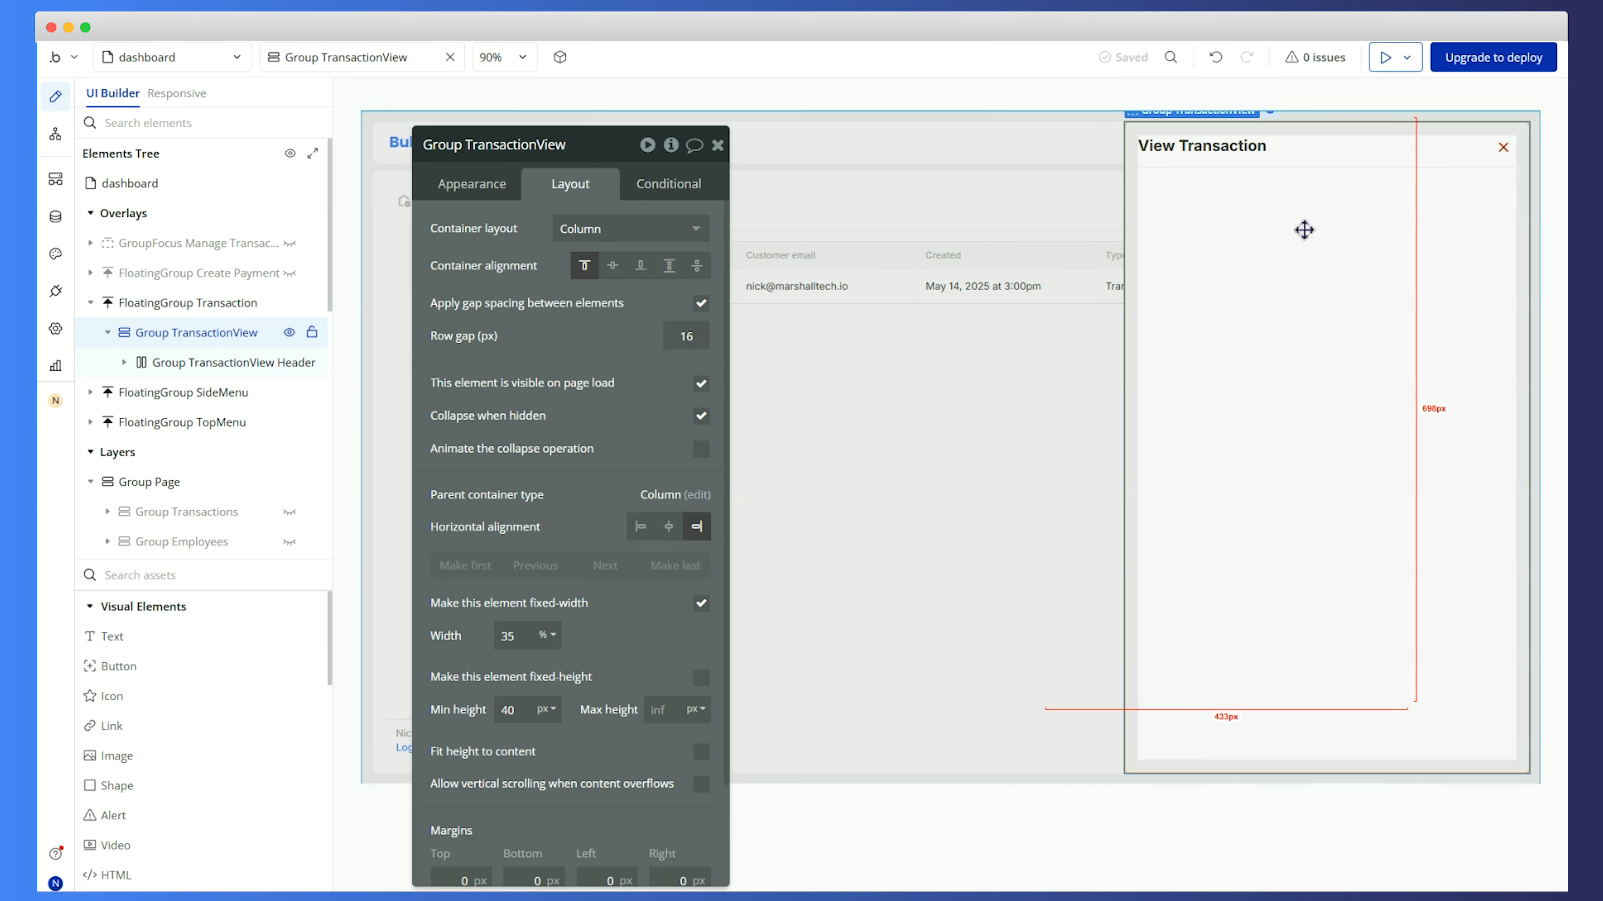
Add a text element below the header inside Group TransactionView
{"action": "left_click", "coordinate": [111, 638]}
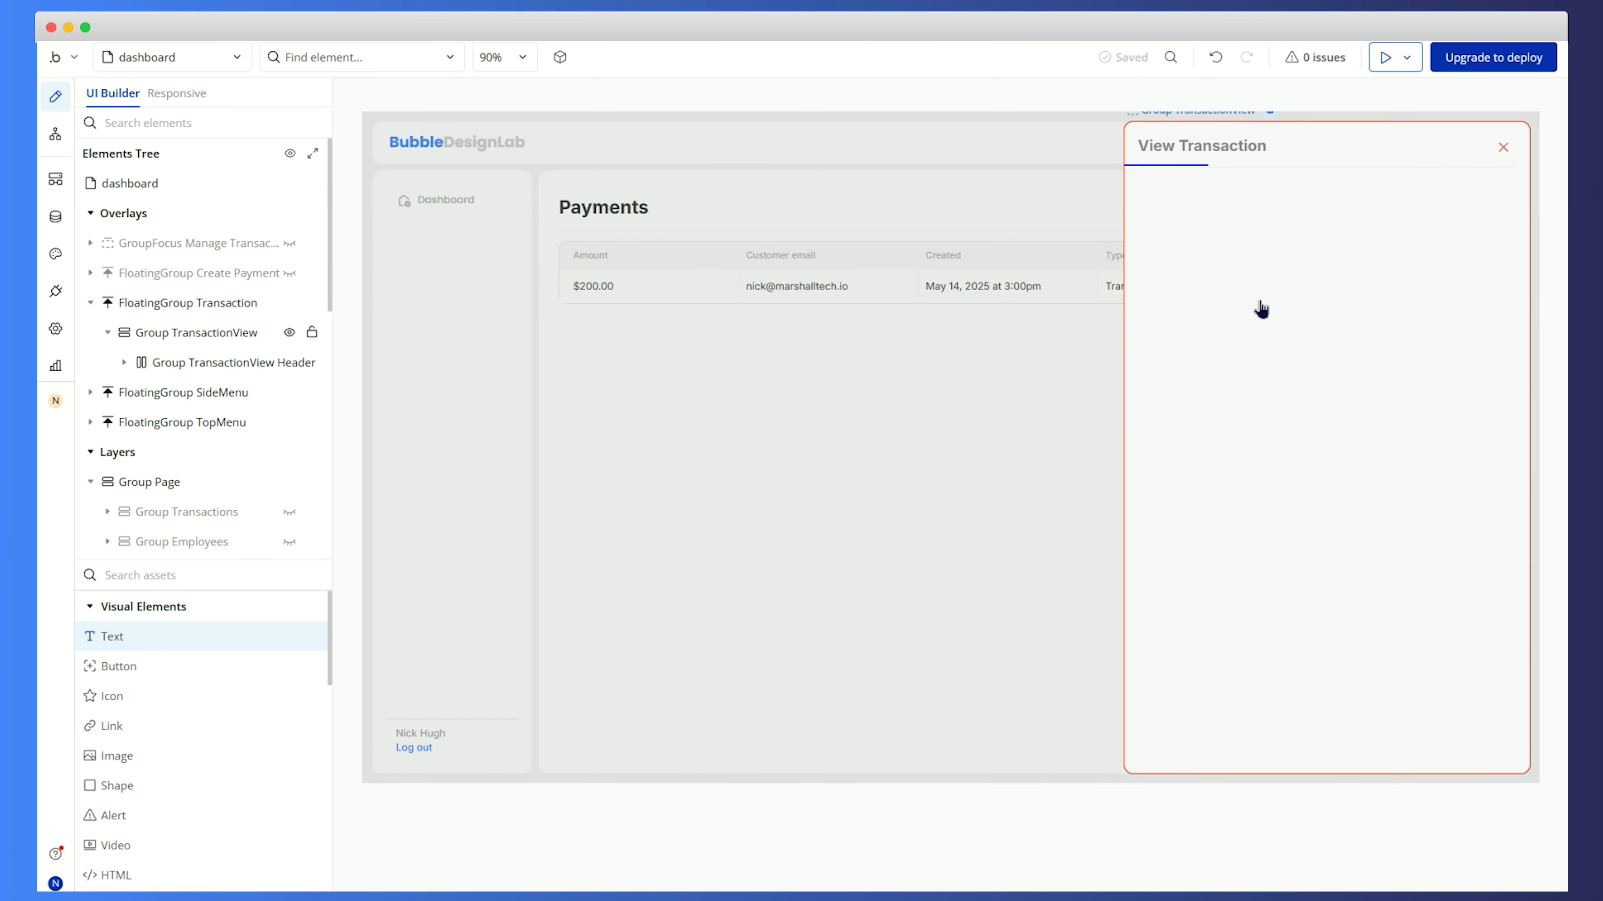
{"action": "left_click", "coordinate": [1261, 310]}
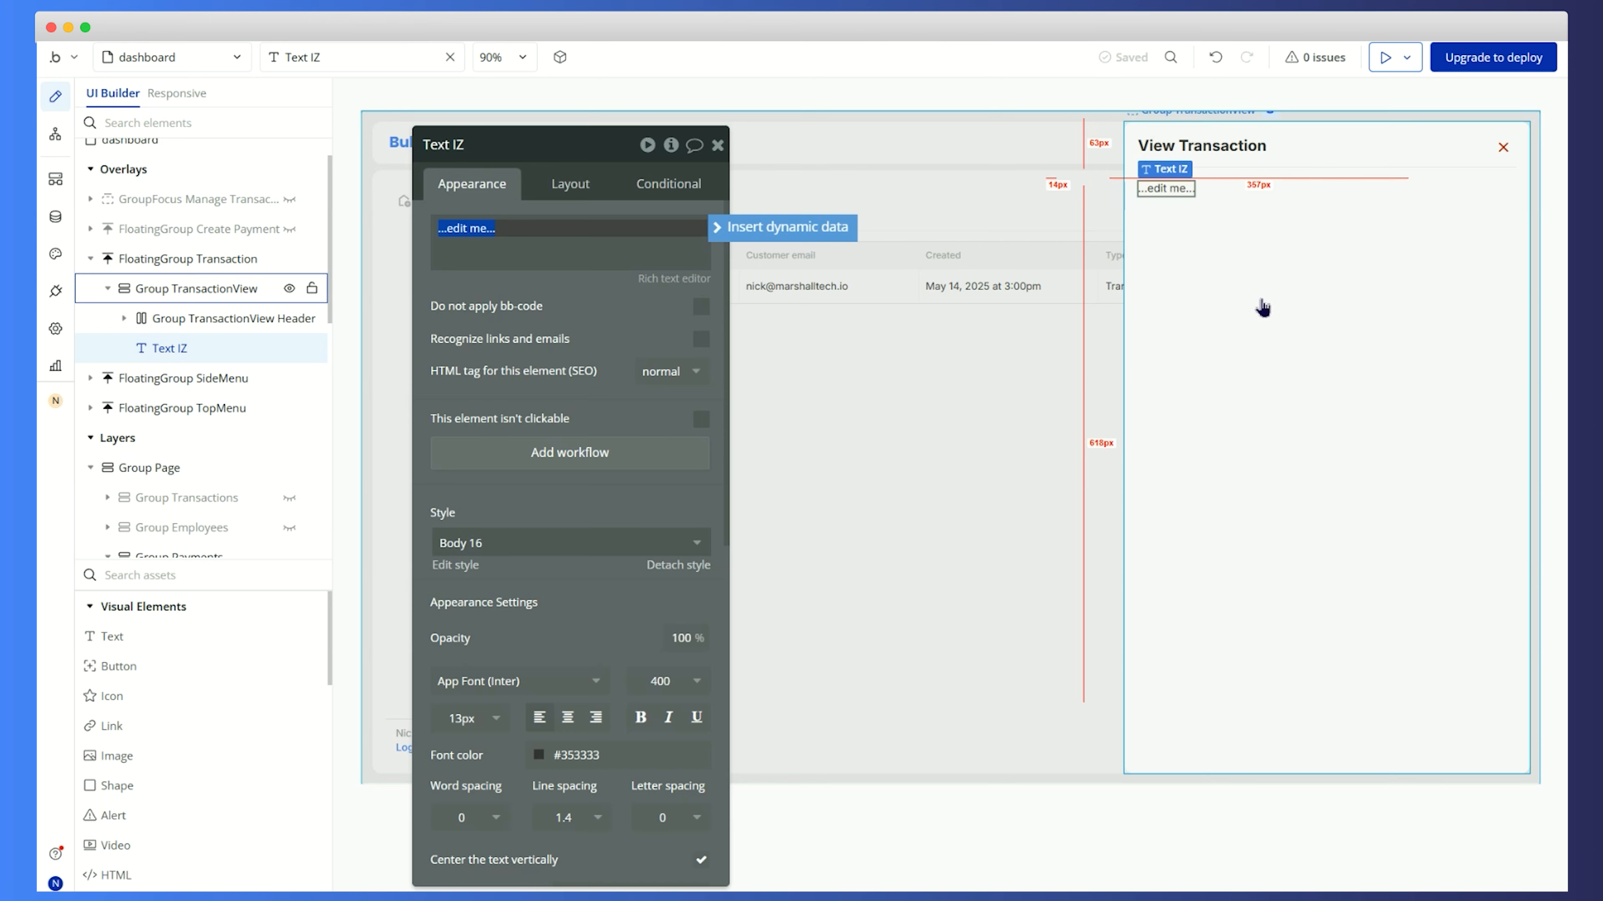
{"action": "left_click_drag", "start_coordinate": [649, 297], "coordinate": [426, 290]}
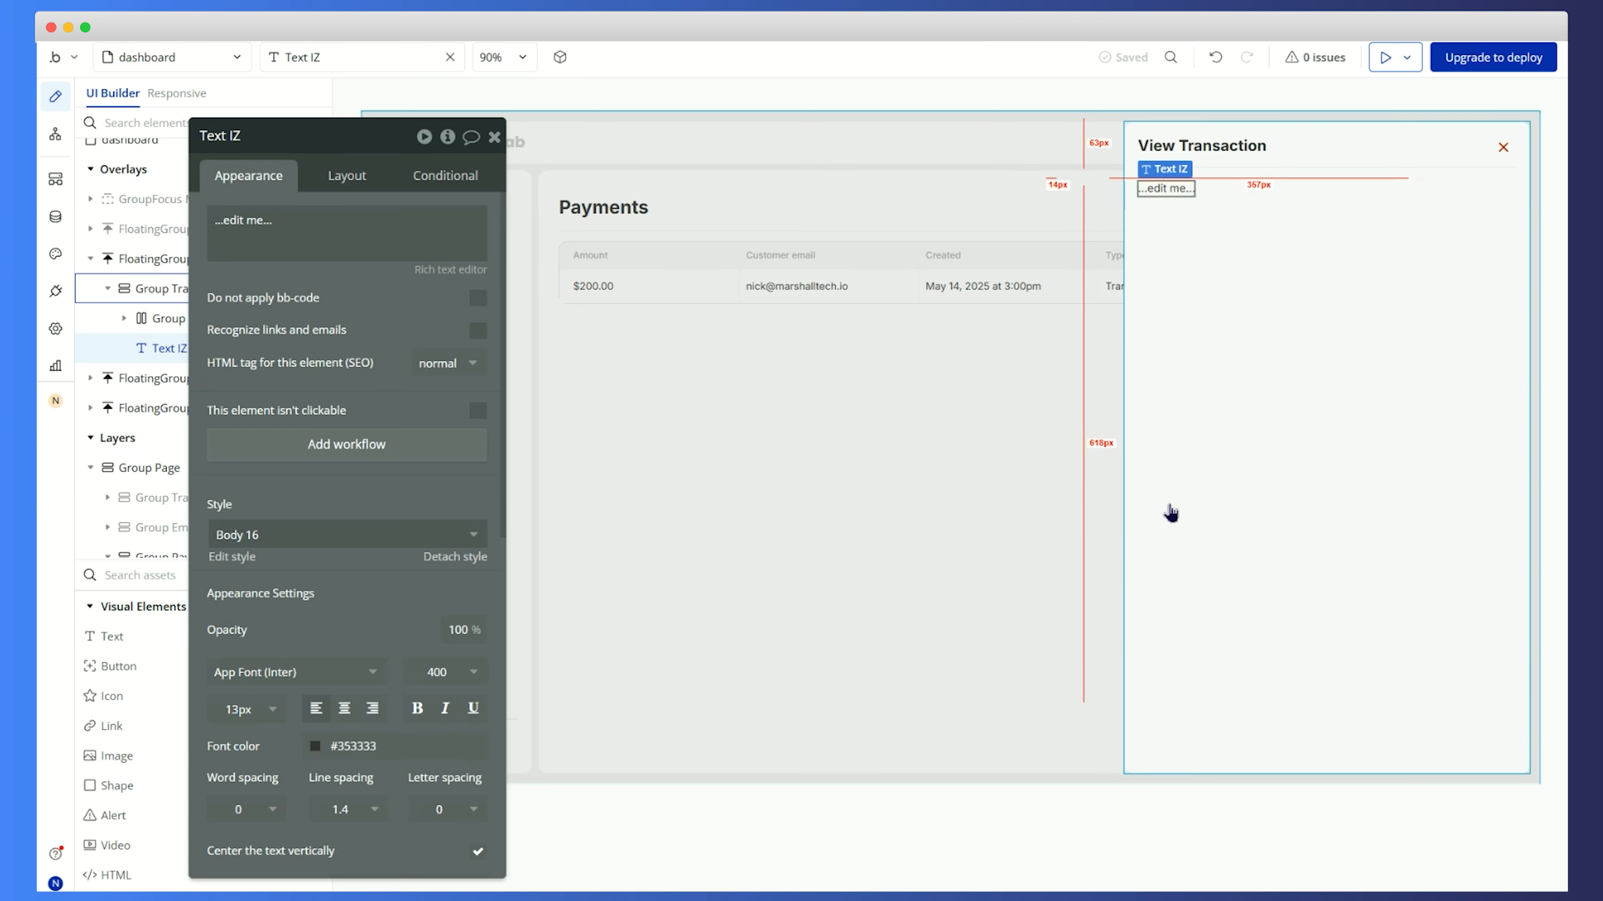
Replace the new text's placeholder content with the dynamic value Parent group's Transaction's Amount (cents)
{"action": "left_click", "coordinate": [449, 230]}
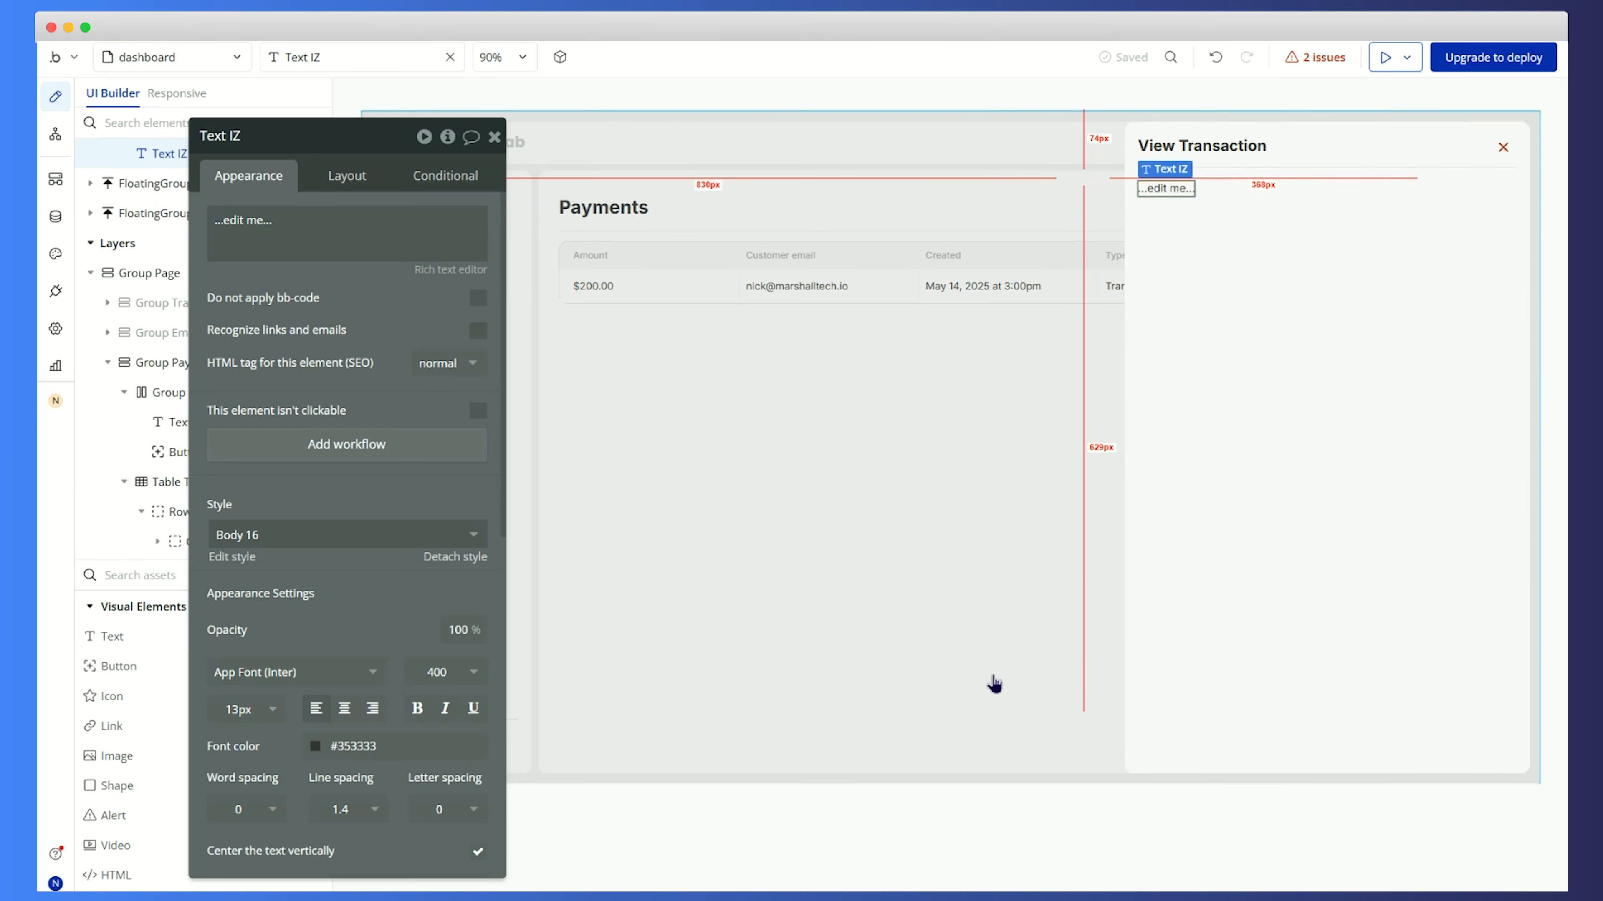
{"action": "triple_click", "coordinate": [286, 222]}
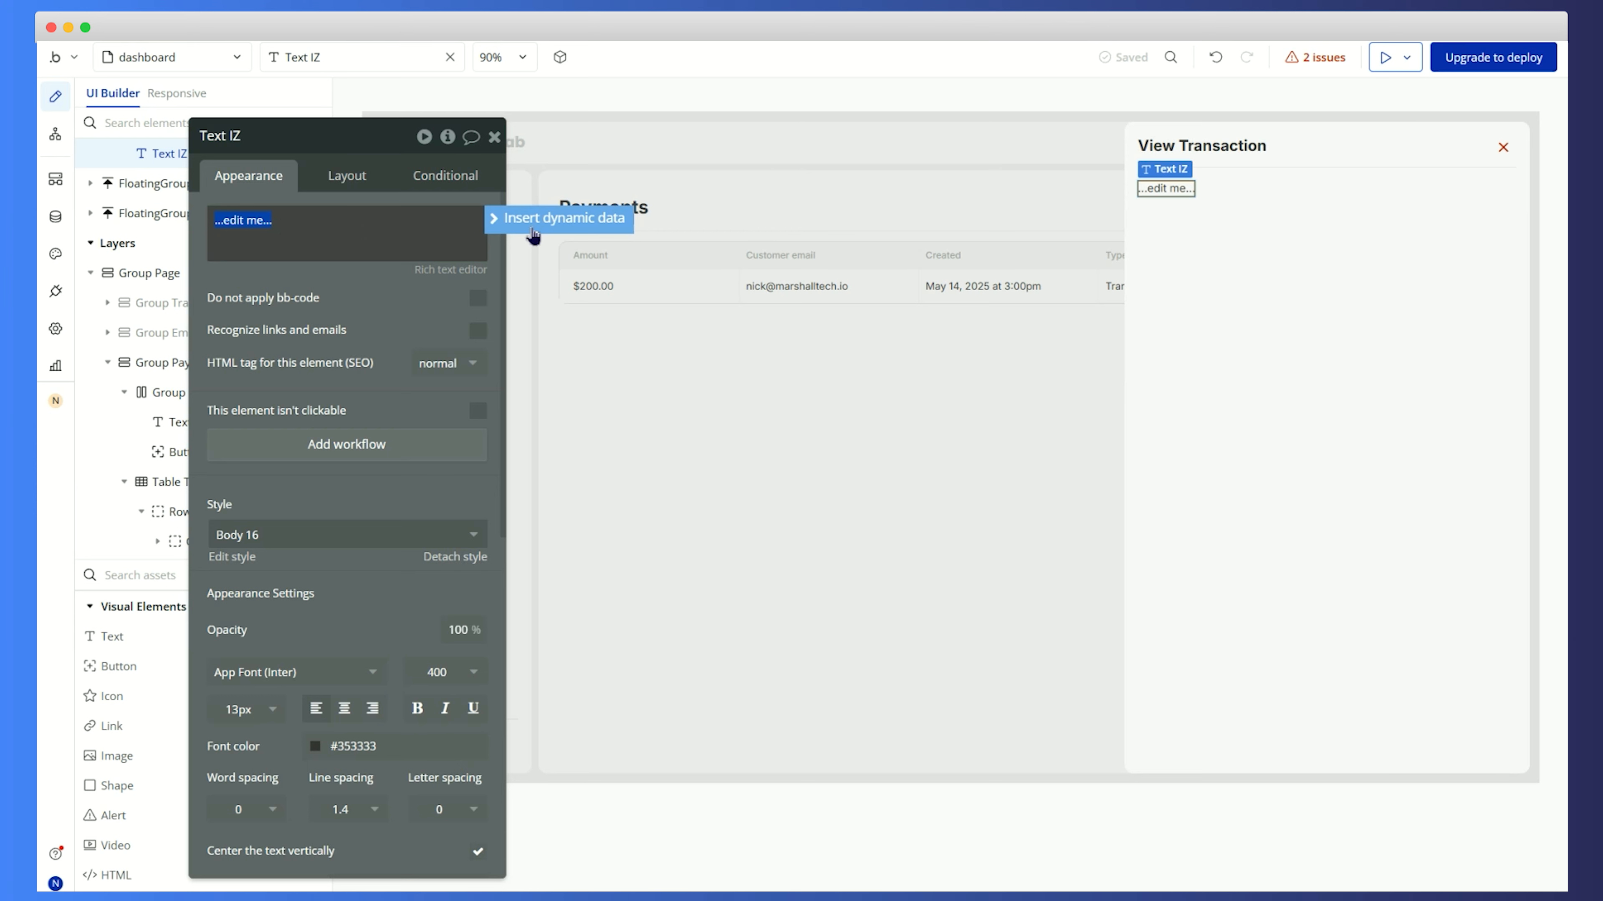
{"action": "left_click", "coordinate": [546, 238]}
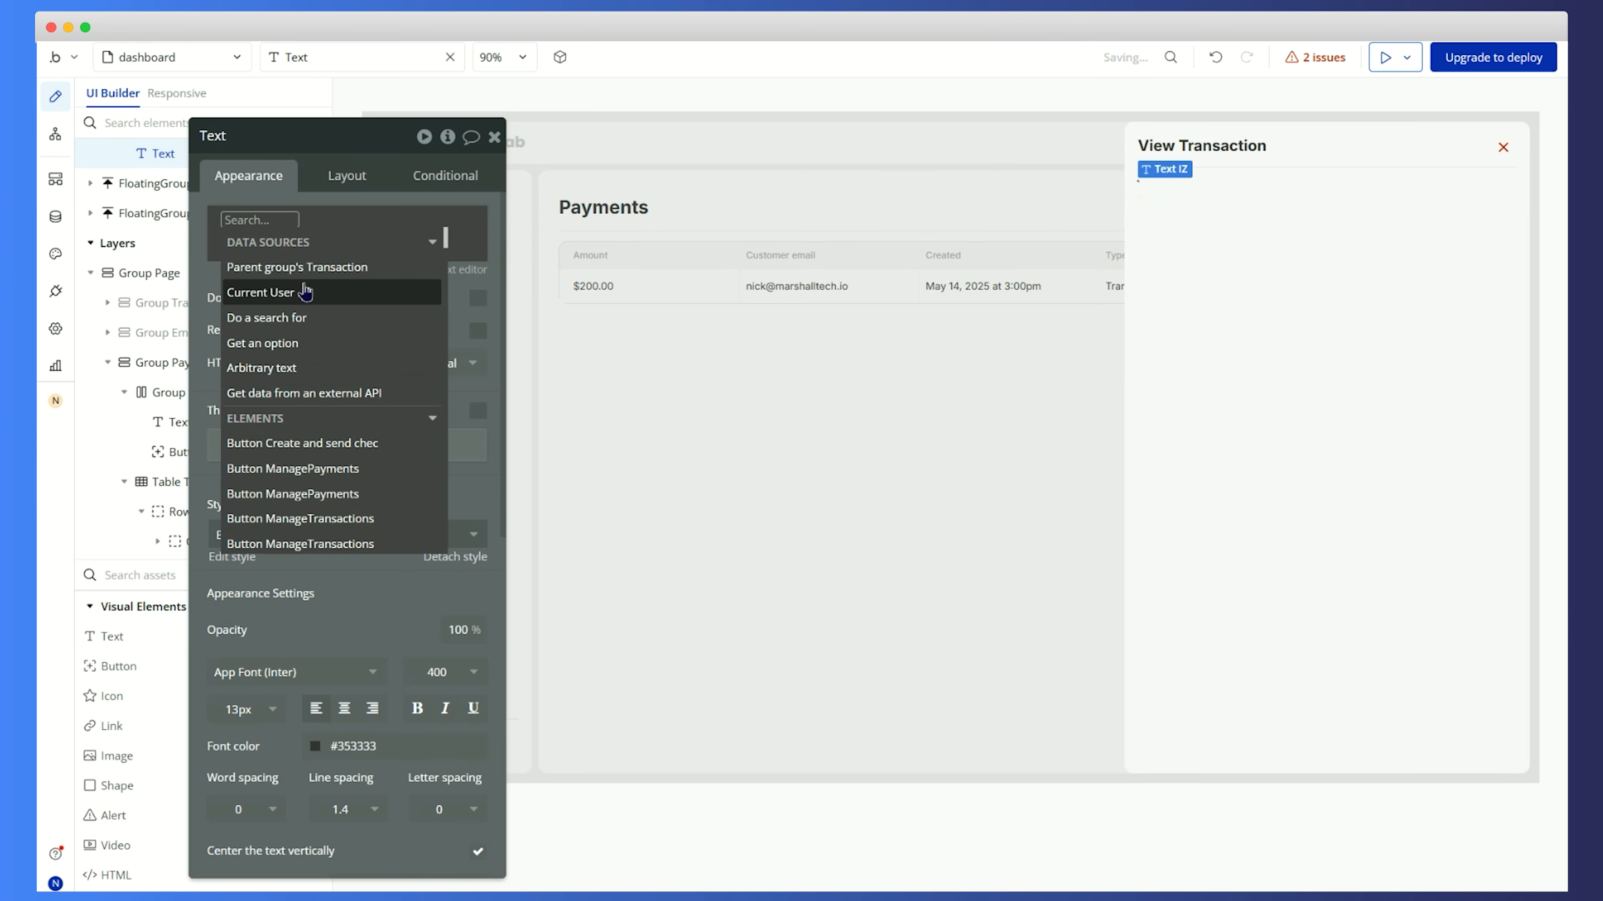
{"action": "left_click", "coordinate": [315, 266]}
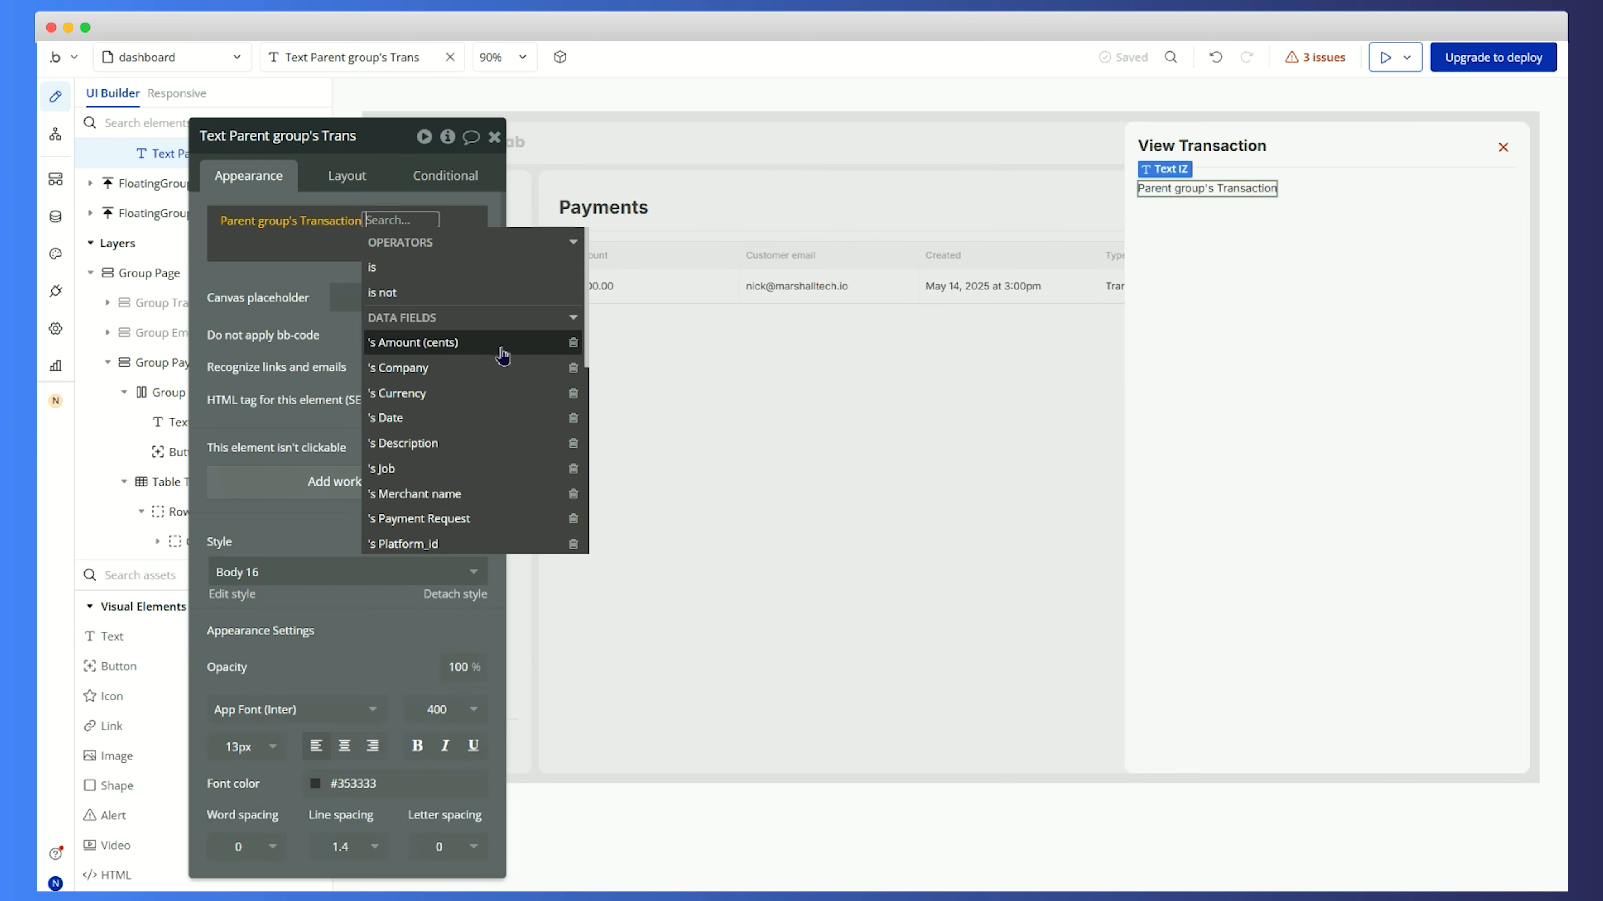
{"action": "left_click", "coordinate": [419, 344]}
{"action": "left_click", "coordinate": [358, 293]}
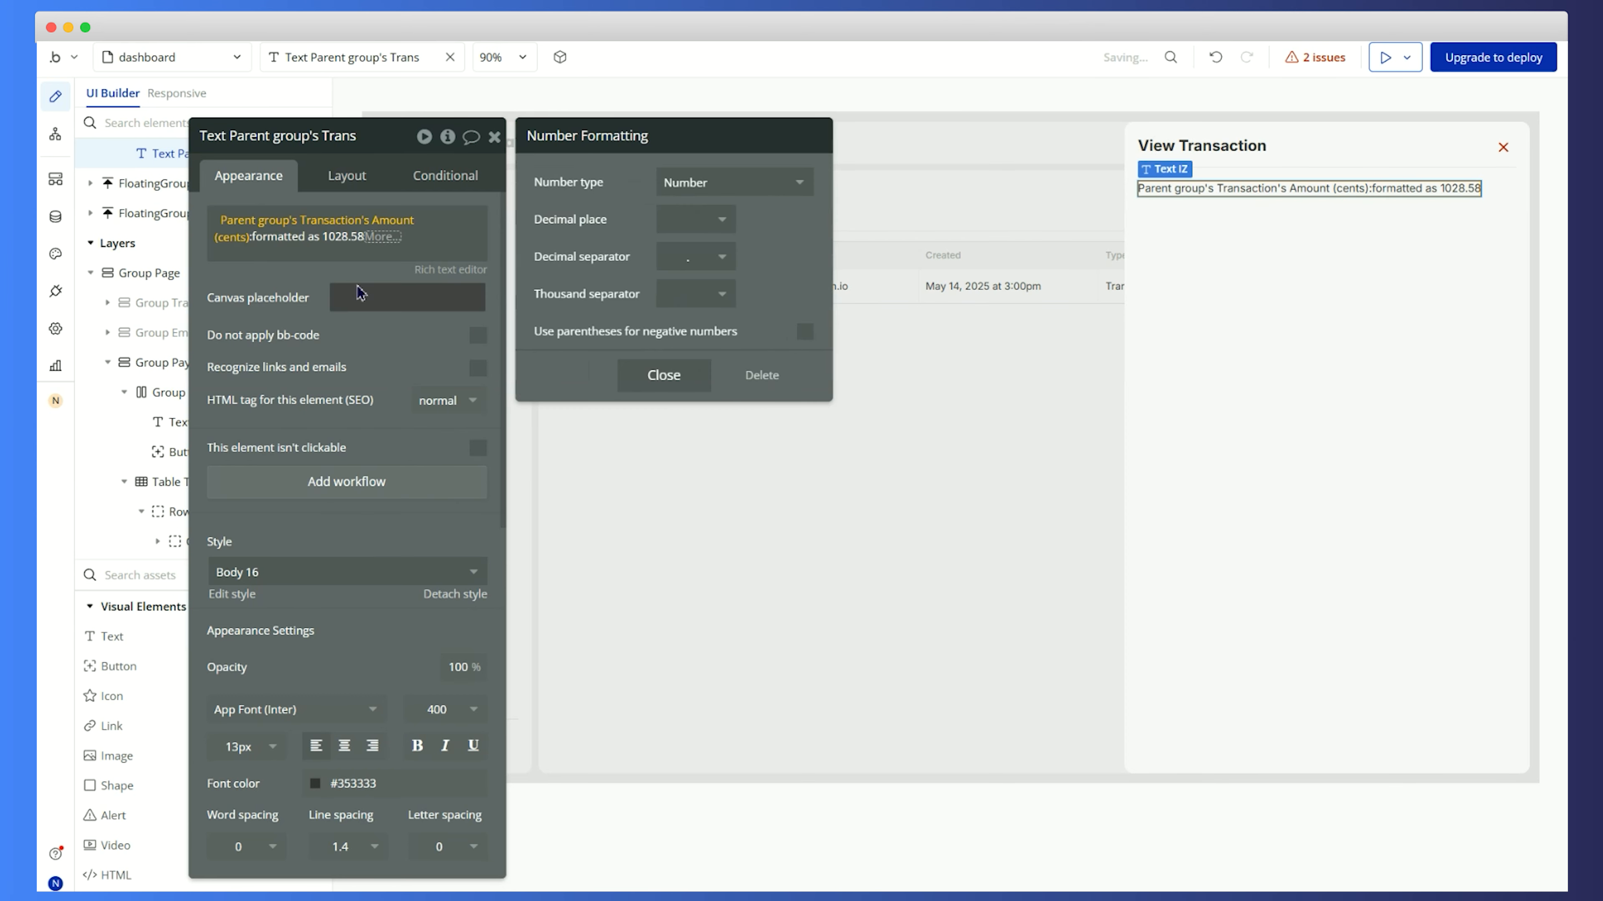
{"action": "left_click", "coordinate": [764, 182]}
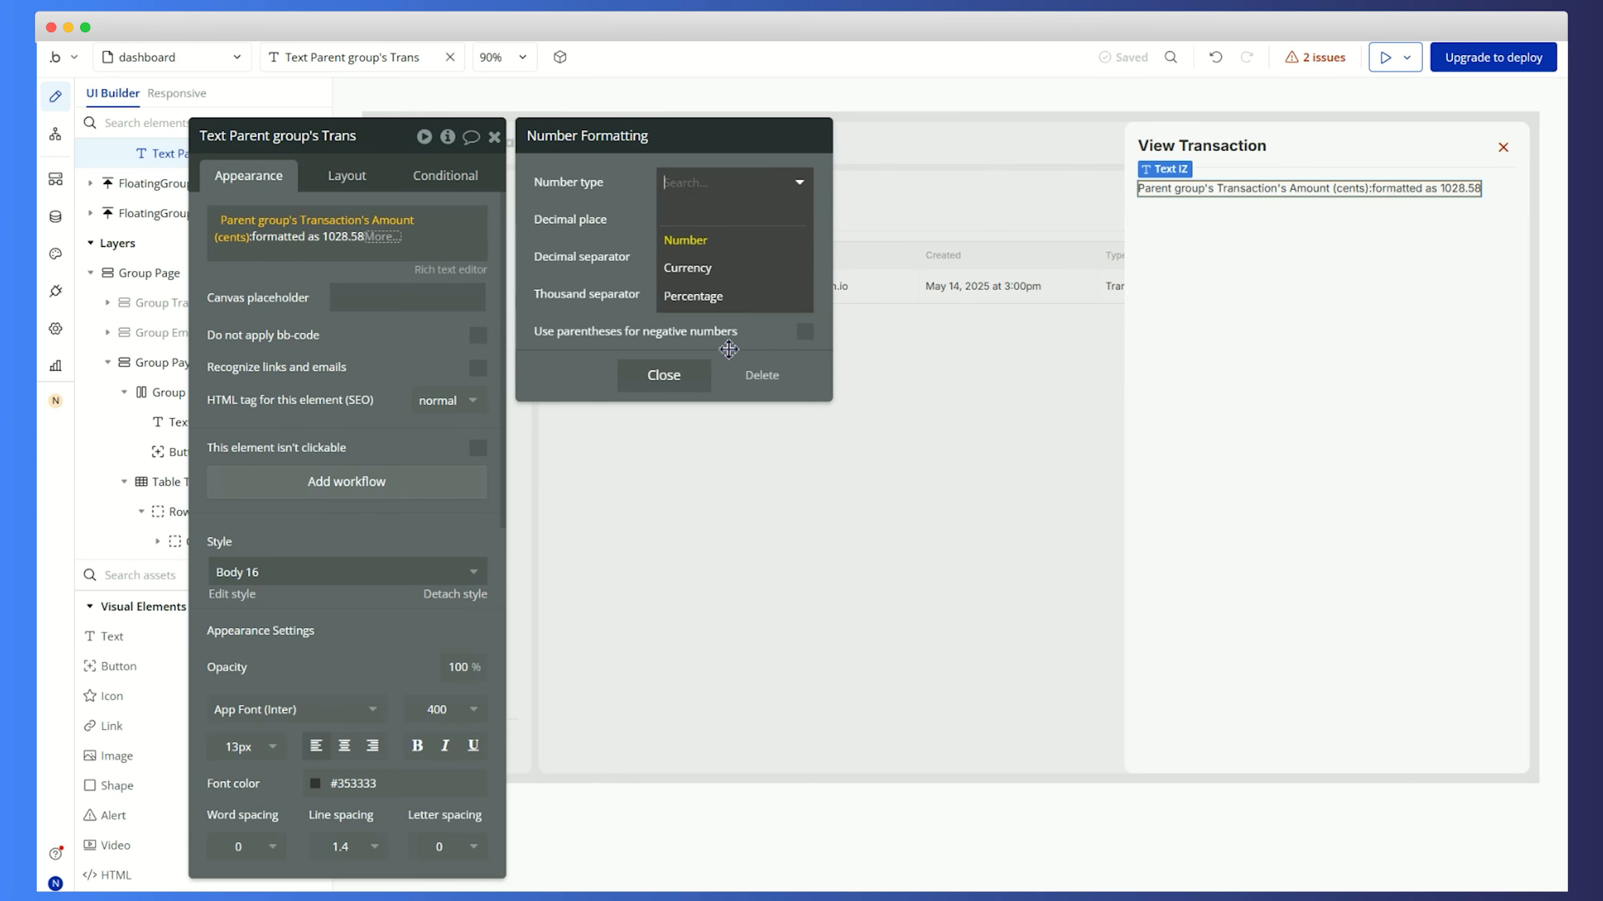
{"action": "left_click", "coordinate": [763, 378]}
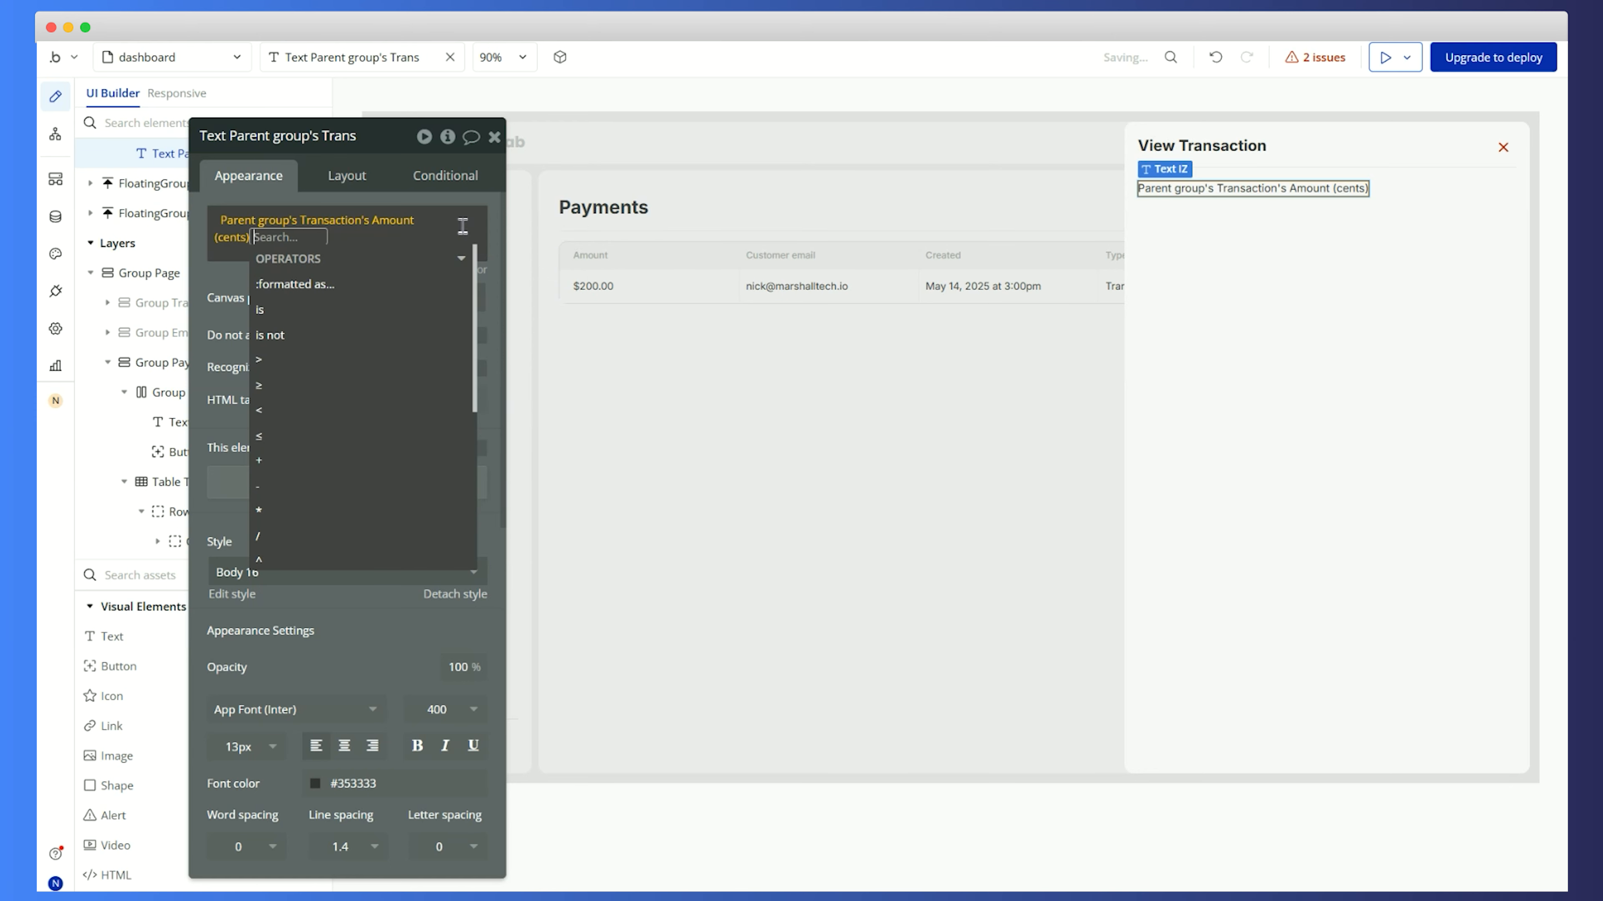
Multiply the transaction amount in the text's expression by 100
{"action": "left_click", "coordinate": [286, 510]}
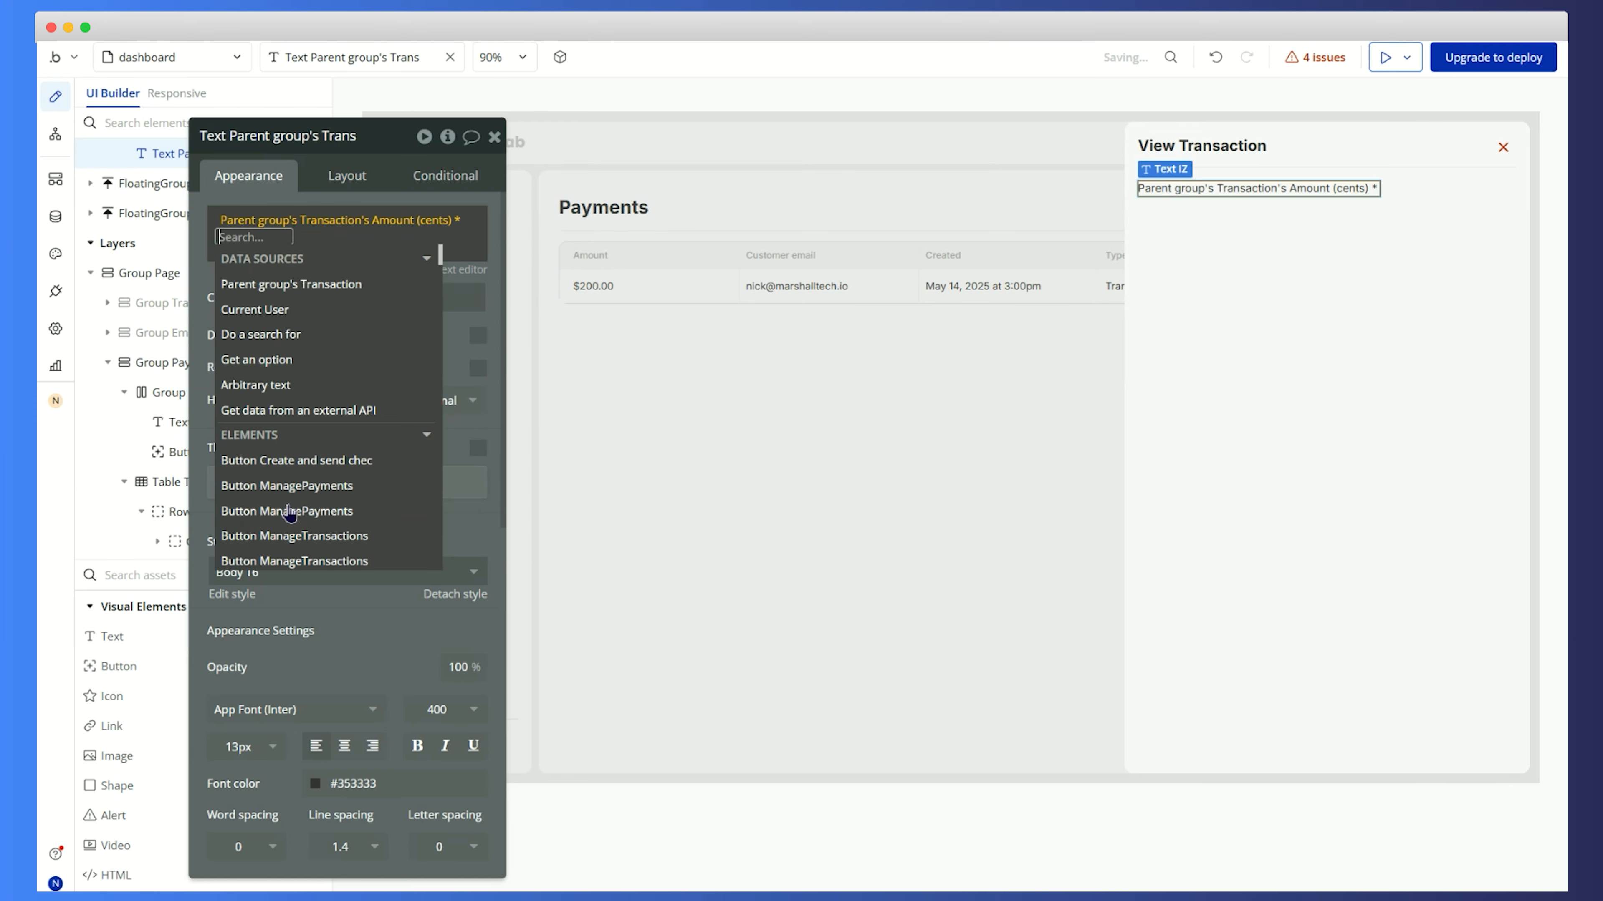
{"action": "type", "text": "100"}
{"action": "key", "text": "Return"}
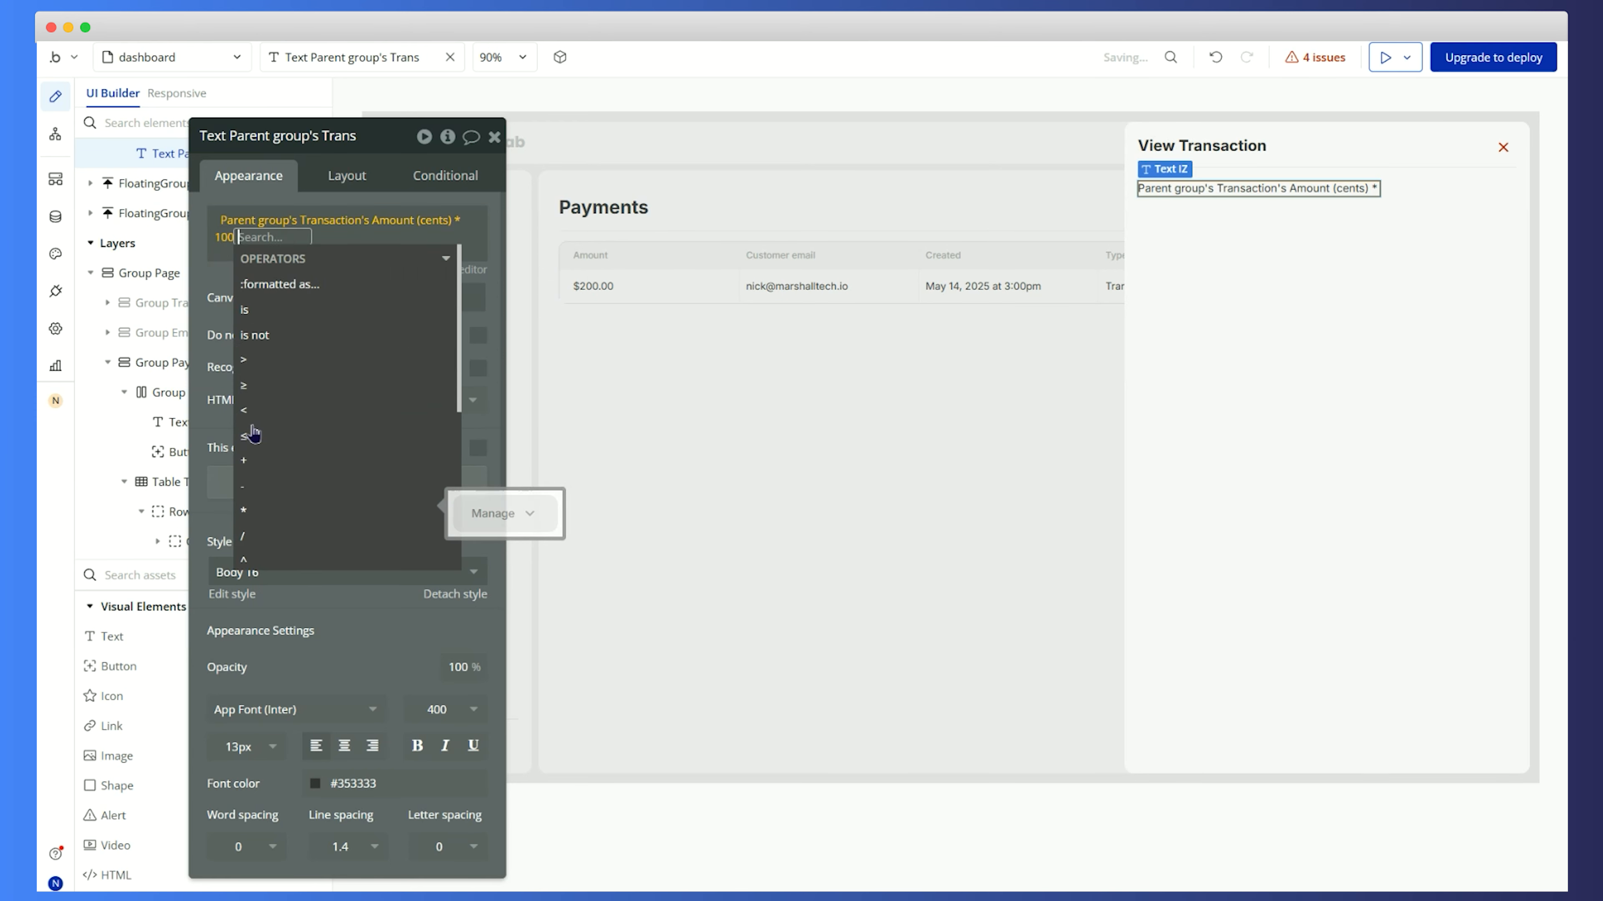
Format the amount as currency with 2 decimal places, a comma decimal separator and the $ symbol, and set the canvas placeholder to $100.00
{"action": "left_click", "coordinate": [279, 284]}
{"action": "left_click", "coordinate": [713, 182]}
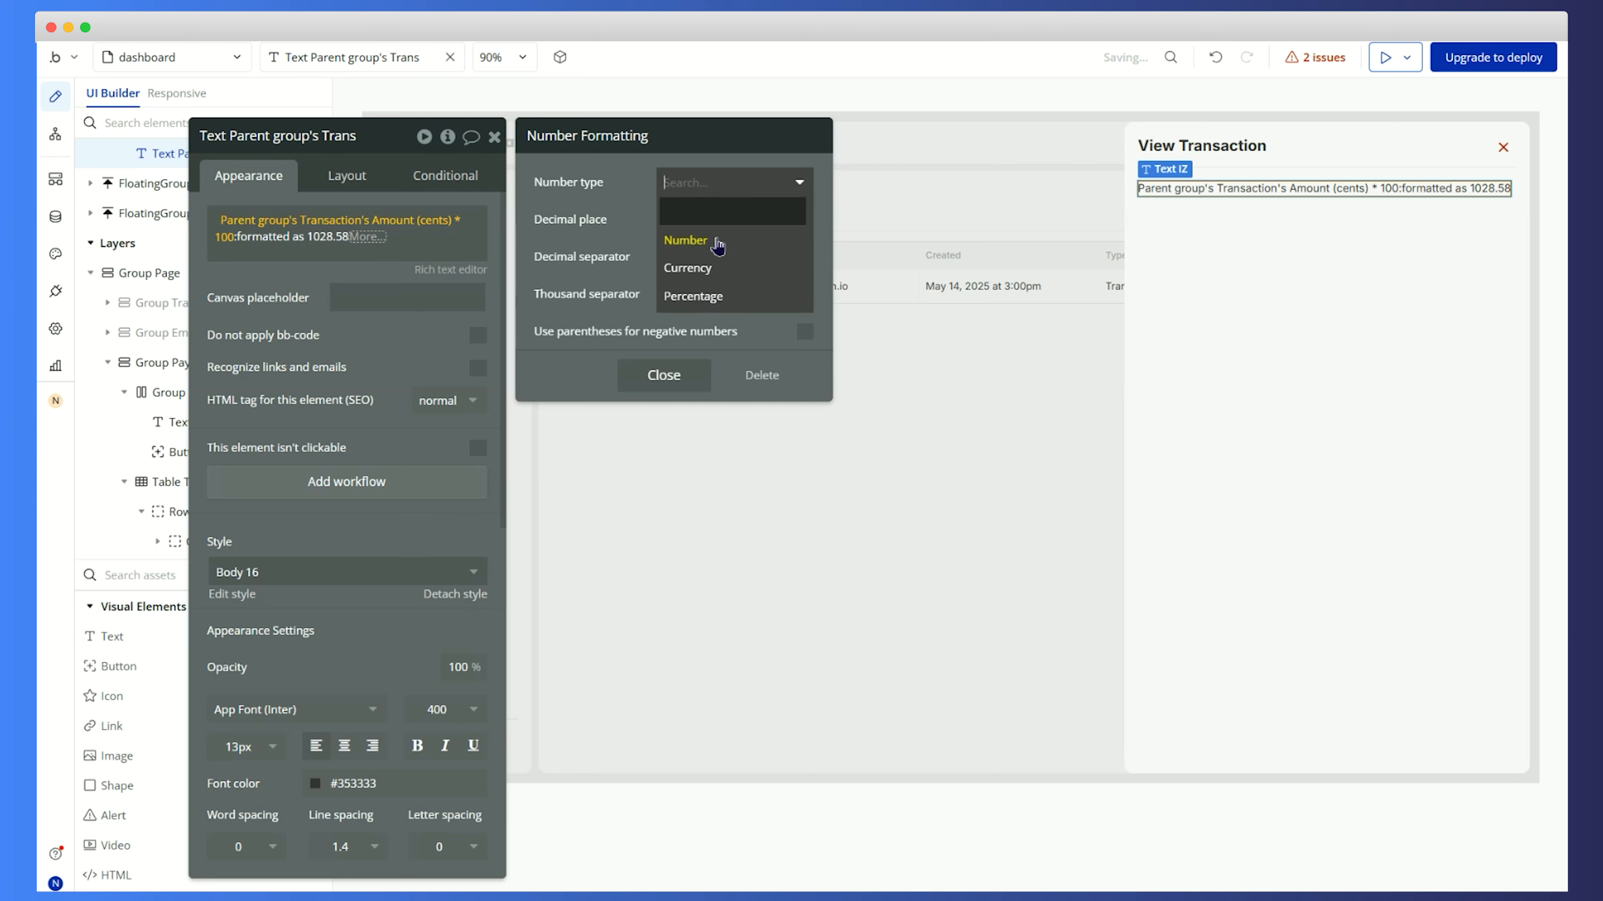
{"action": "left_click", "coordinate": [712, 284]}
{"action": "left_click", "coordinate": [694, 219]}
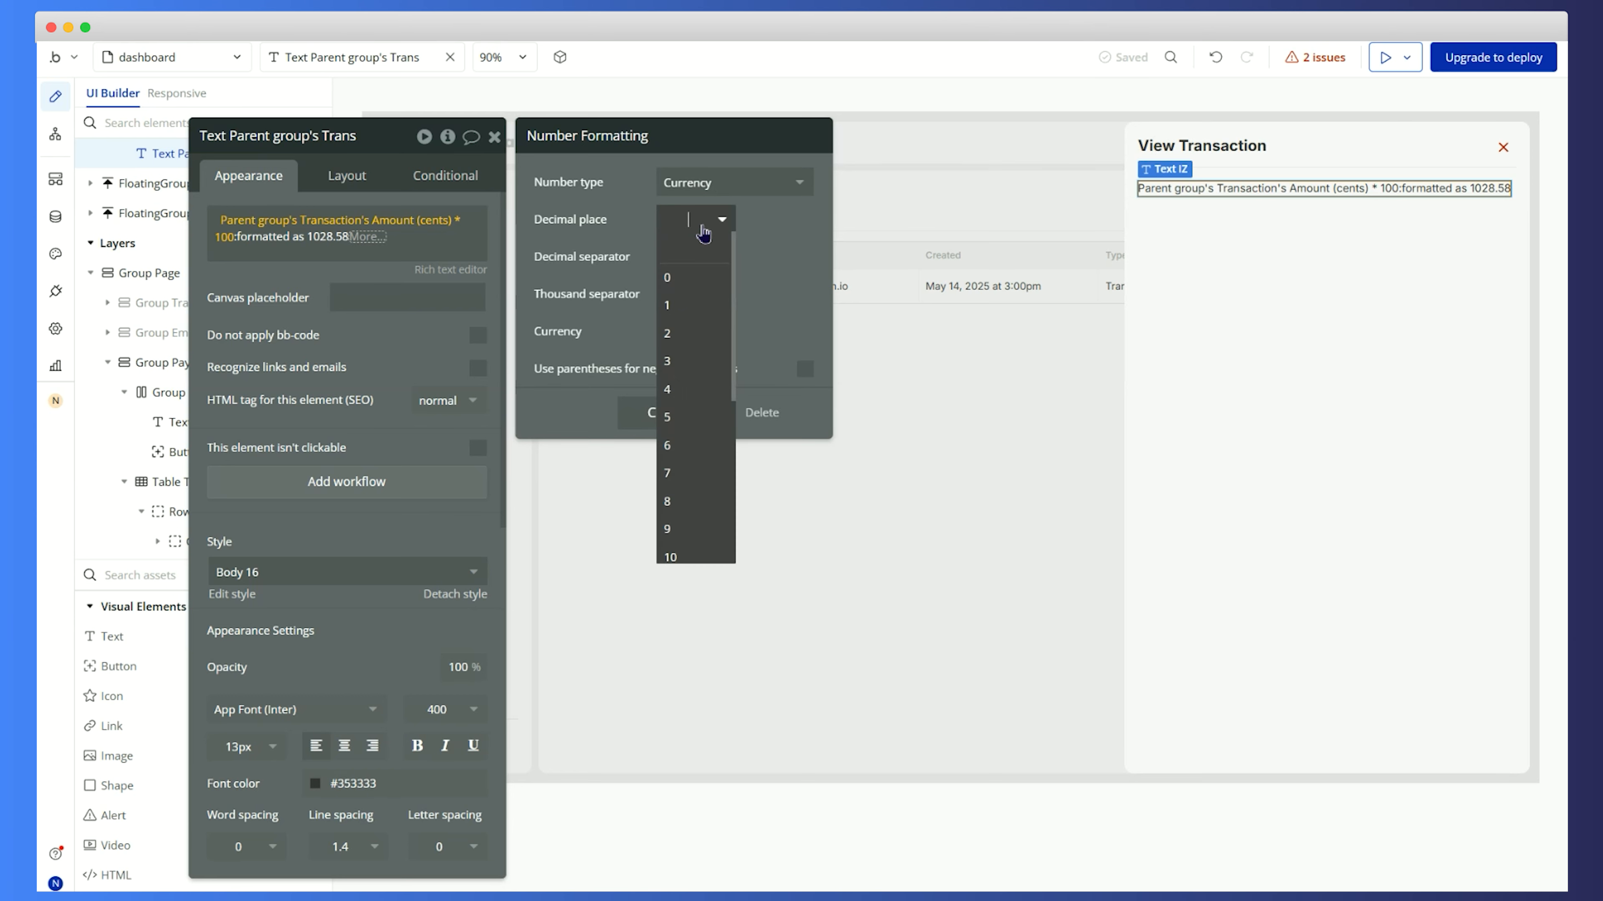
{"action": "left_click", "coordinate": [707, 333]}
{"action": "left_click", "coordinate": [683, 263]}
{"action": "left_click", "coordinate": [680, 315]}
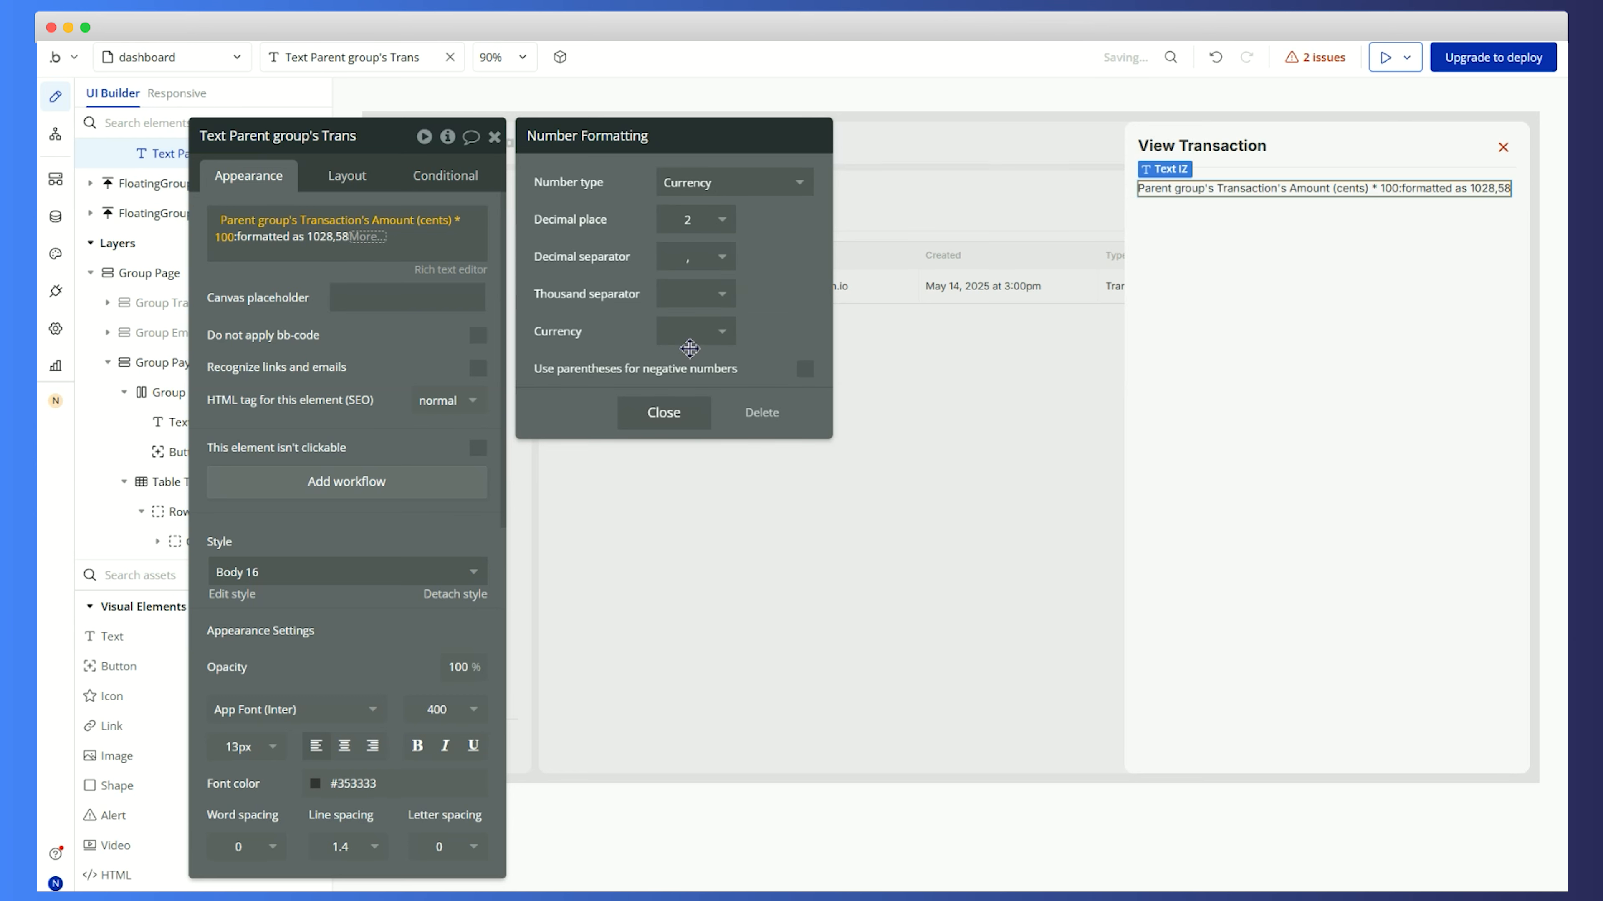
{"action": "left_click", "coordinate": [689, 329]}
{"action": "left_click", "coordinate": [680, 412]}
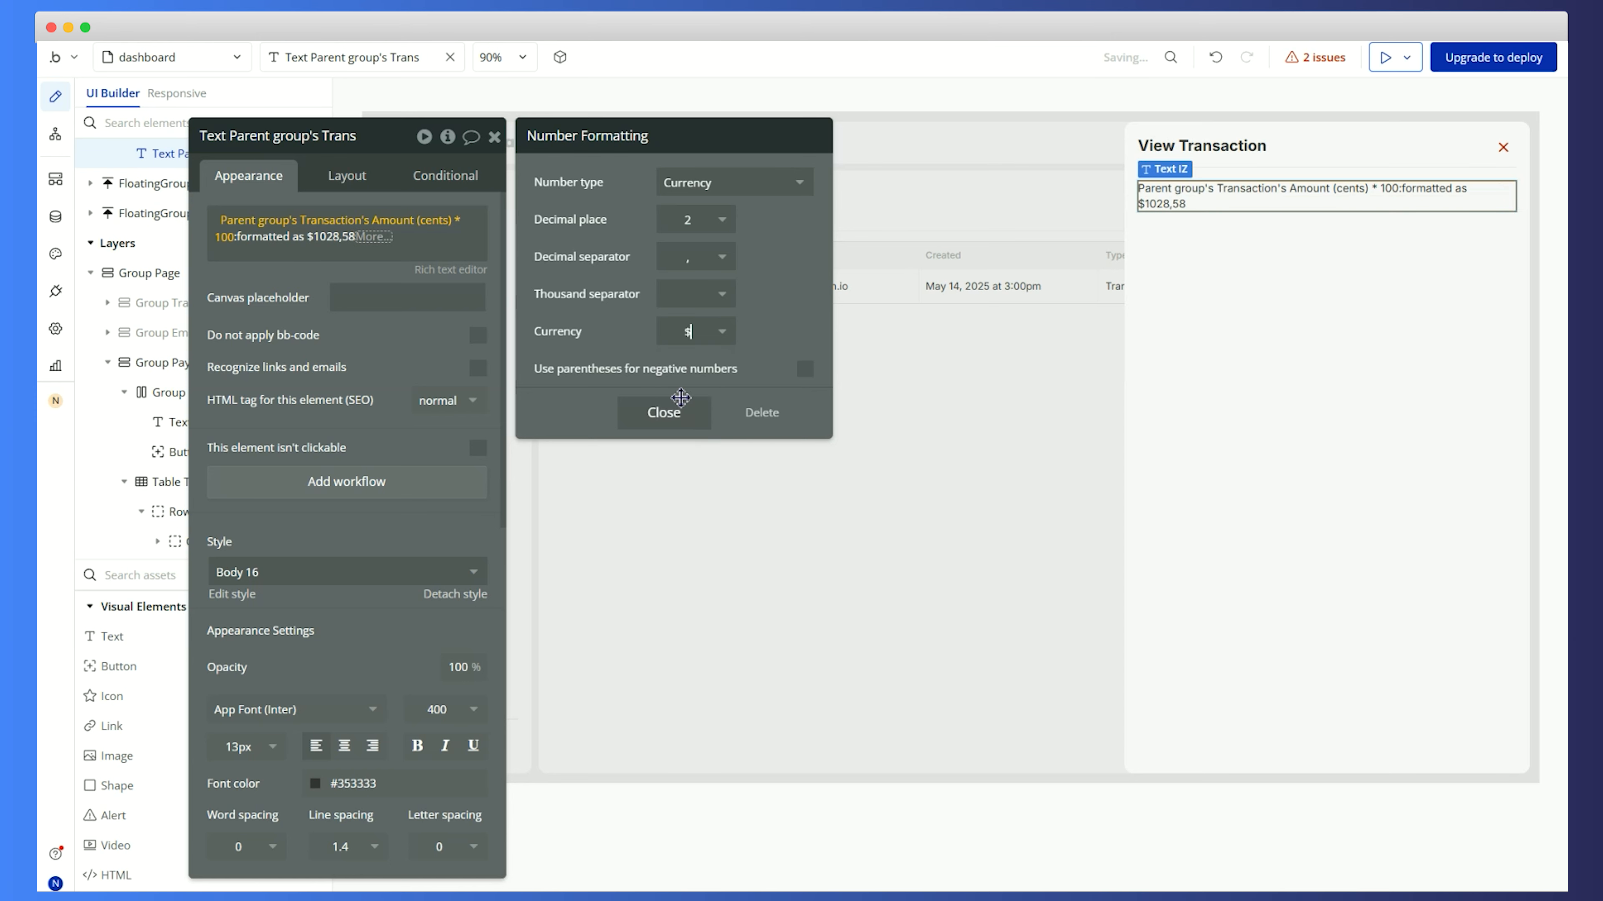
{"action": "left_click", "coordinate": [253, 332]}
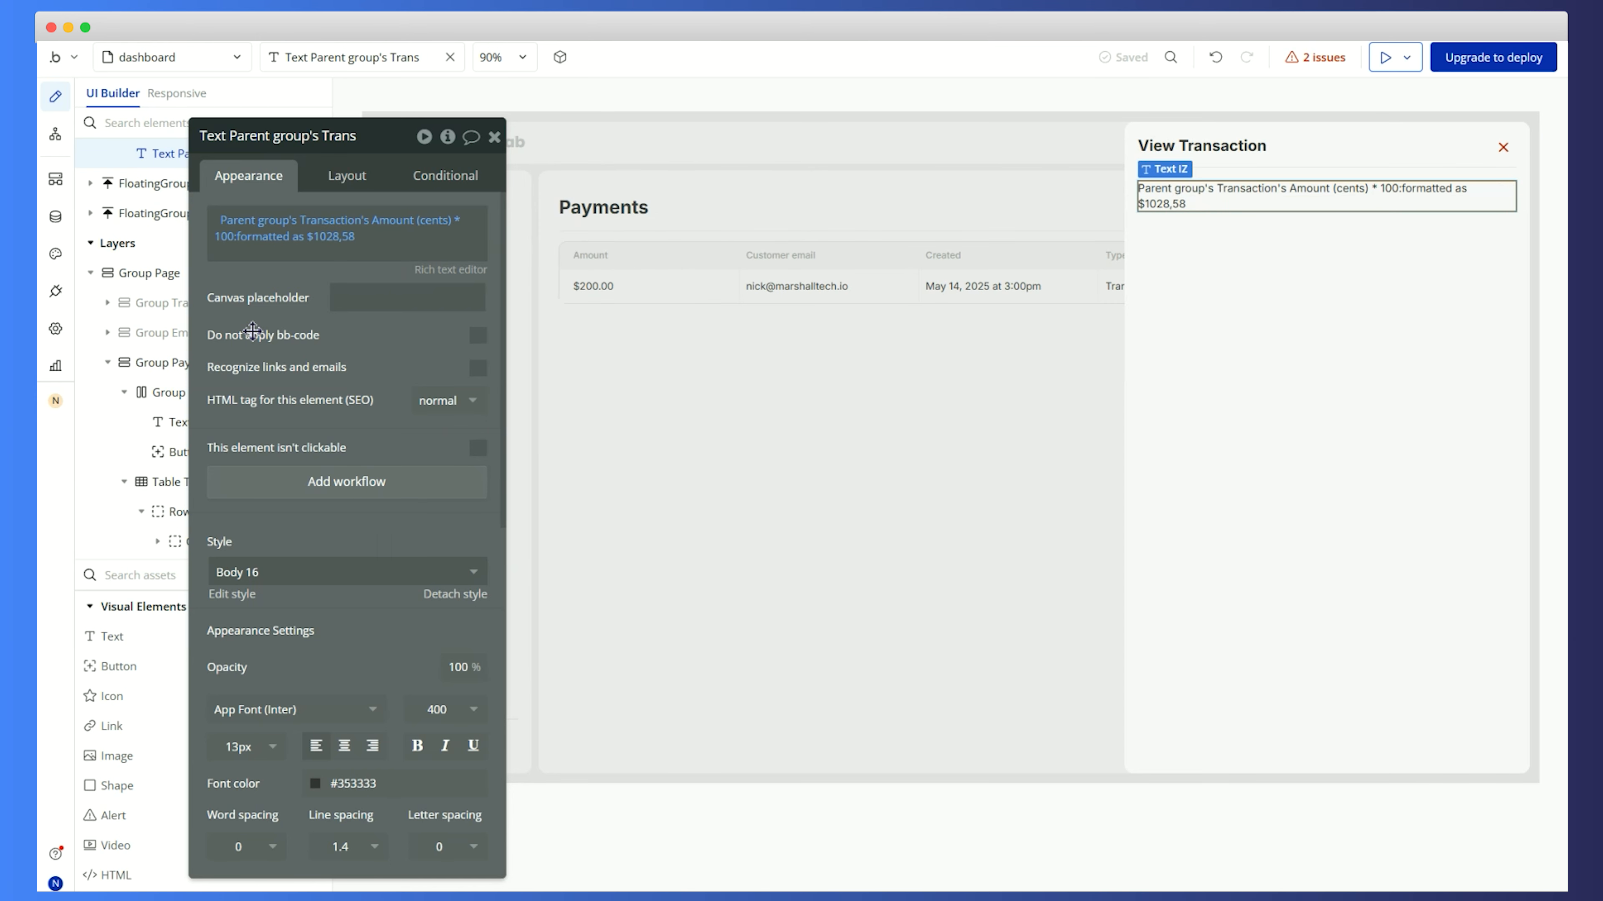
{"action": "left_click", "coordinate": [362, 301]}
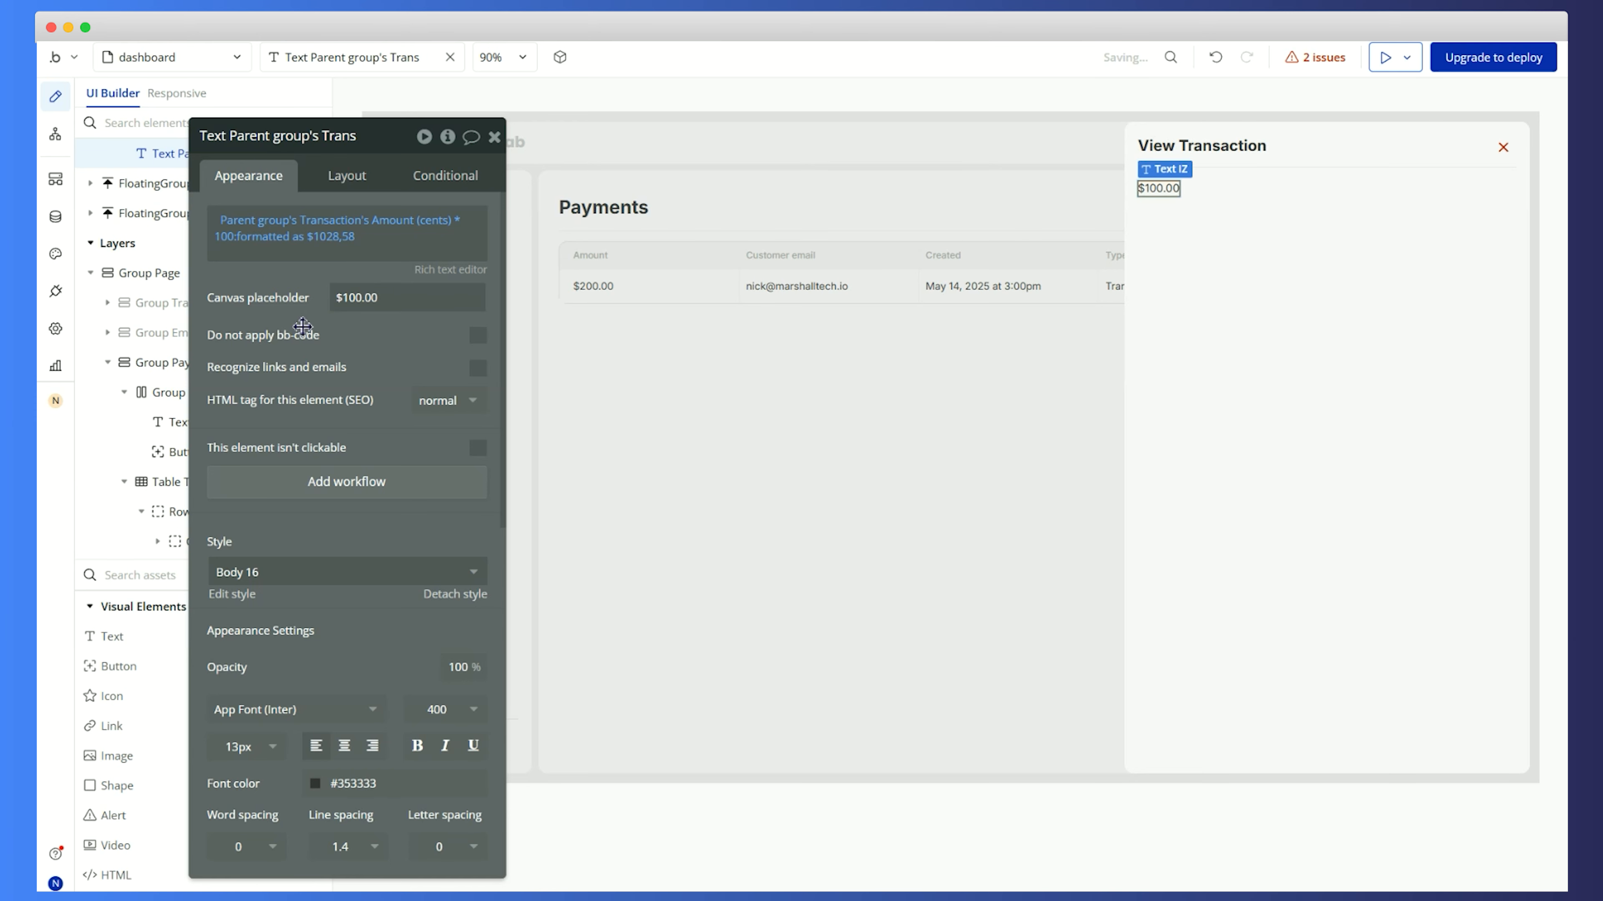
Review the fields of the Transaction data type in the app's database
{"action": "left_click", "coordinate": [66, 221]}
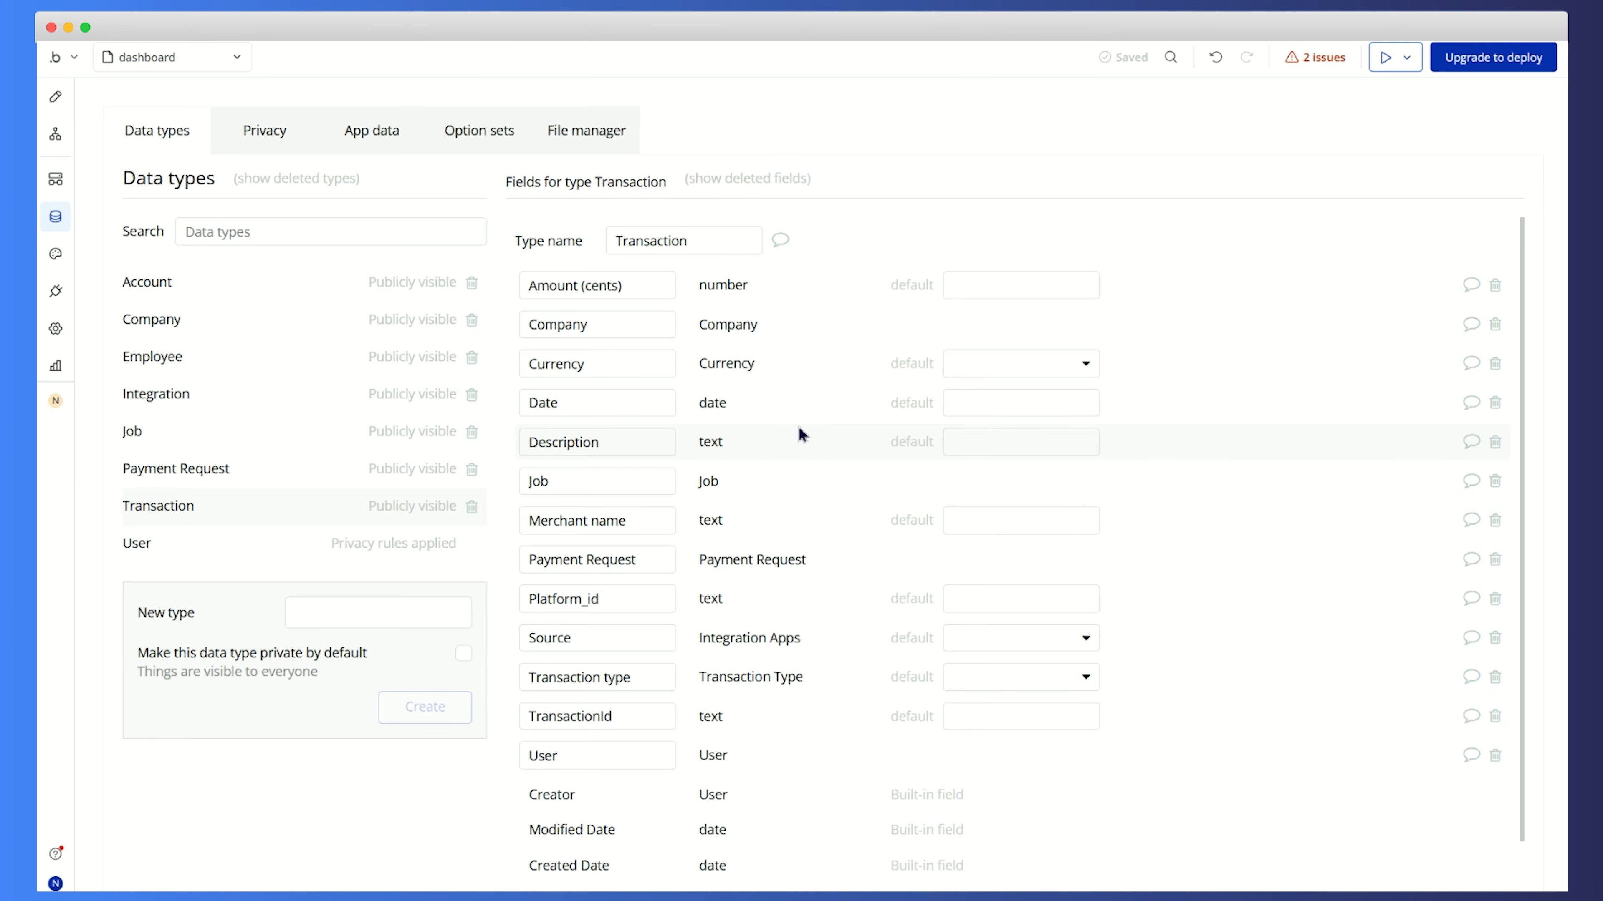
{"action": "scroll", "coordinate": [802, 434], "scroll_direction": "down", "scroll_amount": 2}
{"action": "scroll", "coordinate": [801, 434], "scroll_direction": "up", "scroll_amount": 2}
{"action": "scroll", "coordinate": [671, 320], "scroll_direction": "down", "scroll_amount": 2}
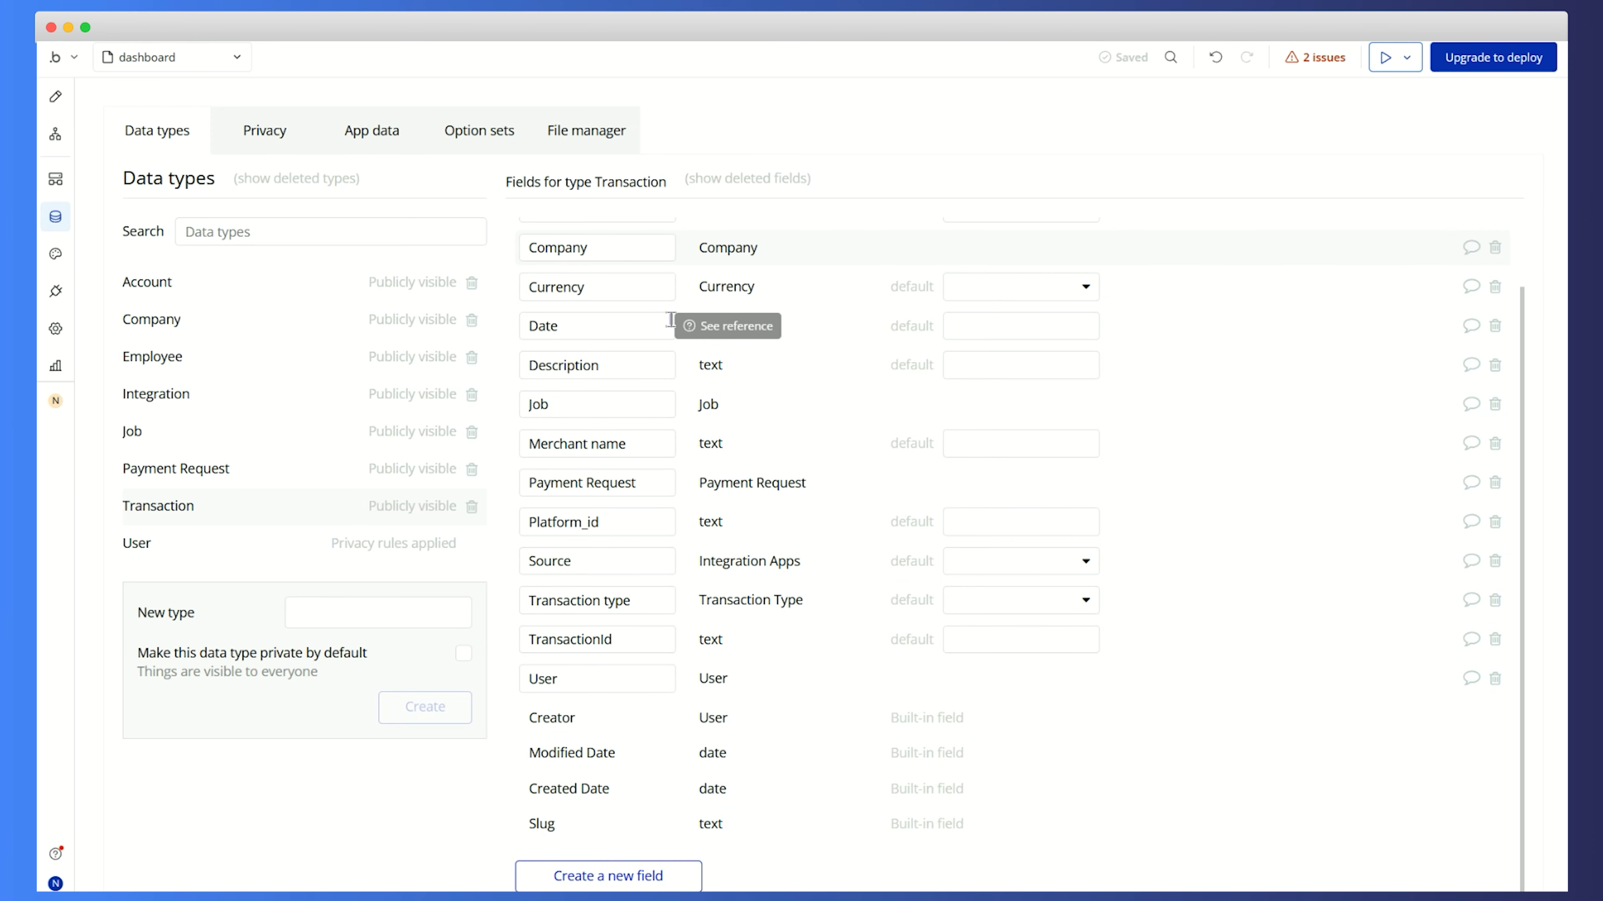
{"action": "scroll", "coordinate": [671, 320], "scroll_direction": "up", "scroll_amount": 2}
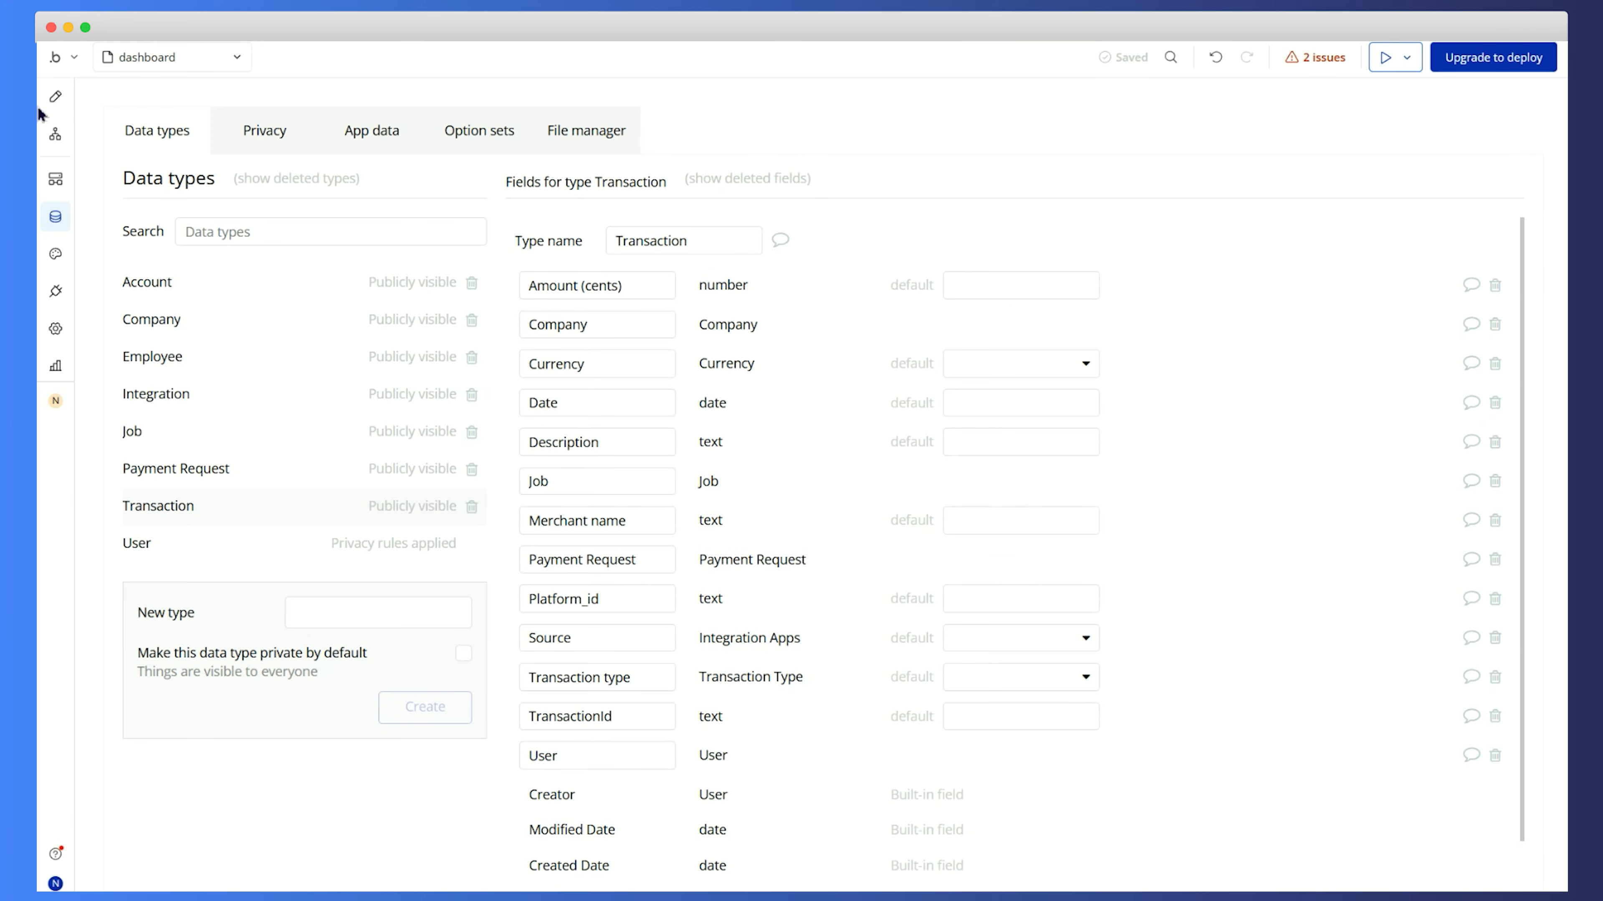
Back in the page design, set the amount text's font weight to 500 and its font color to the Text variable
{"action": "left_click", "coordinate": [63, 97]}
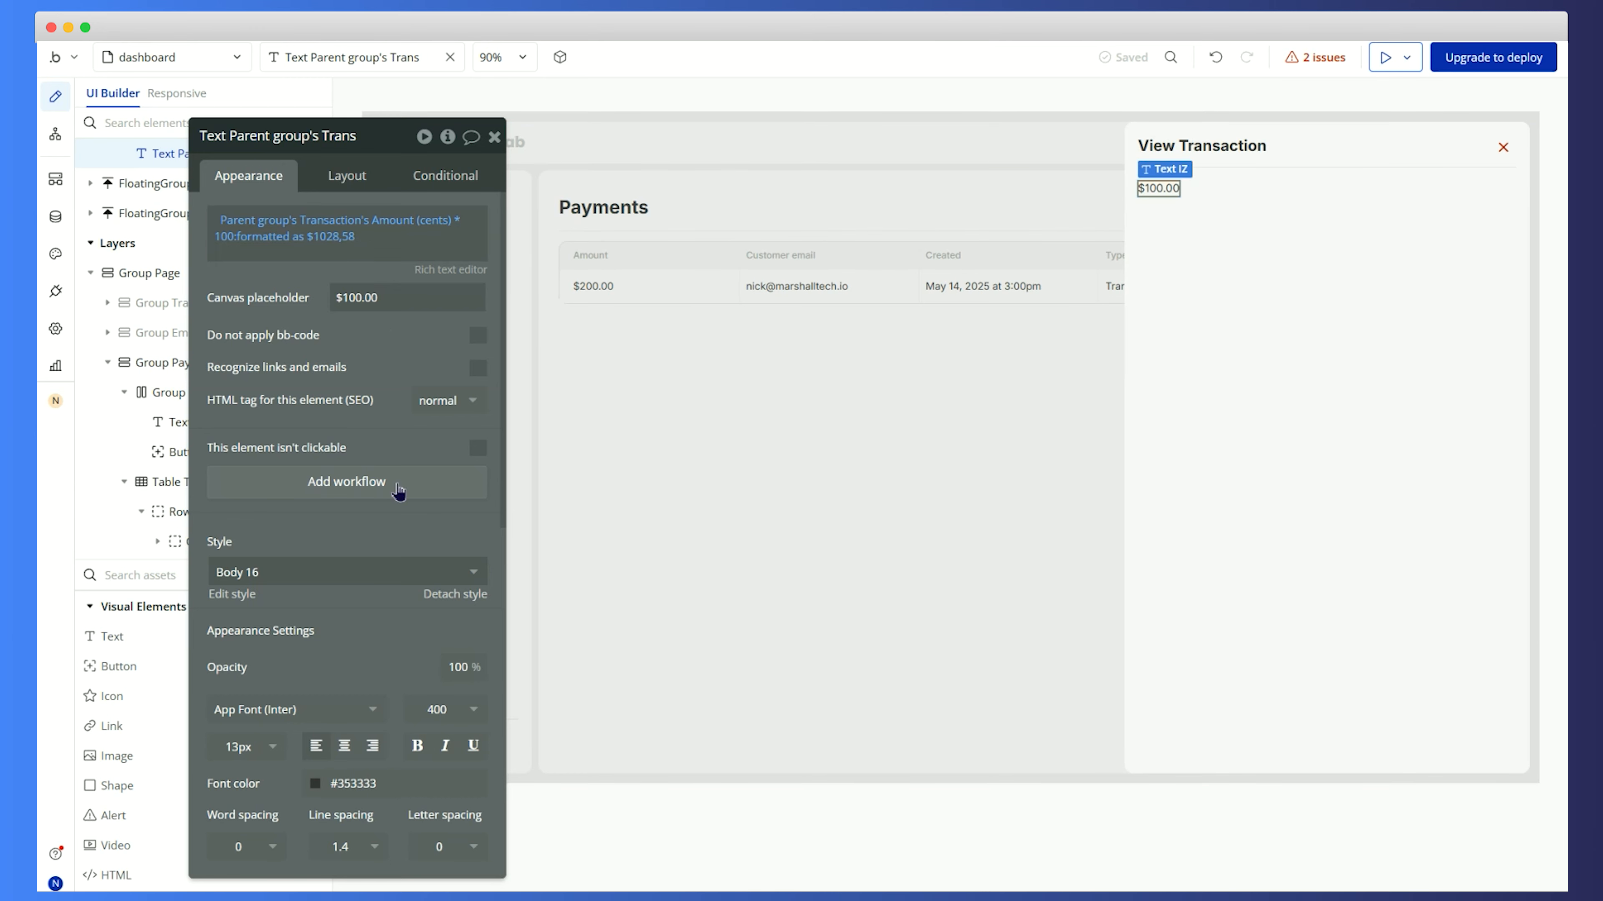
{"action": "scroll", "coordinate": [422, 537], "scroll_direction": "down", "scroll_amount": 10}
{"action": "scroll", "coordinate": [418, 529], "scroll_direction": "up", "scroll_amount": 6}
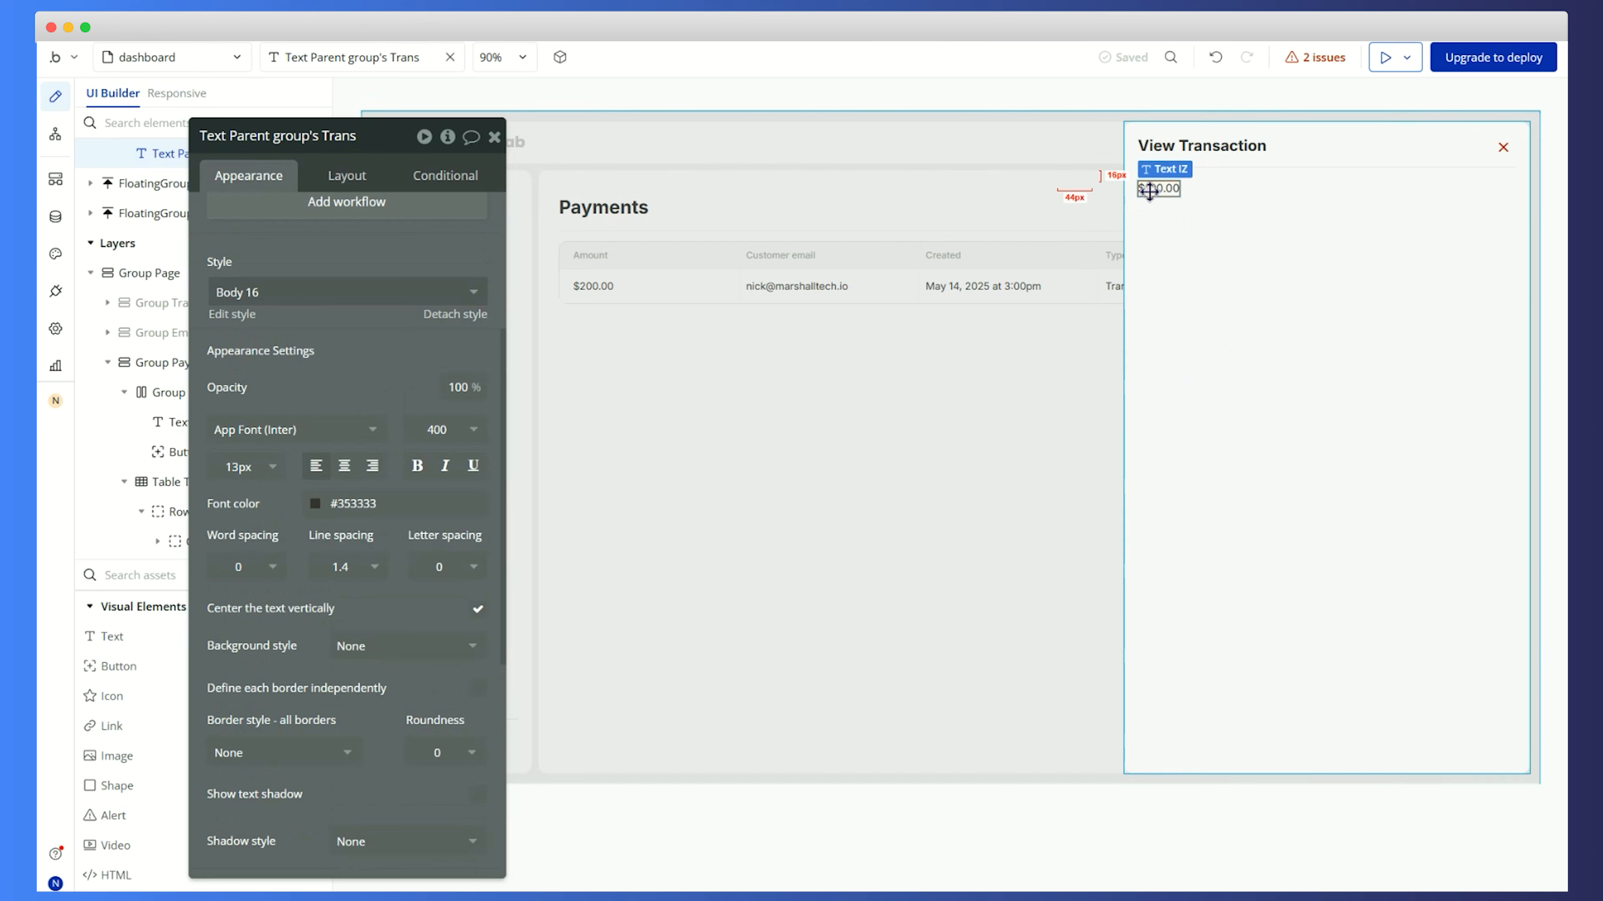
{"action": "scroll", "coordinate": [396, 381], "scroll_direction": "up", "scroll_amount": 3}
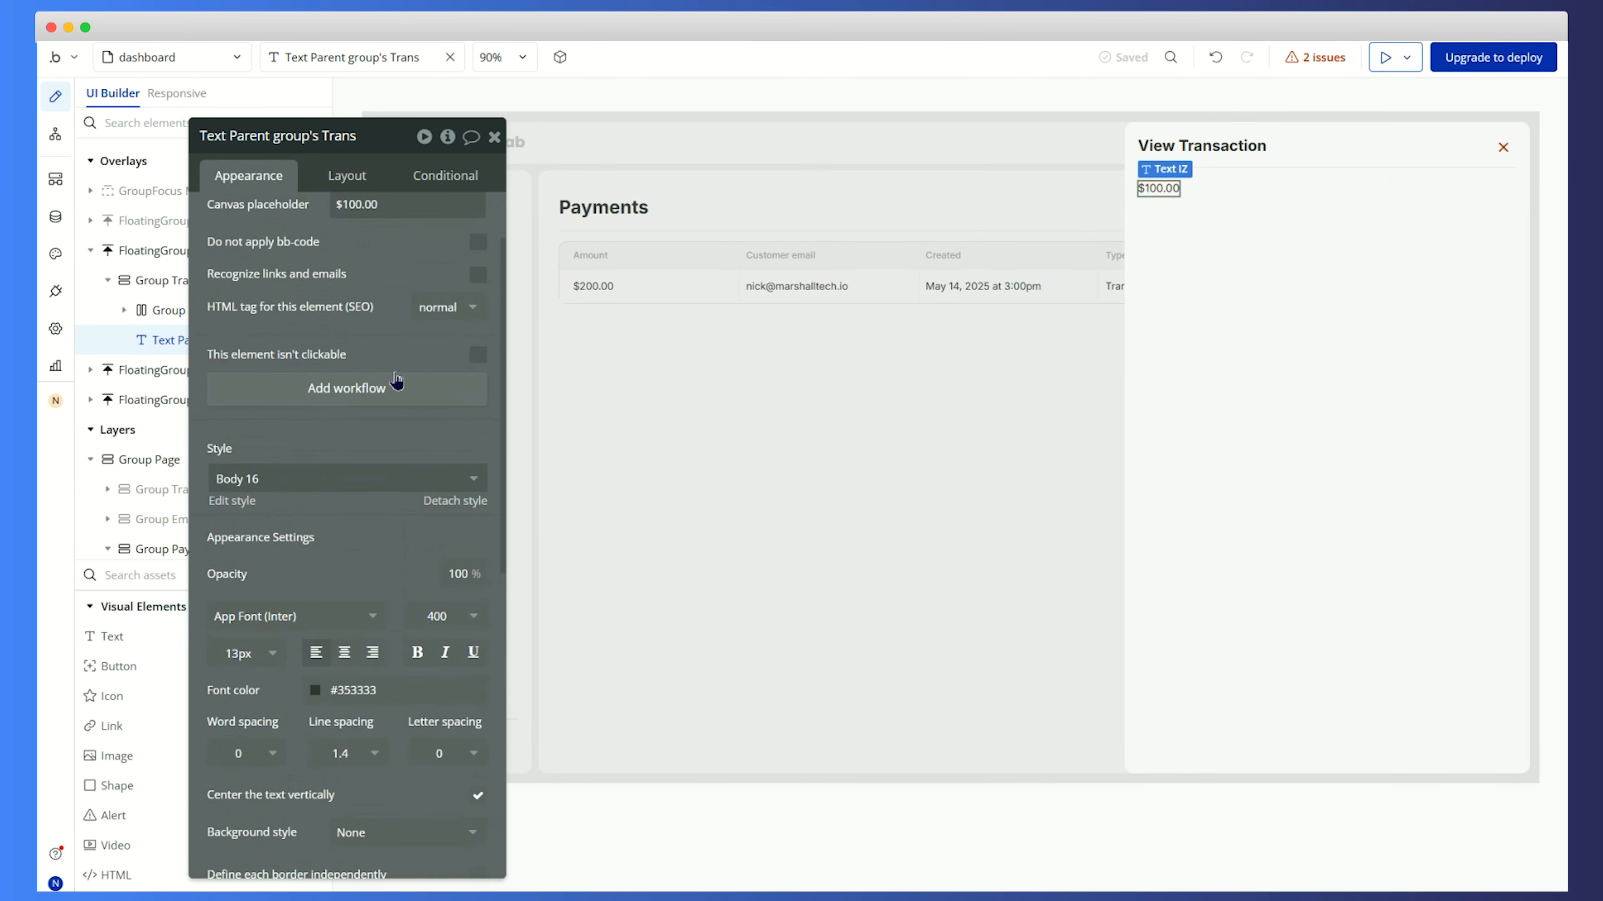
{"action": "scroll", "coordinate": [419, 284], "scroll_direction": "down", "scroll_amount": 3}
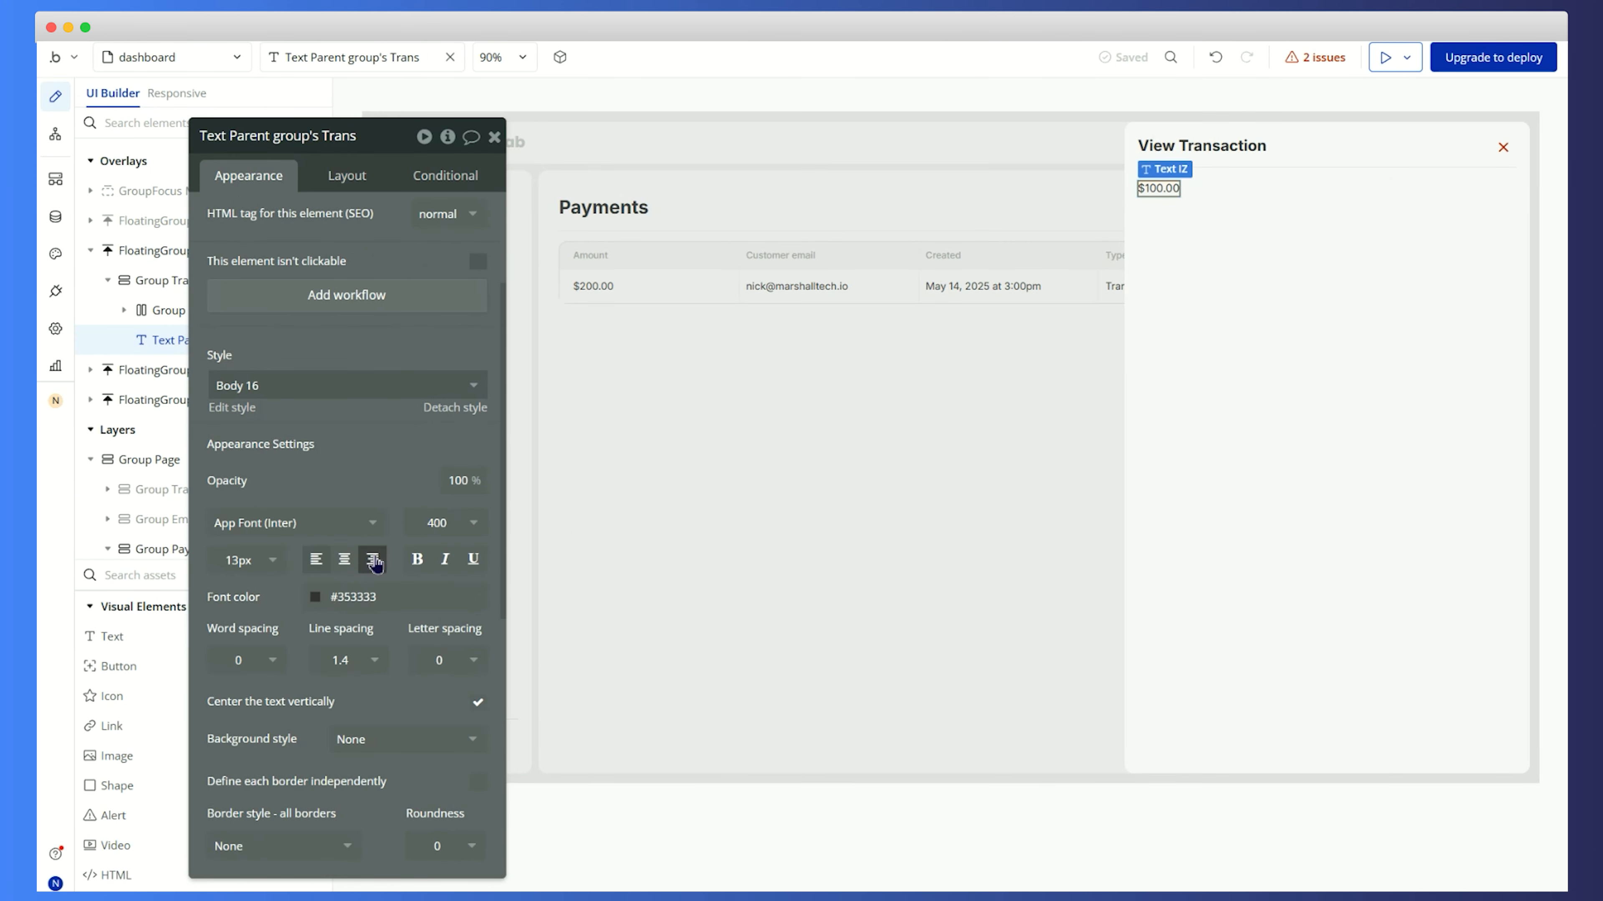
{"action": "left_click", "coordinate": [445, 523]}
{"action": "left_click", "coordinate": [436, 698]}
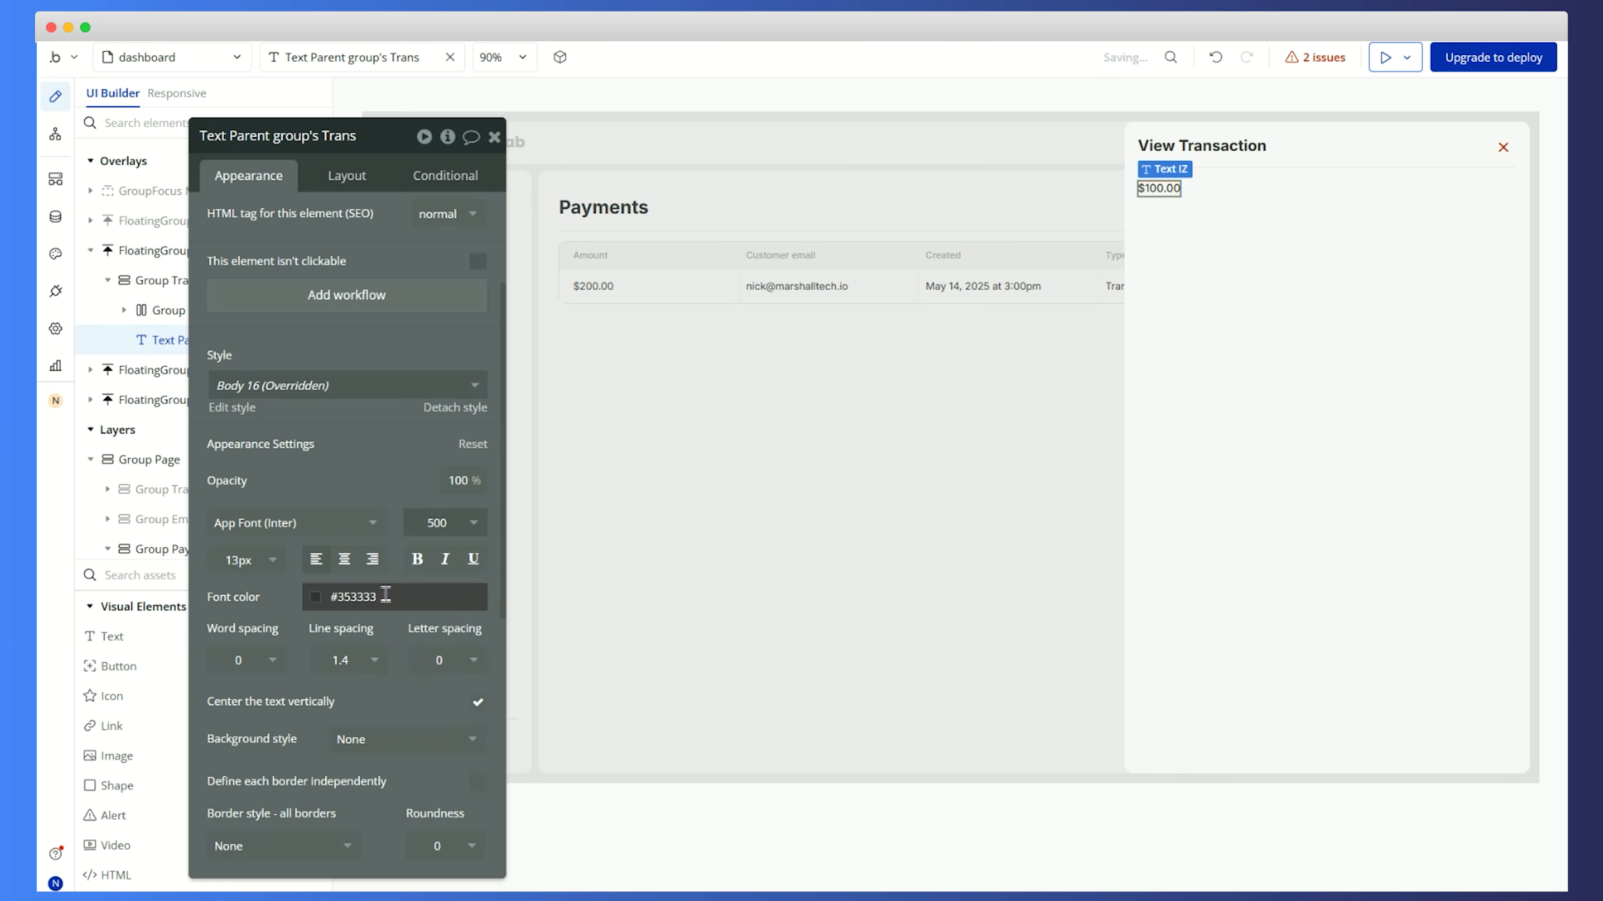
{"action": "left_click", "coordinate": [379, 596]}
{"action": "left_click", "coordinate": [365, 774]}
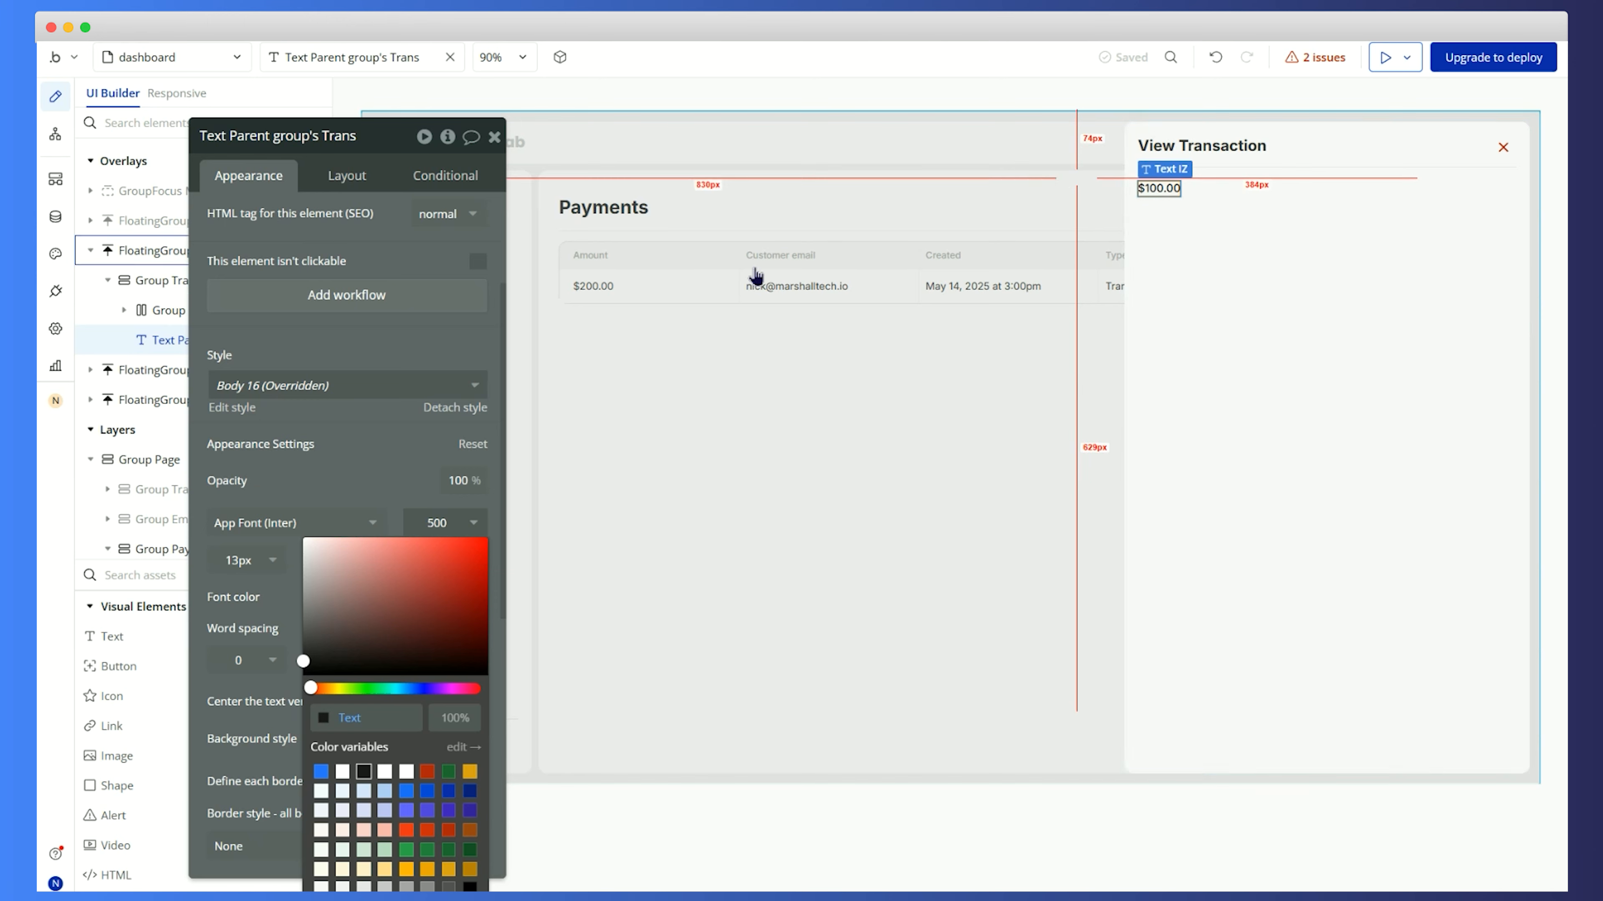
{"action": "left_click", "coordinate": [1163, 190]}
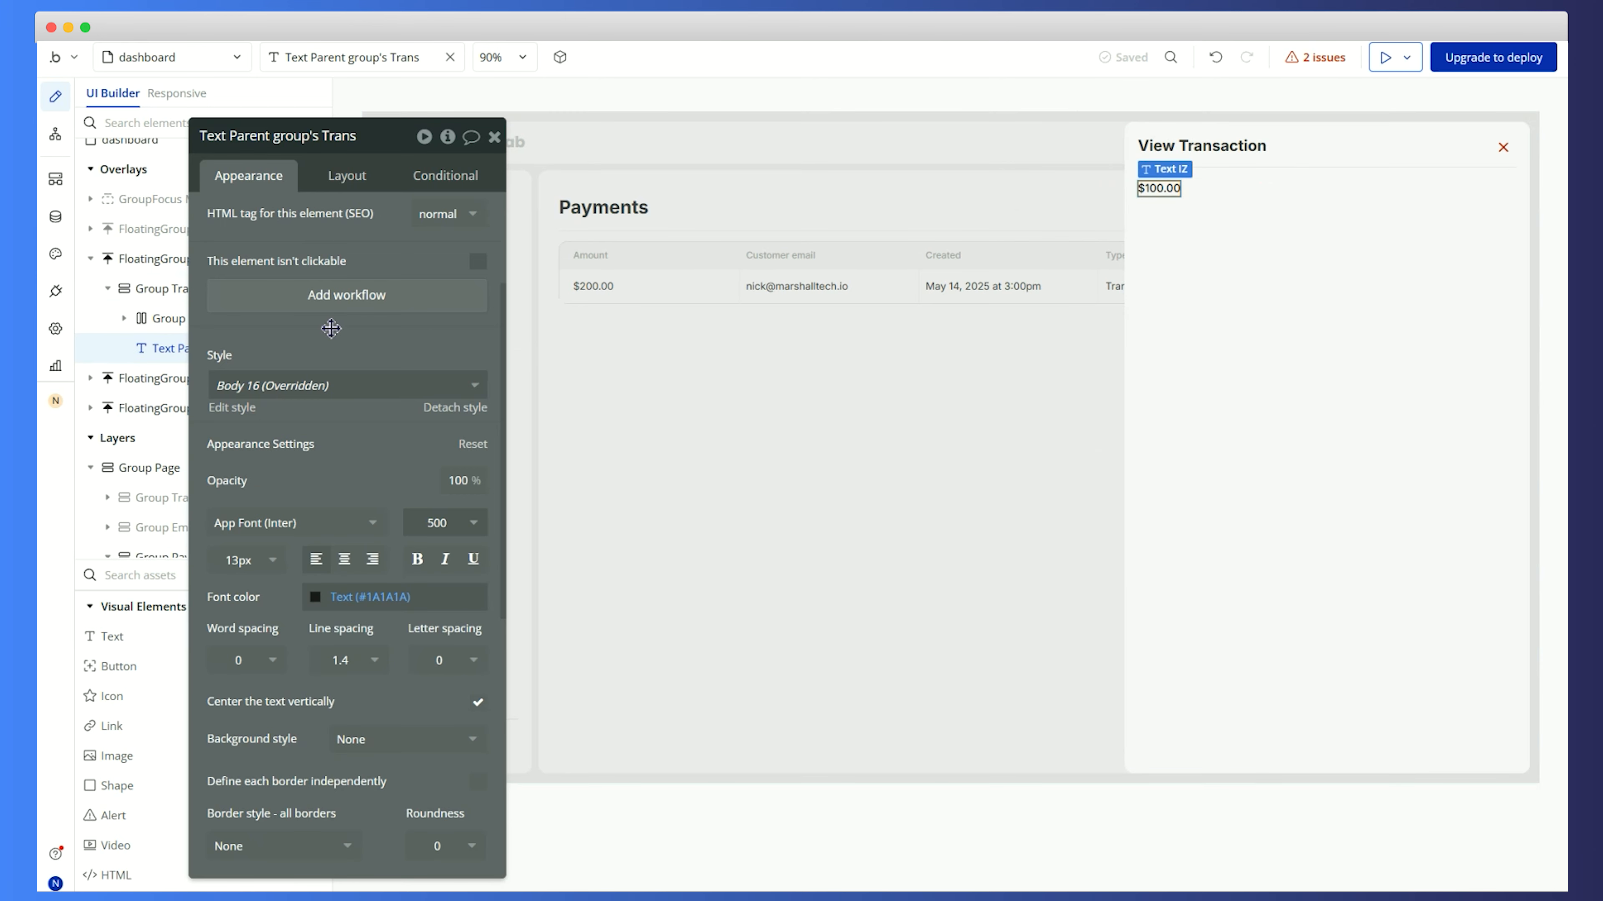
Copy the amount text and paste the duplicate below it inside Group TransactionView
{"action": "scroll", "coordinate": [373, 341], "scroll_direction": "up", "scroll_amount": 3}
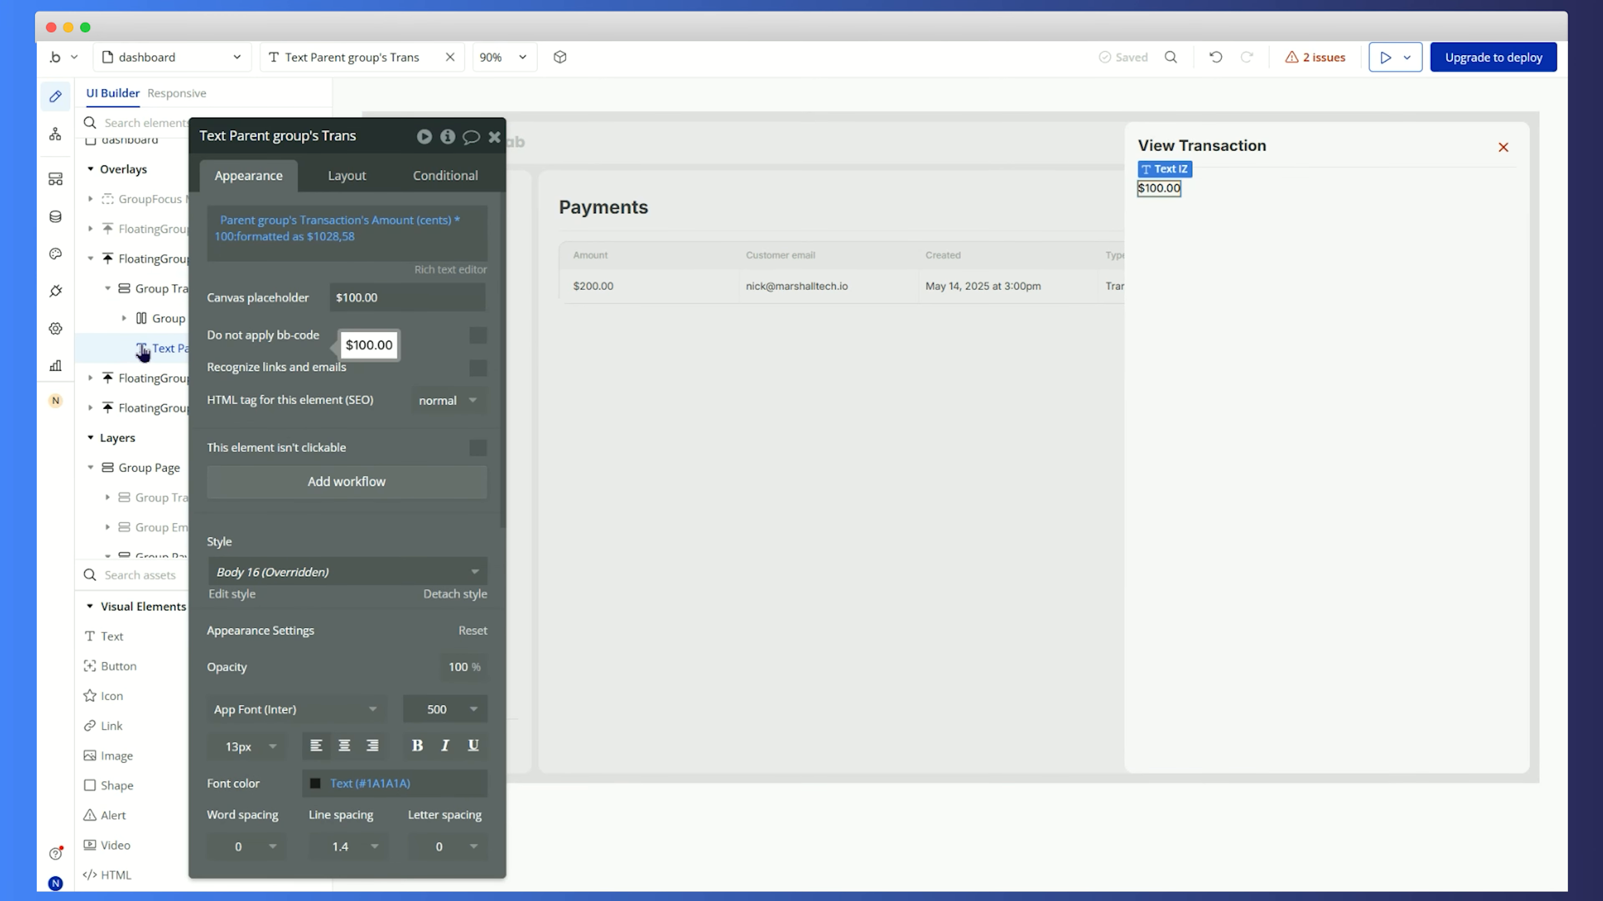
{"action": "left_click", "coordinate": [161, 349]}
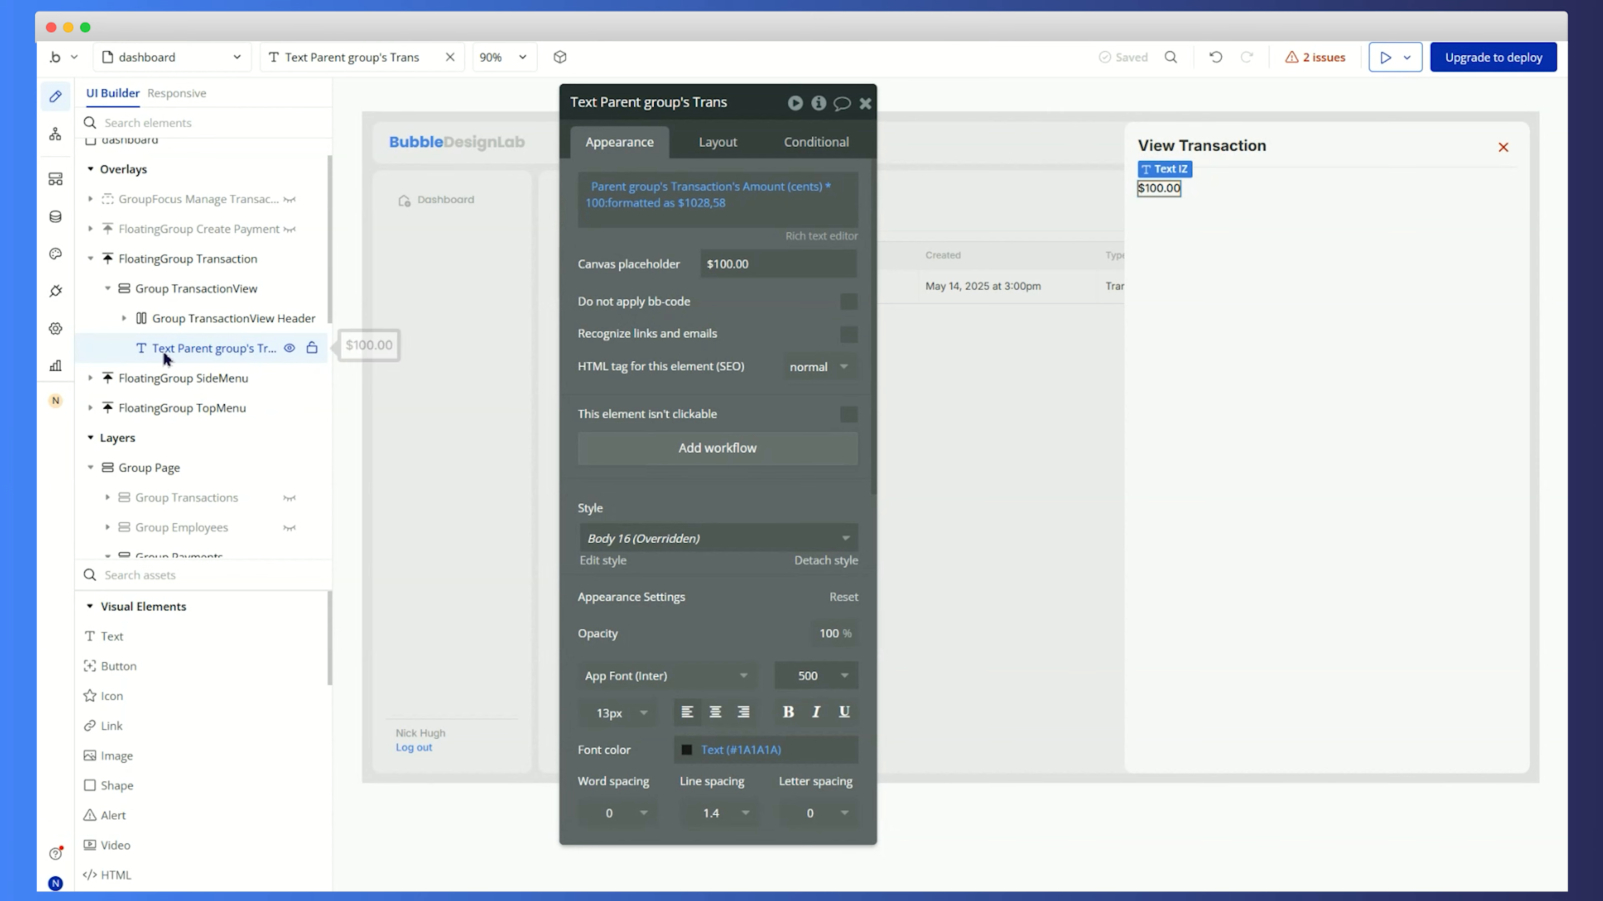
{"action": "right_click", "coordinate": [175, 361]}
{"action": "left_click", "coordinate": [373, 568]}
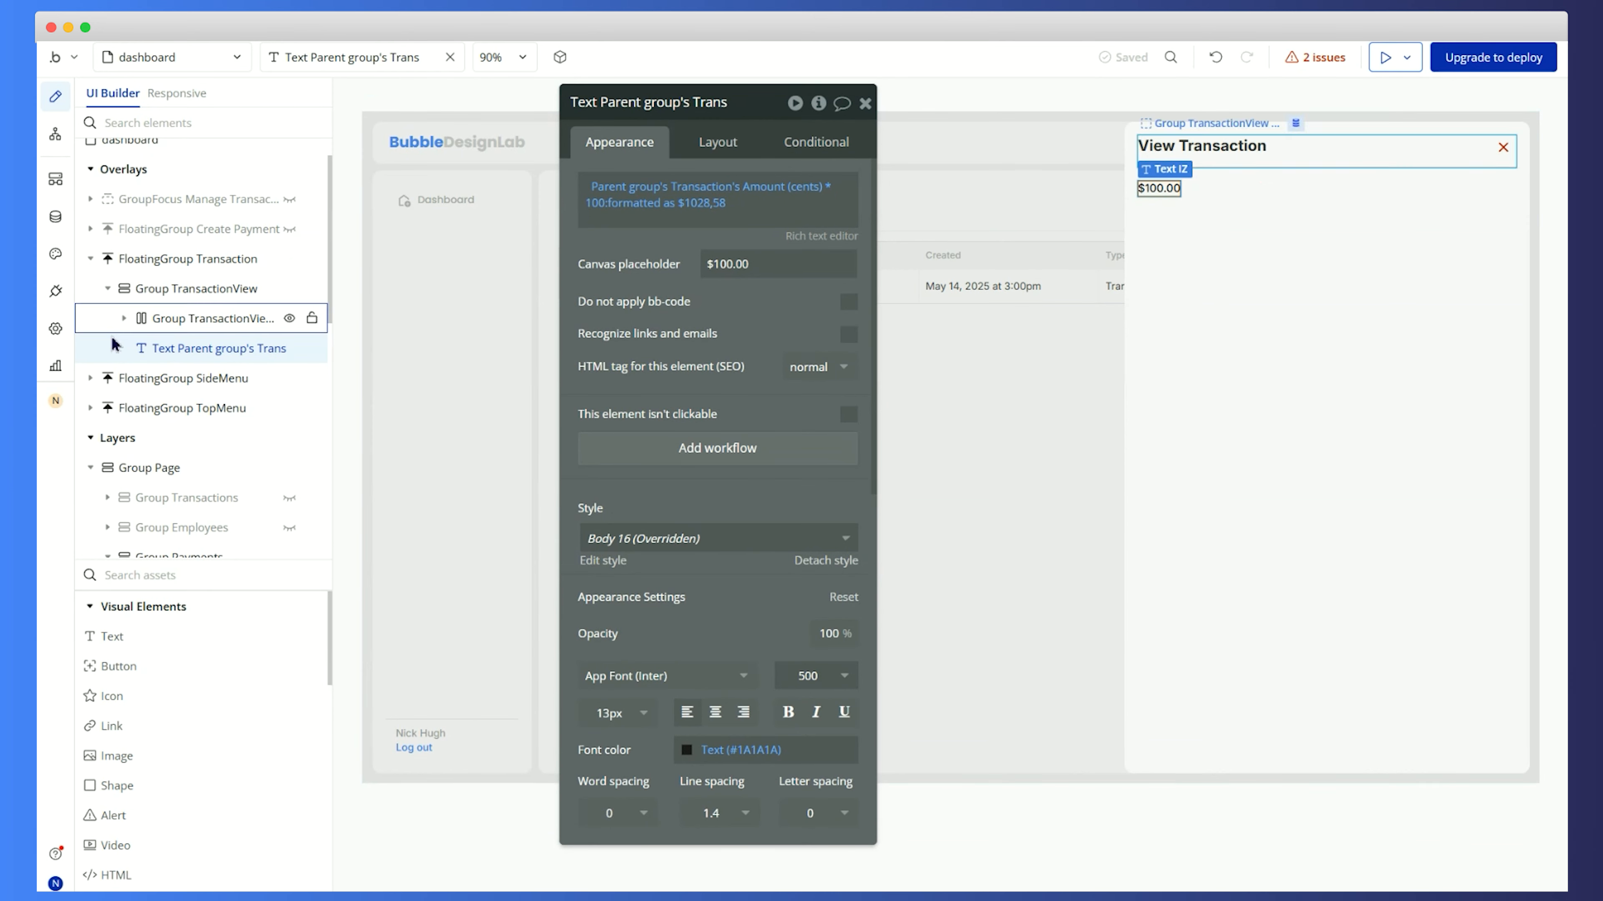
{"action": "right_click", "coordinate": [163, 349]}
{"action": "left_click", "coordinate": [380, 626]}
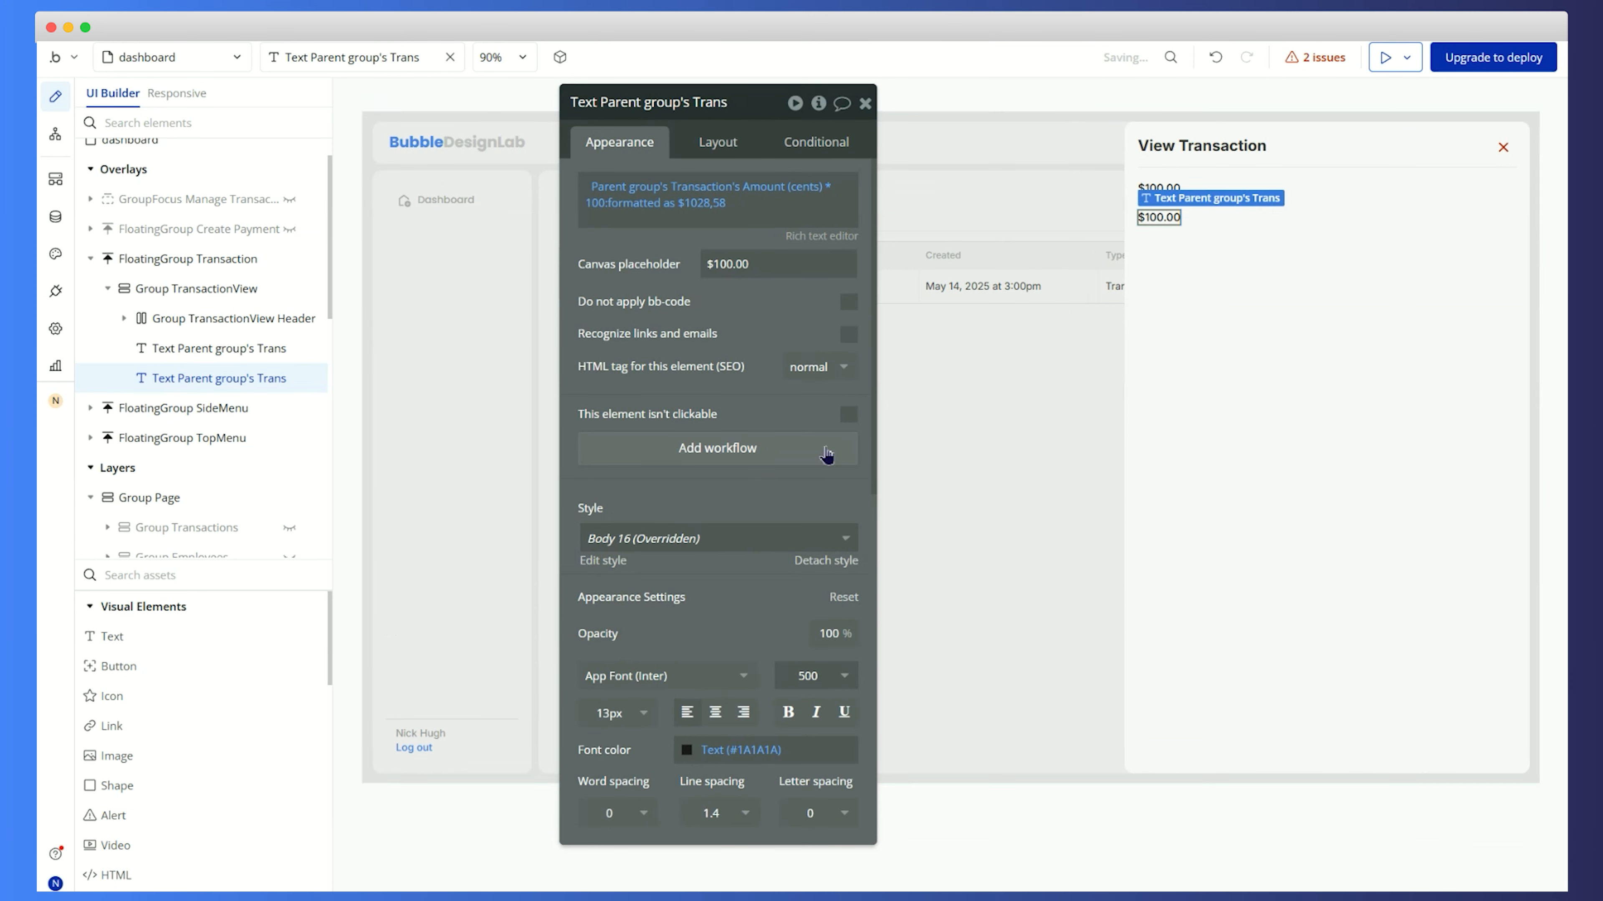
Select both amount texts in Group TransactionView and group them in a row container
{"action": "left_click", "coordinate": [1165, 199]}
{"action": "left_click", "coordinate": [1168, 185]}
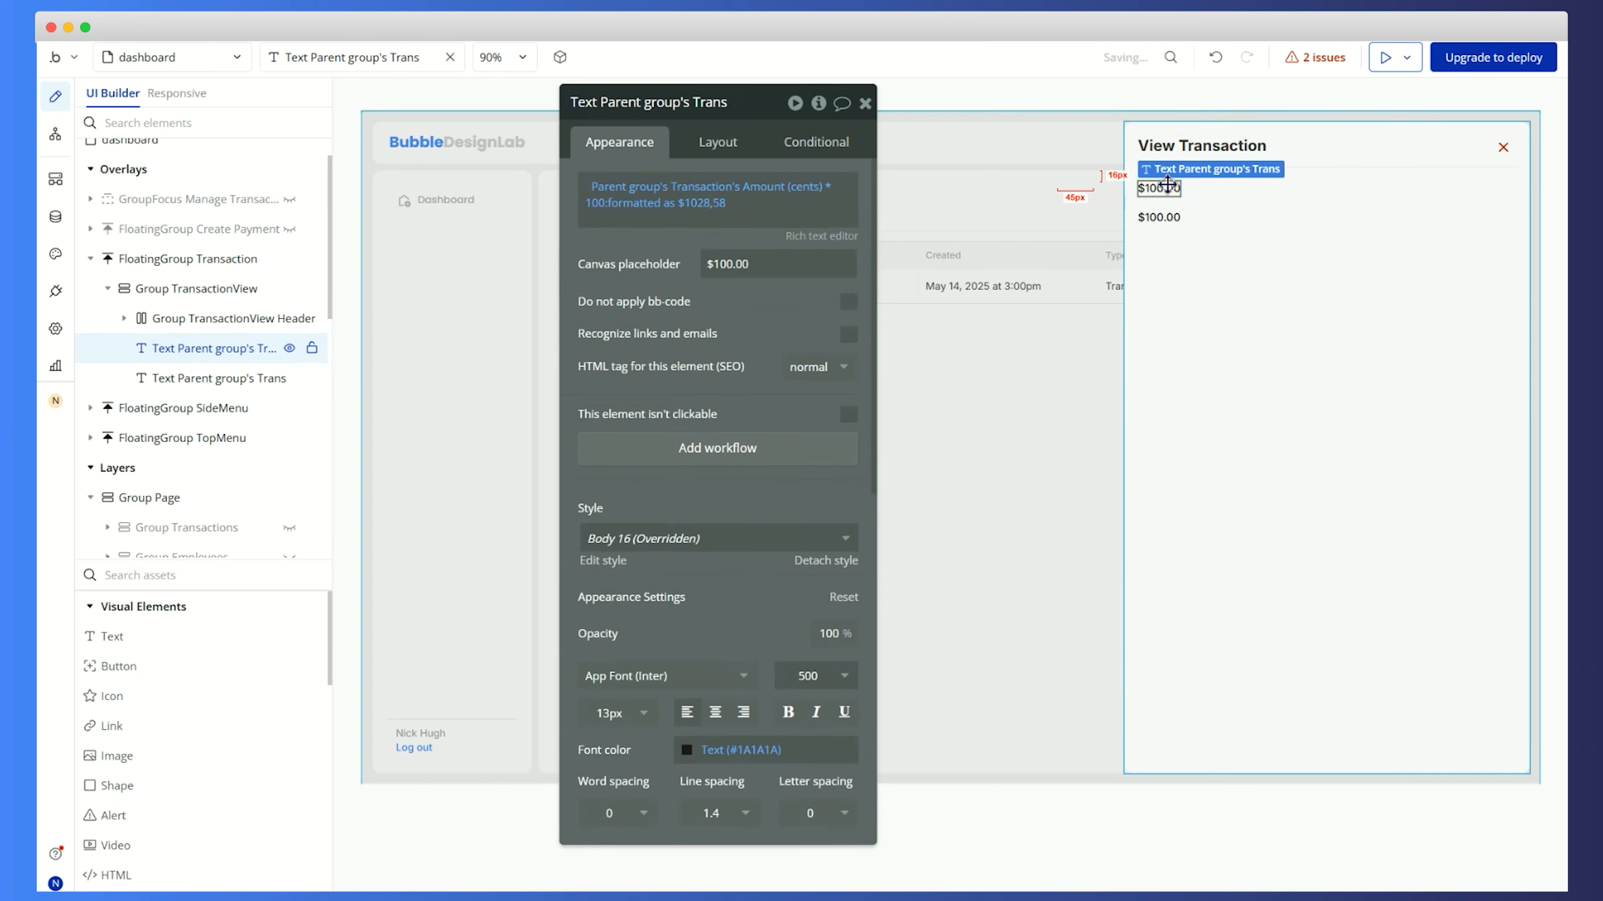
{"action": "left_click", "coordinate": [1161, 218]}
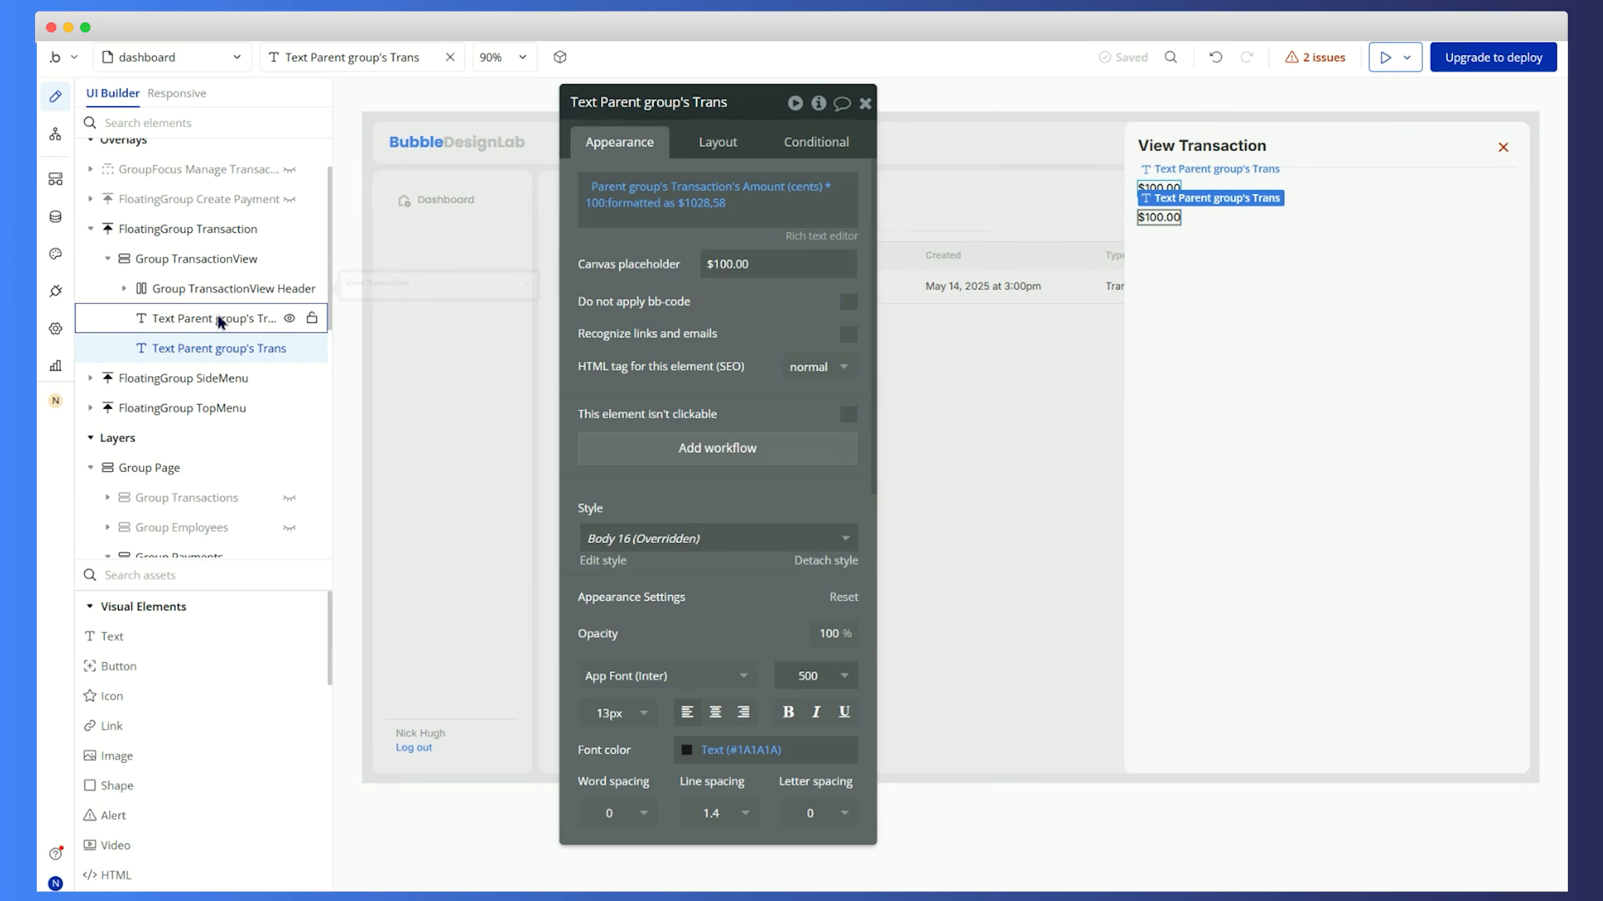
{"action": "left_click", "coordinate": [196, 317], "text": "shift"}
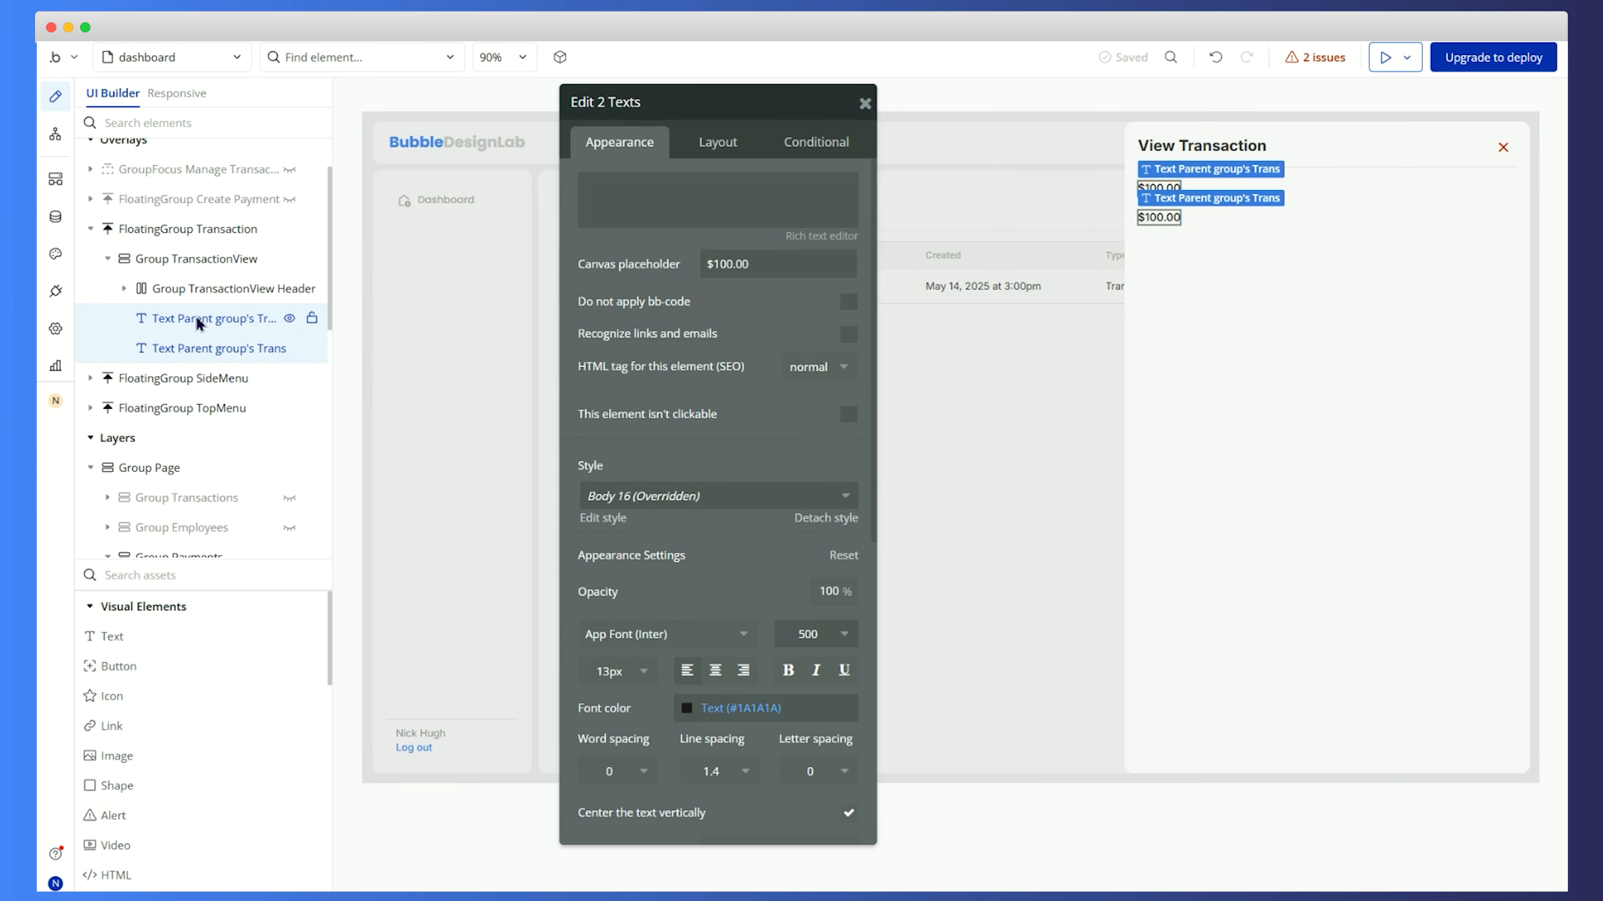
{"action": "right_click", "coordinate": [196, 319]}
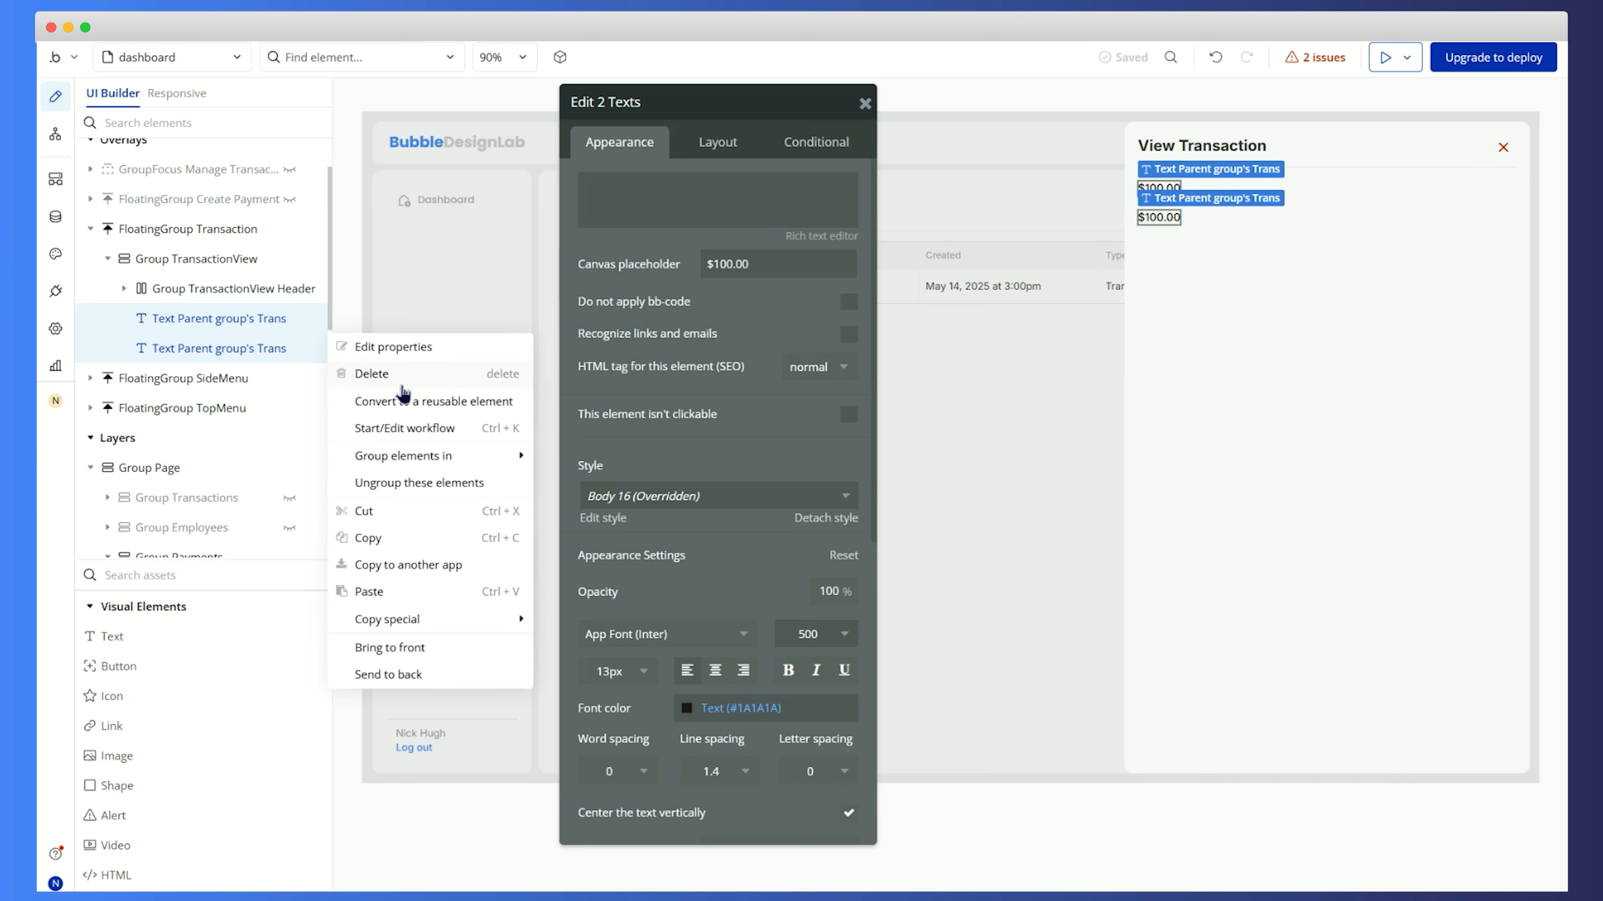
{"action": "mouse_move", "coordinate": [412, 458]}
{"action": "left_click", "coordinate": [560, 484]}
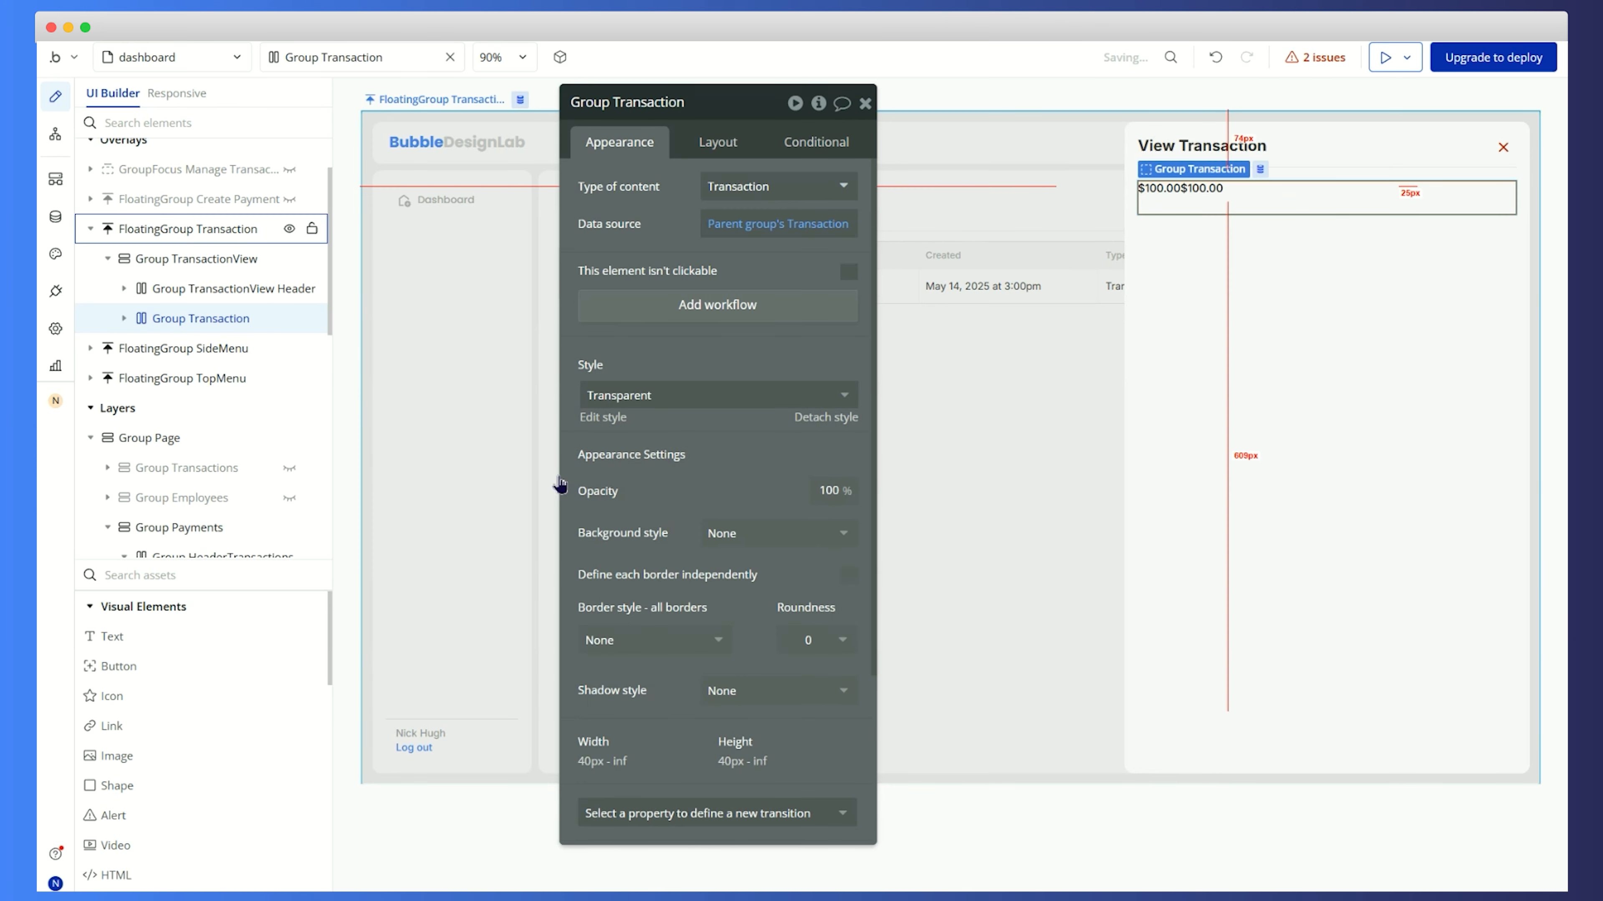
Rename the row group holding the two amount texts to Group TransactionView Amount
{"action": "left_click", "coordinate": [694, 104]}
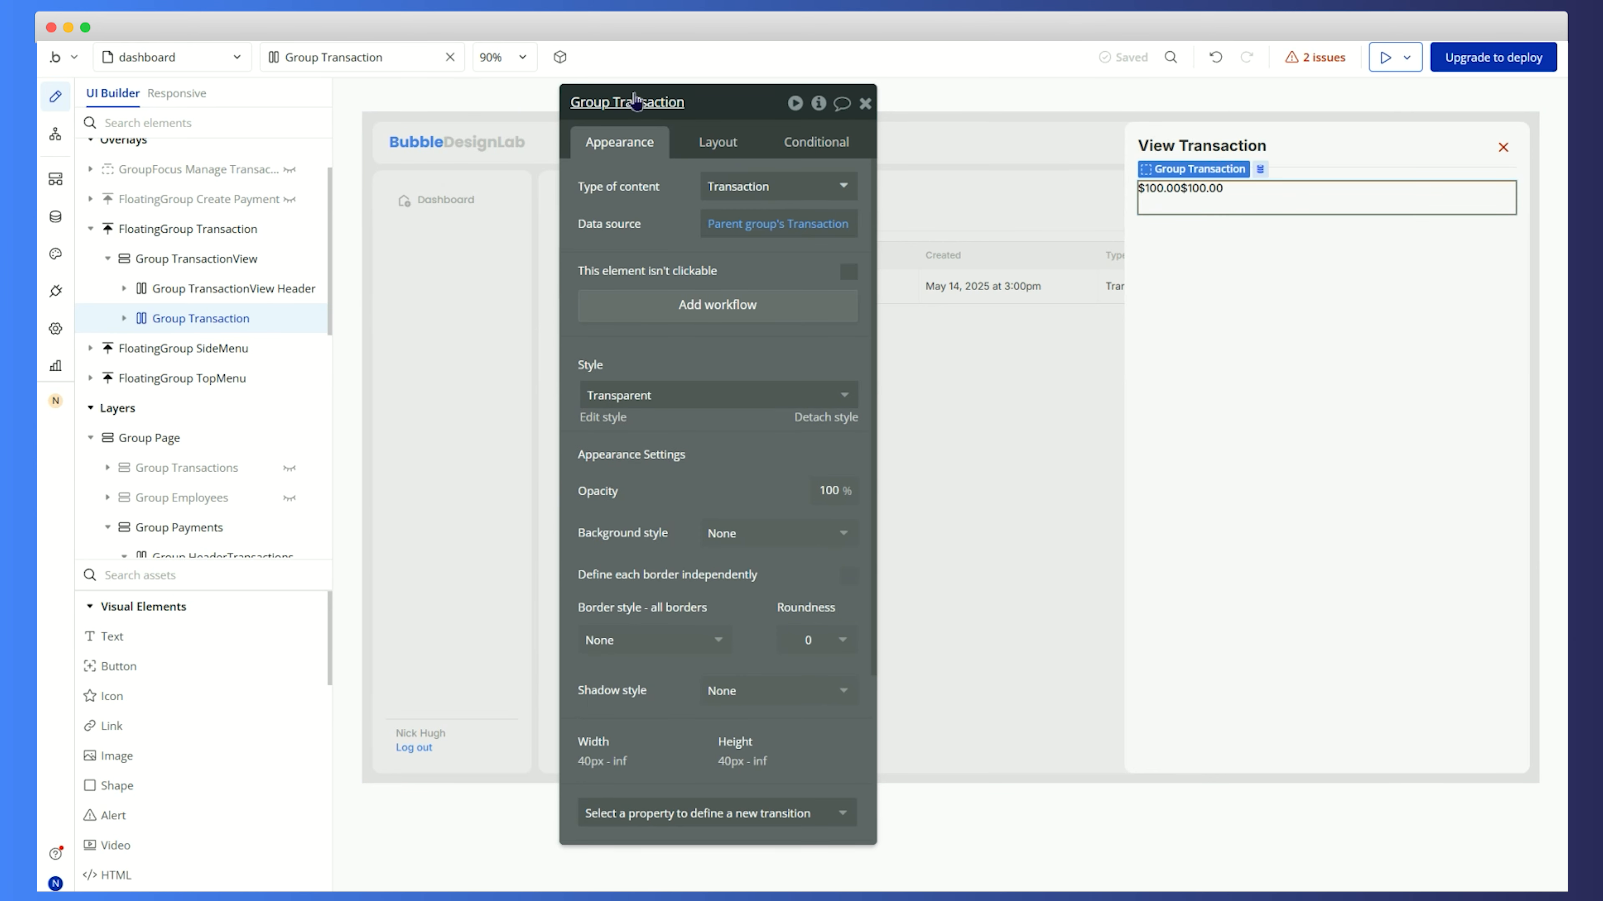
{"action": "double_click", "coordinate": [677, 108]}
{"action": "type", "text": "TransactionView Amount"}
{"action": "key", "text": "Return"}
Set Group TransactionView Amount's minimum height to 0 px and its container alignment to space the two texts to opposite ends
{"action": "left_click", "coordinate": [713, 140]}
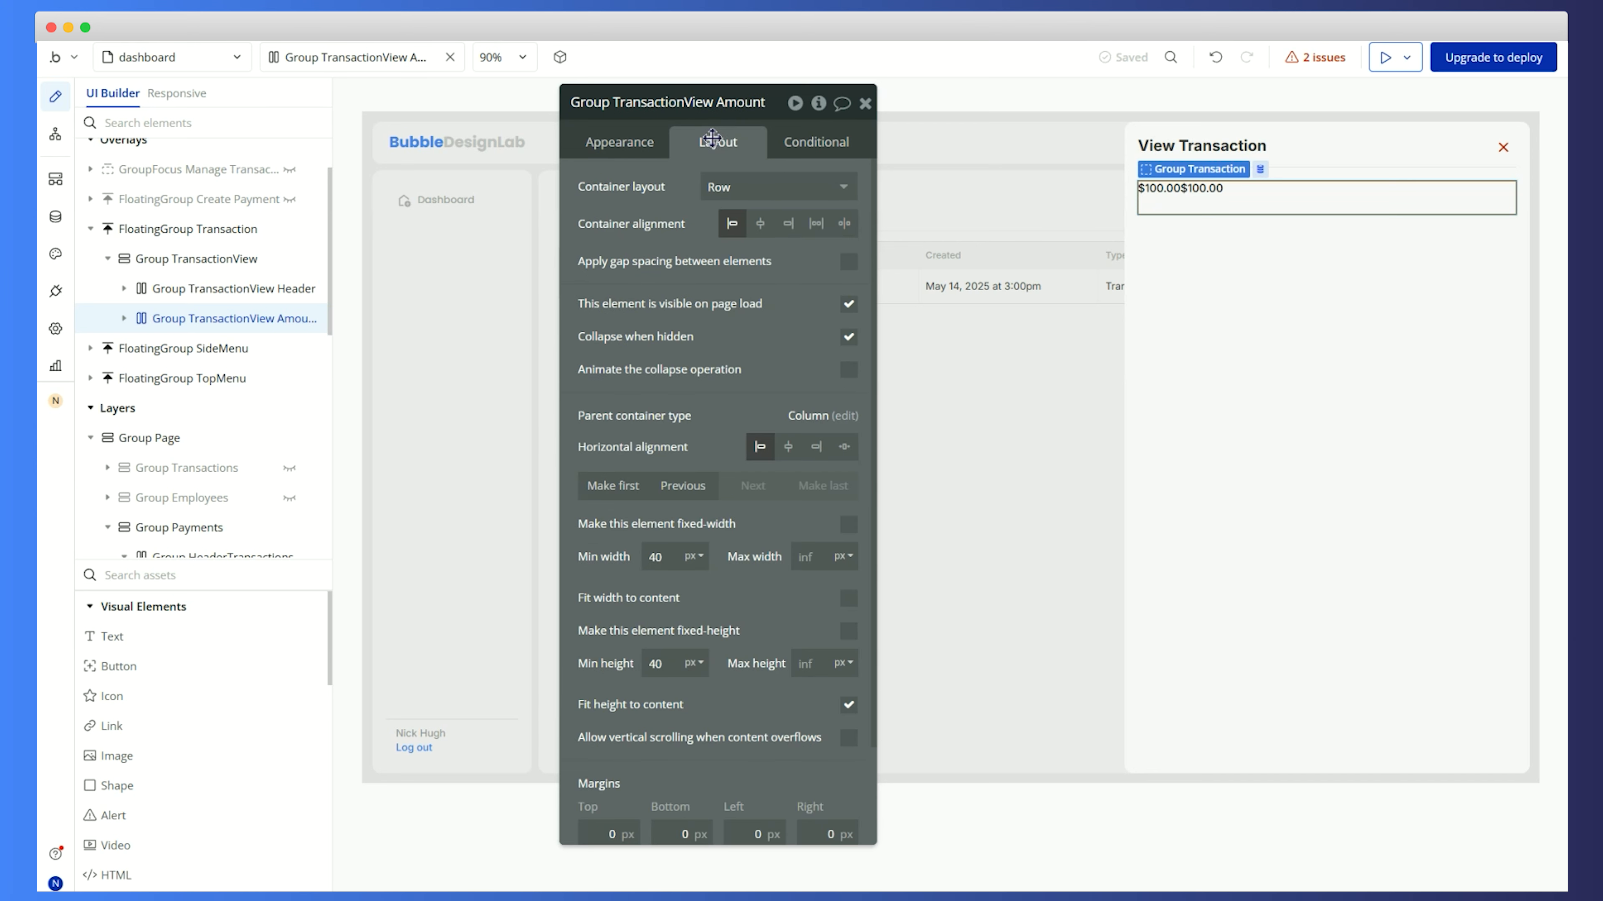
{"action": "type", "text": "0"}
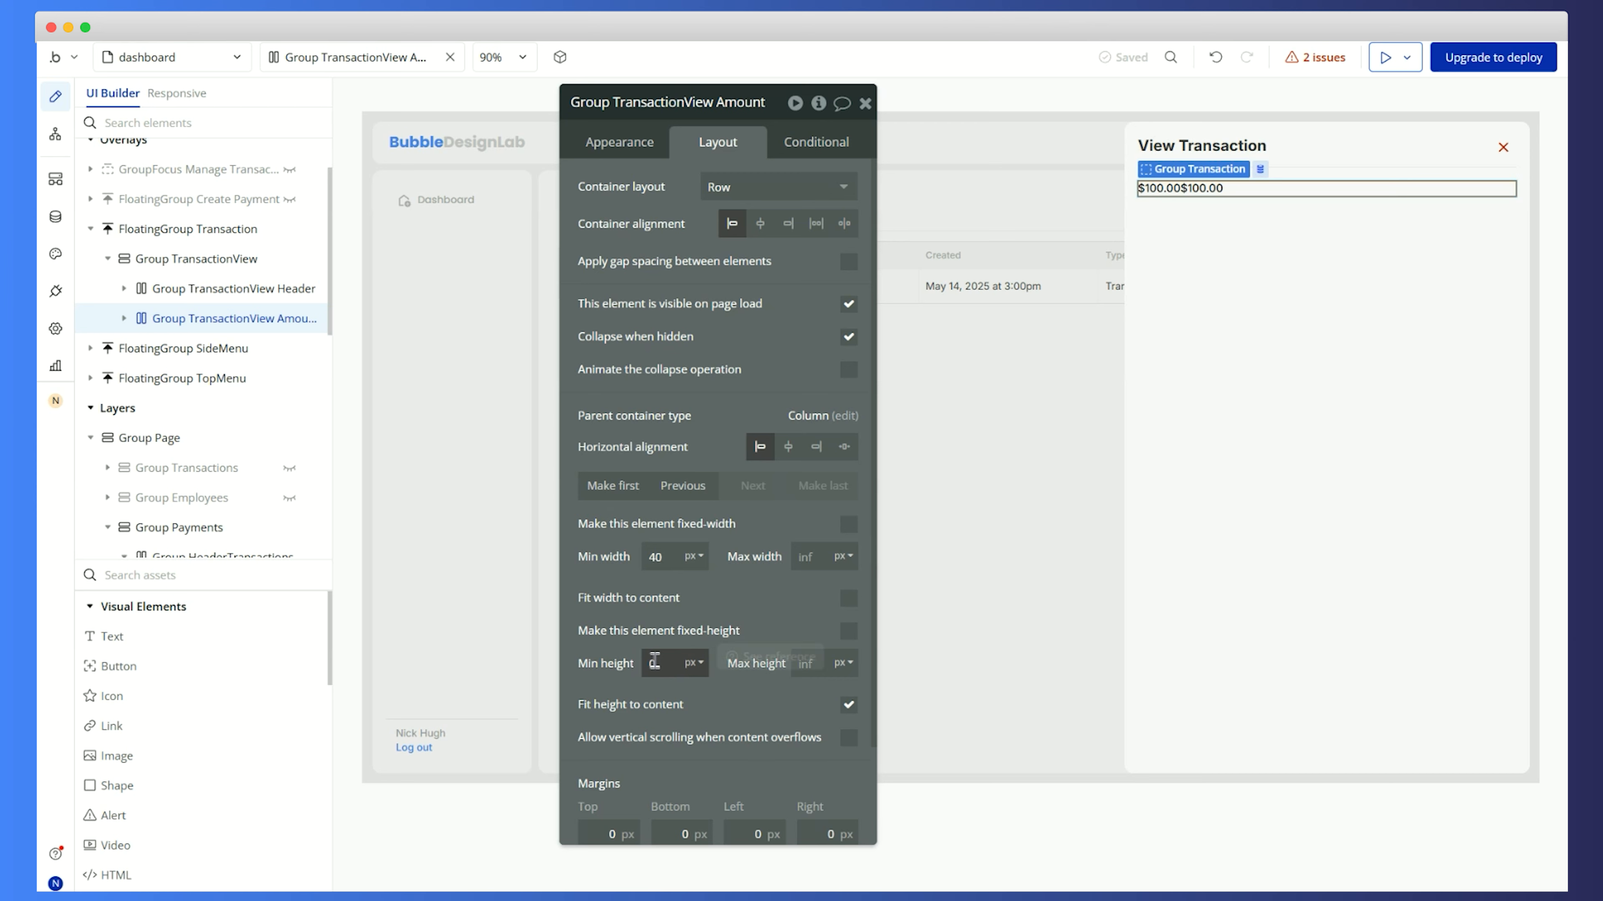
{"action": "left_click", "coordinate": [844, 224]}
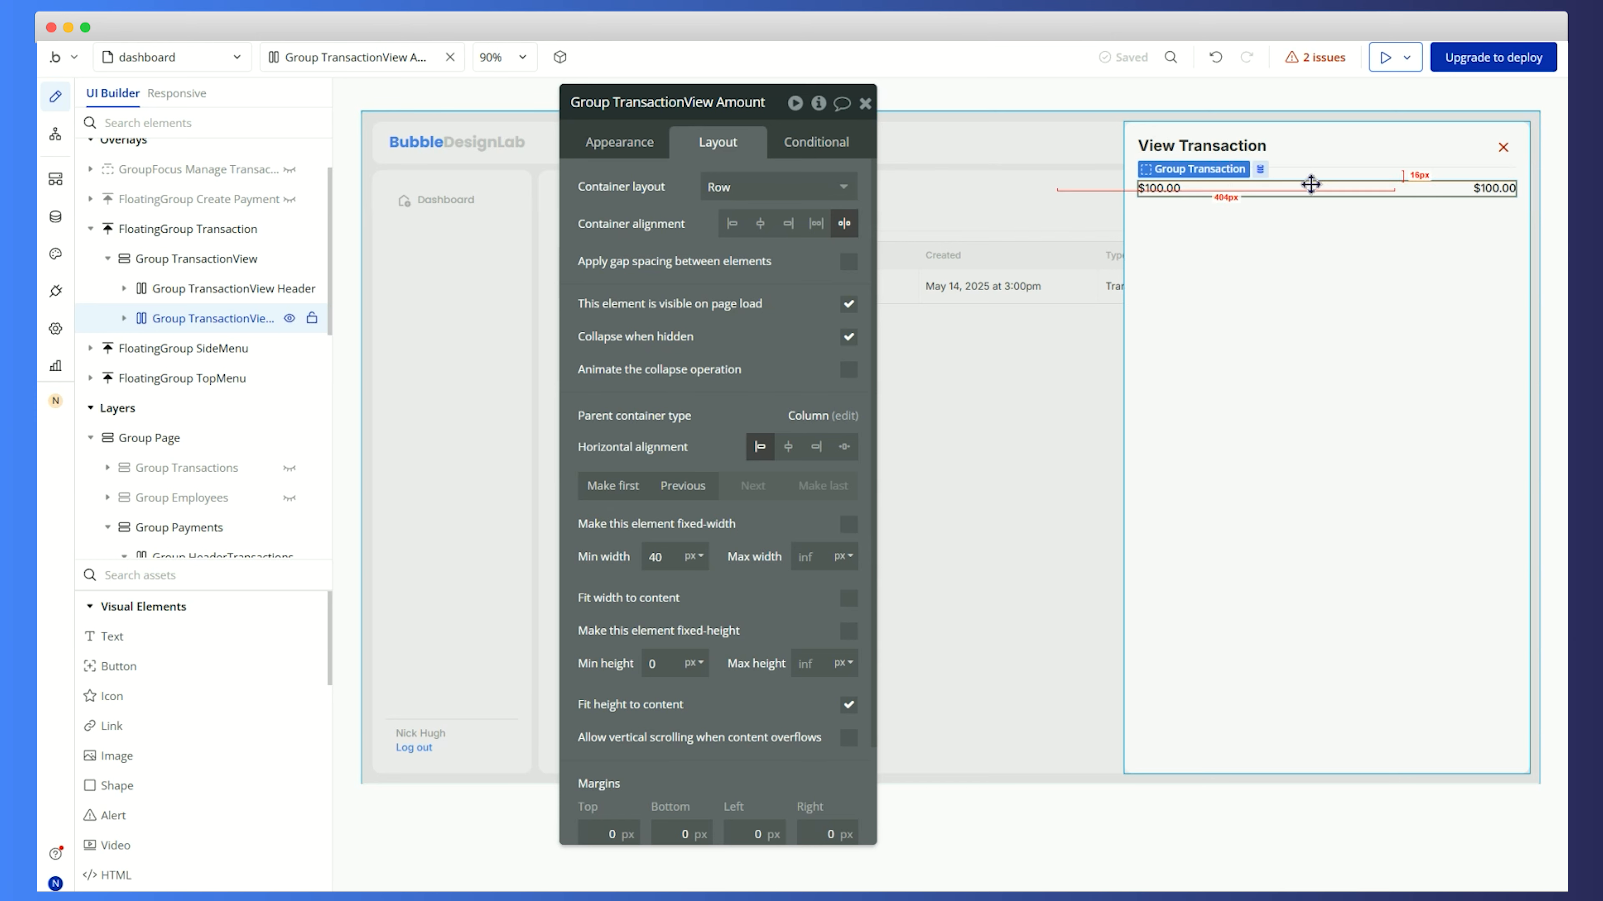
Replace the first amount text's dynamic expression in the row with the static label Amount
{"action": "left_click", "coordinate": [1179, 190]}
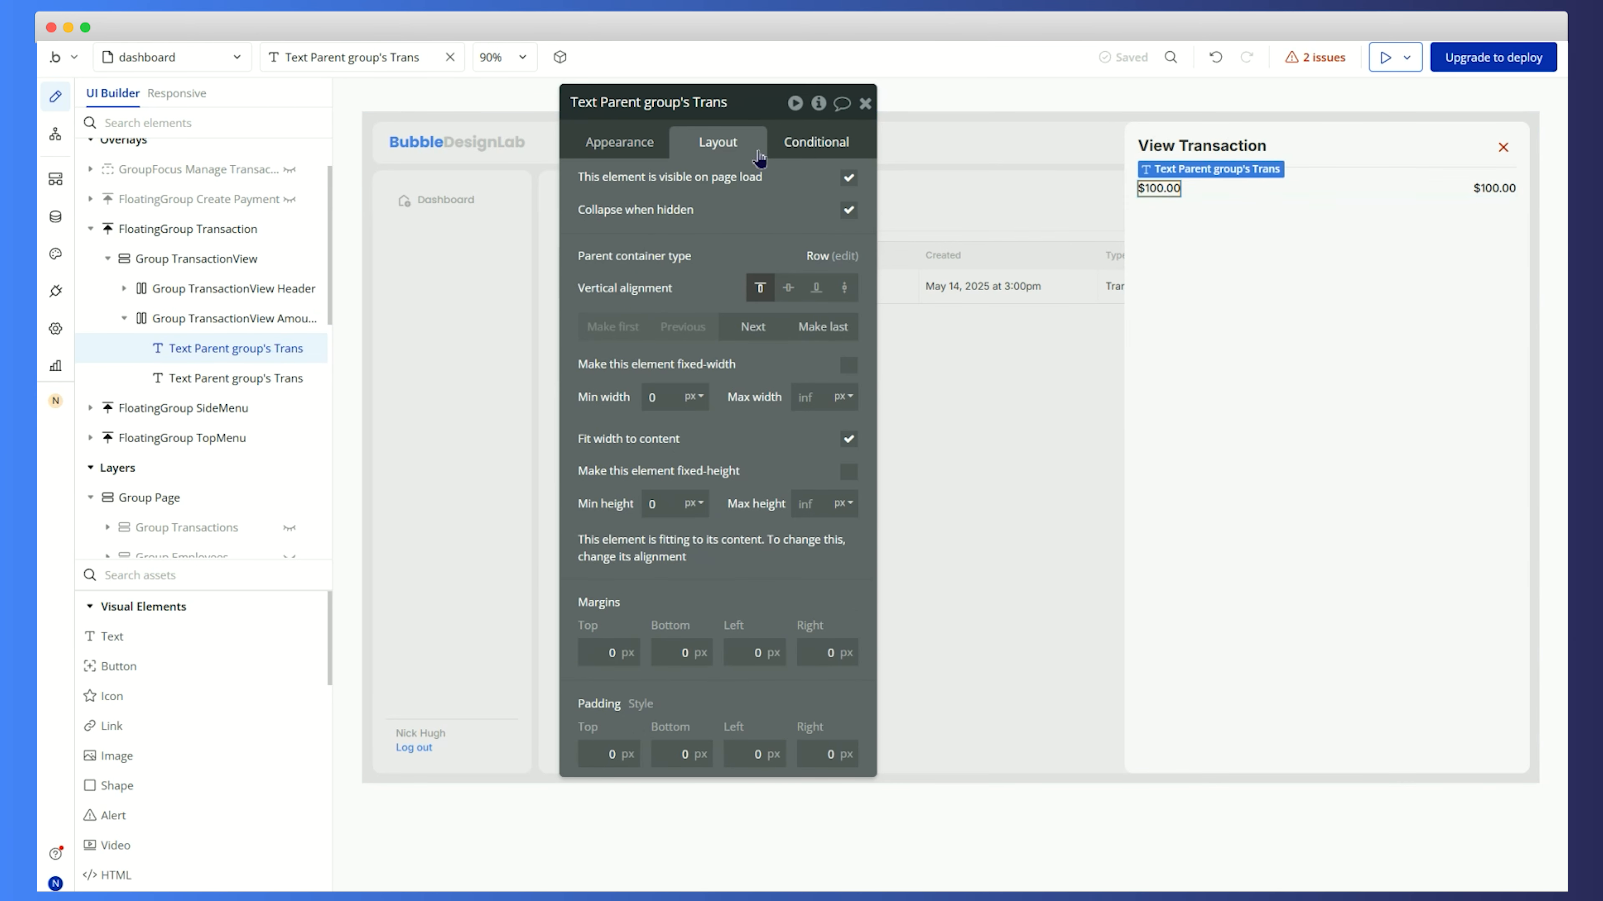
{"action": "left_click", "coordinate": [649, 141]}
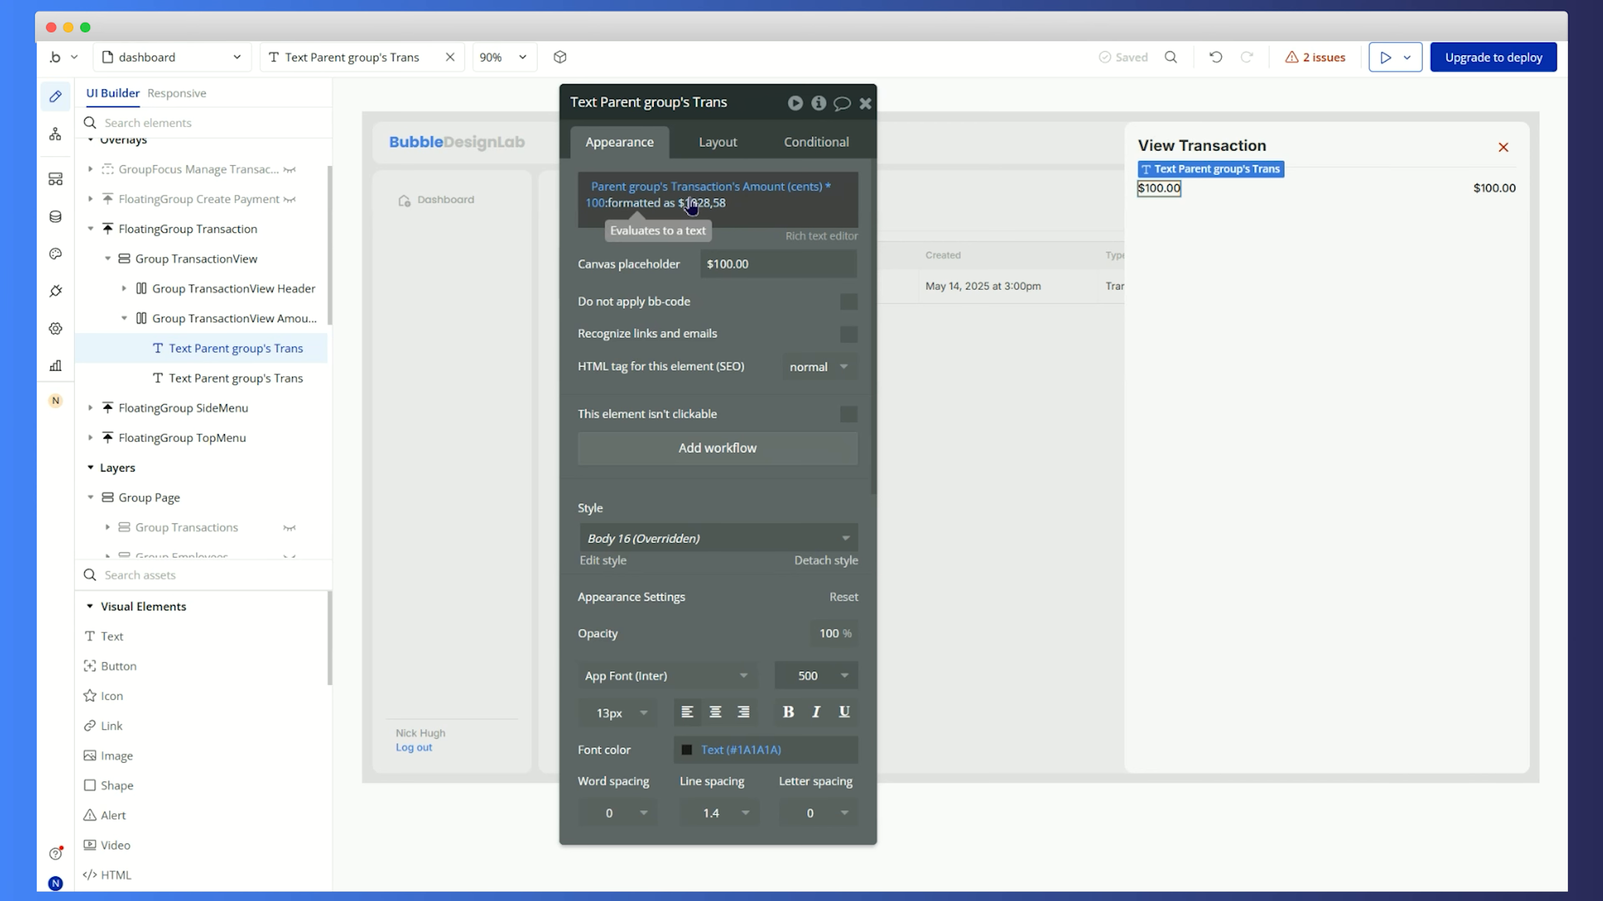
{"action": "right_click", "coordinate": [691, 204]}
{"action": "left_click", "coordinate": [828, 207]}
{"action": "left_click", "coordinate": [750, 205]}
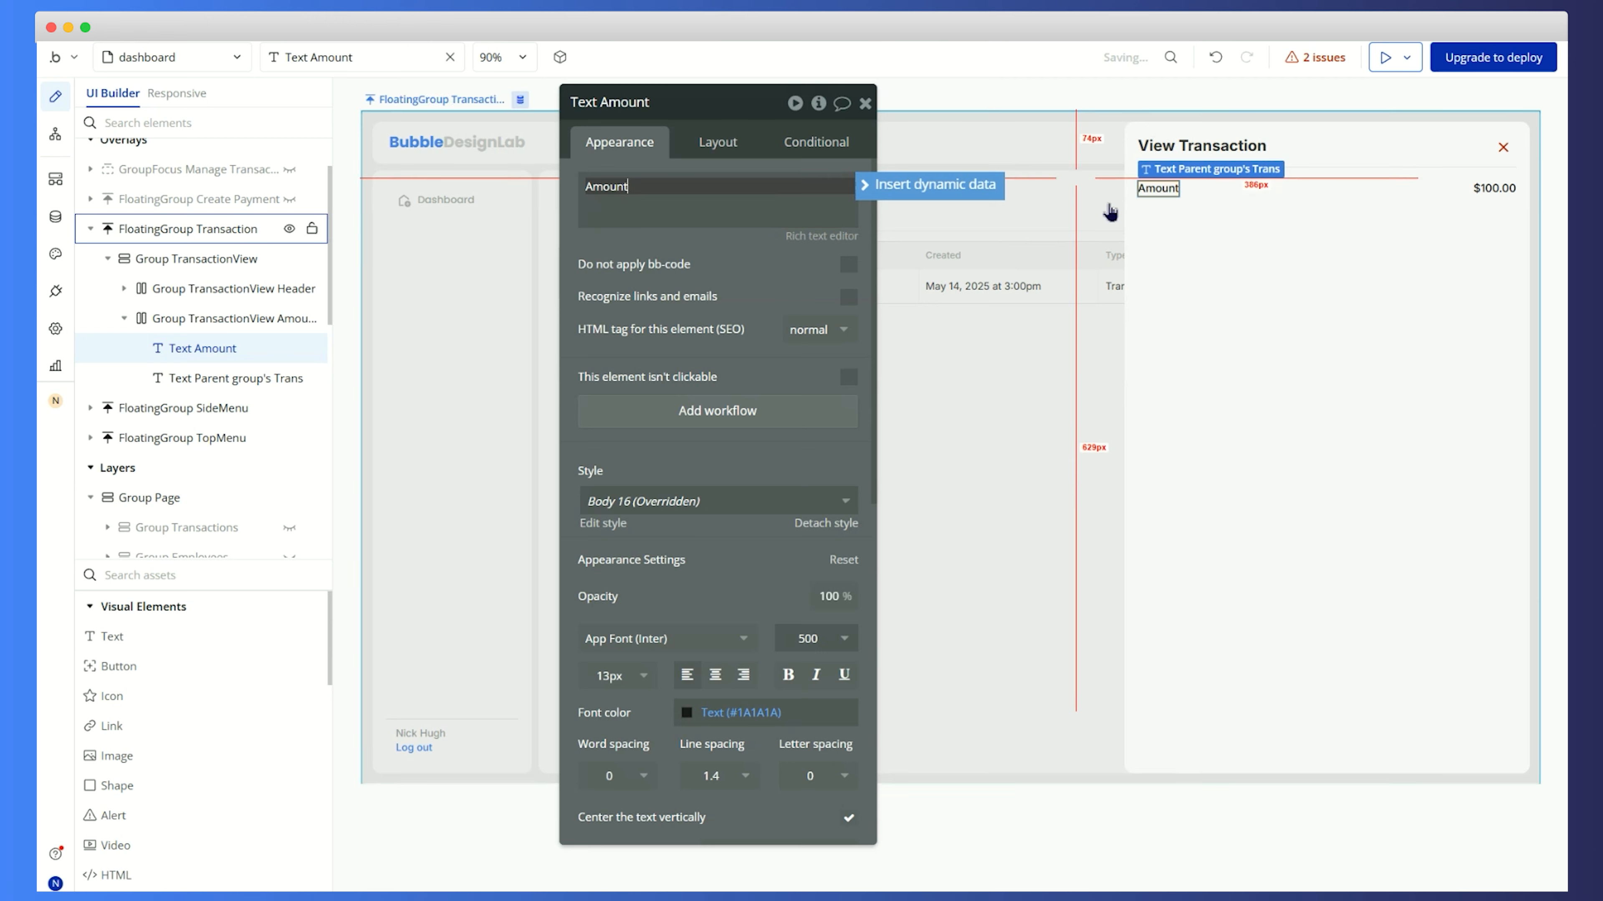
{"action": "left_click", "coordinate": [1209, 418]}
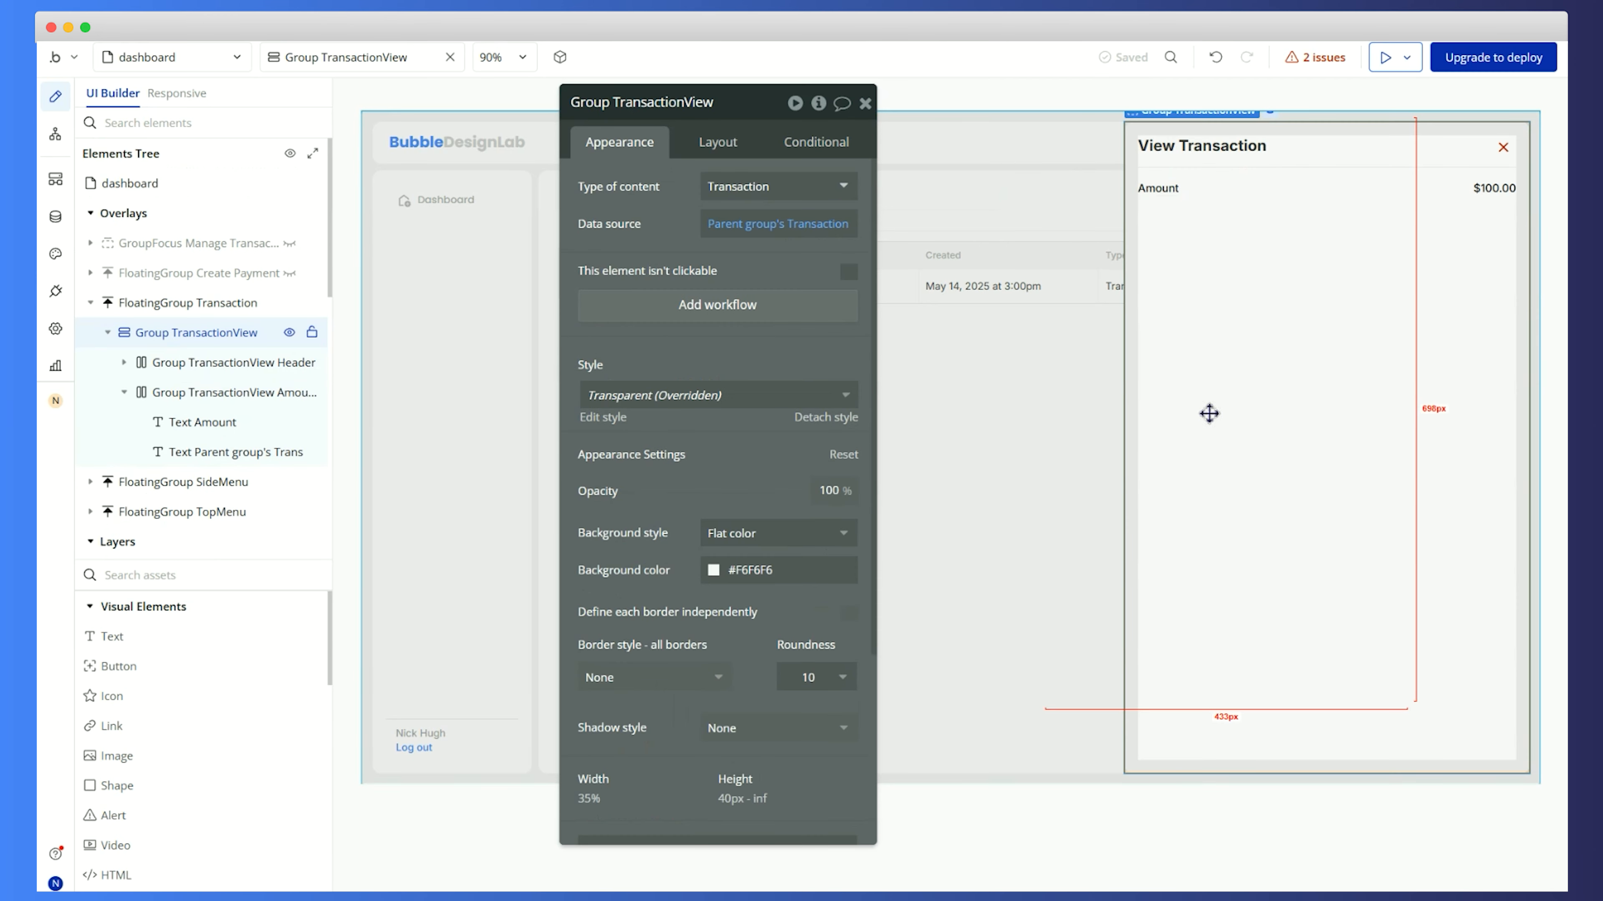
Style the Amount label with font weight 400 and the Gray 70 font color
{"action": "left_click", "coordinate": [1159, 204]}
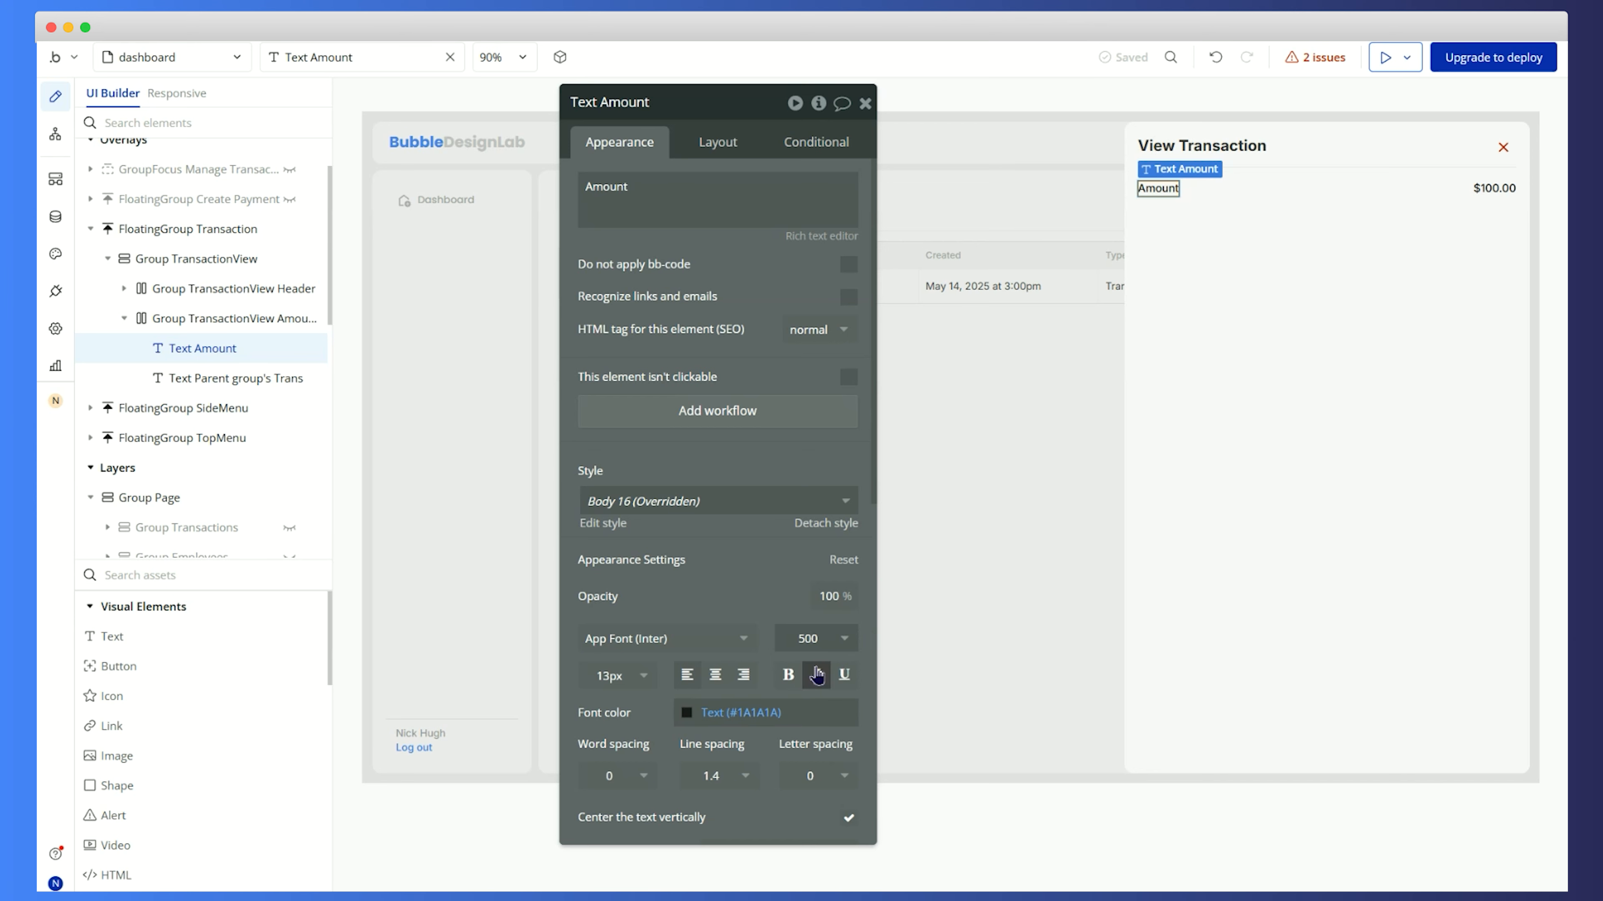
{"action": "left_click", "coordinate": [811, 639]}
{"action": "left_click", "coordinate": [814, 781]}
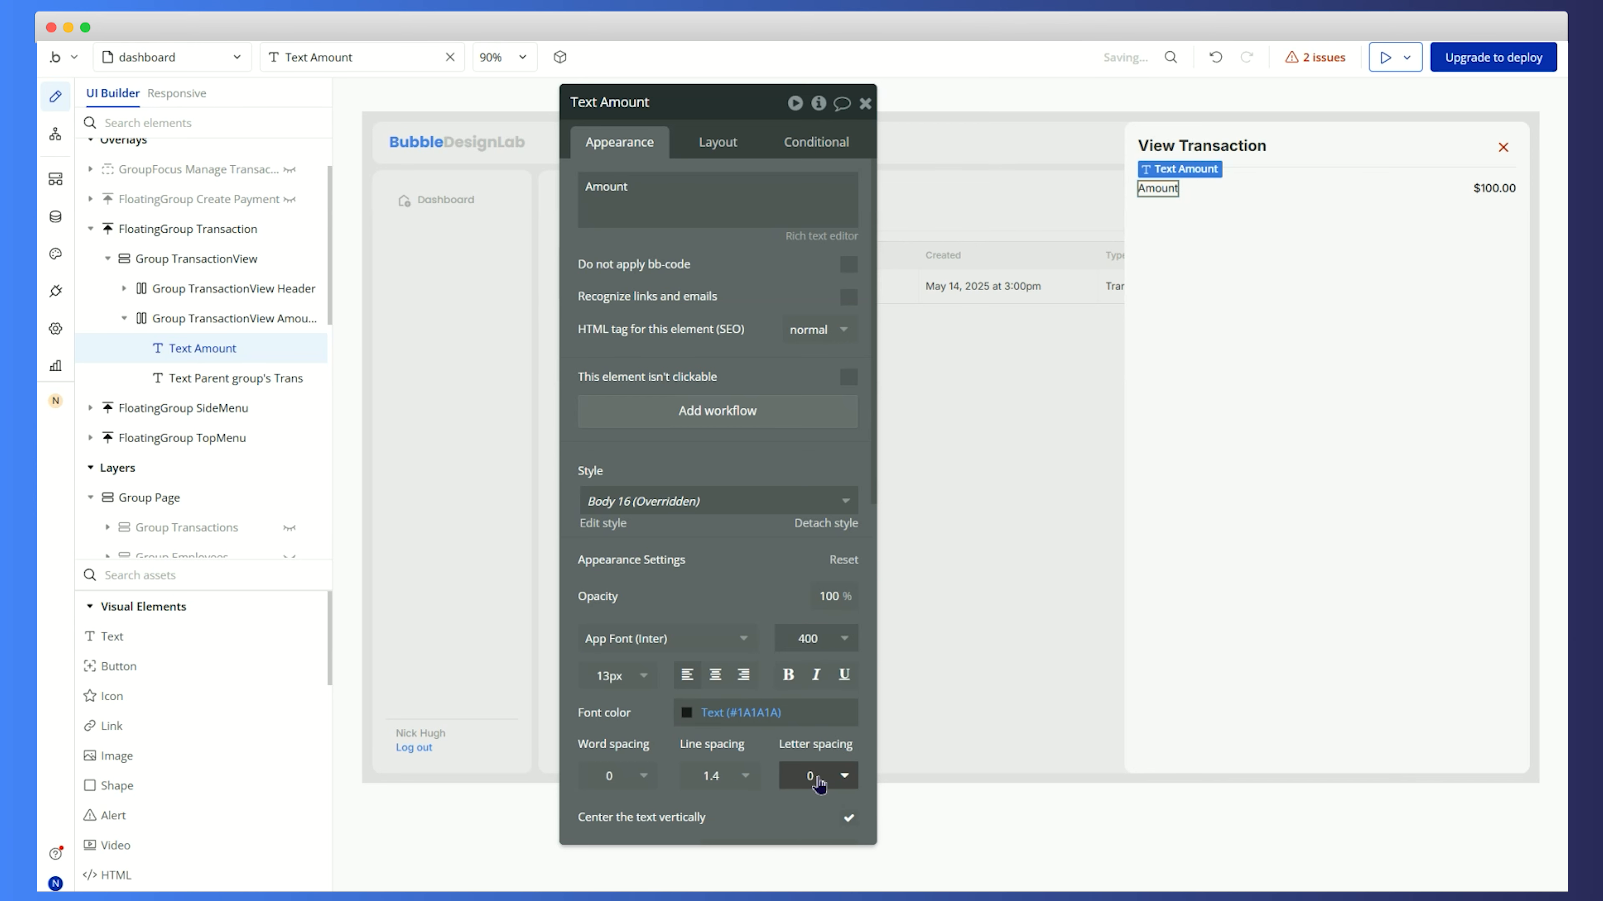
{"action": "left_click", "coordinate": [1462, 460]}
{"action": "left_click", "coordinate": [1158, 188]}
{"action": "left_click", "coordinate": [767, 712]}
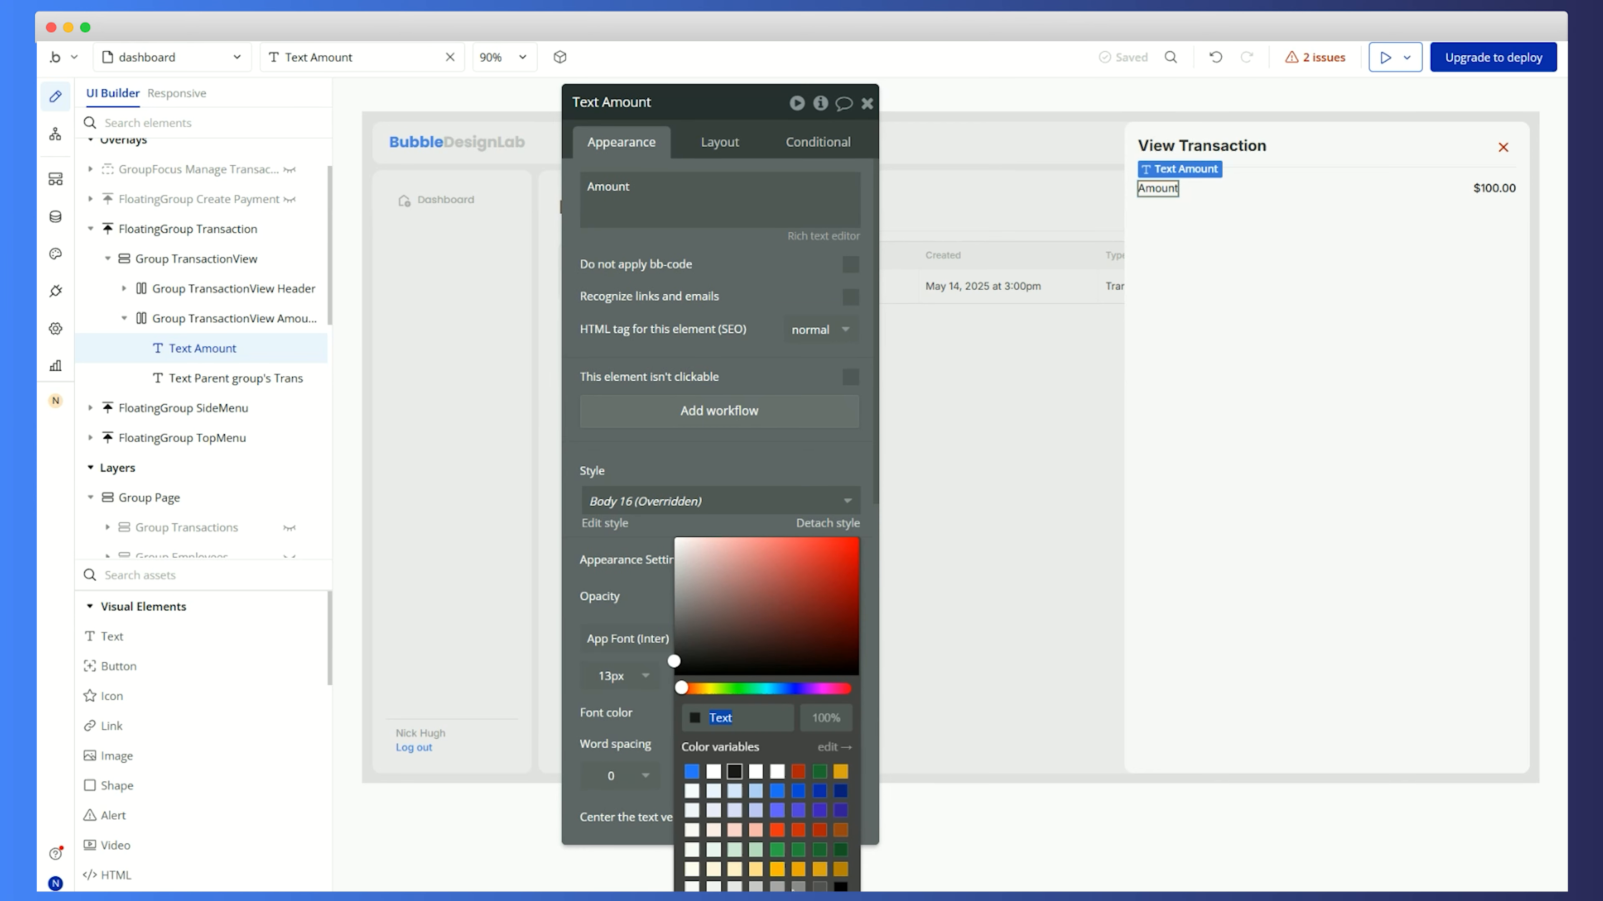
{"action": "left_click", "coordinate": [797, 887]}
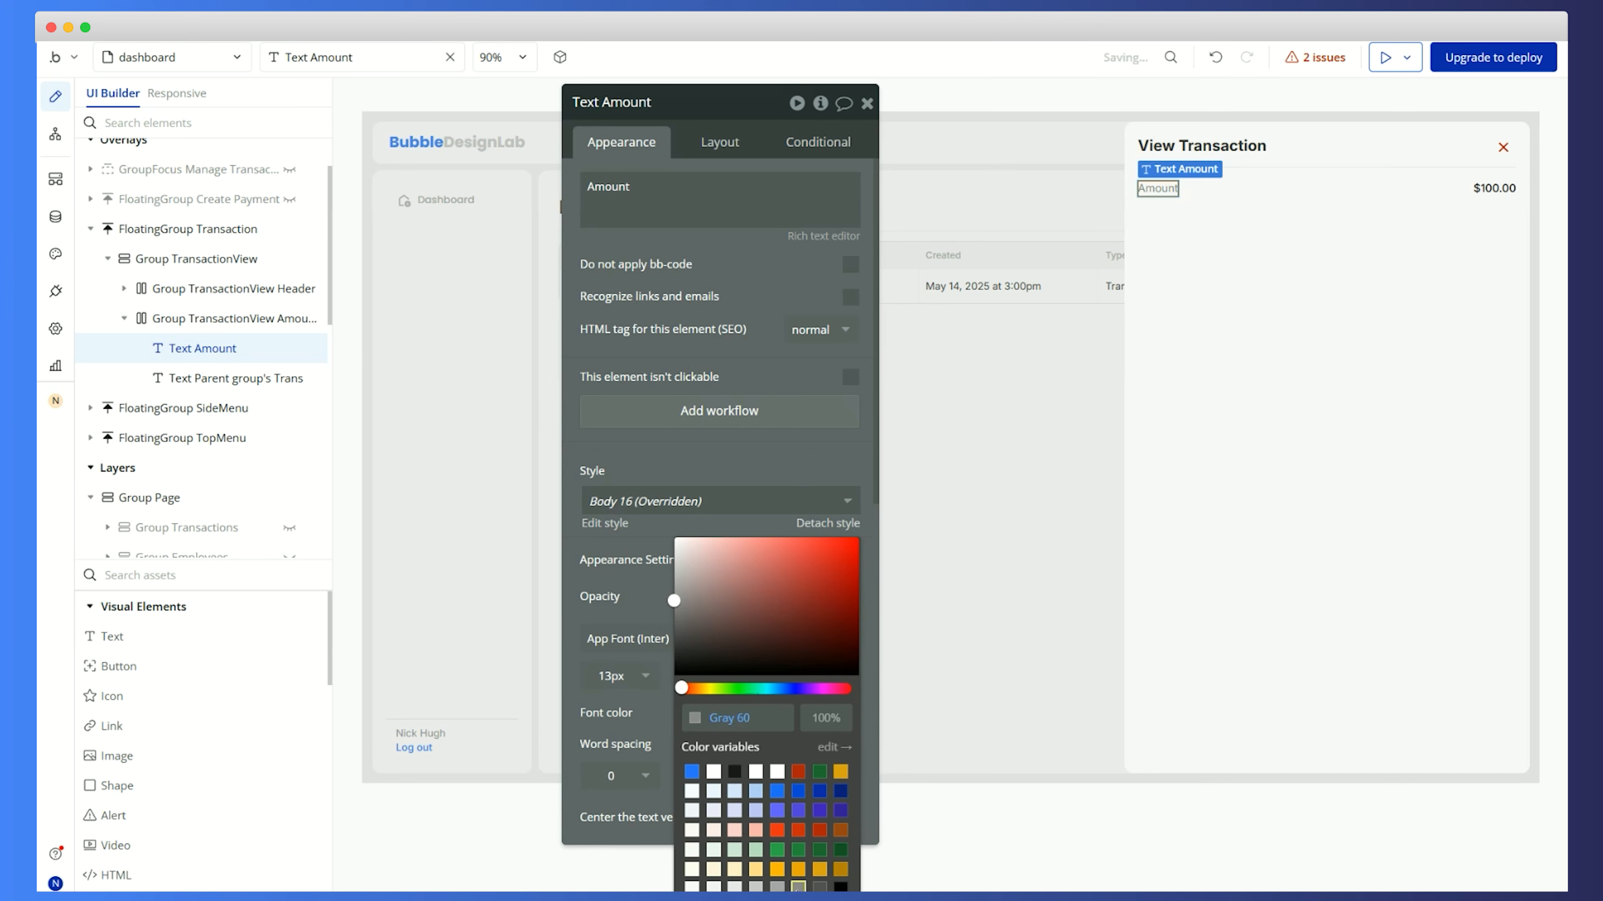
{"action": "left_click", "coordinate": [820, 887]}
{"action": "left_click", "coordinate": [1552, 573]}
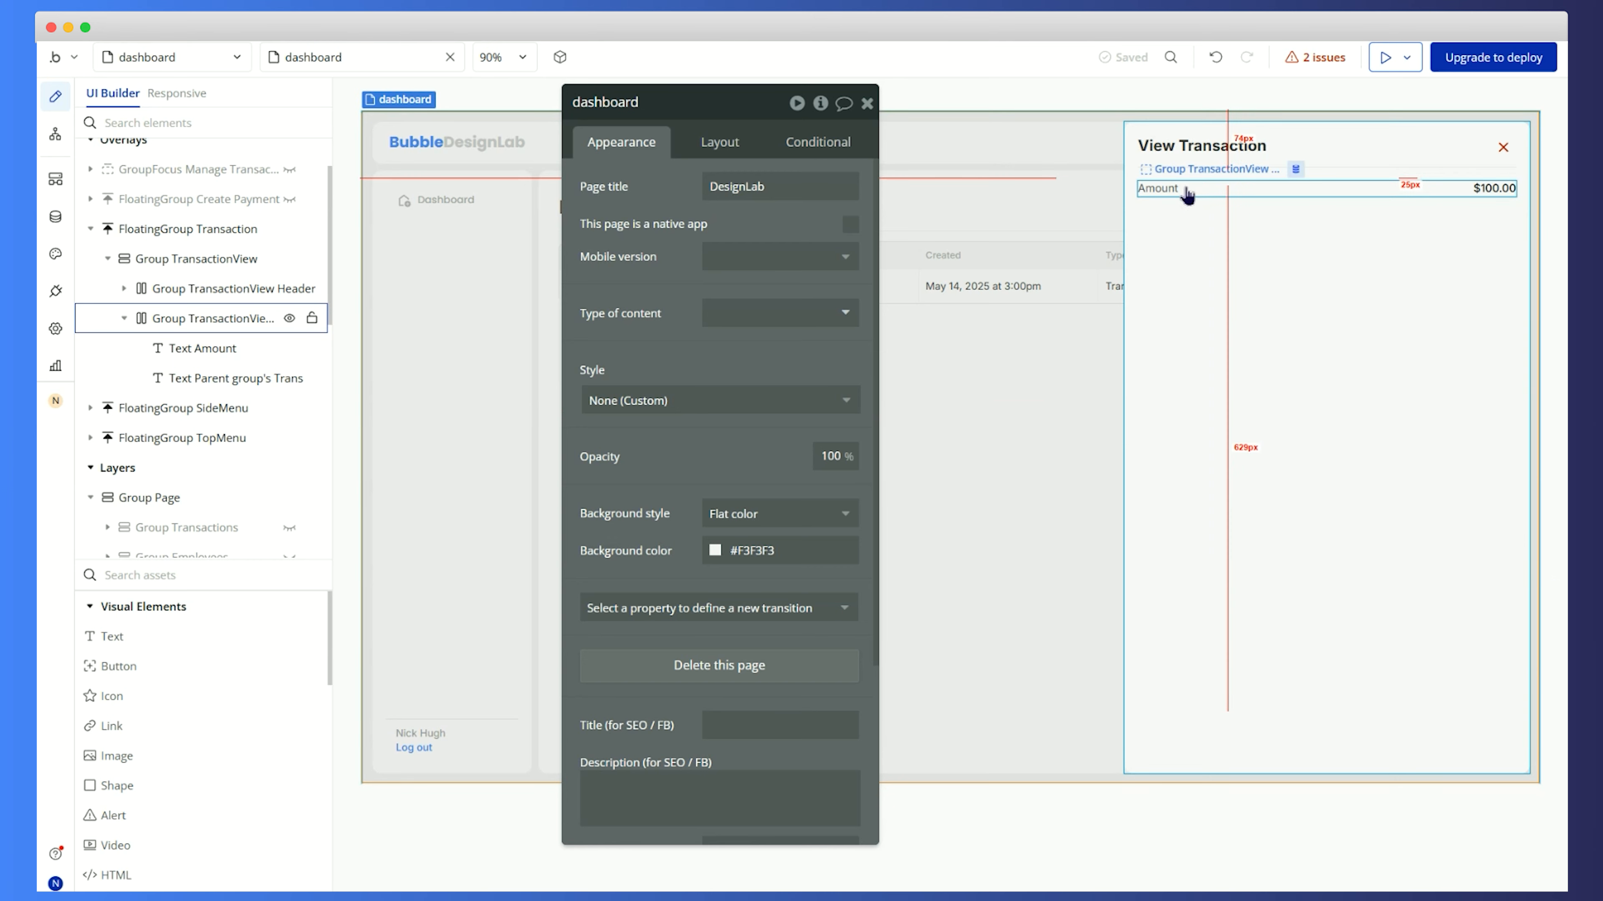
Copy Group TransactionView Amount and paste the duplicate row below it inside Group TransactionView
{"action": "left_click", "coordinate": [1153, 194]}
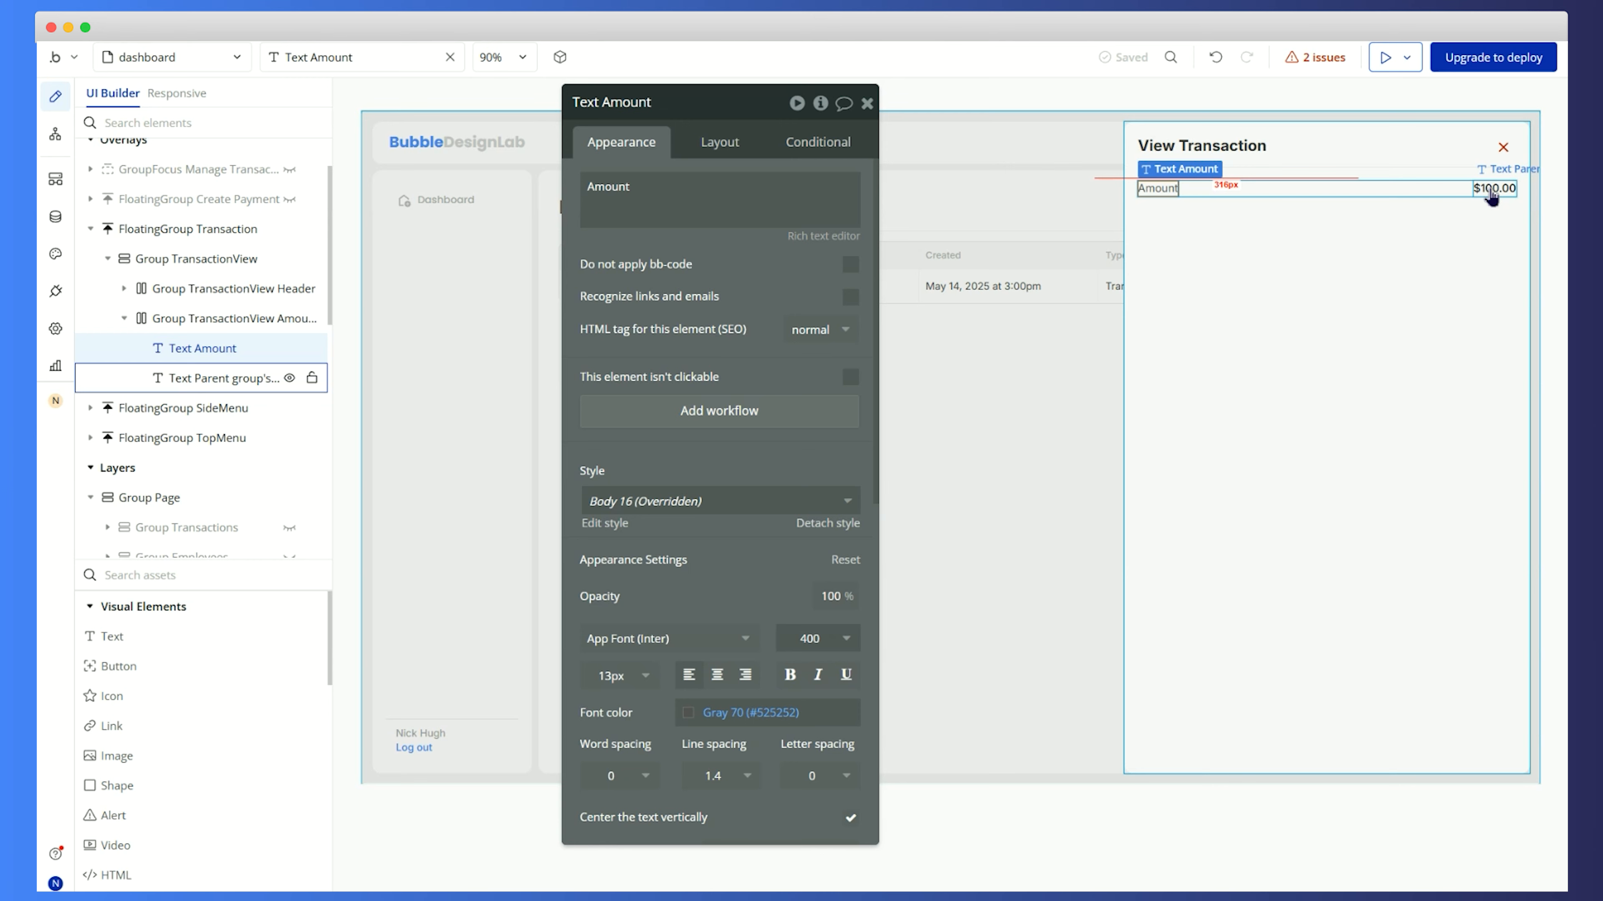
{"action": "left_click", "coordinate": [1490, 189]}
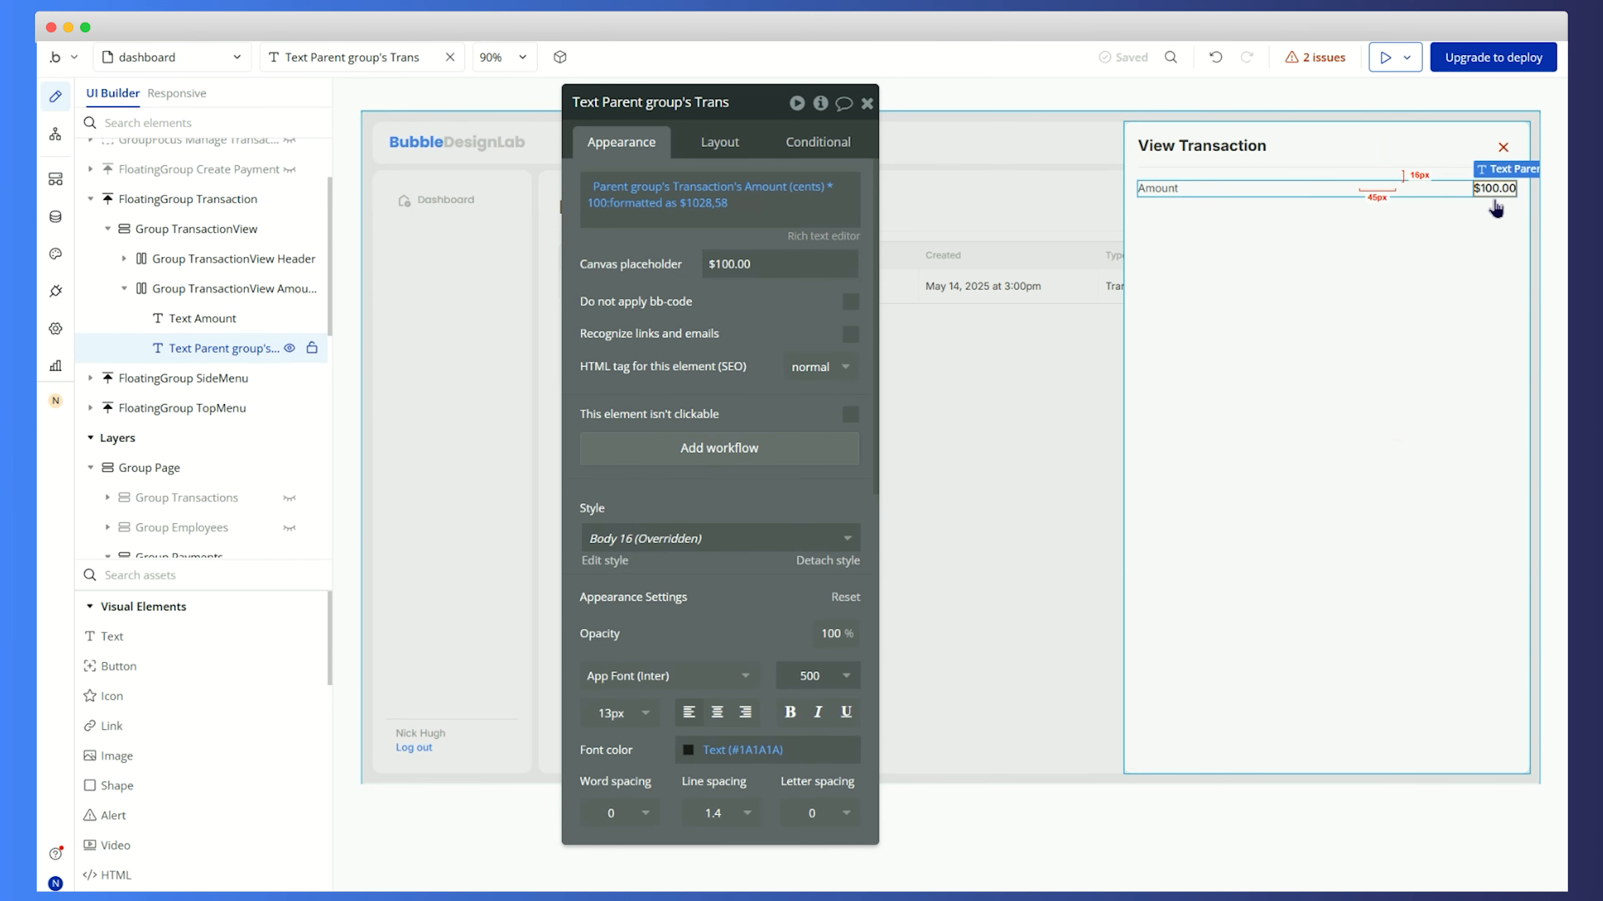
{"action": "left_click", "coordinate": [1416, 197]}
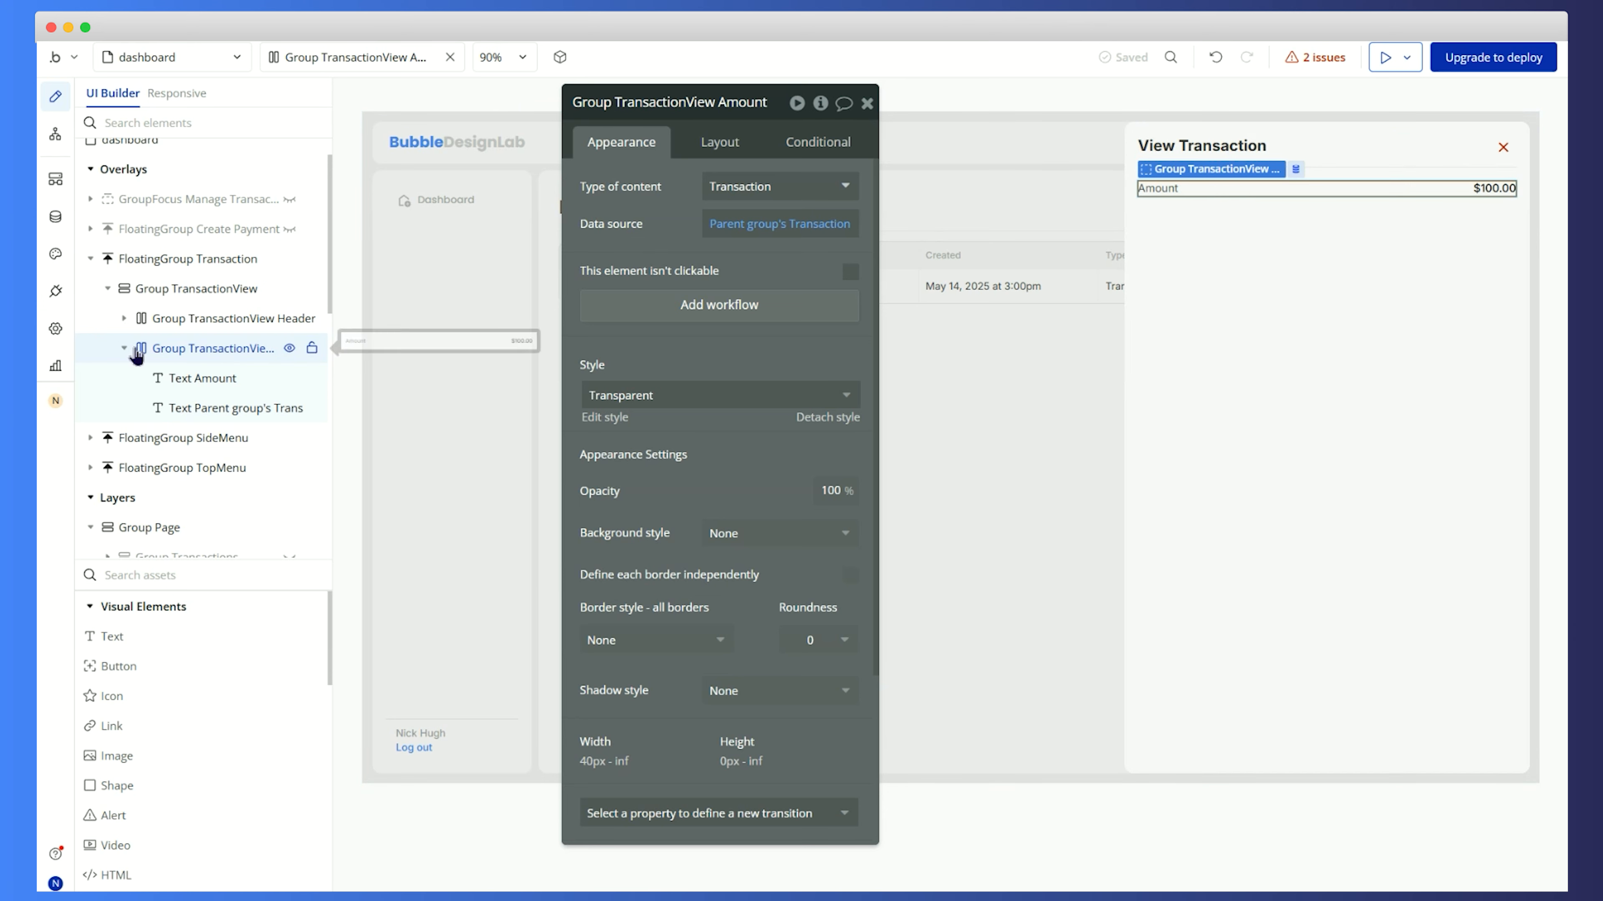
{"action": "left_click", "coordinate": [124, 348]}
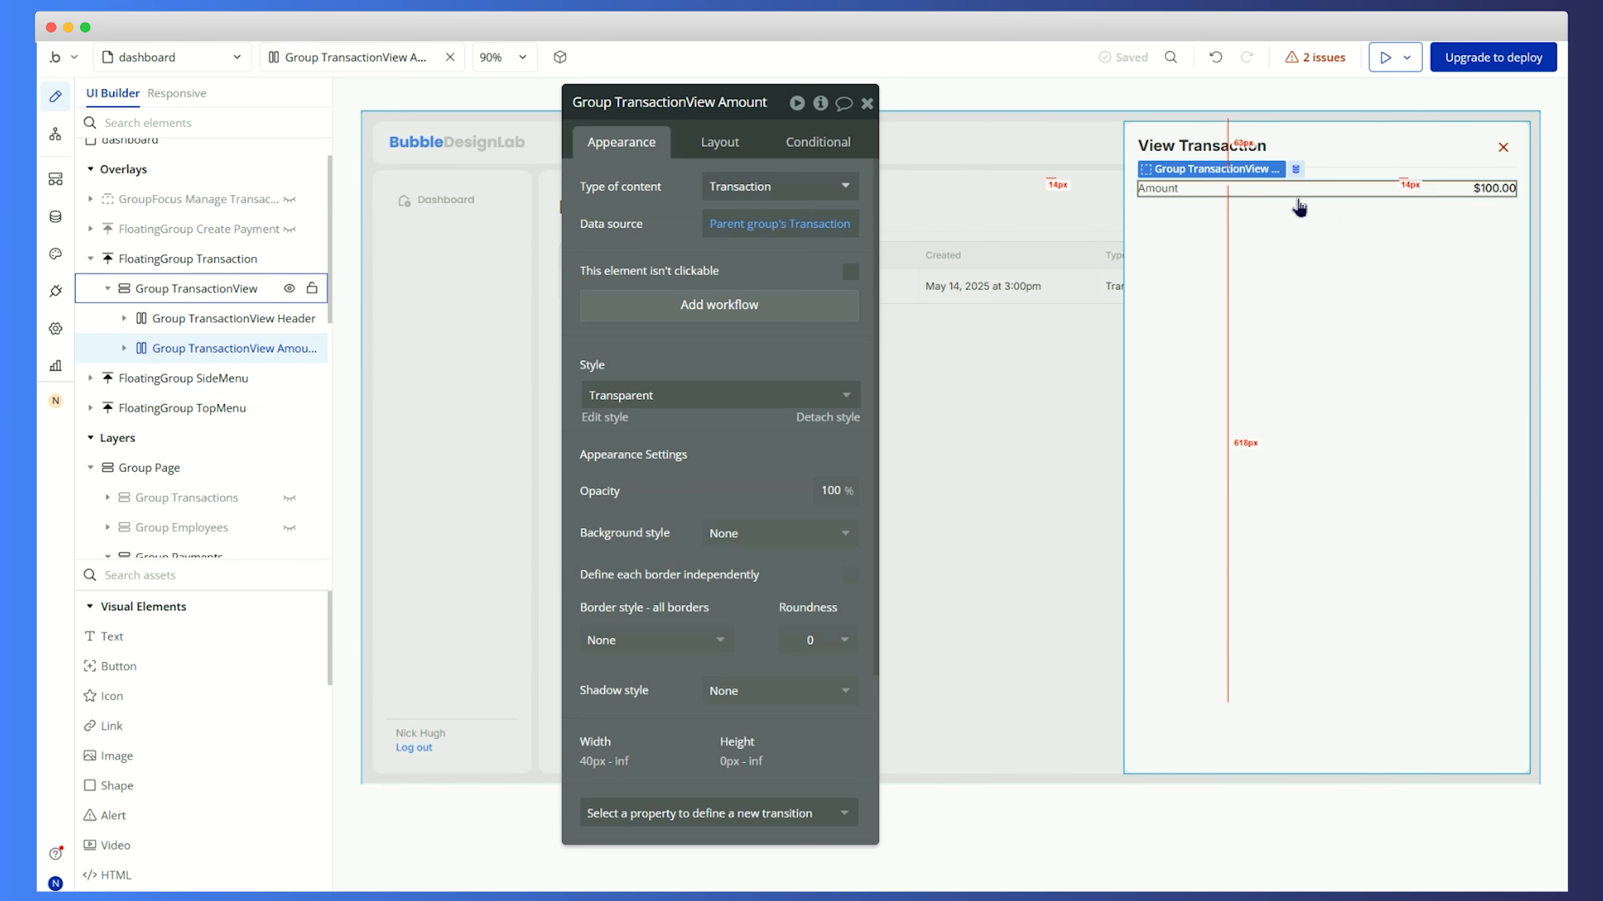
{"action": "right_click", "coordinate": [224, 344]}
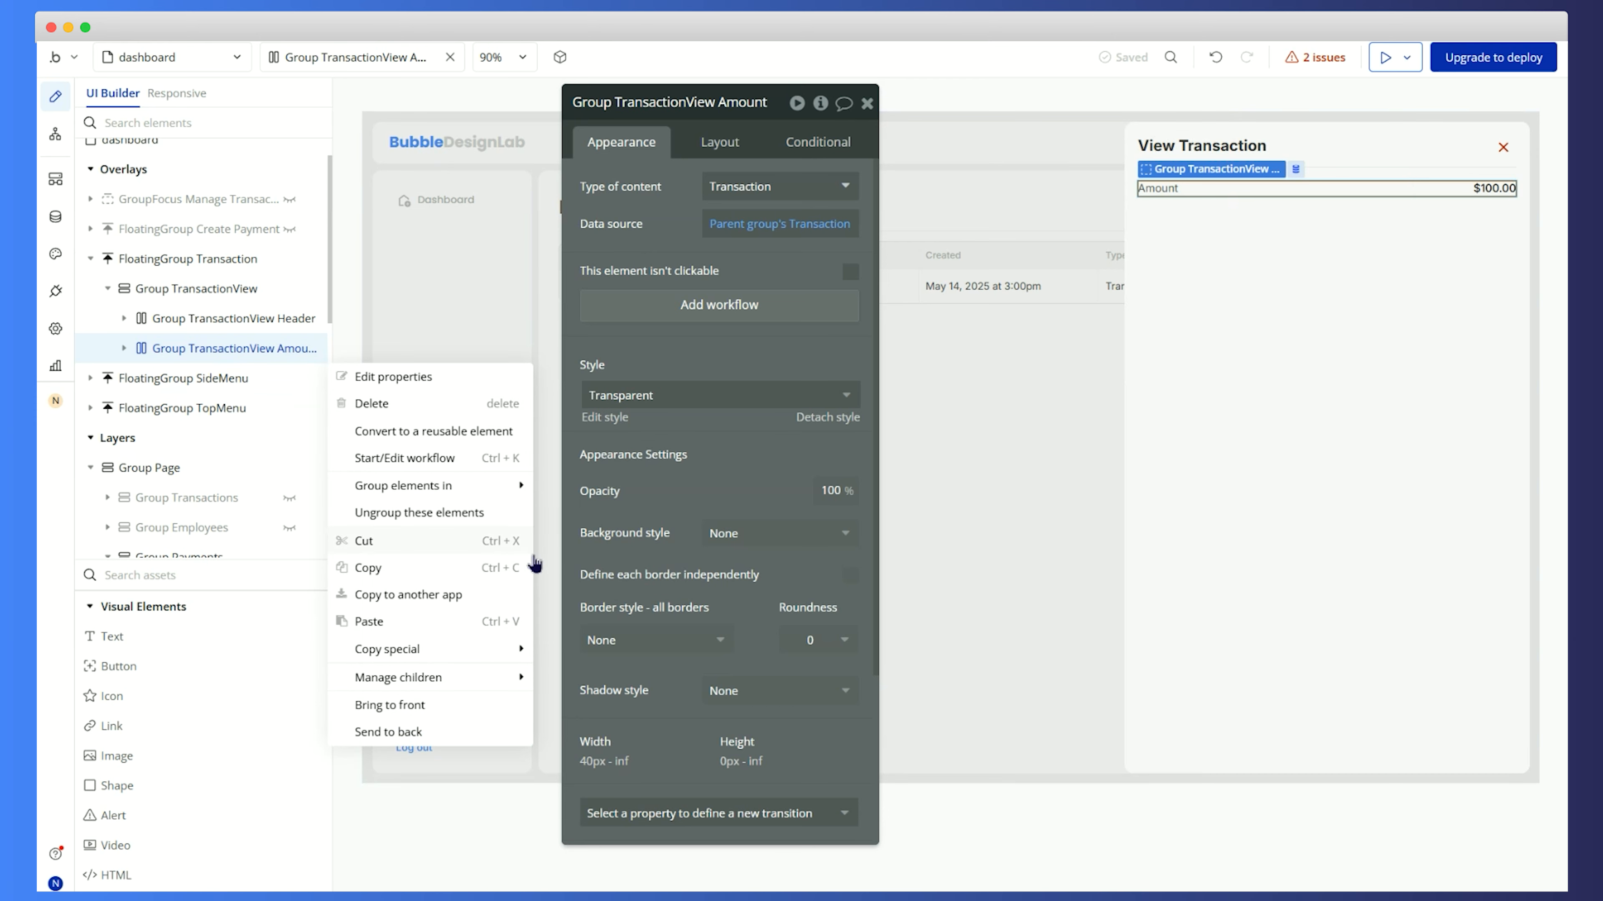
{"action": "left_click", "coordinate": [404, 566]}
{"action": "right_click", "coordinate": [208, 357]}
{"action": "left_click", "coordinate": [408, 621]}
Rename the duplicated row group to Group TransactionView Customer and change its label text to Customer email
{"action": "left_click", "coordinate": [734, 103]}
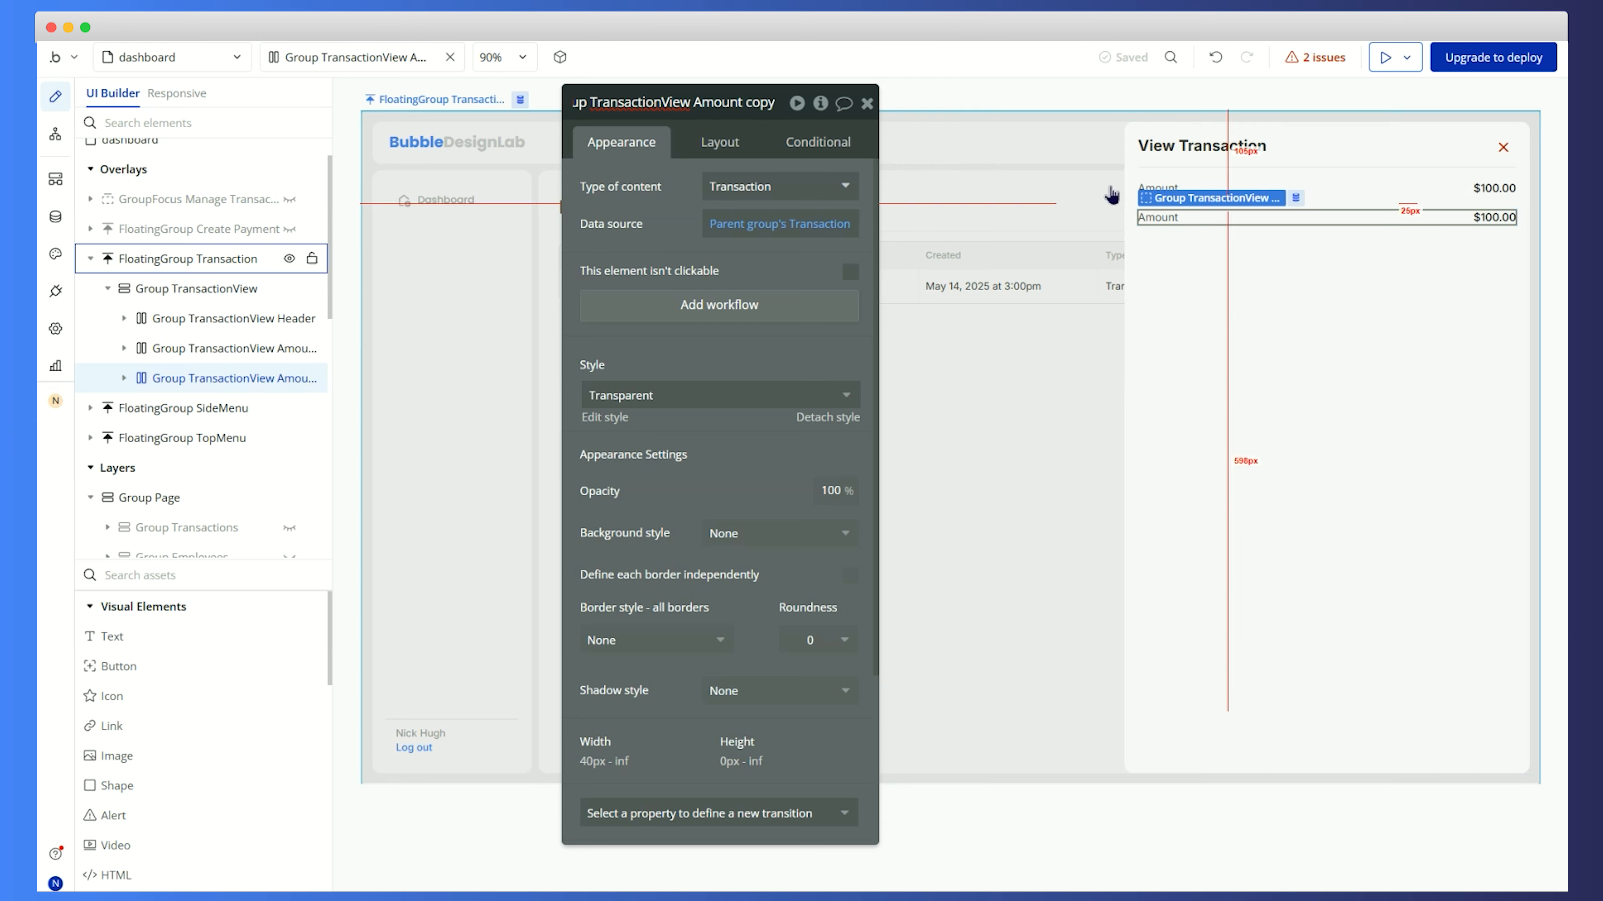
{"action": "left_click_drag", "start_coordinate": [698, 102], "coordinate": [784, 116]}
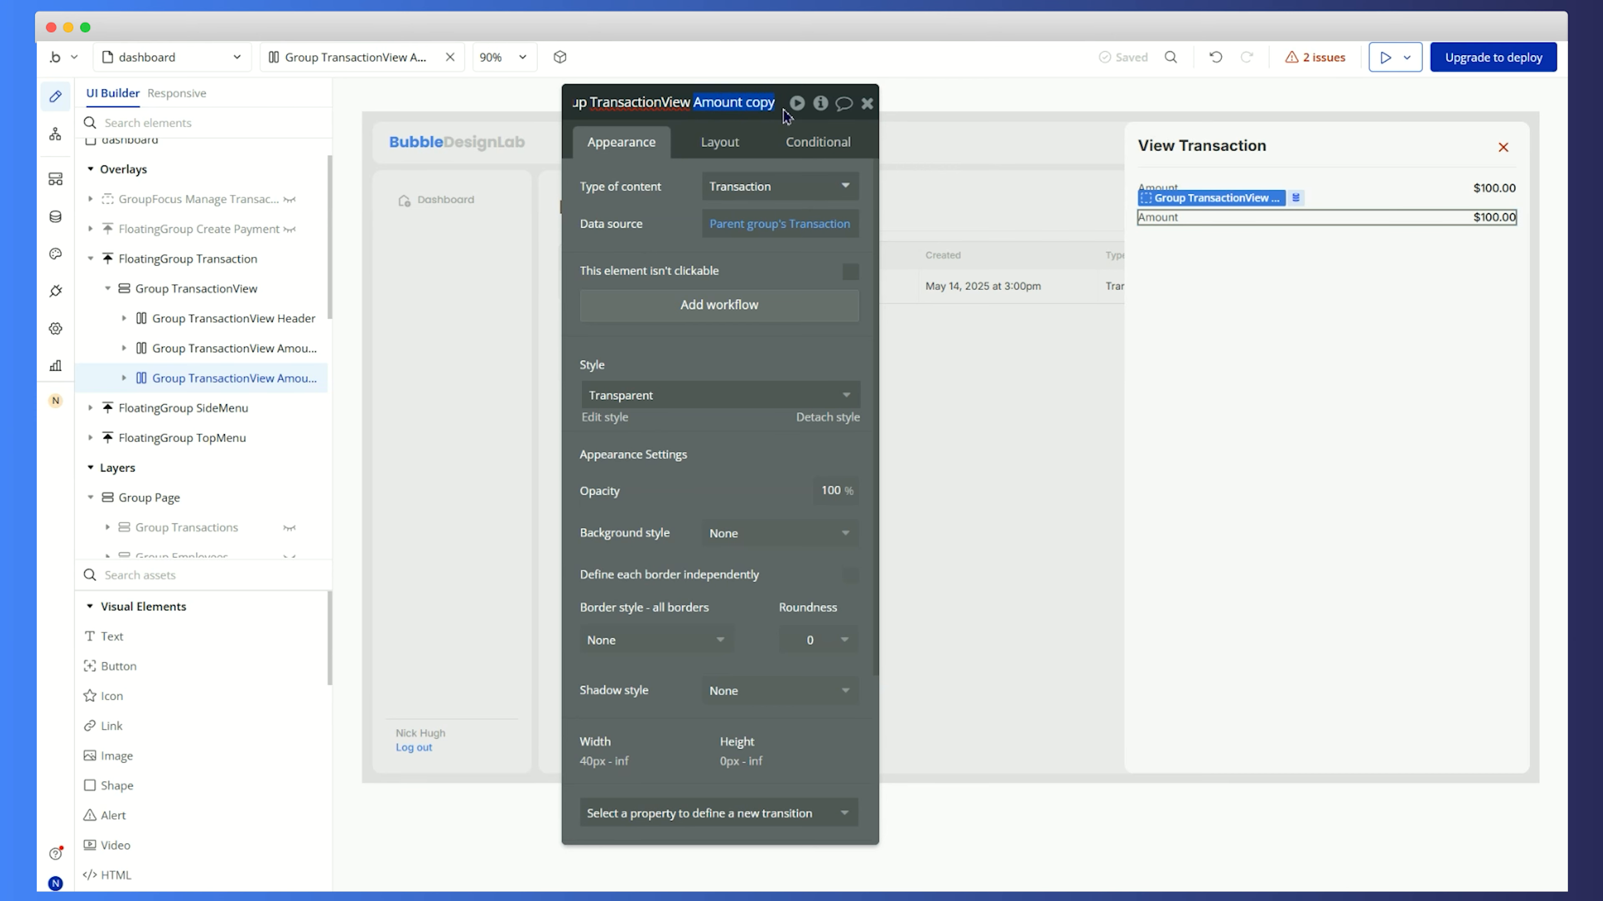
{"action": "type", "text": "Customer"}
{"action": "key", "text": "Tab"}
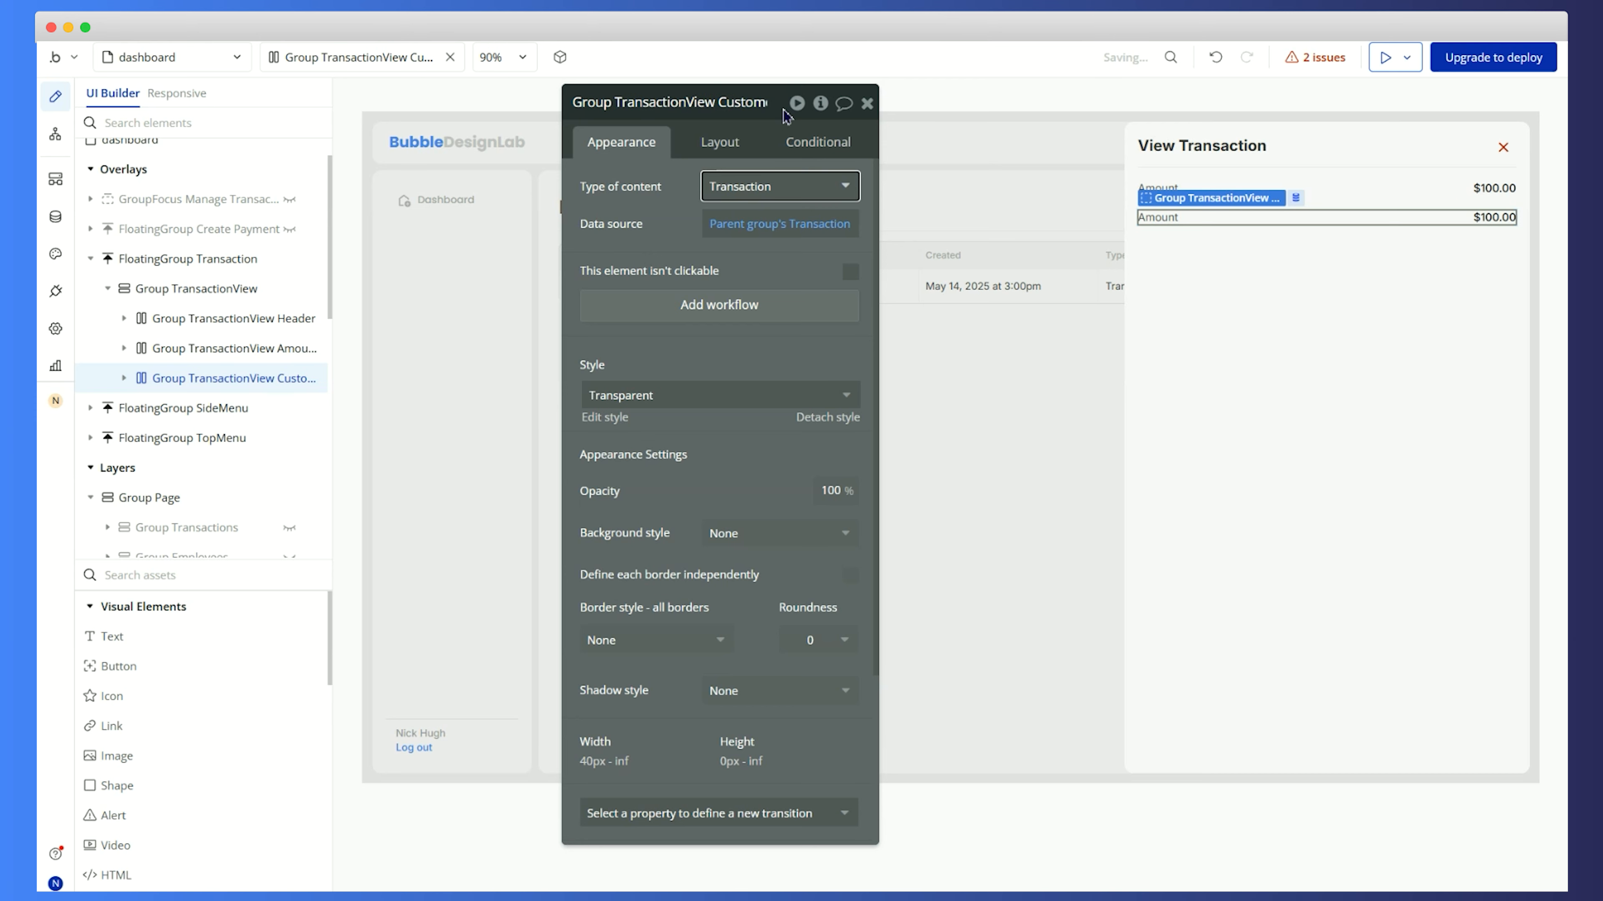
{"action": "left_click", "coordinate": [1156, 218]}
{"action": "left_click", "coordinate": [630, 218]}
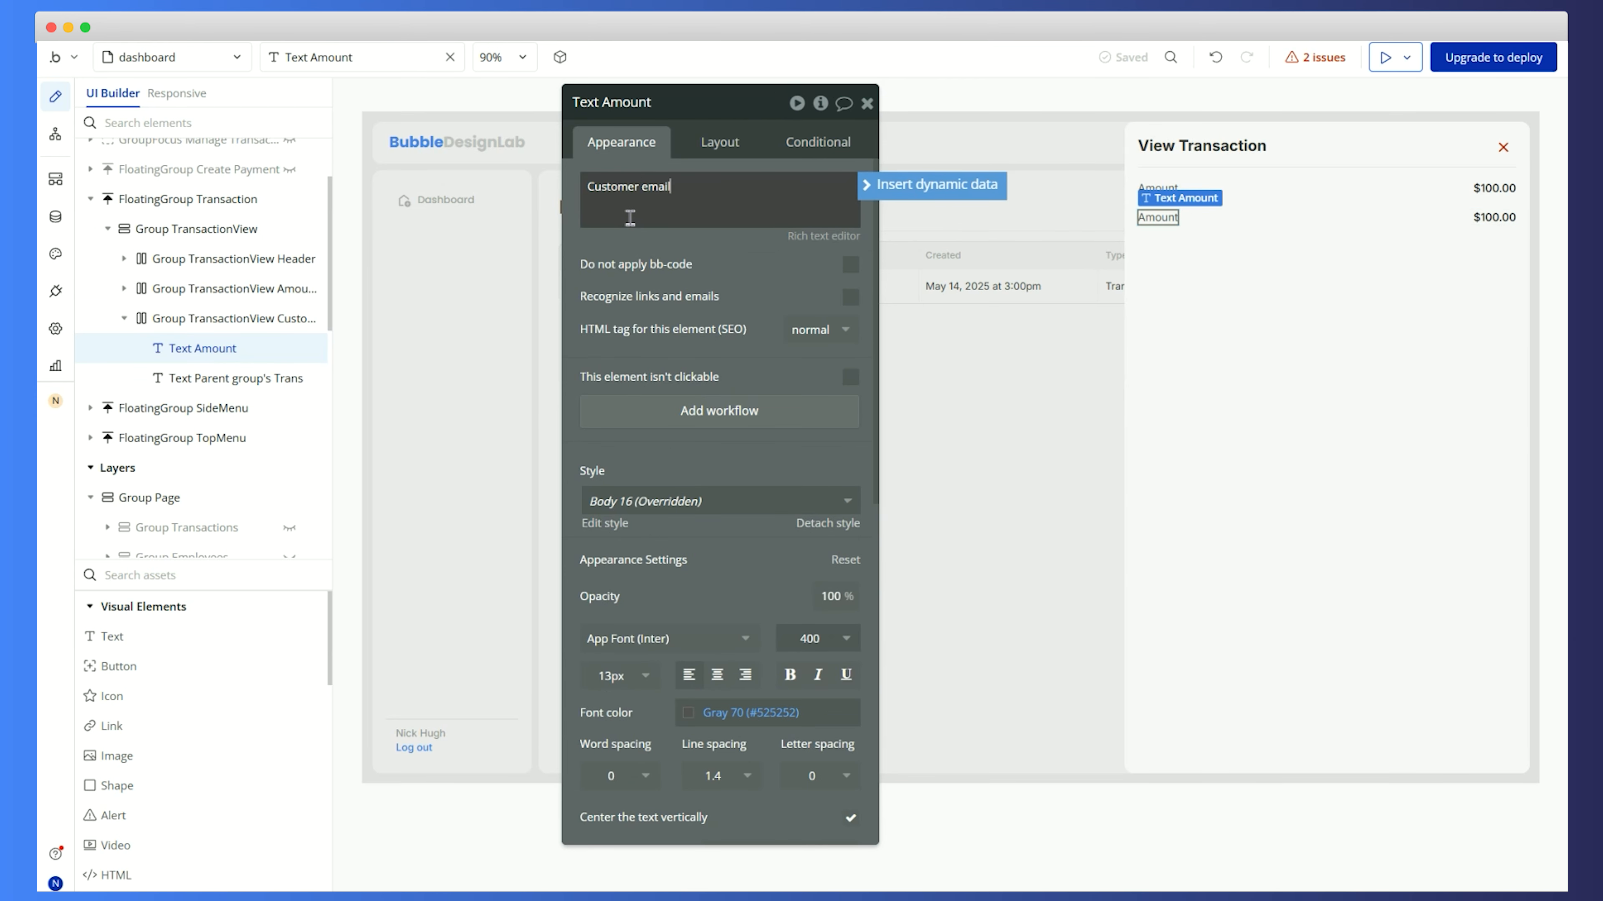
Change the customer row's value expression to Parent group's Transaction's User's First name
{"action": "left_click", "coordinate": [1494, 221]}
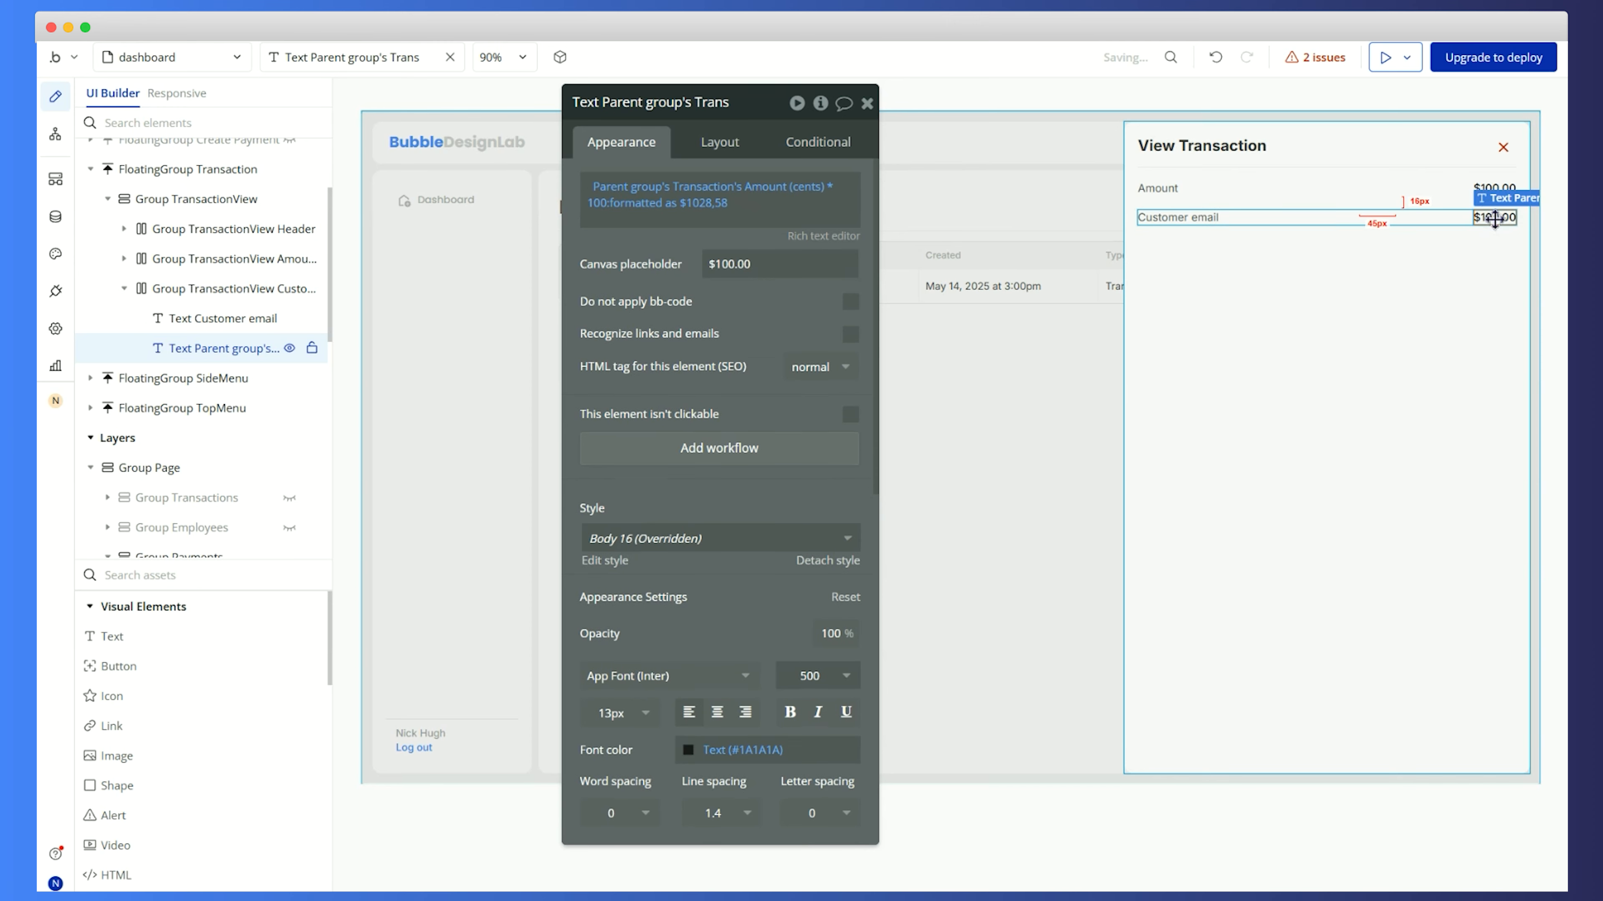
{"action": "left_click", "coordinate": [786, 187]}
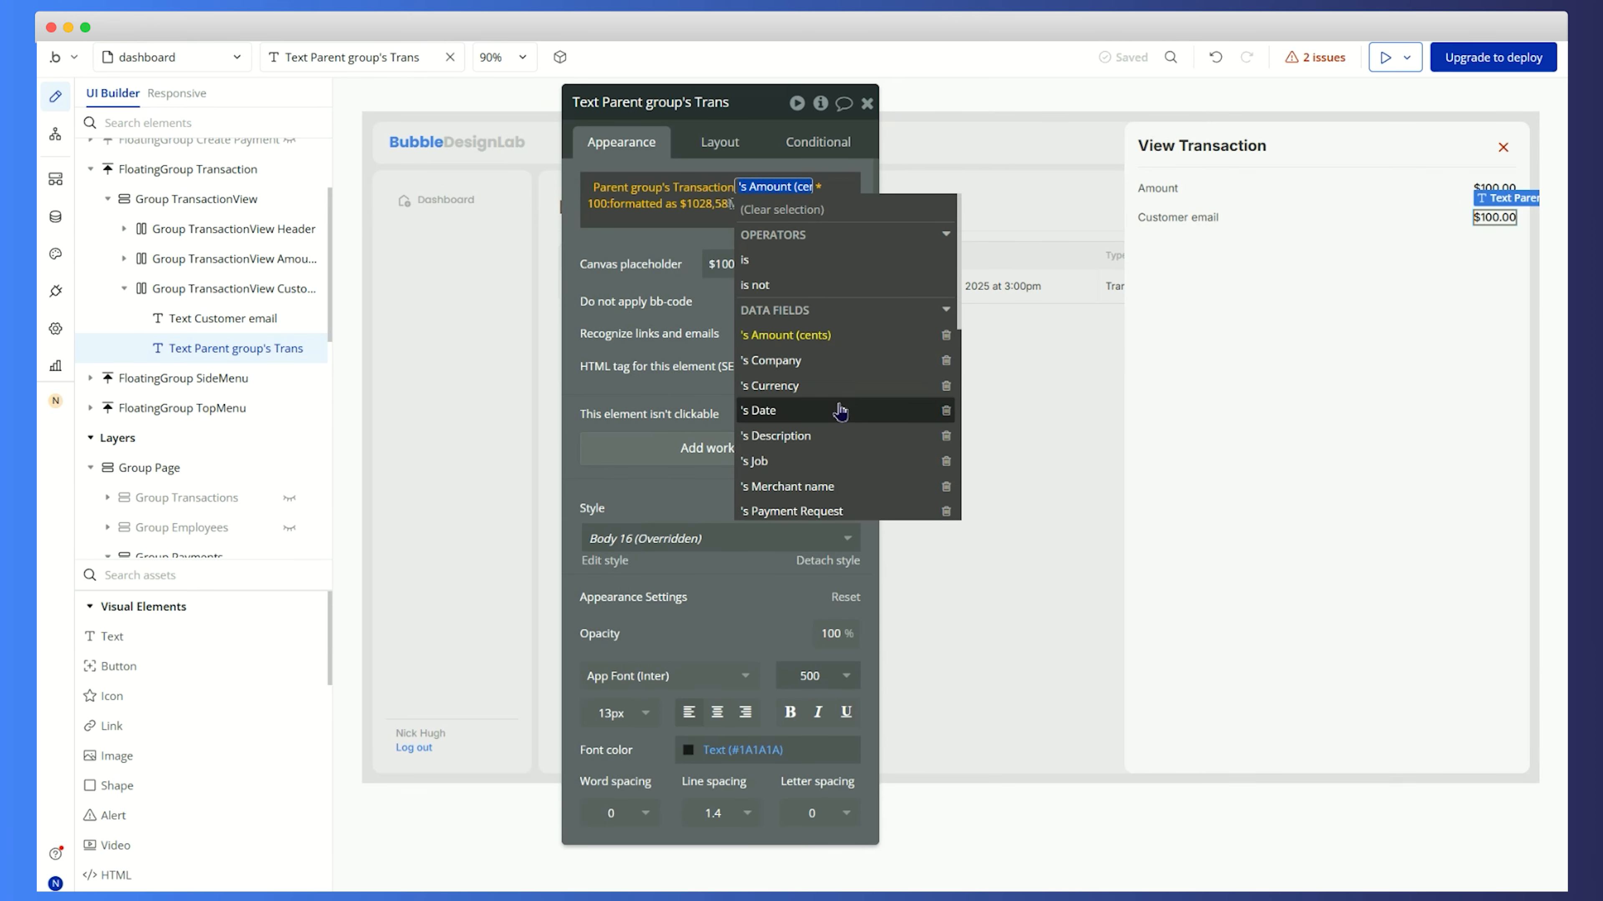
{"action": "scroll", "coordinate": [839, 412], "scroll_direction": "down", "scroll_amount": 2}
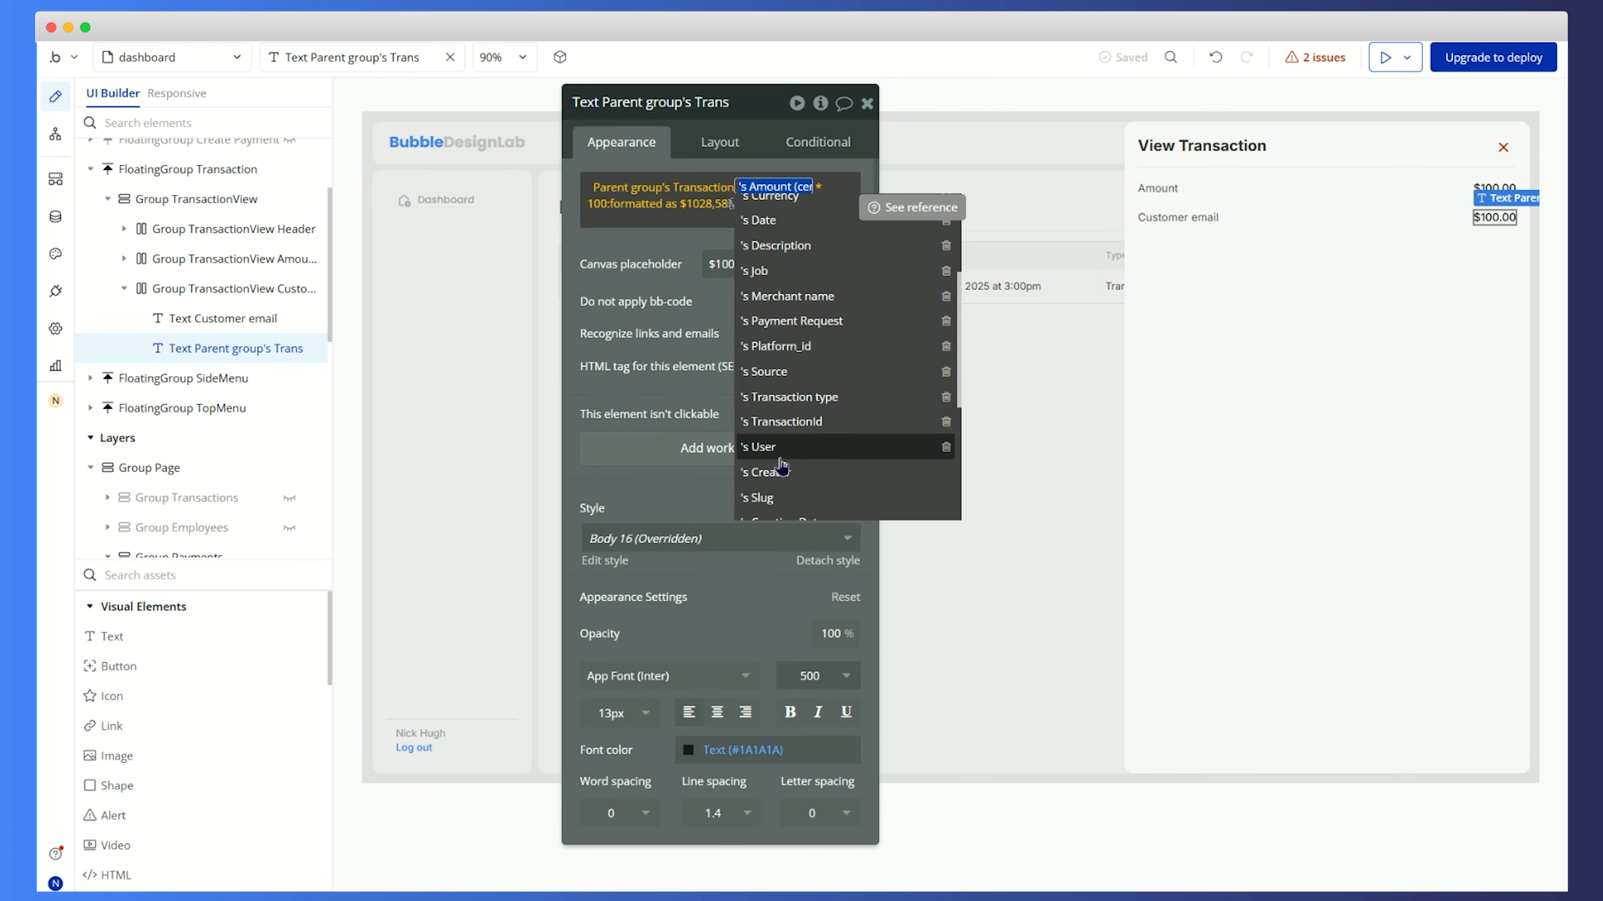
{"action": "left_click", "coordinate": [815, 447]}
{"action": "key", "text": "BackSpace"}
{"action": "type", "text": "first"}
{"action": "key", "text": "Return"}
{"action": "left_click", "coordinate": [710, 252]}
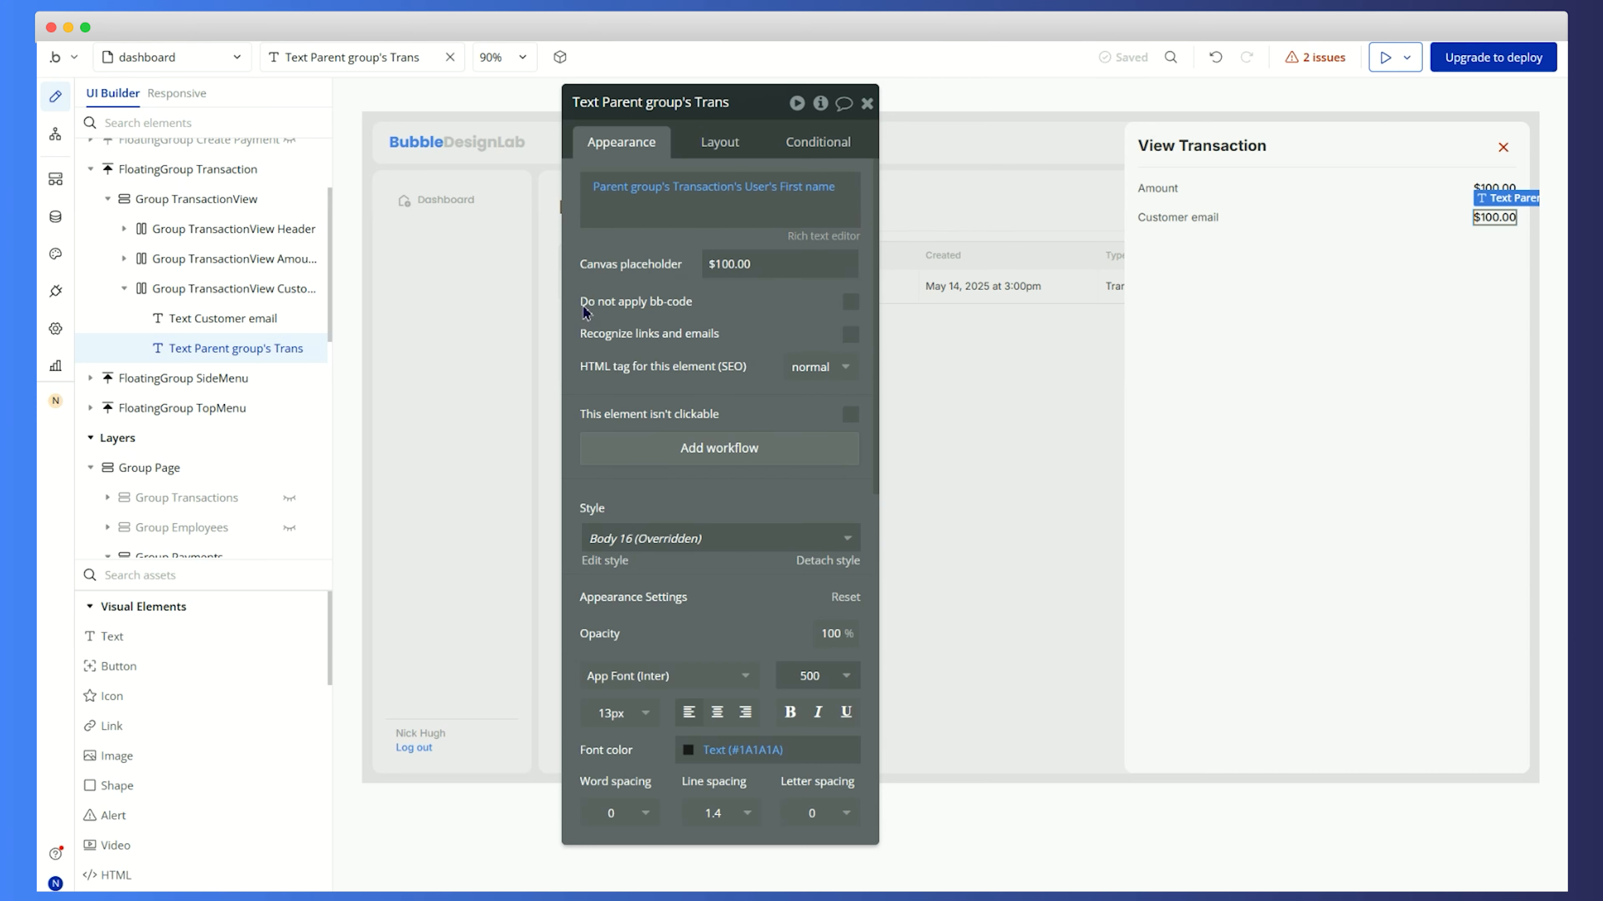
Change the customer row's label to Customer name and enter a sample first name as the value's canvas placeholder
{"action": "left_click", "coordinate": [1192, 220]}
{"action": "triple_click", "coordinate": [654, 188]}
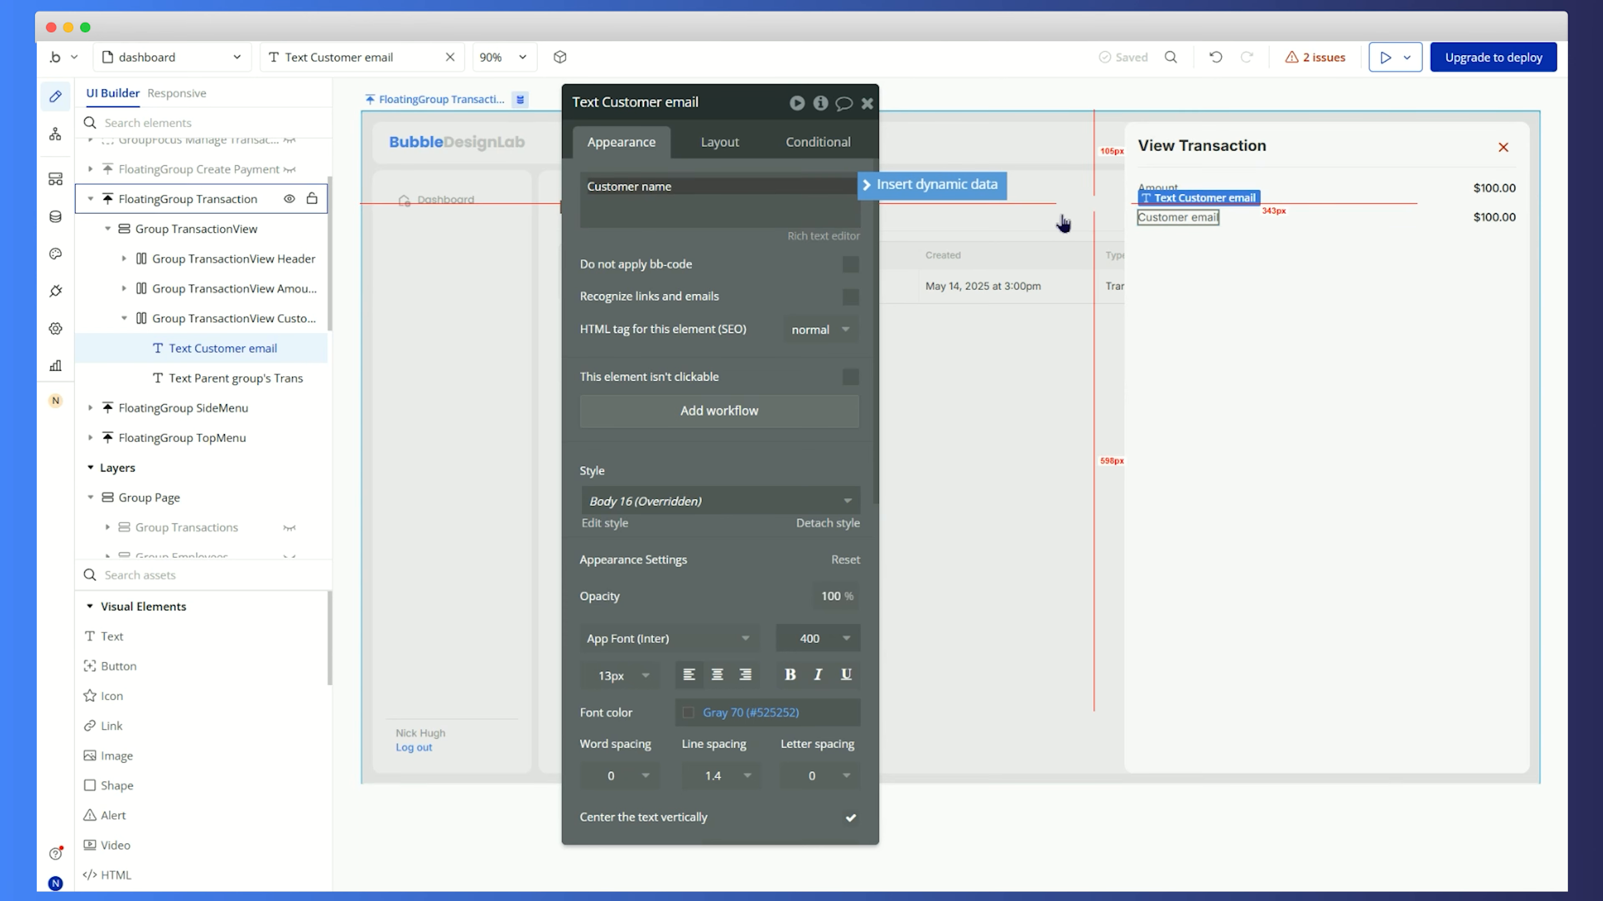
{"action": "left_click", "coordinate": [1494, 217]}
{"action": "double_click", "coordinate": [816, 270]}
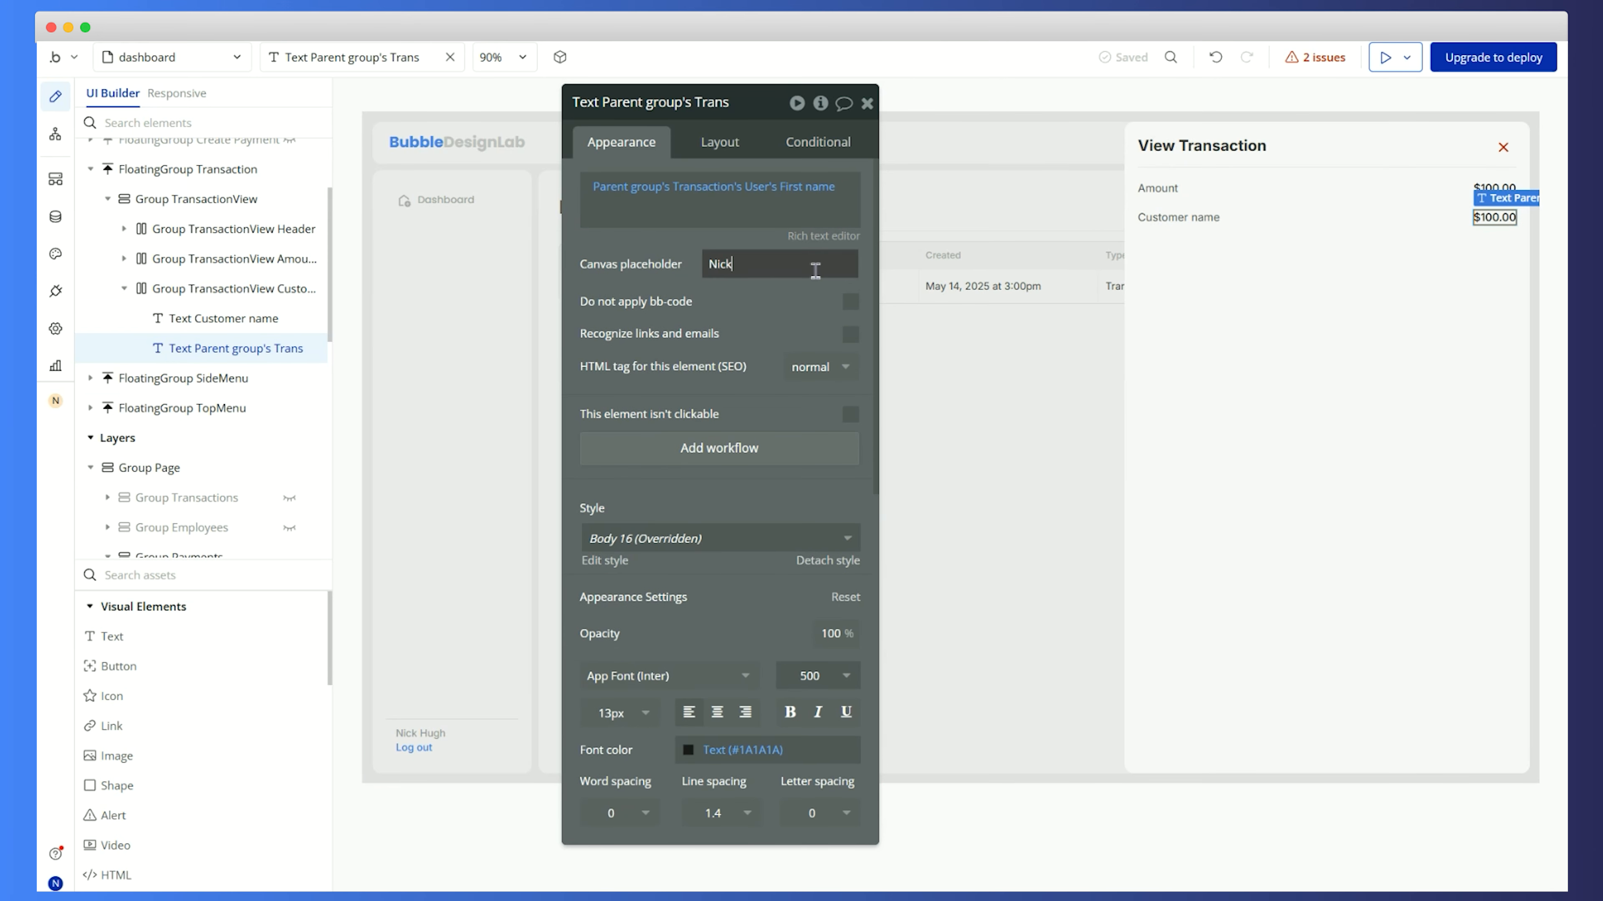
{"action": "left_click", "coordinate": [1192, 408]}
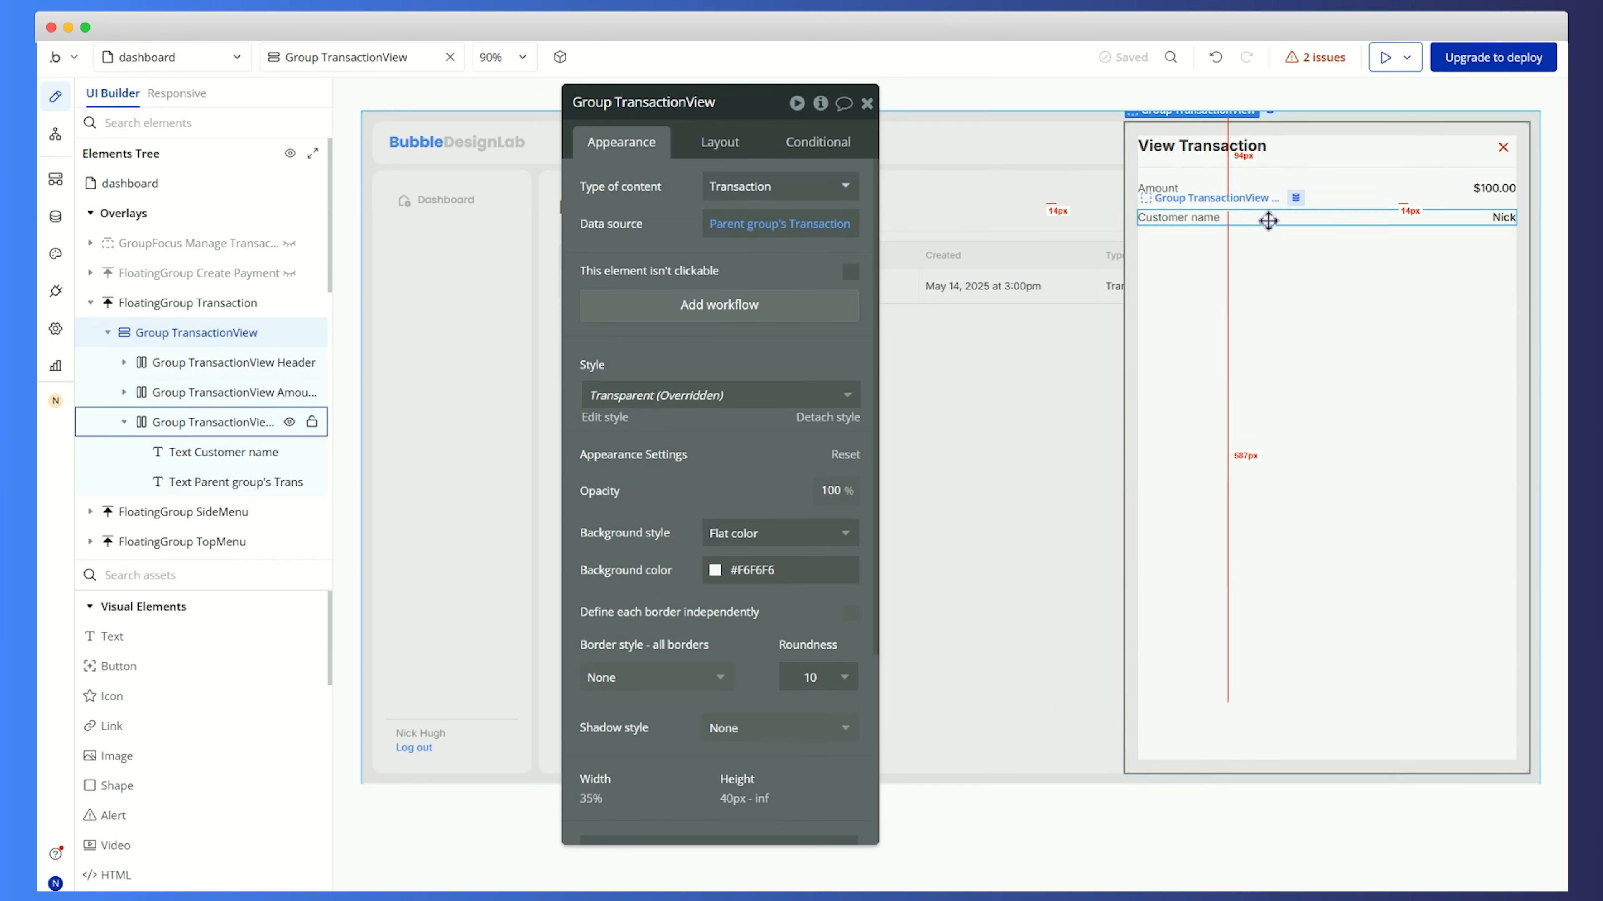
Copy the customer row group and paste the duplicate below it inside Group TransactionView
{"action": "left_click", "coordinate": [1269, 221]}
{"action": "left_click", "coordinate": [124, 348]}
{"action": "right_click", "coordinate": [225, 359]}
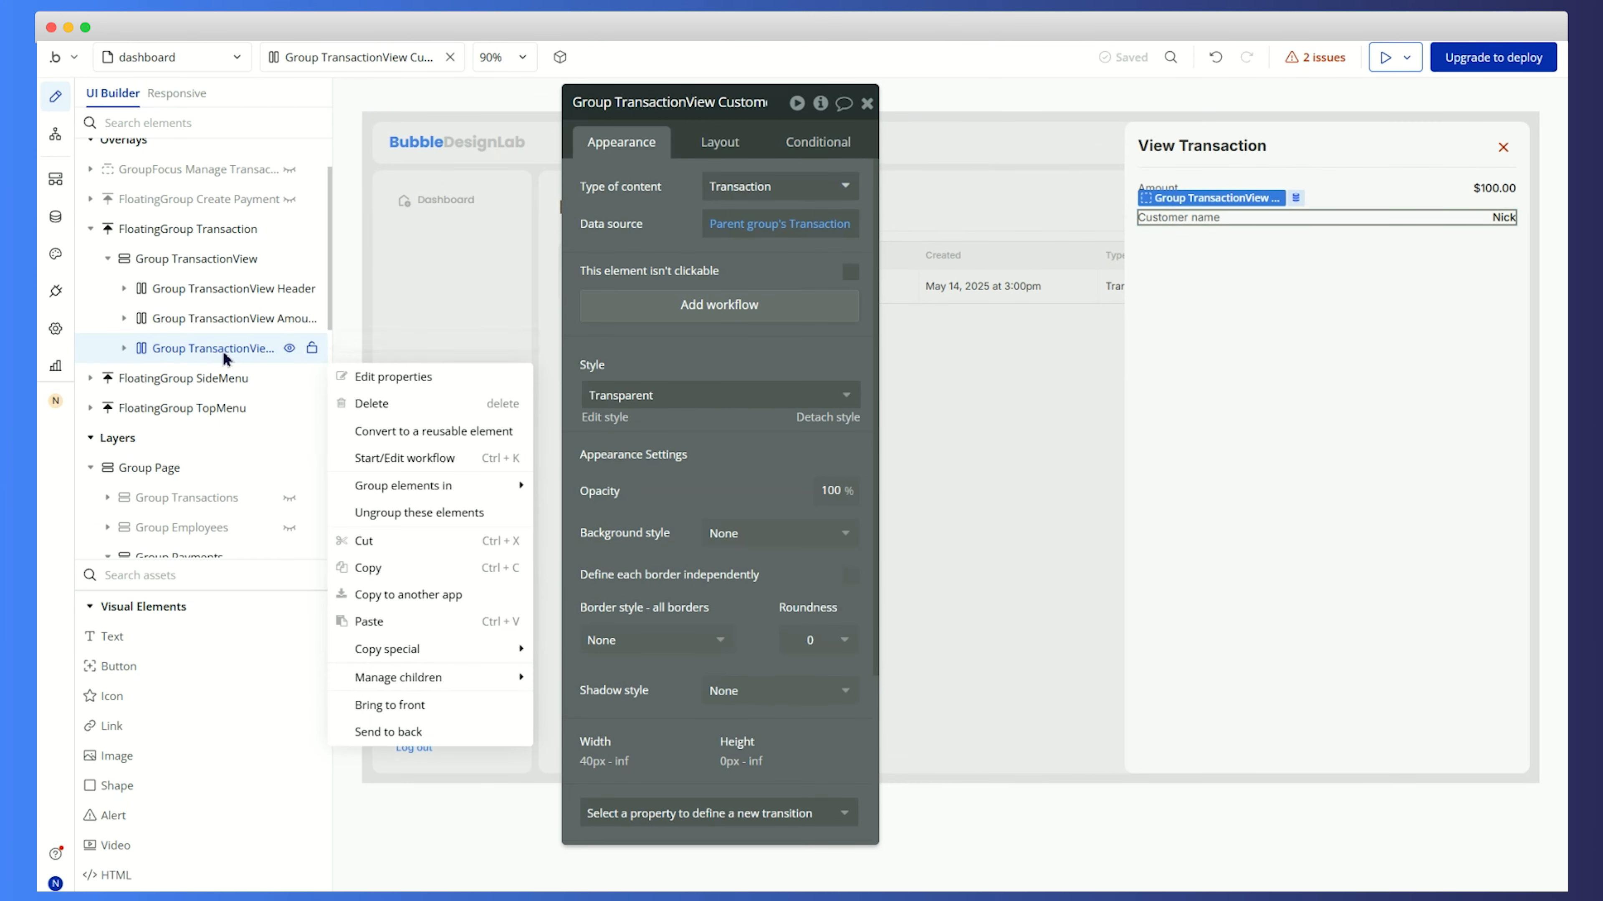
{"action": "left_click", "coordinate": [378, 568]}
{"action": "right_click", "coordinate": [229, 361]}
{"action": "left_click", "coordinate": [369, 621]}
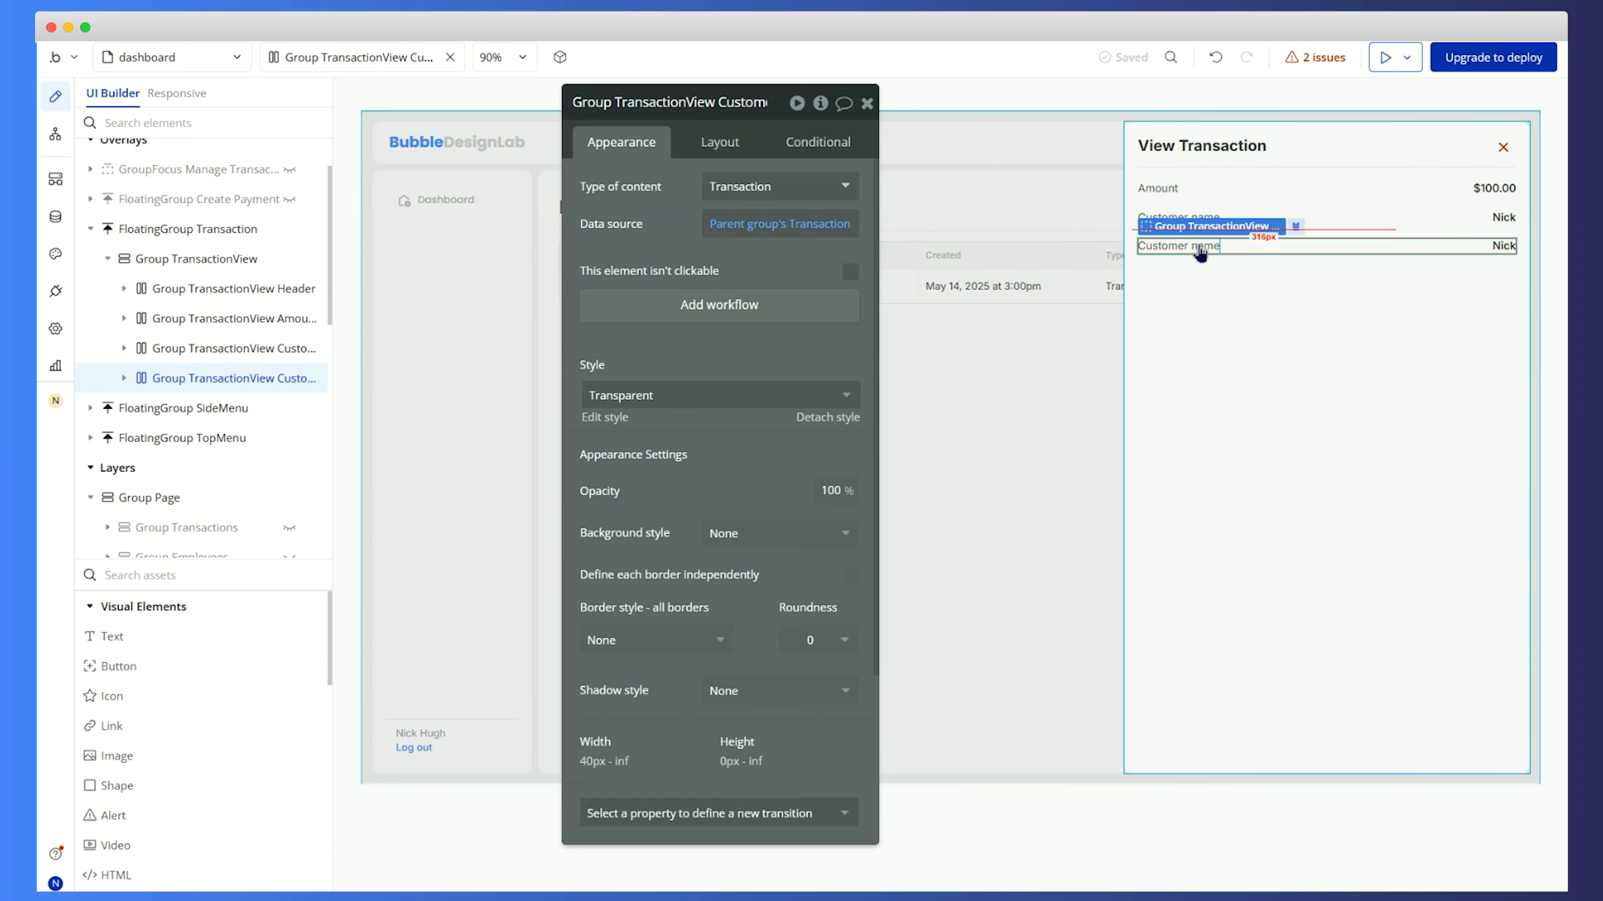
Change the new third row's value expression to Parent group's Transaction's Date, formatted as May 24, 2025
{"action": "left_click", "coordinate": [1201, 252]}
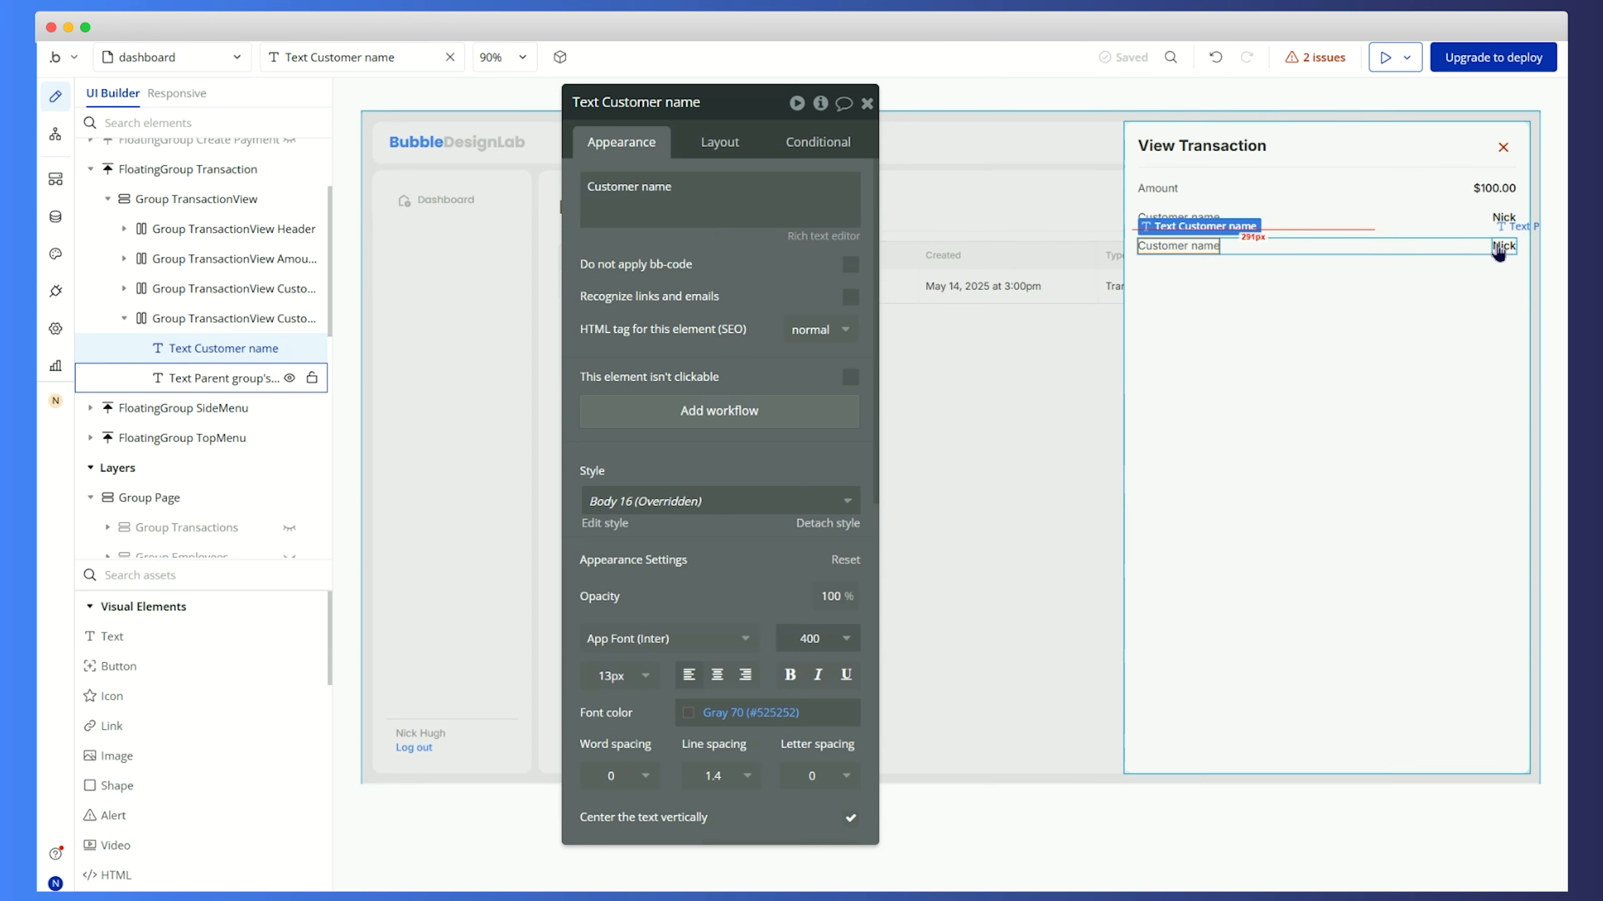
{"action": "left_click", "coordinate": [1502, 246]}
{"action": "left_click", "coordinate": [761, 187]}
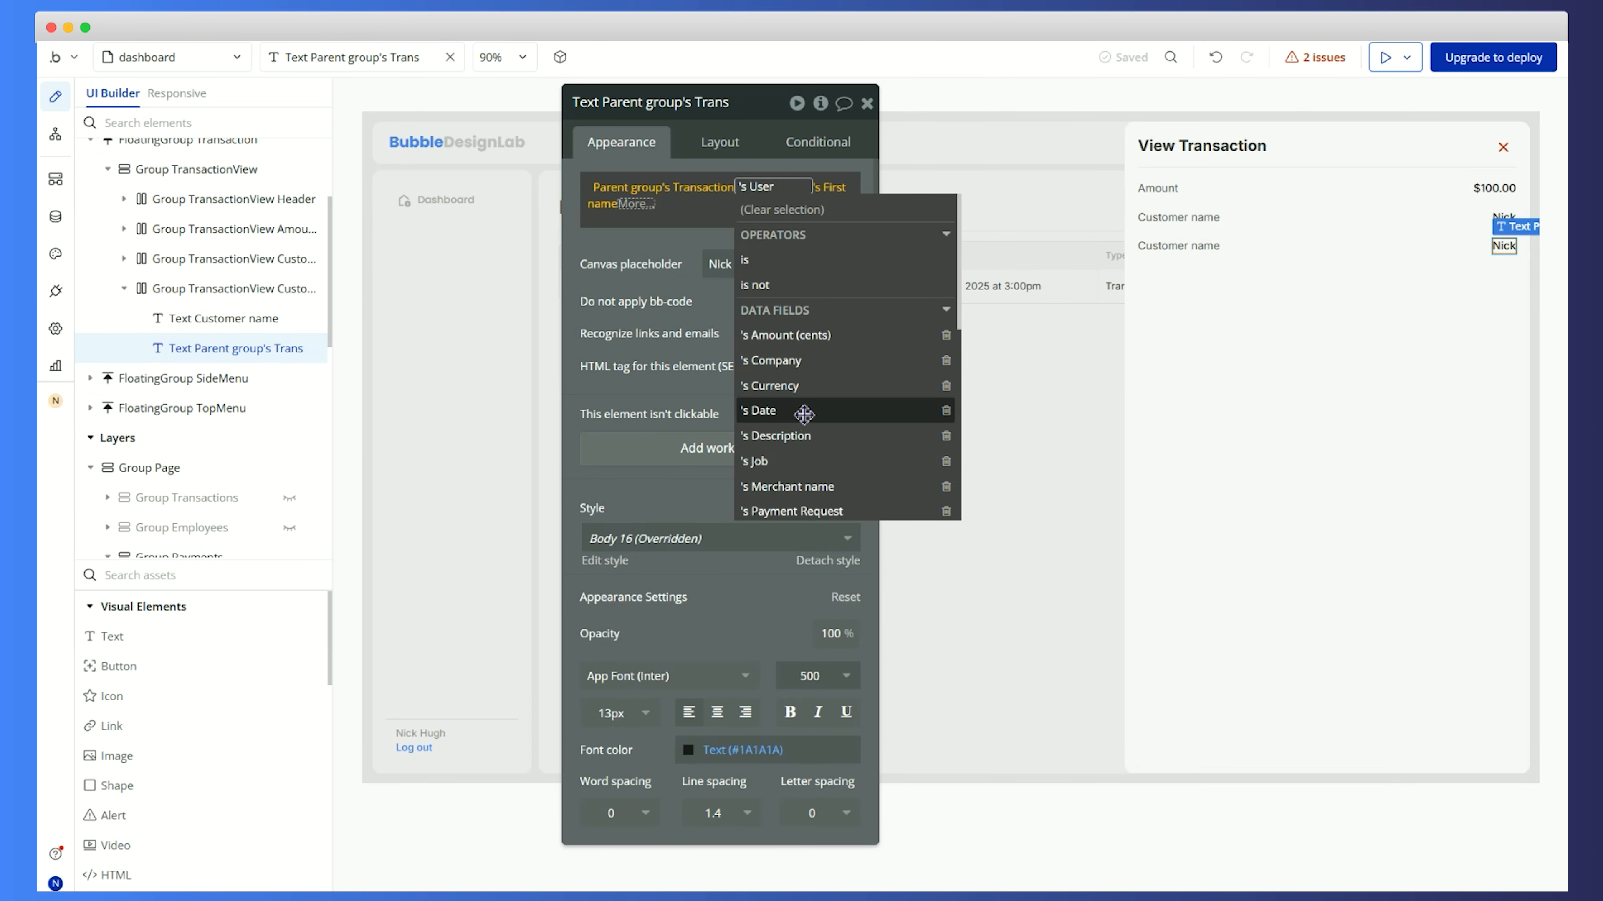
{"action": "left_click", "coordinate": [803, 413]}
{"action": "left_click", "coordinate": [814, 249]}
{"action": "left_click", "coordinate": [814, 187]}
{"action": "left_click", "coordinate": [495, 150]}
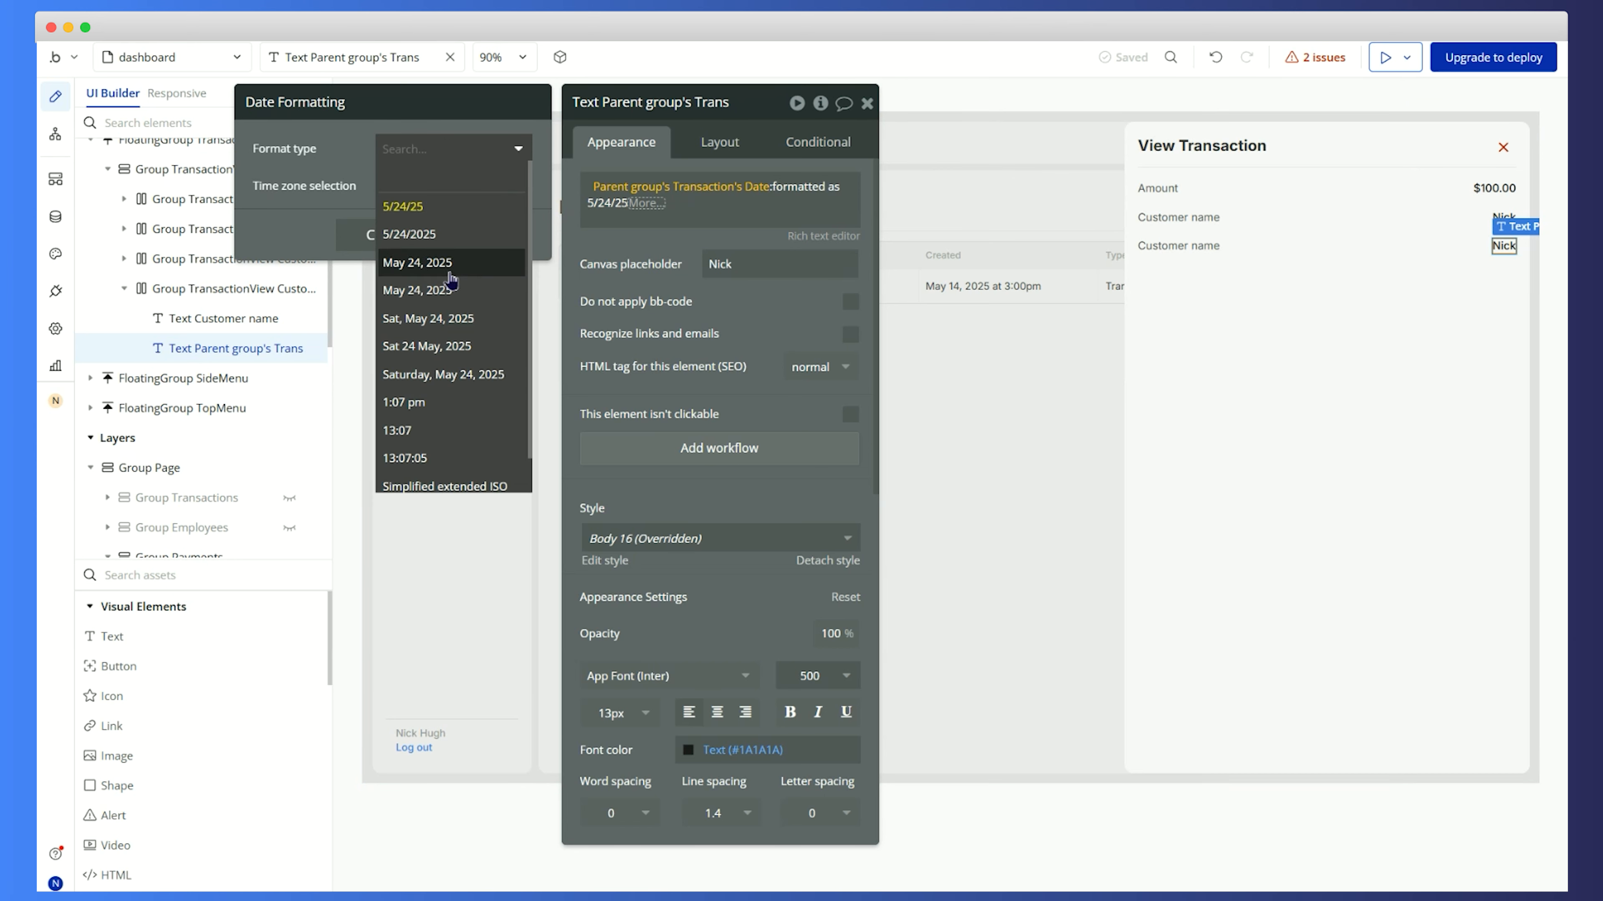
{"action": "left_click", "coordinate": [451, 278]}
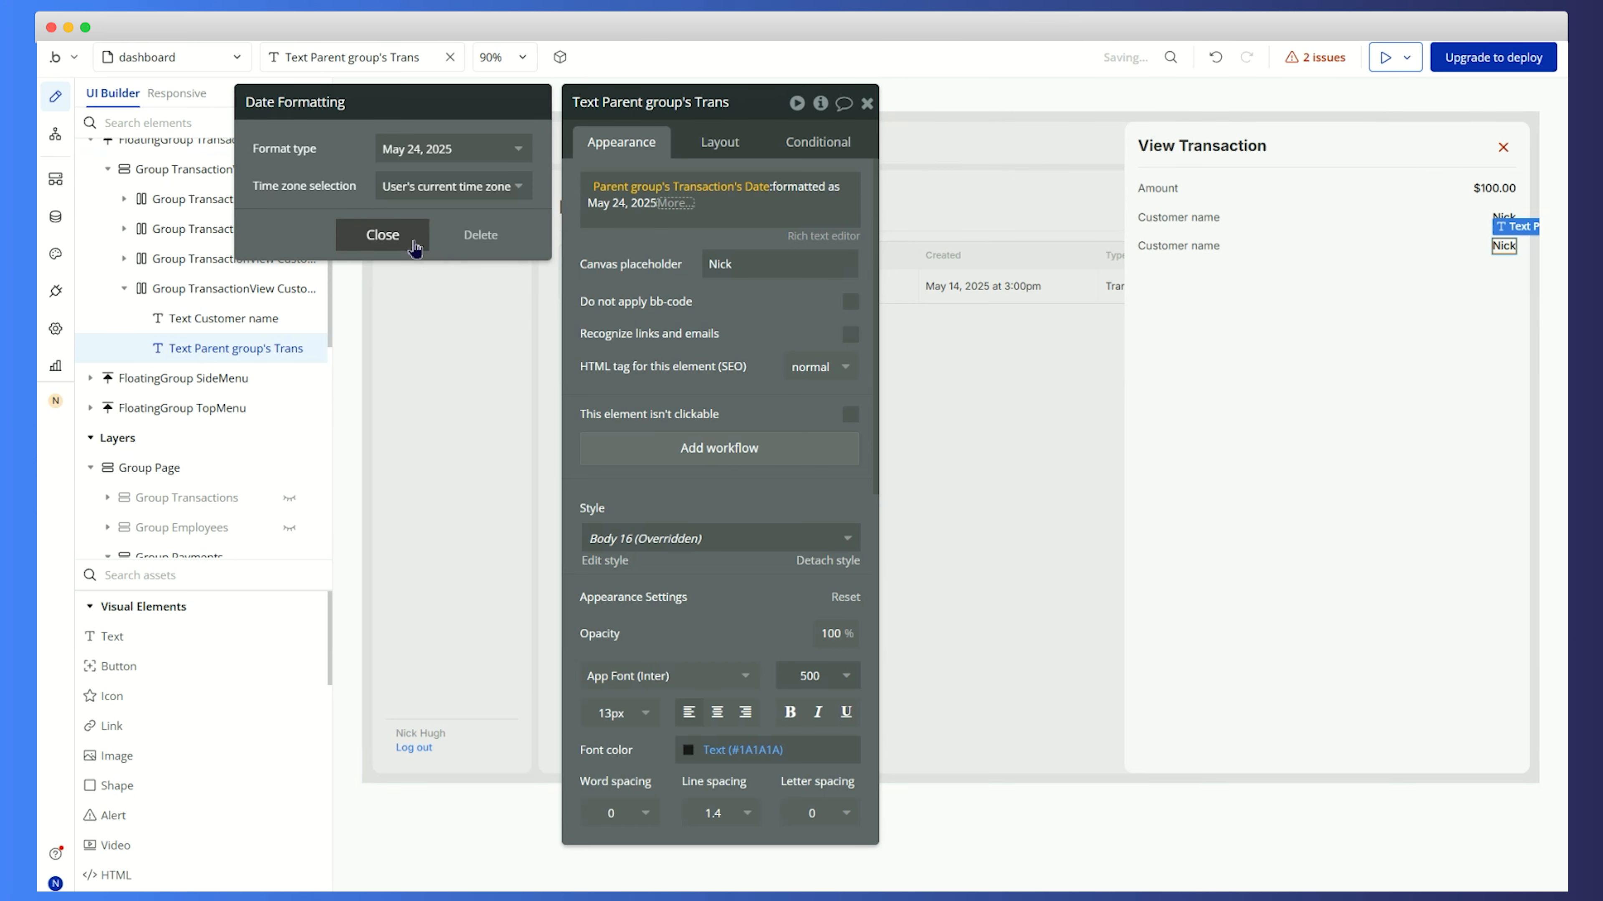
Set the third row value's canvas placeholder to May 24, 2025 and change the row's label to Transaction date
{"action": "left_click", "coordinate": [414, 248]}
{"action": "left_click", "coordinate": [751, 263]}
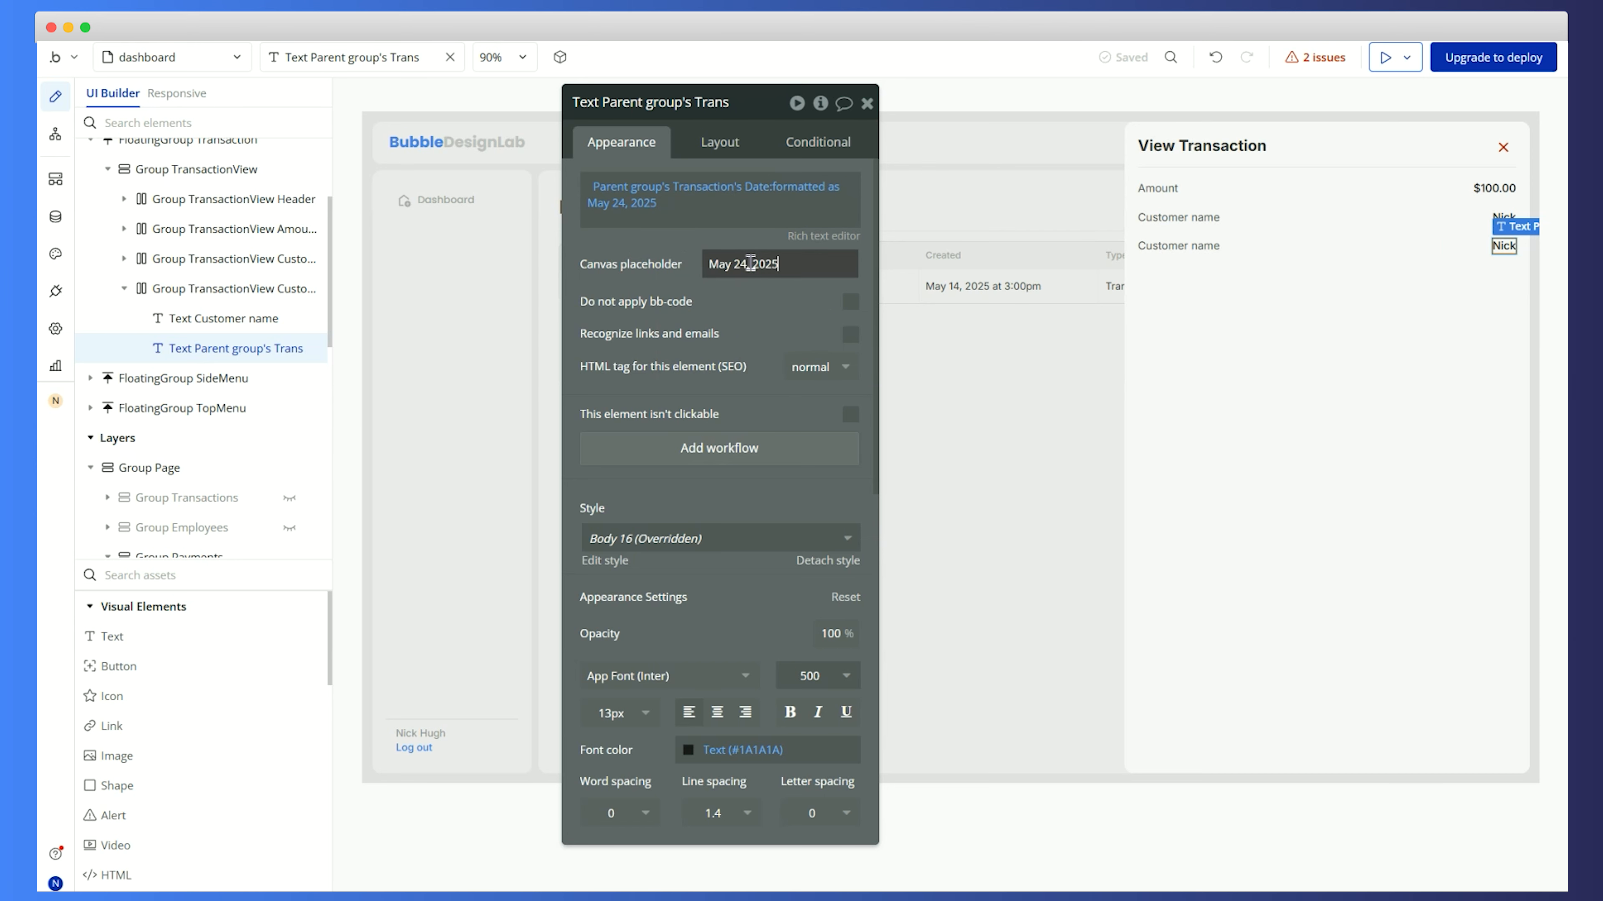
{"action": "left_click", "coordinate": [1209, 247]}
{"action": "left_click", "coordinate": [711, 213]}
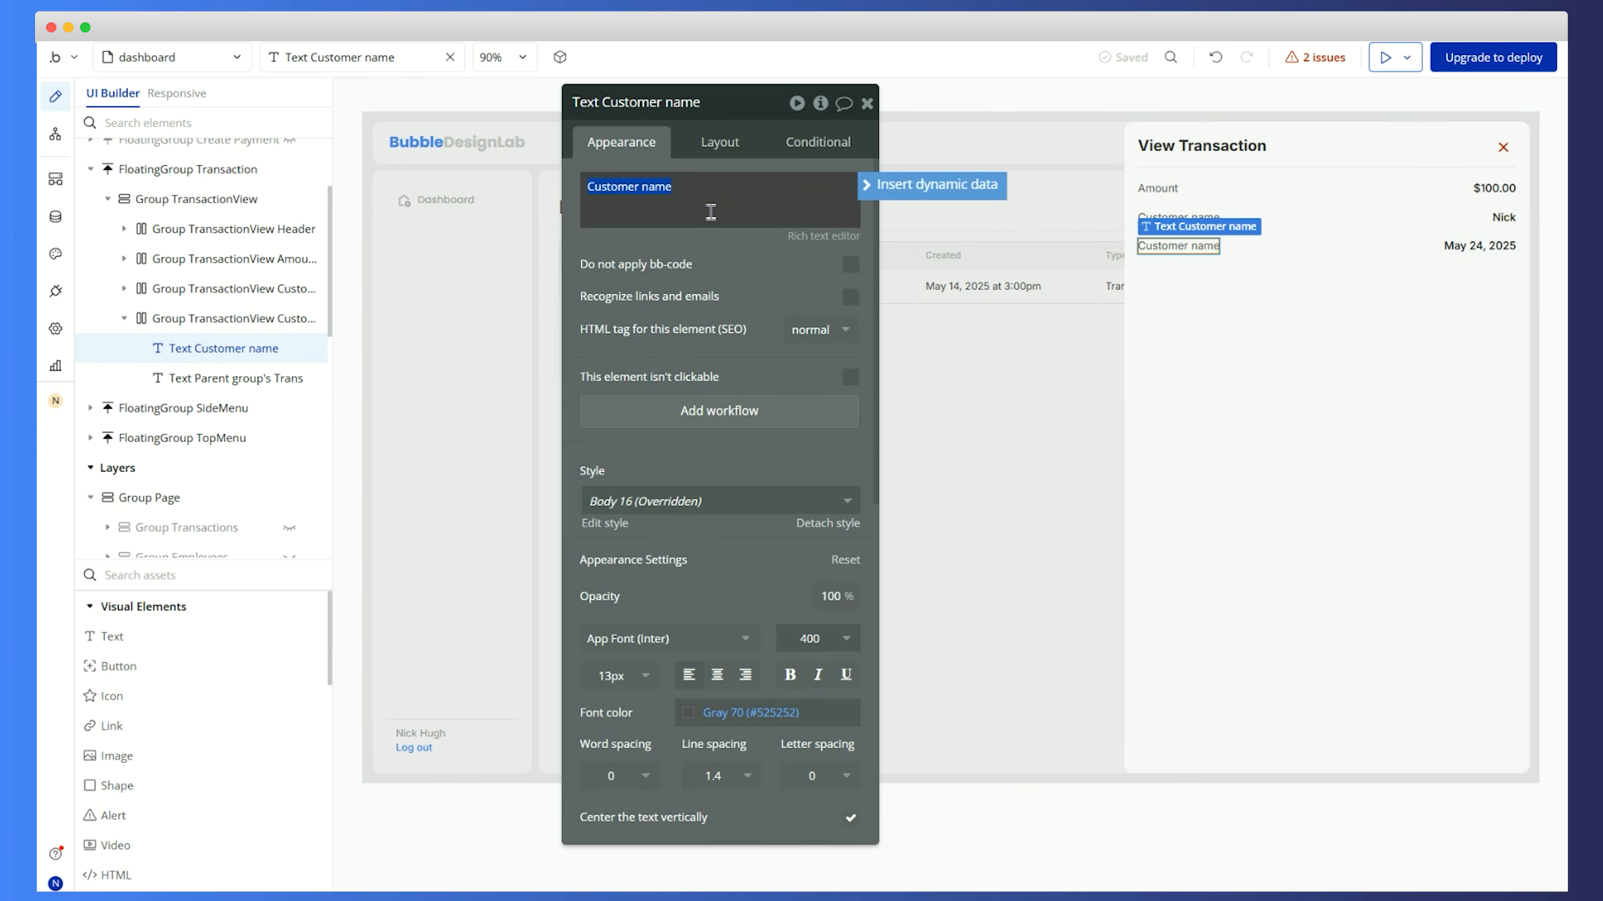
{"action": "type", "text": "Transaction date"}
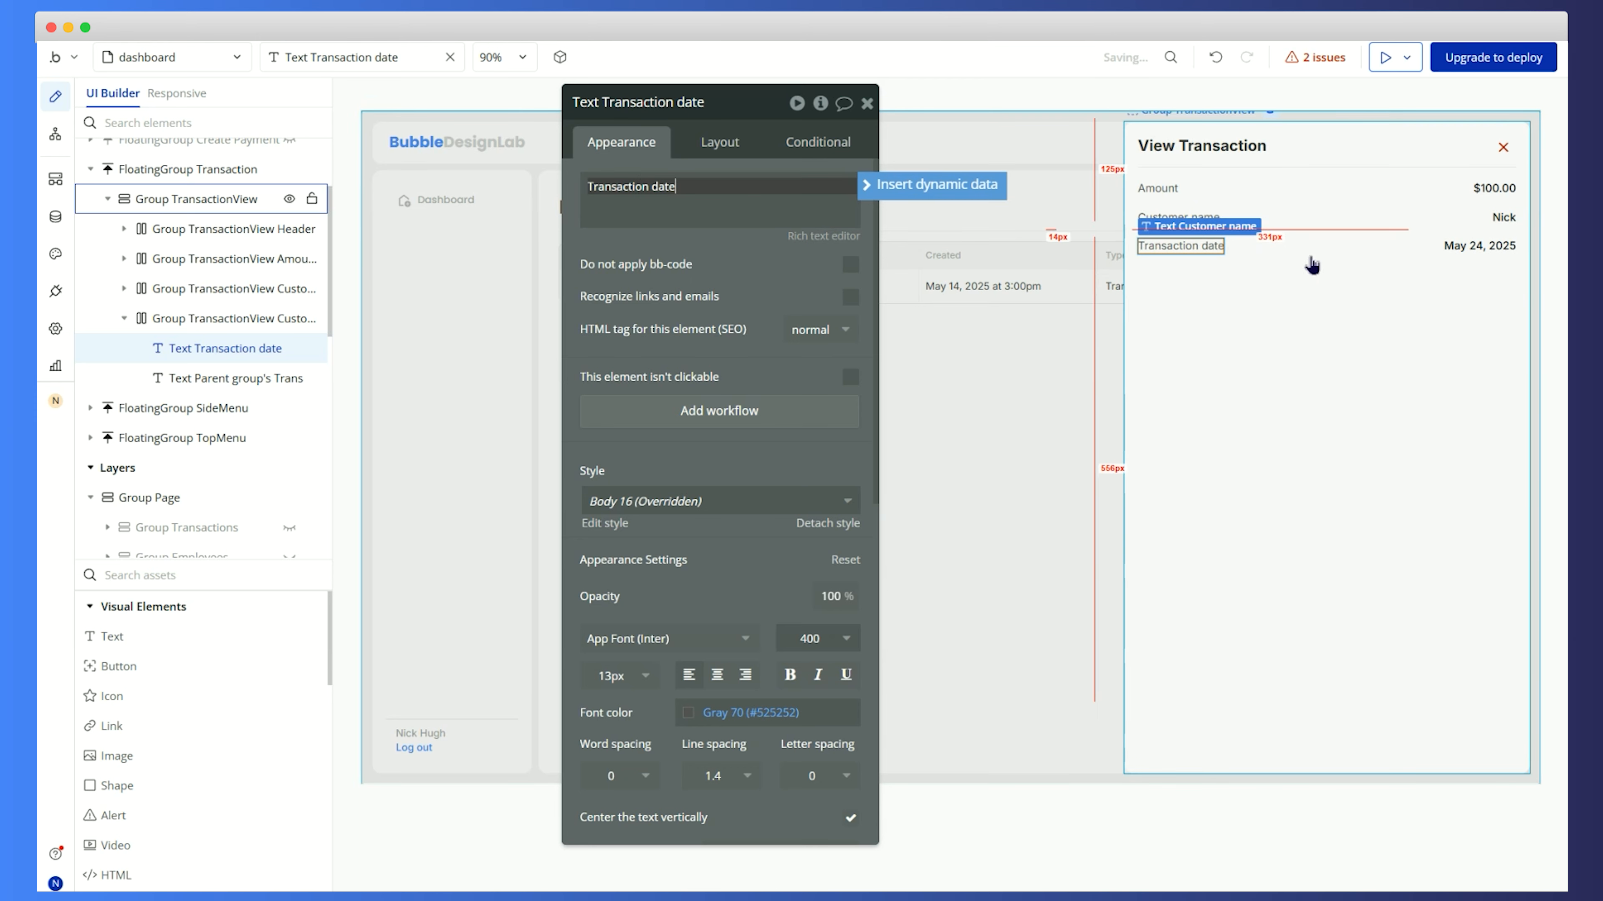
Rename the transaction date row's group as Group TransactionView Date
{"action": "left_click", "coordinate": [1313, 252]}
{"action": "left_click", "coordinate": [123, 348]}
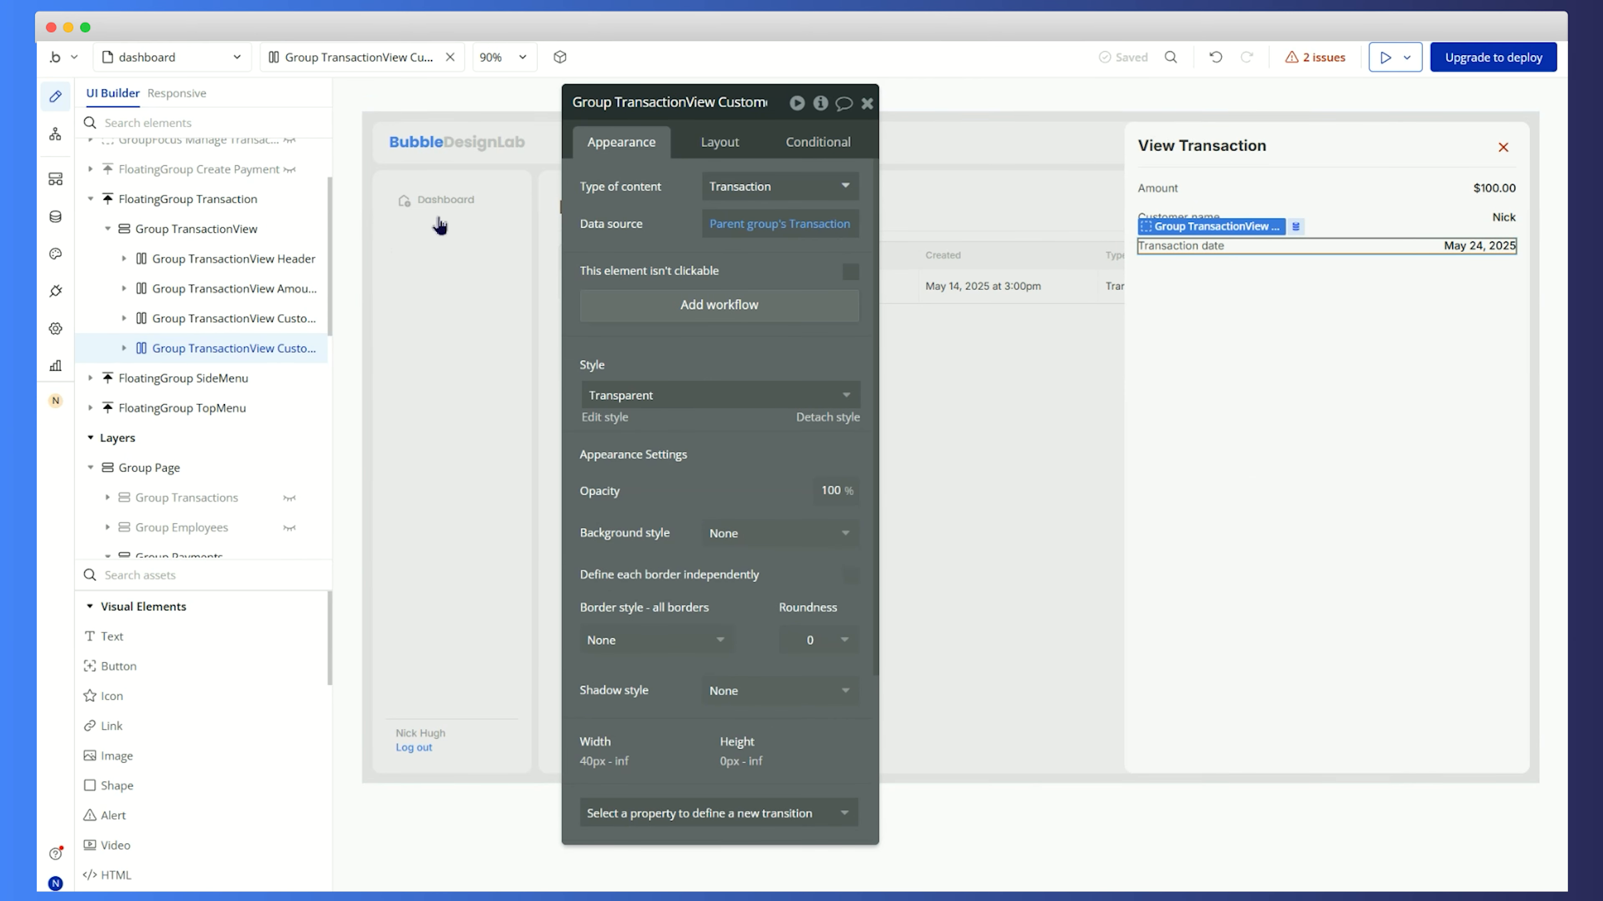
{"action": "left_click", "coordinate": [741, 107]}
{"action": "double_click", "coordinate": [741, 107]}
{"action": "type", "text": "Date"}
{"action": "key", "text": "Tab"}
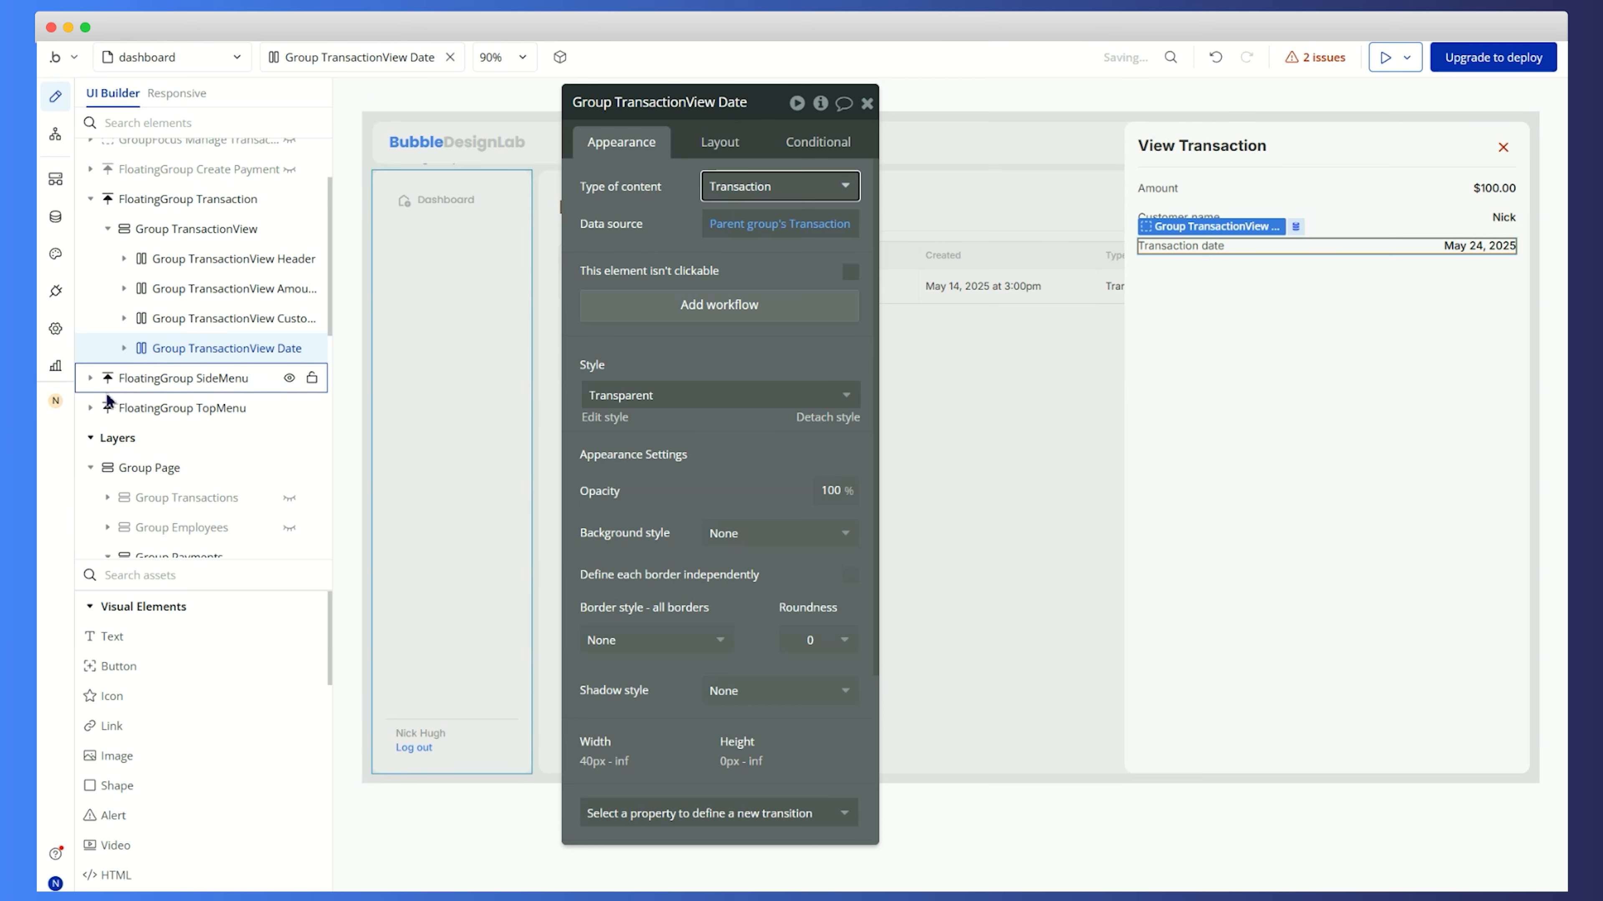
Copy Group TransactionView Date and paste the duplicate below it as a fourth row
{"action": "right_click", "coordinate": [252, 352]}
{"action": "left_click", "coordinate": [371, 566]}
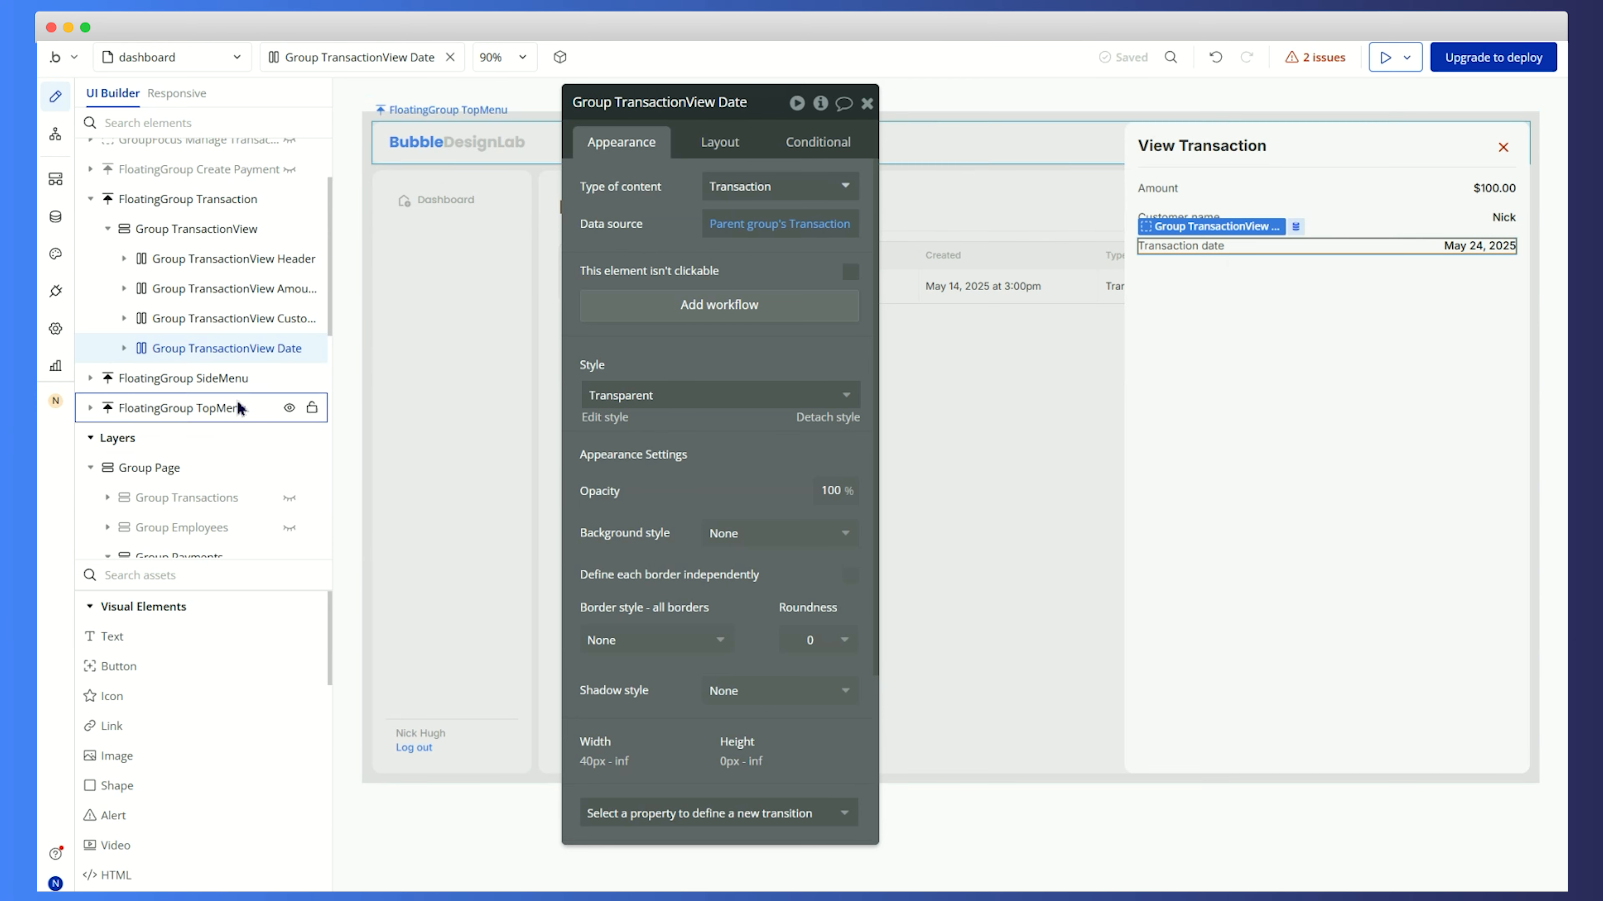
{"action": "right_click", "coordinate": [237, 351]}
{"action": "left_click", "coordinate": [377, 622]}
{"action": "left_click", "coordinate": [757, 107]}
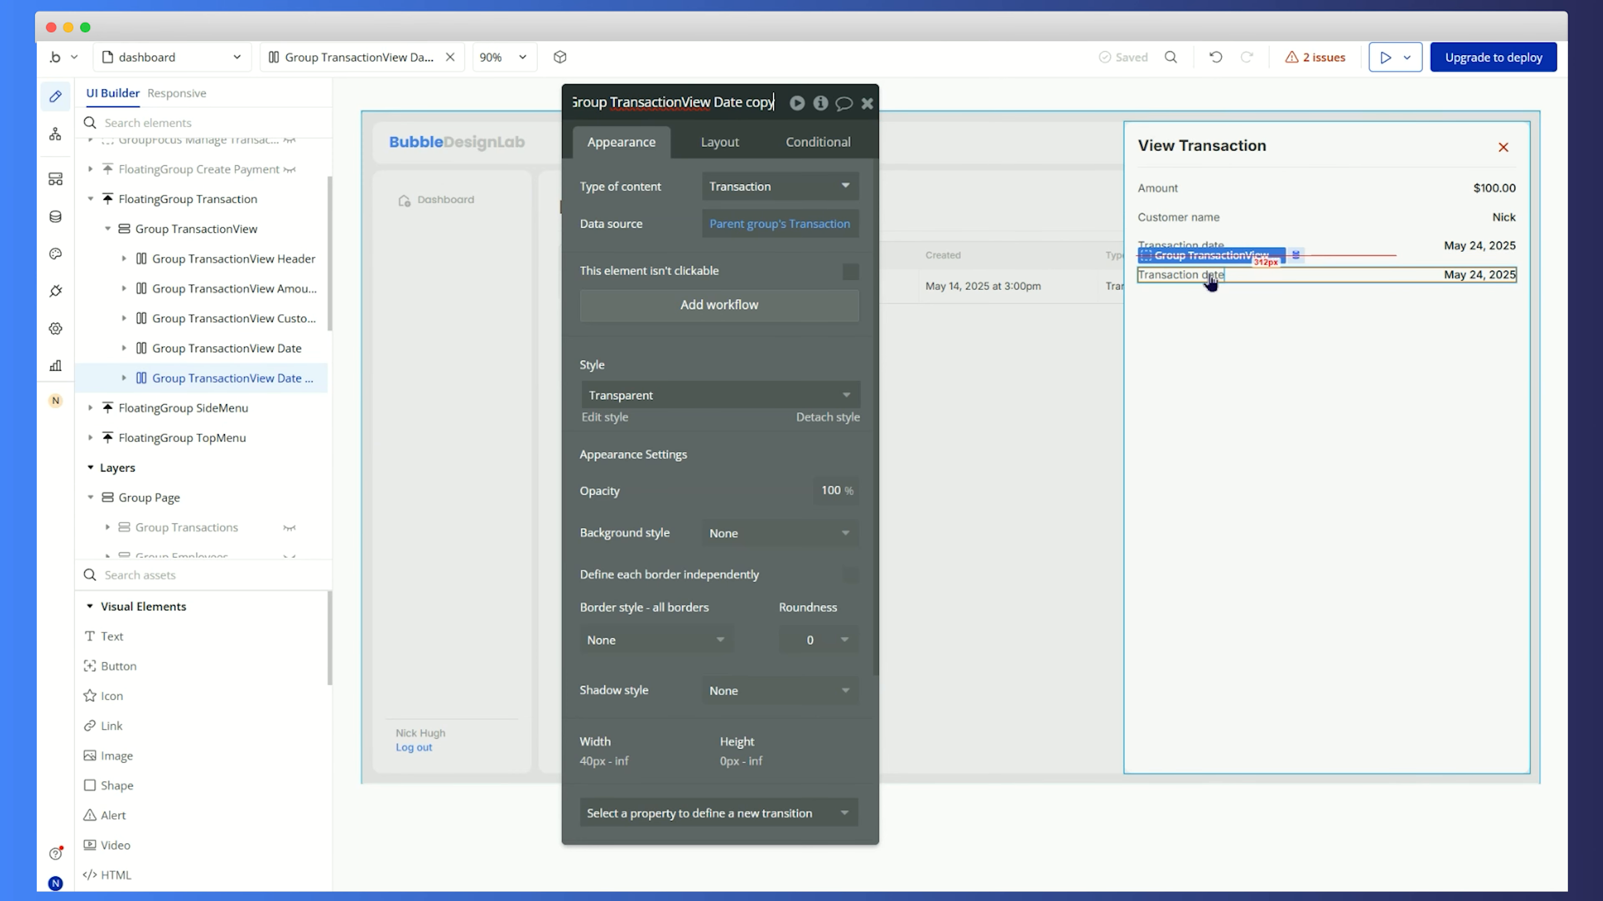
Change the fourth row's label to Merchant
{"action": "left_click", "coordinate": [1198, 276]}
{"action": "triple_click", "coordinate": [764, 212]}
{"action": "type", "text": "Merchan"}
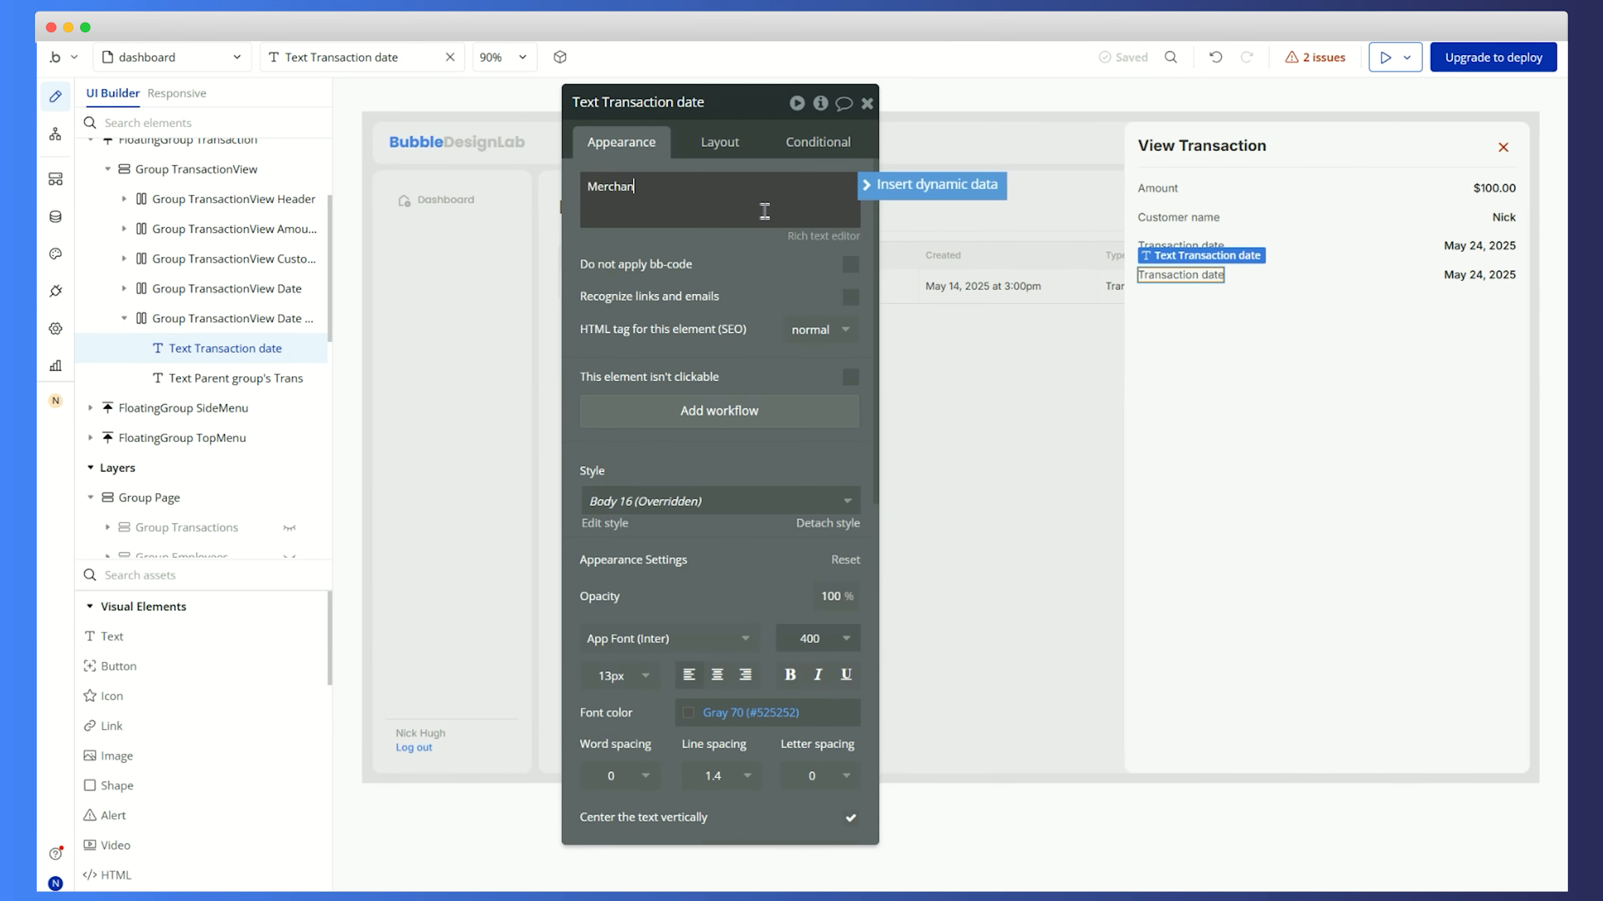
Change the merchant row's value expression to Parent group's Transaction's Merchant name and remove the date formatting
{"action": "left_click", "coordinate": [1477, 276]}
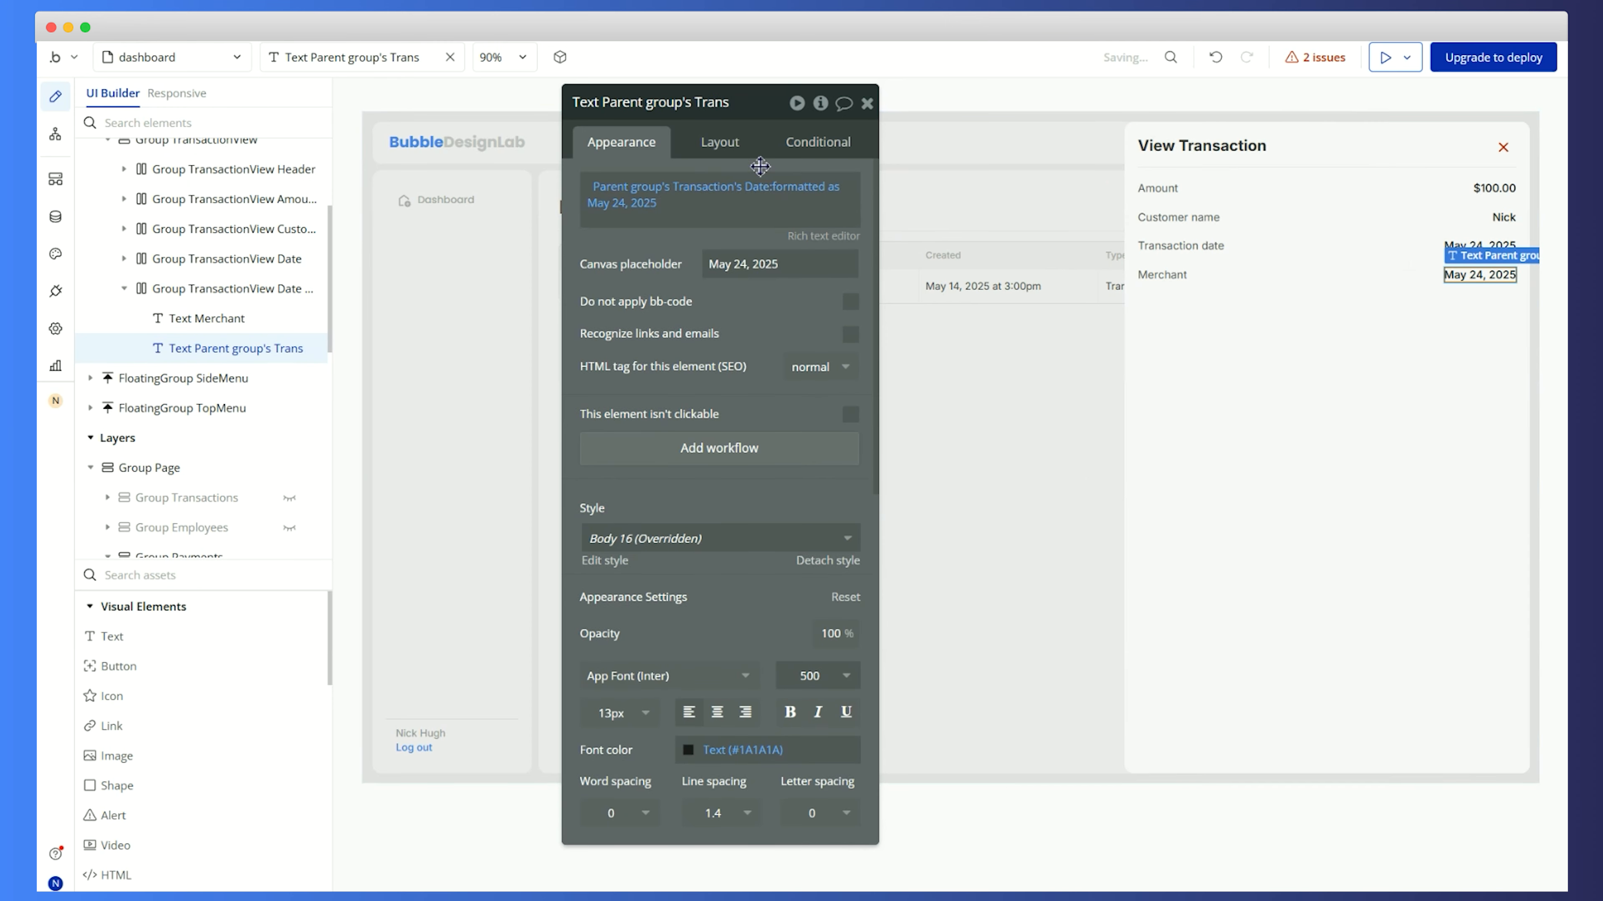
{"action": "left_click", "coordinate": [763, 188]}
{"action": "type", "text": "mer"}
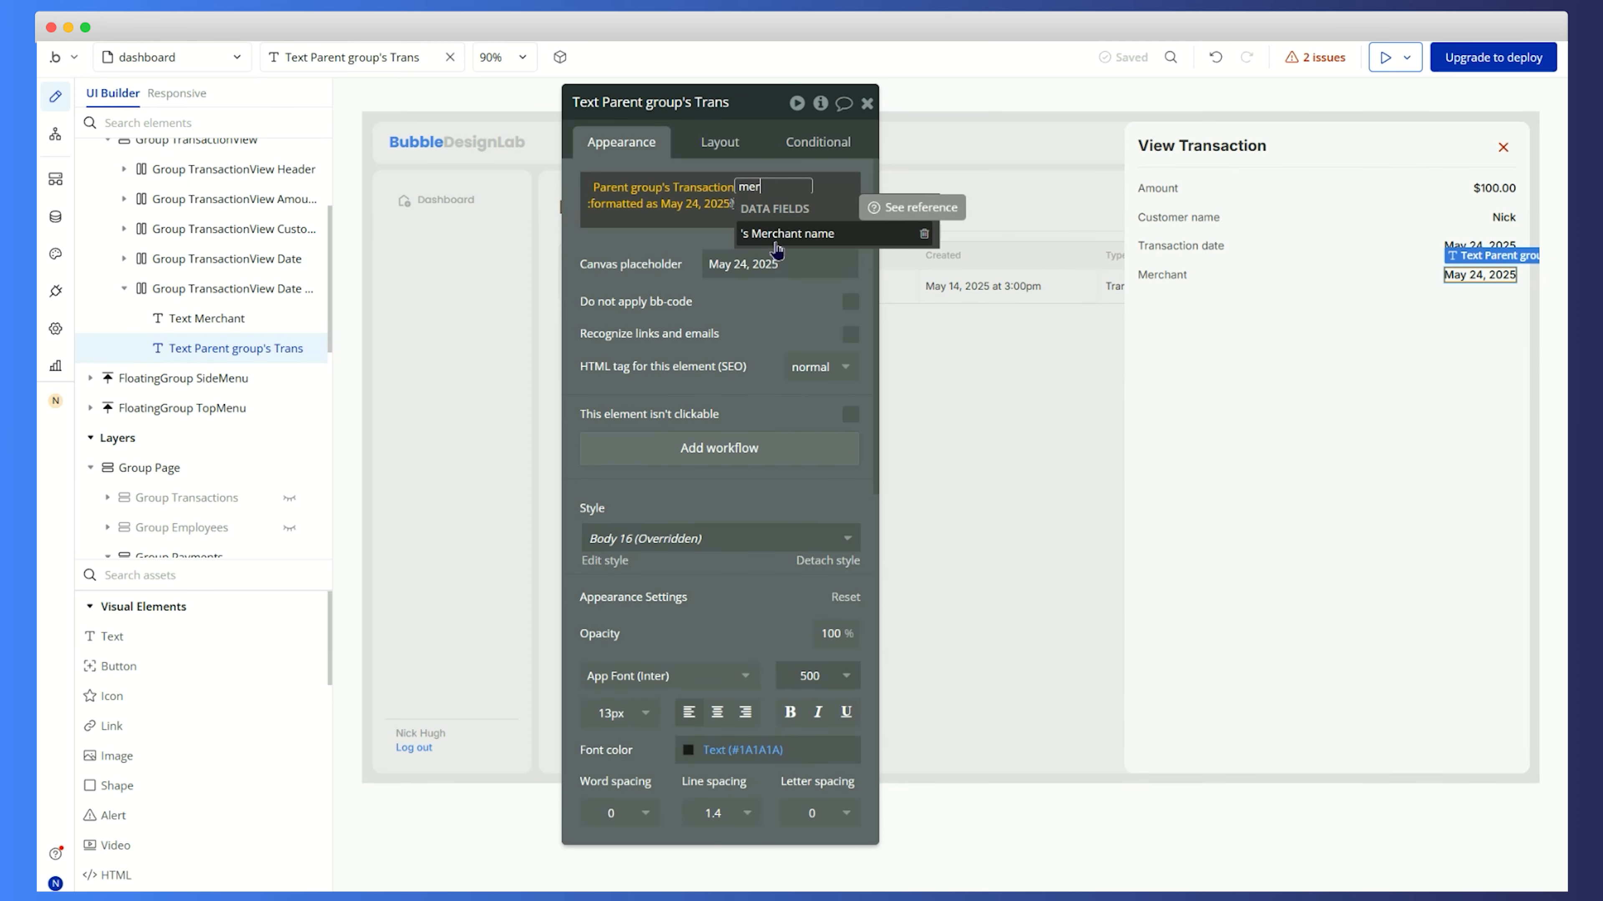
{"action": "left_click", "coordinate": [773, 237]}
{"action": "left_click", "coordinate": [748, 252]}
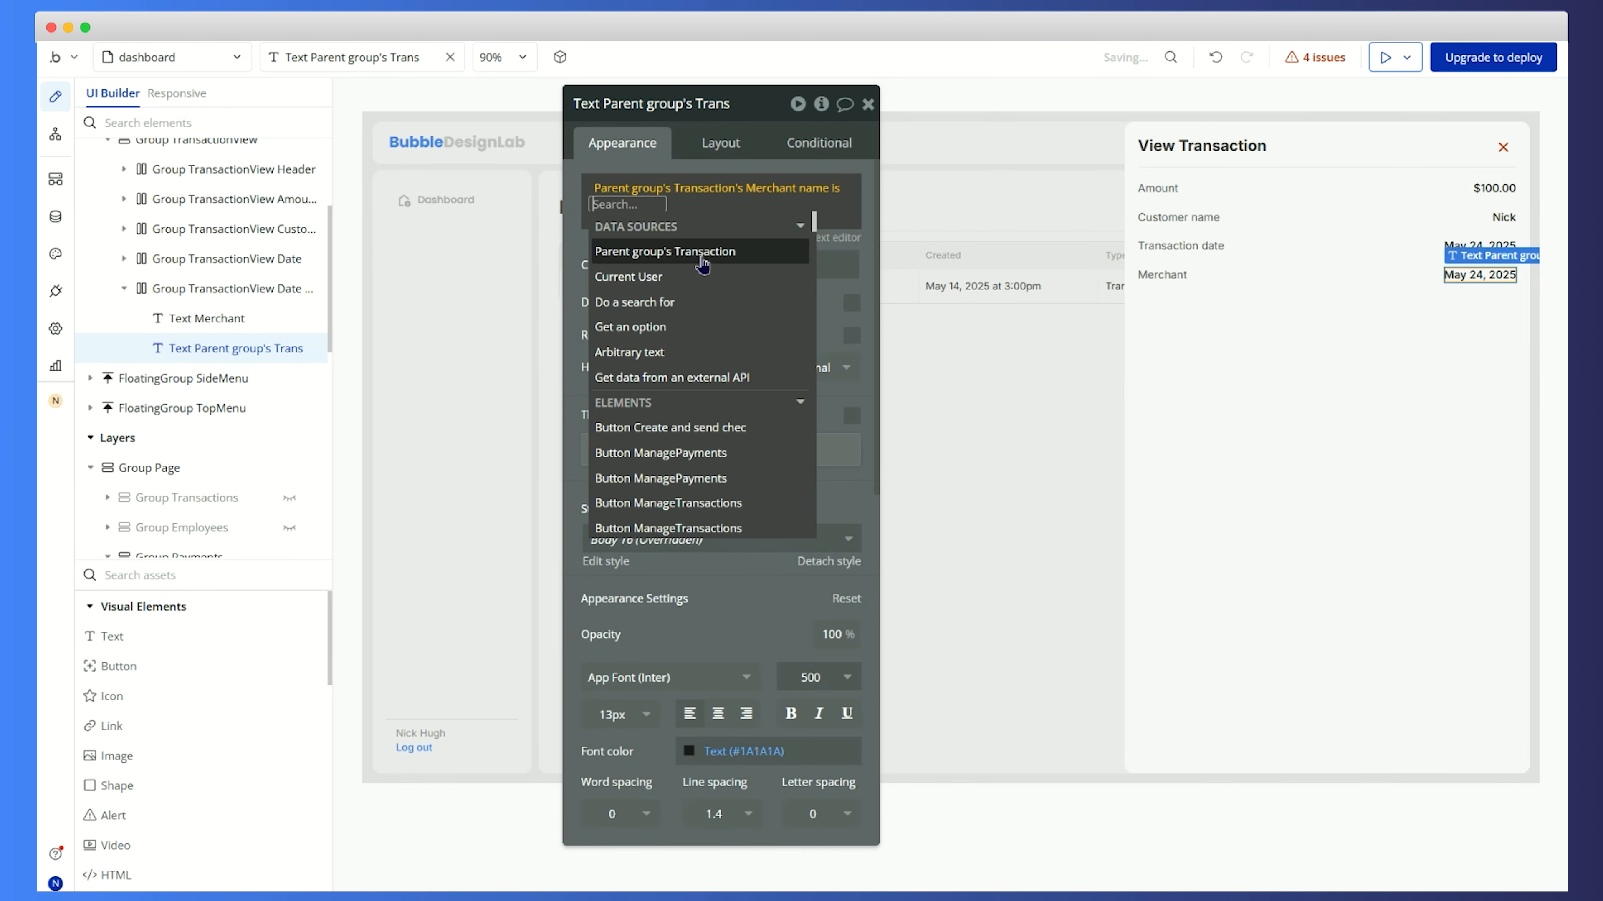
{"action": "key", "text": "BackSpace"}
{"action": "key", "text": "BackSpace"}
{"action": "left_click", "coordinate": [692, 258]}
Set the merchant value's canvas placeholder to Bubble Design Lab
{"action": "left_click", "coordinate": [717, 260]}
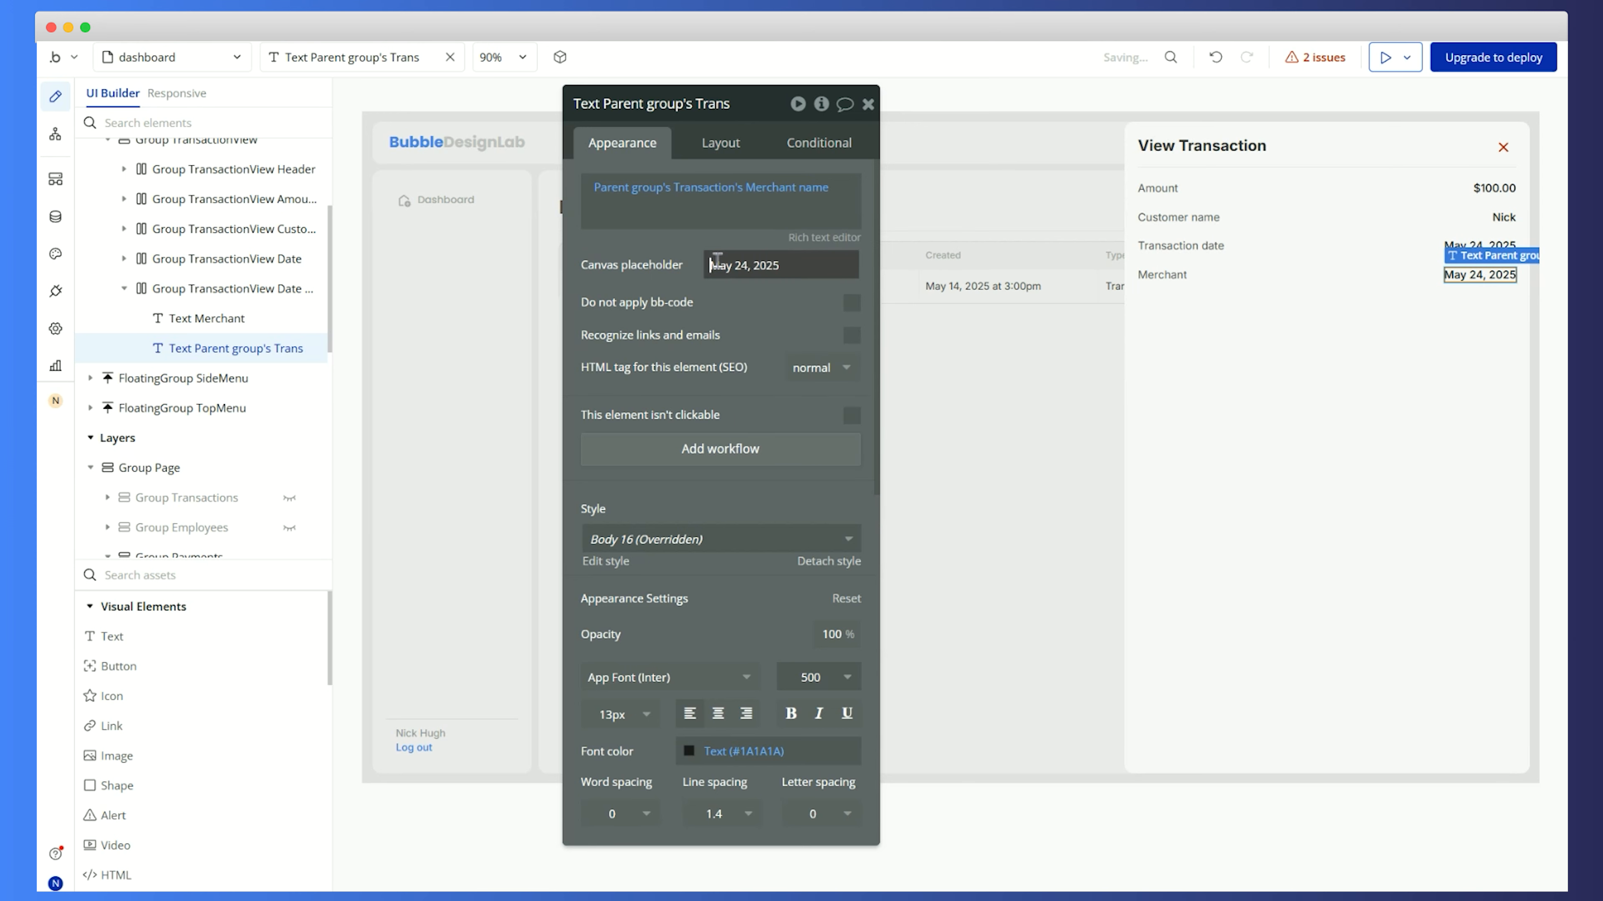
{"action": "type", "text": "E"}
{"action": "type", "text": "u"}
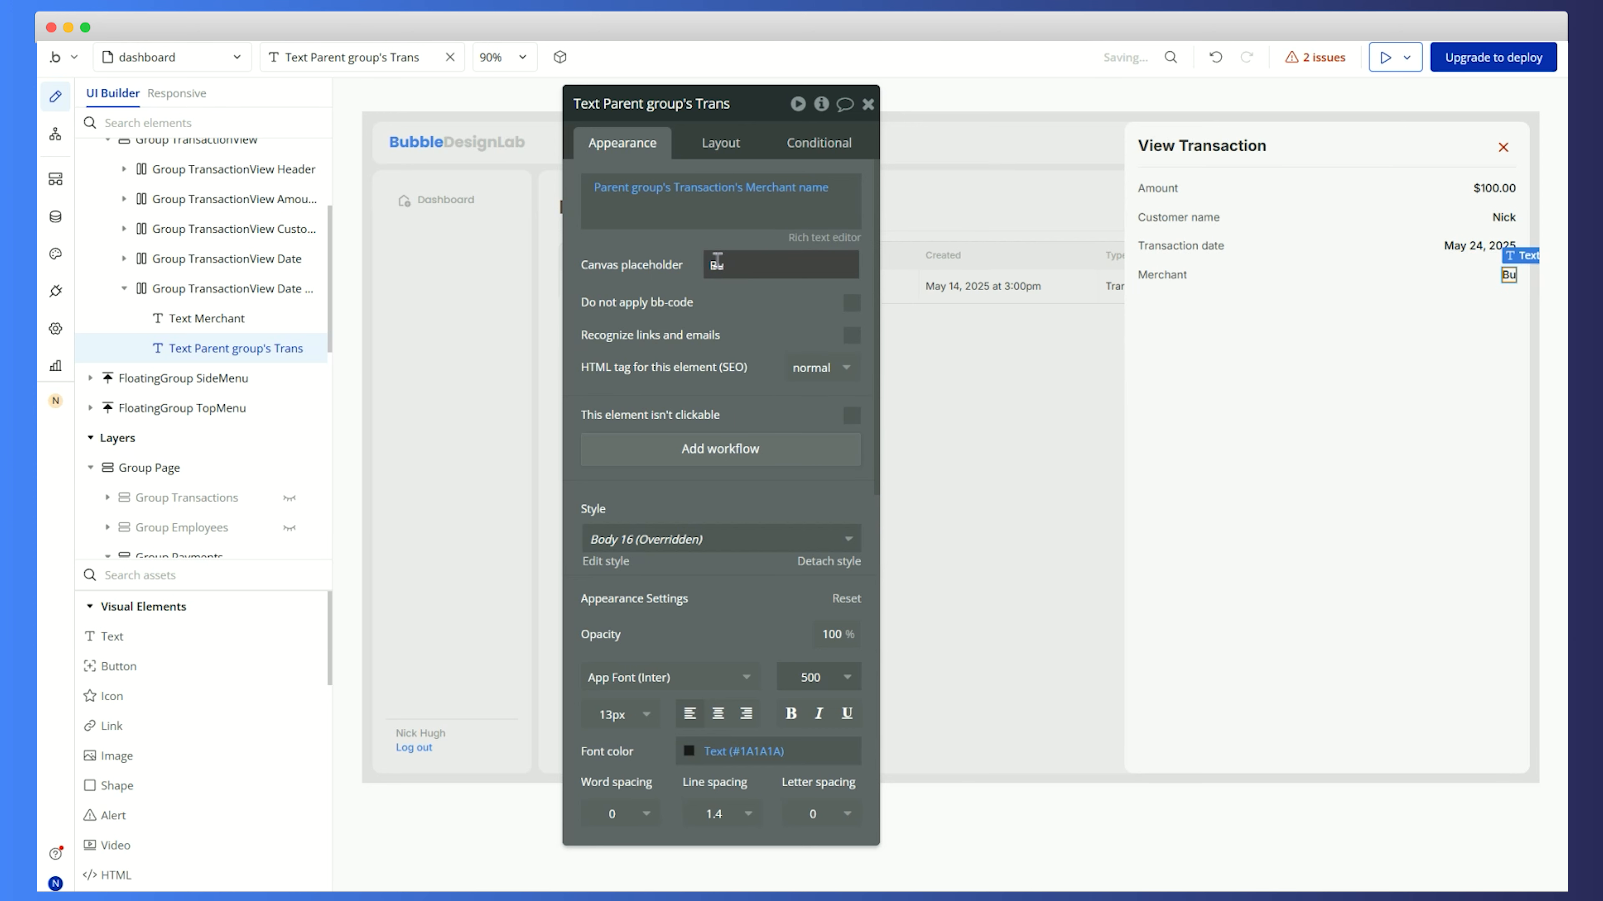
{"action": "type", "text": "bble Design Lab"}
Rename the merchant row's group as Group TransactionView Merchant
{"action": "left_click", "coordinate": [1189, 276]}
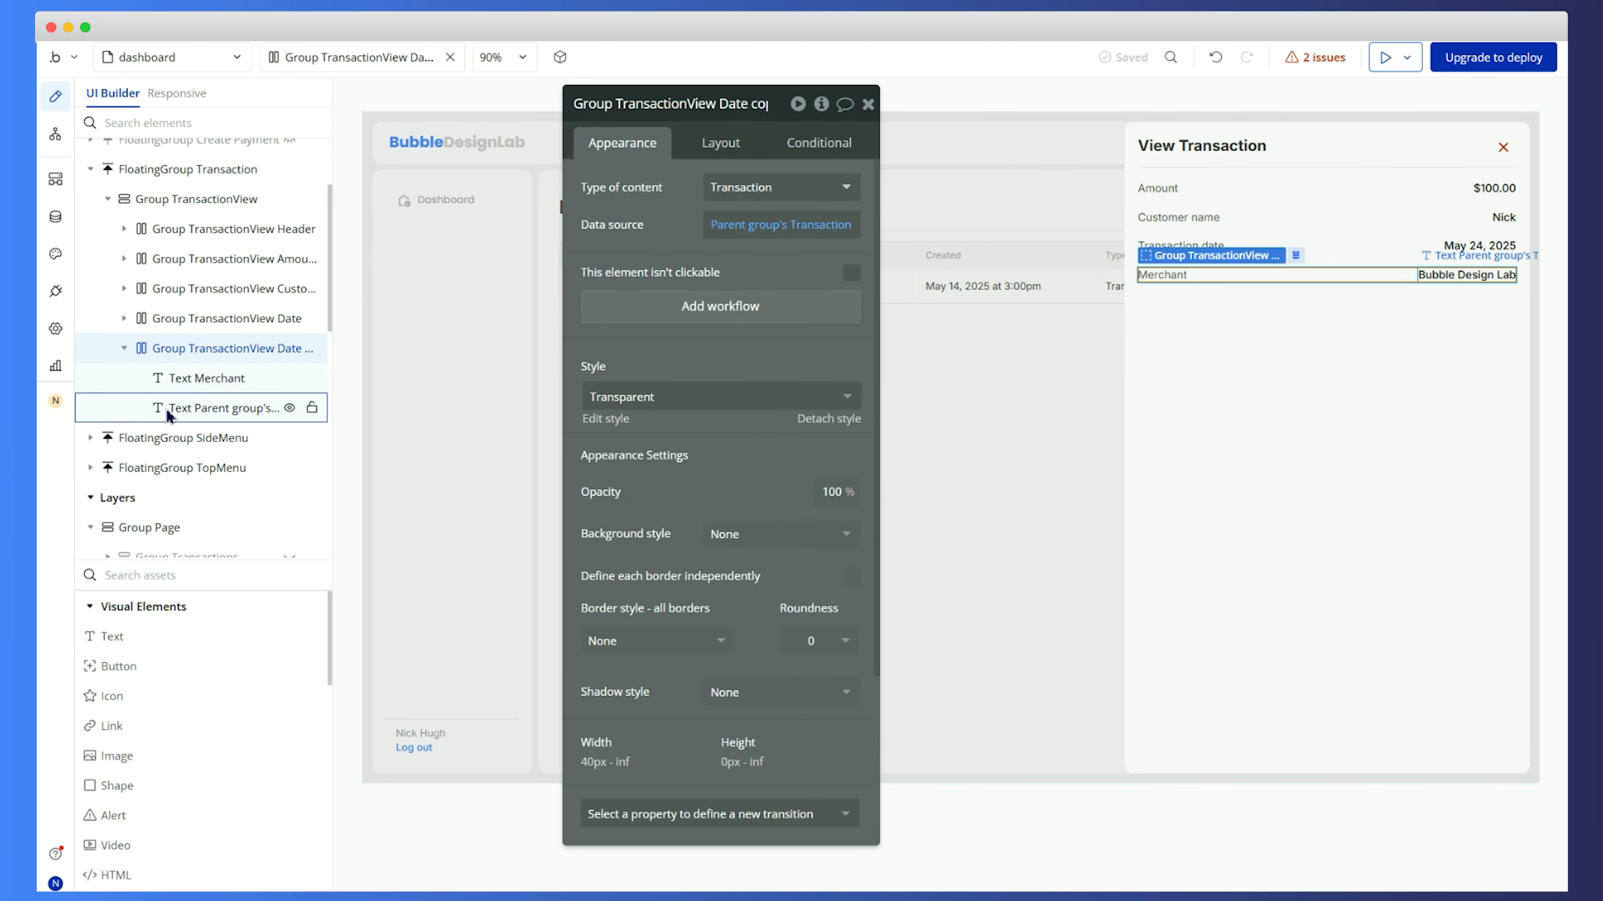
{"action": "left_click", "coordinate": [140, 351]}
{"action": "left_click_drag", "start_coordinate": [716, 103], "coordinate": [777, 112]}
{"action": "type", "text": "Merchan"}
{"action": "key", "text": "Tab"}
{"action": "left_click", "coordinate": [1294, 306]}
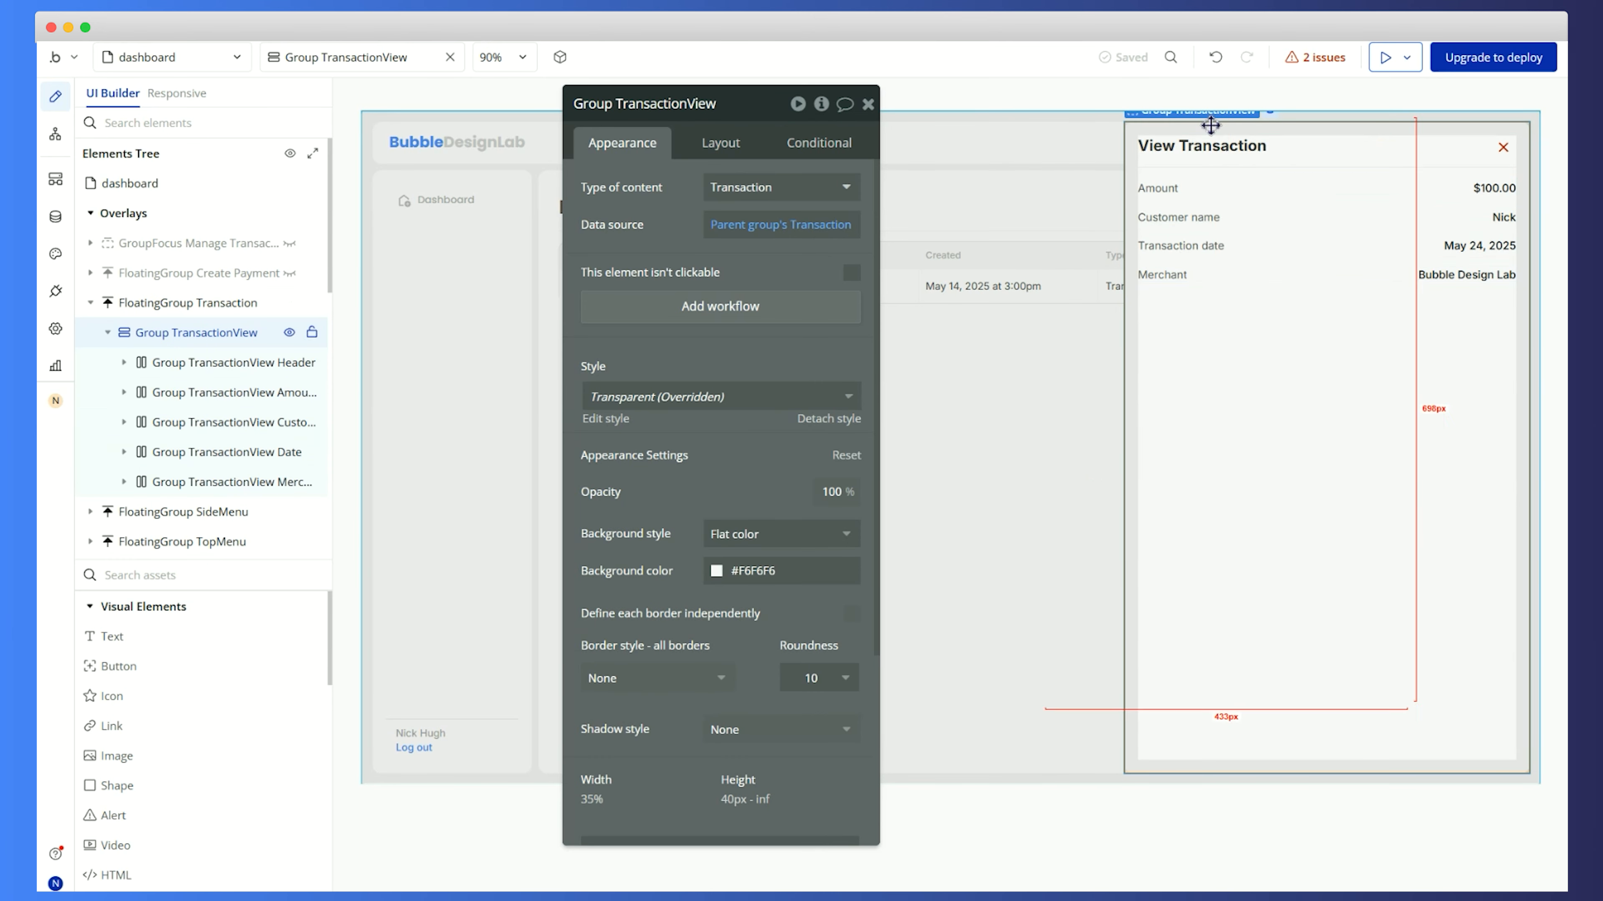
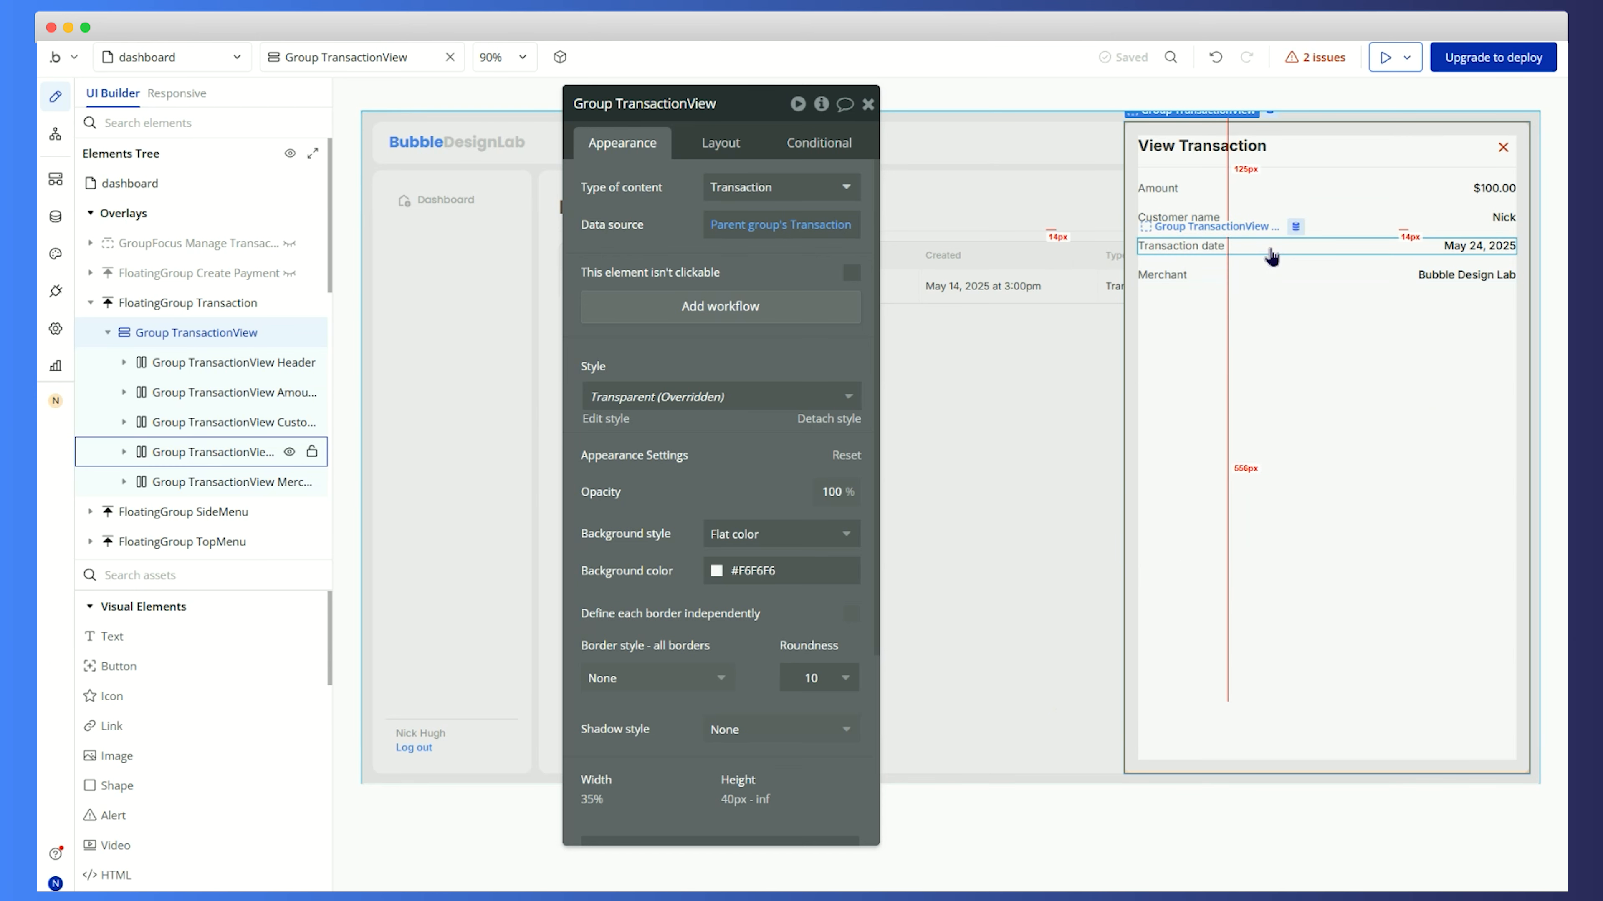
Group the amount, customer, date and merchant rows in a column container named Group TransactionView Details
{"action": "left_click", "coordinate": [1281, 196]}
{"action": "left_click", "coordinate": [1281, 218], "text": "shift"}
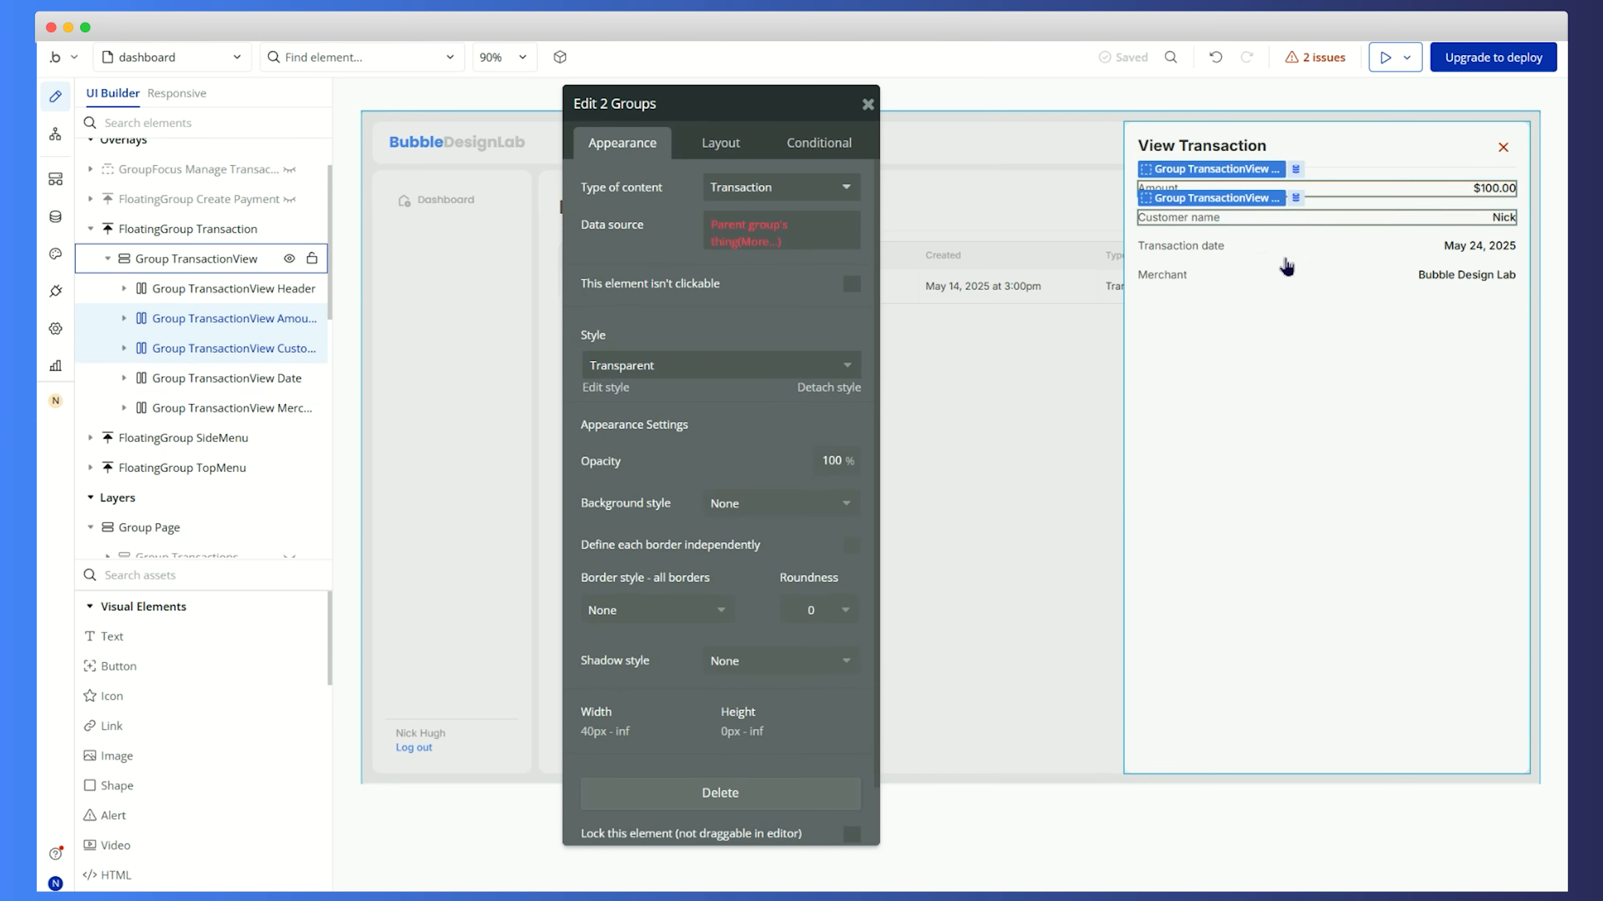
{"action": "left_click", "coordinate": [195, 329]}
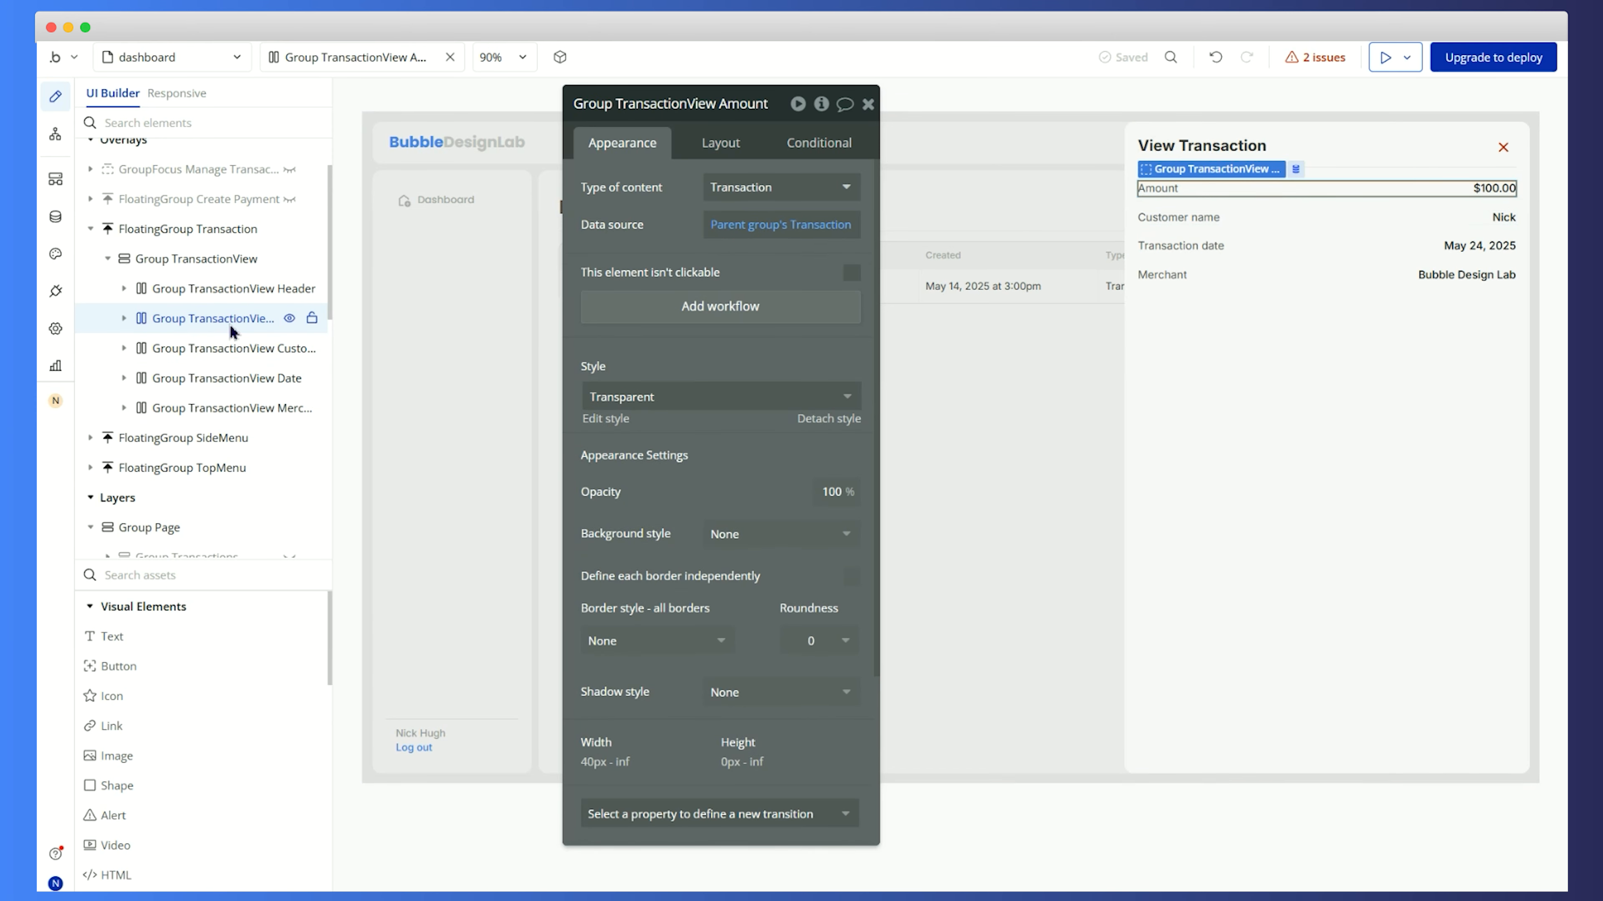
{"action": "left_click", "coordinate": [222, 417], "text": "shift"}
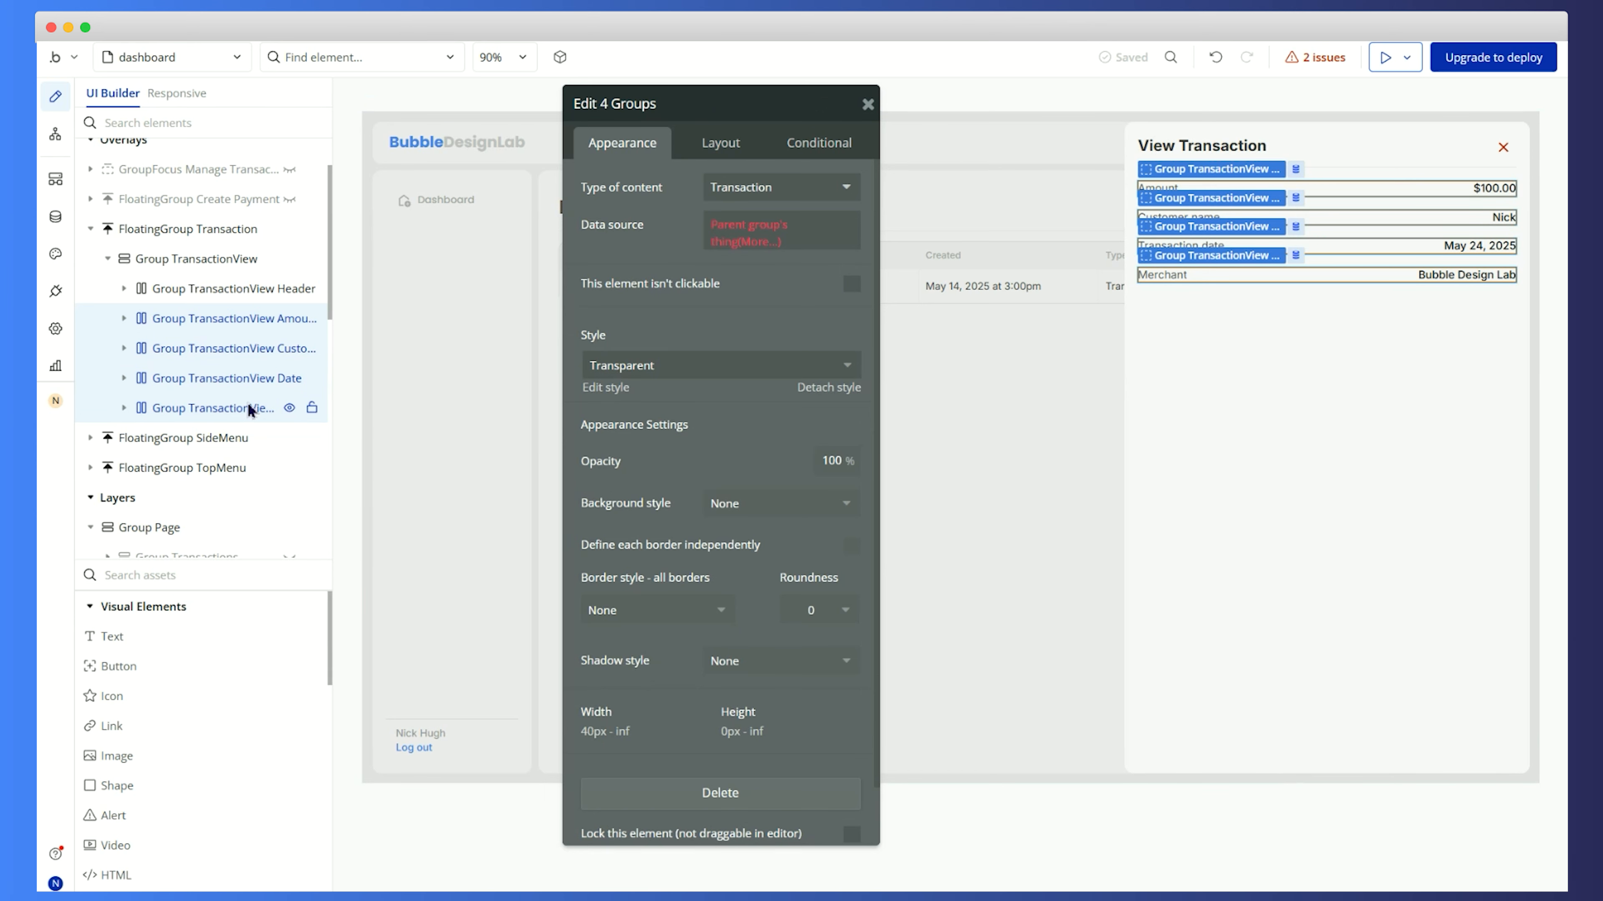
{"action": "right_click", "coordinate": [241, 404]}
{"action": "mouse_move", "coordinate": [407, 546]}
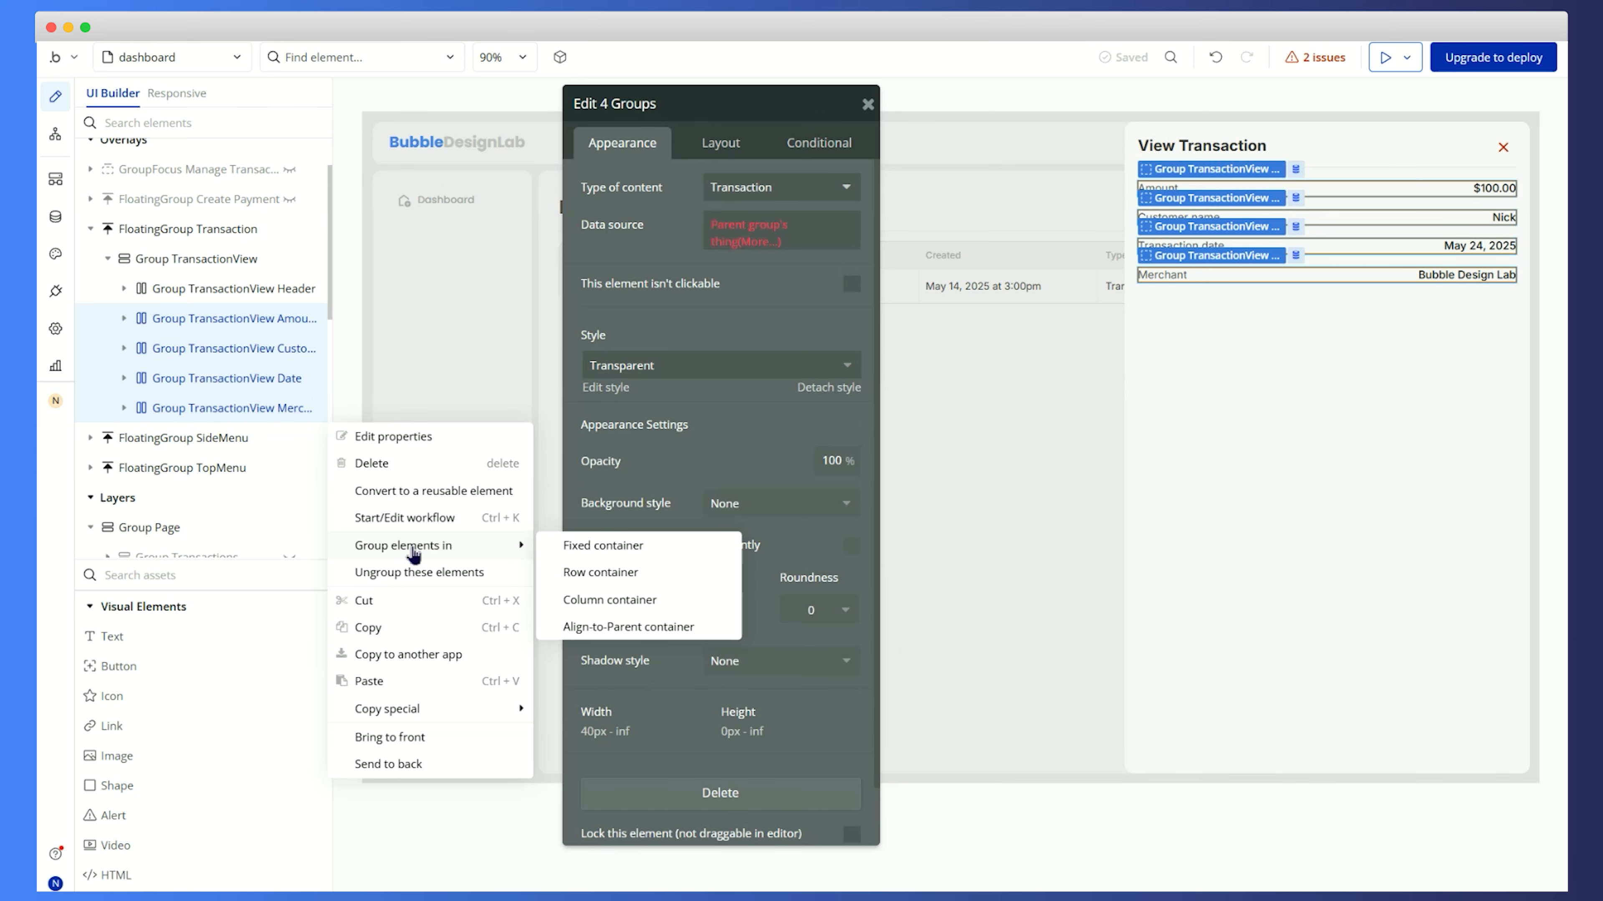
{"action": "left_click", "coordinate": [653, 600]}
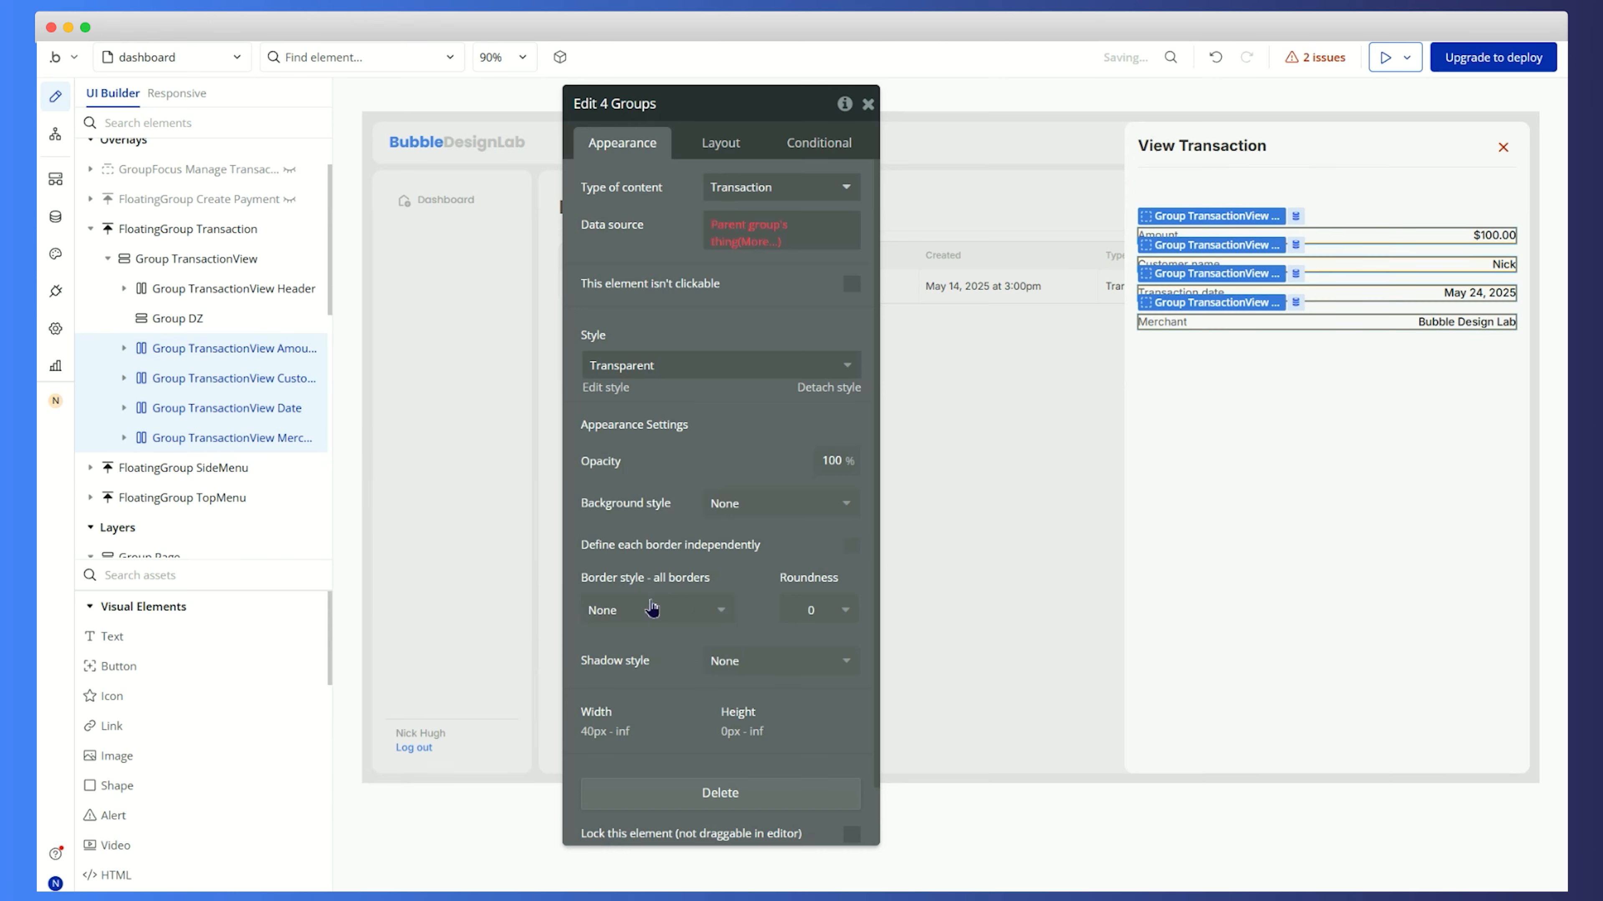
{"action": "left_click", "coordinate": [704, 111]}
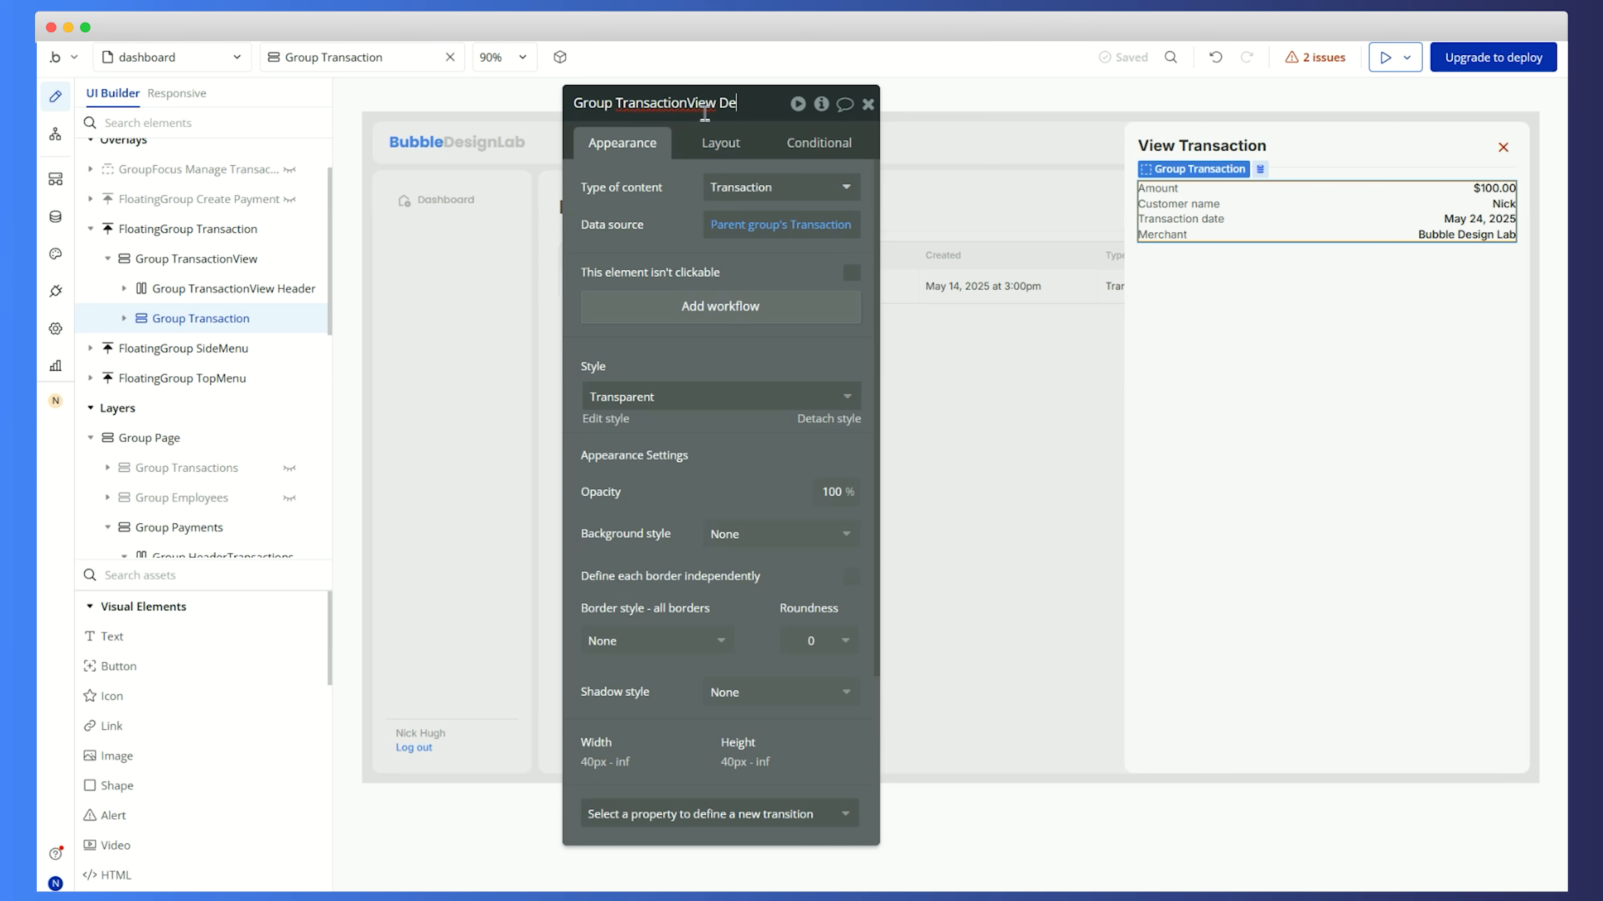
{"action": "type", "text": "View Details"}
Apply gap spacing between elements in Group TransactionView Details with a row gap of 16 px
{"action": "left_click", "coordinate": [721, 142]}
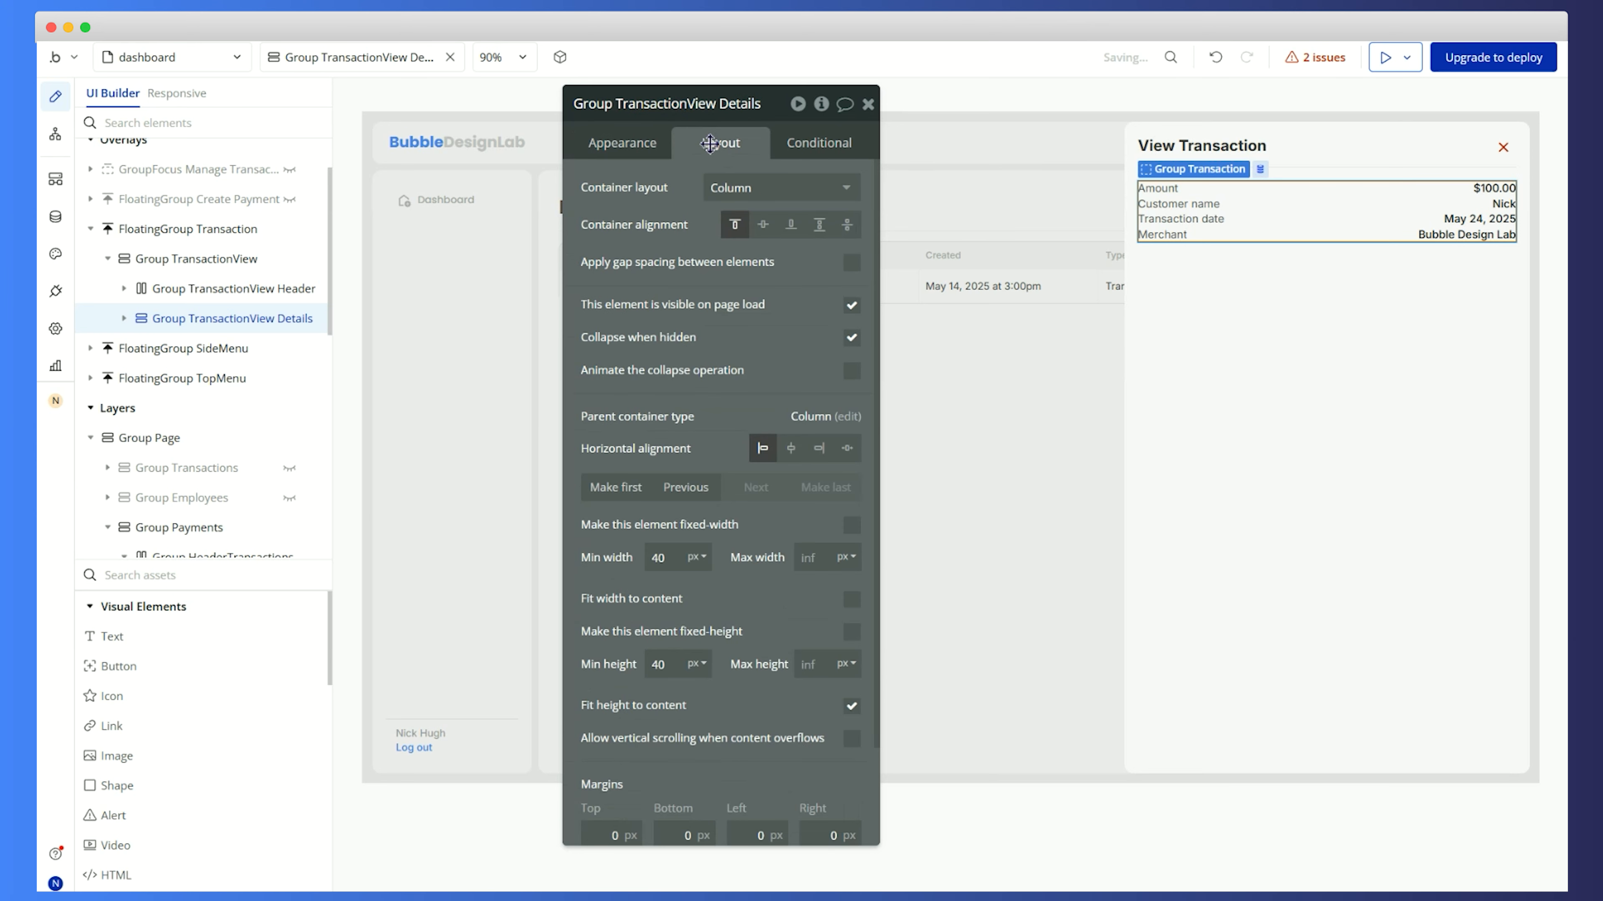
{"action": "left_click", "coordinate": [851, 263]}
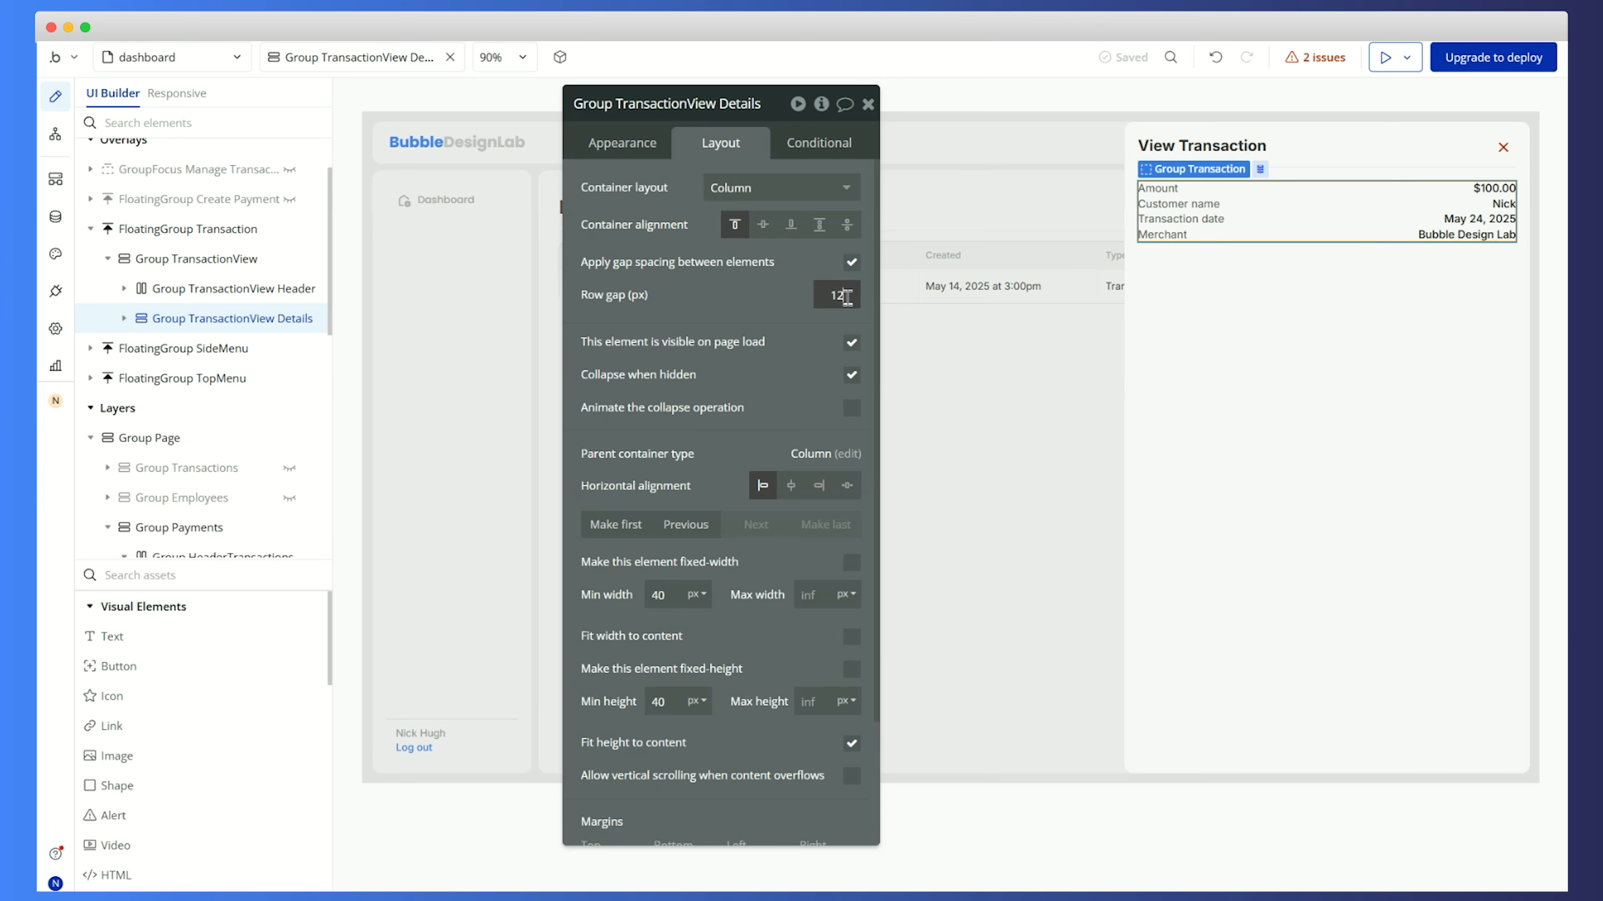
{"action": "left_click", "coordinate": [1410, 427]}
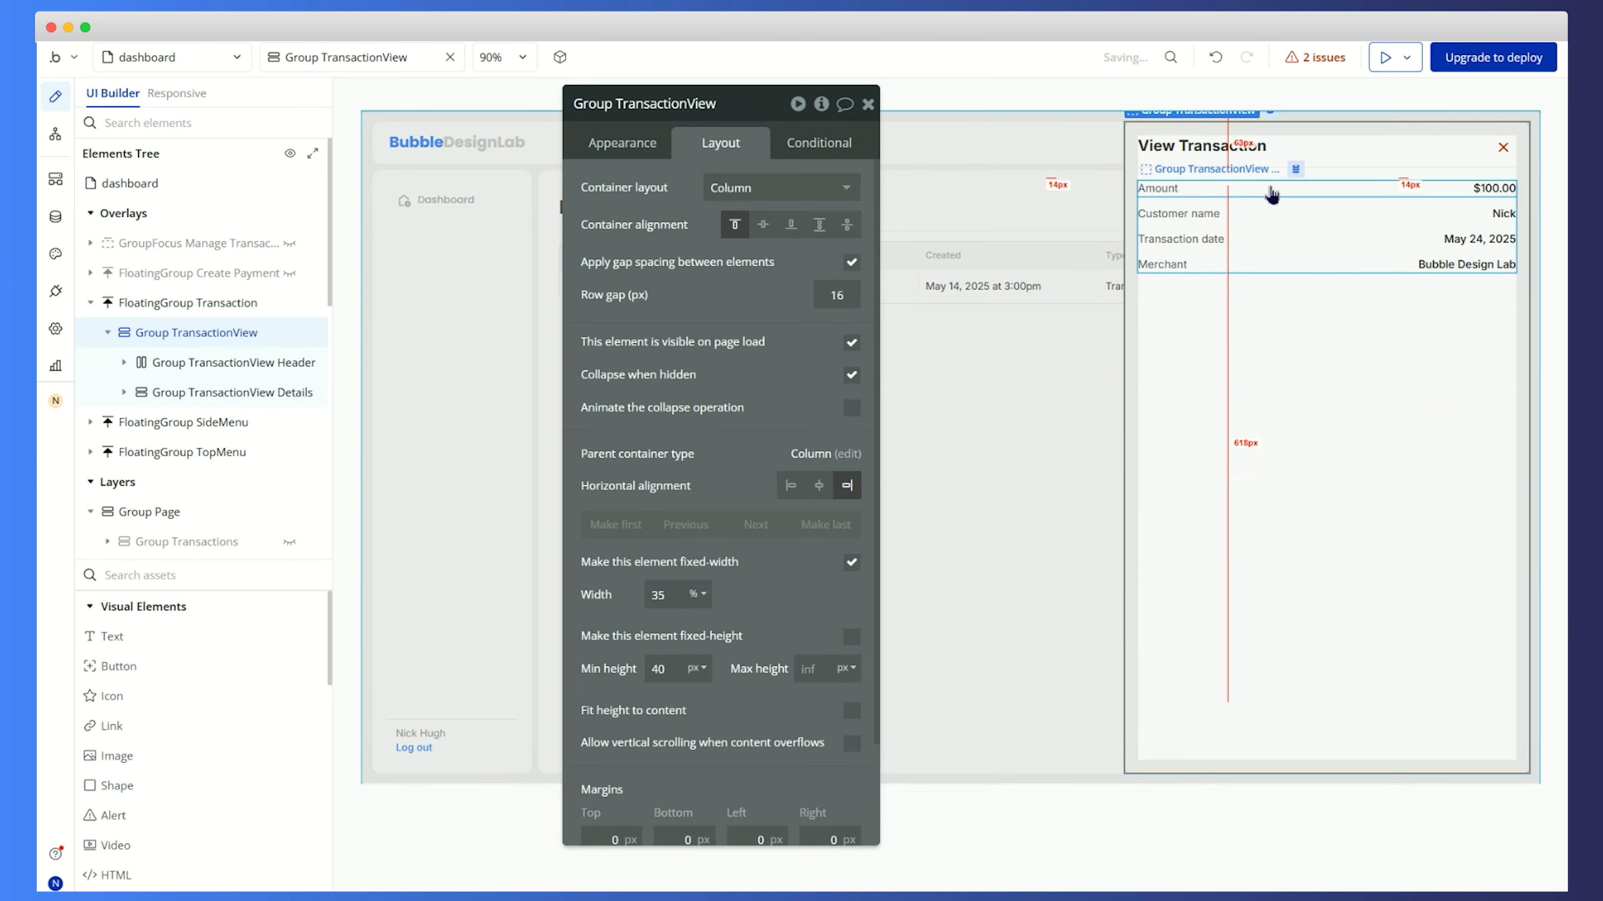
{"action": "left_click", "coordinate": [1314, 227]}
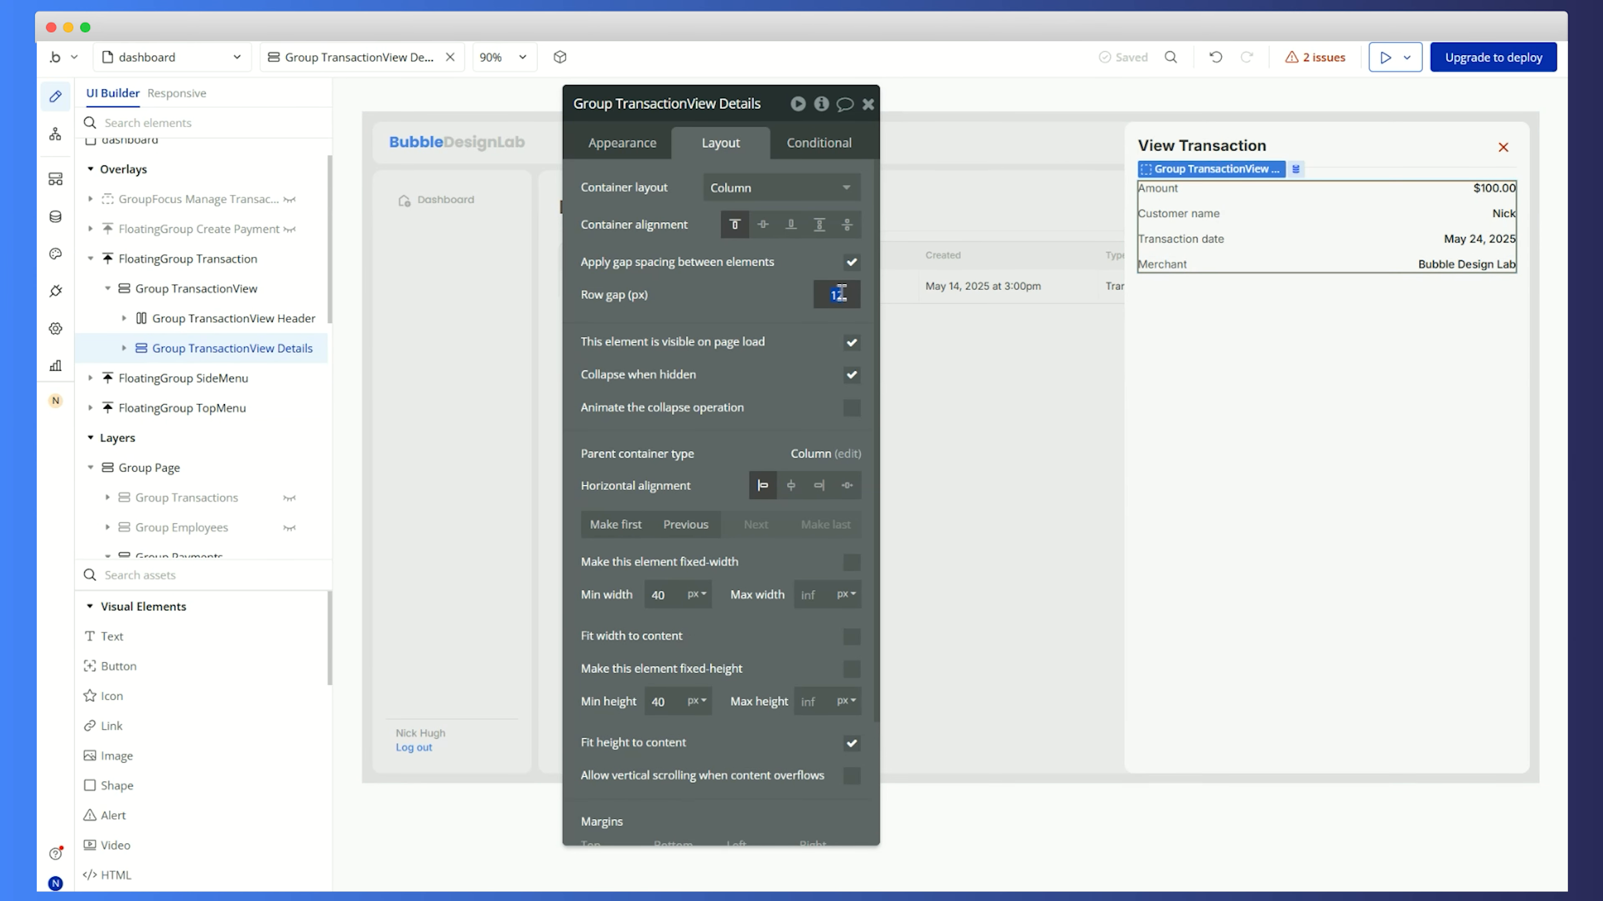
{"action": "key", "text": "Tab"}
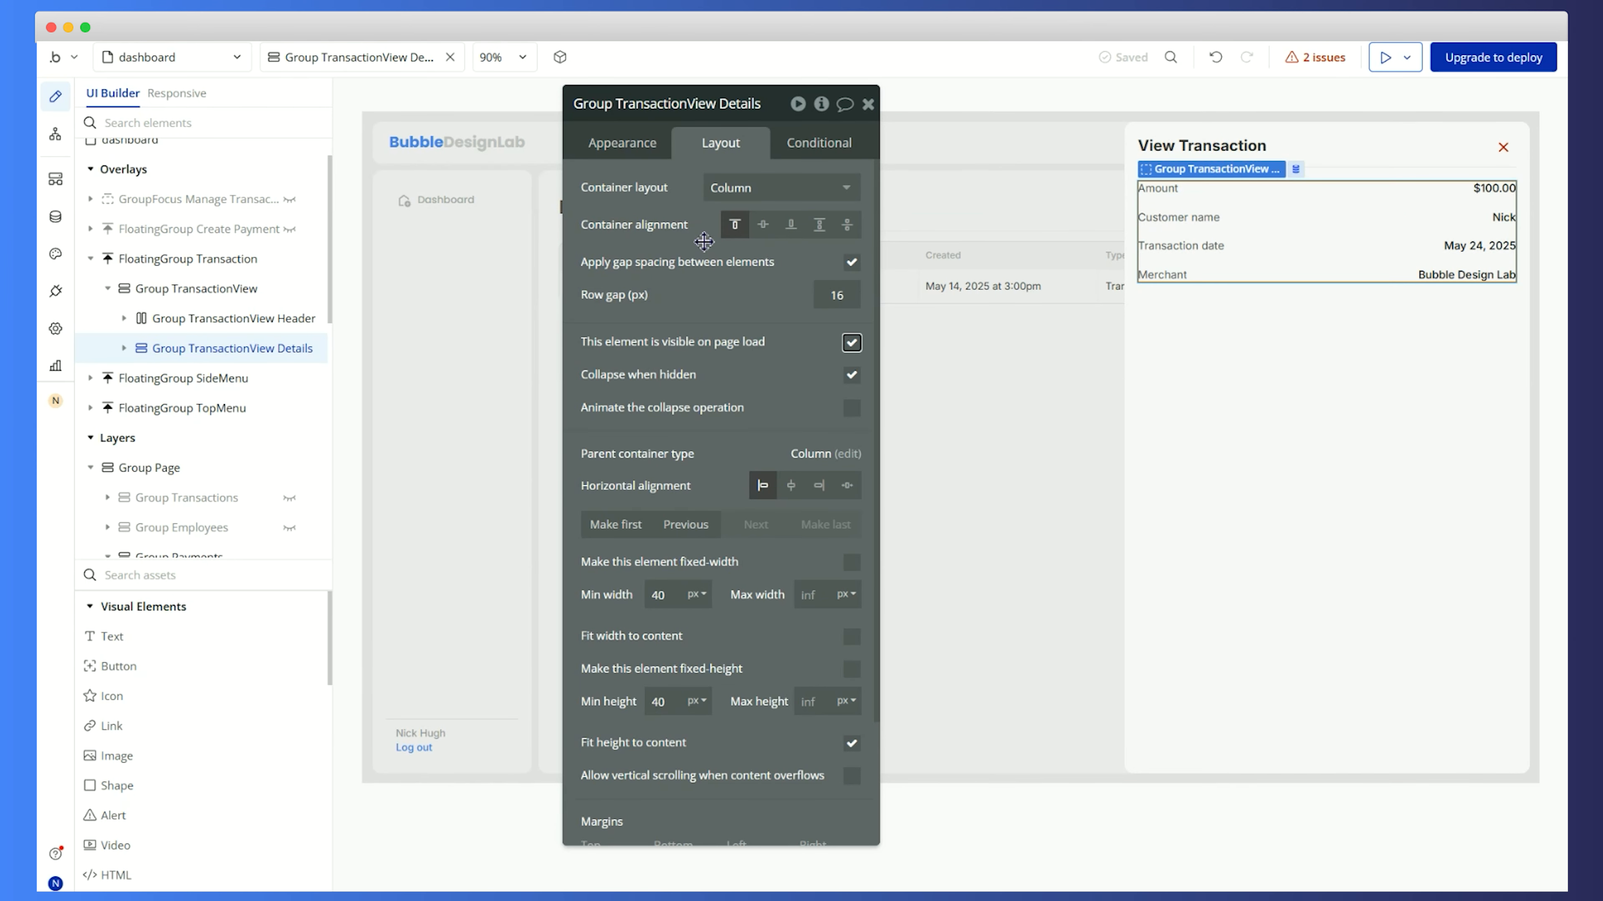
Give Group TransactionView Details 8 px bottom padding and an independent bottom border, solid, width 1, in Gray 30 (#E6E6E6)
{"action": "scroll", "coordinate": [703, 241], "scroll_direction": "down", "scroll_amount": 3}
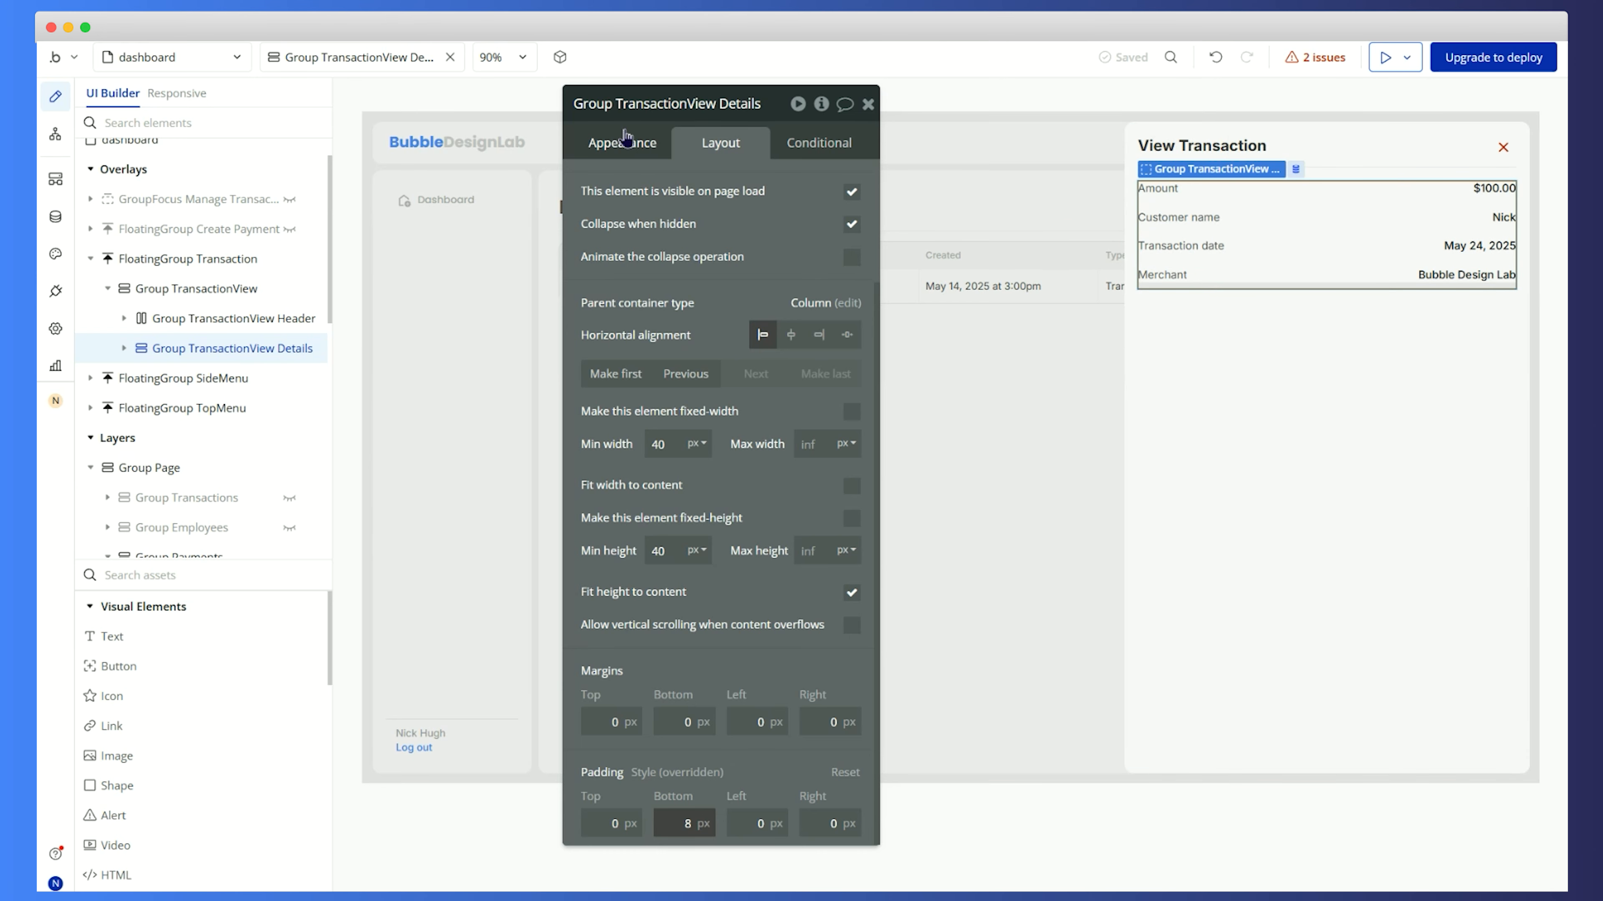
{"action": "left_click", "coordinate": [638, 150]}
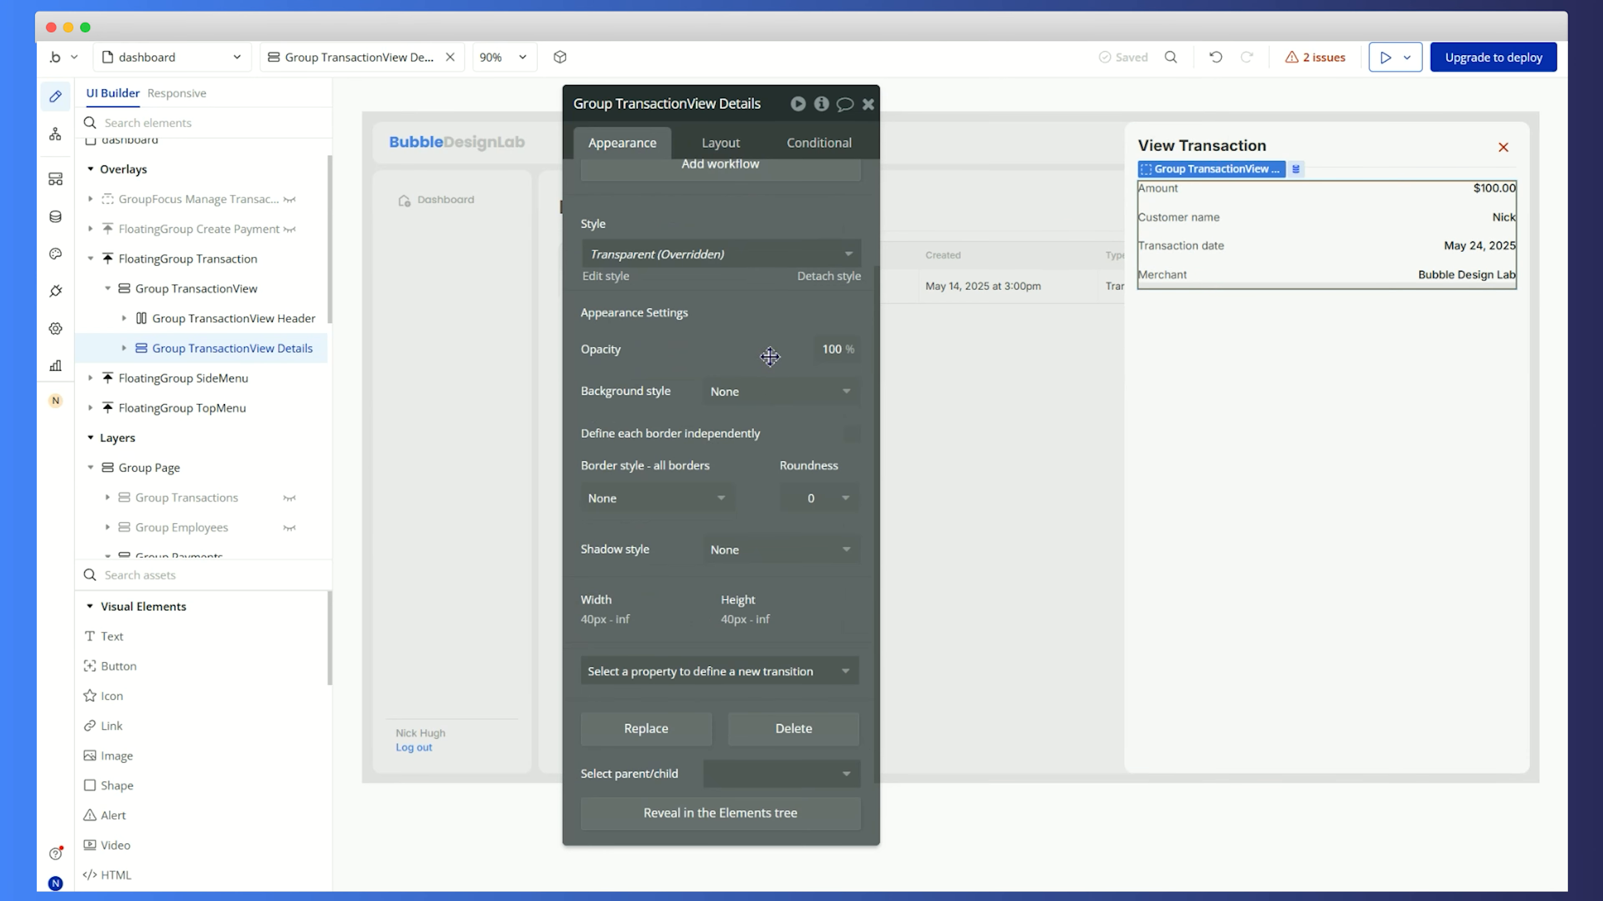
{"action": "left_click", "coordinate": [851, 437]}
{"action": "scroll", "coordinate": [767, 477], "scroll_direction": "down", "scroll_amount": 3}
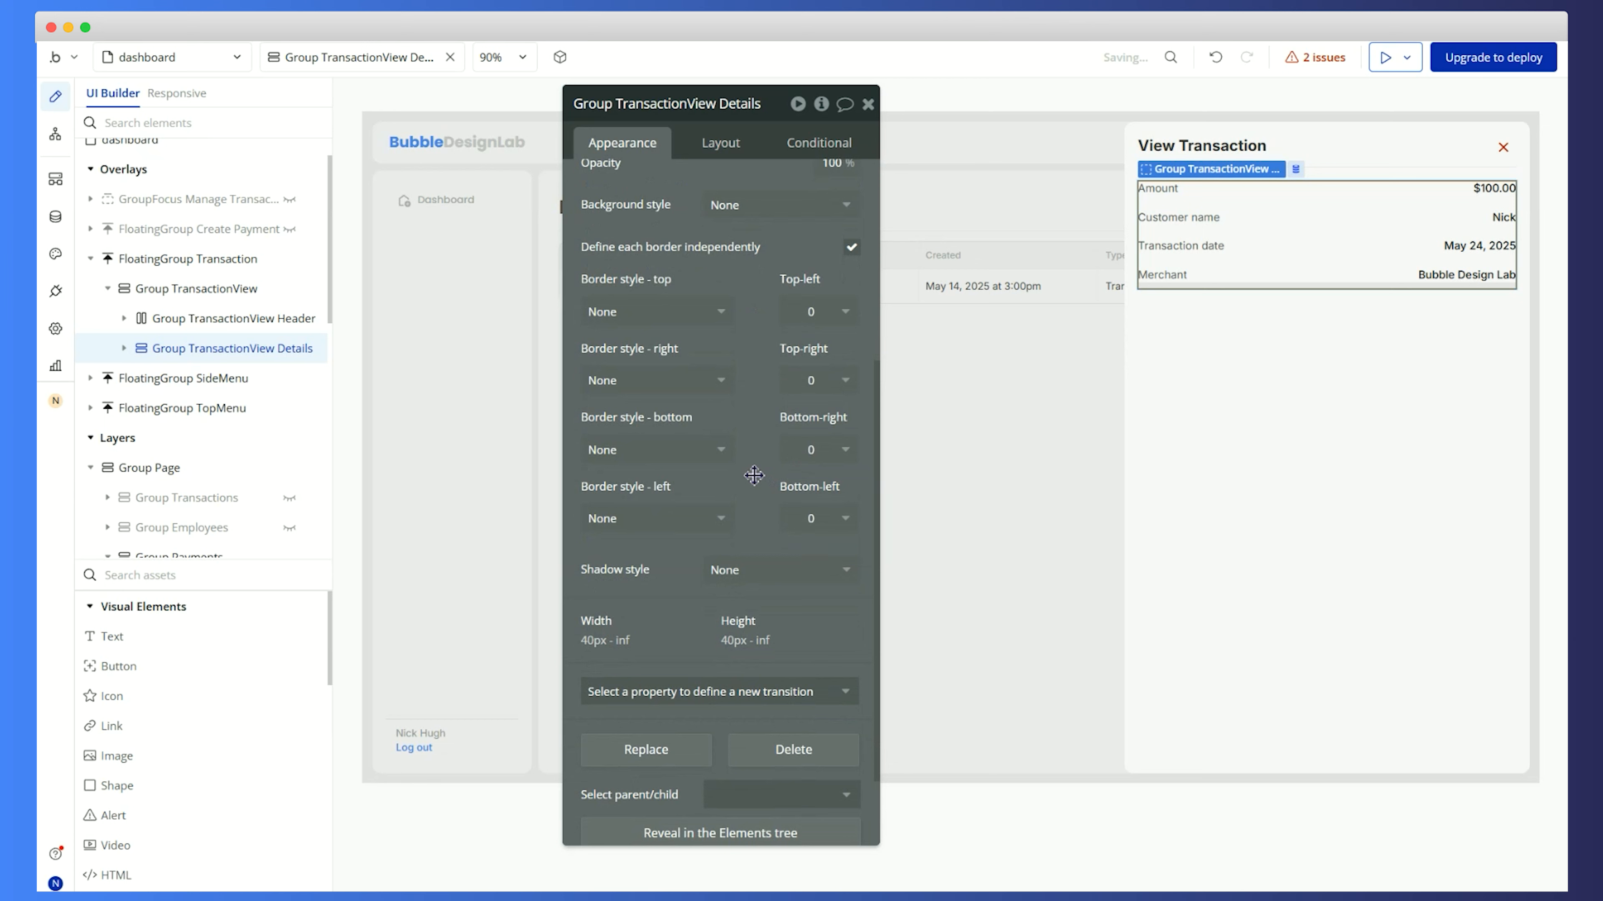
{"action": "left_click", "coordinate": [688, 451]}
{"action": "left_click", "coordinate": [671, 535]}
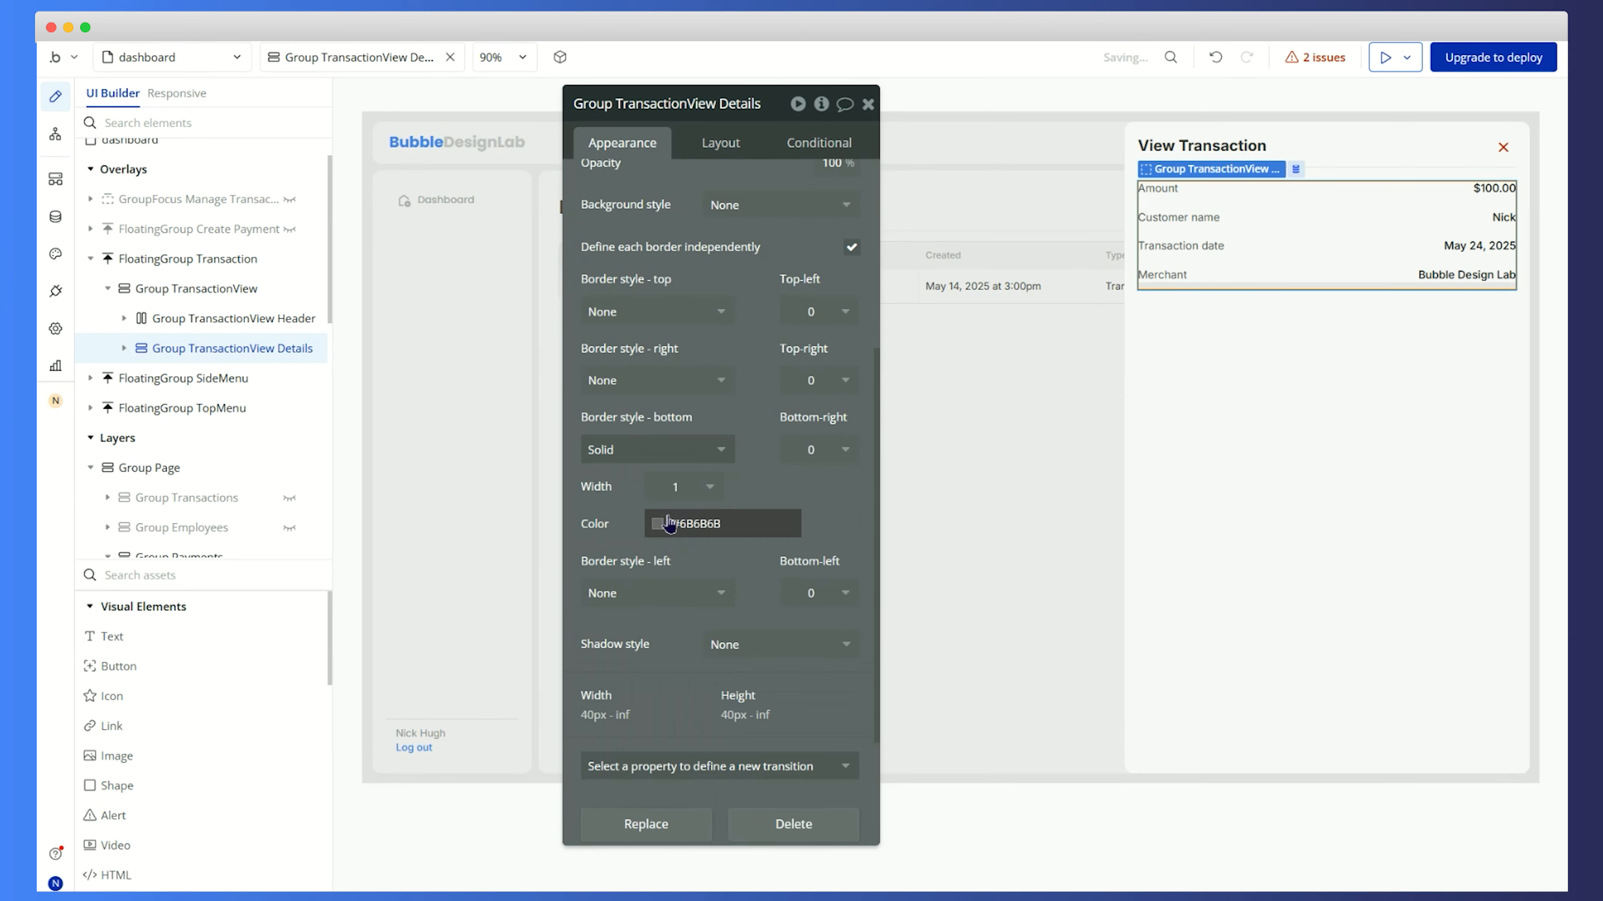
{"action": "left_click", "coordinate": [726, 524]}
{"action": "left_click", "coordinate": [708, 889]}
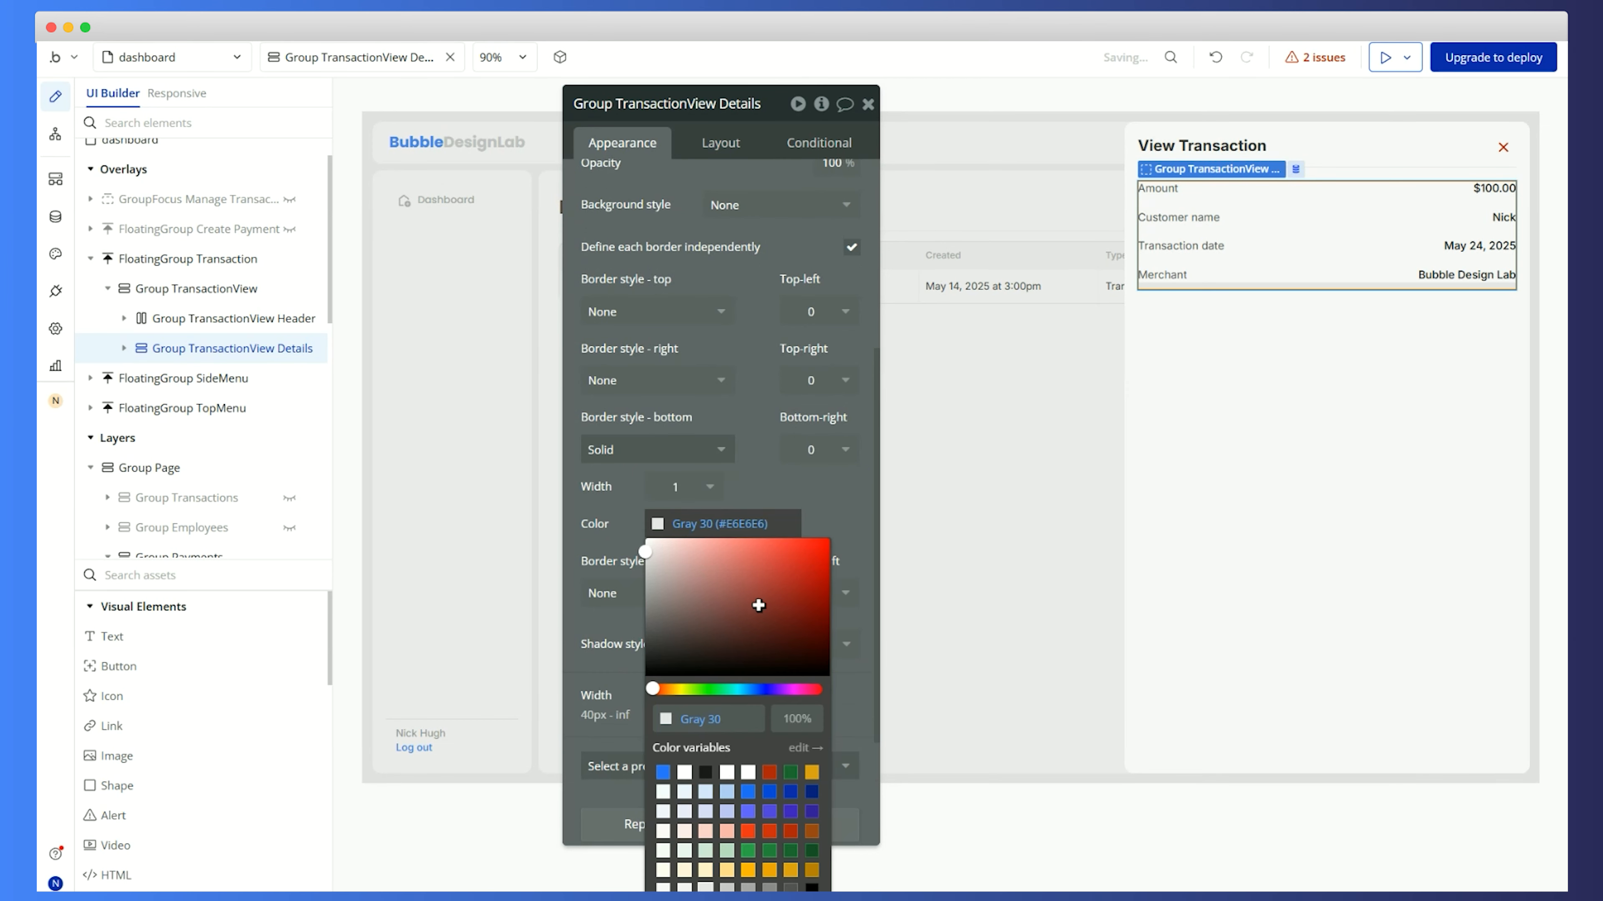
{"action": "left_click", "coordinate": [772, 485]}
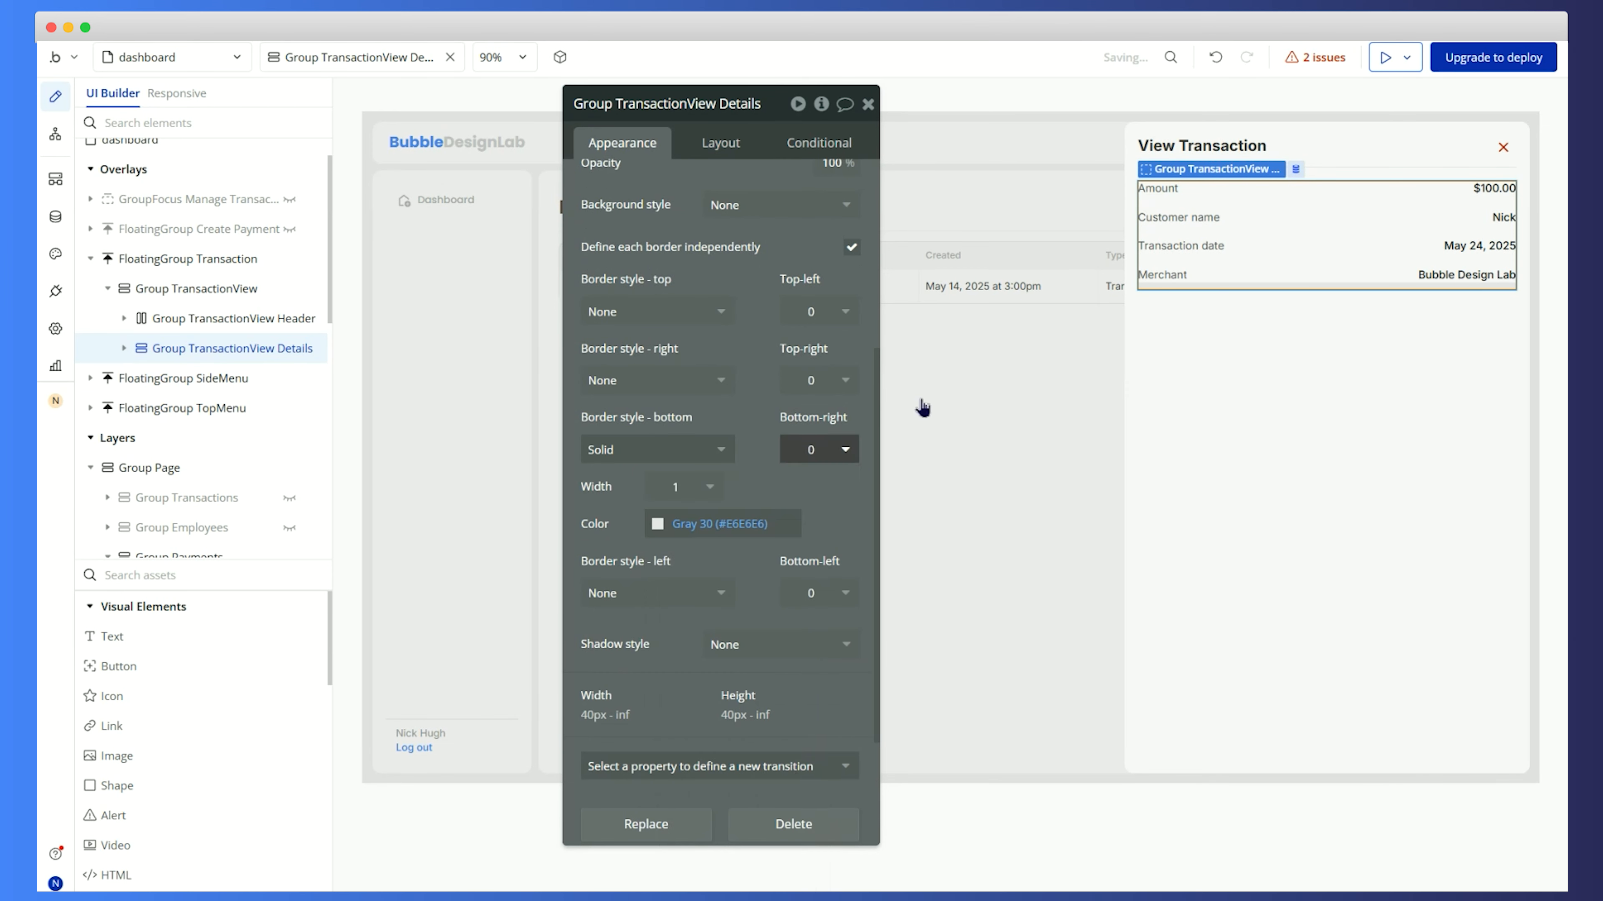
{"action": "left_click", "coordinate": [1329, 165]}
{"action": "left_click", "coordinate": [1254, 258]}
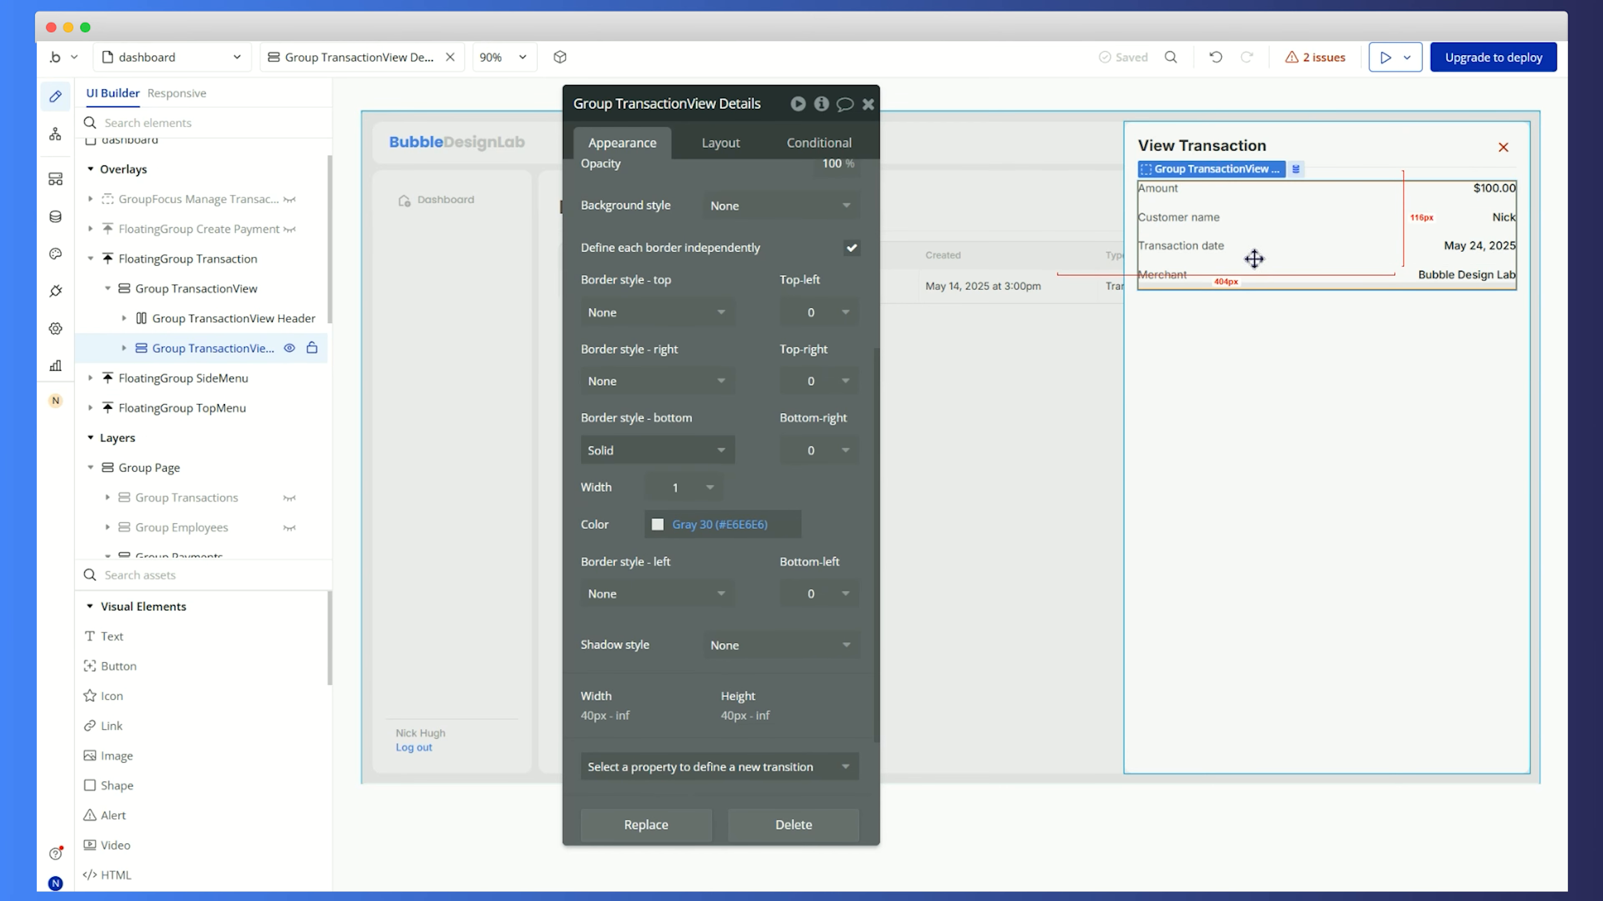
{"action": "left_click", "coordinate": [1293, 352]}
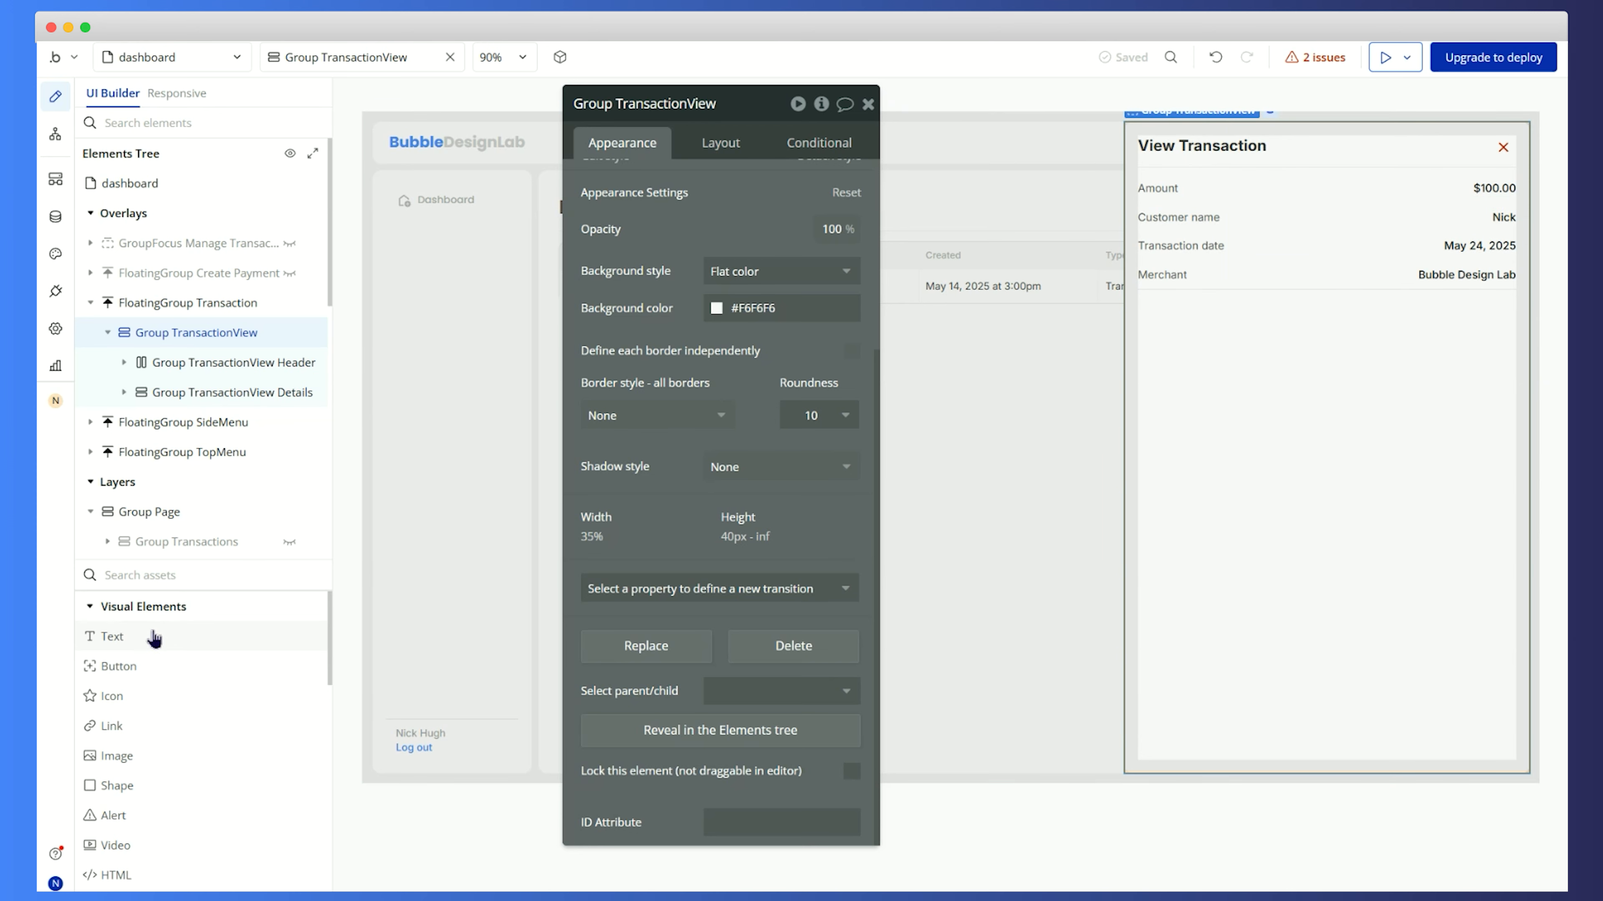
Add a text element reading Notes below the transaction details, with font weight 500 and the Text (#1A1A1A) font color
{"action": "left_click_drag", "start_coordinate": [149, 644], "coordinate": [1177, 362]}
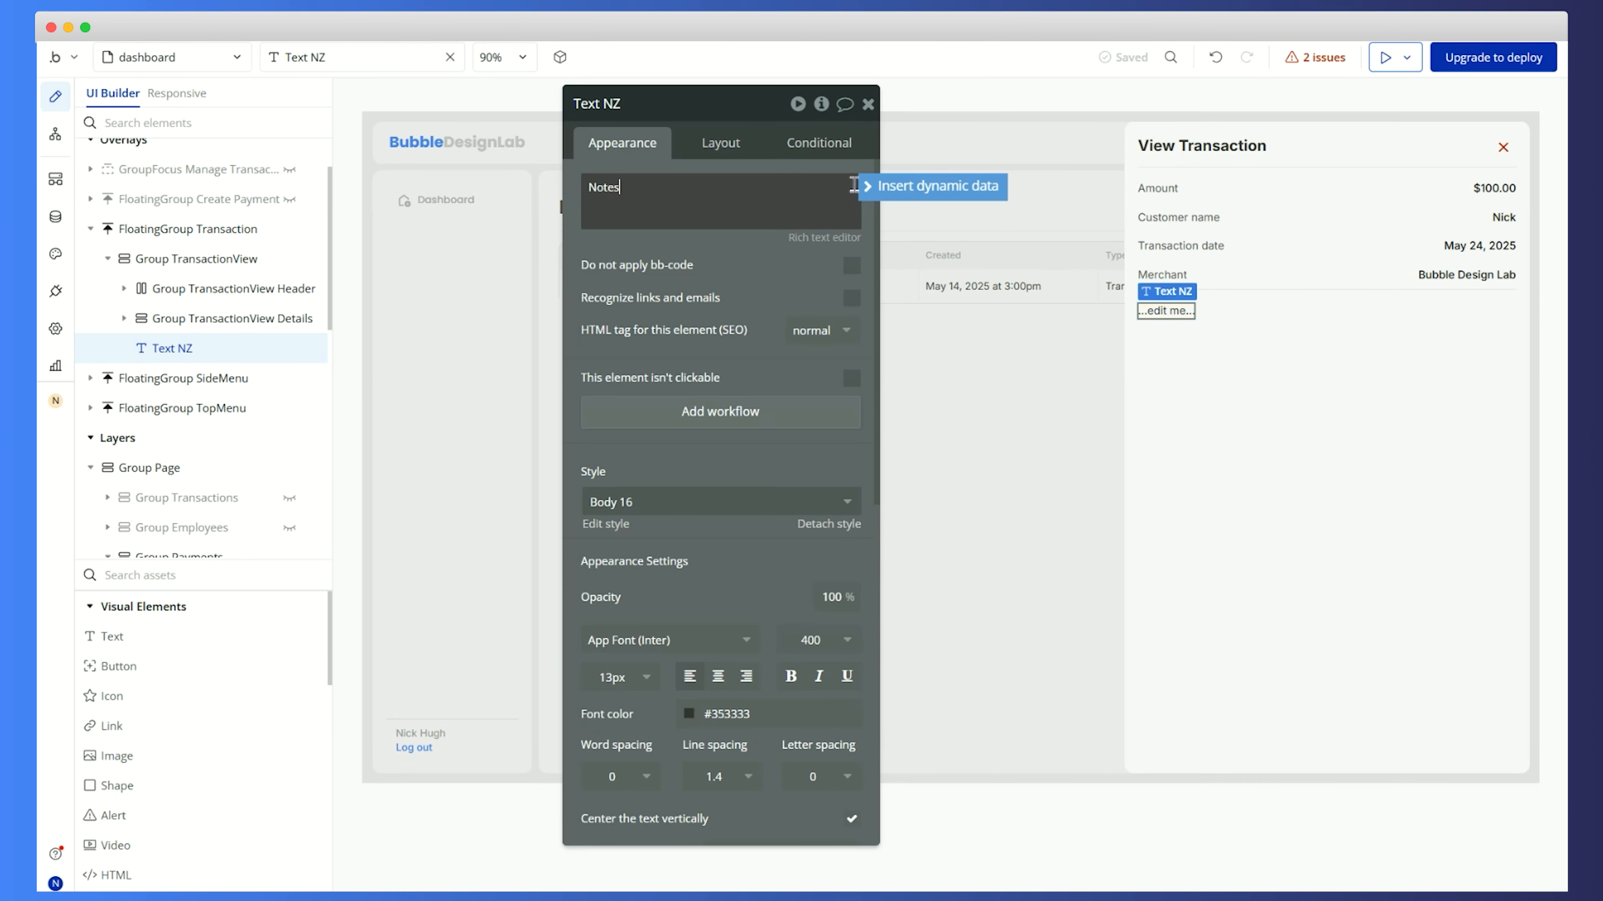
{"action": "left_click", "coordinate": [1154, 311]}
{"action": "left_click", "coordinate": [817, 639]}
{"action": "left_click", "coordinate": [825, 815]}
{"action": "left_click", "coordinate": [735, 715]}
{"action": "left_click", "coordinate": [737, 772]}
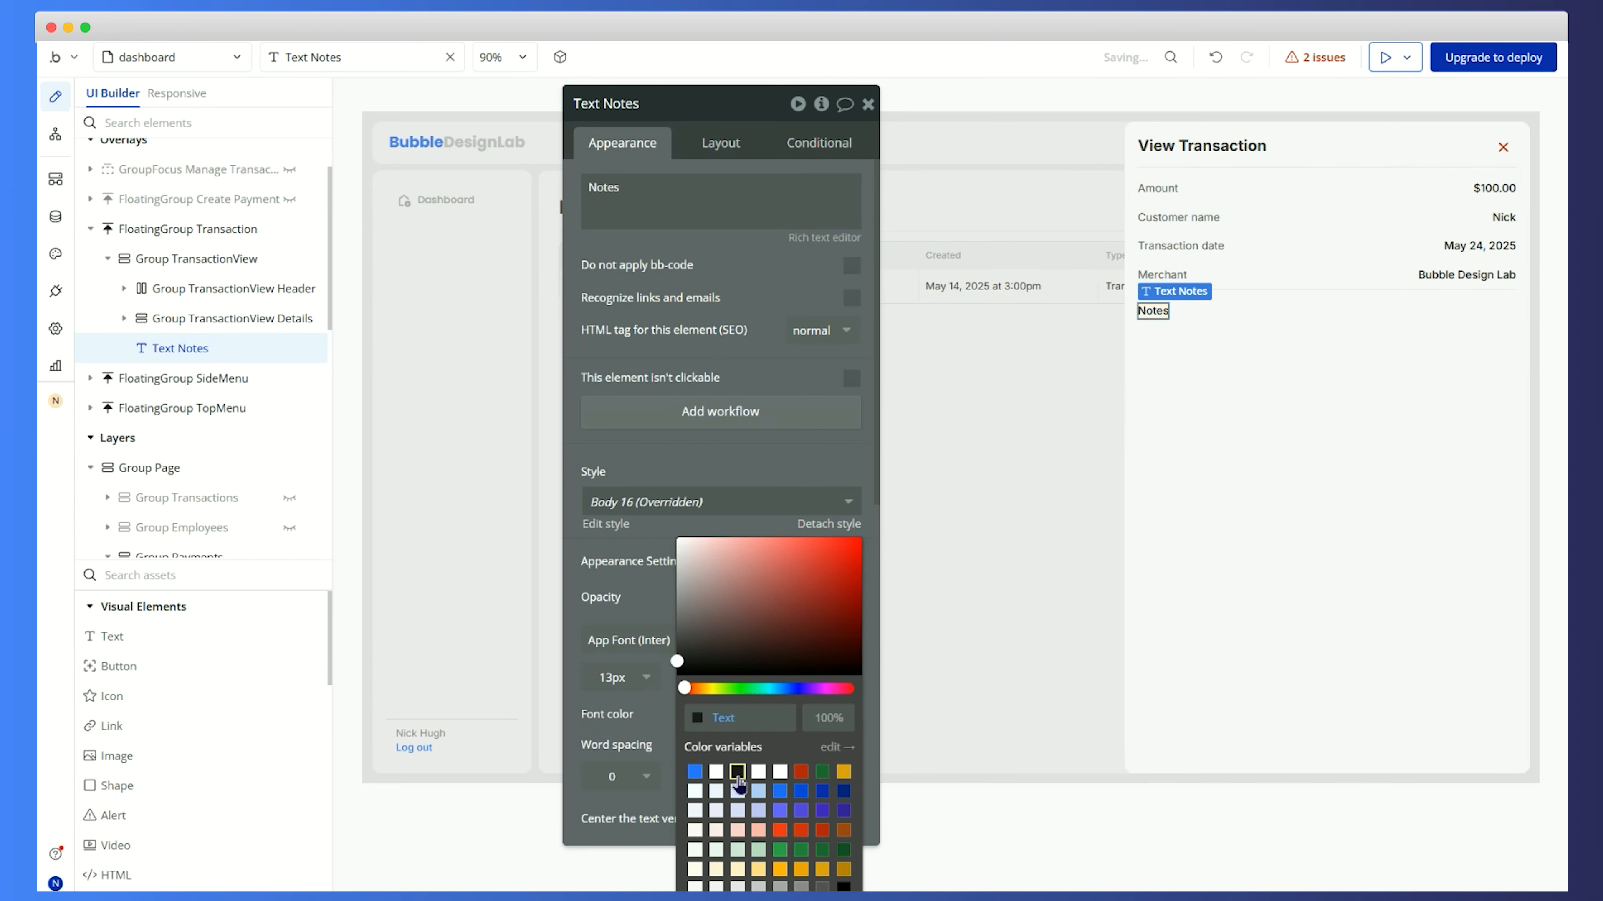
{"action": "left_click", "coordinate": [1495, 286]}
{"action": "left_click", "coordinate": [1494, 273]}
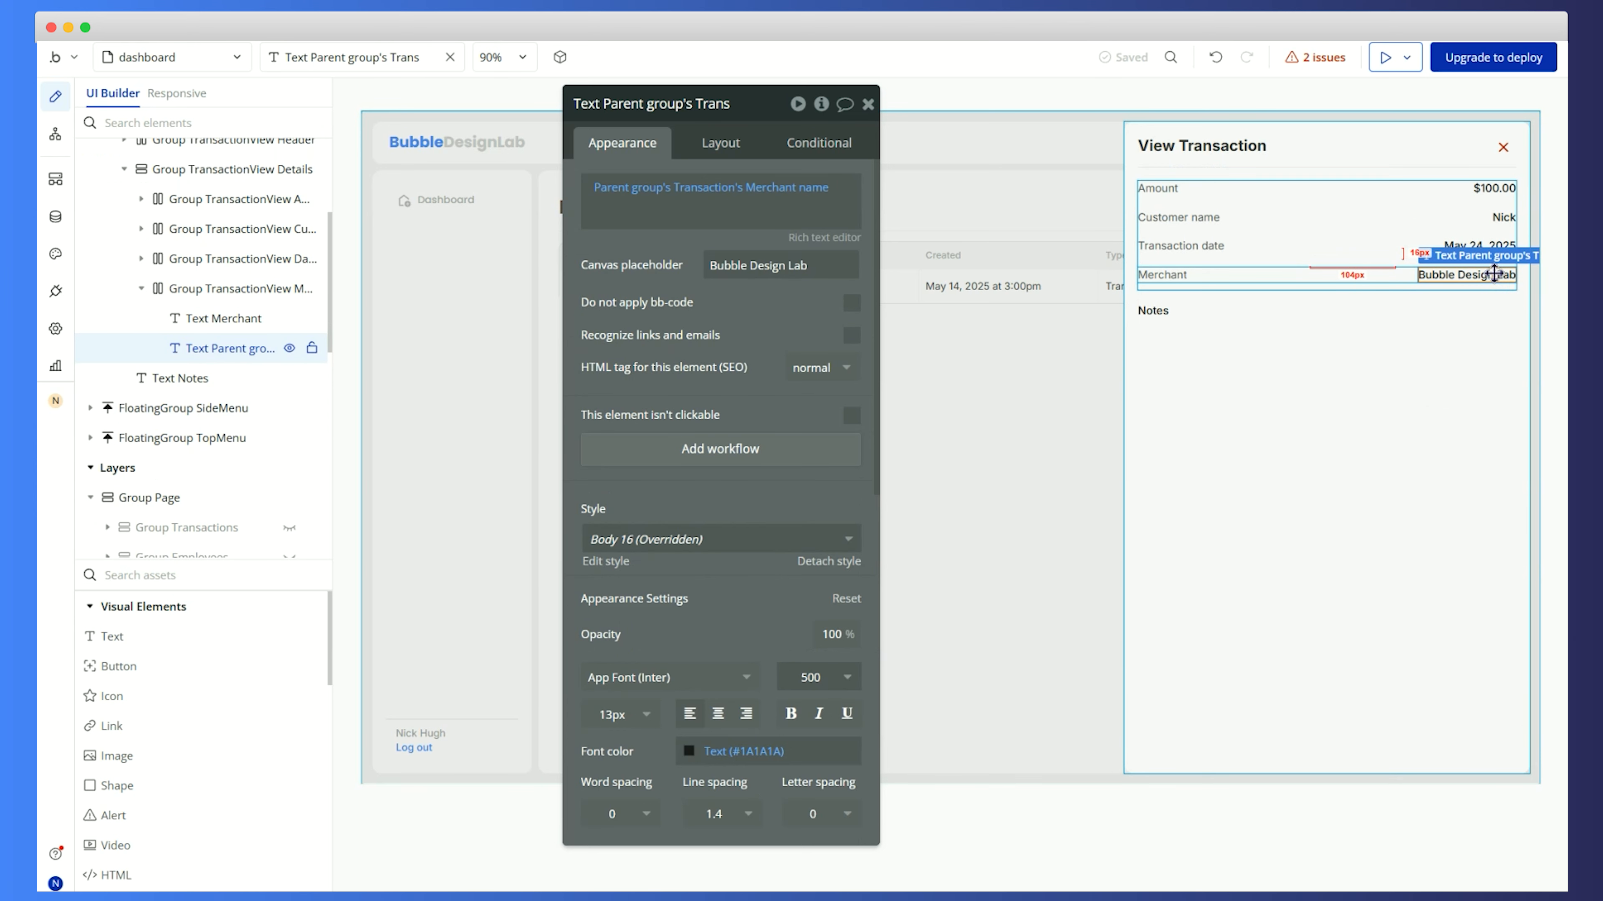
{"action": "left_click", "coordinate": [1153, 310]}
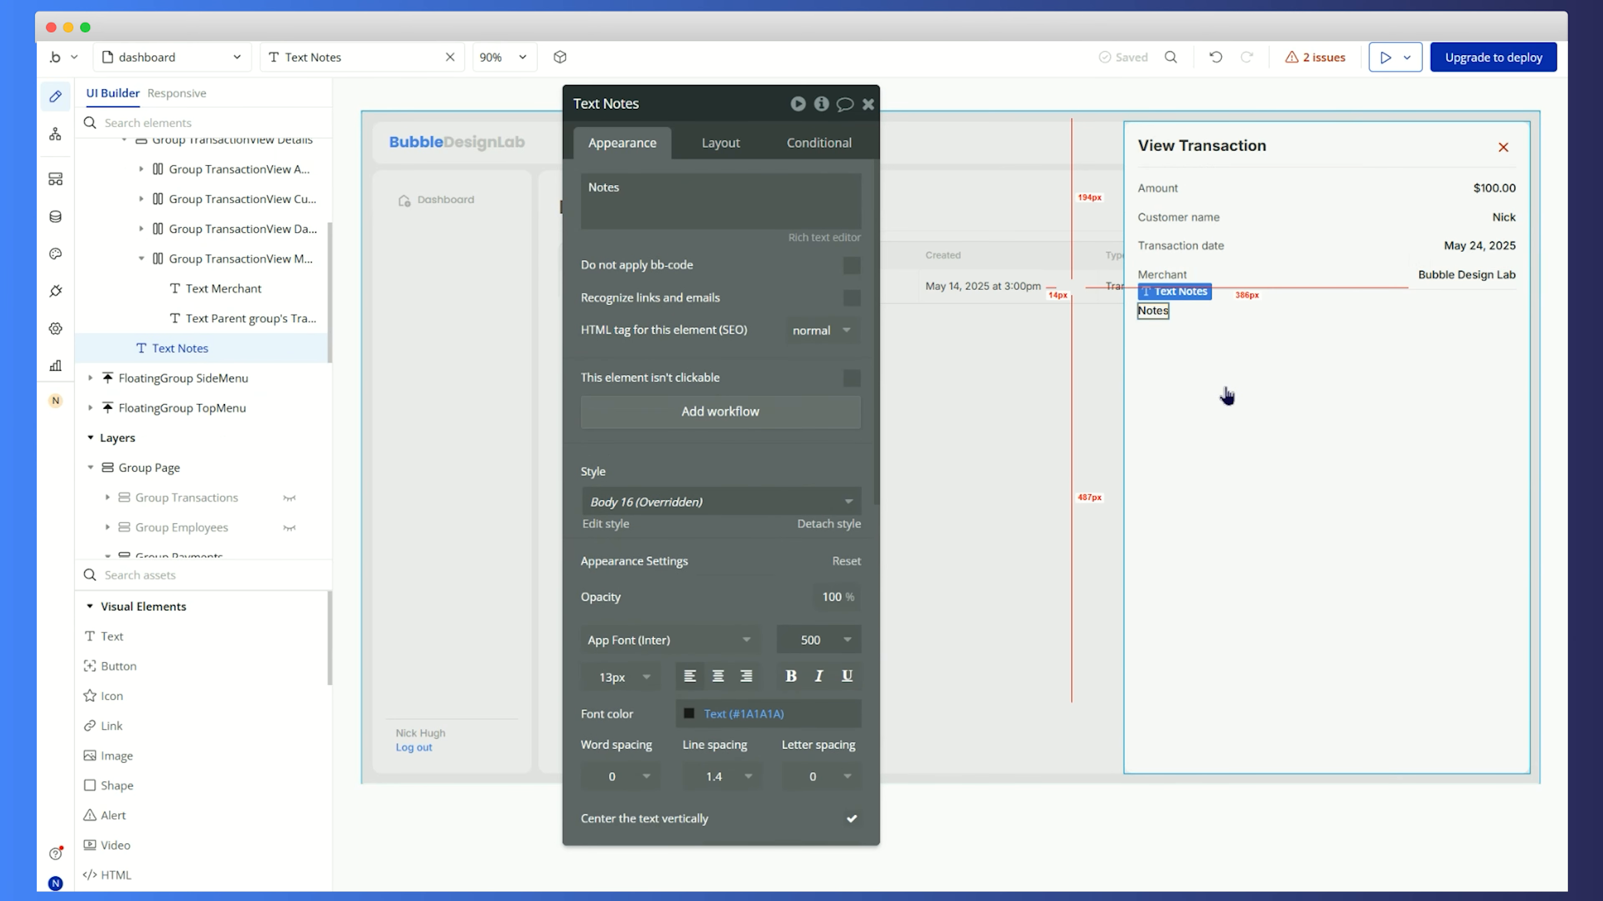
Place a multiline input below the Notes label and name it MultilineInput TransactionNotes
{"action": "type", "text": "multi"}
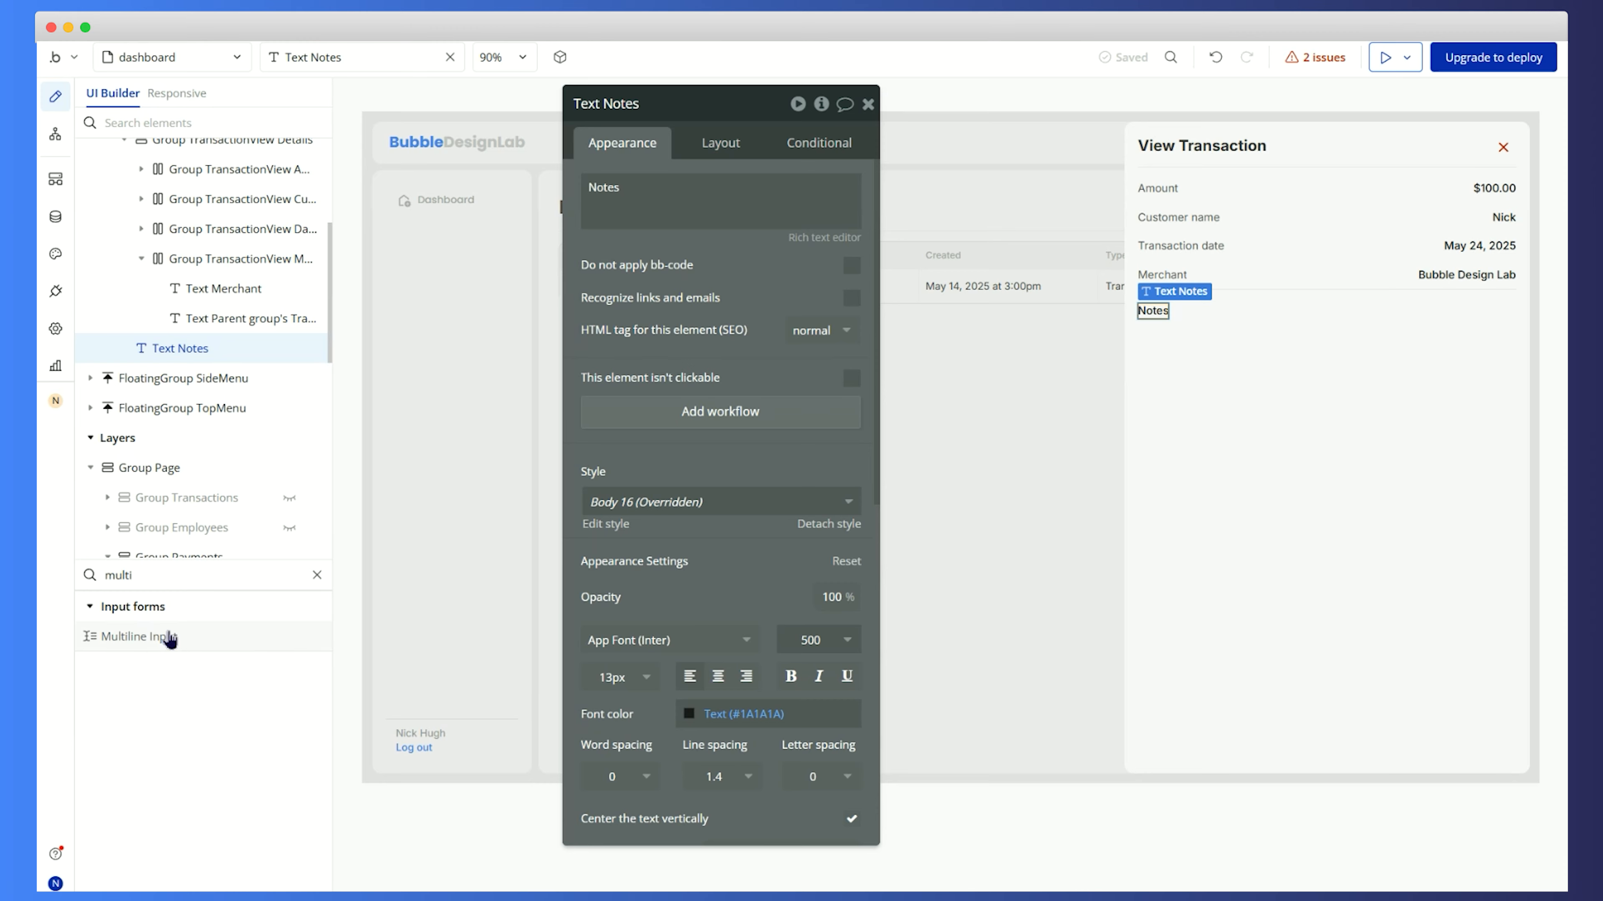
{"action": "left_click", "coordinate": [170, 638]}
{"action": "left_click", "coordinate": [1222, 439]}
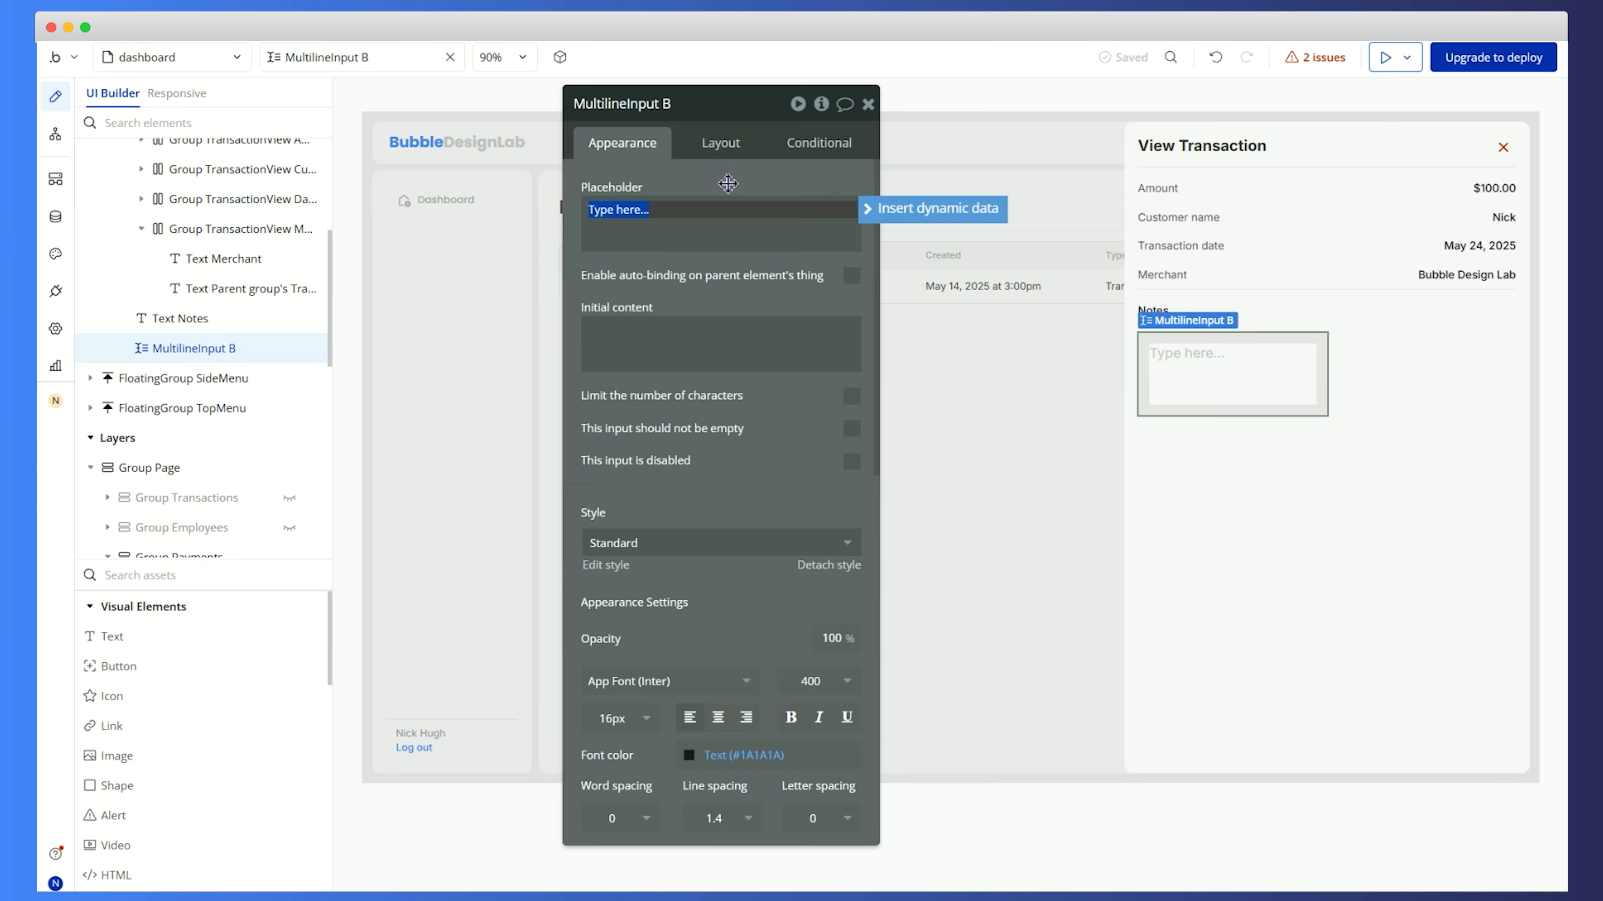
{"action": "double_click", "coordinate": [708, 103]}
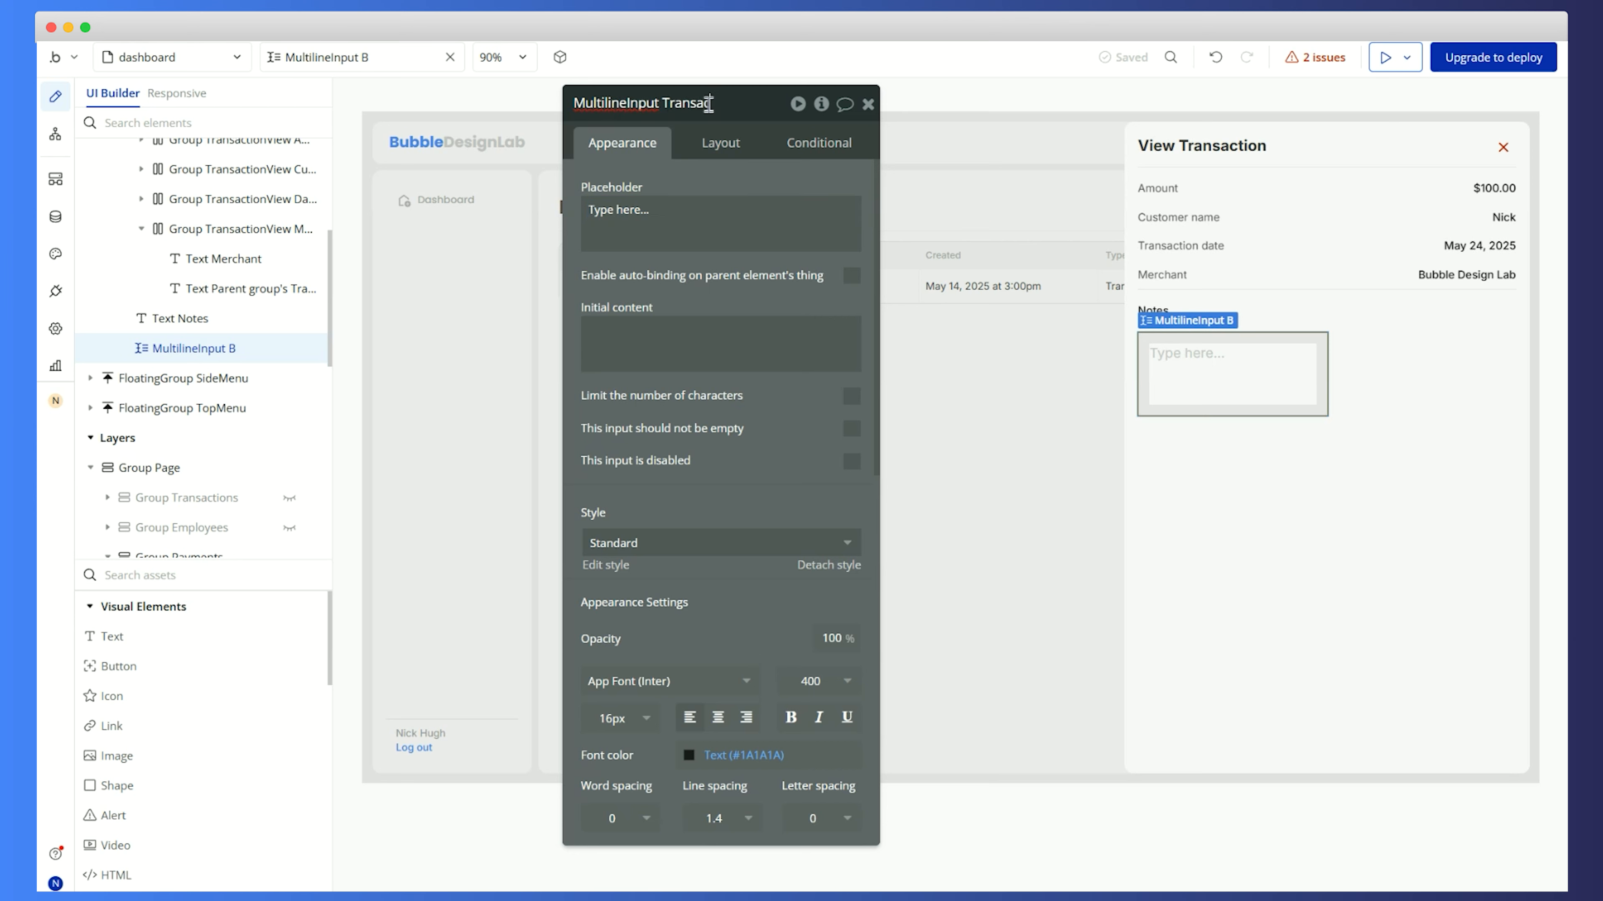
{"action": "type", "text": "TransactionNotes"}
{"action": "key", "text": "Return"}
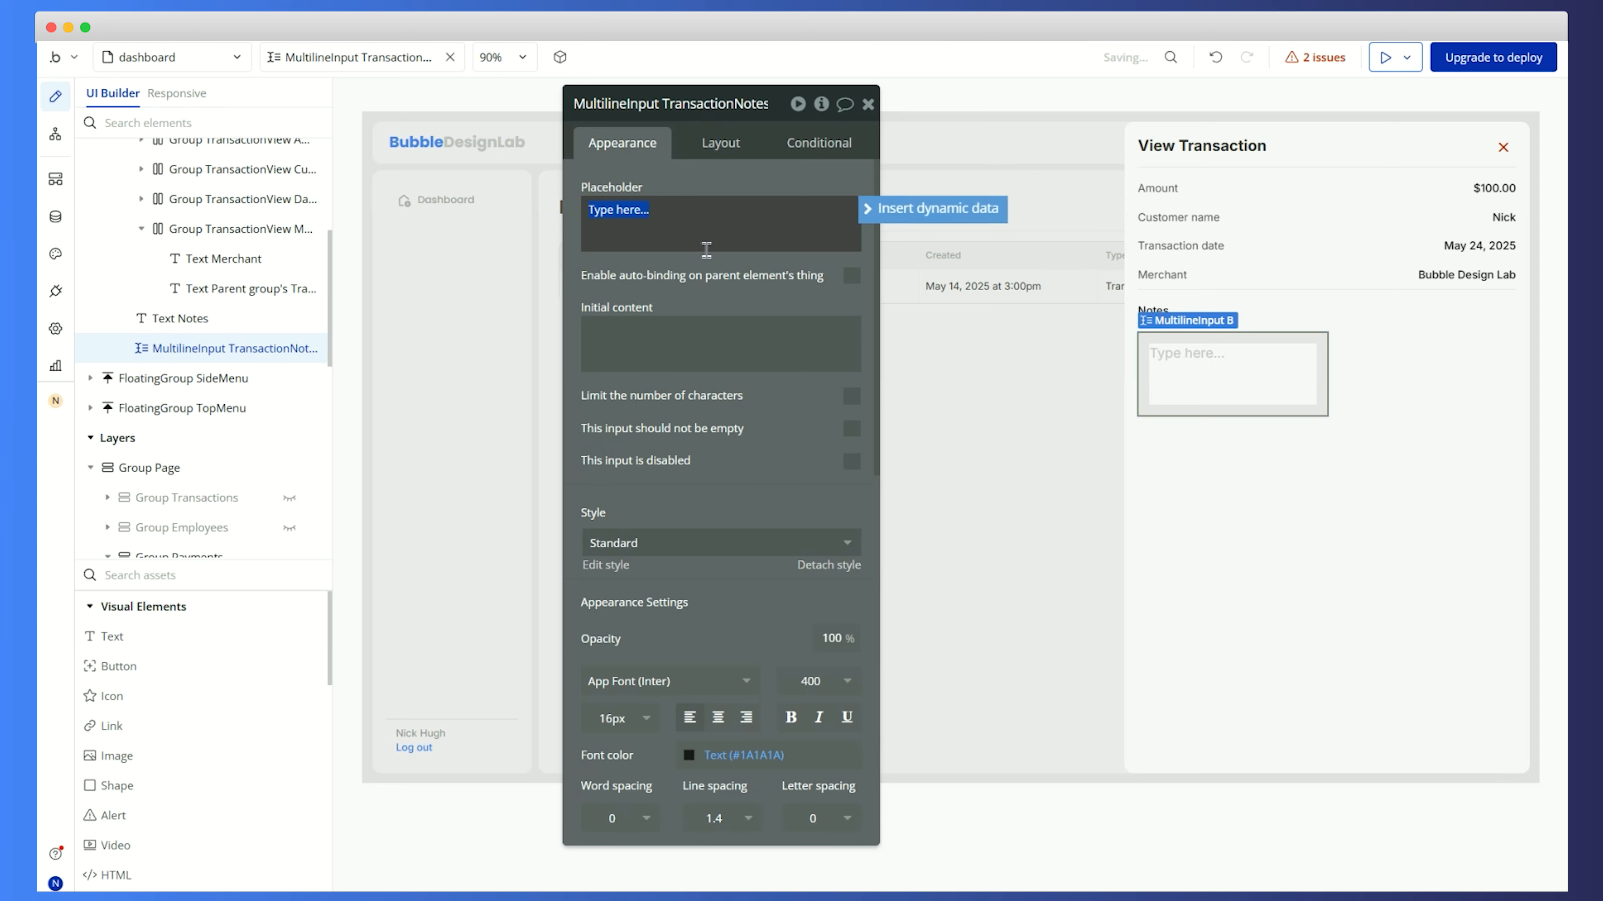
Set the notes input's placeholder to "Add notes about this transaction" and turn off its fixed width
{"action": "type", "text": "Add notes about this transaction"}
{"action": "left_click", "coordinate": [719, 143]}
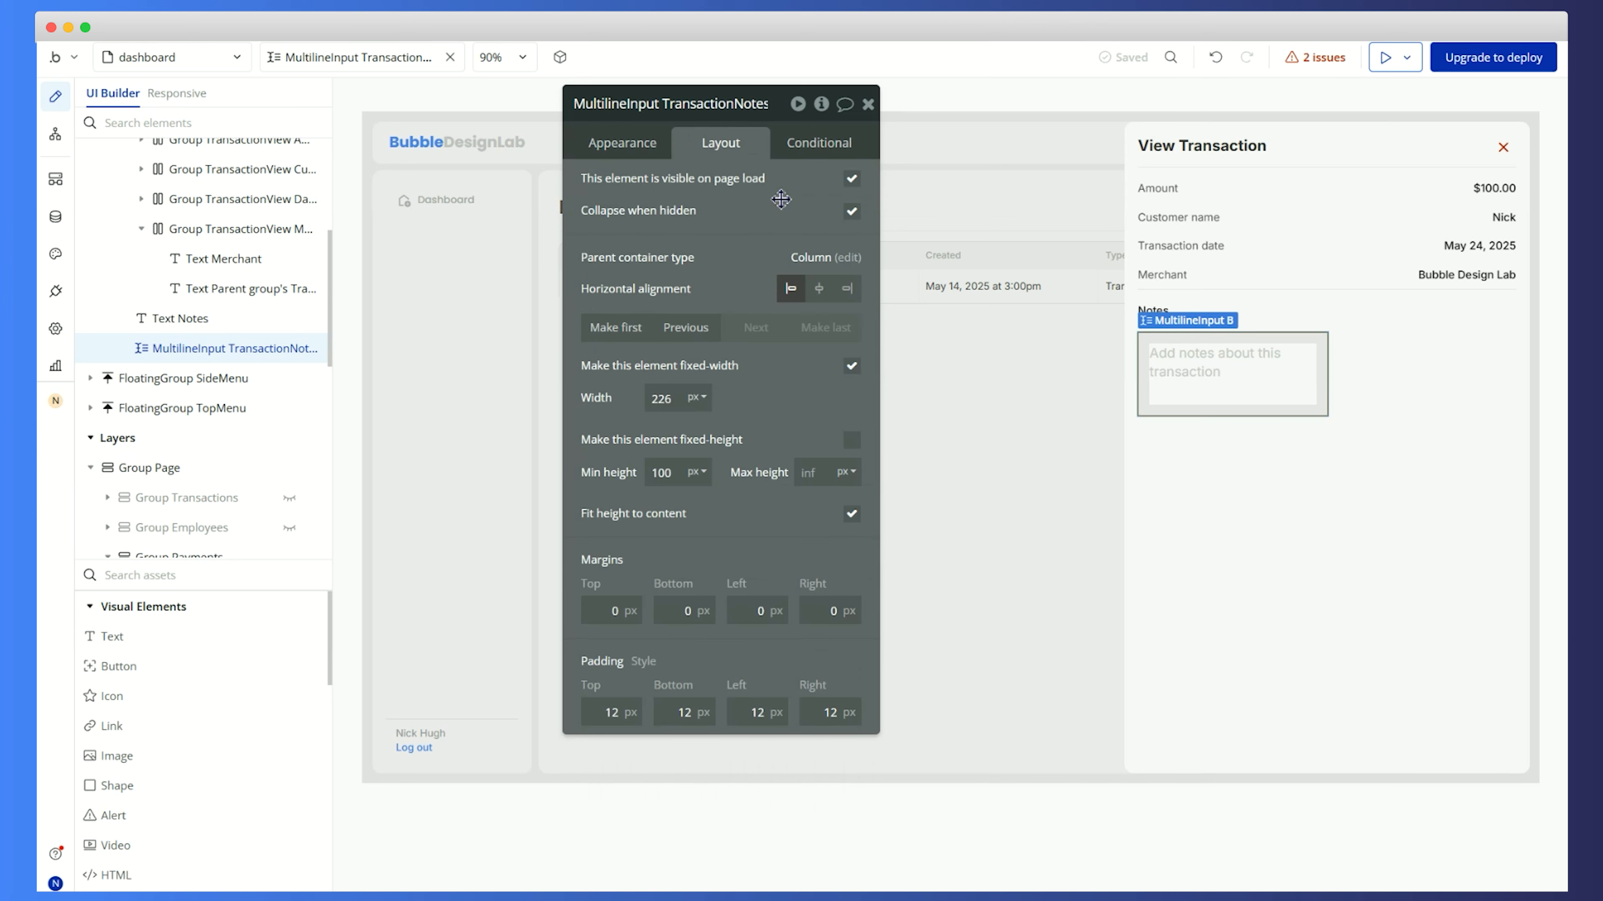
{"action": "left_click", "coordinate": [851, 367]}
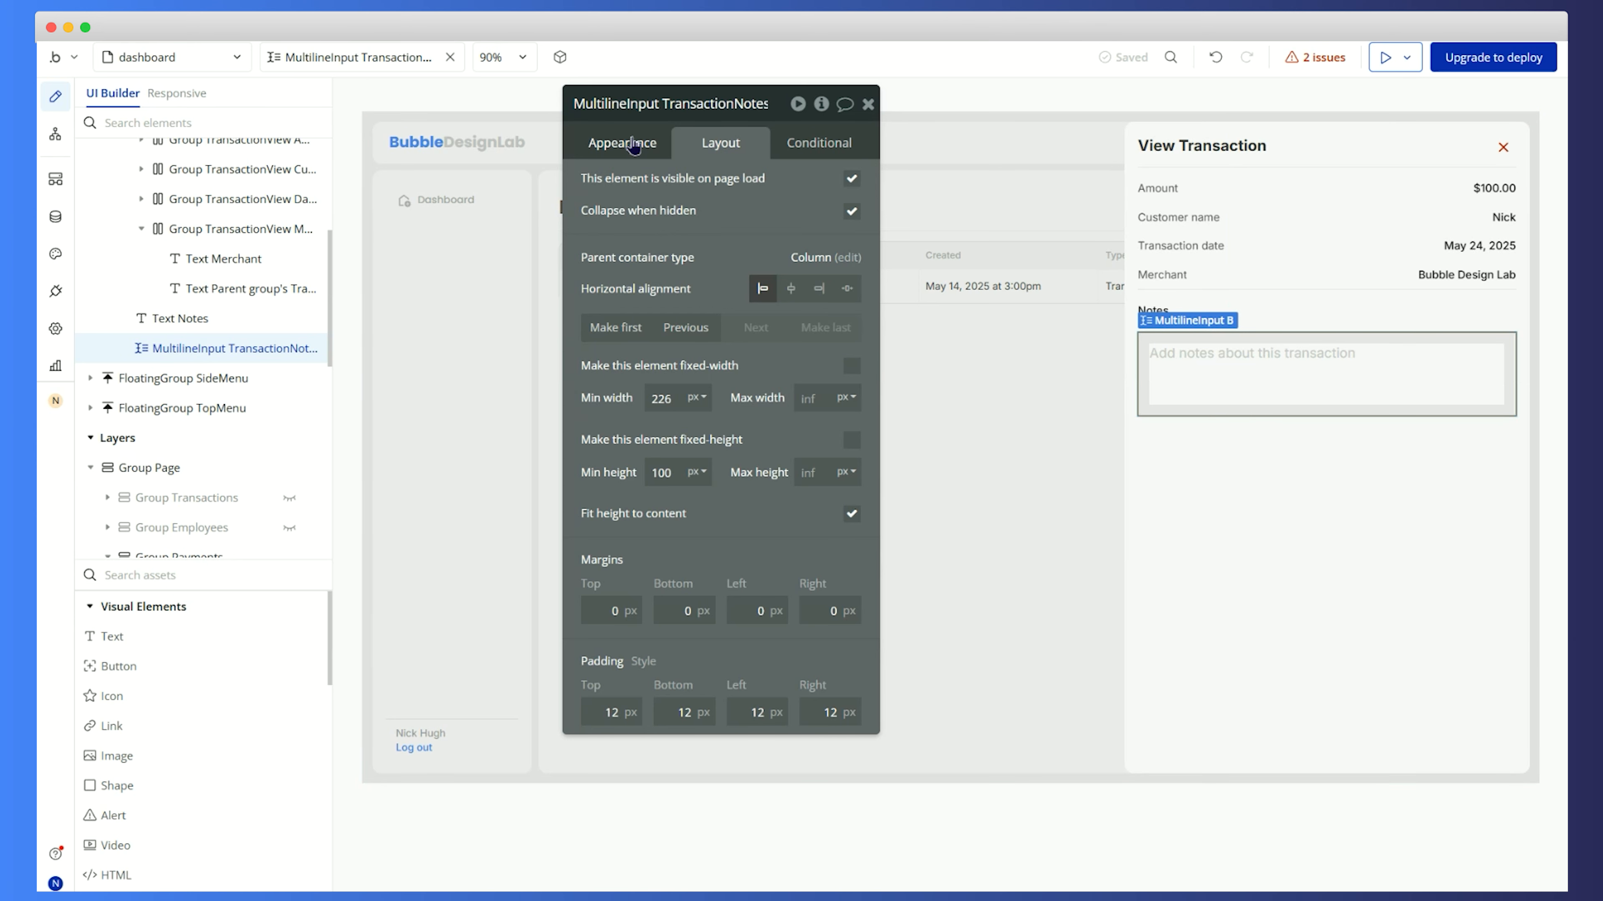
Set the font size of MultilineInput TransactionNotes to 13 px
{"action": "left_click", "coordinate": [634, 145]}
{"action": "scroll", "coordinate": [694, 442], "scroll_direction": "down", "scroll_amount": 5}
{"action": "left_click", "coordinate": [609, 481]}
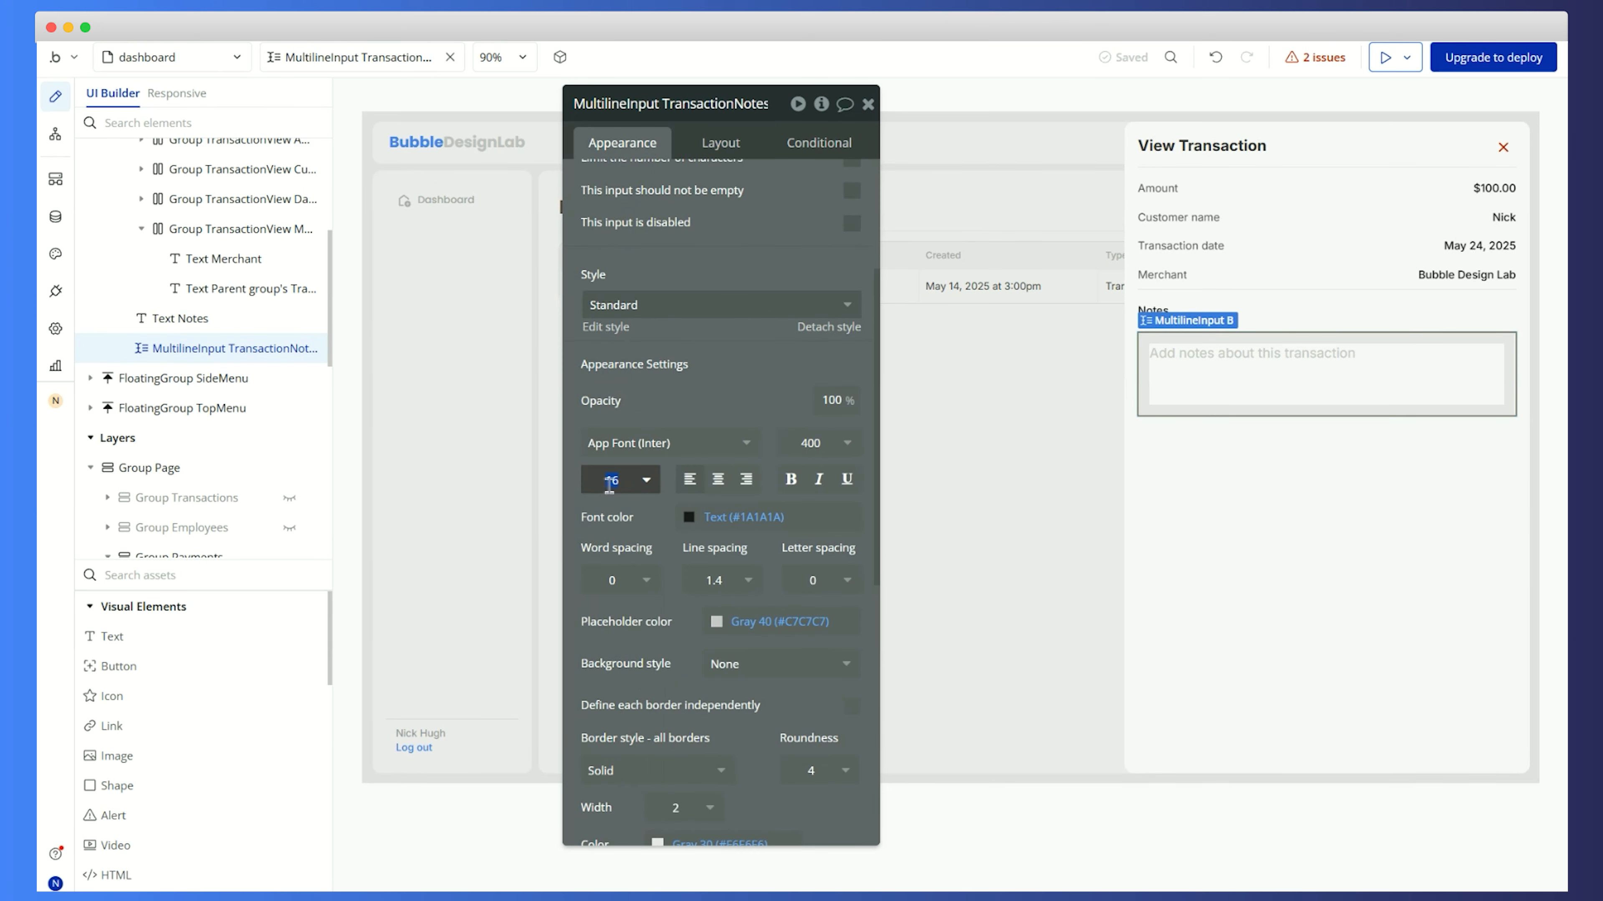
{"action": "key", "text": "Return"}
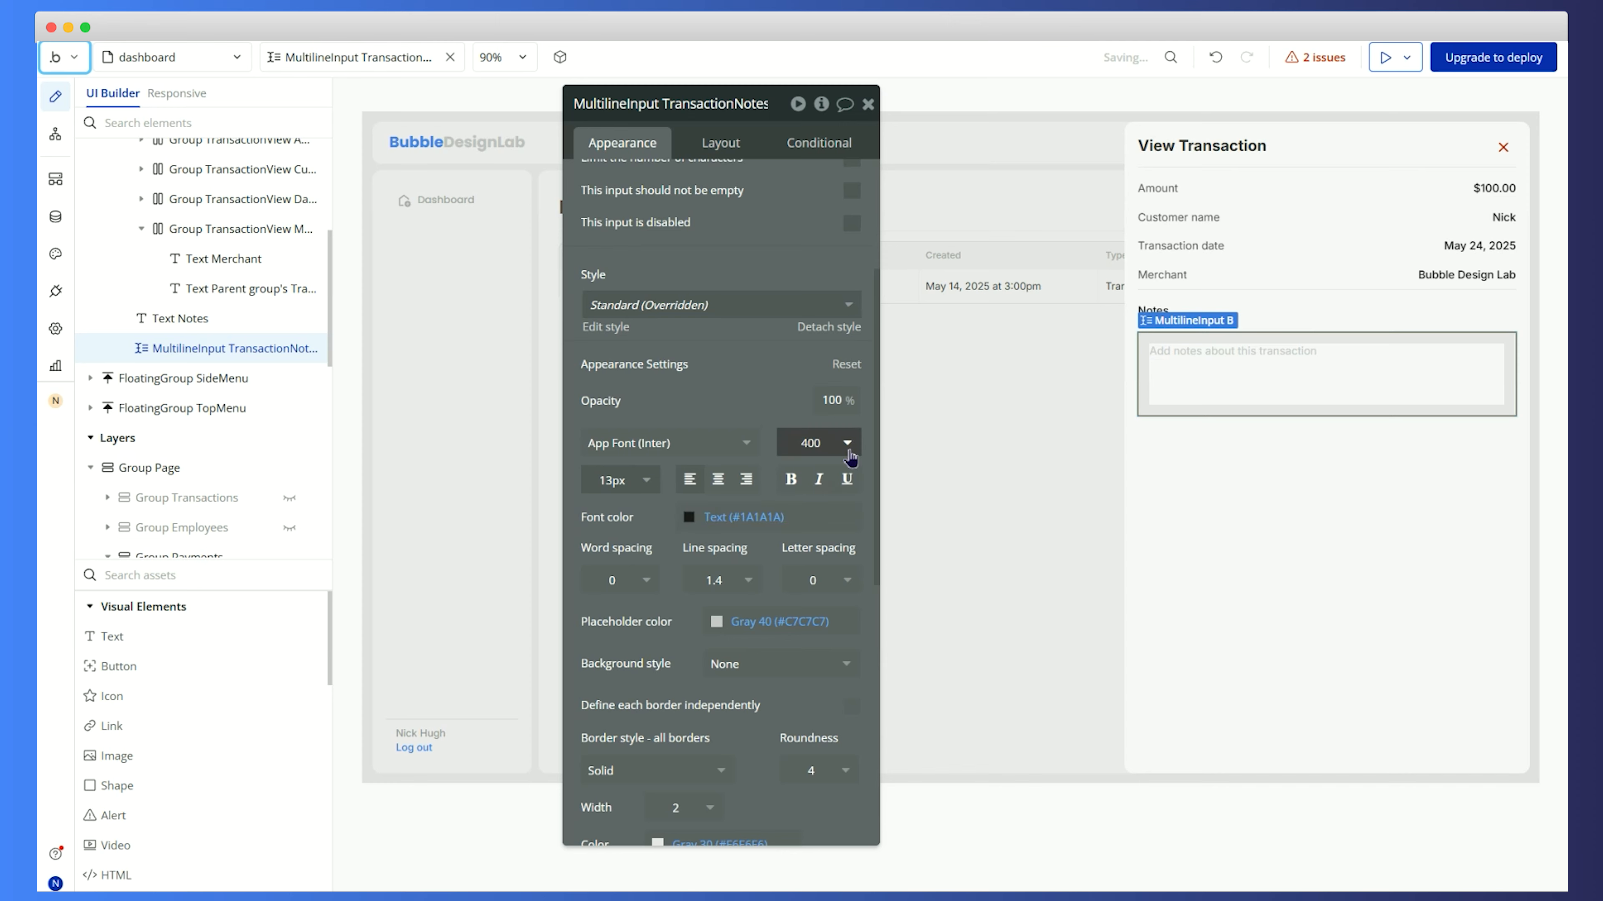
Give the notes input a border width of 1 and a roundness of 10
{"action": "scroll", "coordinate": [820, 467], "scroll_direction": "down", "scroll_amount": 4}
{"action": "scroll", "coordinate": [839, 471], "scroll_direction": "down", "scroll_amount": 2}
{"action": "left_click", "coordinate": [678, 422]}
{"action": "type", "text": "1"}
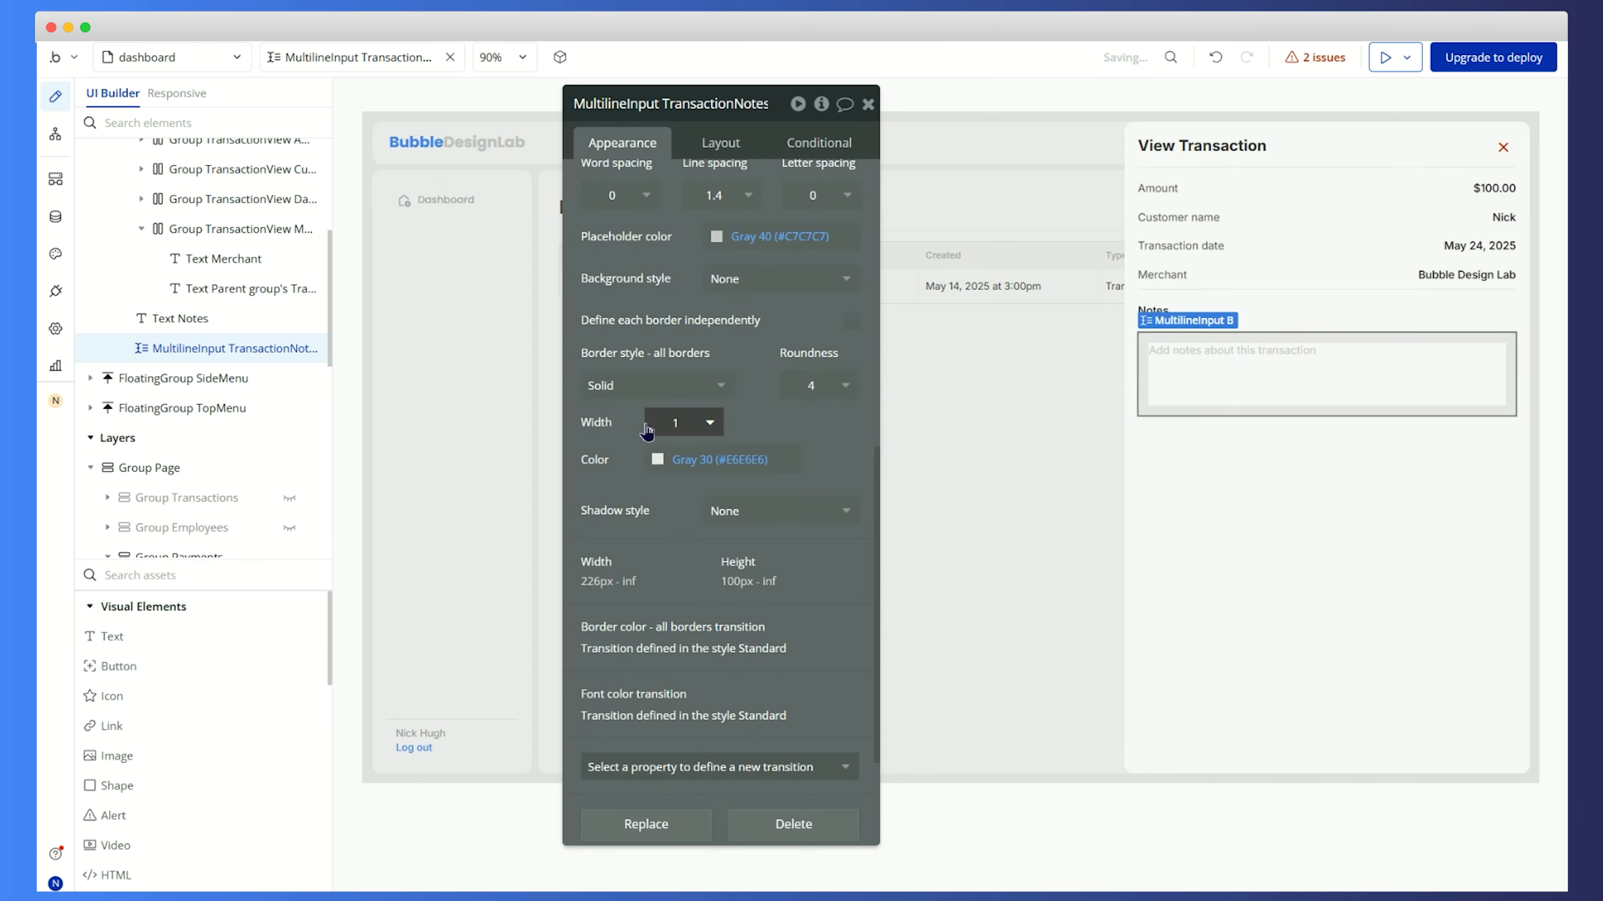
{"action": "left_click", "coordinate": [814, 386]}
{"action": "double_click", "coordinate": [813, 385]}
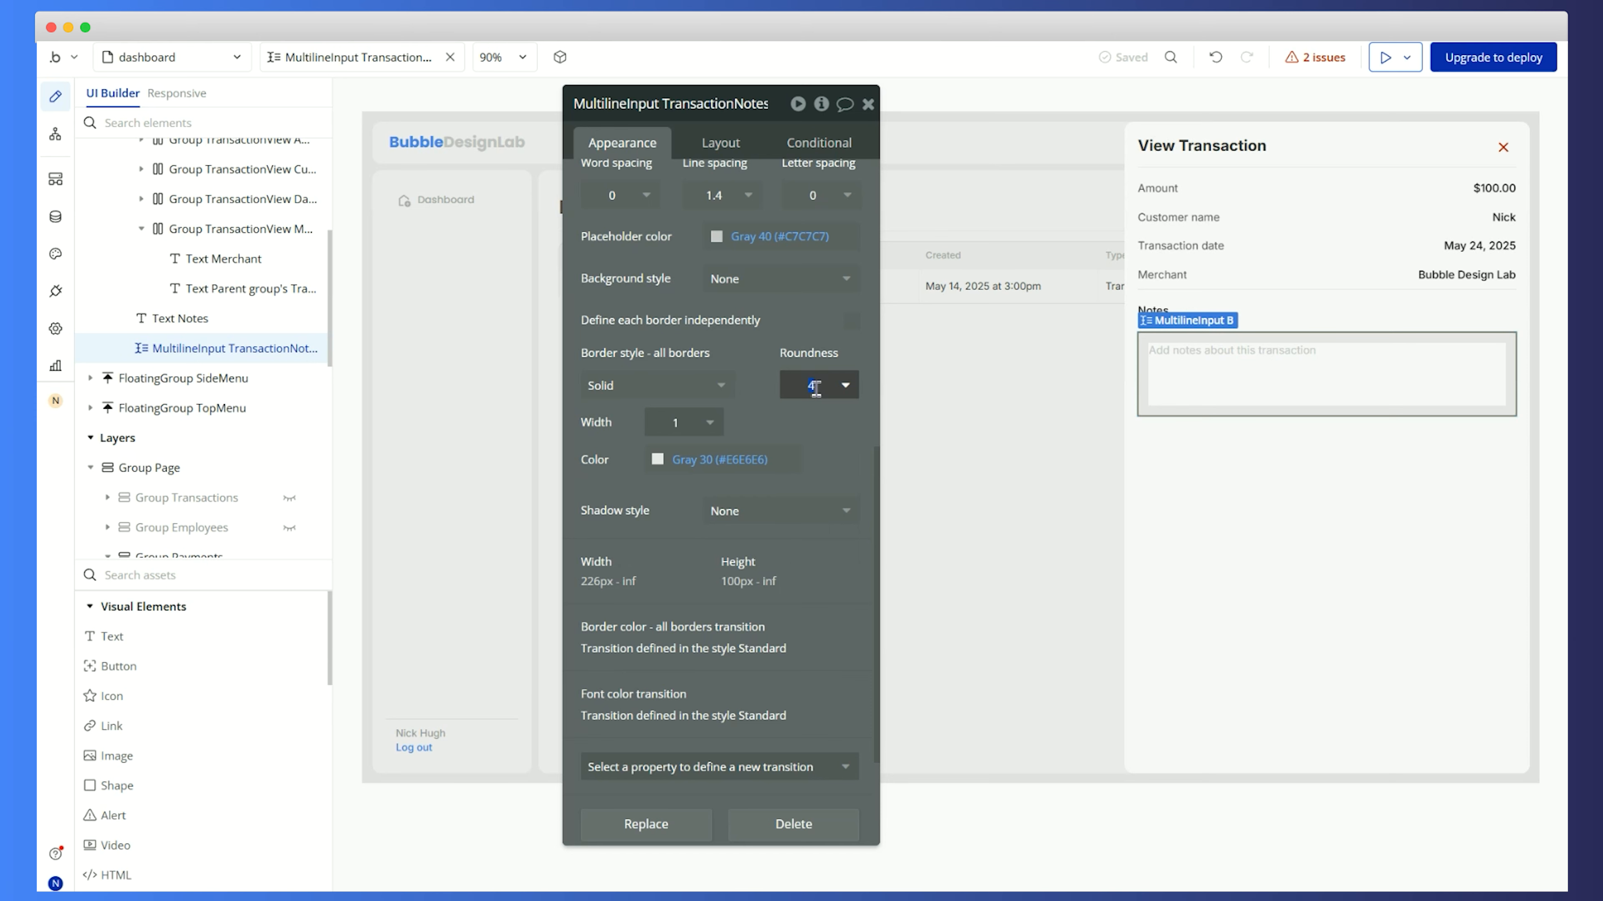
{"action": "left_click", "coordinate": [1288, 490]}
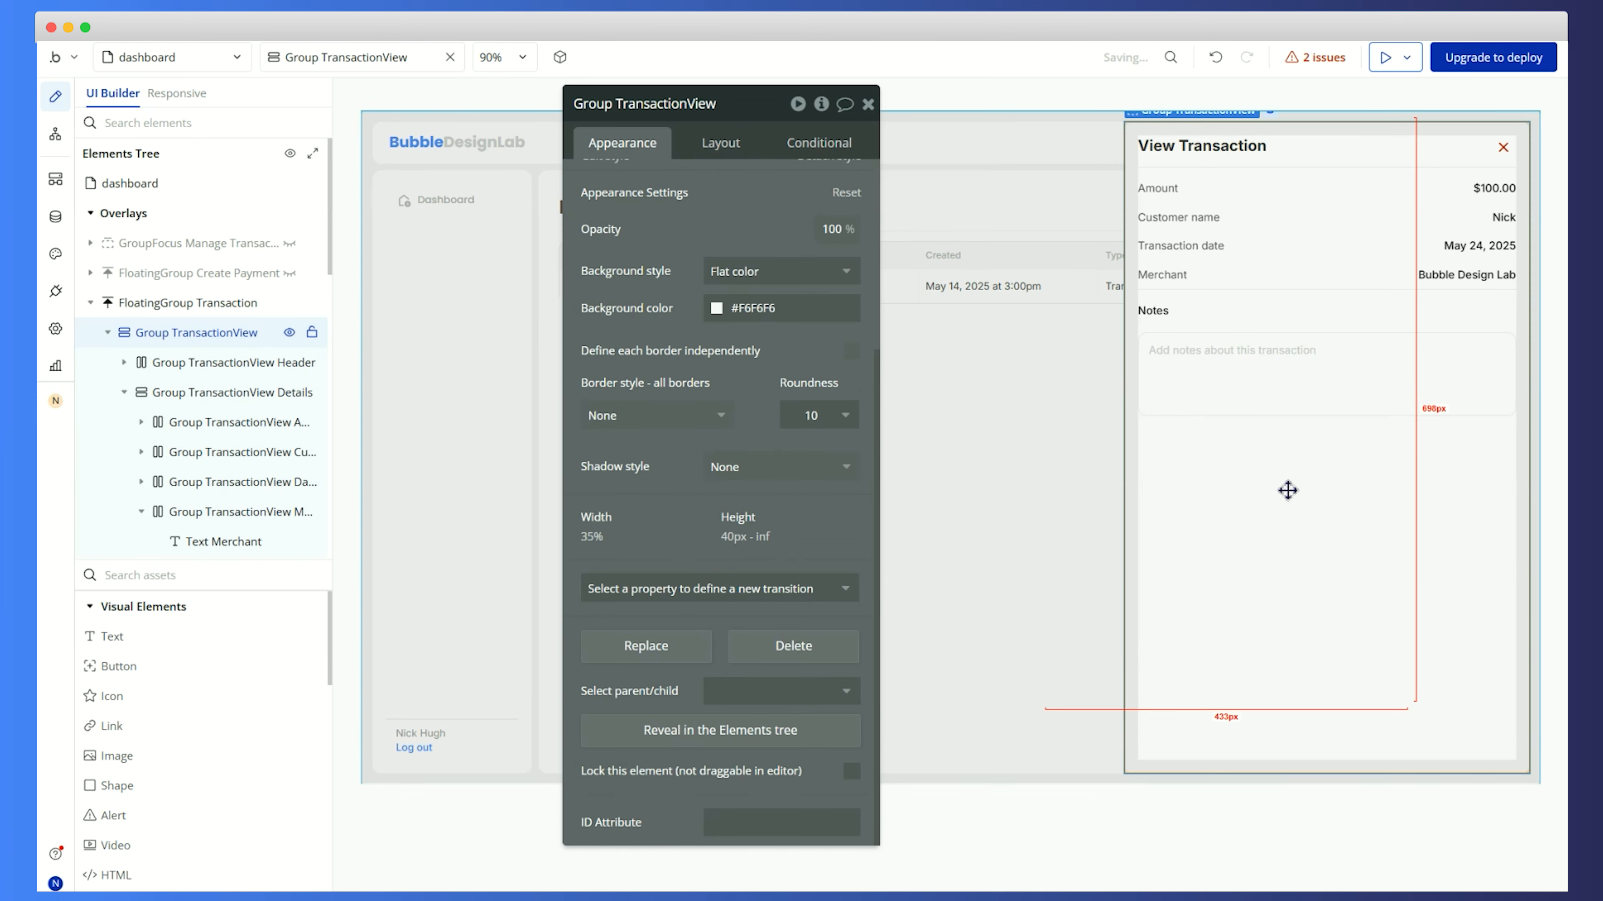
Try Gray 40 (#C7C7C7) as the notes input's border color and return it to Gray 30 (#E6E6E6)
{"action": "left_click", "coordinate": [1243, 397]}
{"action": "left_click", "coordinate": [764, 464]}
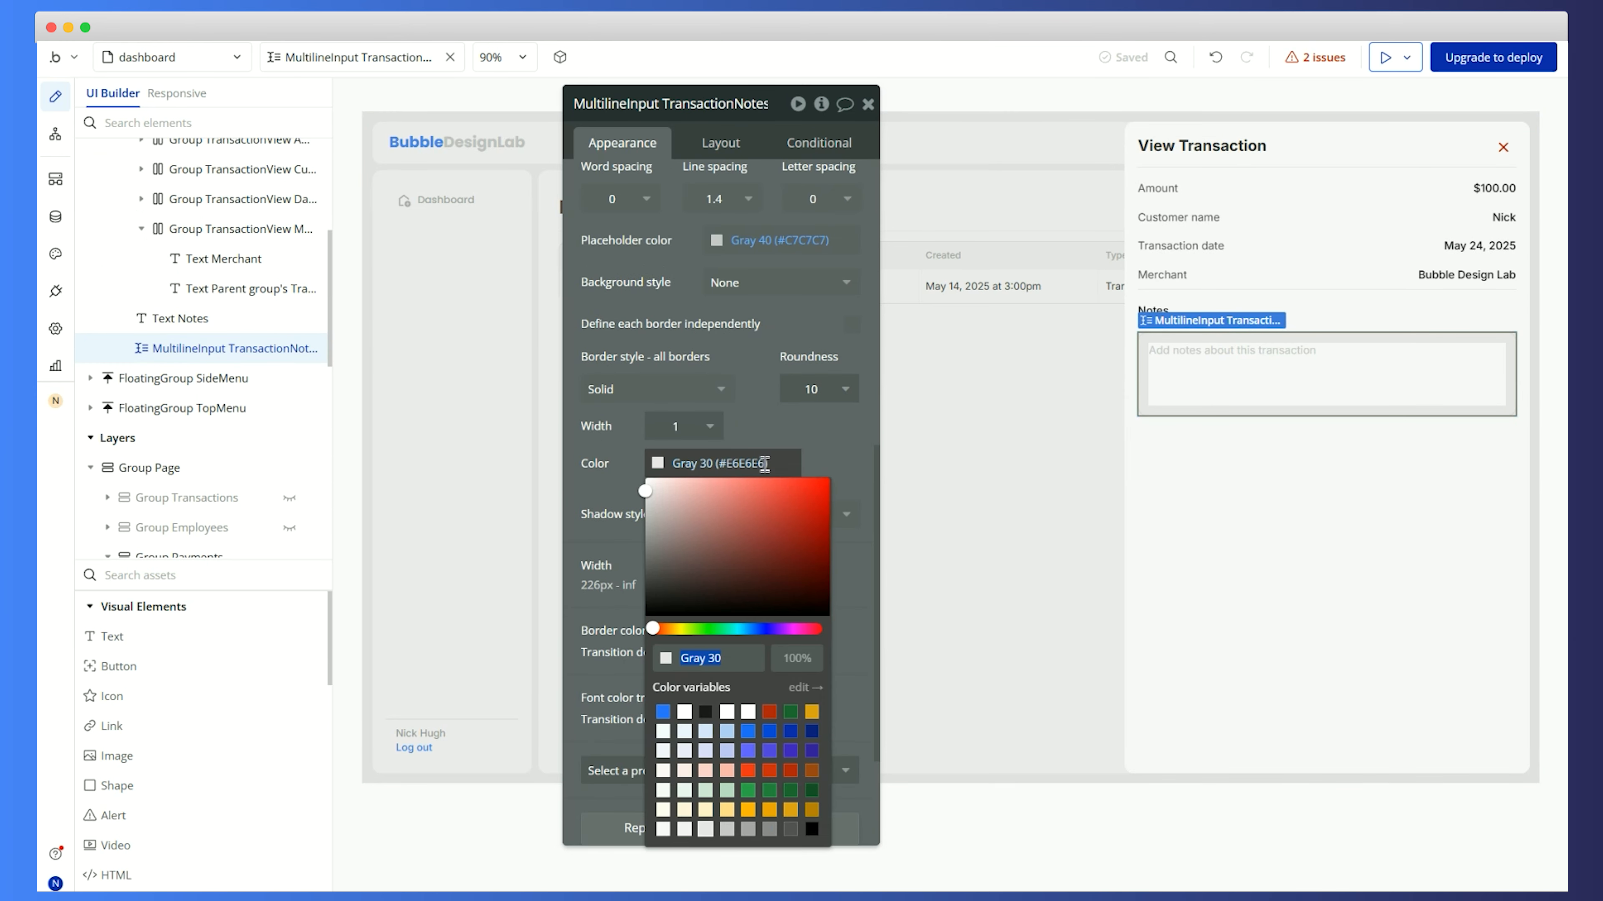
{"action": "left_click", "coordinate": [727, 829]}
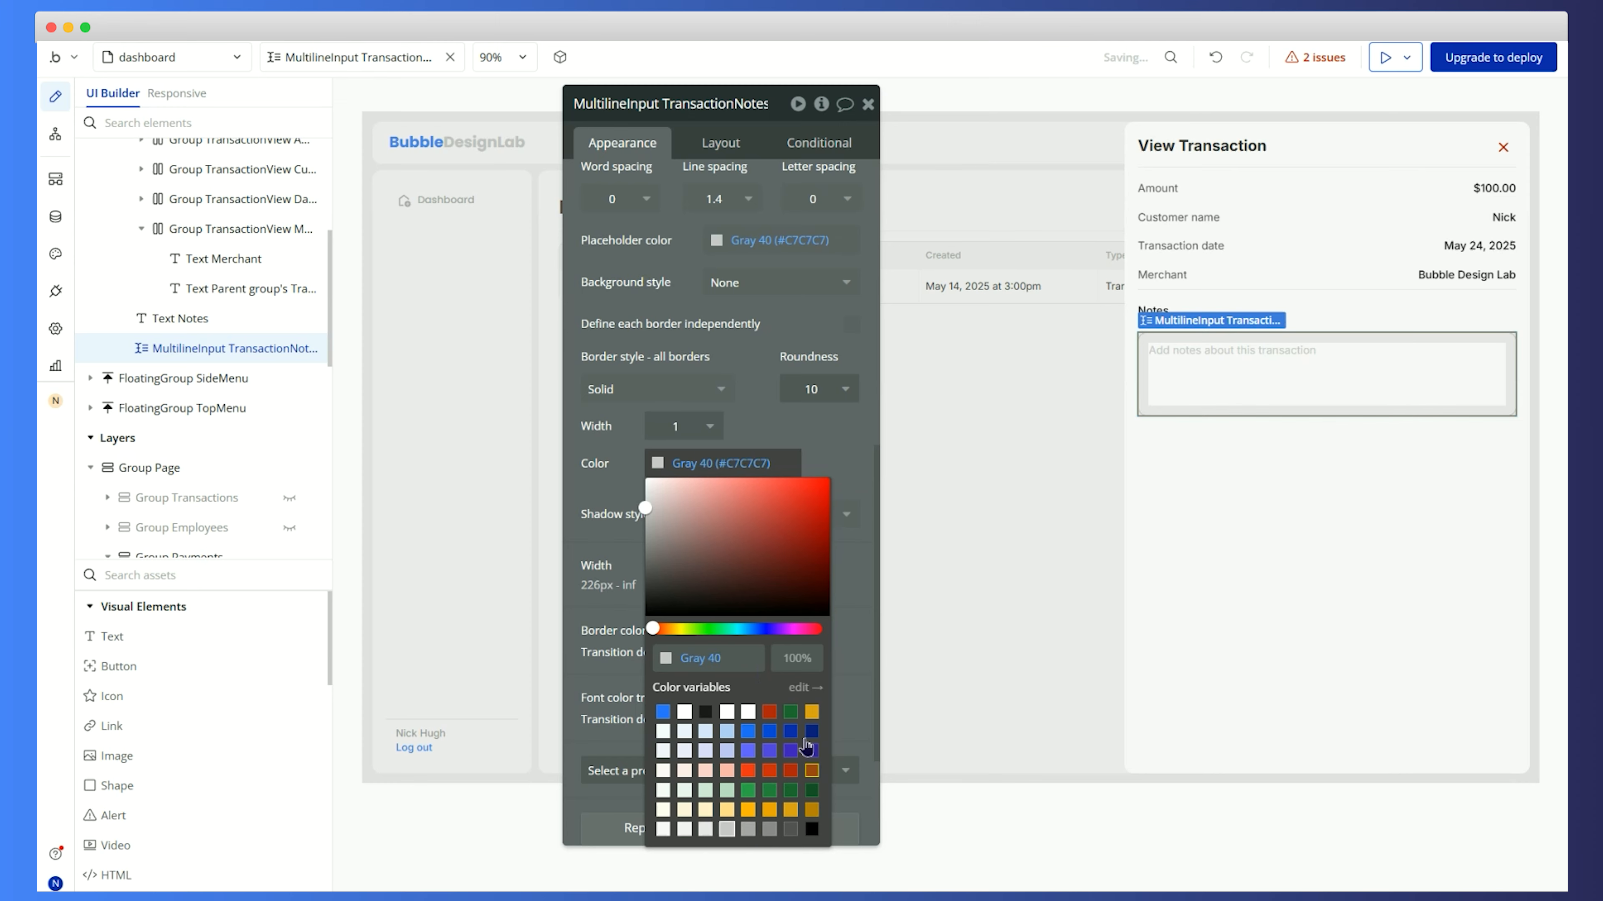
{"action": "left_click", "coordinate": [1430, 567]}
{"action": "left_click", "coordinate": [1232, 404]}
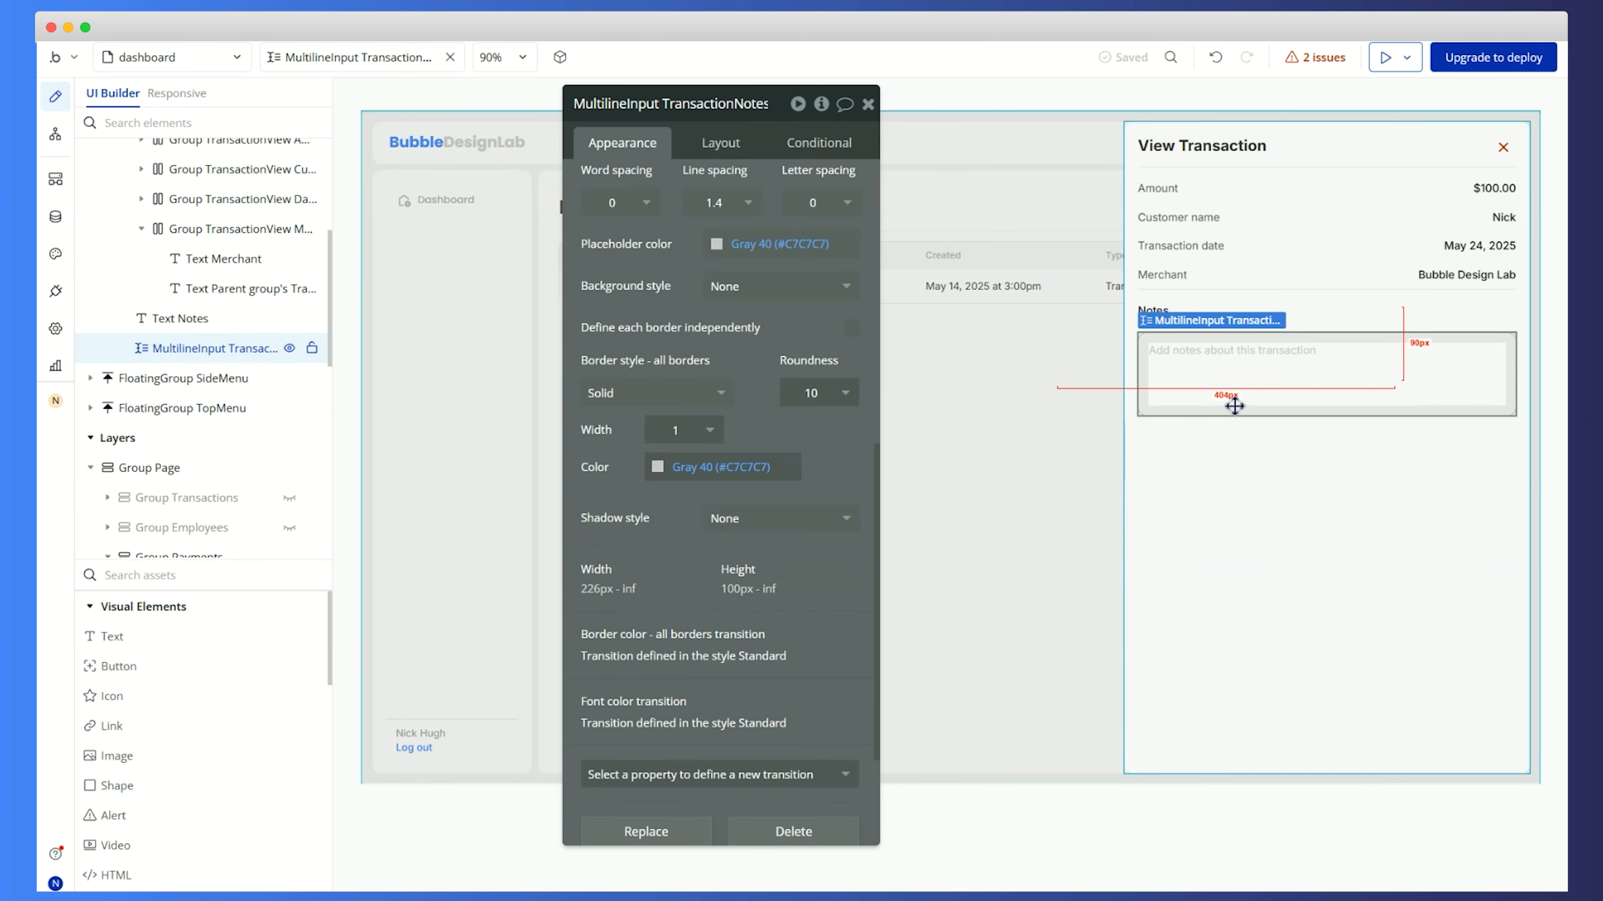
{"action": "left_click", "coordinate": [700, 470]}
{"action": "left_click", "coordinate": [706, 833]}
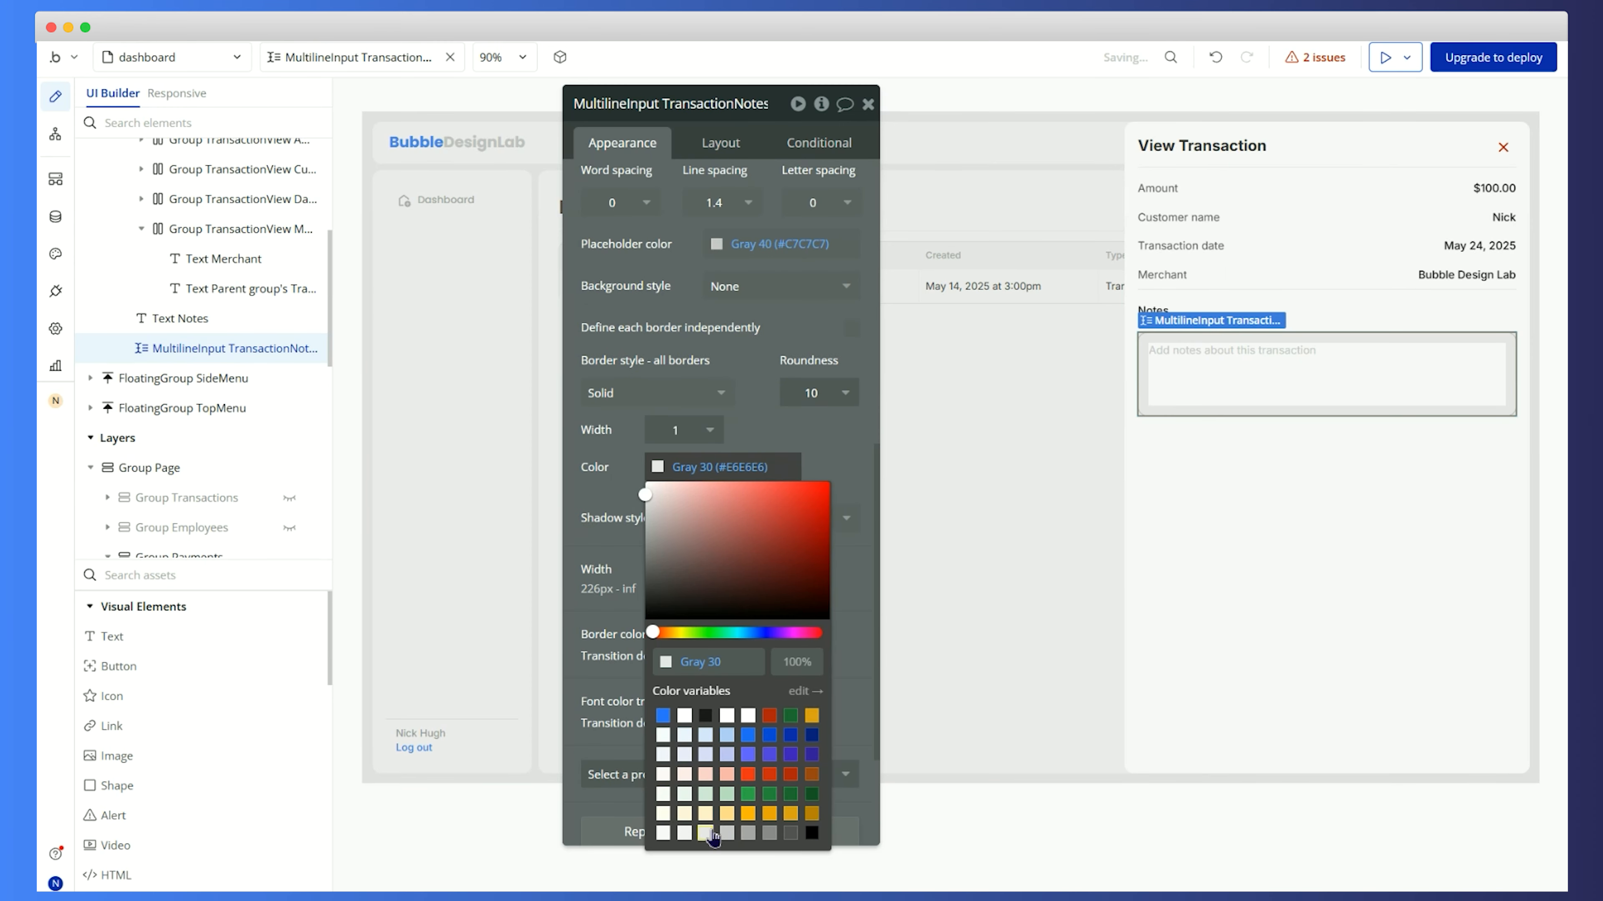
{"action": "left_click", "coordinate": [1281, 610]}
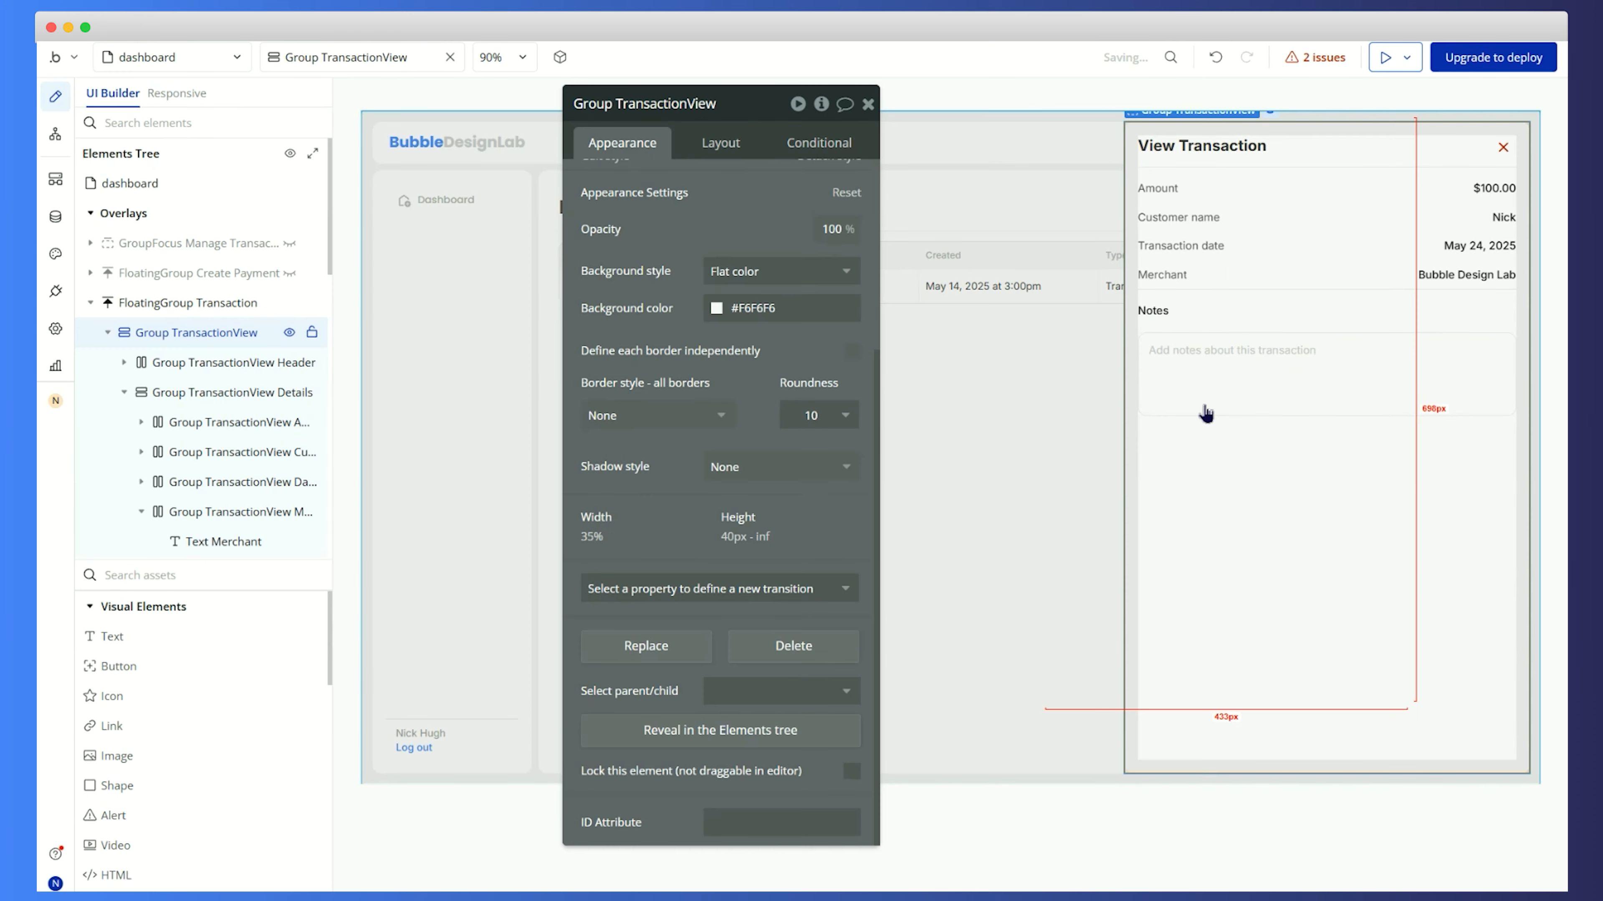
Group the Notes label and the multiline input in a column container named Group TransactionView Notes
{"action": "left_click", "coordinate": [1154, 312]}
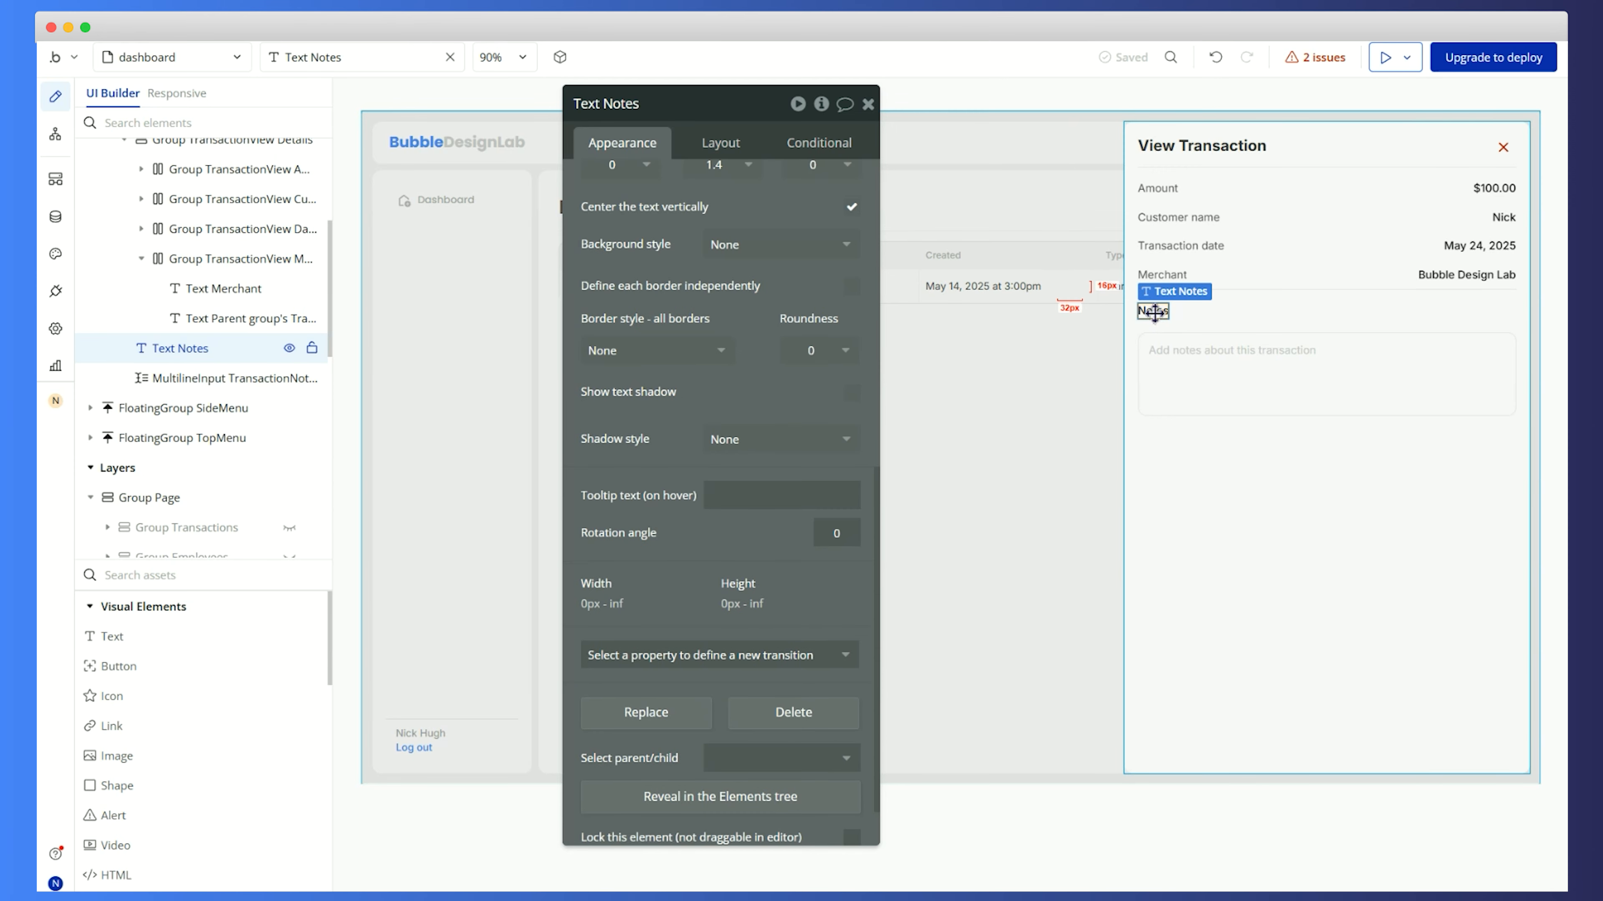
{"action": "left_click", "coordinate": [172, 380], "text": "shift"}
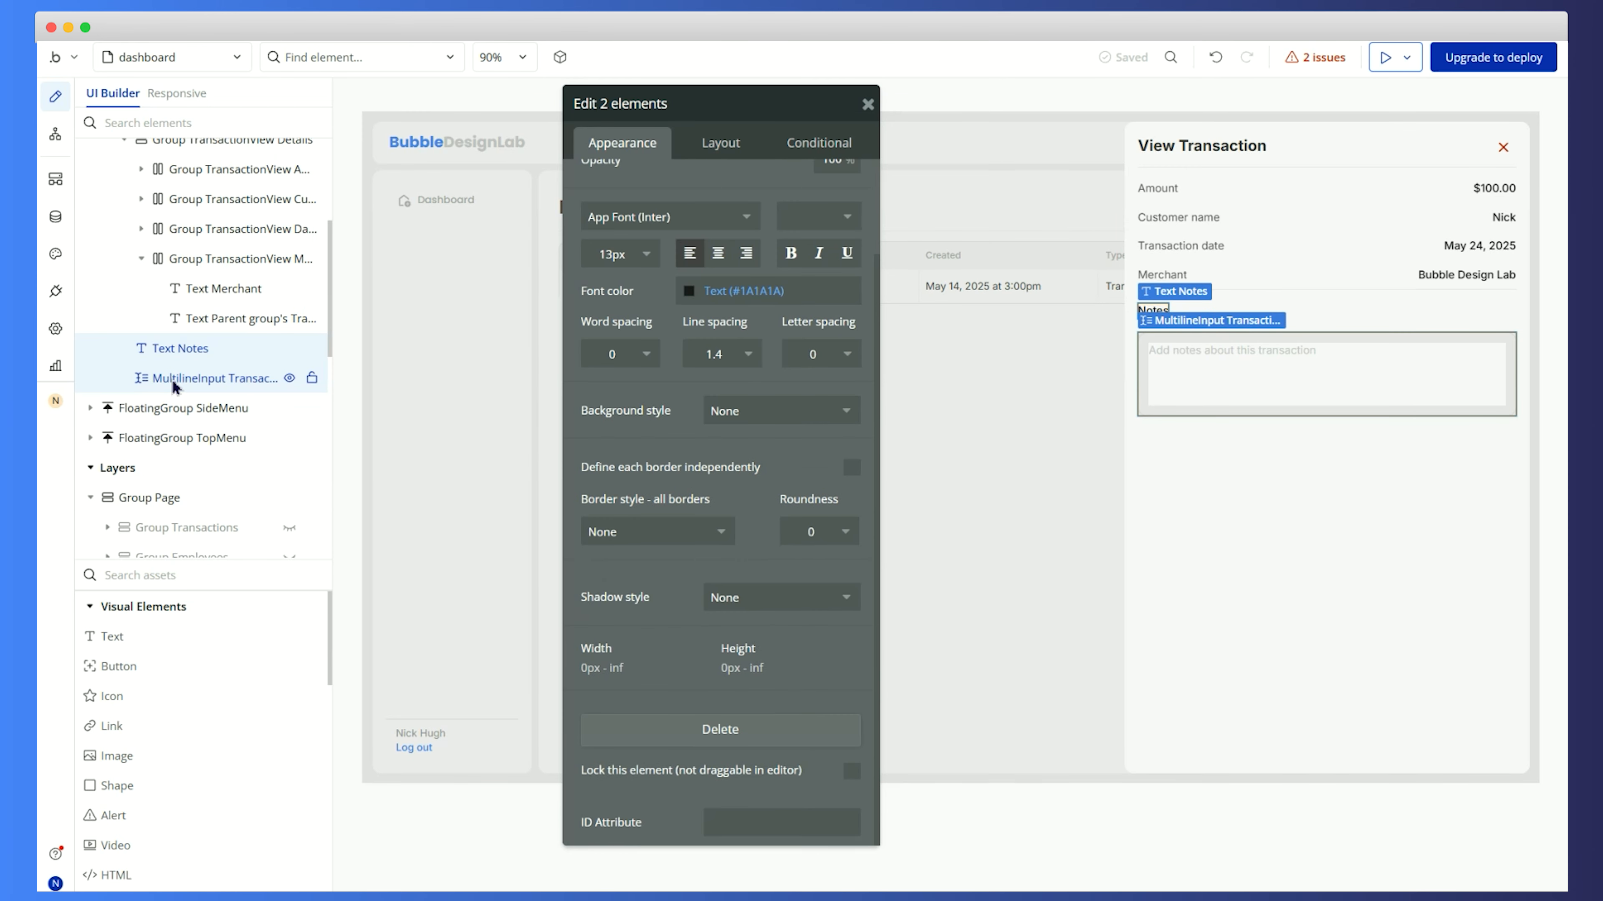
{"action": "right_click", "coordinate": [172, 379]}
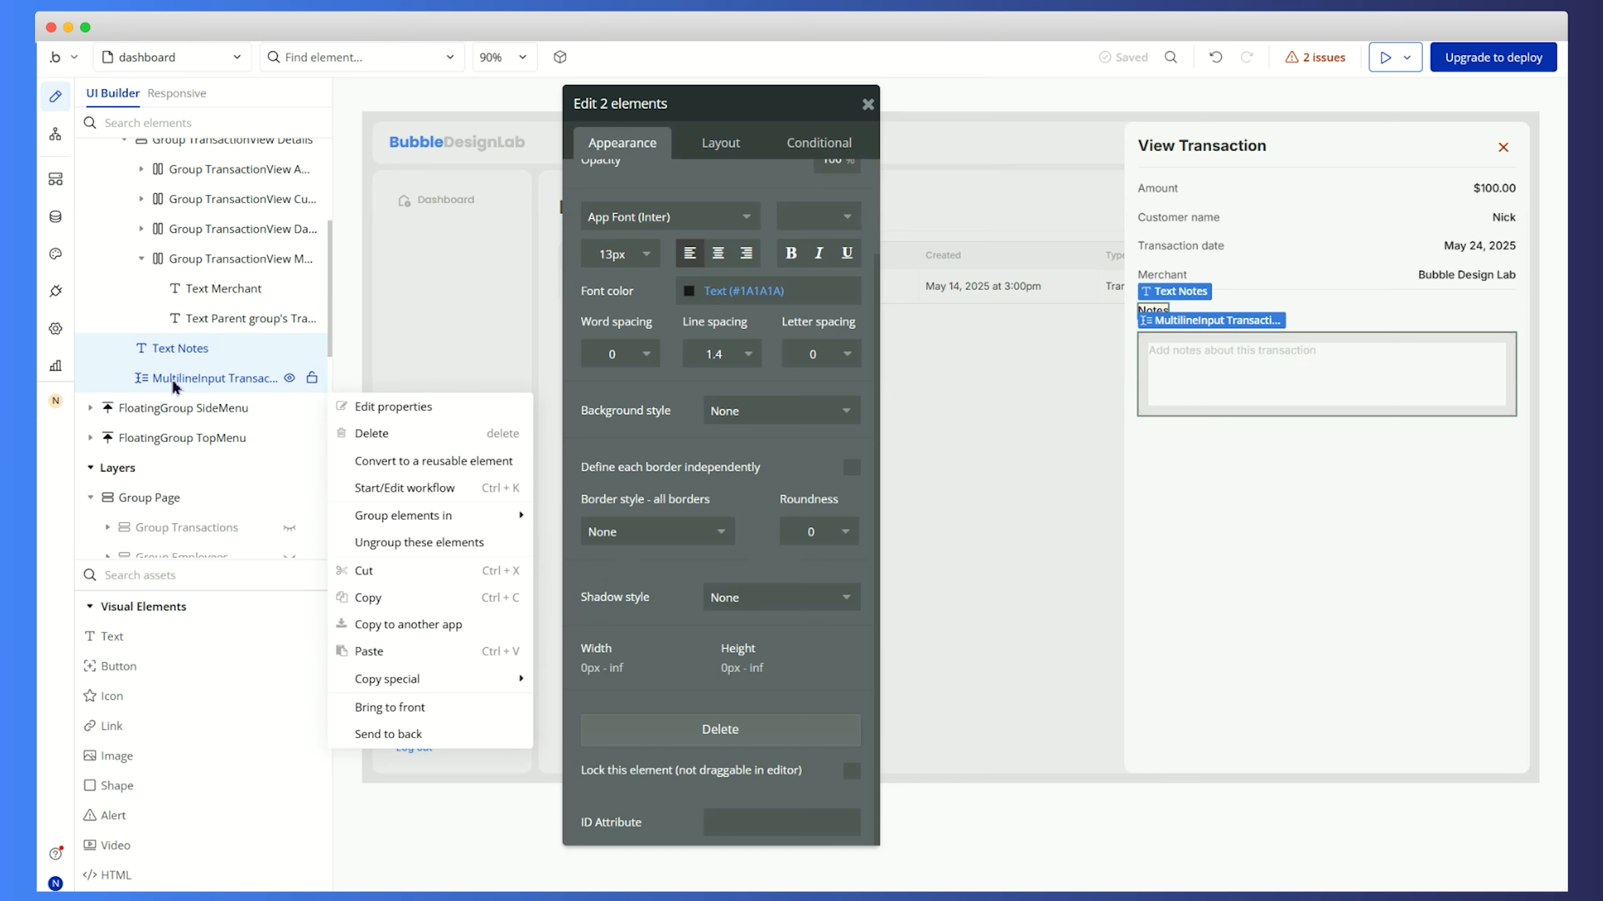
{"action": "mouse_move", "coordinate": [436, 514]}
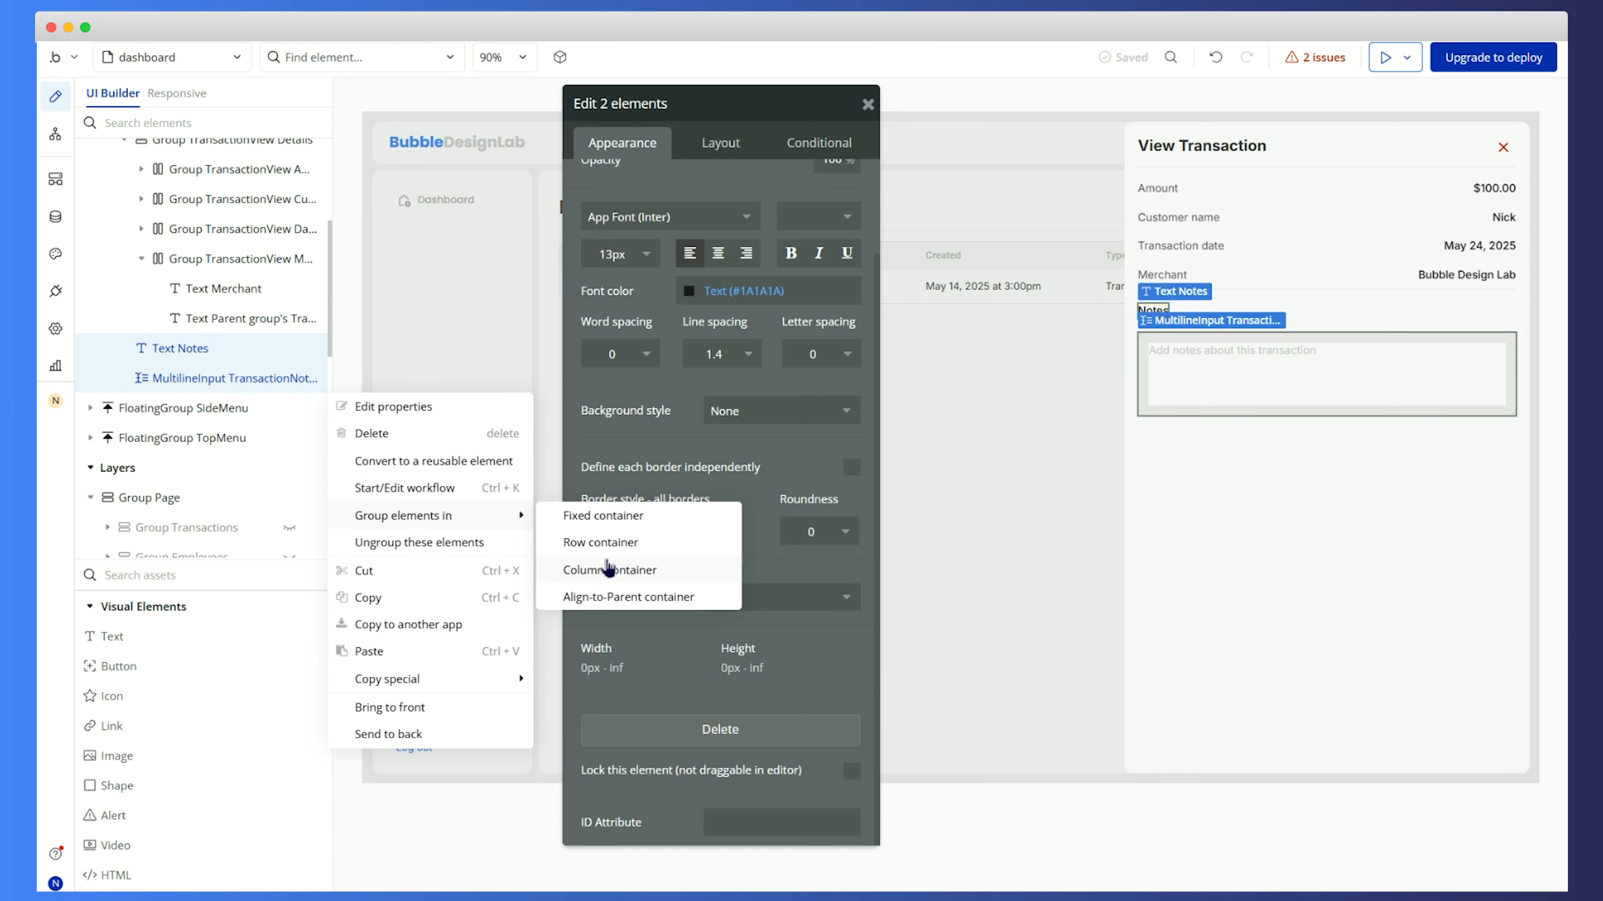
{"action": "left_click", "coordinate": [634, 567]}
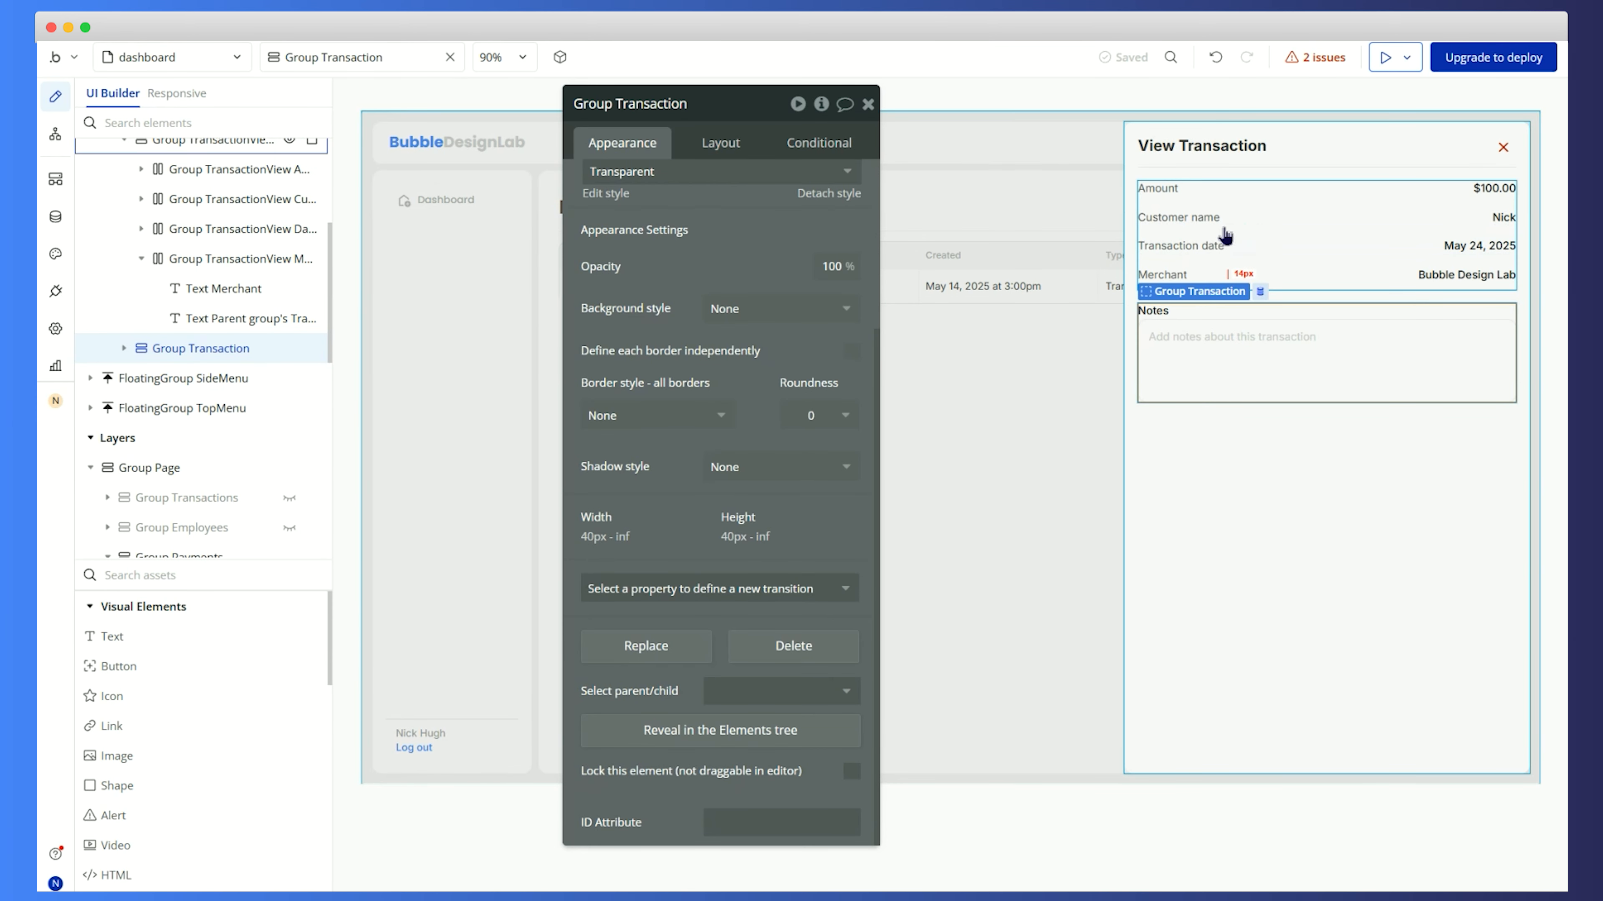
{"action": "left_click", "coordinate": [721, 143]}
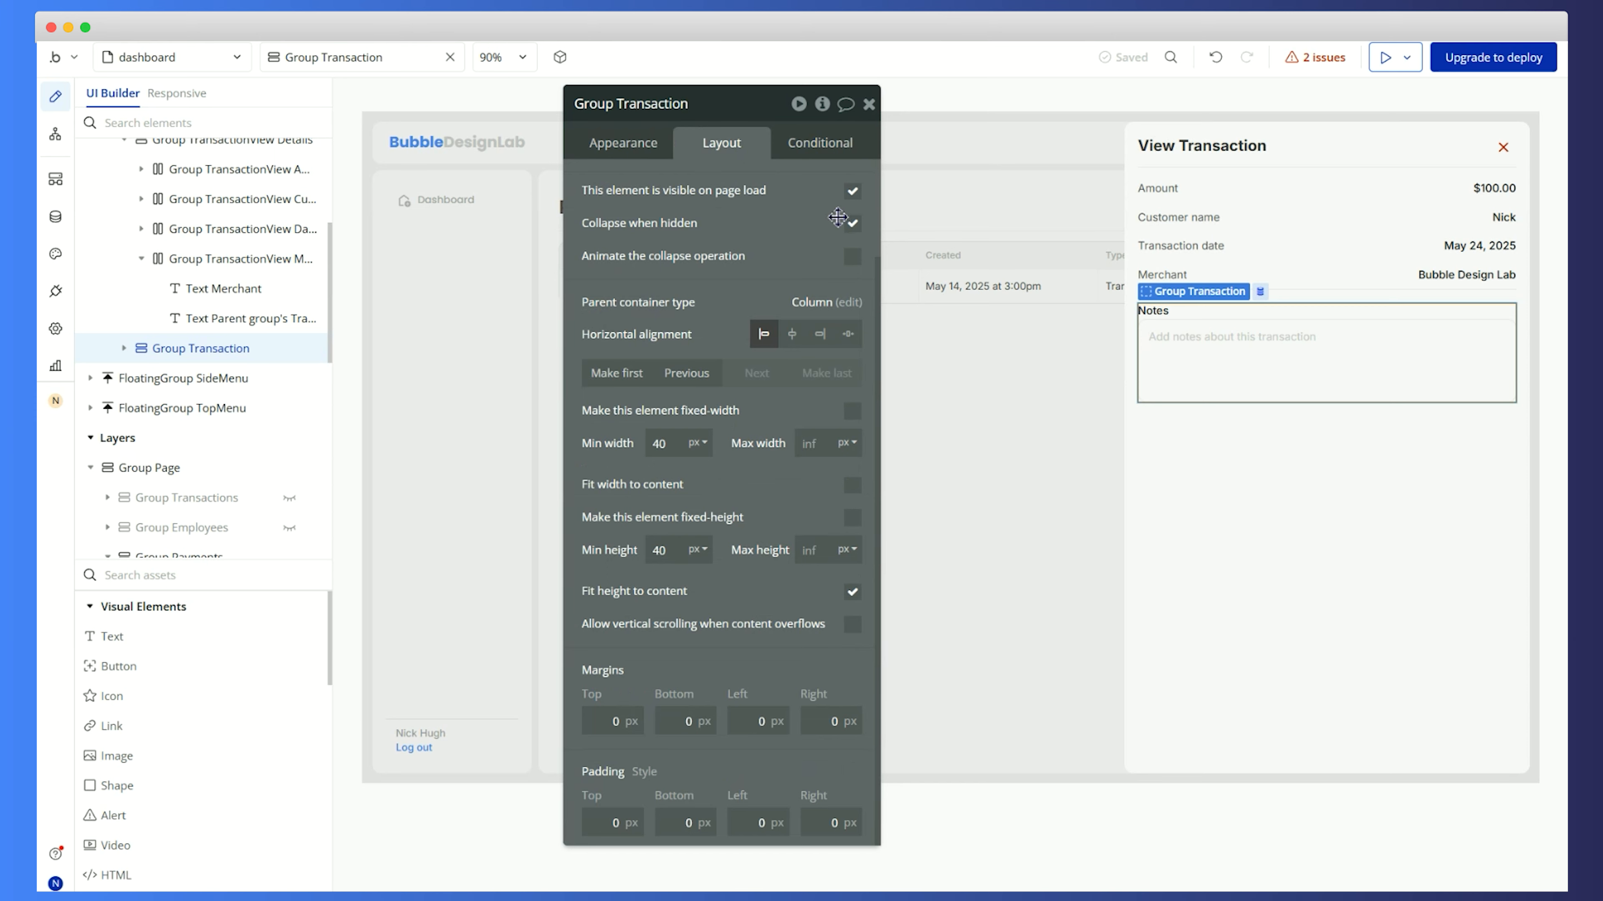
{"action": "scroll", "coordinate": [839, 249], "scroll_direction": "up", "scroll_amount": 3}
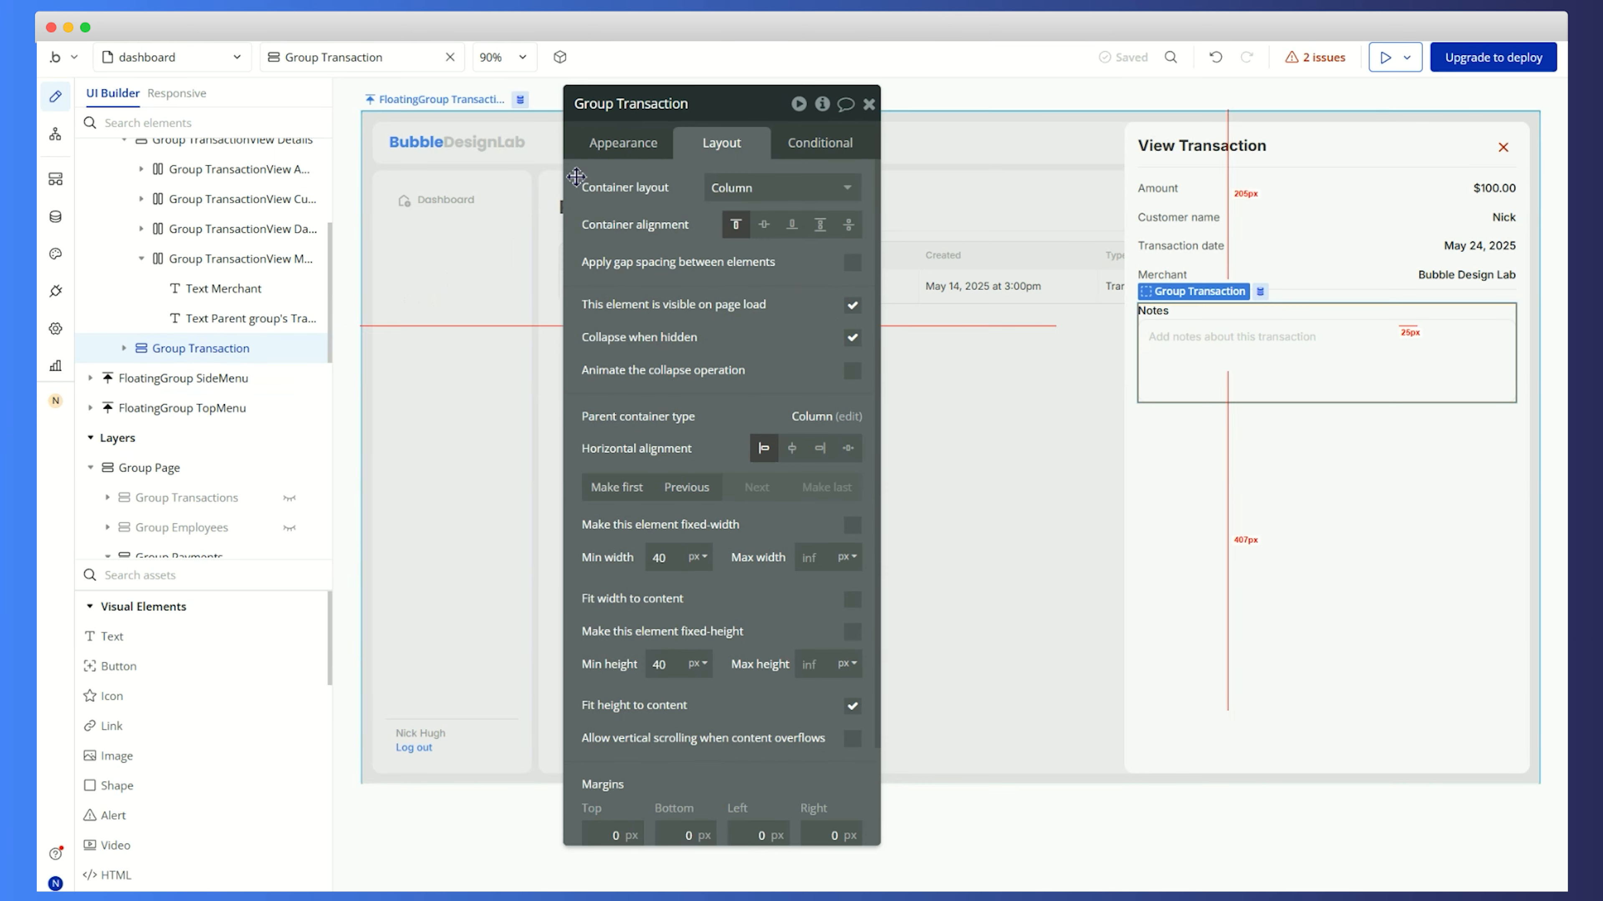
{"action": "left_click", "coordinate": [596, 106]}
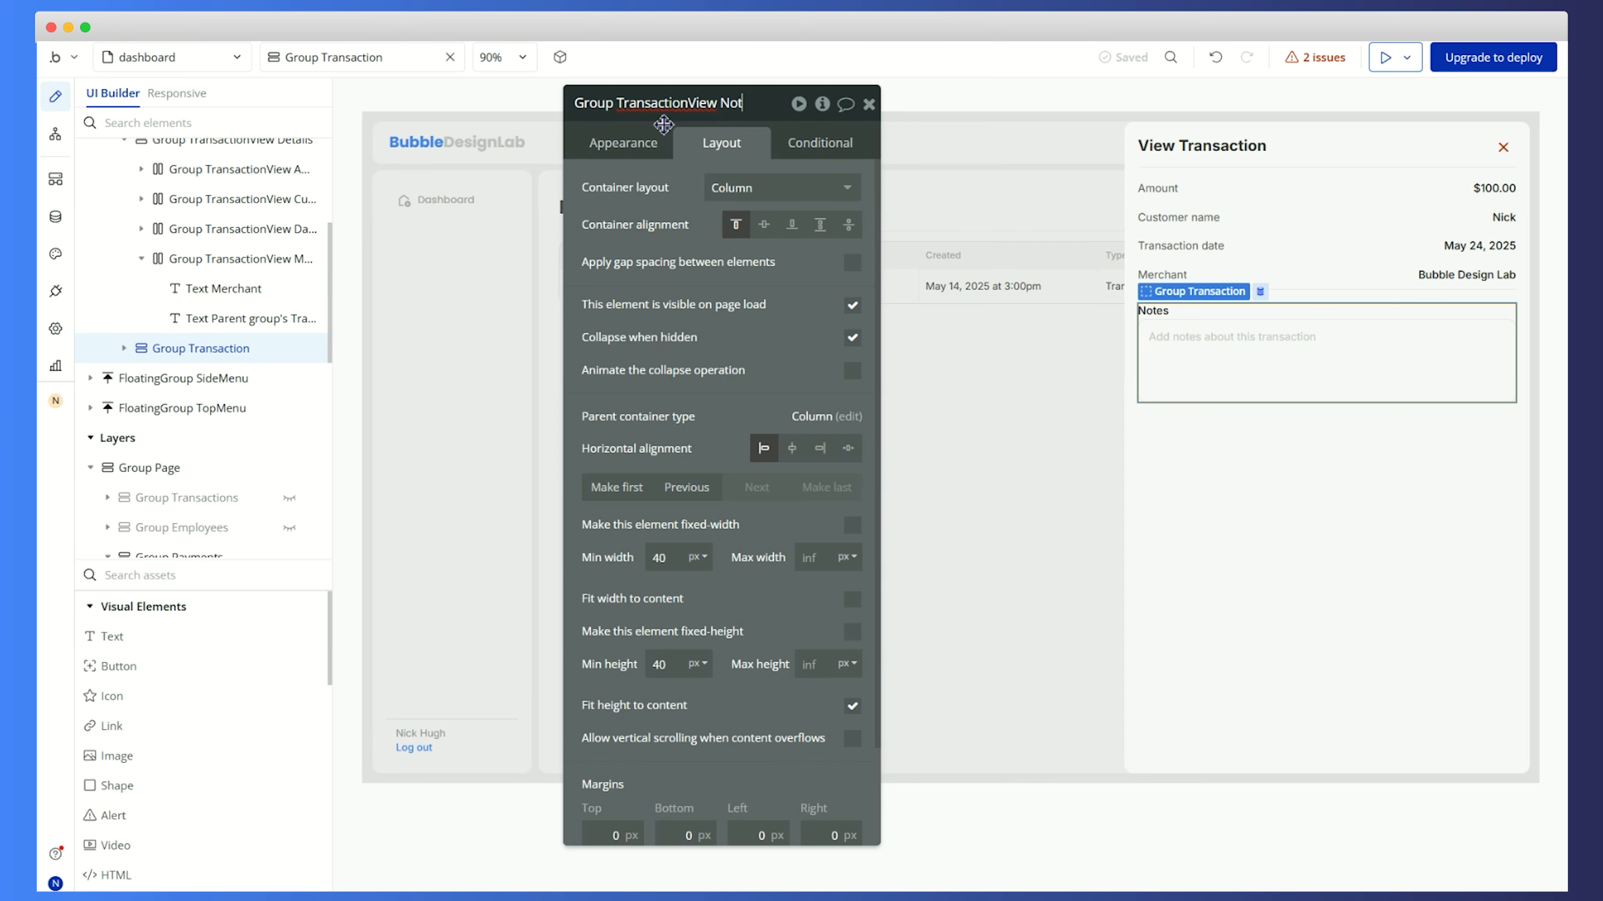
{"action": "key", "text": "Return"}
Apply gap spacing between elements in Group TransactionView Notes with a row gap of 8 px
{"action": "left_click", "coordinate": [852, 262]}
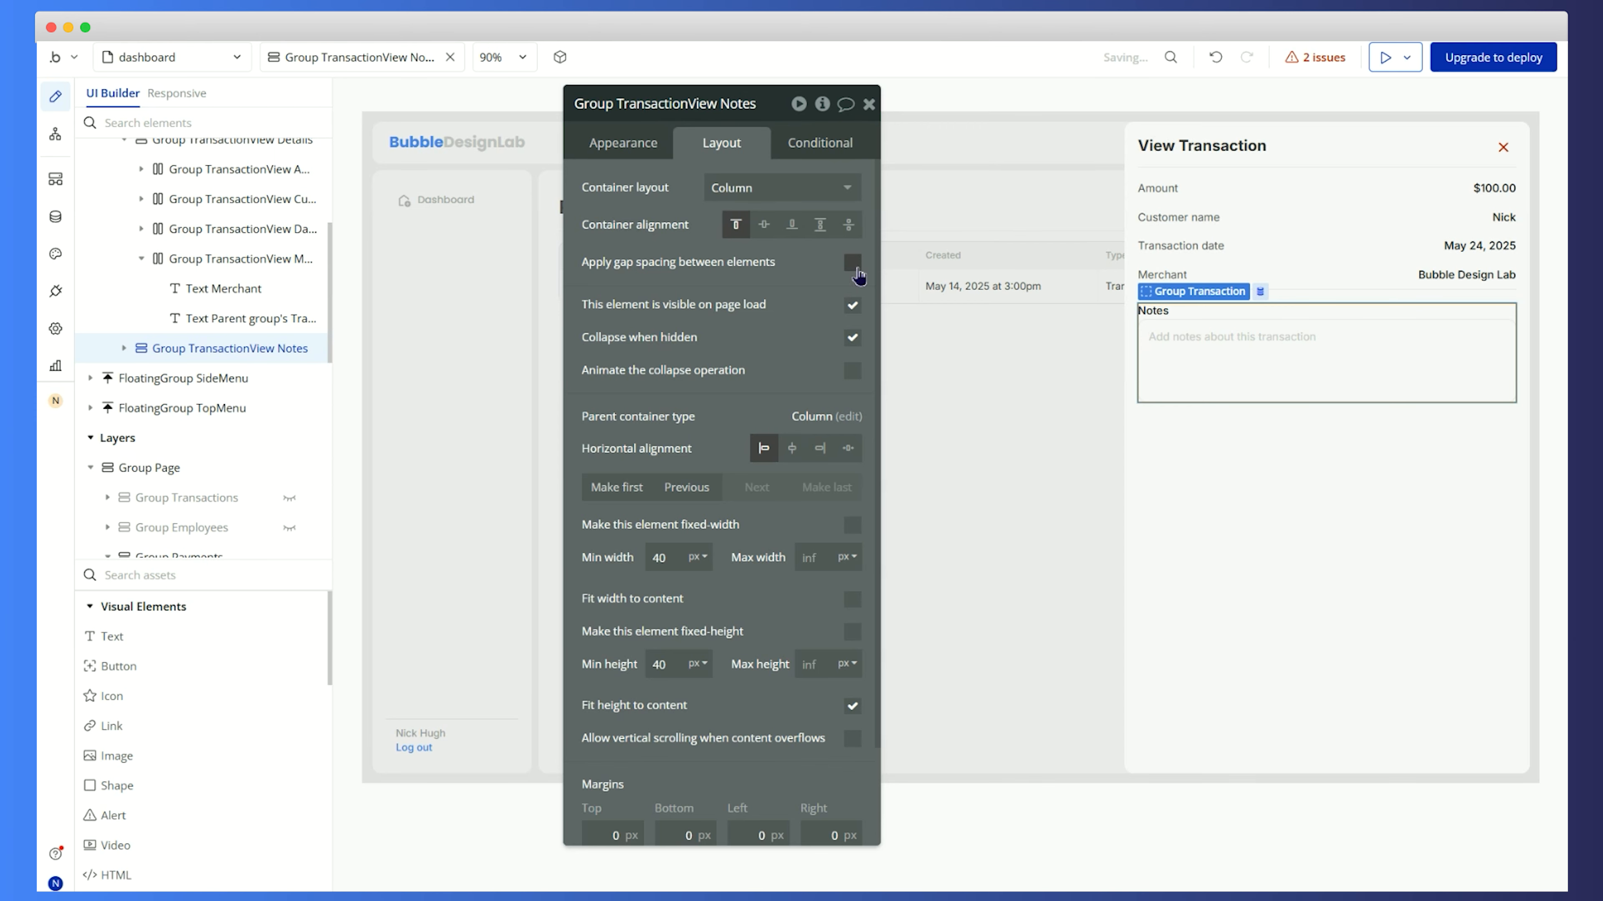
{"action": "left_click", "coordinate": [843, 303]}
{"action": "key", "text": "BackSpace"}
{"action": "type", "text": "8"}
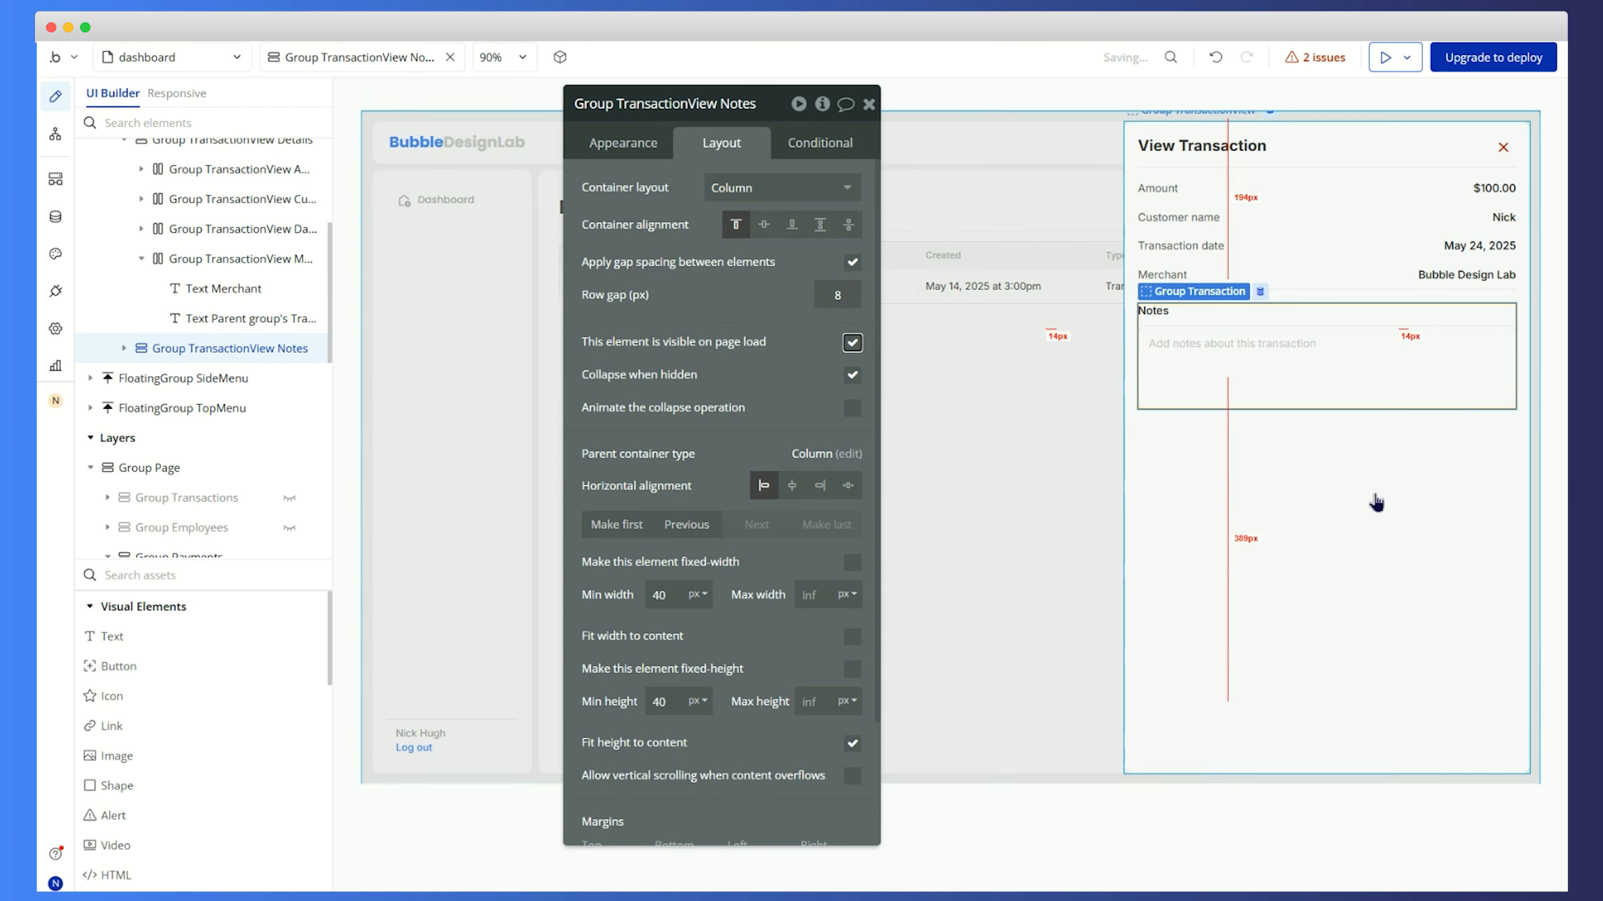
{"action": "left_click", "coordinate": [1374, 500]}
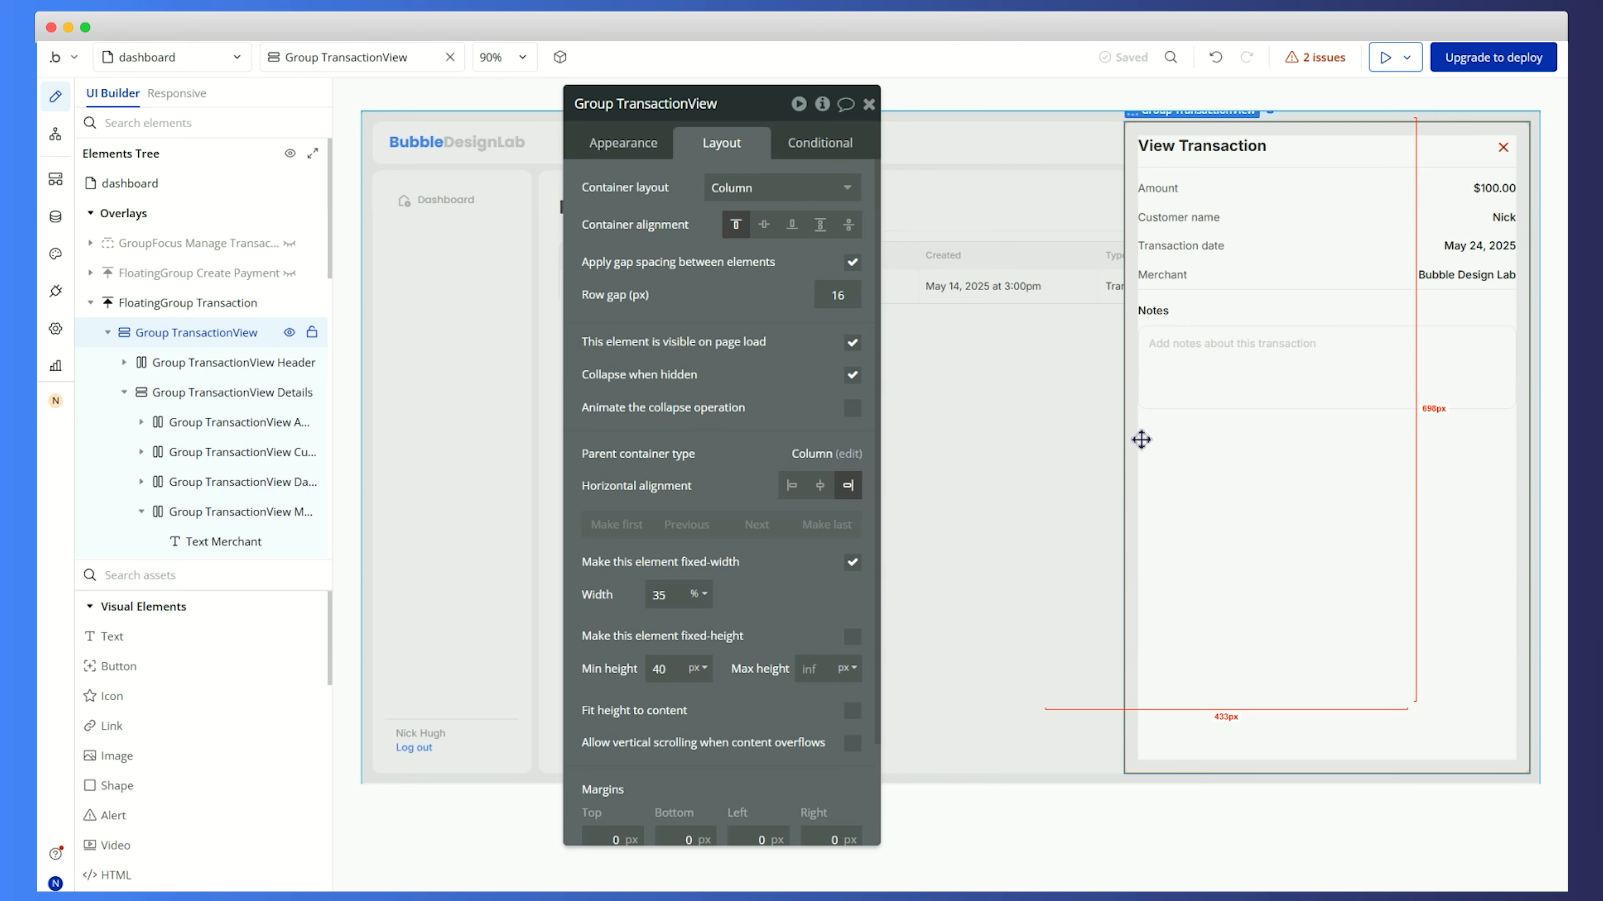
Collapse FloatingGroup Transaction in the elements tree, hide it in the editor, and move the property editor away from the payments table
{"action": "left_click", "coordinate": [90, 302]}
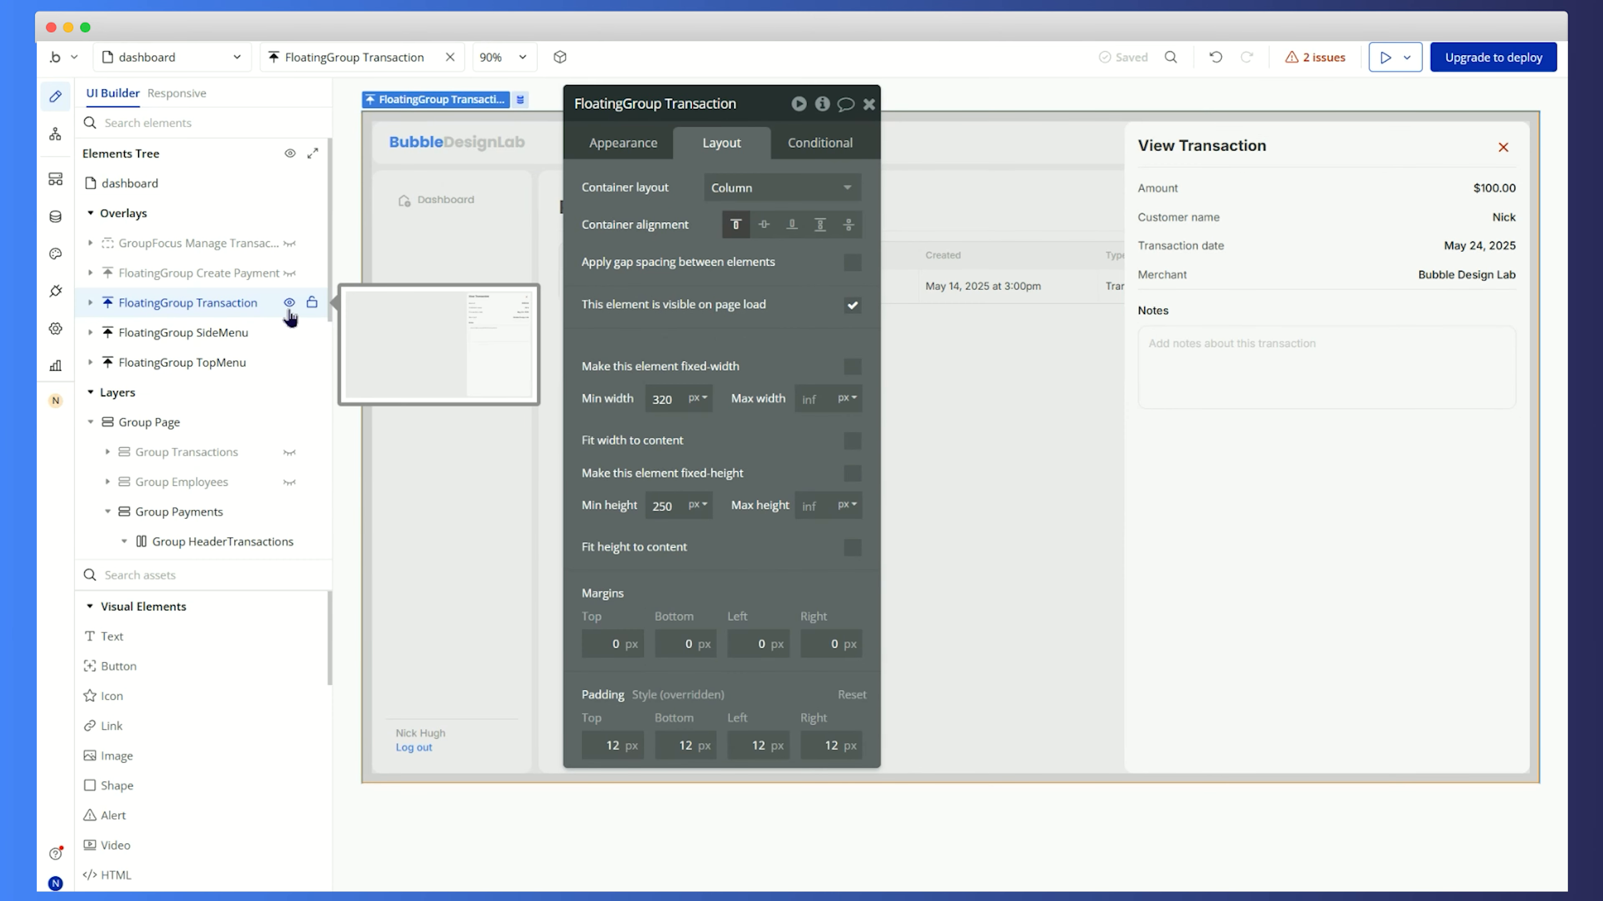
{"action": "left_click", "coordinate": [288, 304]}
{"action": "left_click_drag", "start_coordinate": [770, 278], "coordinate": [414, 305]}
Select the repeating Row 1 of Table Transactions on the Payments page
{"action": "left_click", "coordinate": [555, 233]}
{"action": "left_click", "coordinate": [562, 255]}
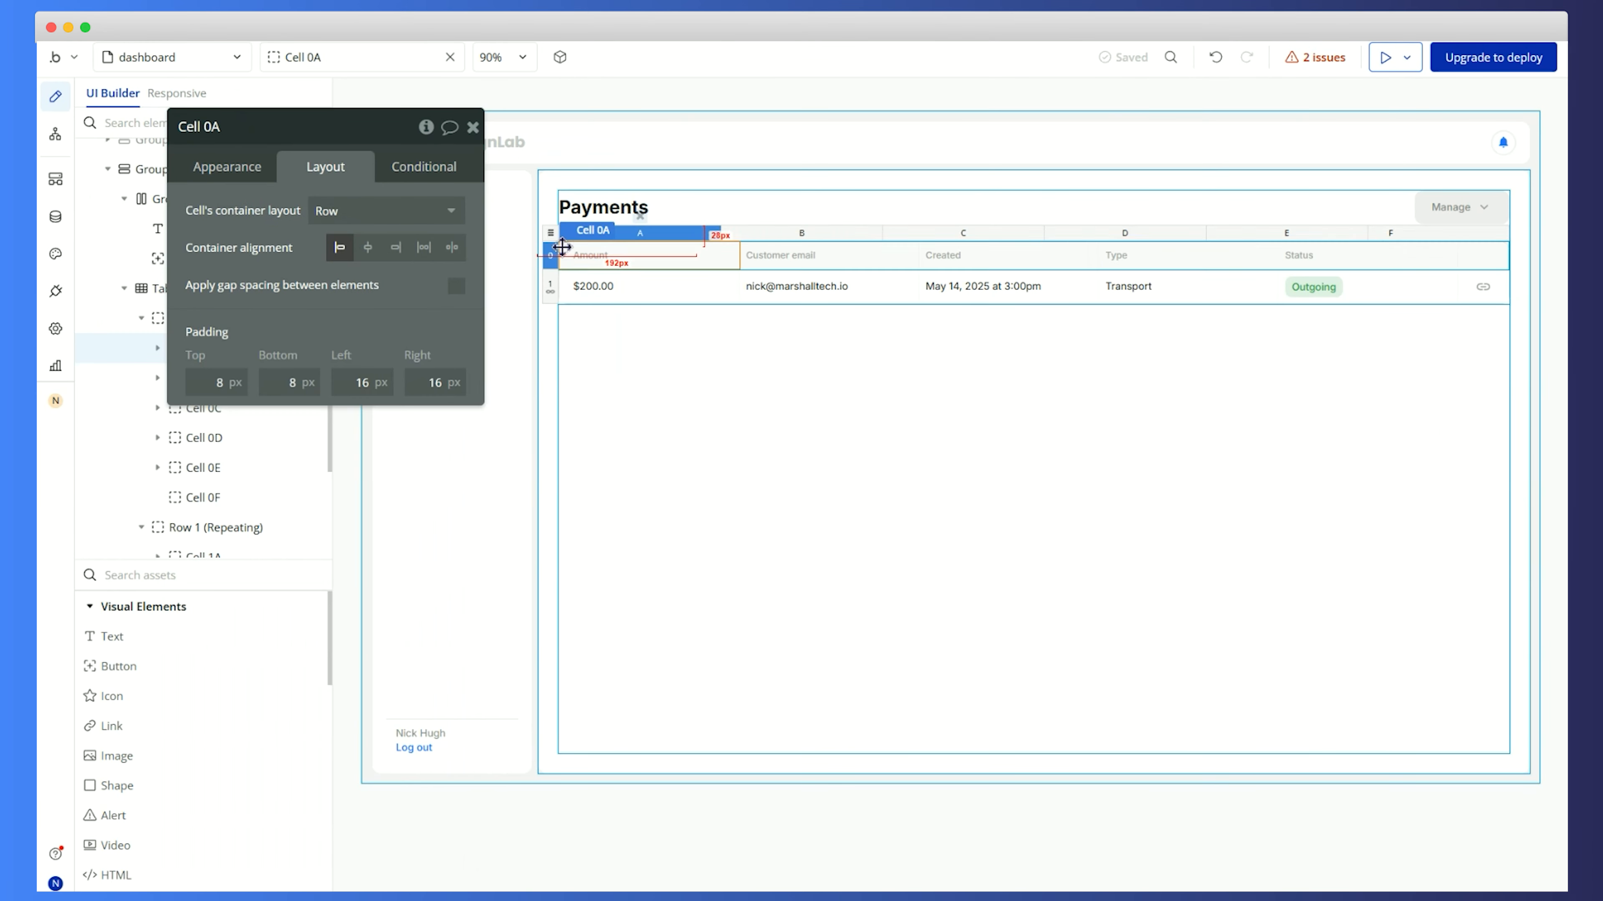
{"action": "left_click", "coordinate": [550, 232]}
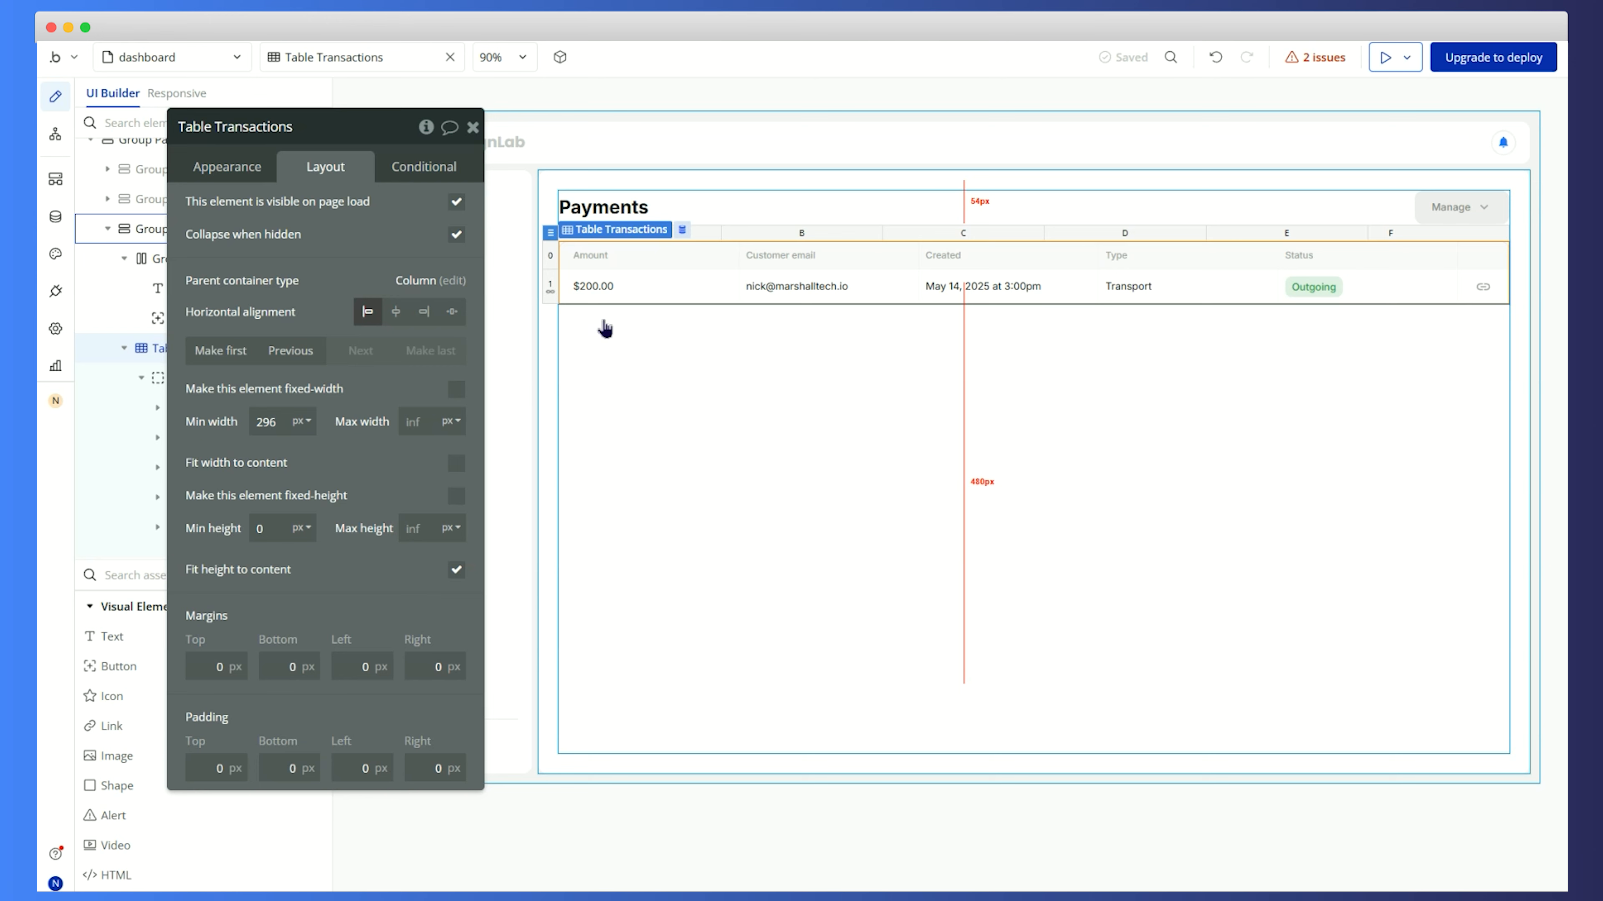
{"action": "left_click", "coordinate": [593, 297]}
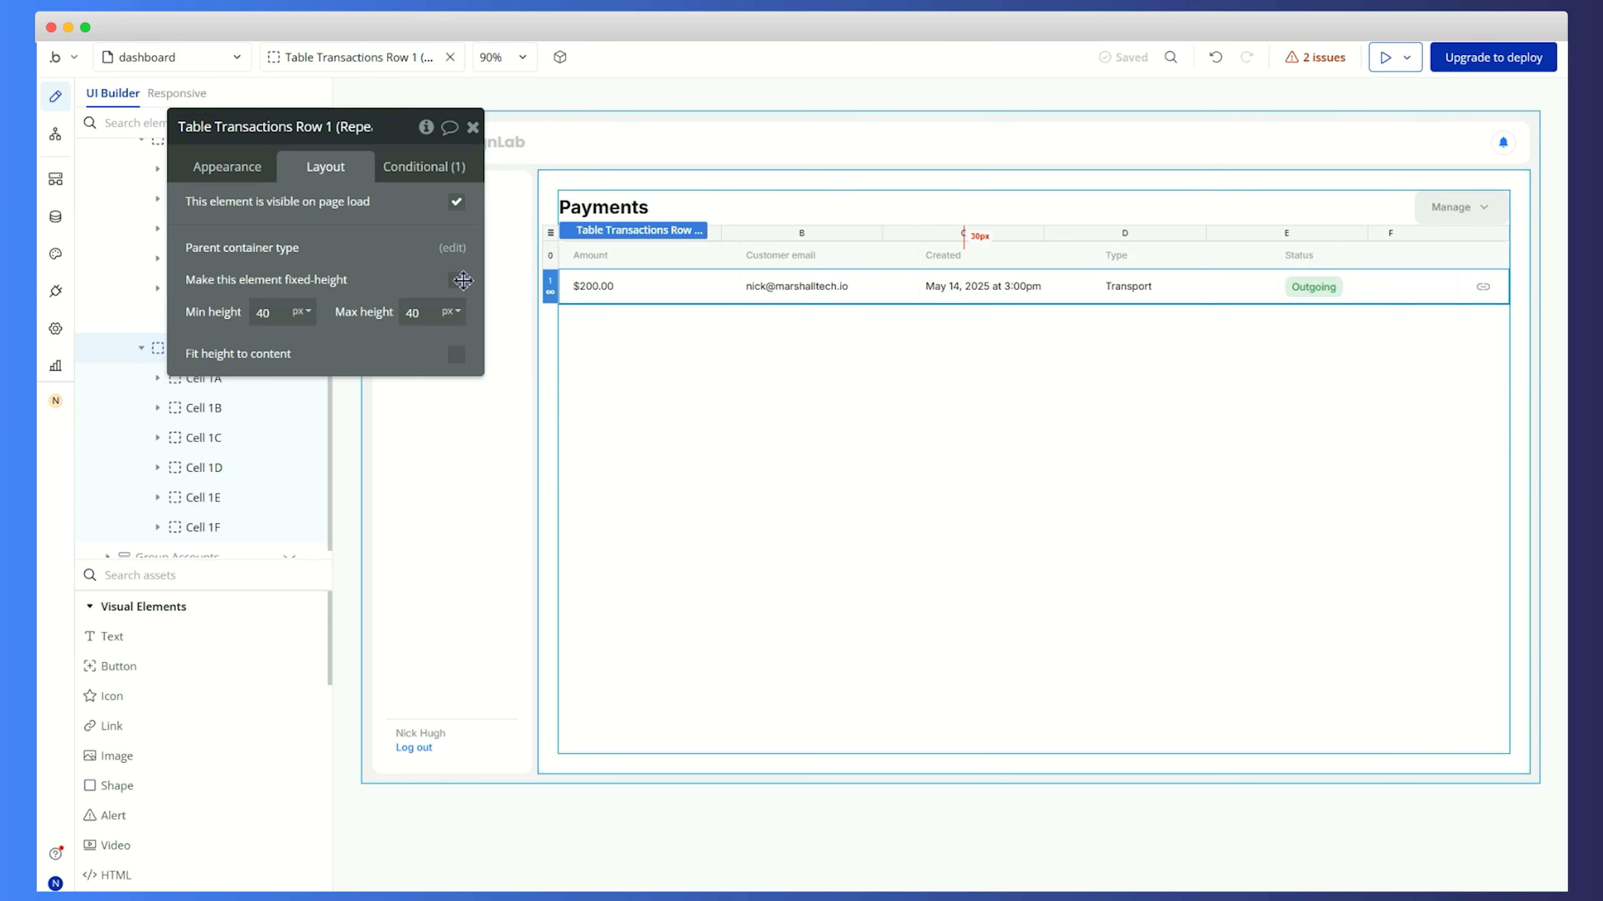
Create a click workflow for Table Transactions Row 1 (Repeating) and rename it Transaction View Select Item
{"action": "left_click_drag", "start_coordinate": [464, 280], "coordinate": [638, 394]}
{"action": "left_click", "coordinate": [410, 296]}
{"action": "left_click_drag", "start_coordinate": [491, 412], "coordinate": [265, 355]}
{"action": "left_click", "coordinate": [332, 311]}
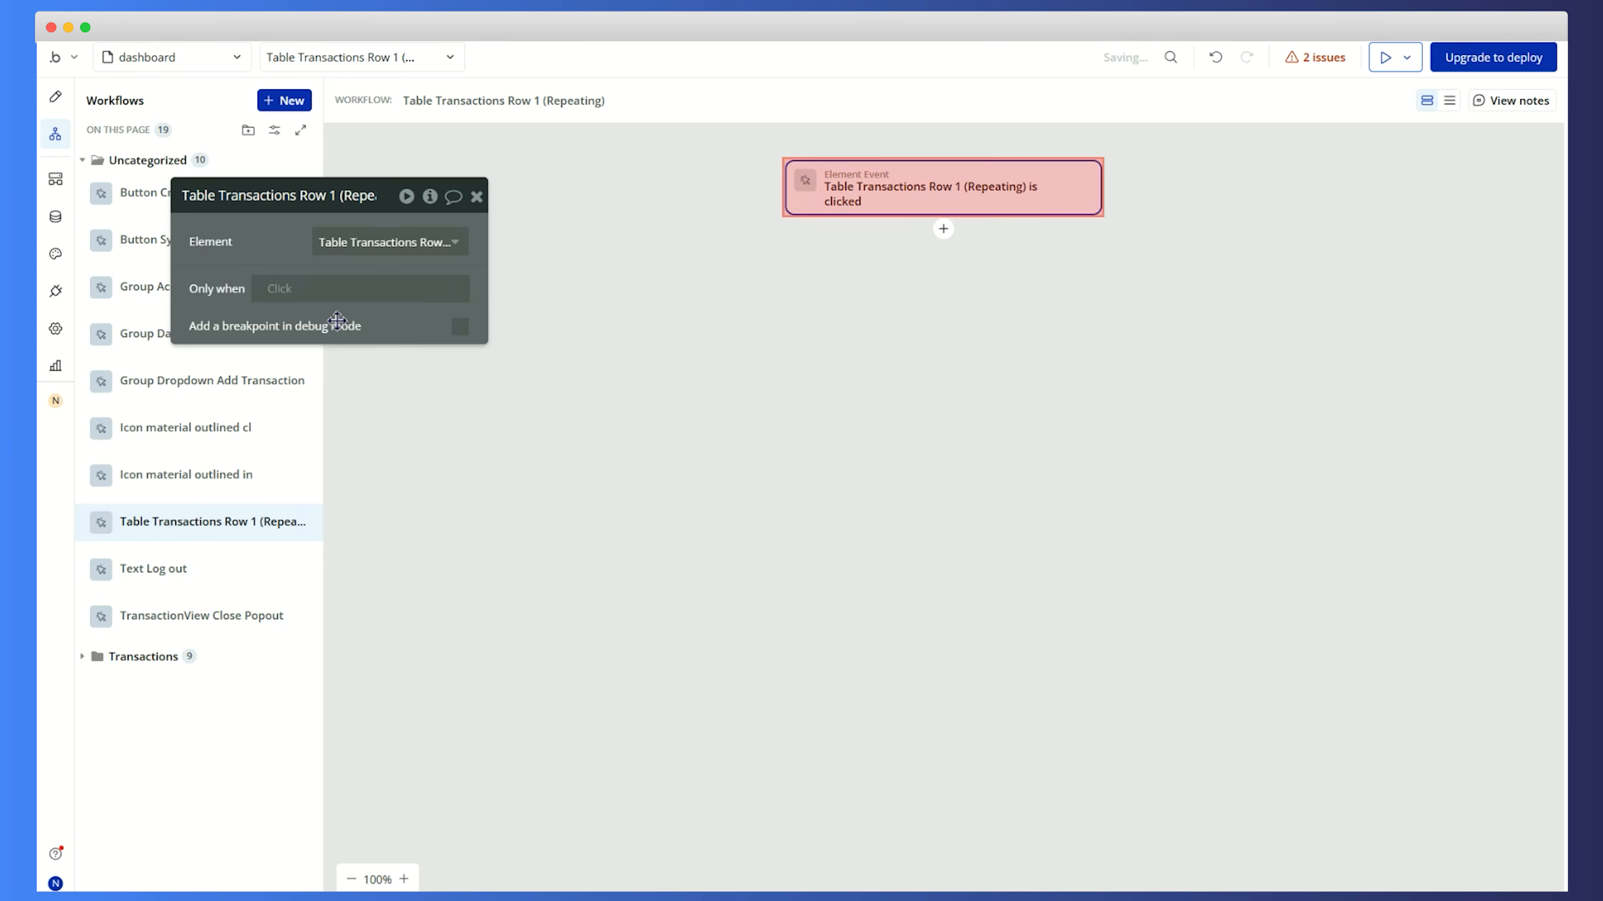
{"action": "double_click", "coordinate": [198, 524]}
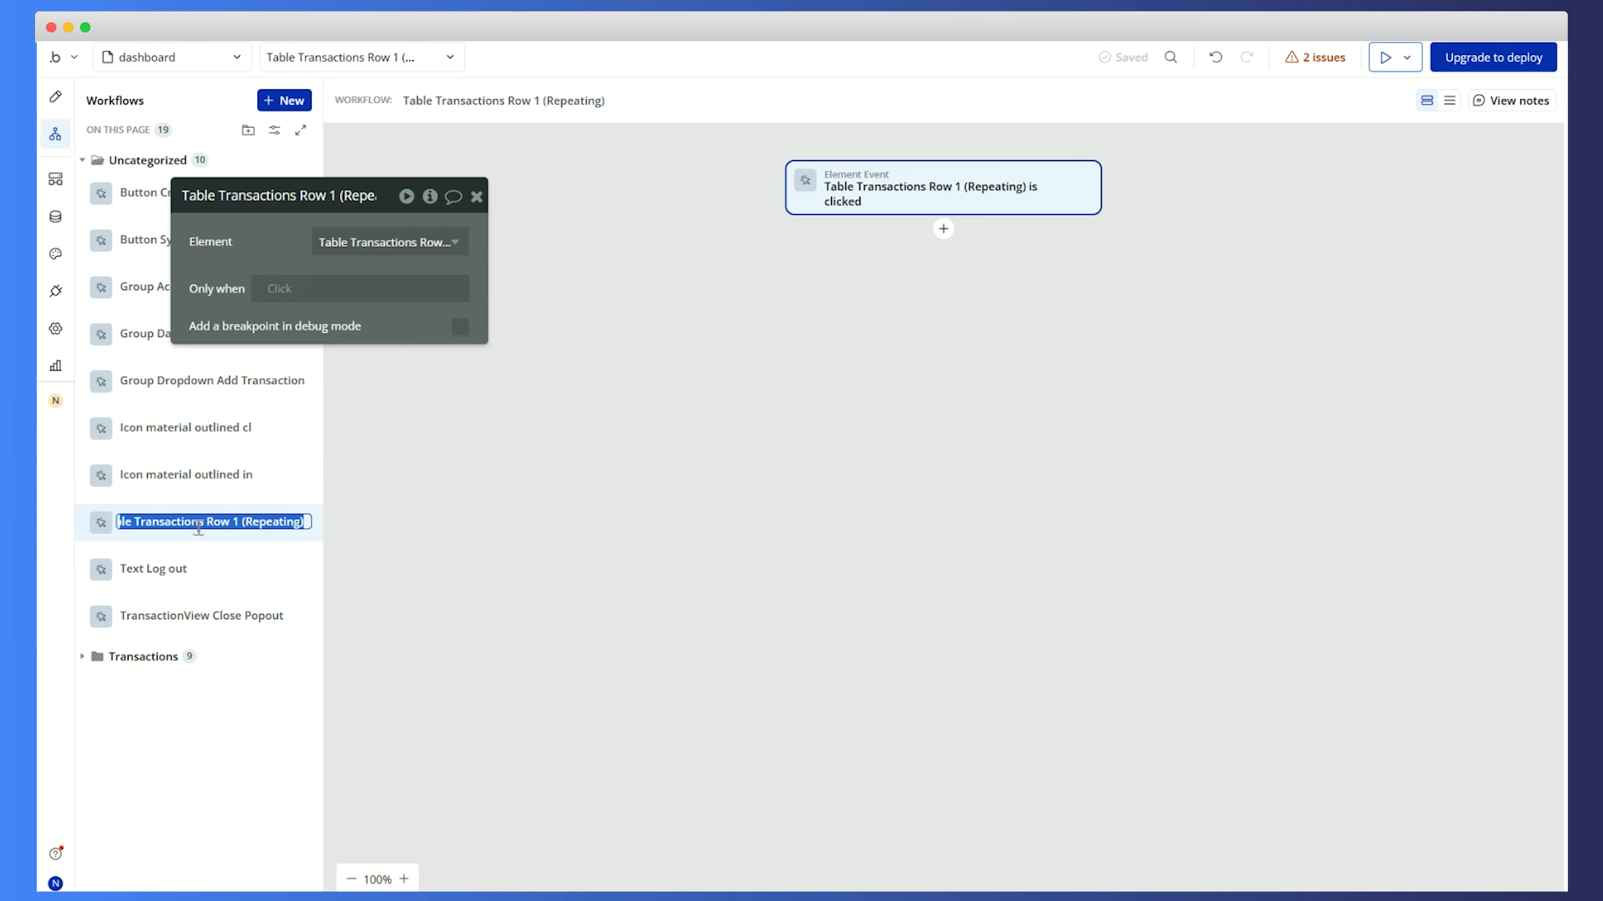
{"action": "type", "text": "Transaction View Select I"}
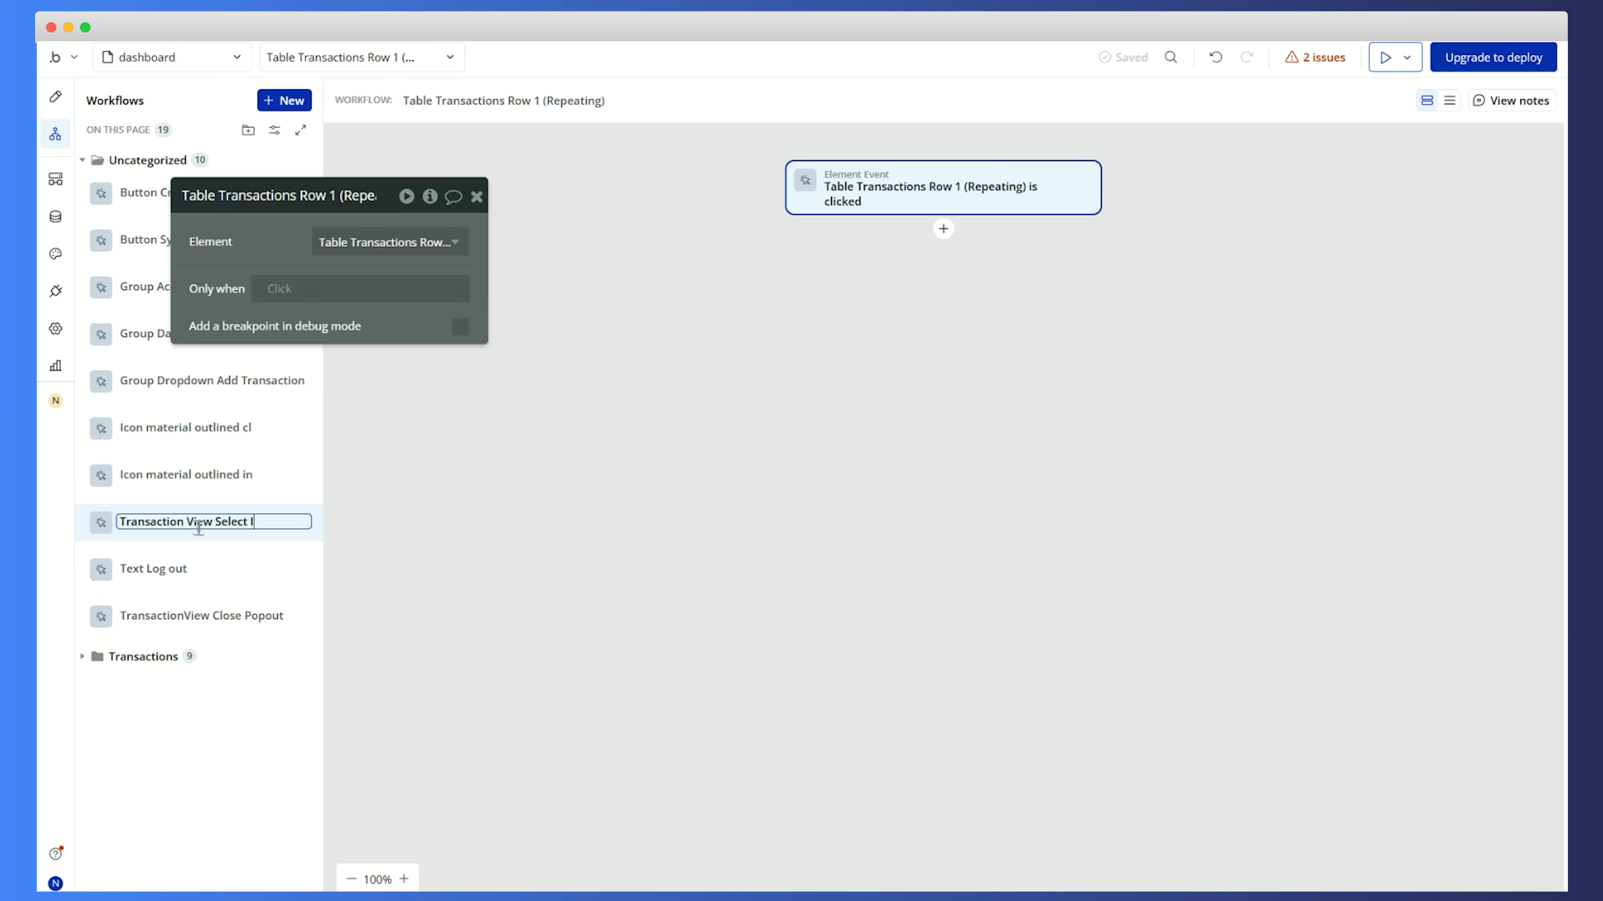
{"action": "type", "text": "tem"}
{"action": "key", "text": "Return"}
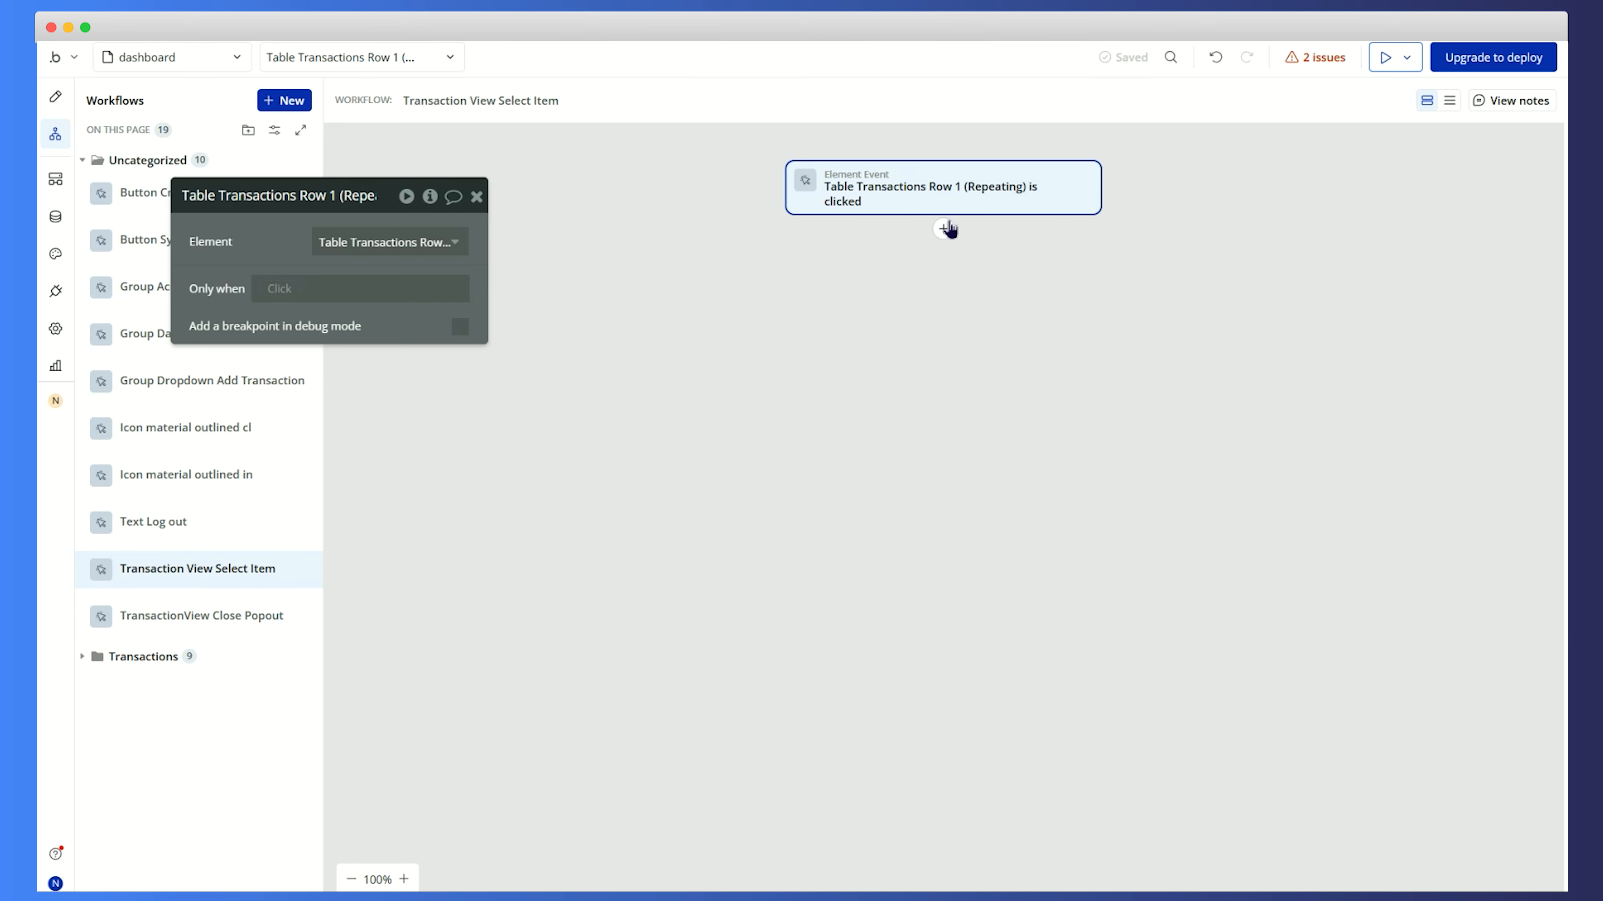
Add a Set state action to the workflow for FloatingGroup Transaction, using its Transaction custom state
{"action": "left_click", "coordinate": [944, 229]}
{"action": "type", "text": "set st"}
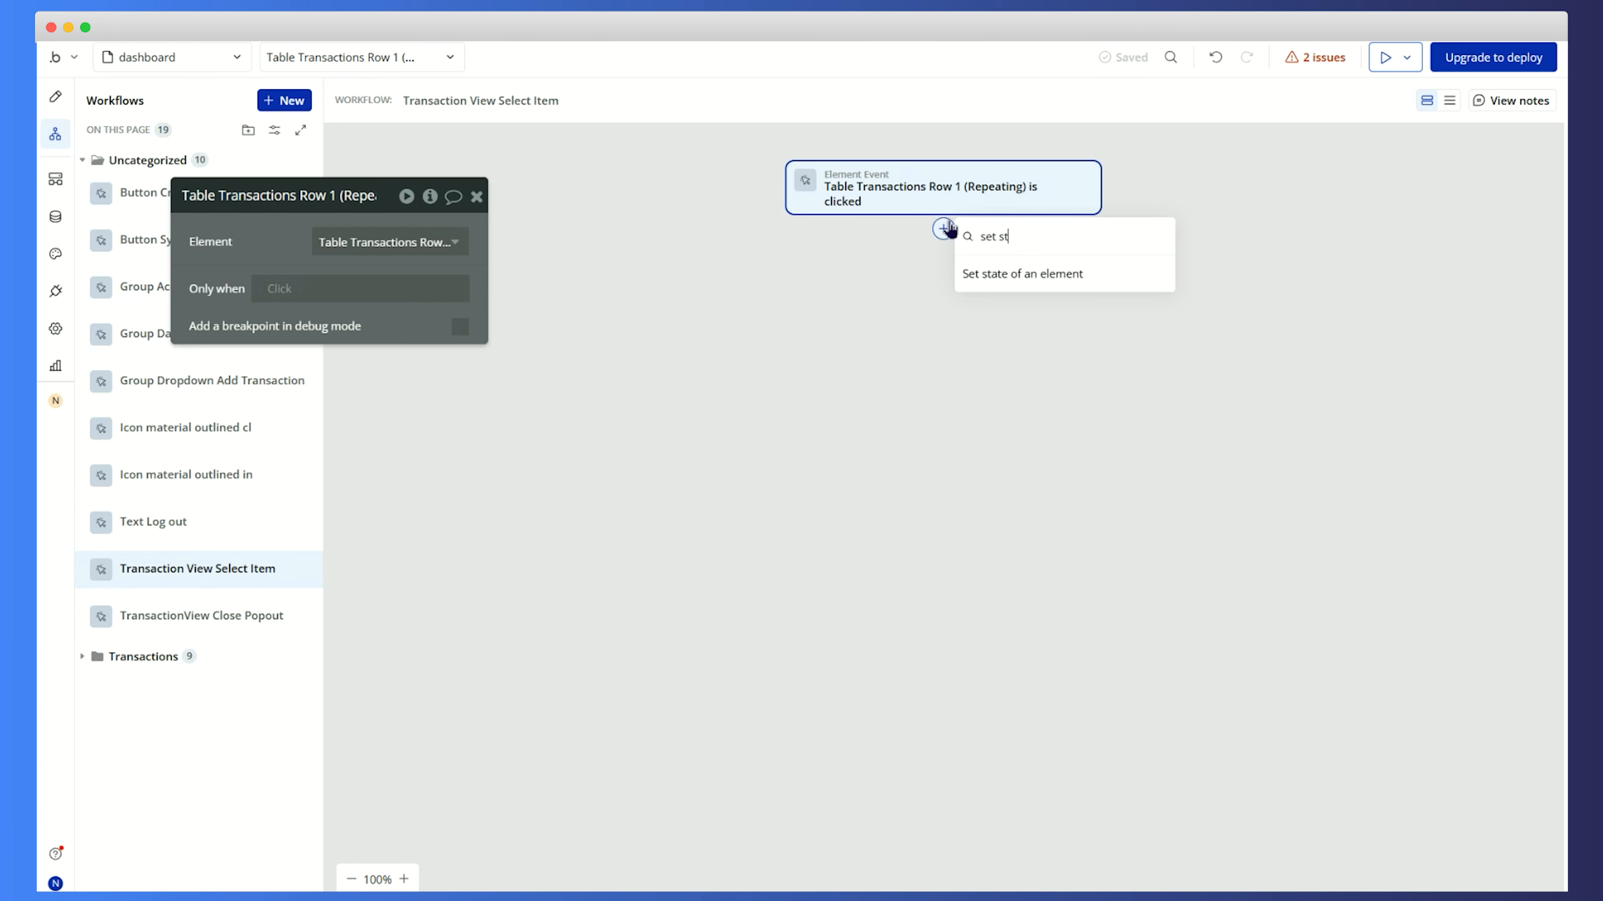
{"action": "left_click", "coordinate": [1051, 276]}
{"action": "left_click", "coordinate": [386, 246]}
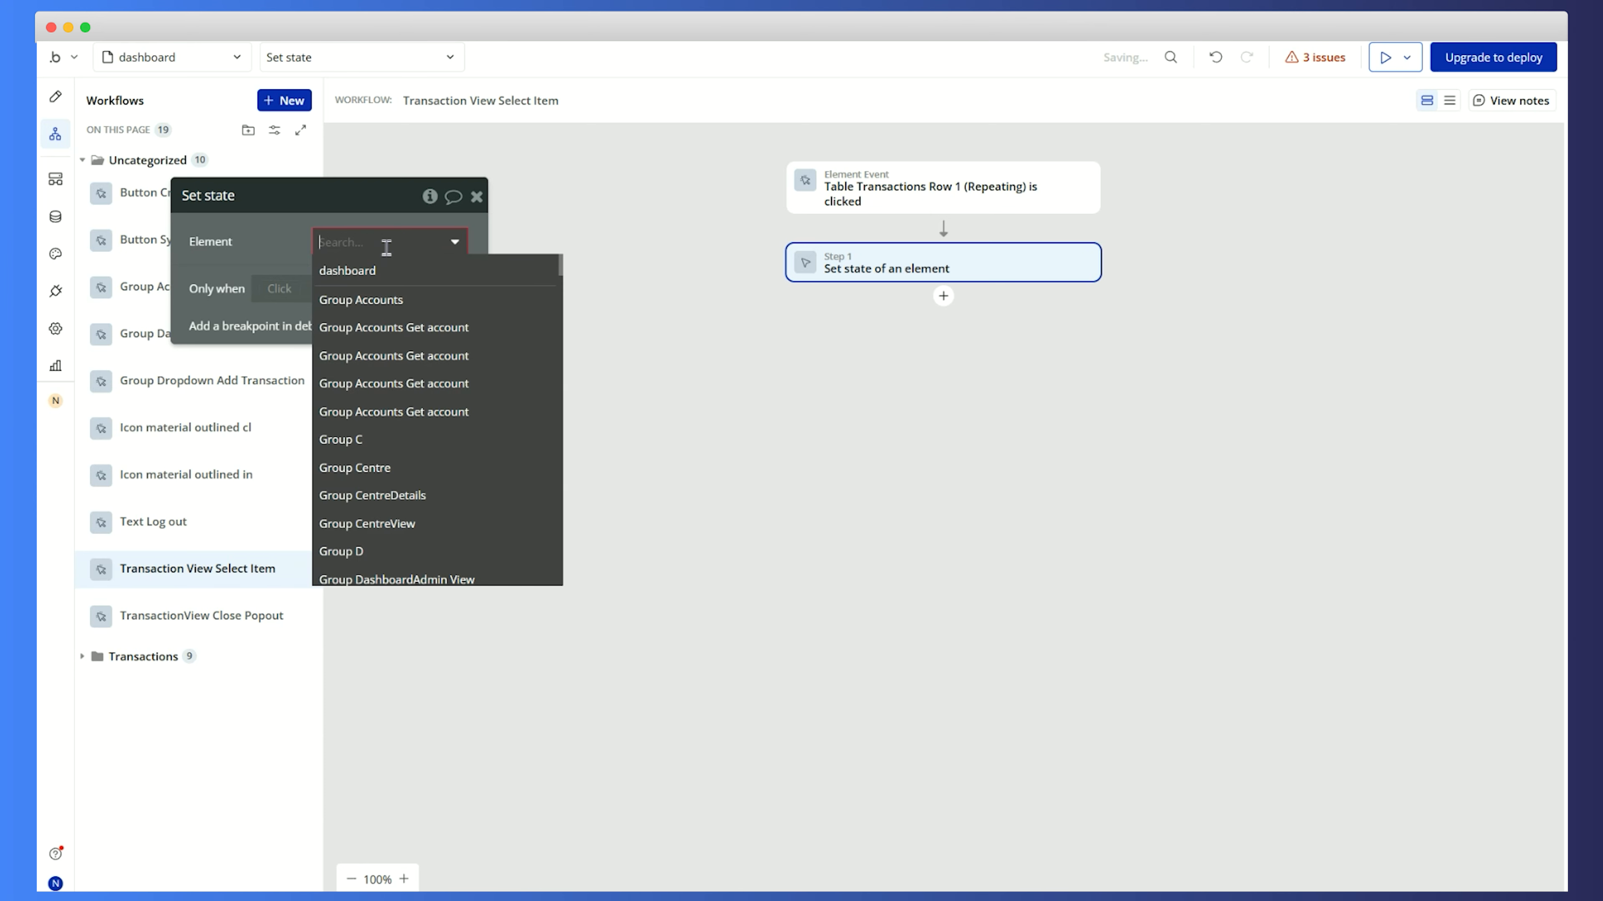
{"action": "type", "text": "floating"}
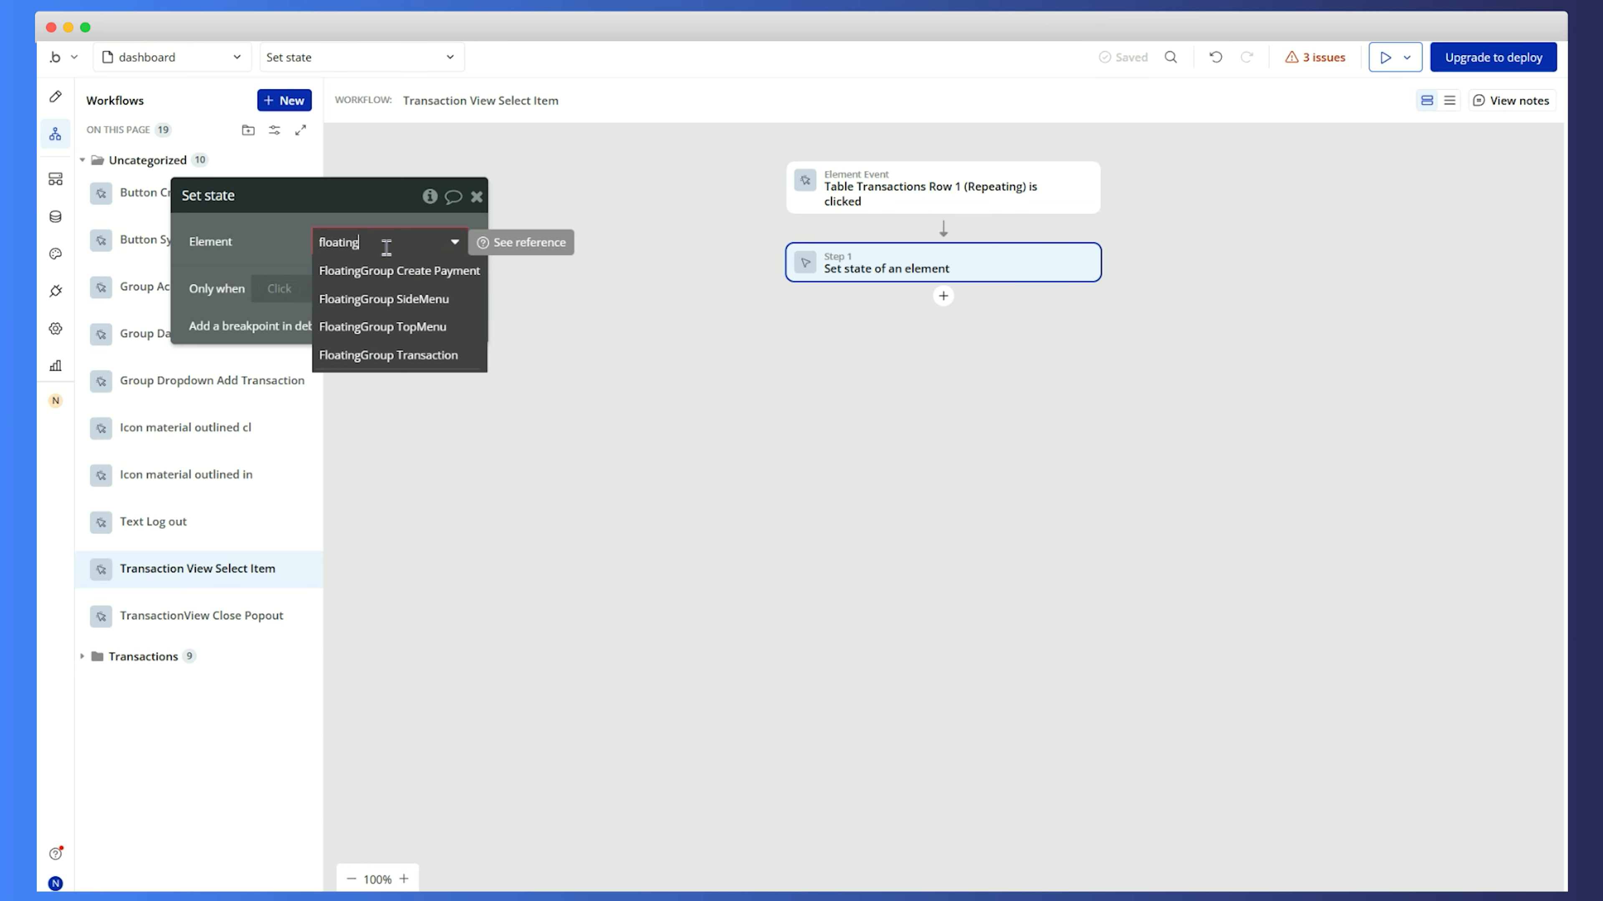
{"action": "left_click", "coordinate": [417, 355]}
{"action": "left_click", "coordinate": [416, 281]}
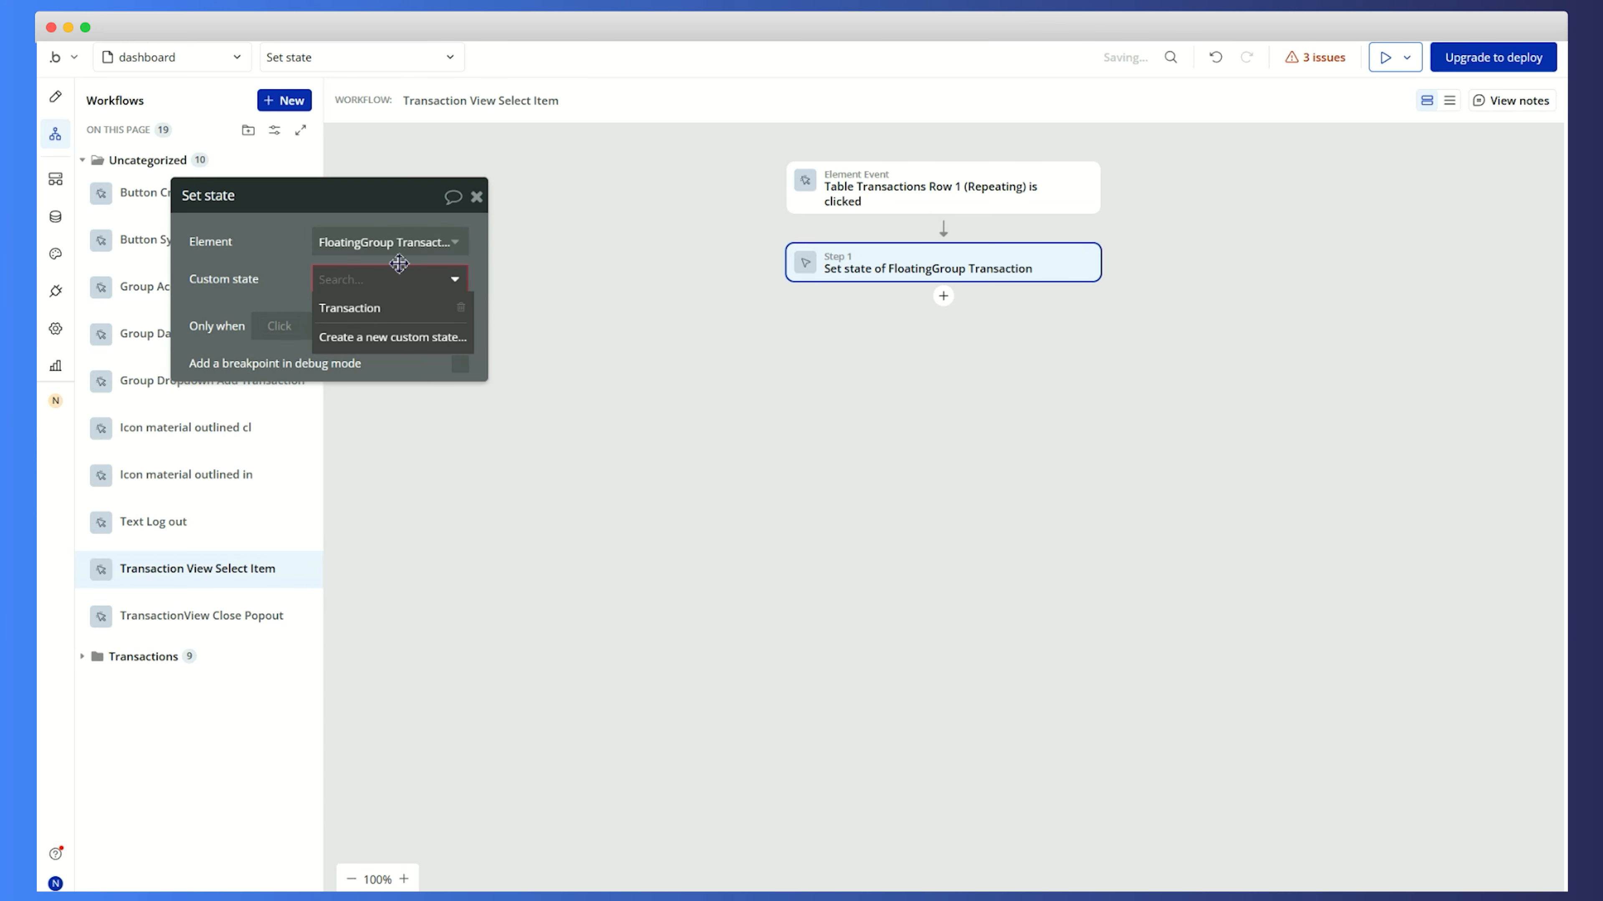
{"action": "left_click", "coordinate": [389, 314]}
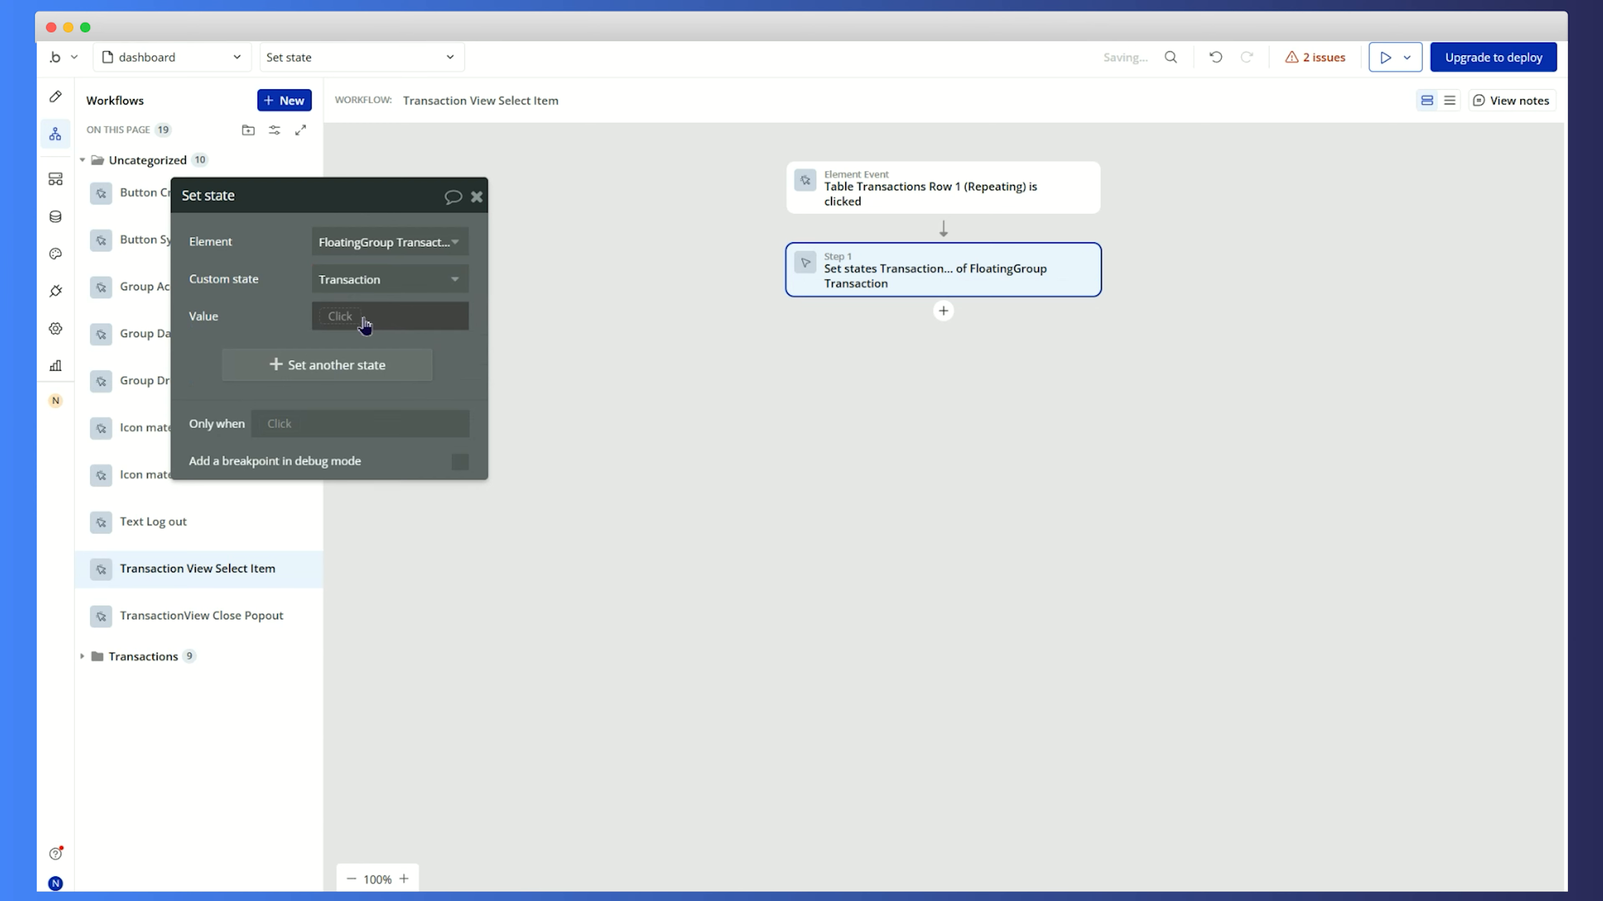
Try to set the Transaction state's value to Current row's Payment Request
{"action": "left_click", "coordinate": [362, 321]}
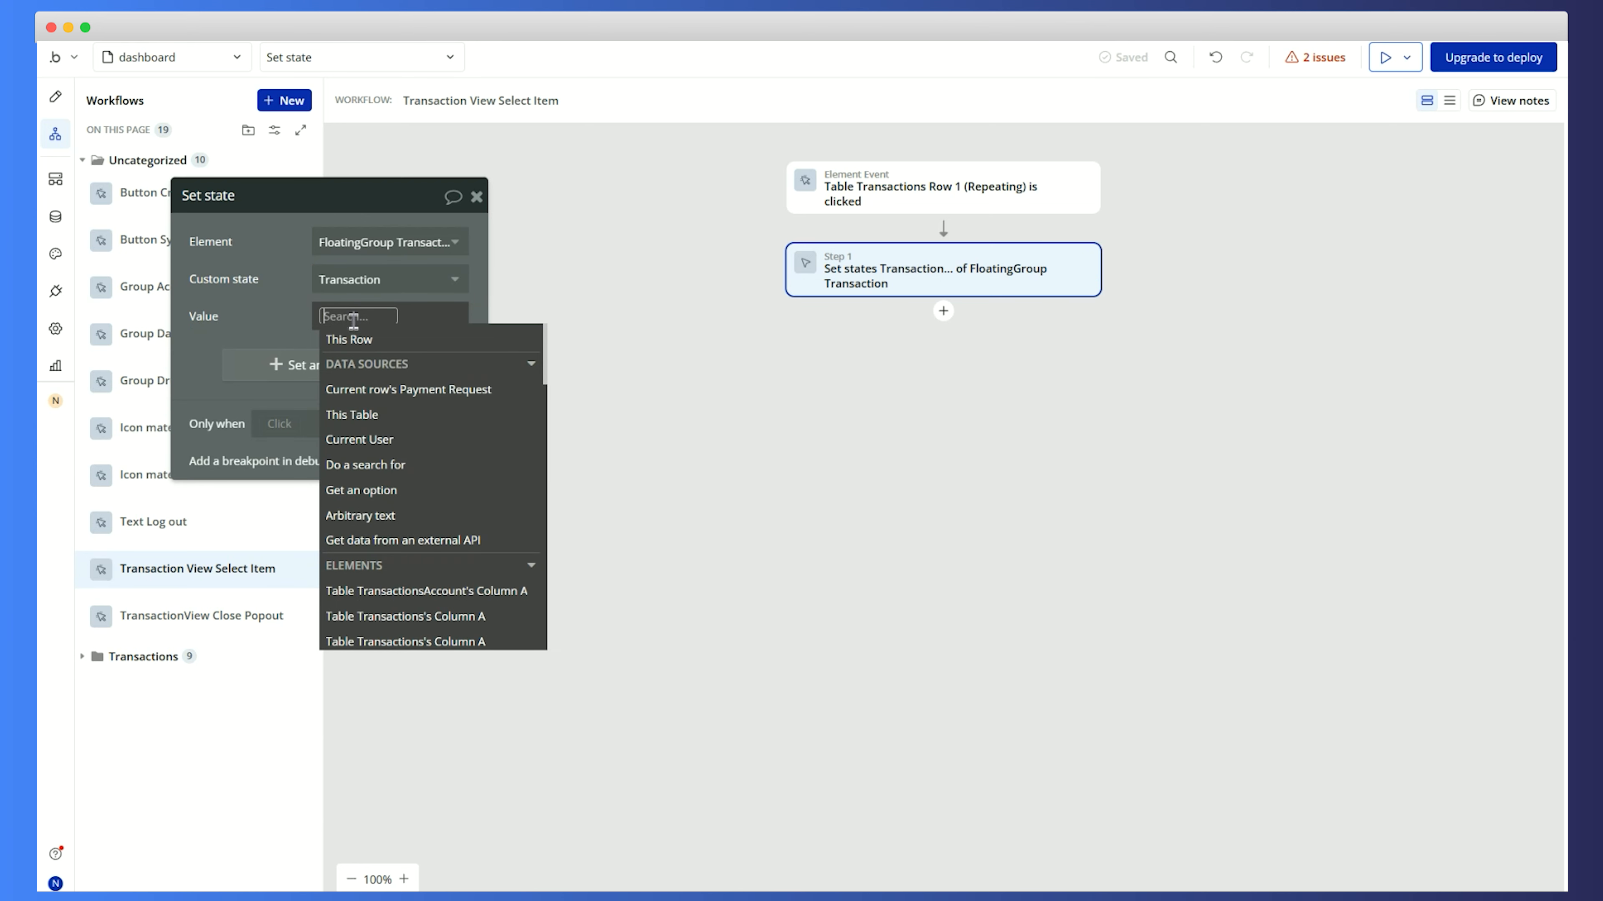
{"action": "left_click", "coordinate": [366, 398]}
{"action": "left_click", "coordinate": [312, 335]}
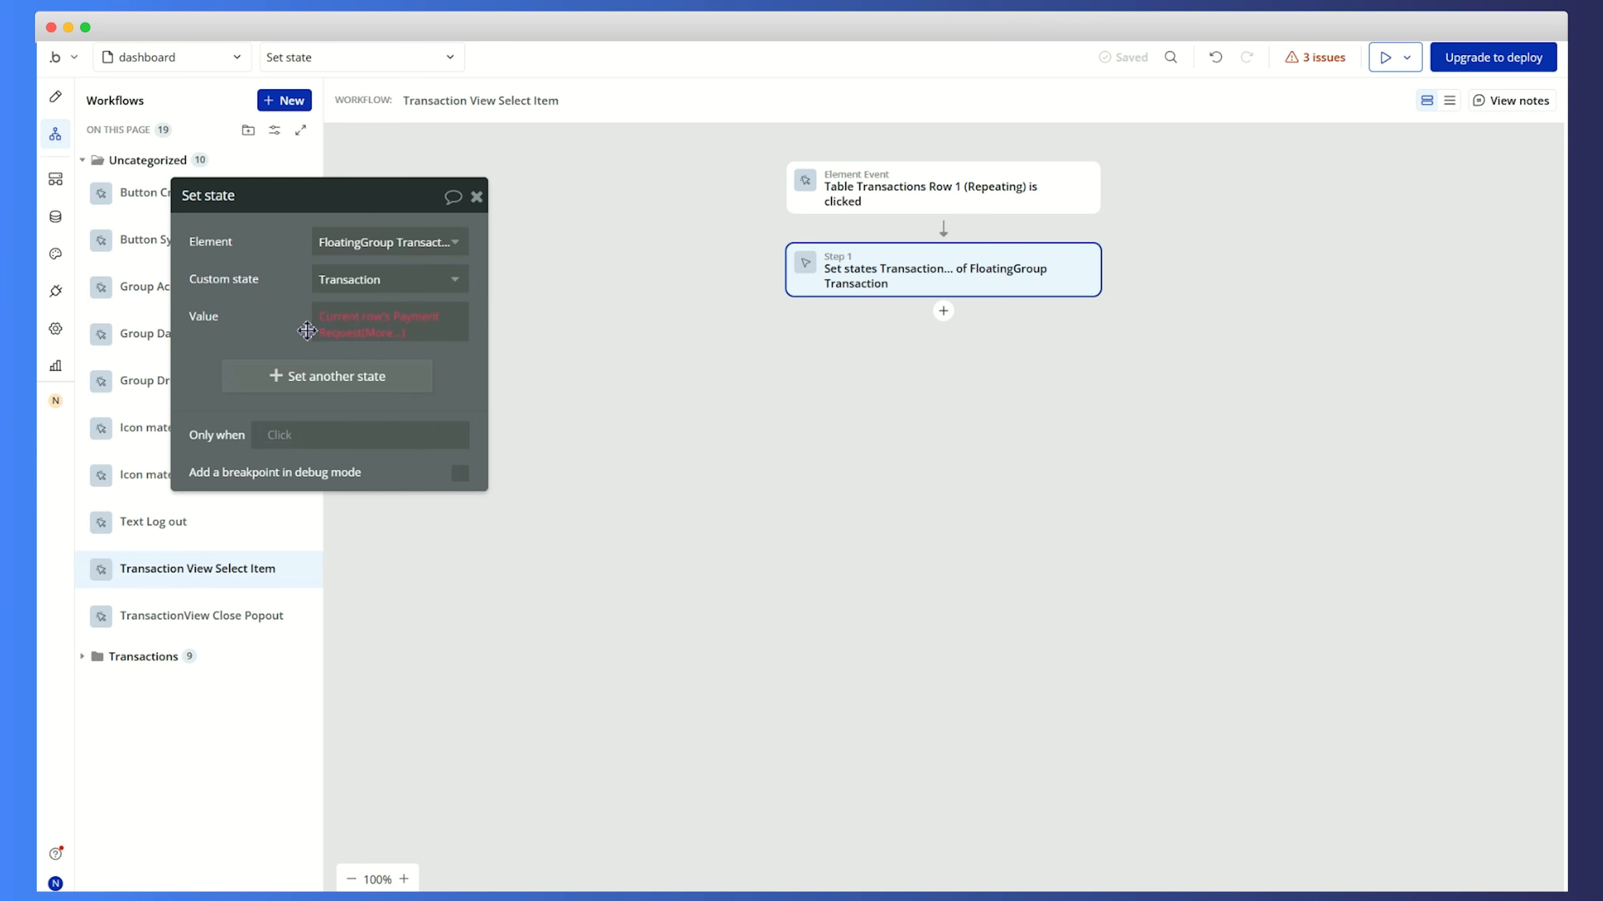
{"action": "right_click", "coordinate": [988, 275]}
{"action": "left_click", "coordinate": [1042, 327]}
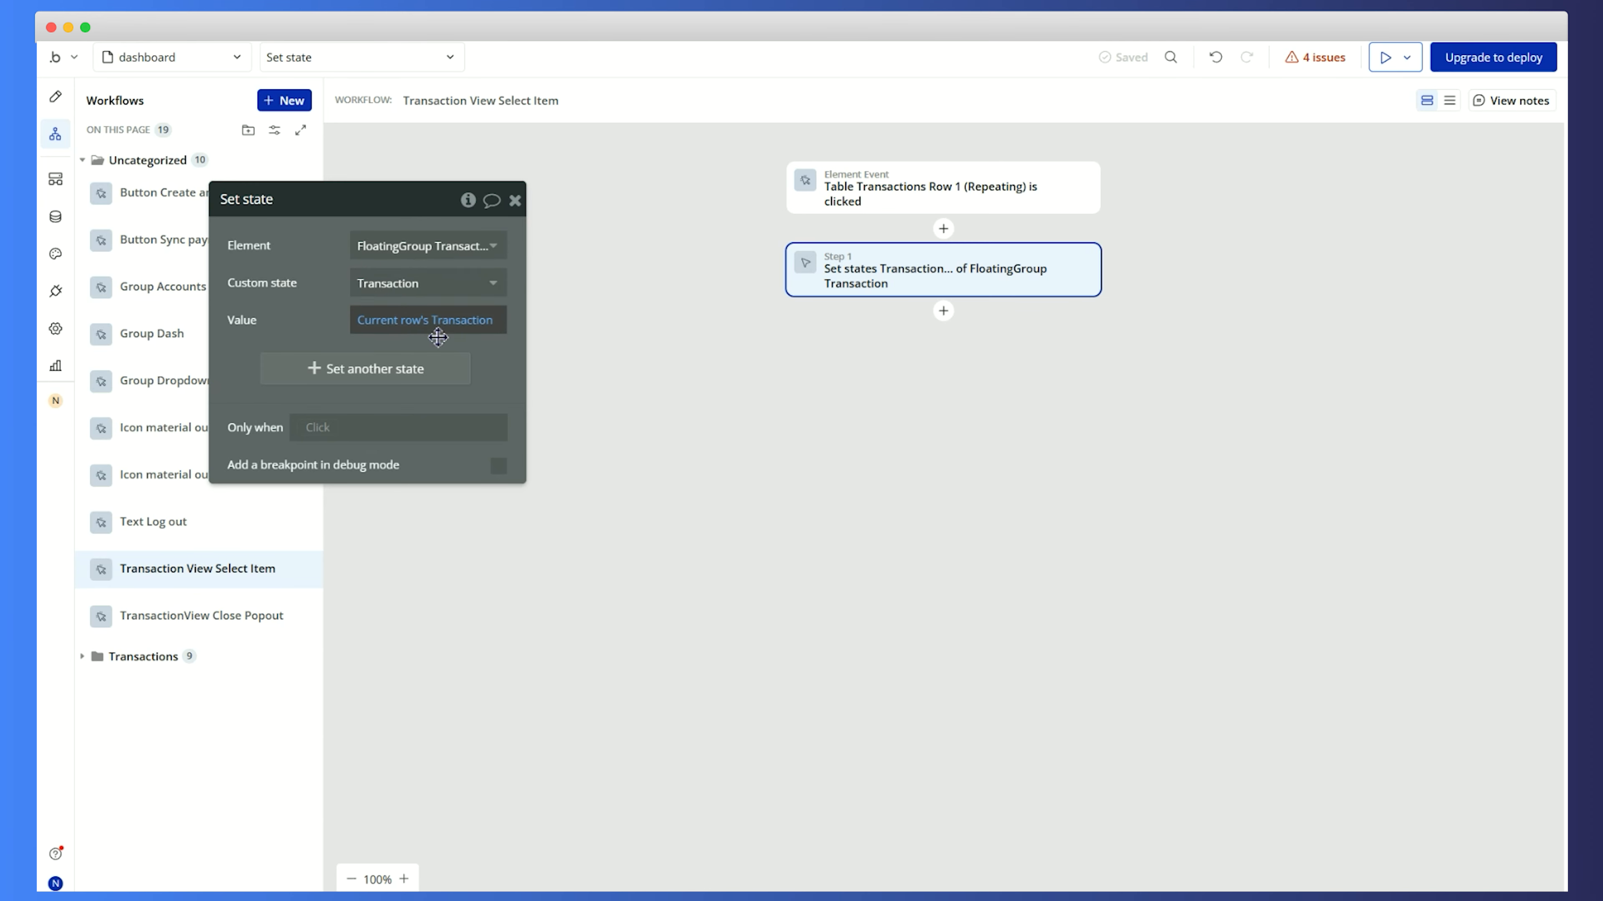
Check FloatingGroup Transaction's custom state and its type against the settings of the workflow's Set state action
{"action": "left_click", "coordinate": [55, 96]}
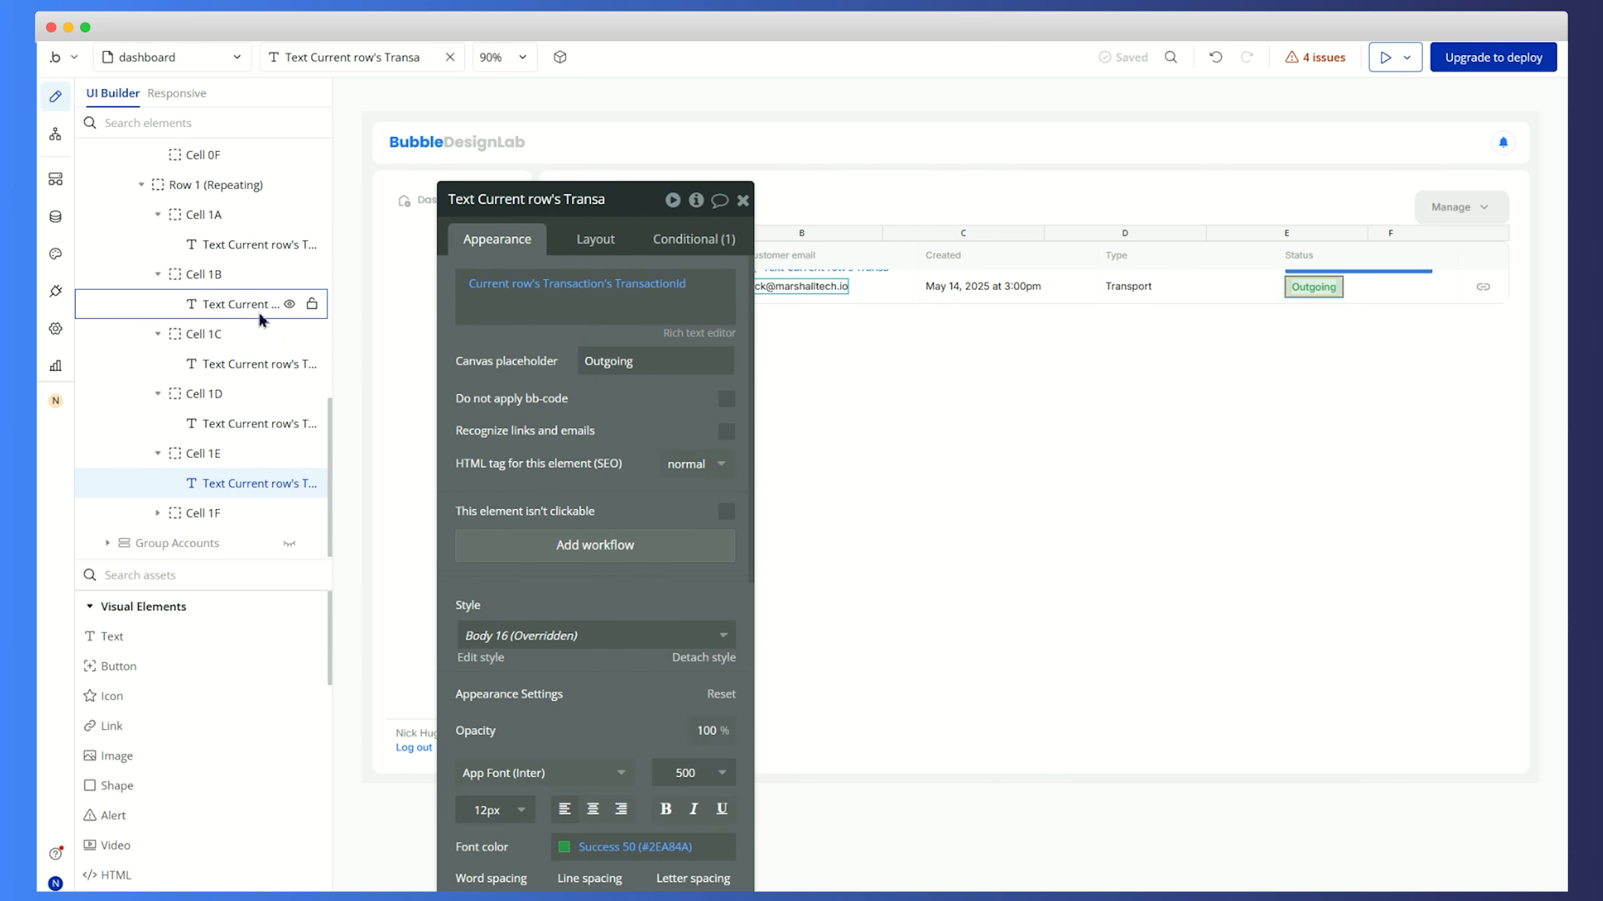
{"action": "scroll", "coordinate": [315, 309], "scroll_direction": "up", "scroll_amount": 10}
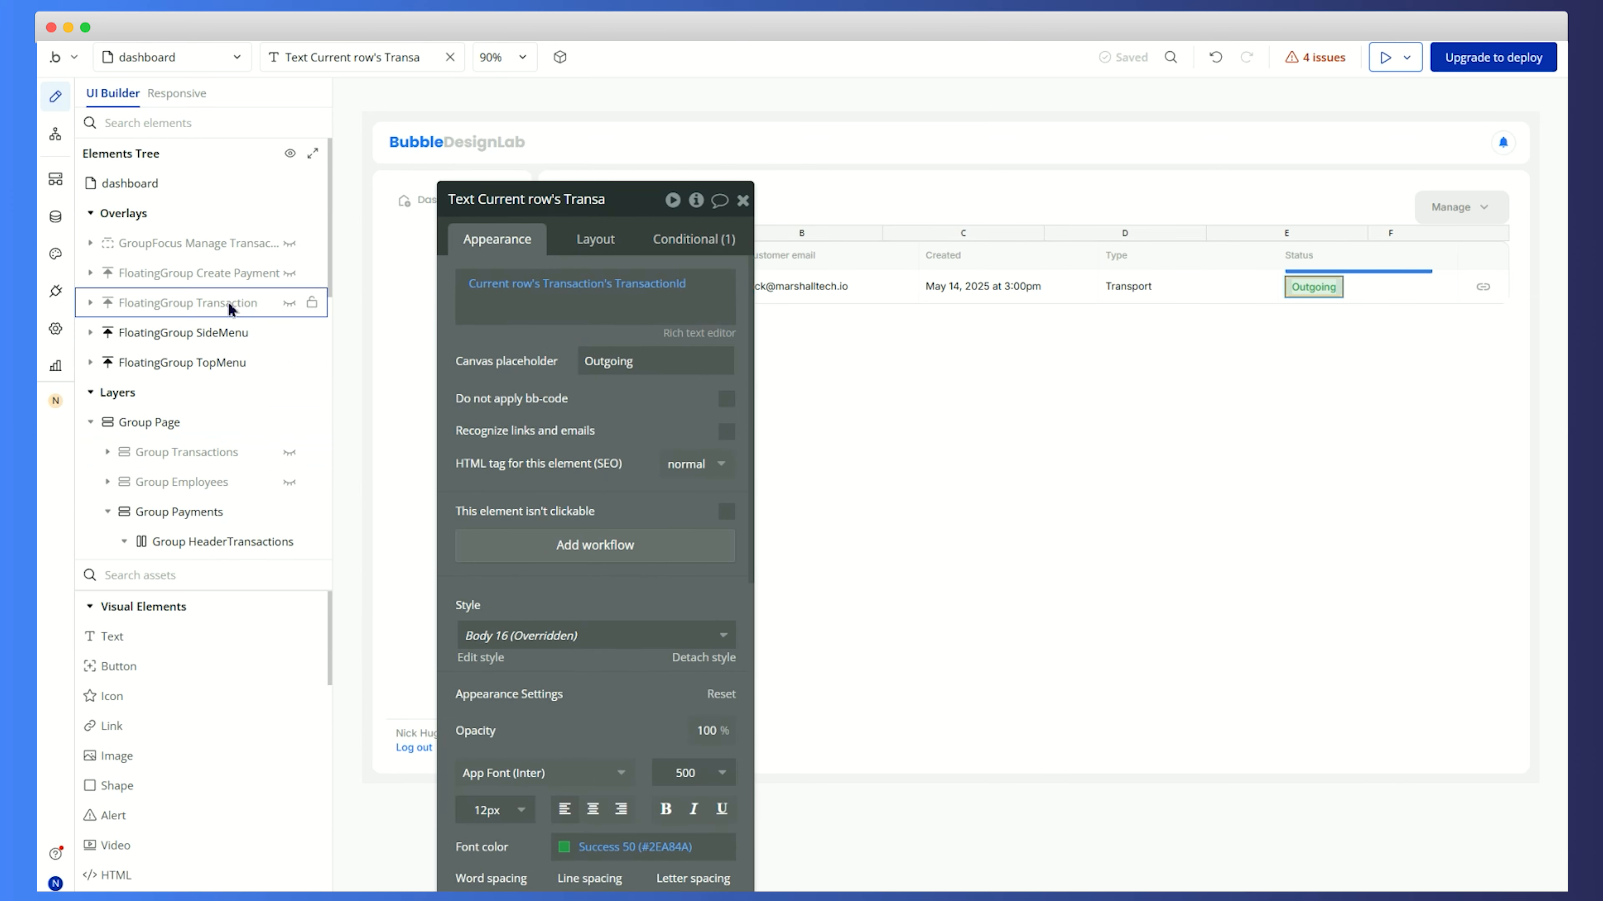
{"action": "left_click", "coordinate": [246, 304]}
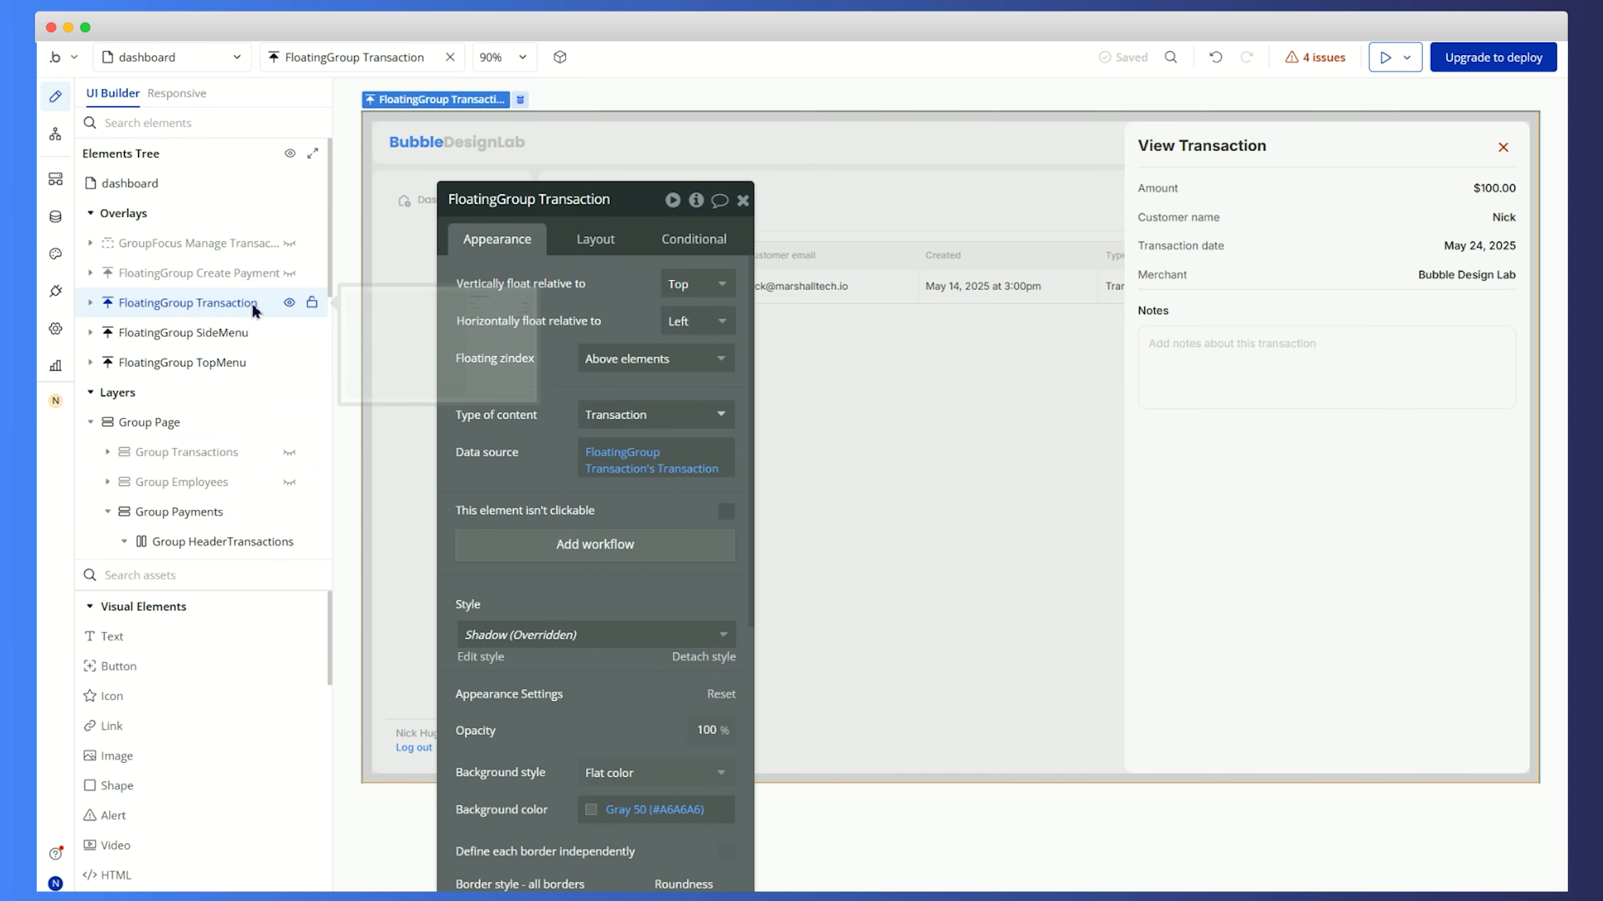
{"action": "left_click", "coordinate": [696, 200]}
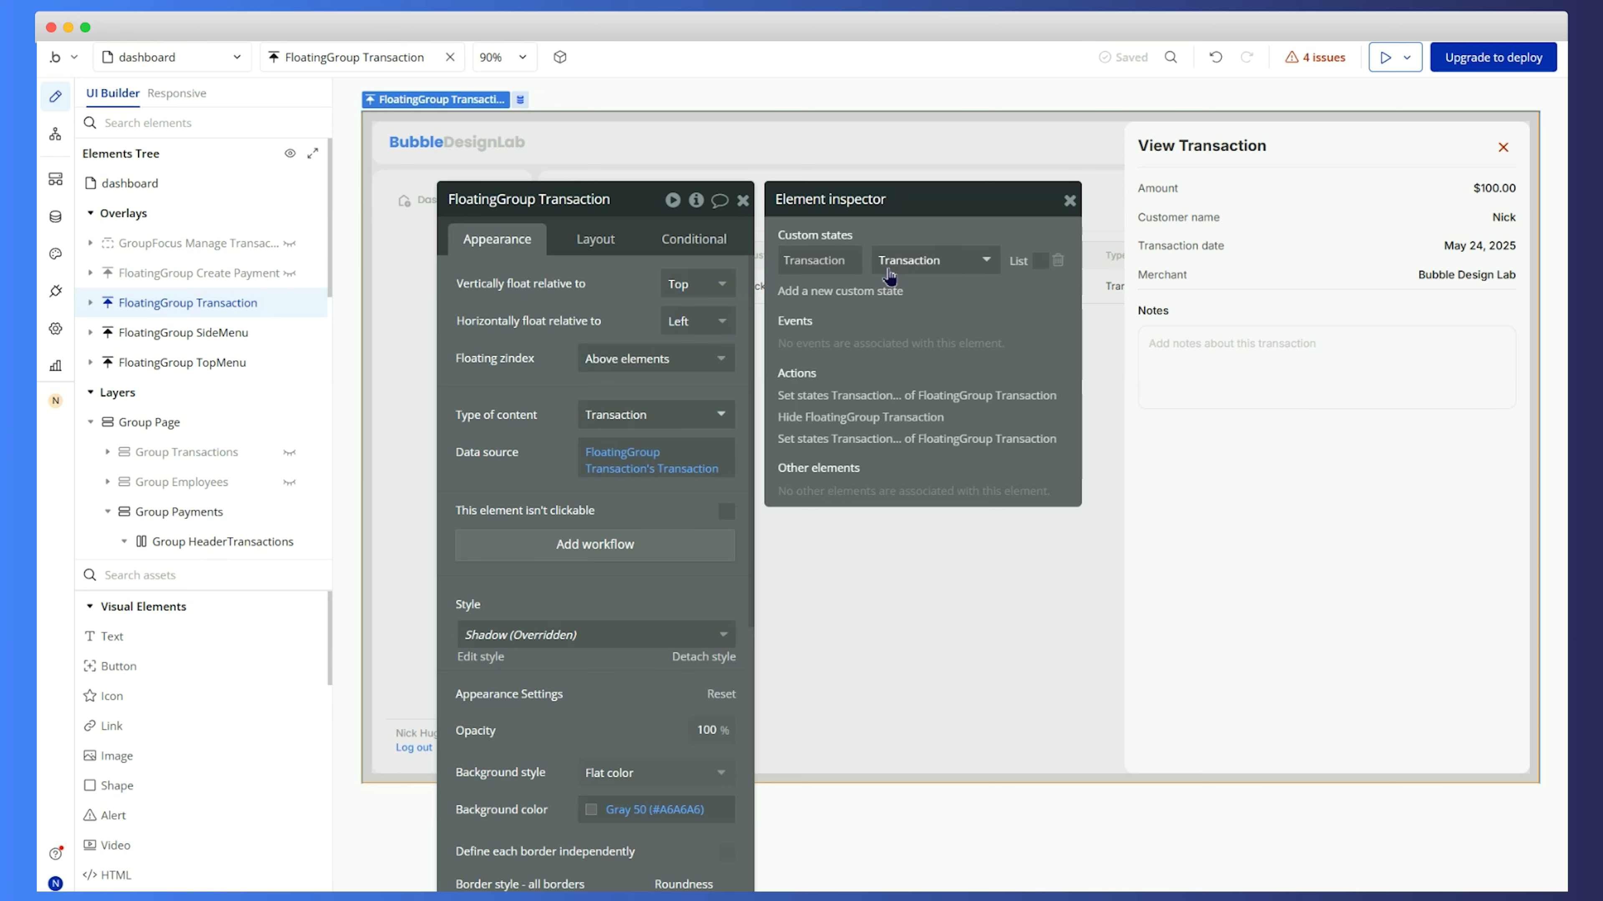
{"action": "left_click", "coordinate": [1070, 201]}
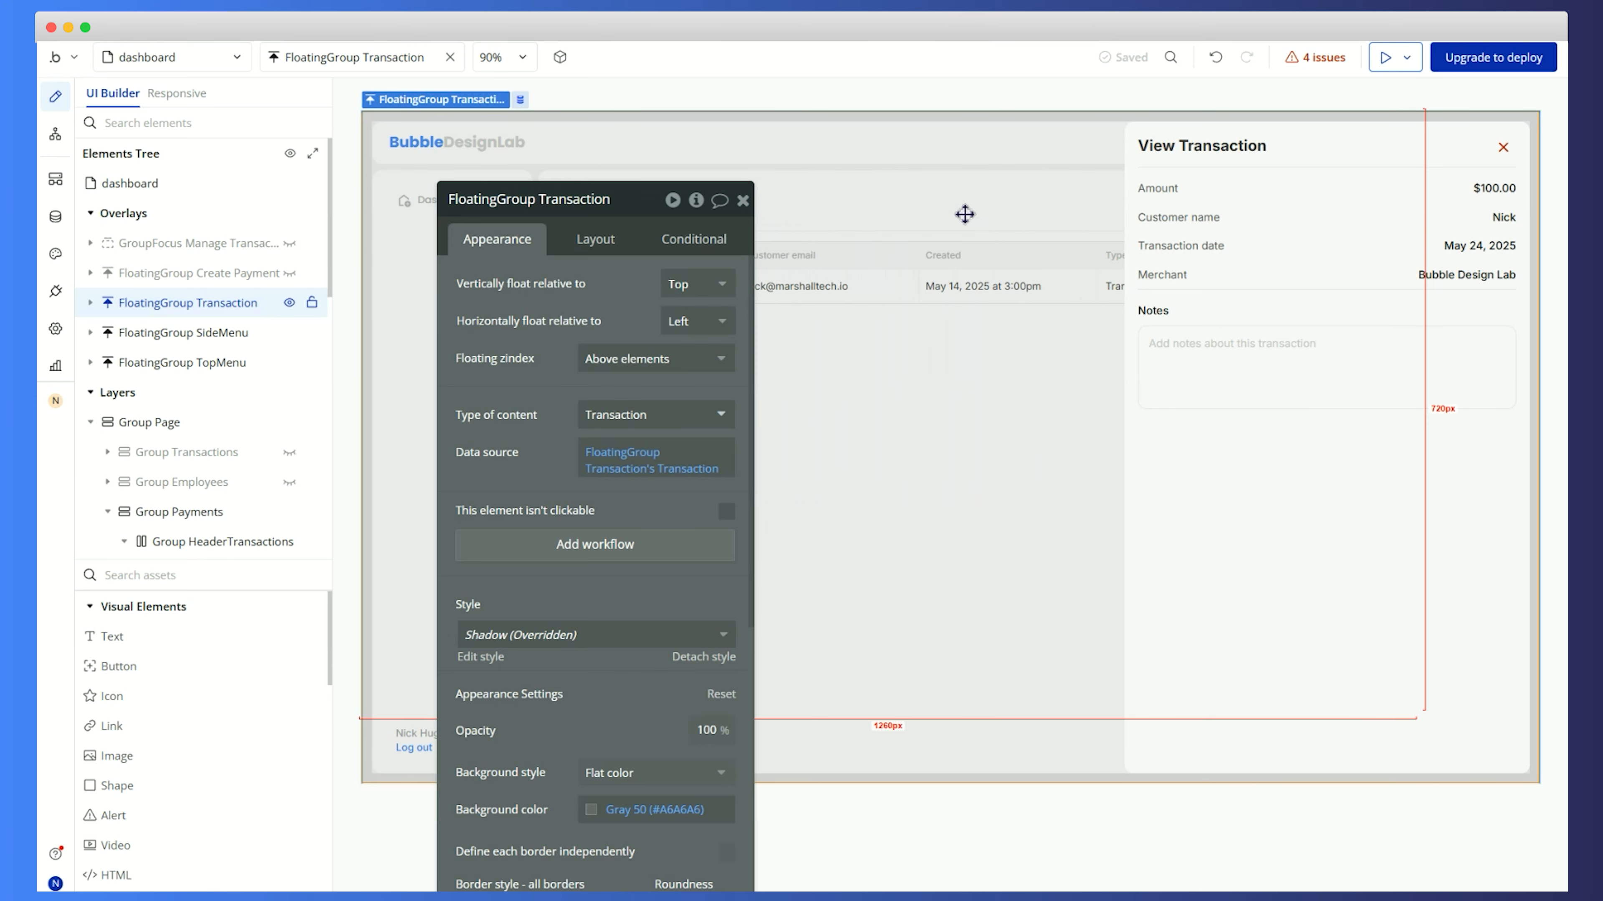
{"action": "left_click", "coordinate": [743, 200]}
{"action": "left_click", "coordinate": [53, 146]}
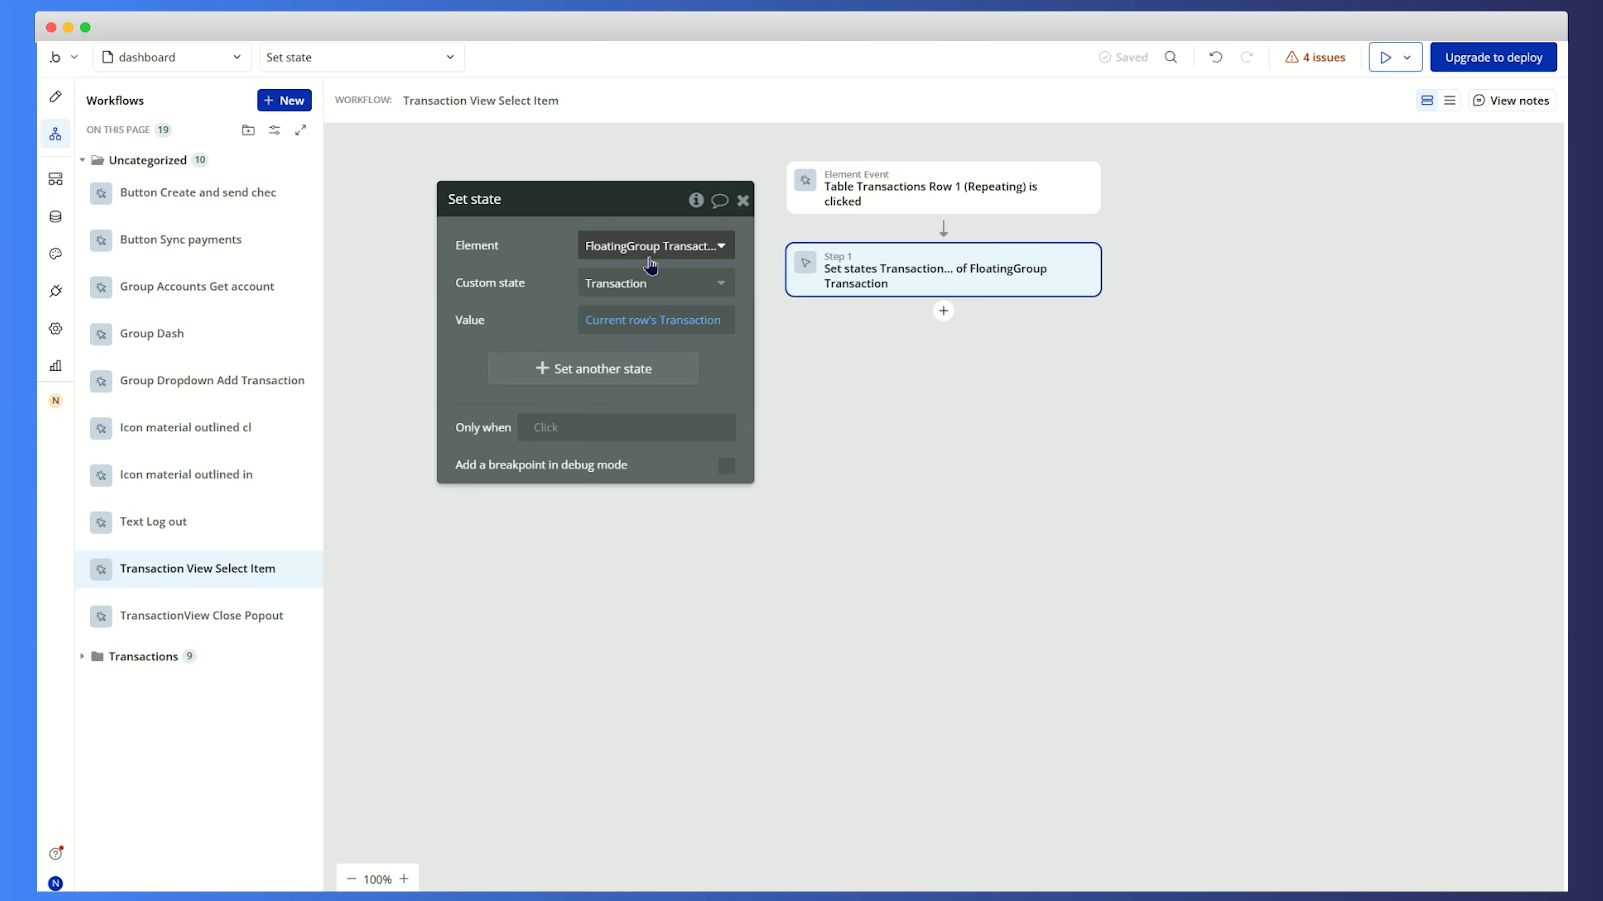
{"action": "left_click", "coordinate": [589, 292]}
{"action": "left_click", "coordinate": [606, 314]}
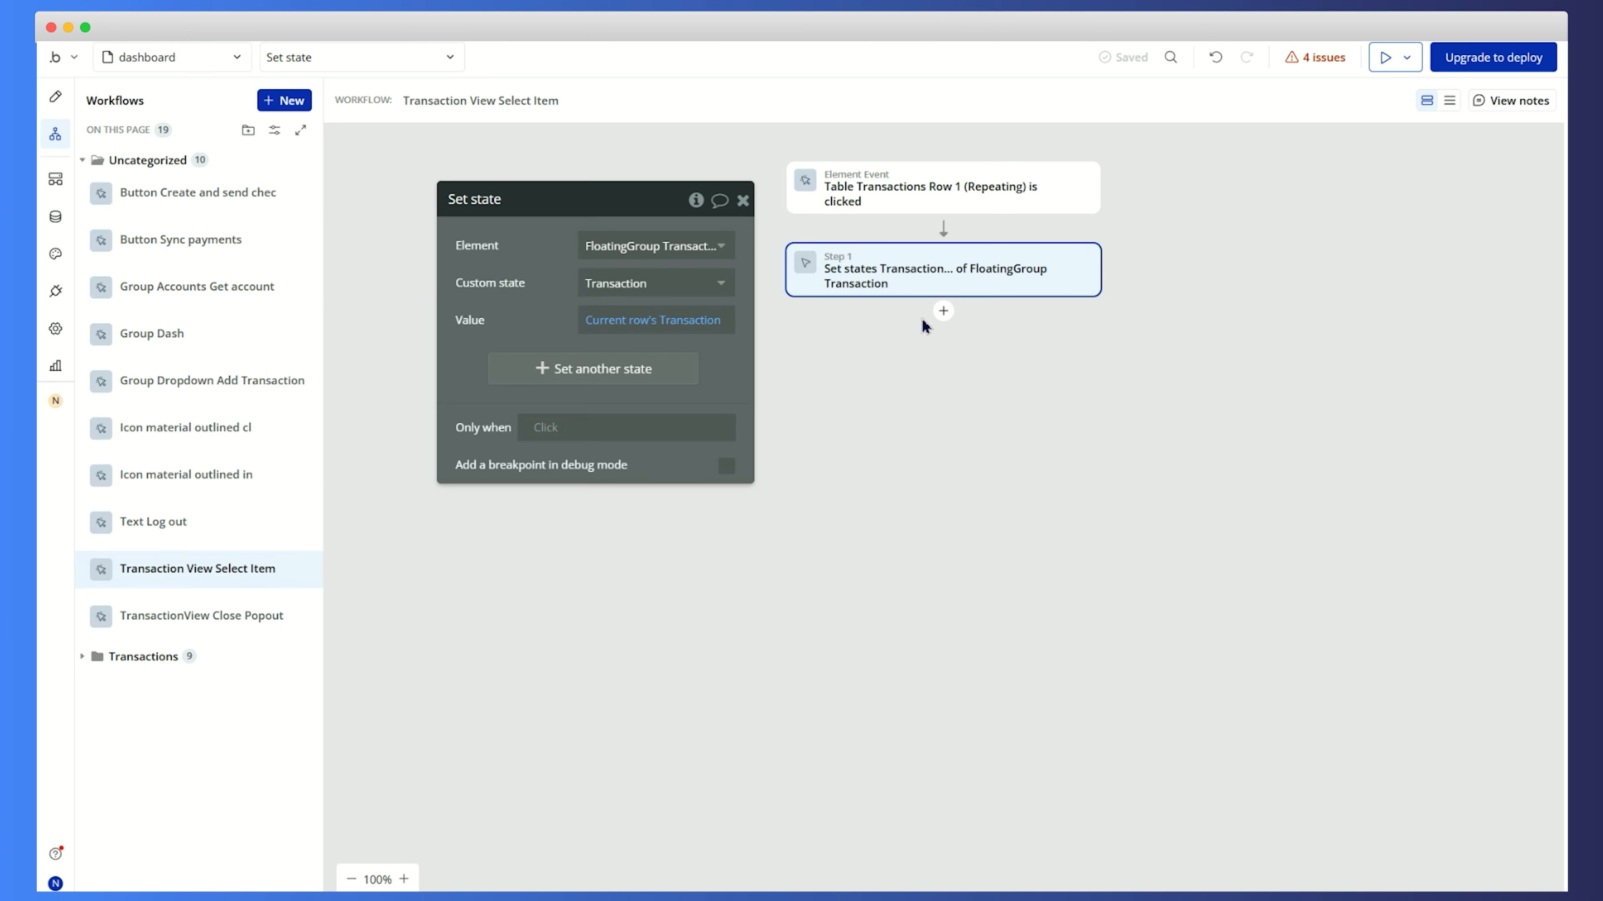
Add a Show action for FloatingGroup Transaction after the Set state action
{"action": "left_click", "coordinate": [943, 311]}
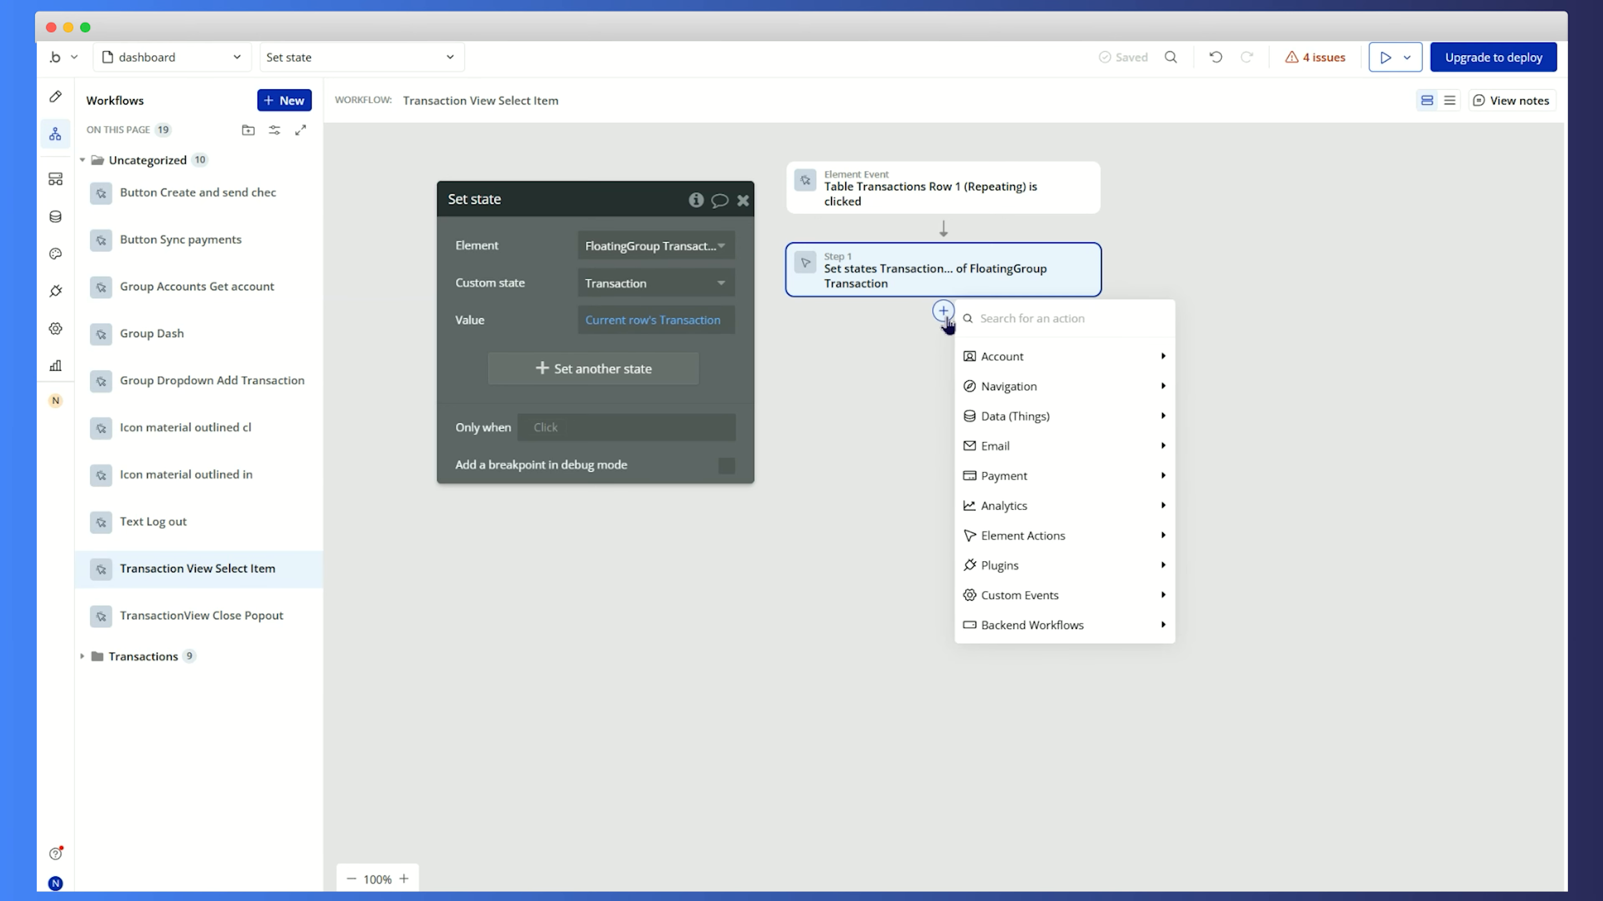
{"action": "type", "text": "show"}
{"action": "left_click", "coordinate": [1010, 363]}
{"action": "left_click", "coordinate": [664, 255]}
{"action": "type", "text": "floating"}
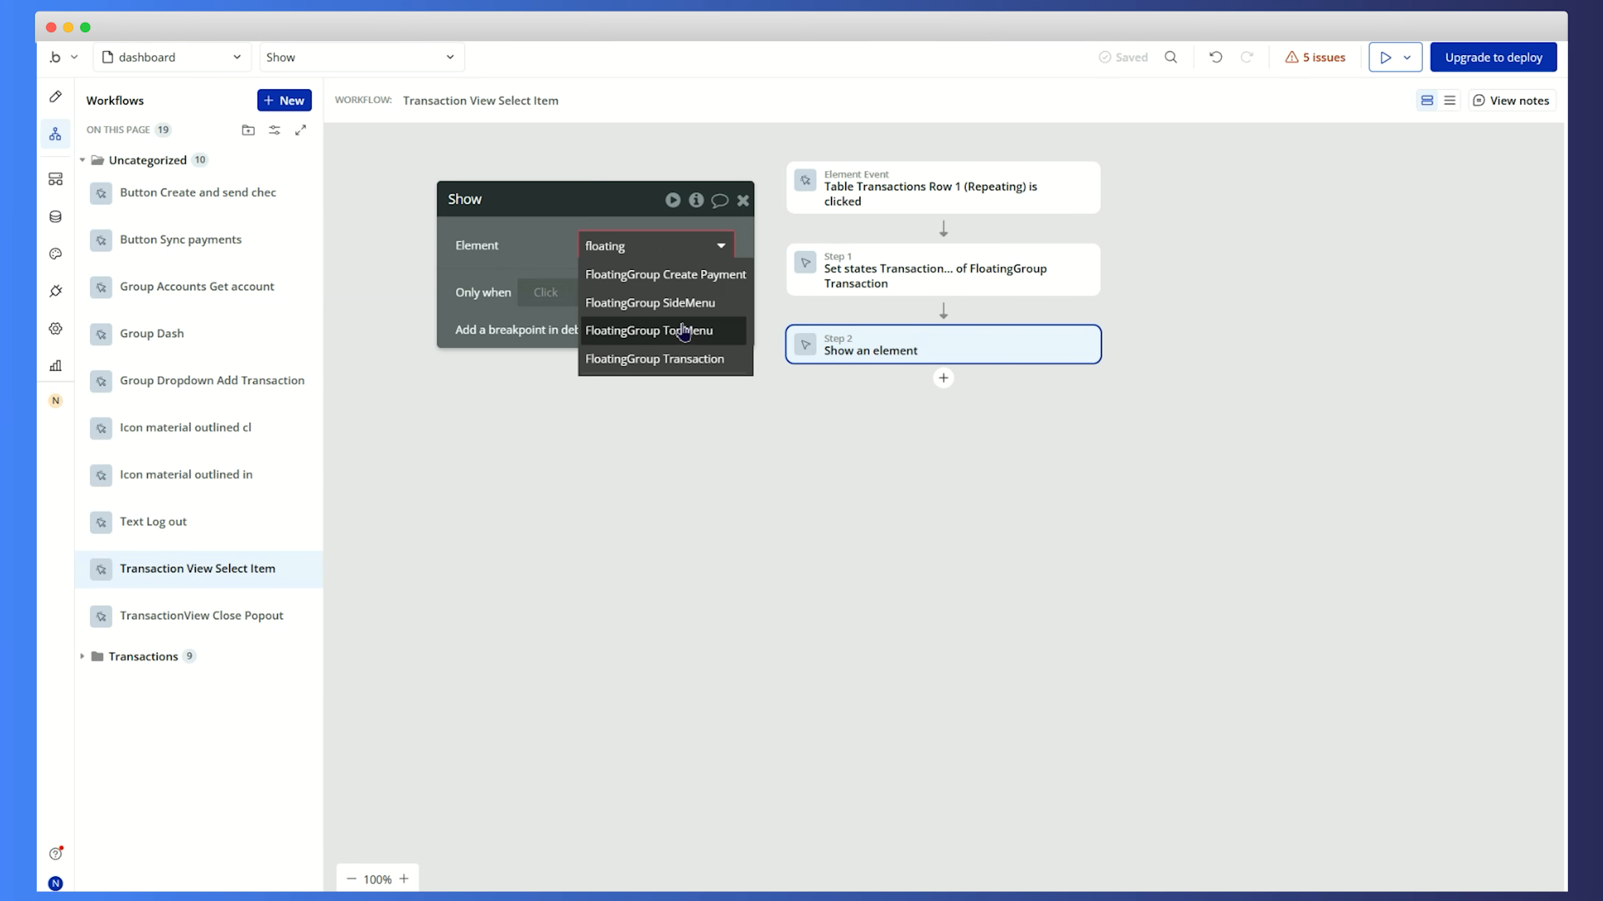
{"action": "left_click", "coordinate": [694, 359]}
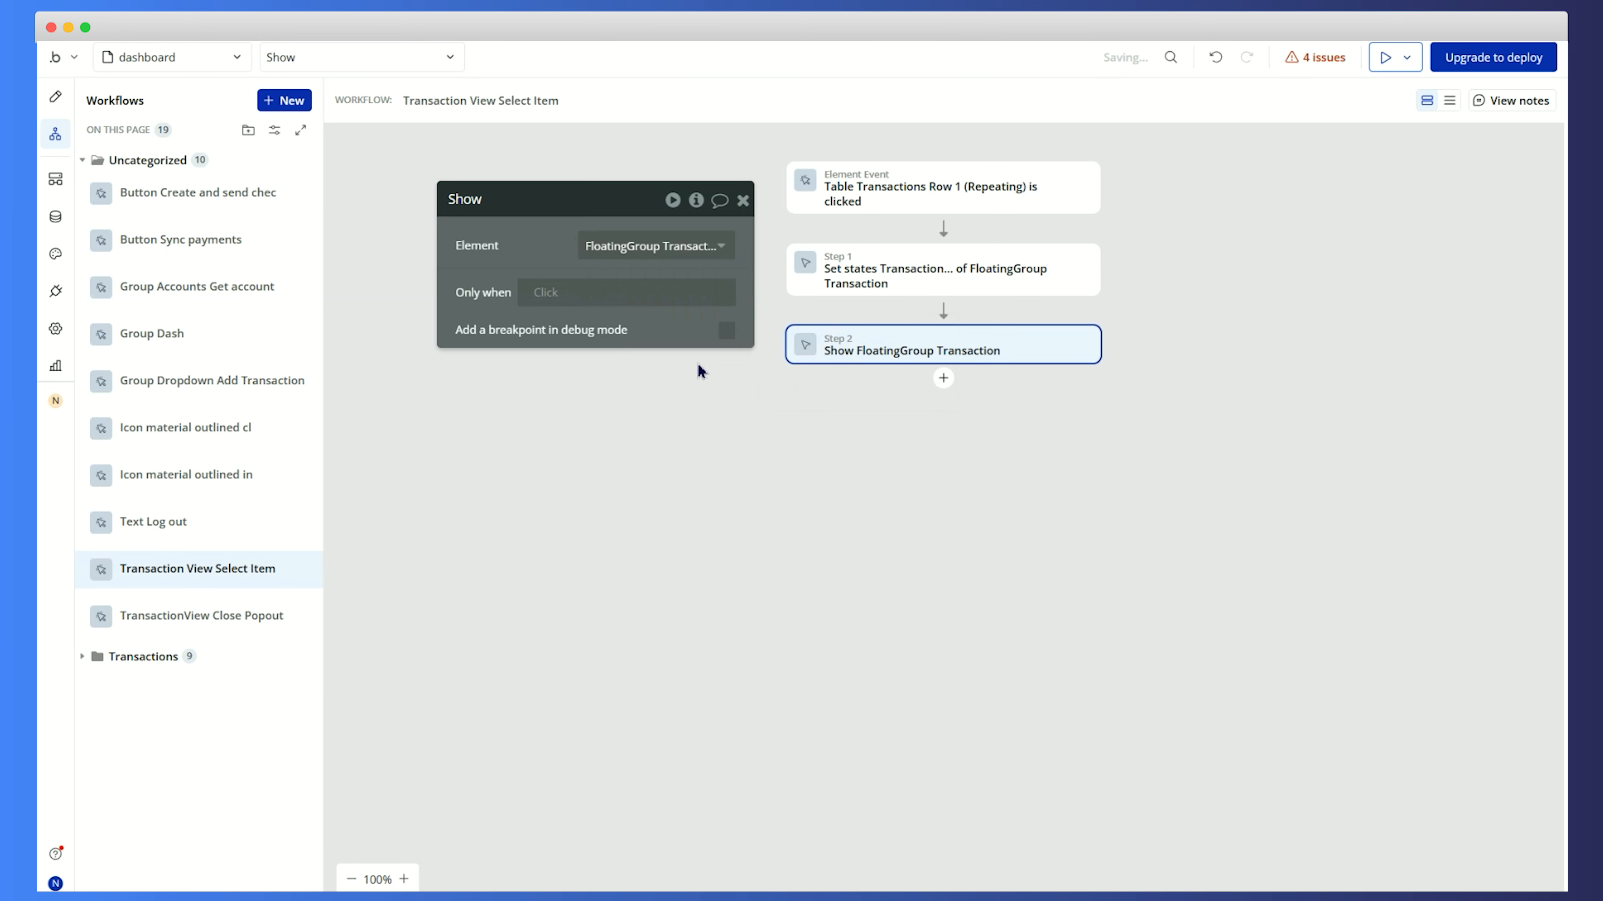
Add an Animate action for Group TransactionView using Transition SlideRightIn with a custom duration of 400 ms
{"action": "left_click", "coordinate": [943, 379]}
{"action": "type", "text": "anima"}
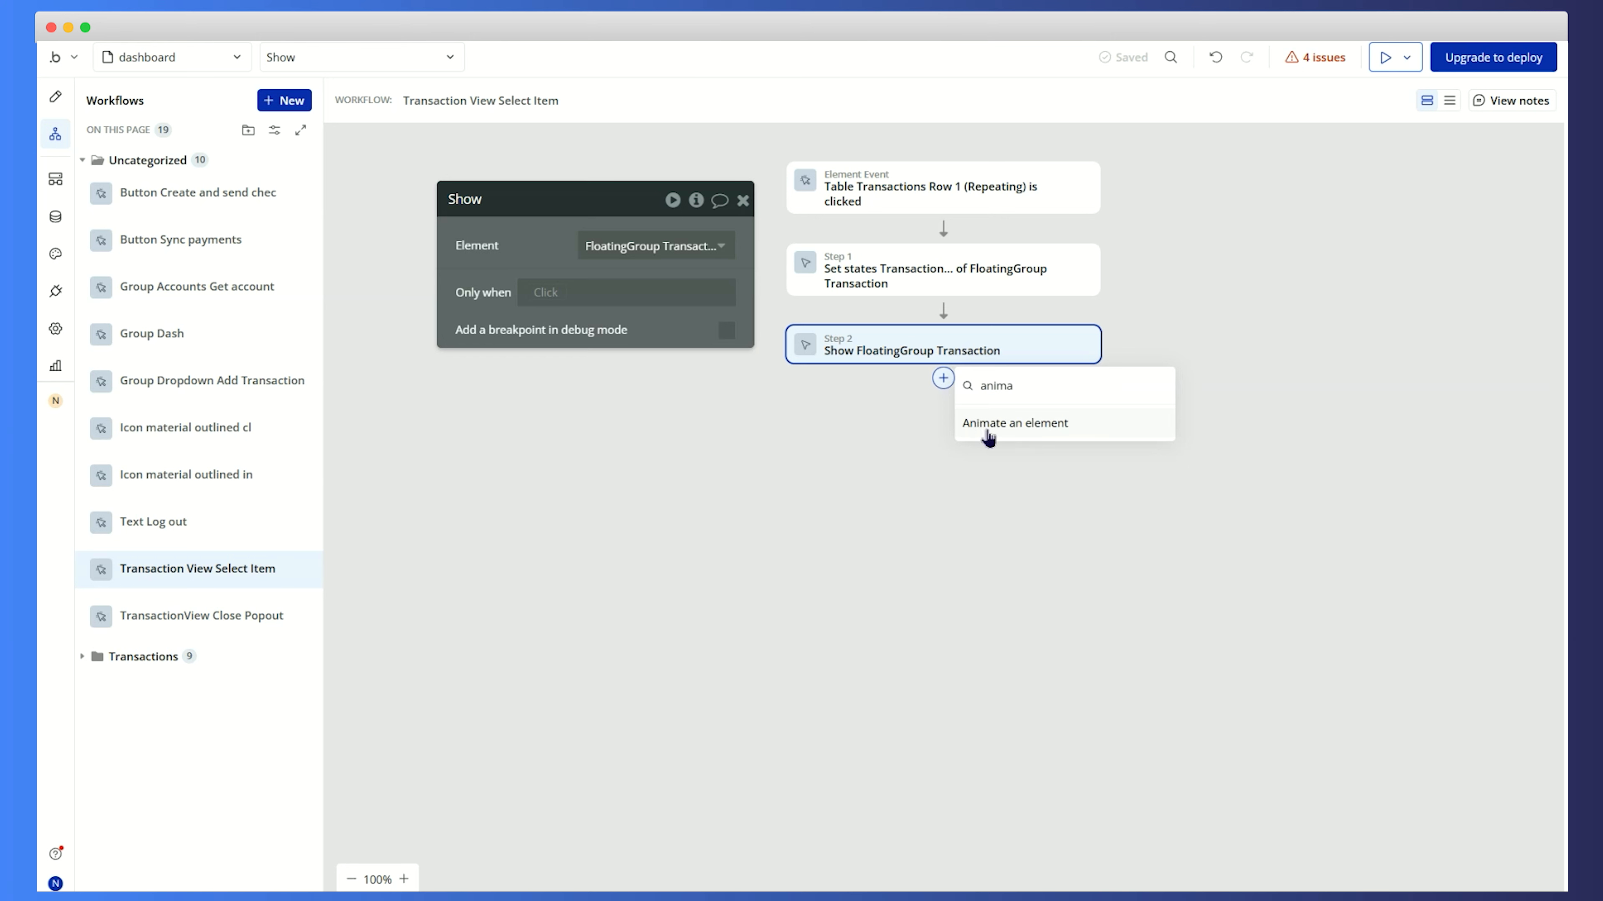
{"action": "left_click", "coordinate": [987, 430]}
{"action": "left_click", "coordinate": [696, 245]}
{"action": "type", "text": "group tra"}
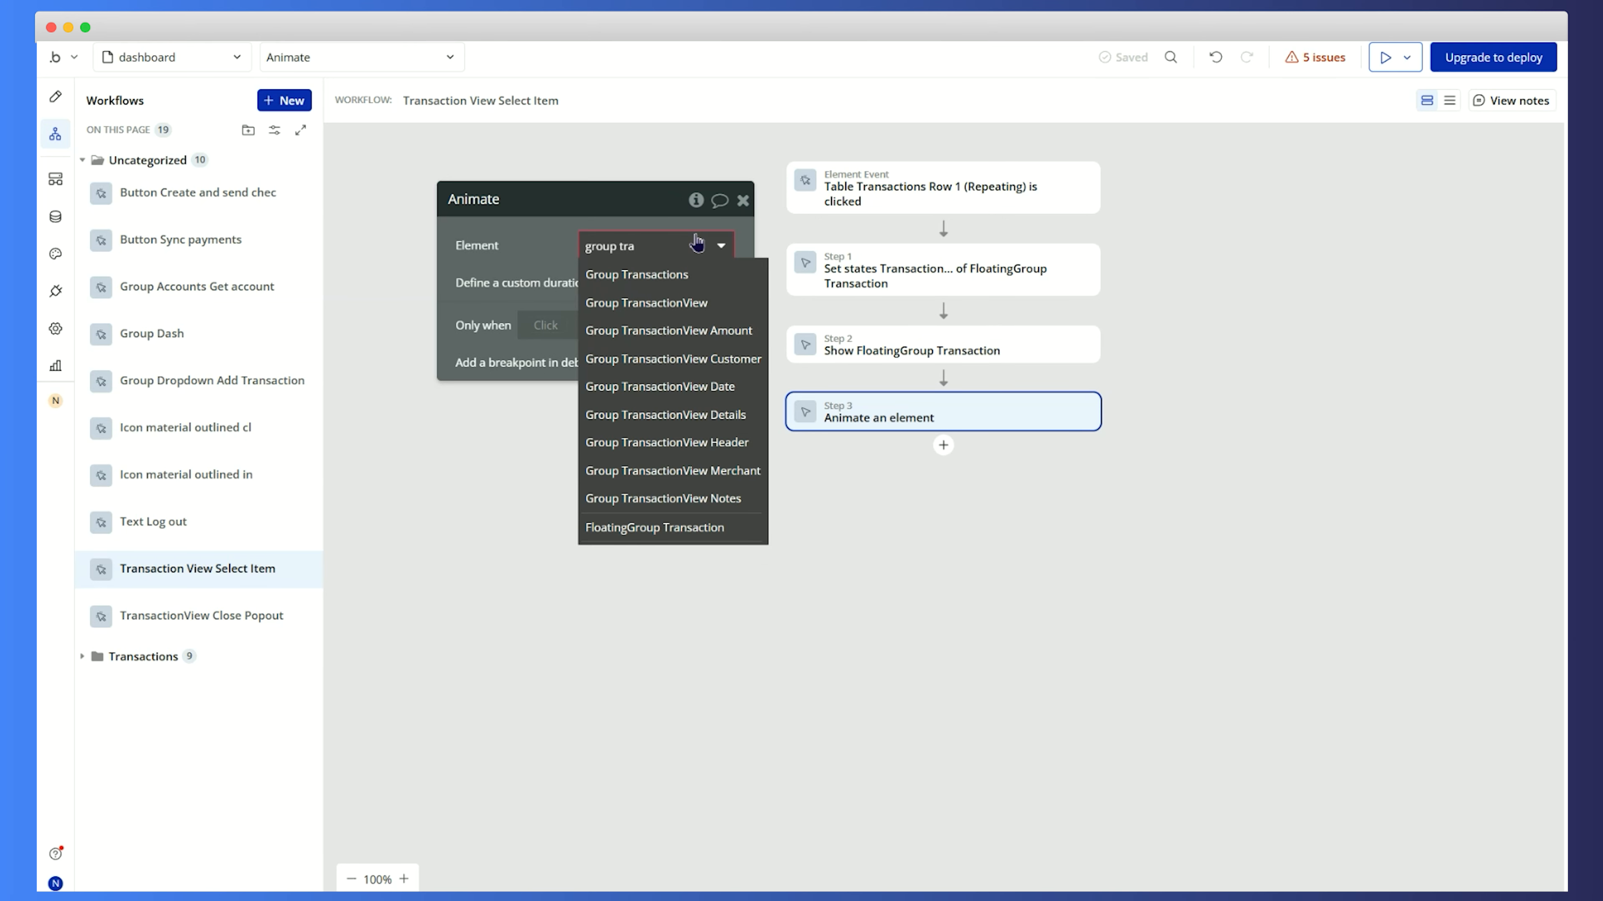
{"action": "left_click", "coordinate": [700, 303]}
{"action": "left_click", "coordinate": [674, 286]}
{"action": "type", "text": "right"}
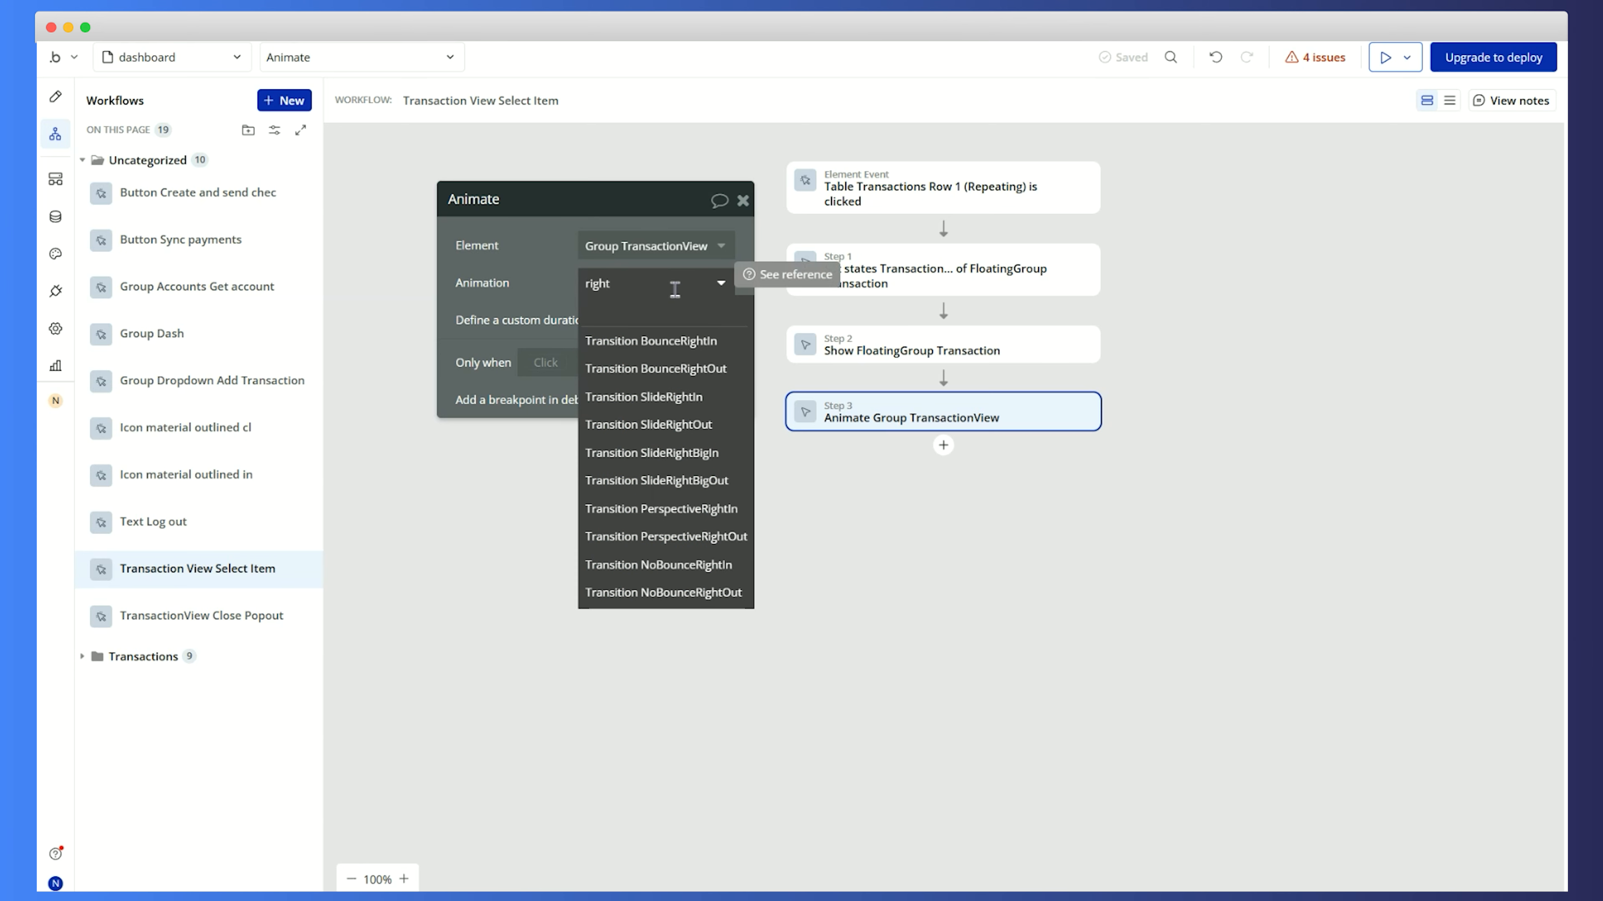
{"action": "left_click", "coordinate": [684, 397]}
{"action": "left_click", "coordinate": [725, 346]}
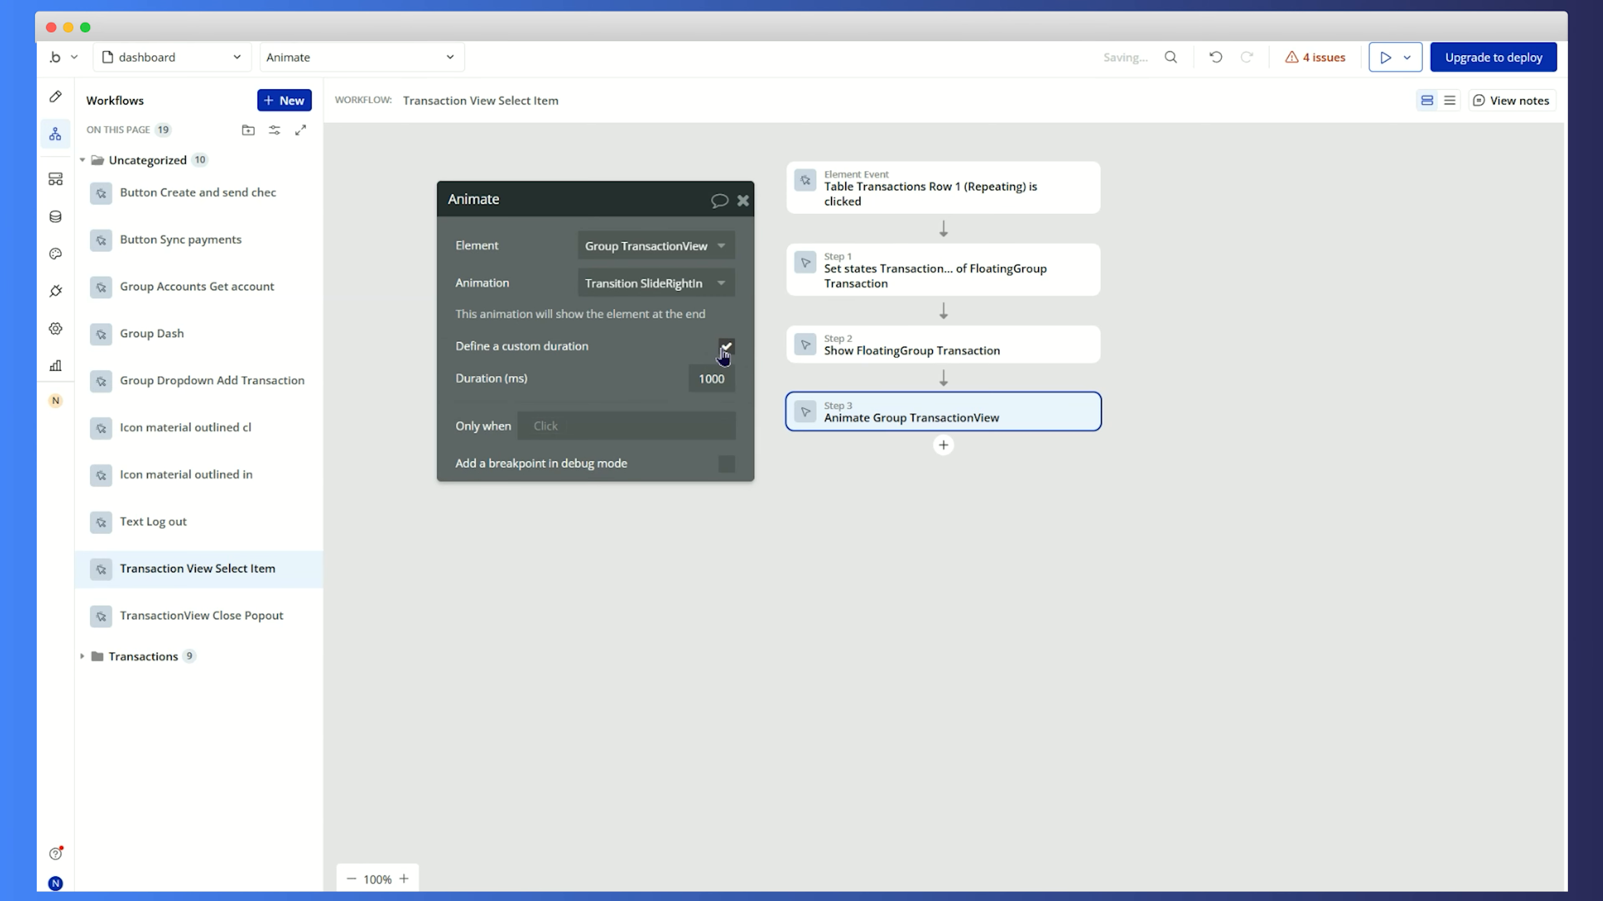
{"action": "double_click", "coordinate": [722, 380]}
{"action": "type", "text": "400"}
Make FloatingGroup Transaction not visible on page load
{"action": "left_click", "coordinate": [55, 96]}
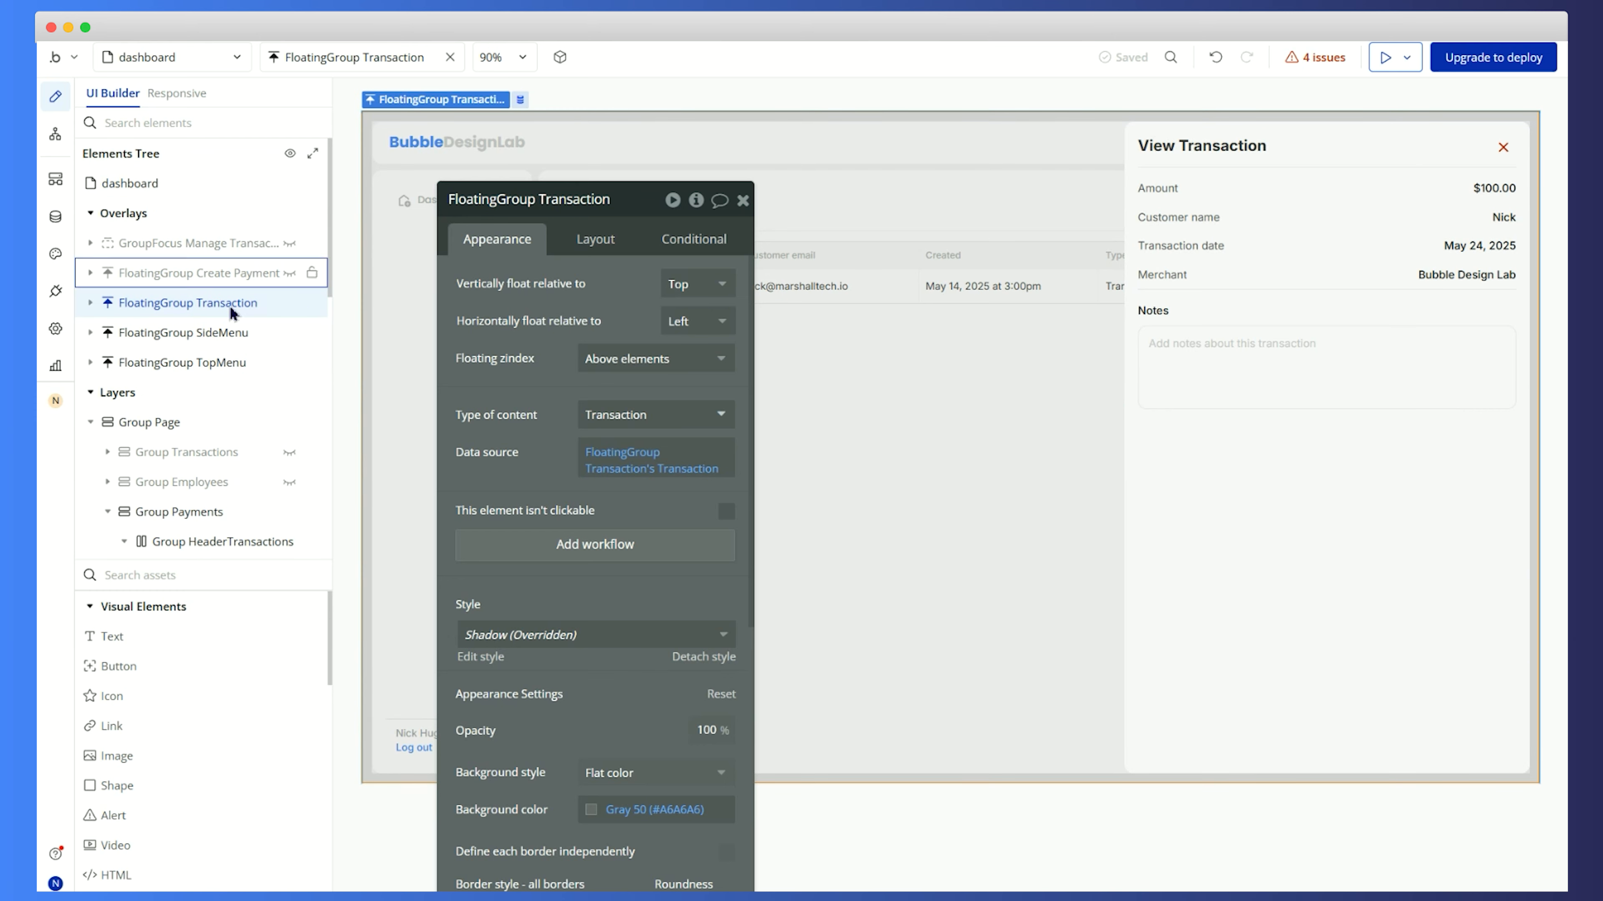
{"action": "left_click", "coordinate": [289, 303]}
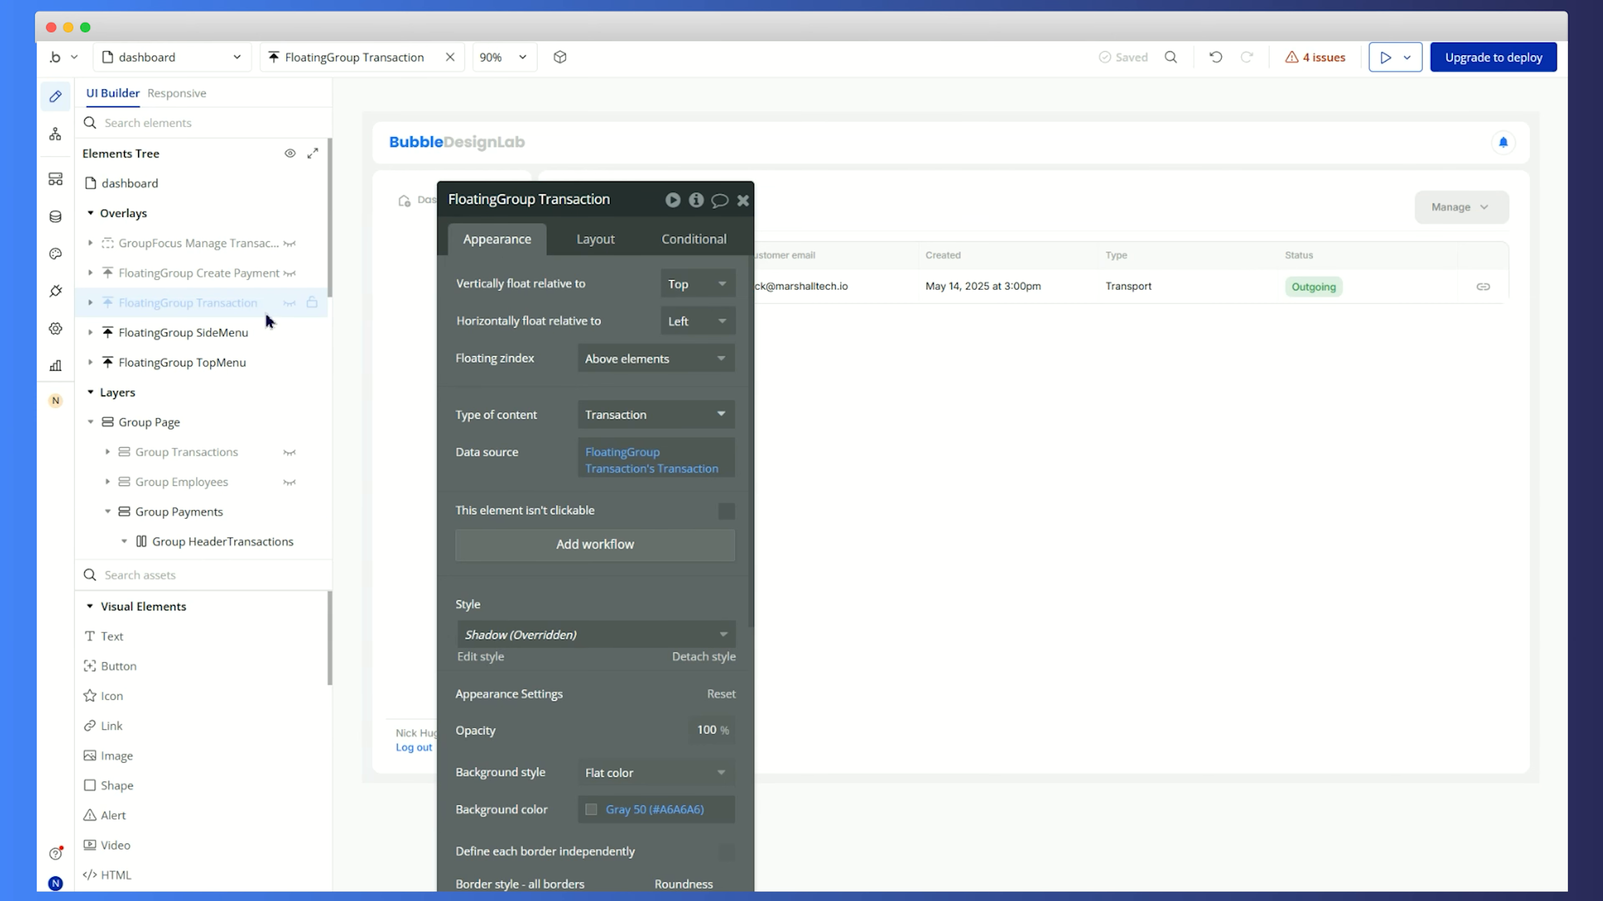
{"action": "left_click", "coordinate": [289, 304]}
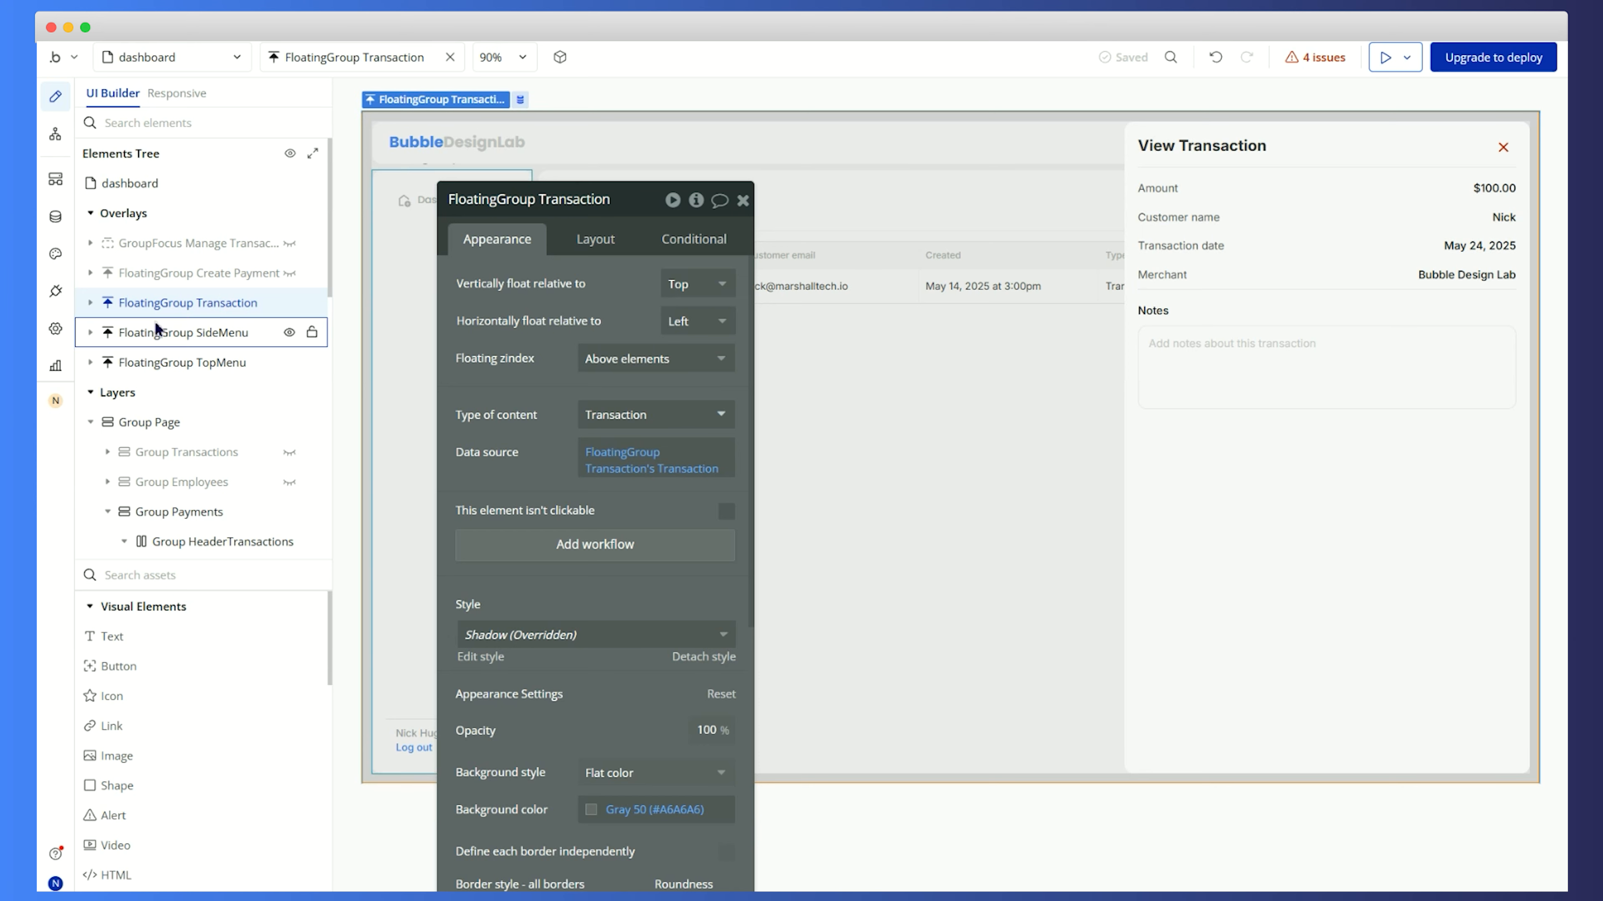
{"action": "left_click", "coordinate": [602, 246]}
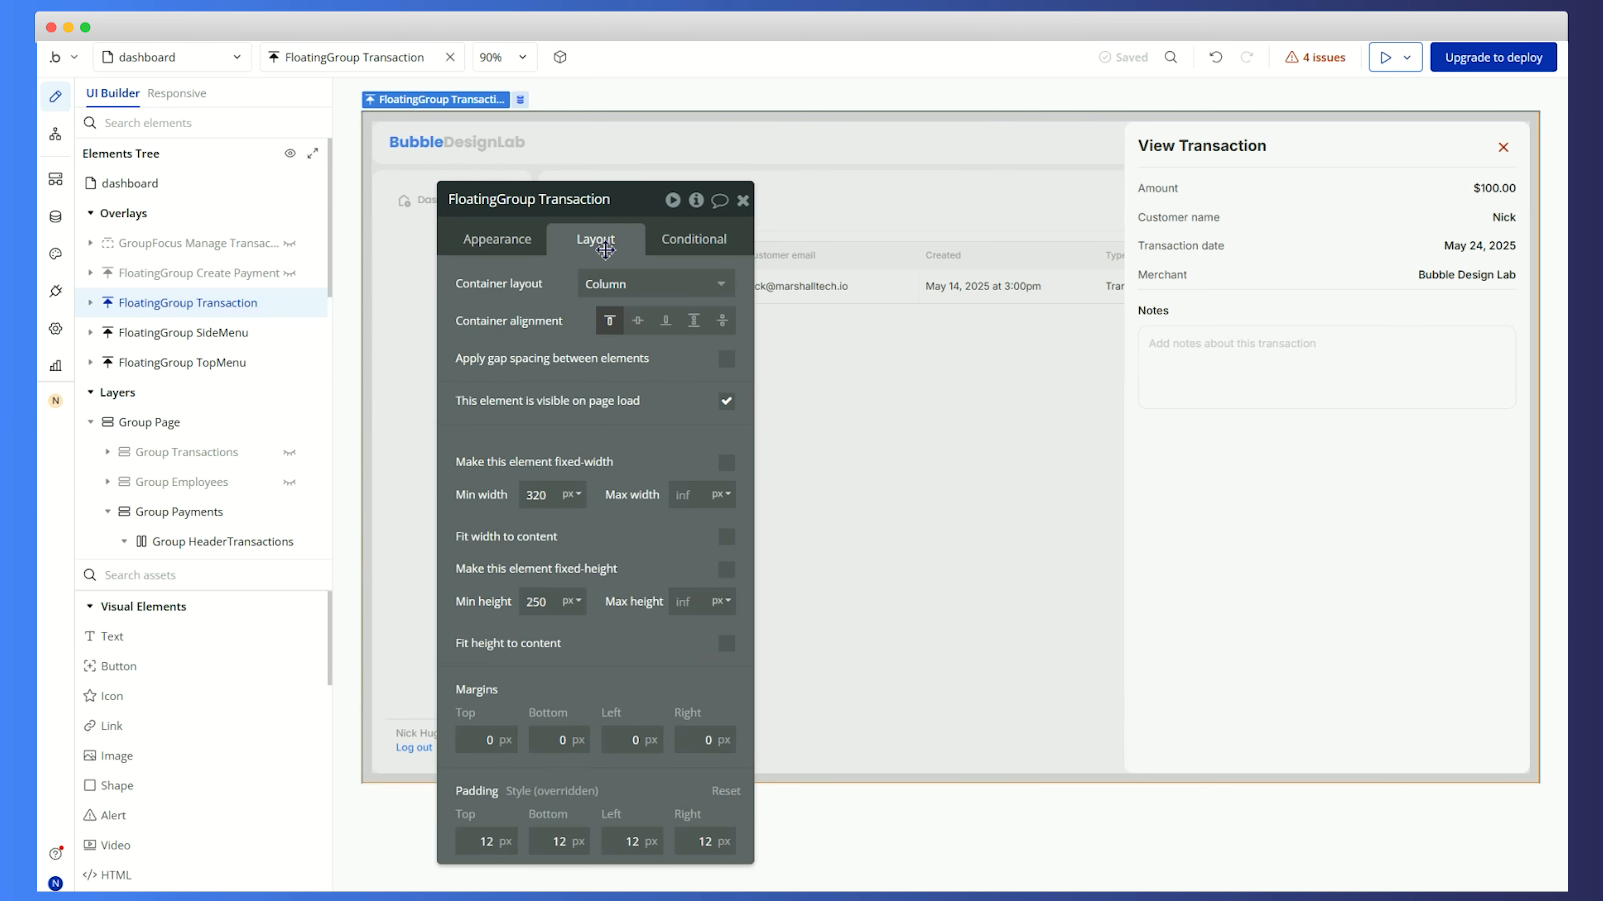
{"action": "left_click", "coordinate": [726, 404]}
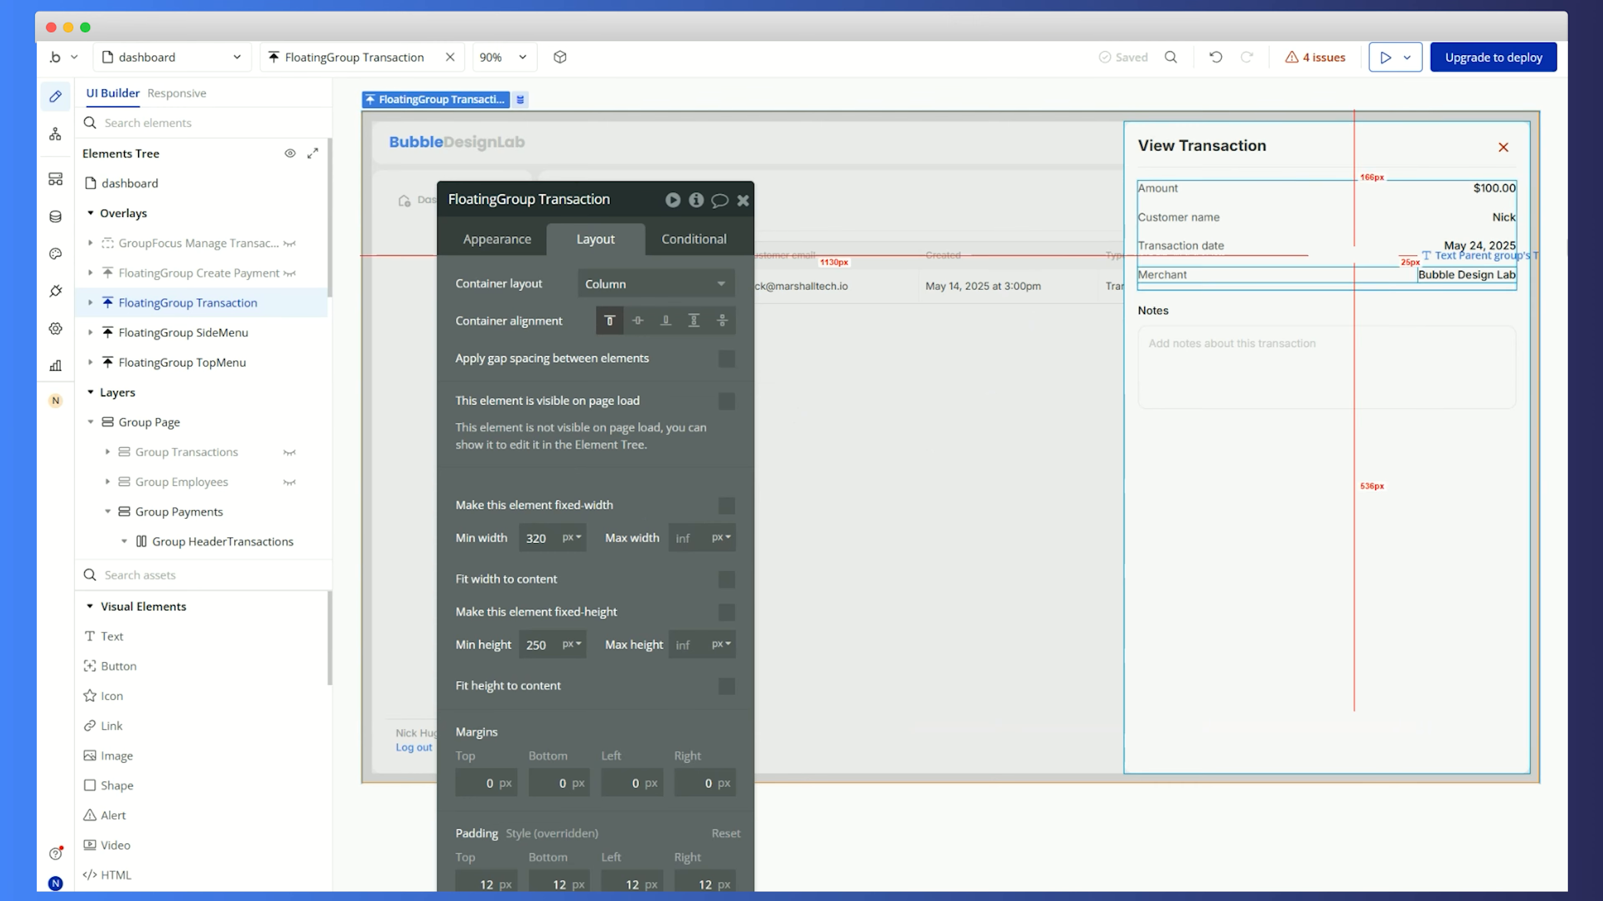
Change the amount value's expression in the View Transaction panel to divide Amount (cents) by 100
{"action": "left_click", "coordinate": [1494, 188]}
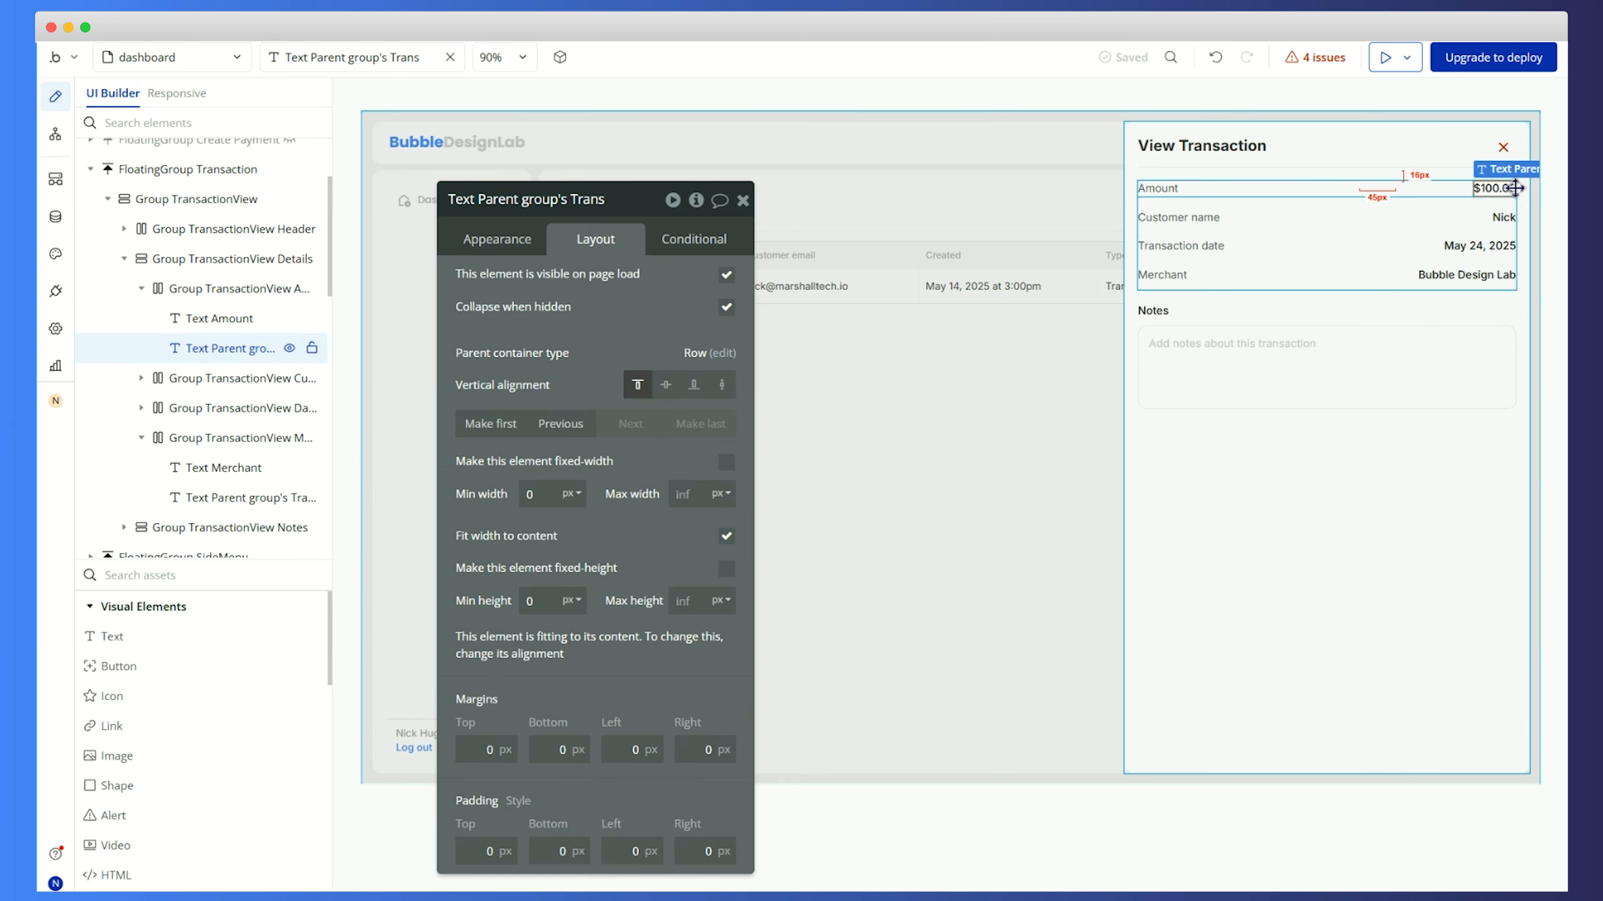
{"action": "left_click", "coordinate": [509, 245]}
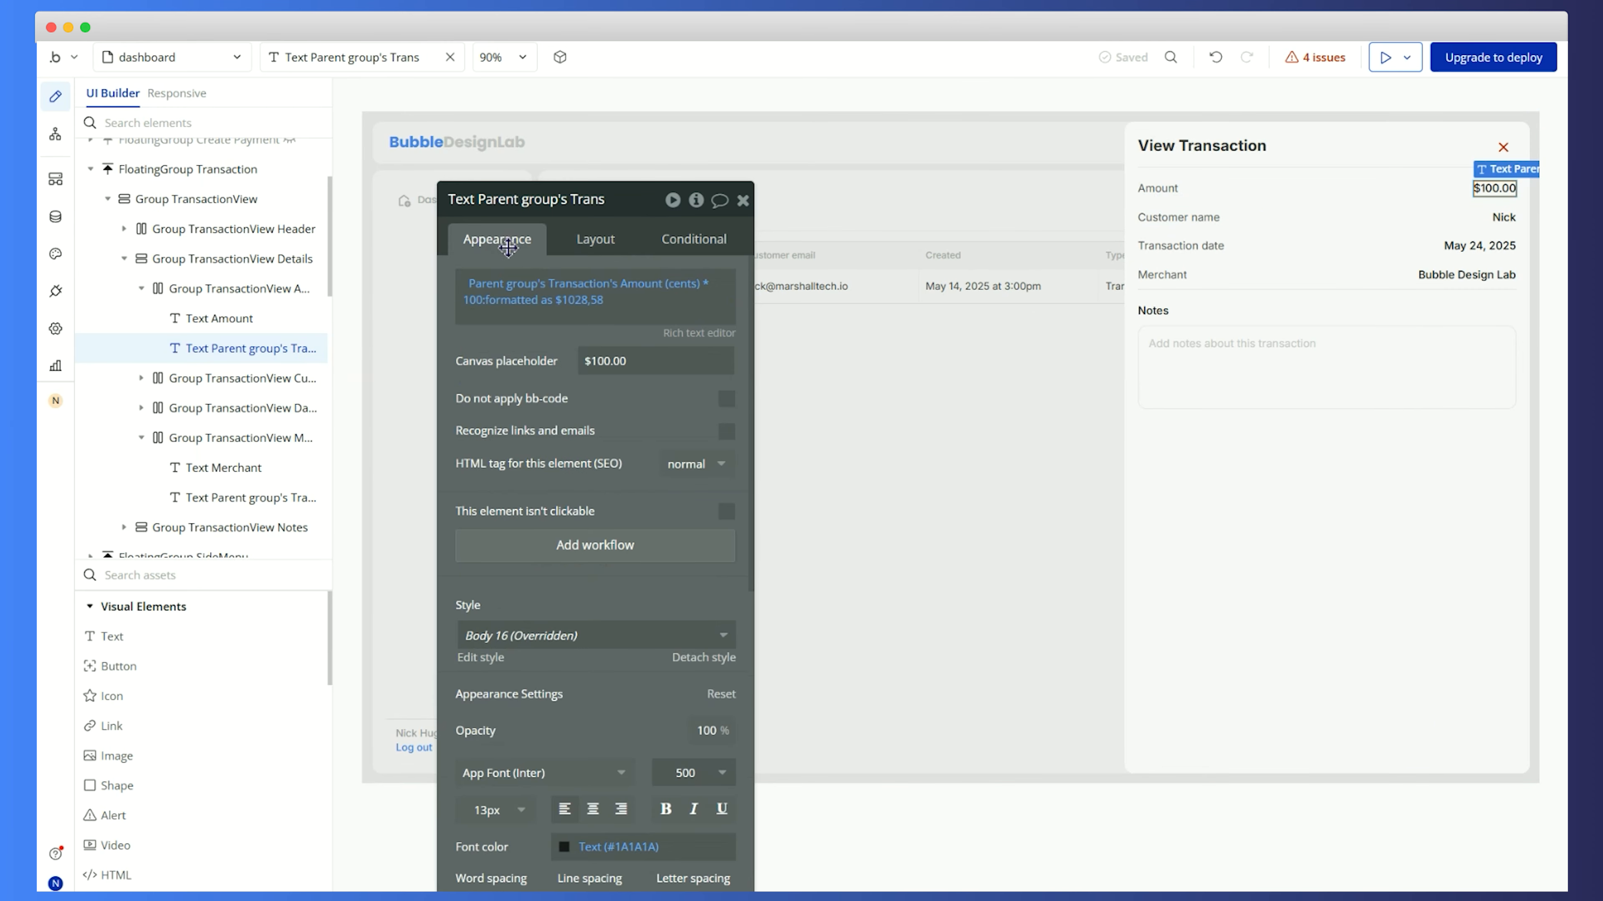
{"action": "left_click", "coordinate": [707, 289]}
{"action": "left_click", "coordinate": [569, 626]}
{"action": "left_click", "coordinate": [505, 409]}
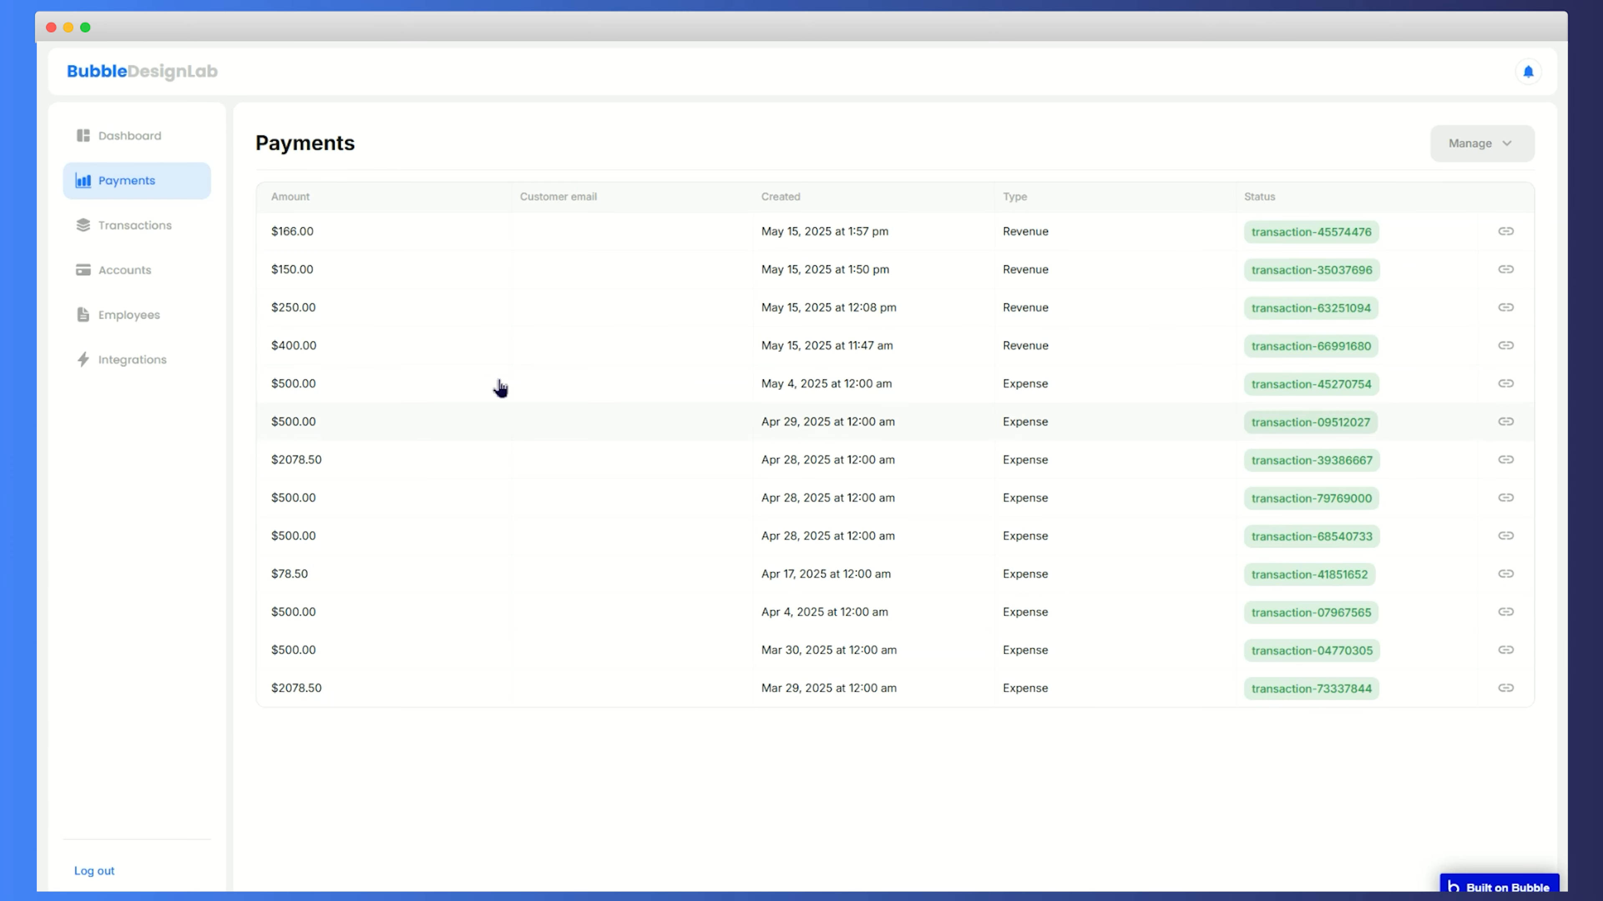
Open the $166.00 payment's transaction view from the Payments table in the page preview
{"action": "left_click", "coordinate": [317, 242]}
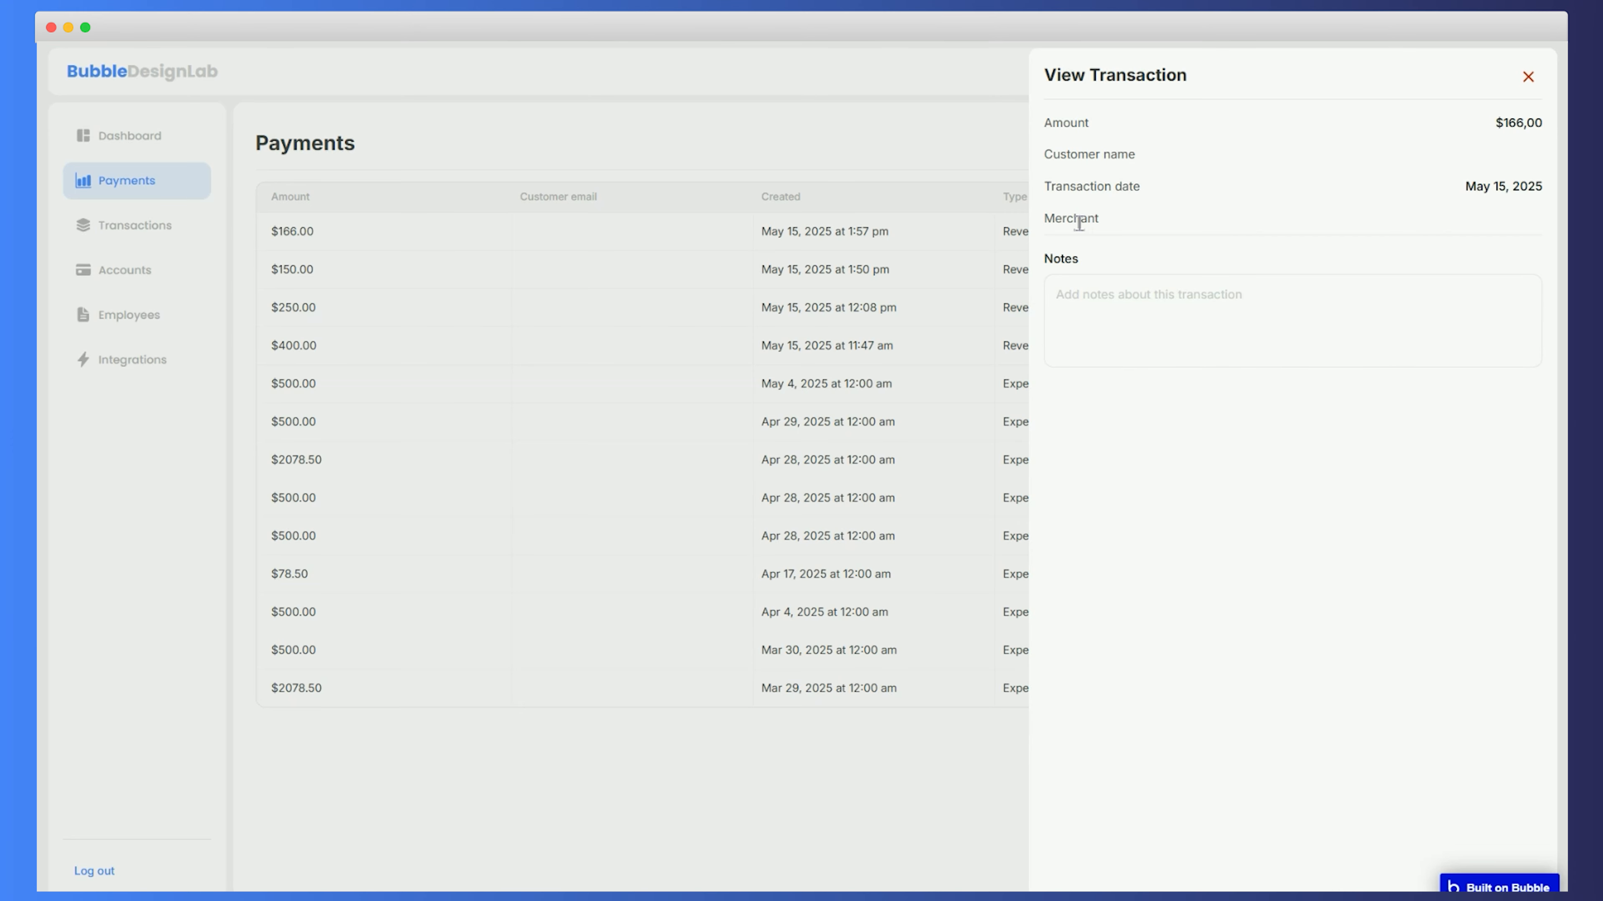
Close the View Transaction panel and test it by reopening and closing the $166.00 payment's details twice
{"action": "left_click", "coordinate": [1528, 78]}
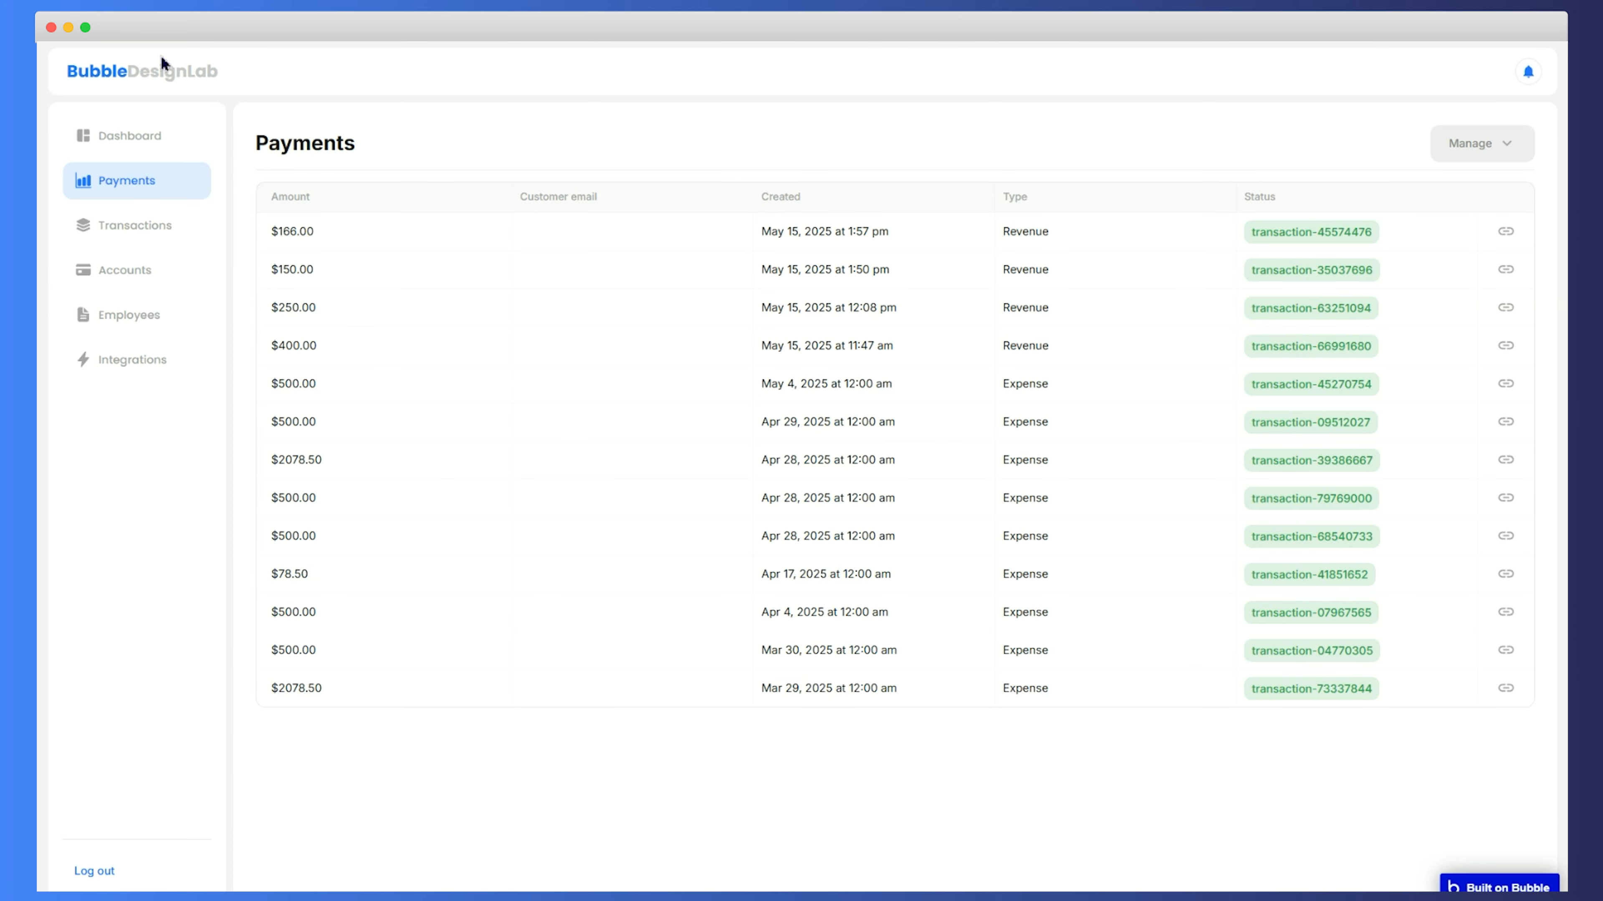
{"action": "left_click", "coordinate": [302, 233]}
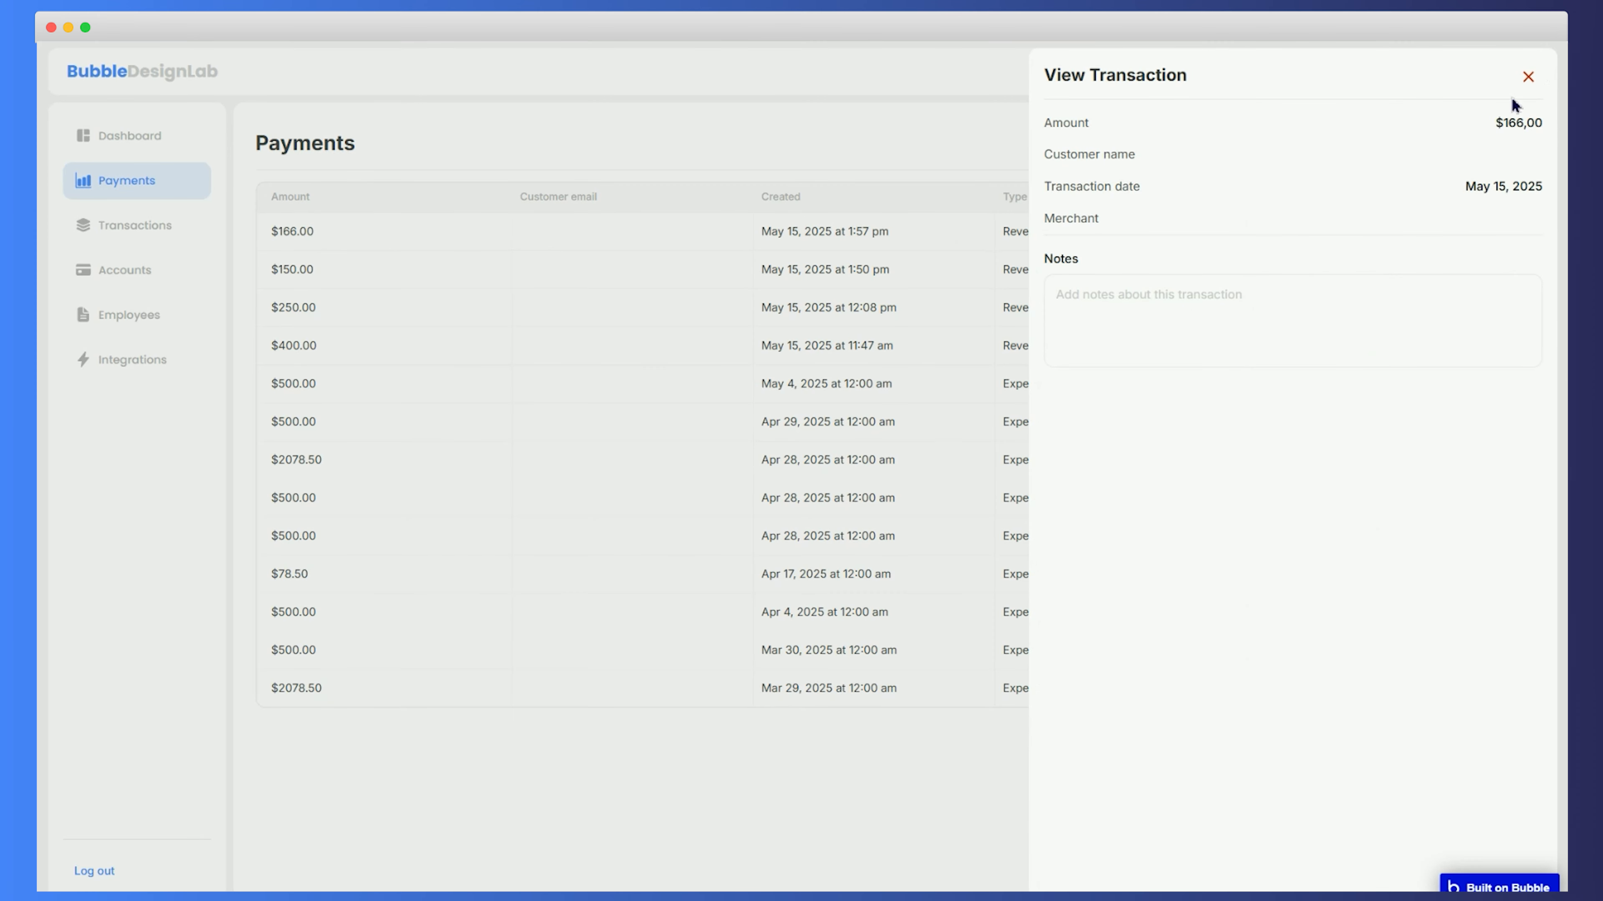
{"action": "left_click", "coordinate": [1528, 77]}
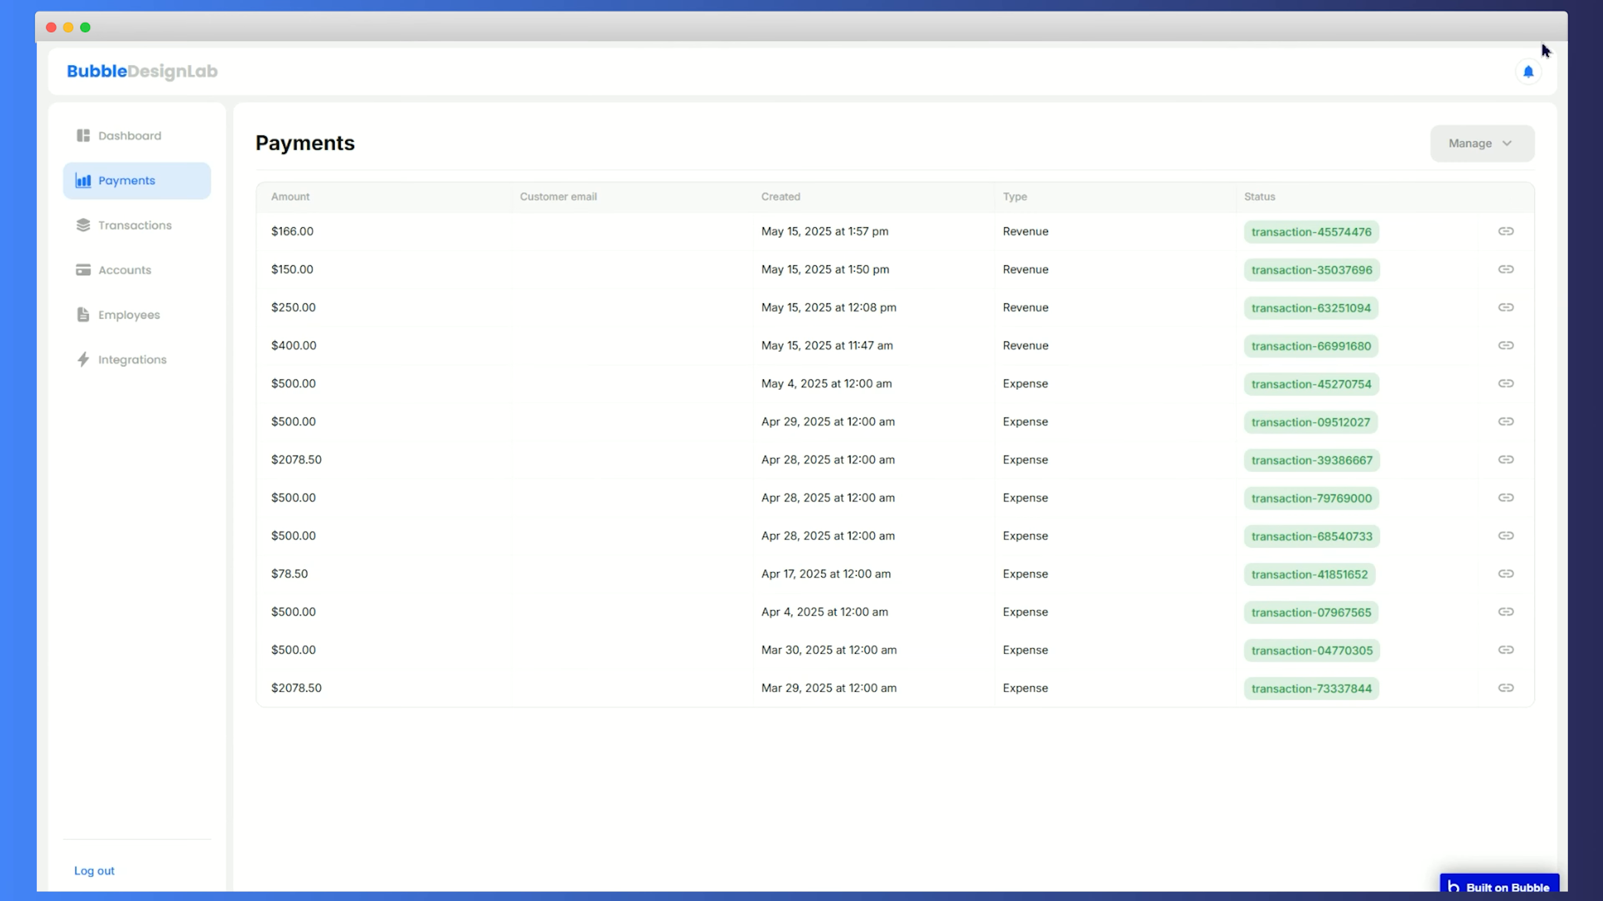
{"action": "left_click", "coordinate": [438, 233]}
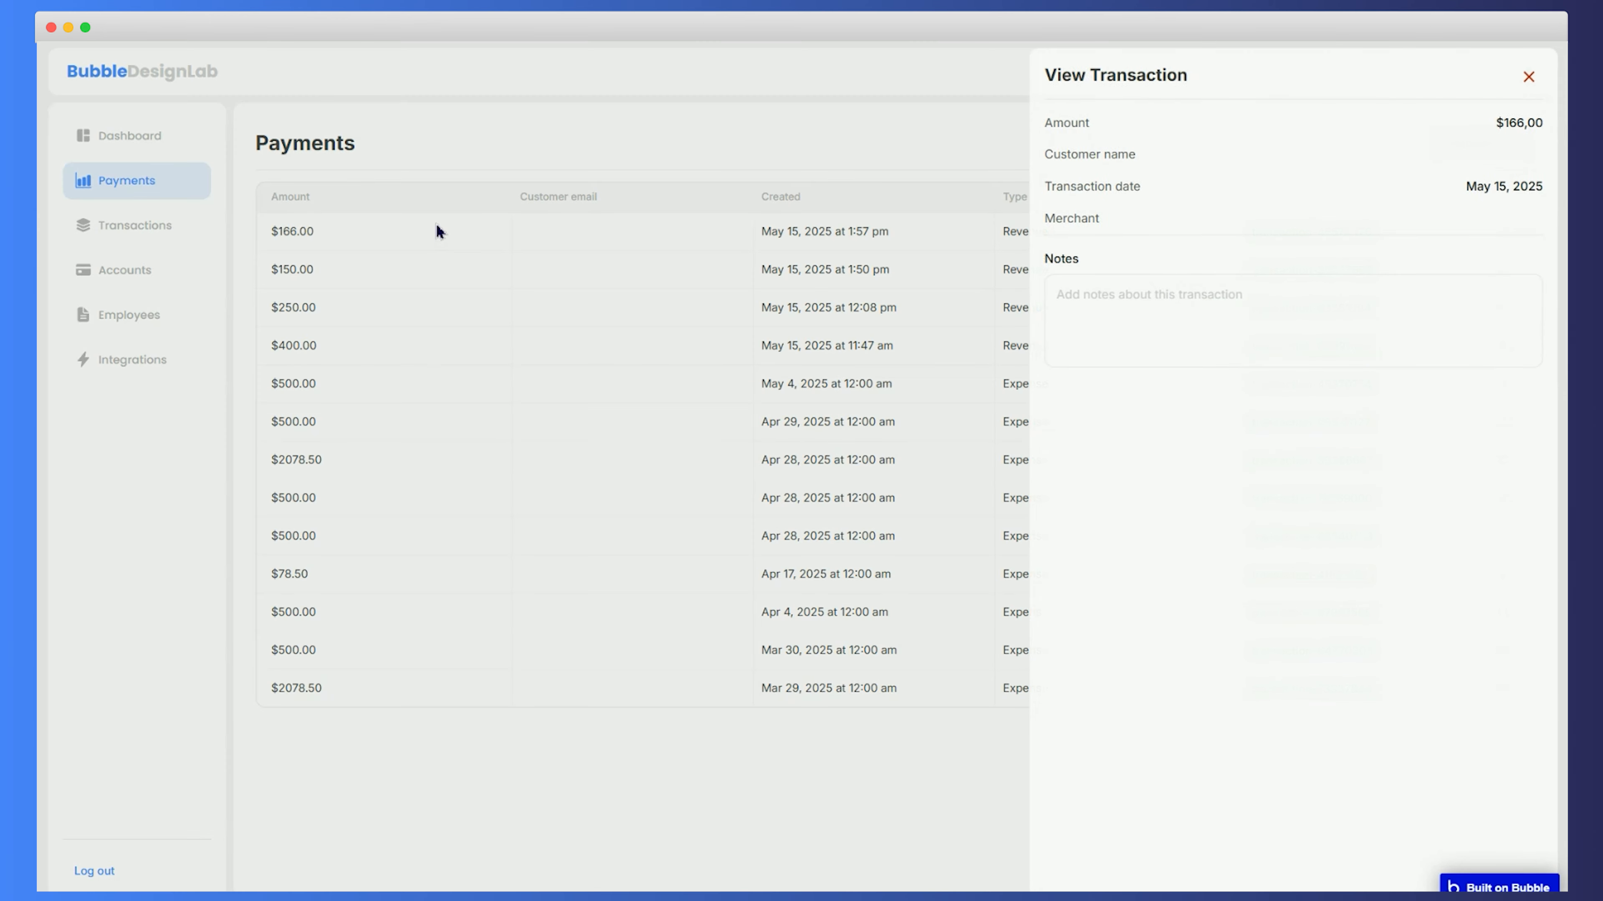
{"action": "left_click", "coordinate": [1528, 78]}
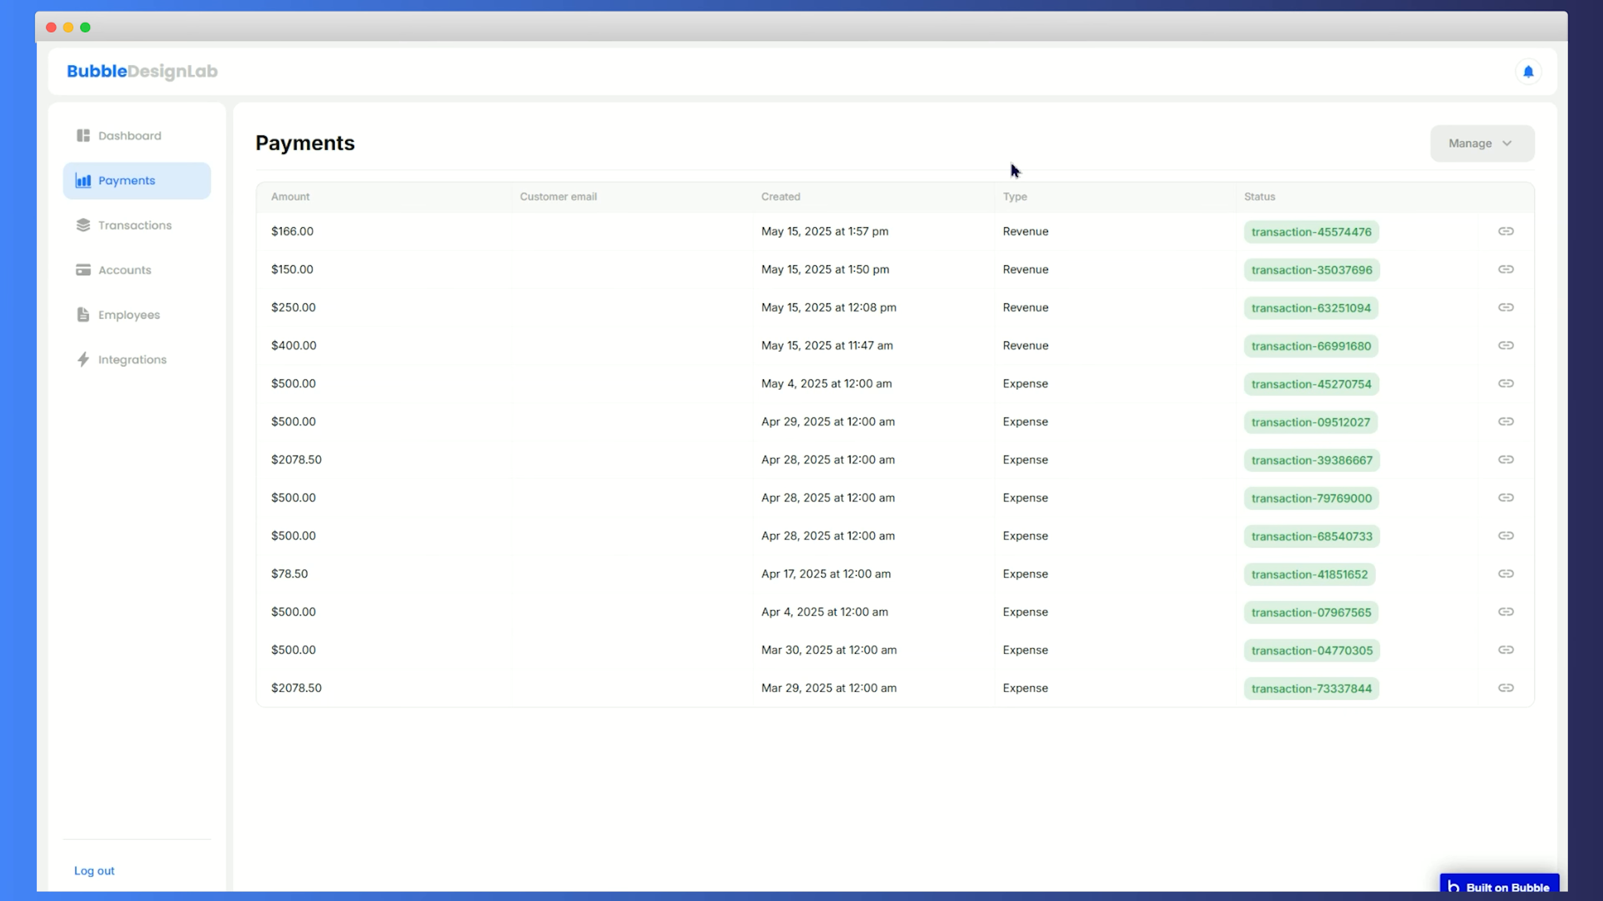
Test the slide-out panel by opening and closing the $250.00 payment's details once and the $166.00 payment's details twice
{"action": "left_click", "coordinate": [371, 299]}
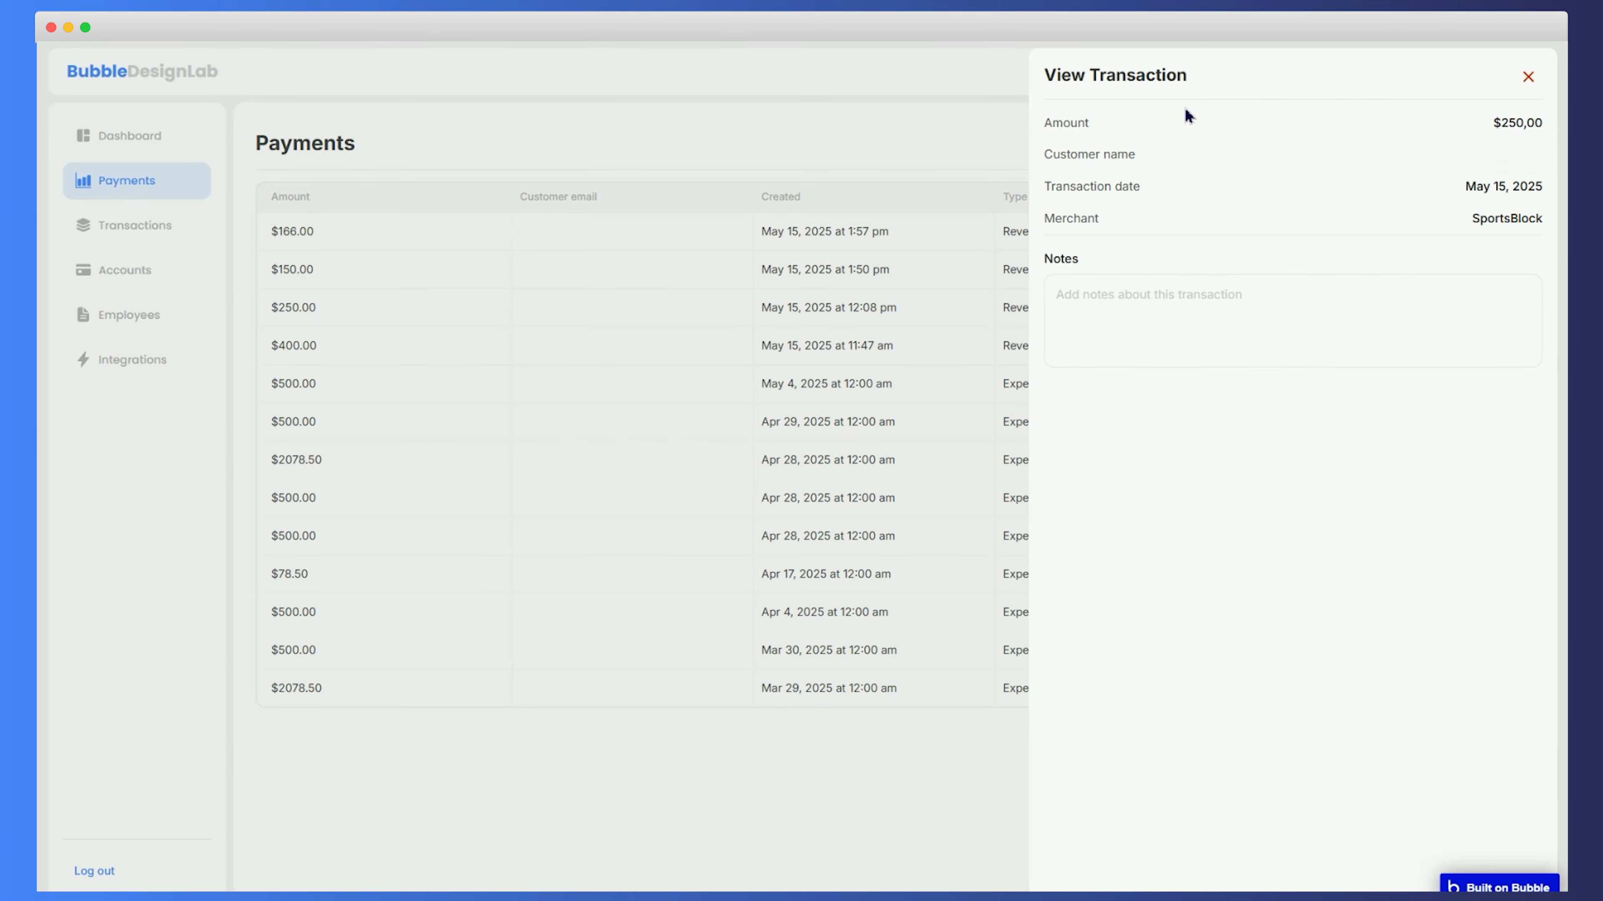
{"action": "left_click", "coordinate": [1527, 78]}
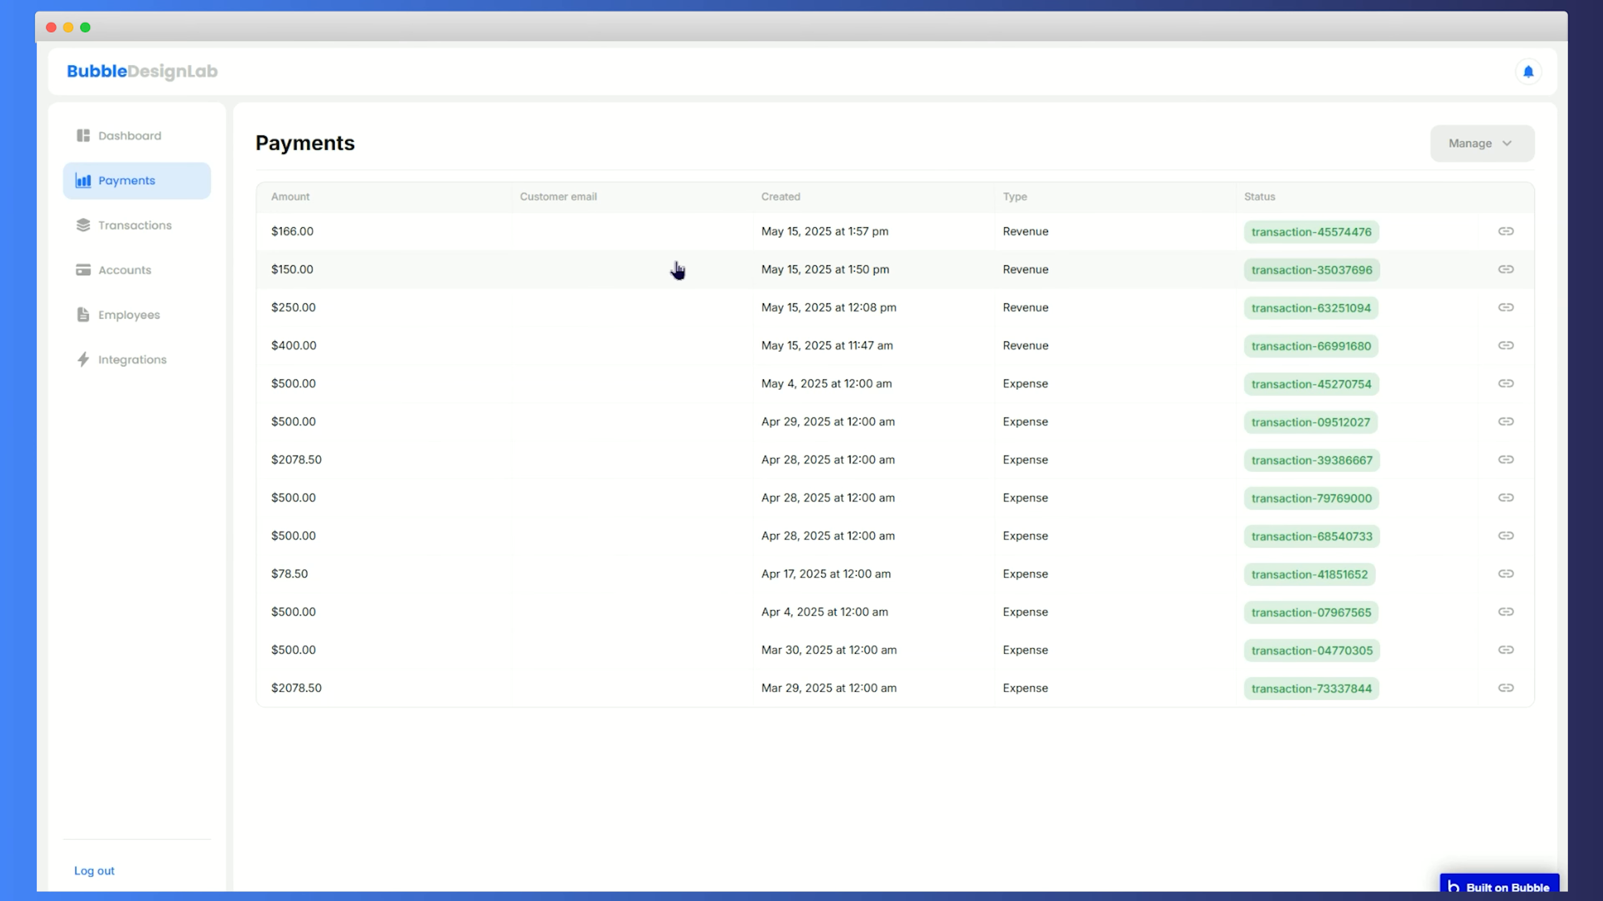
{"action": "left_click", "coordinate": [452, 234]}
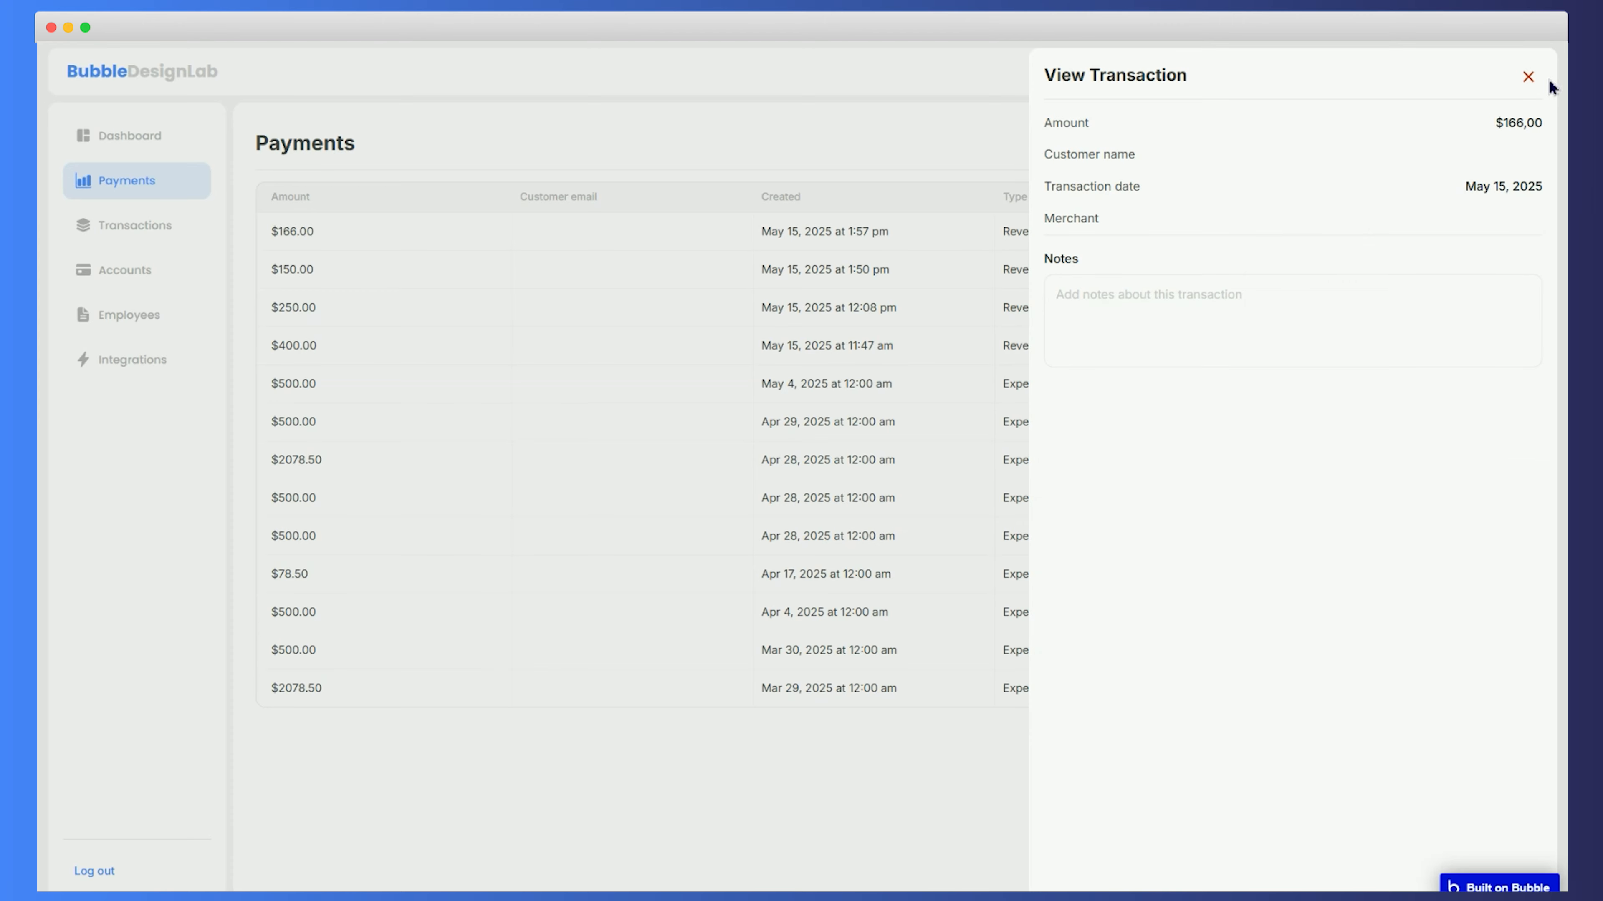
{"action": "left_click", "coordinate": [1530, 78]}
{"action": "left_click", "coordinate": [371, 221]}
{"action": "left_click", "coordinate": [1530, 78]}
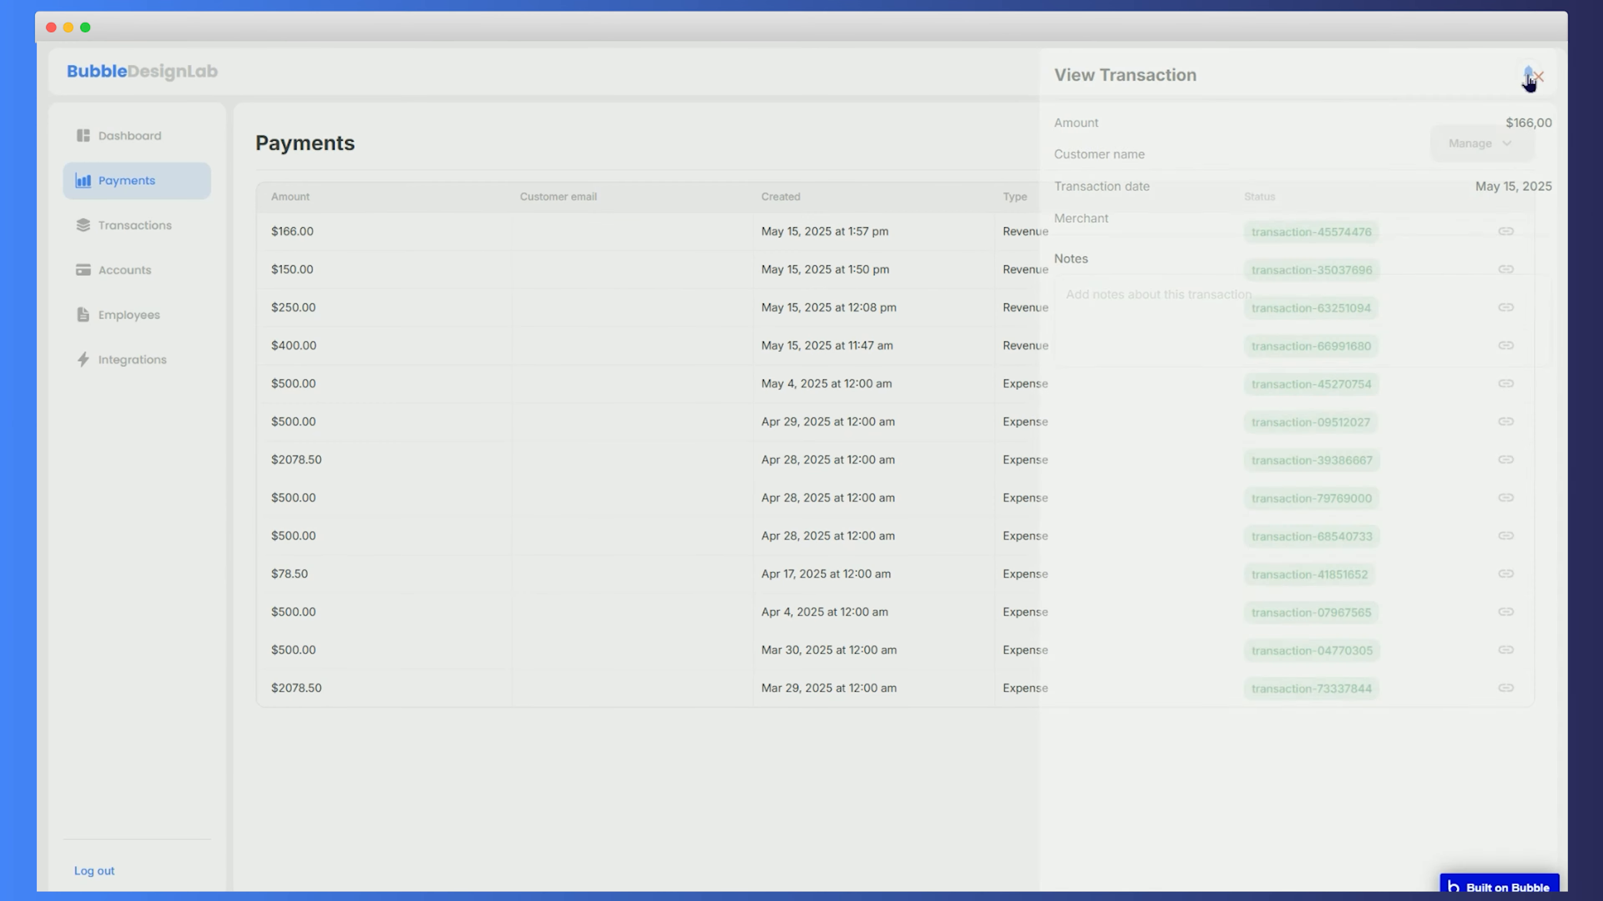
Check the slide-out panel on expense rows by opening and closing the Apr 29 $500.00, Apr 28 $500.00 and Apr 28 $2078.50 payments
{"action": "left_click", "coordinate": [402, 441]}
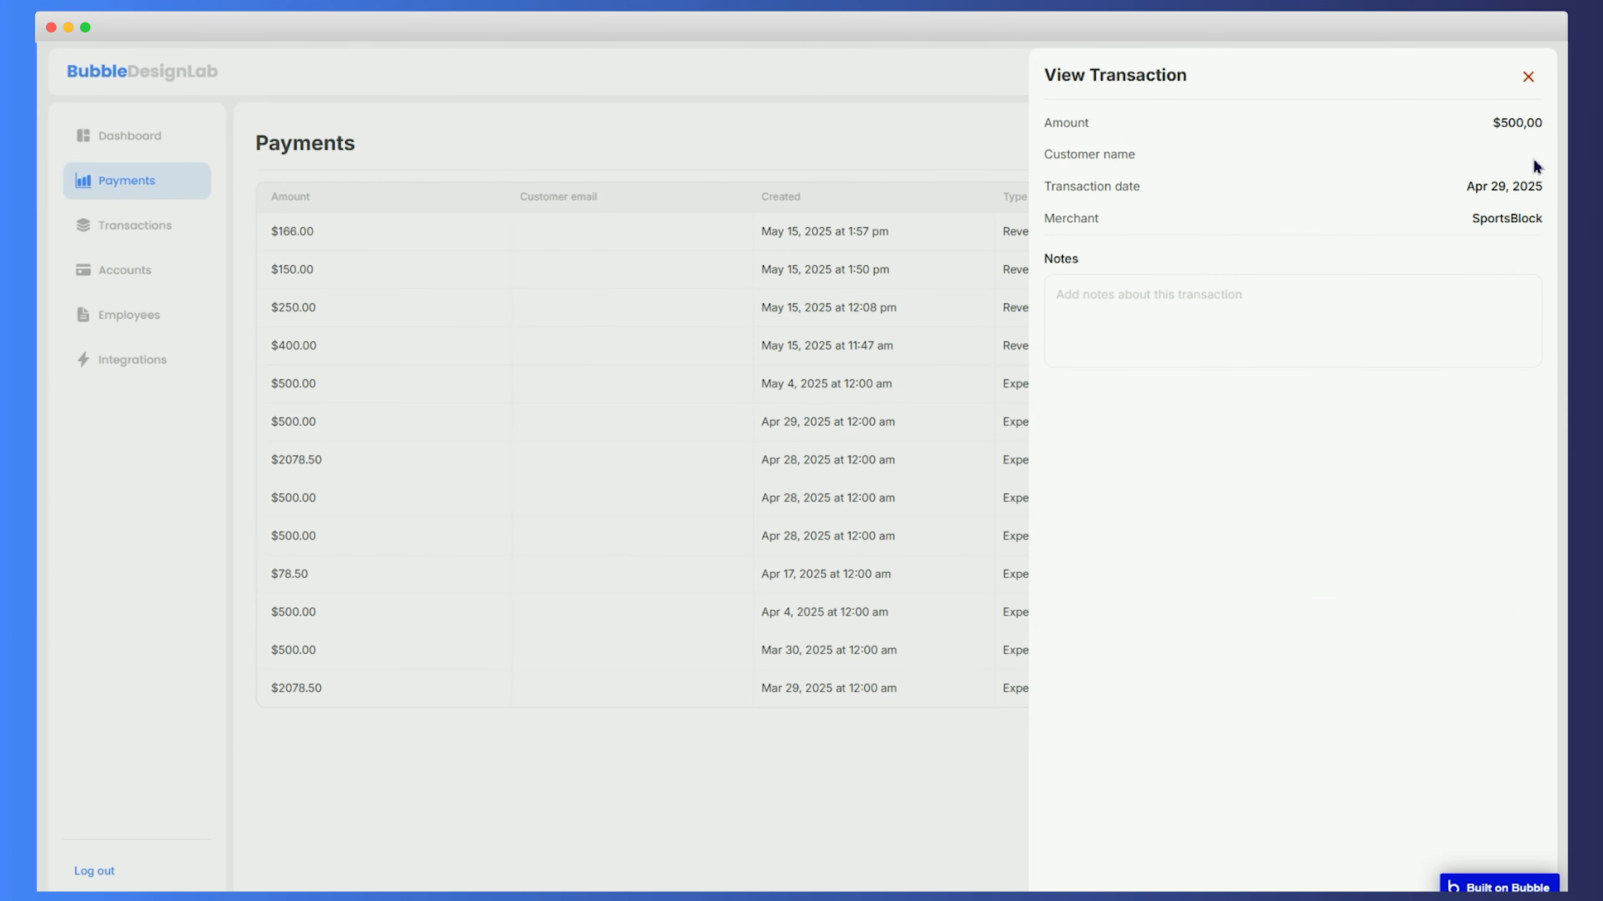
{"action": "left_click", "coordinate": [1529, 76]}
{"action": "left_click", "coordinate": [361, 540]}
{"action": "left_click", "coordinate": [1533, 76]}
{"action": "left_click", "coordinate": [356, 458]}
{"action": "left_click", "coordinate": [1528, 77]}
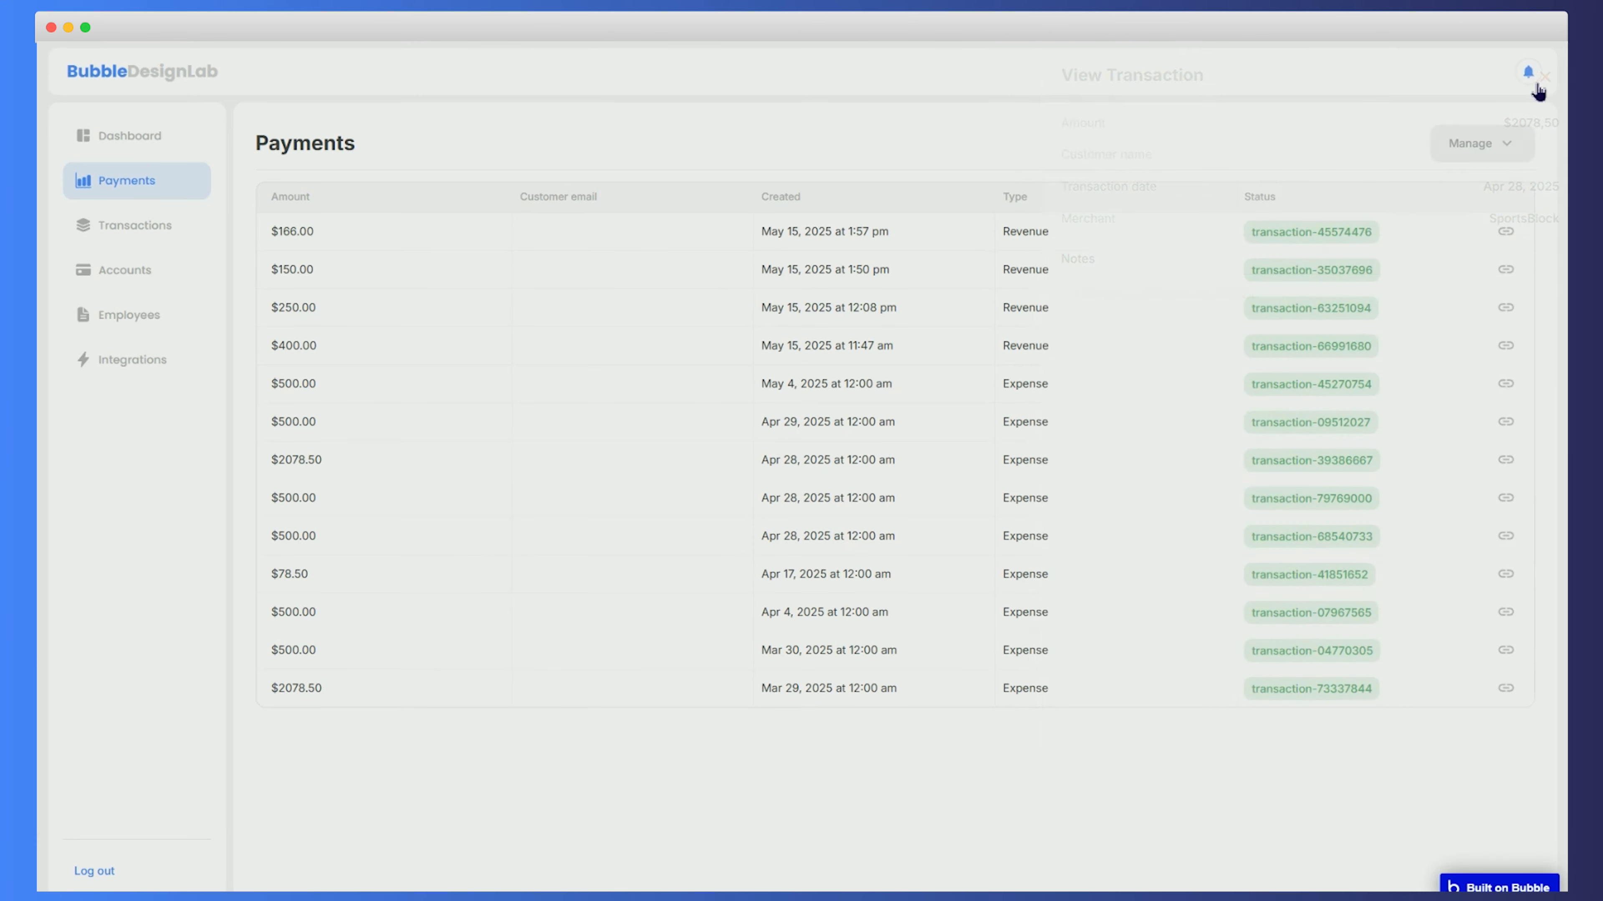